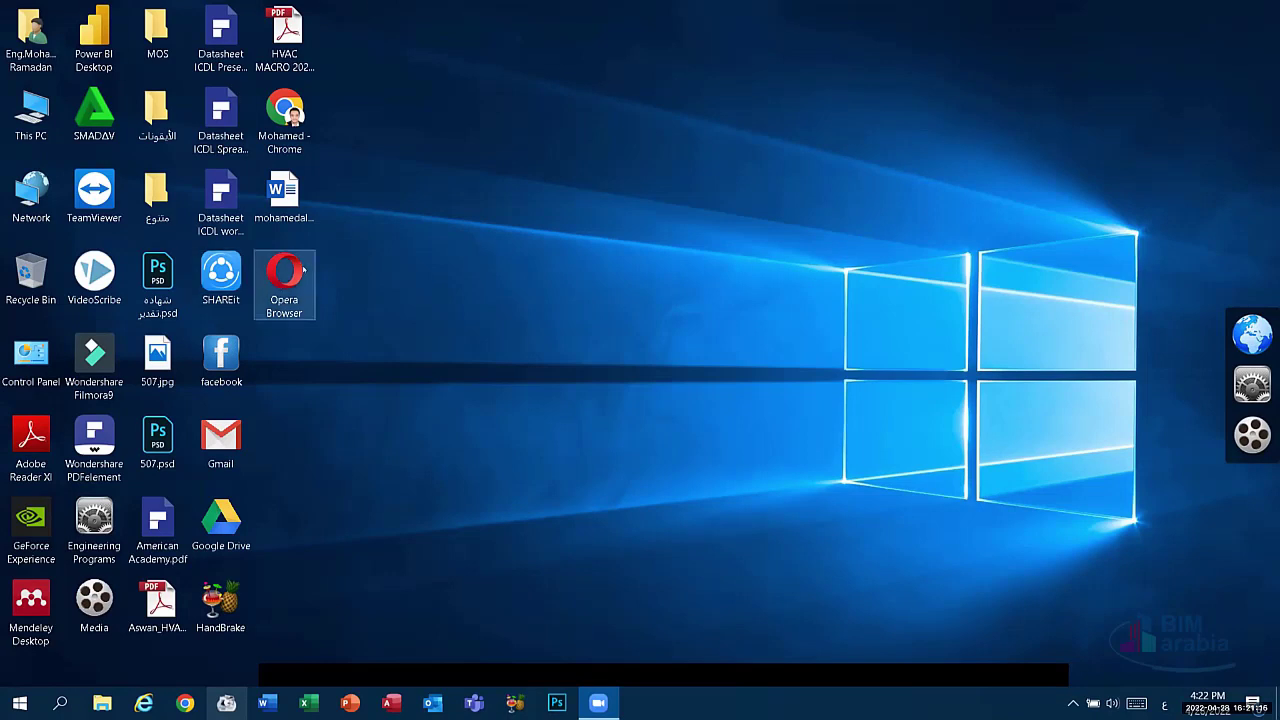
click(284, 200)
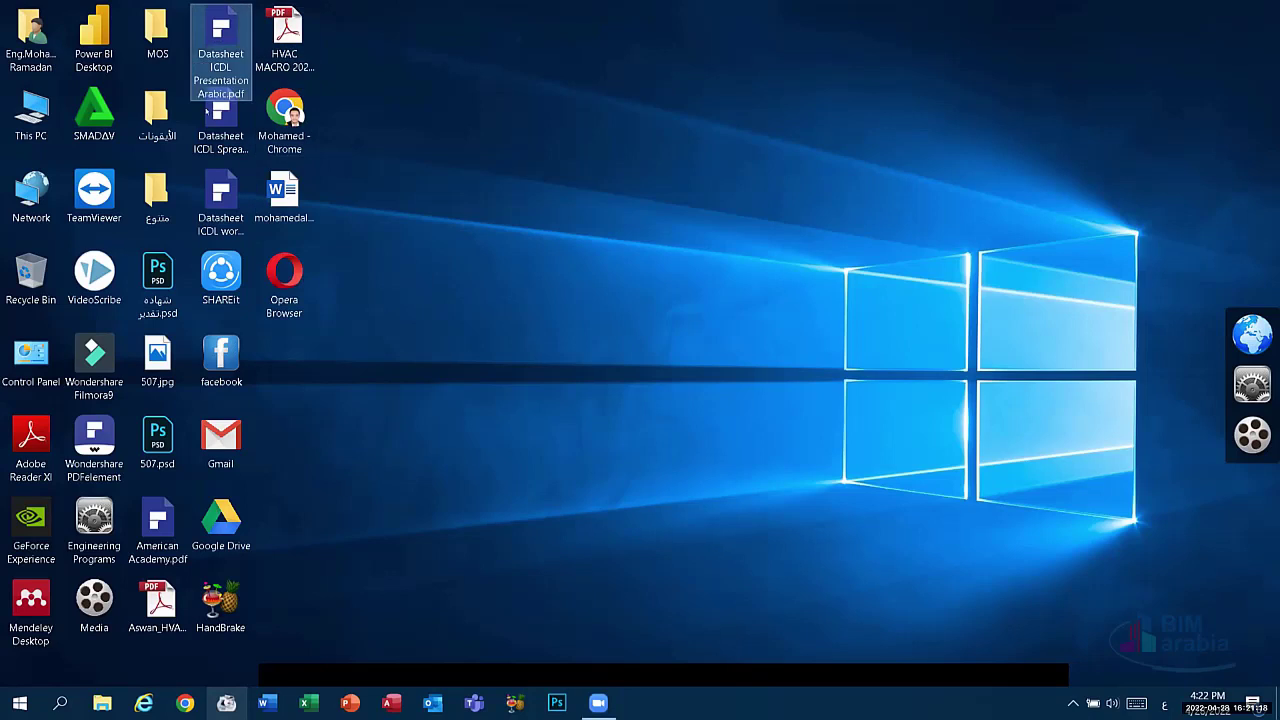
click(220, 115)
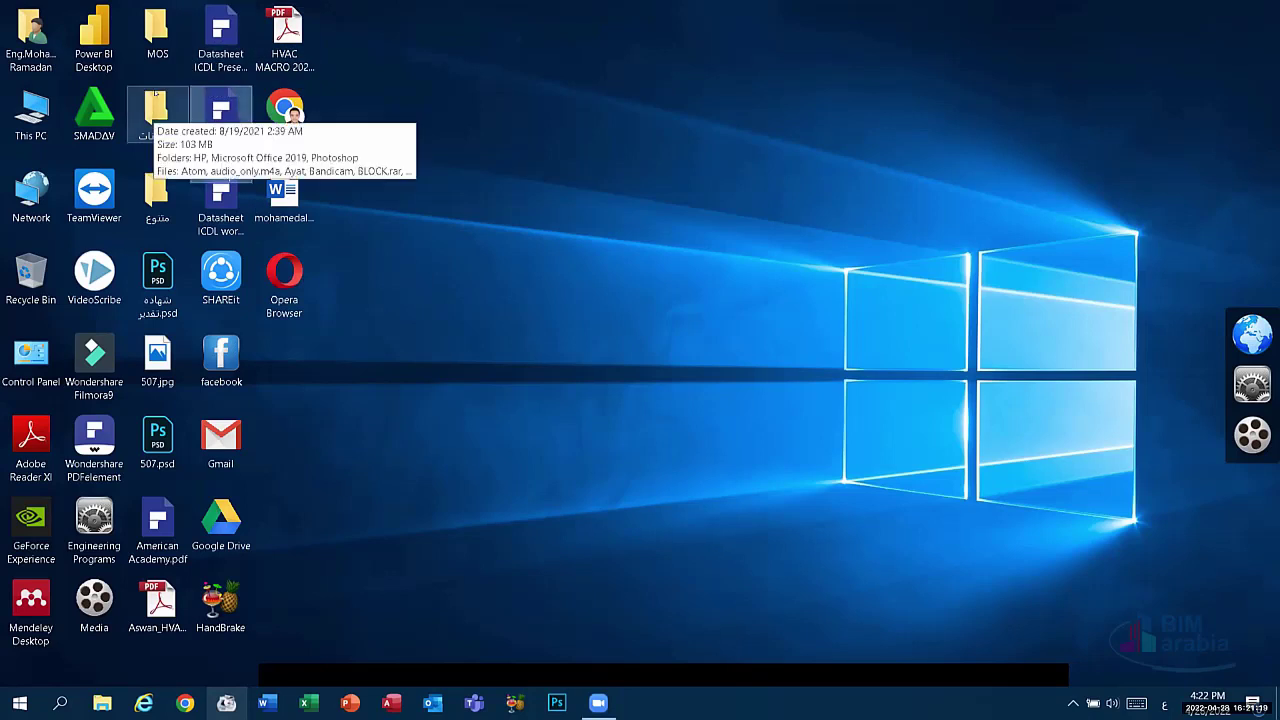
click(165, 195)
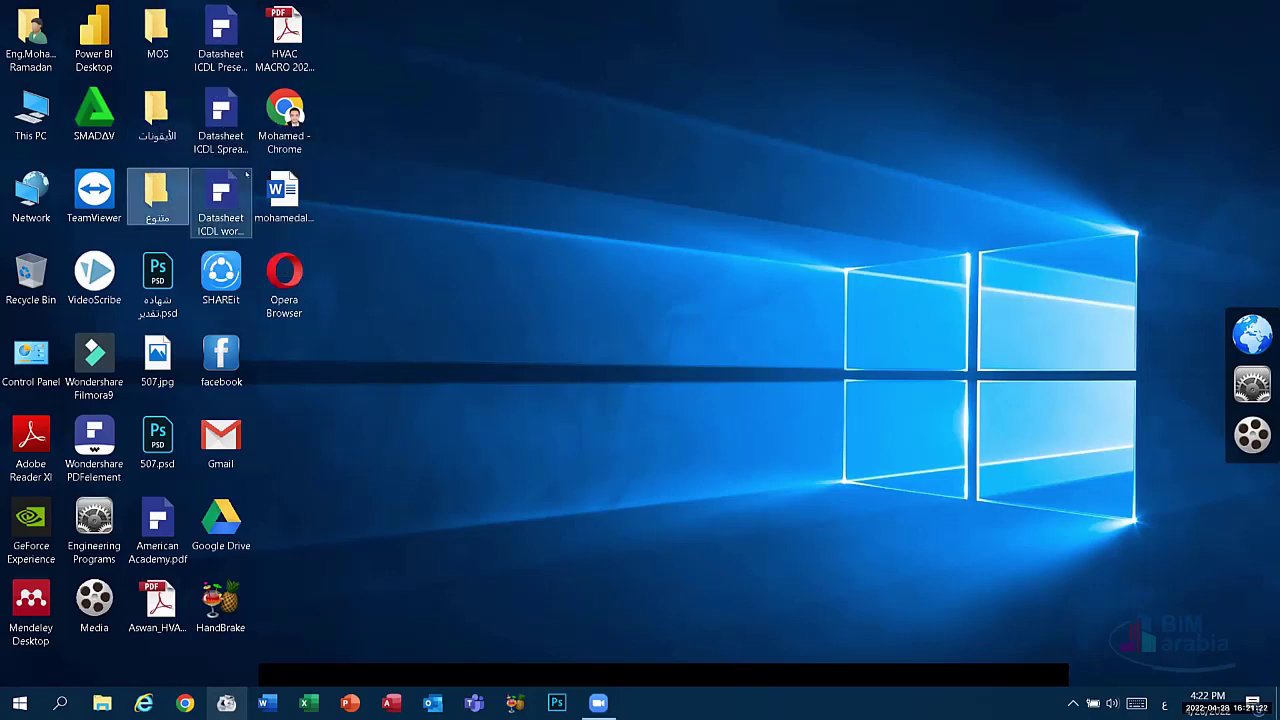
click(220, 190)
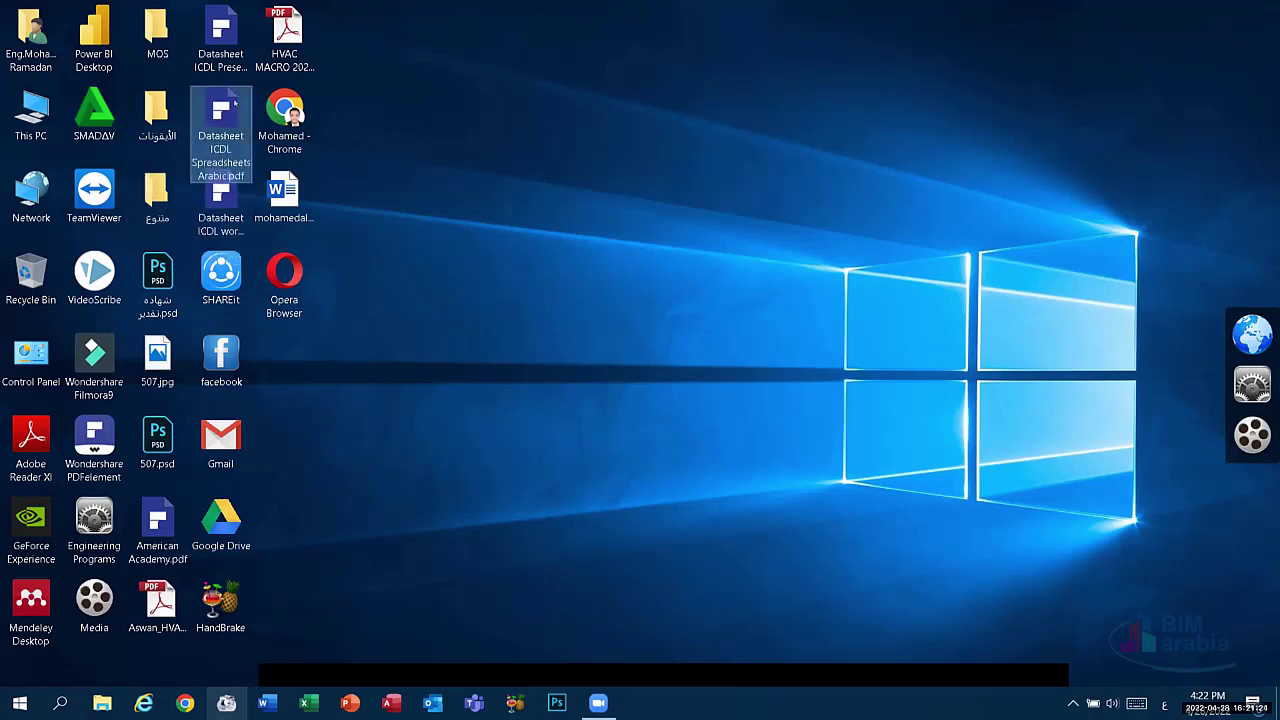
click(220, 35)
click(284, 35)
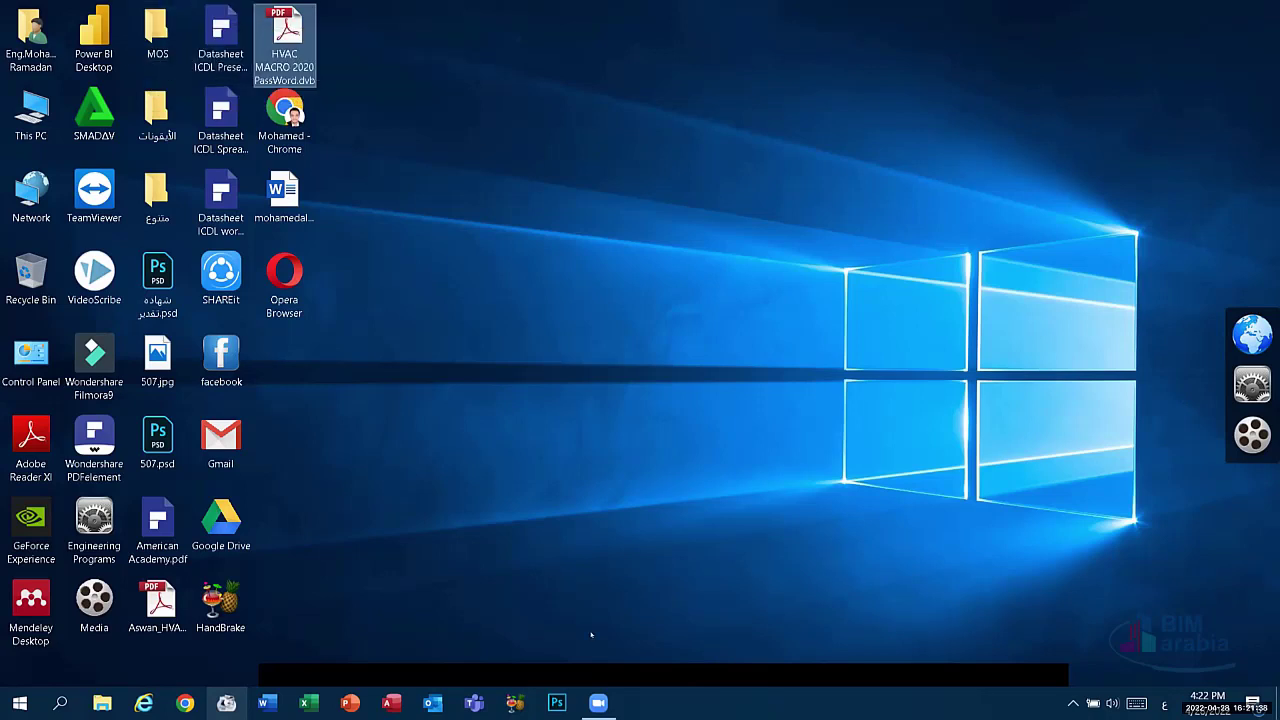
right_click(583, 167)
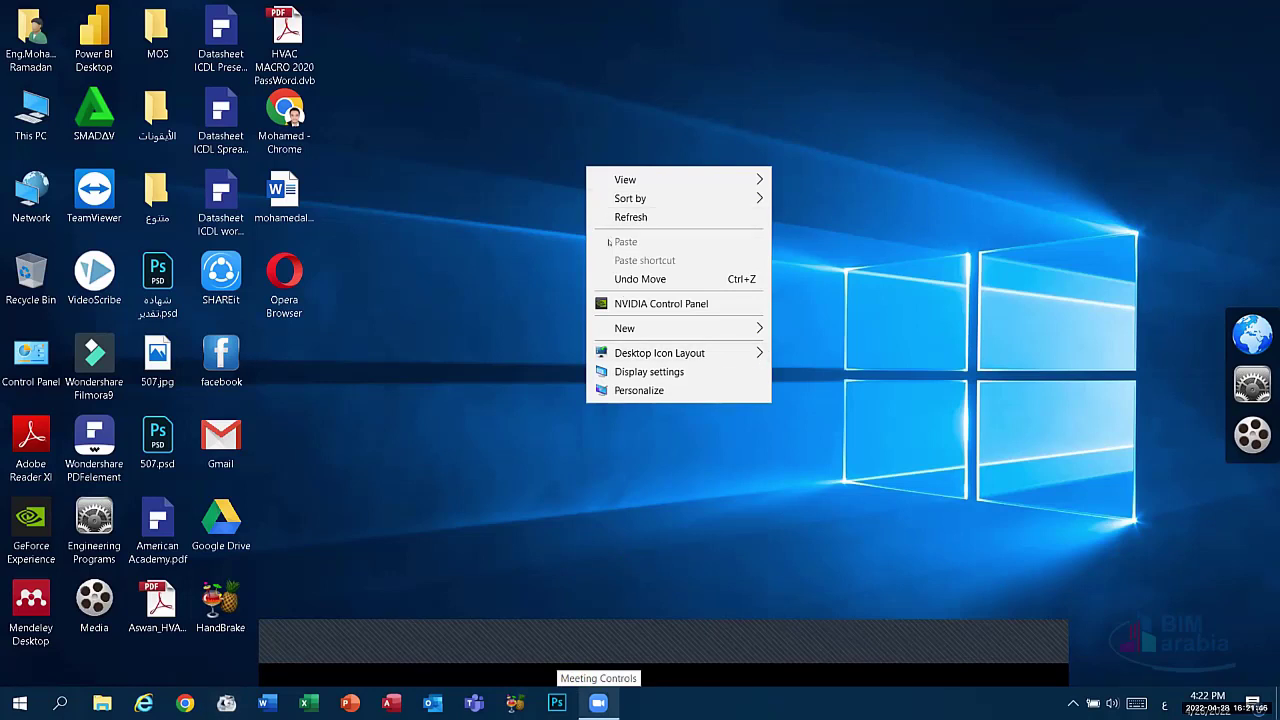
click(220, 200)
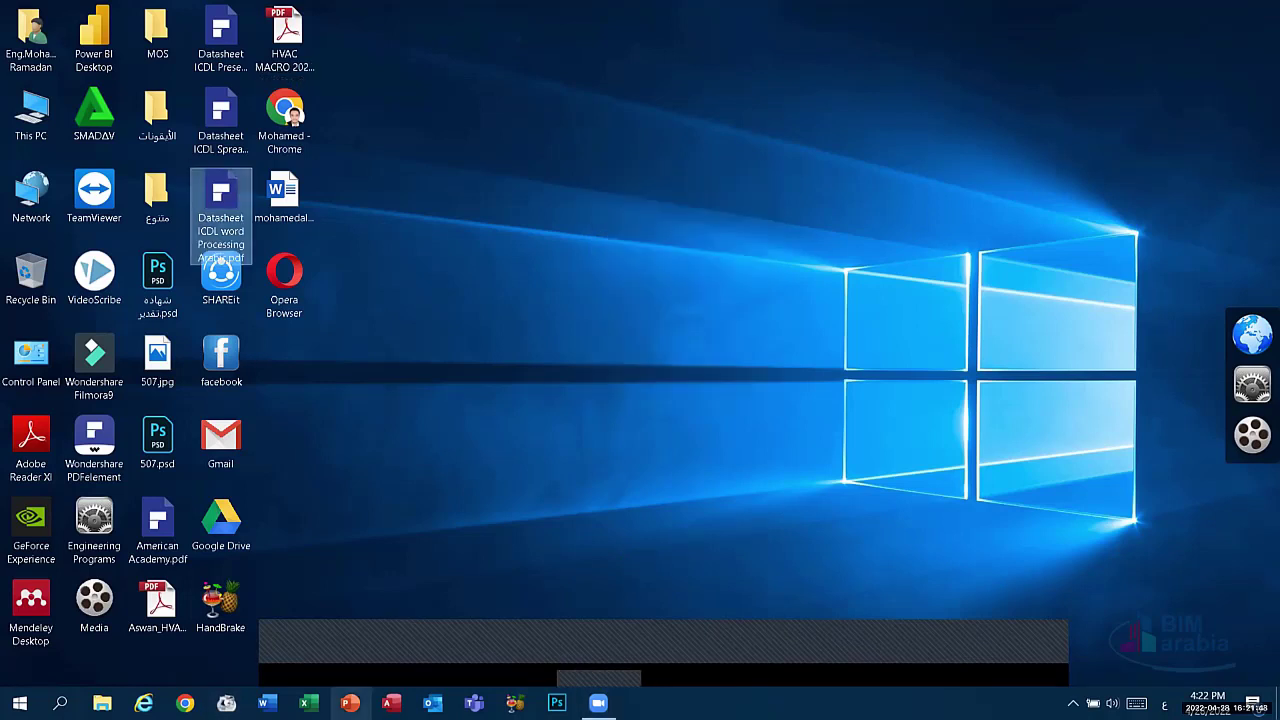
key(Right)
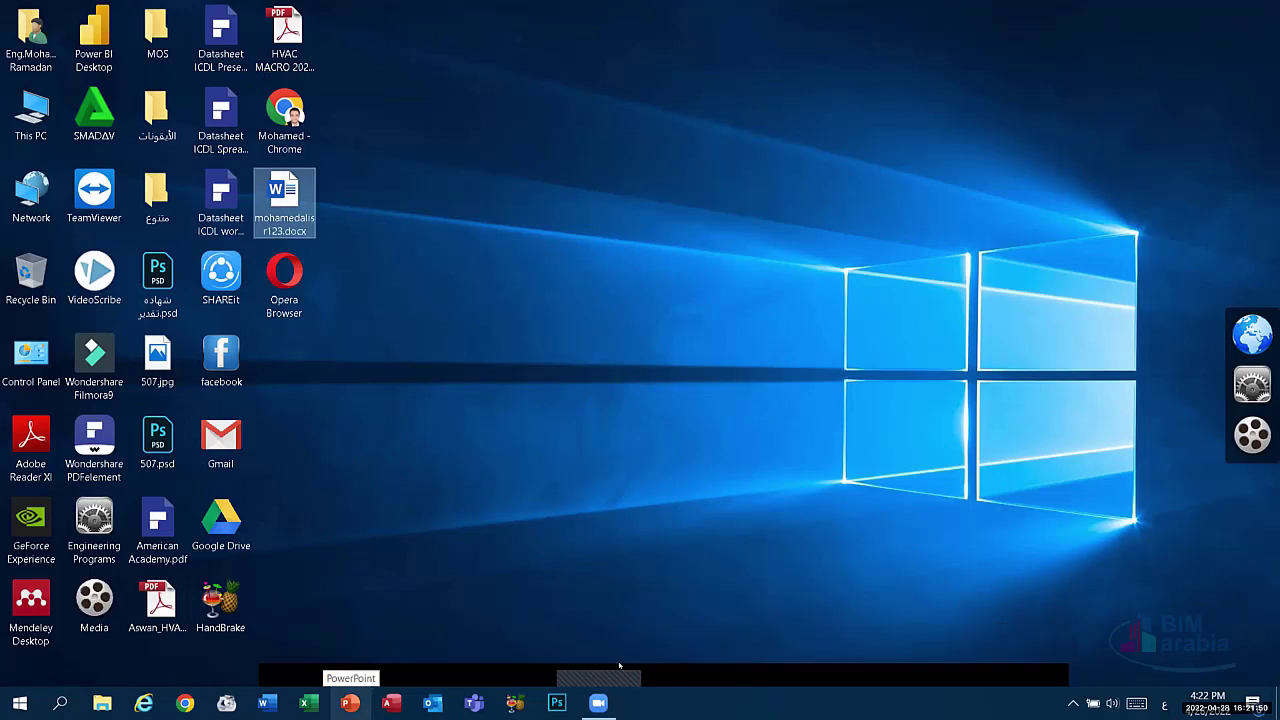
Step: Display the desktop icons as Large icons, and restore them to Medium icons
right_click(555, 207)
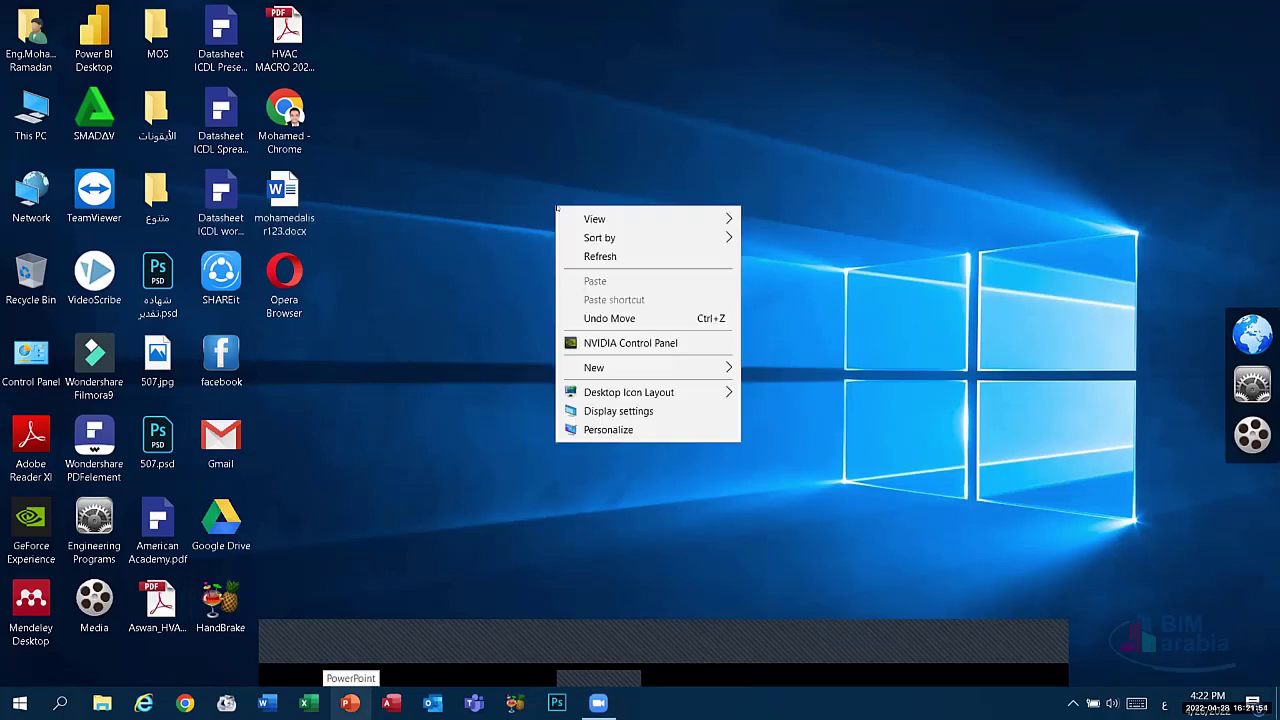
mouse_move(557, 210)
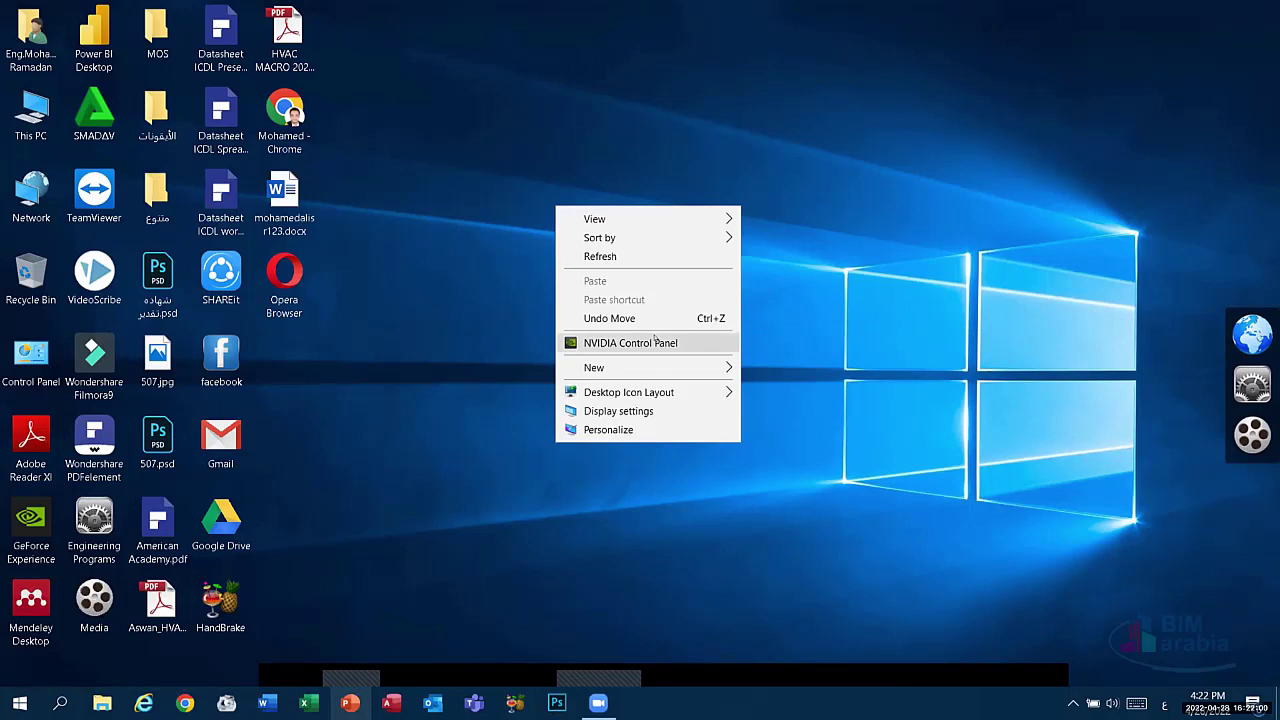
mouse_move(632, 216)
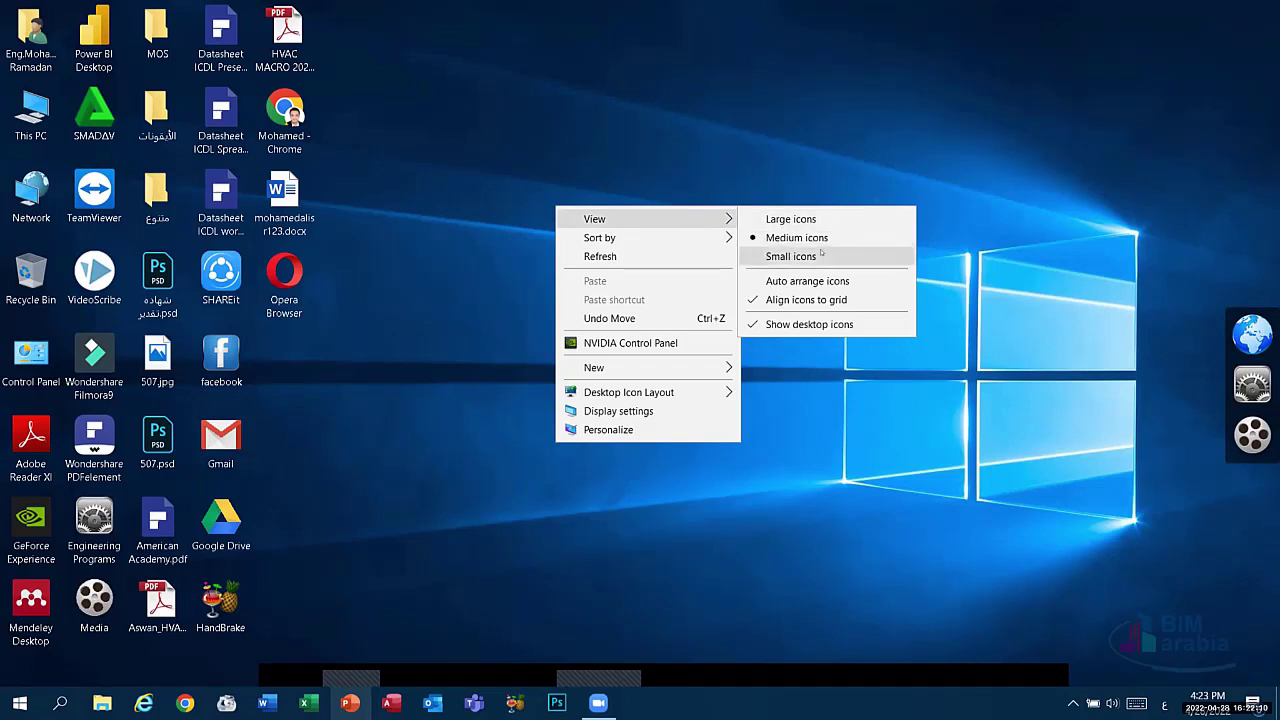
click(790, 218)
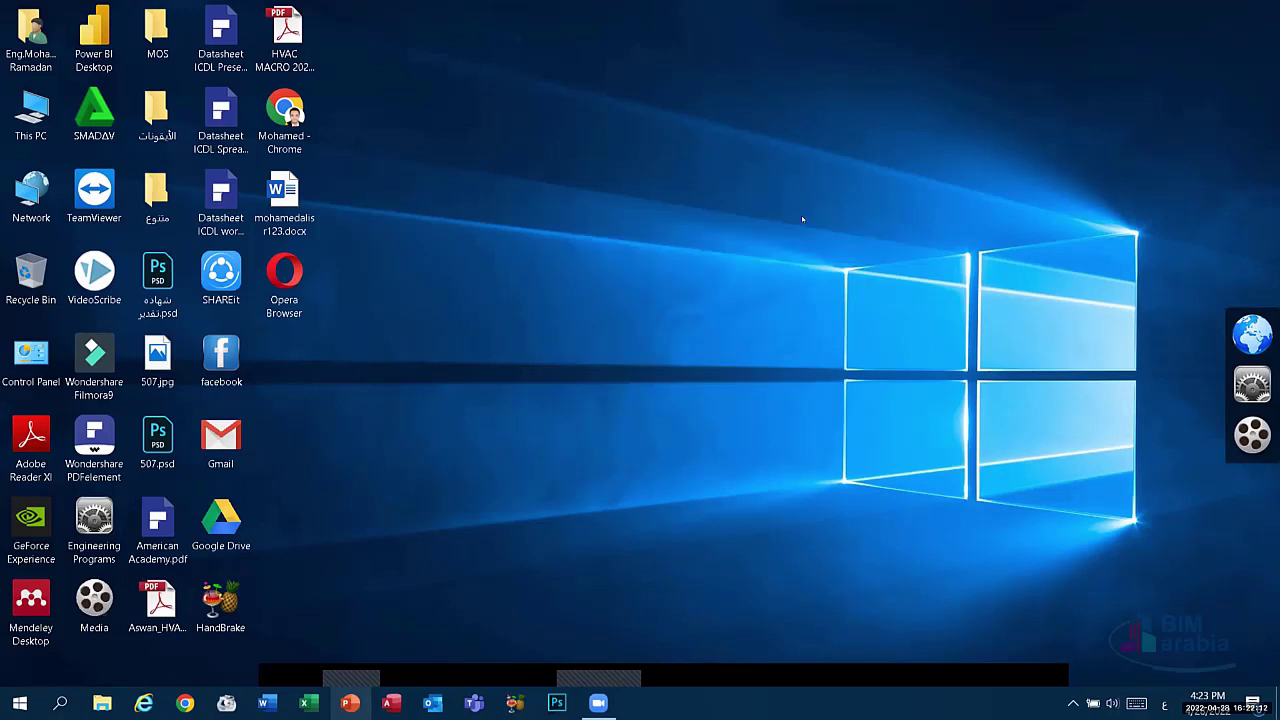
right_click(805, 294)
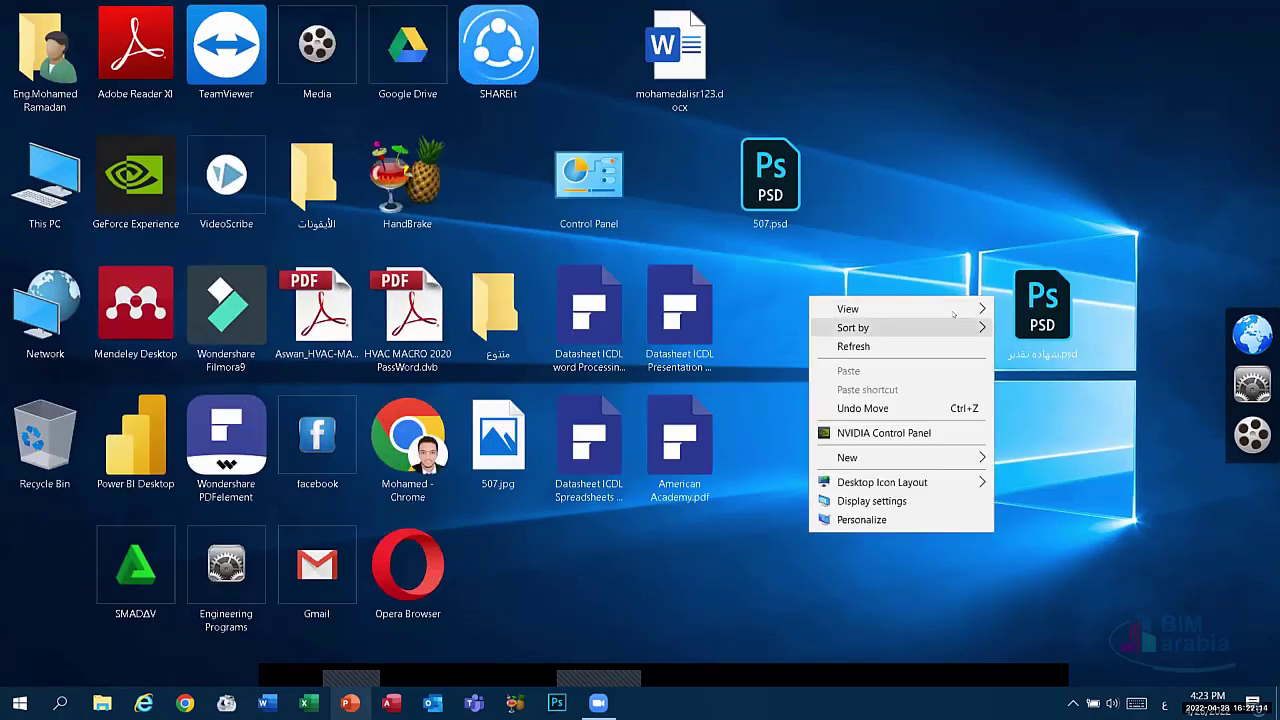
mouse_move(830, 303)
click(1040, 323)
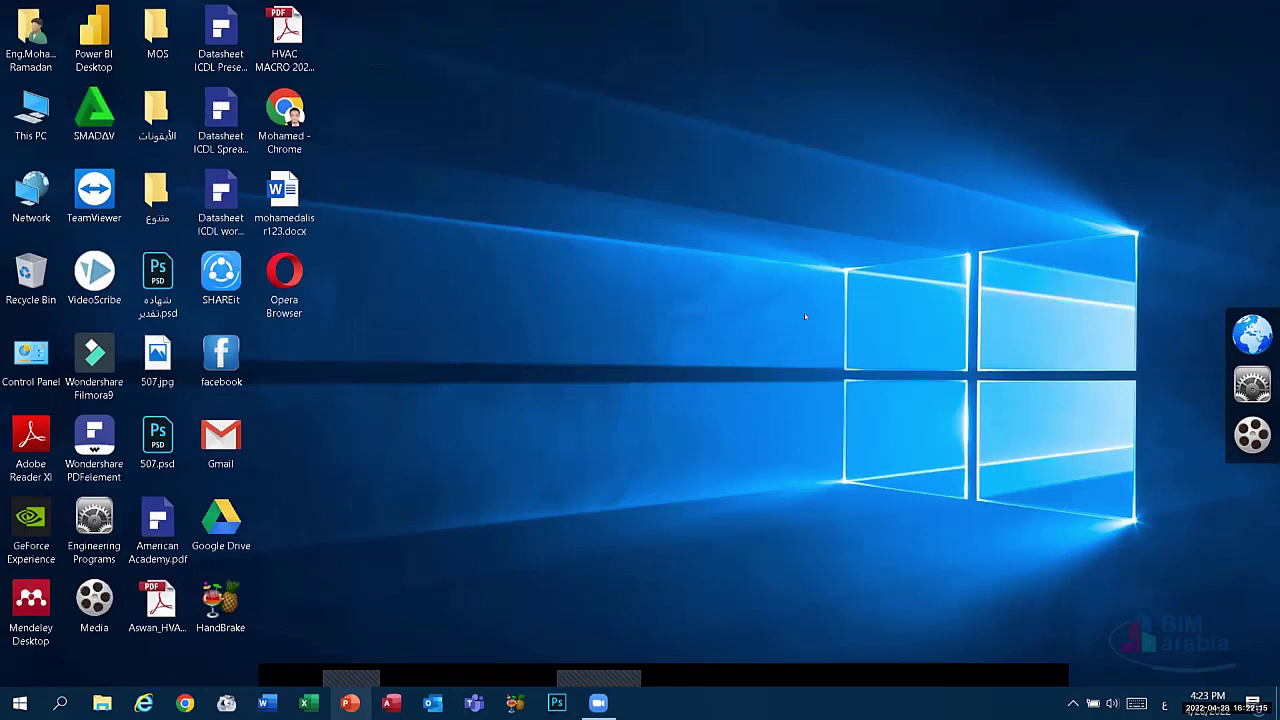
Step: Display the desktop icons as Small icons, and return them to Medium icons
right_click(557, 197)
click(790, 249)
right_click(805, 189)
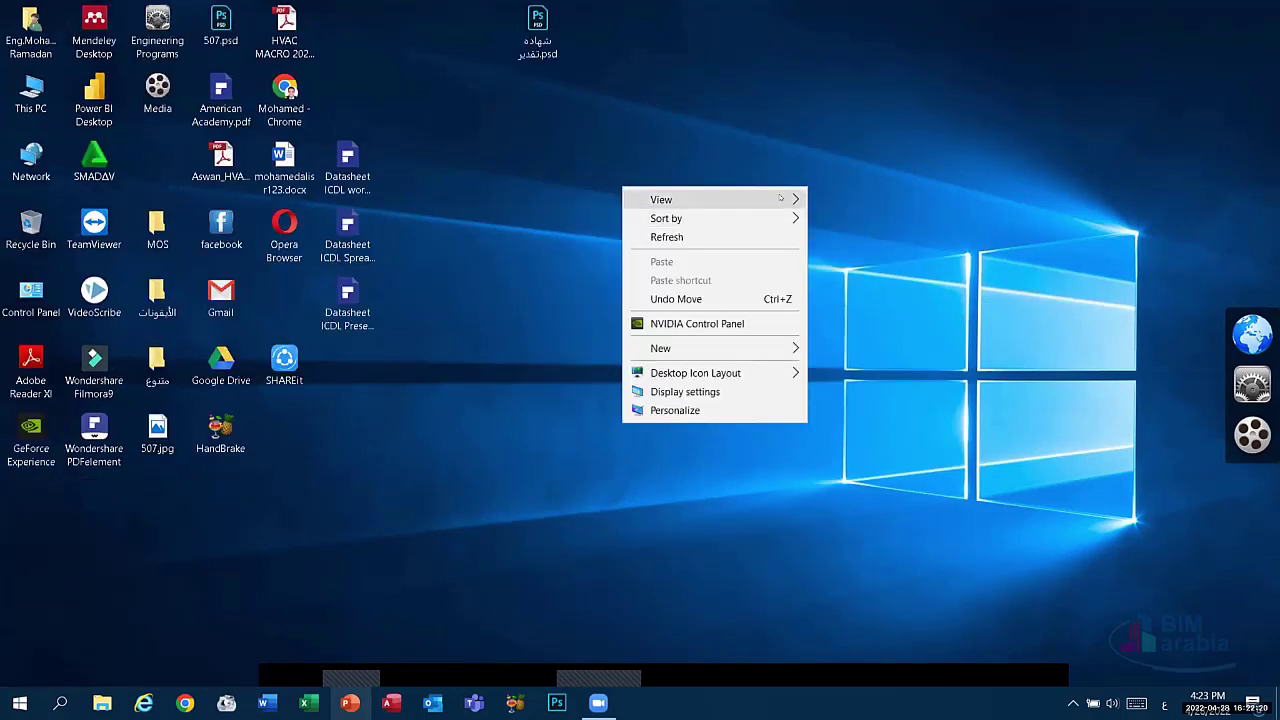
mouse_move(785, 199)
click(855, 218)
Step: Refresh the desktop and hide all of its icons by disabling Show desktop icons
right_click(623, 194)
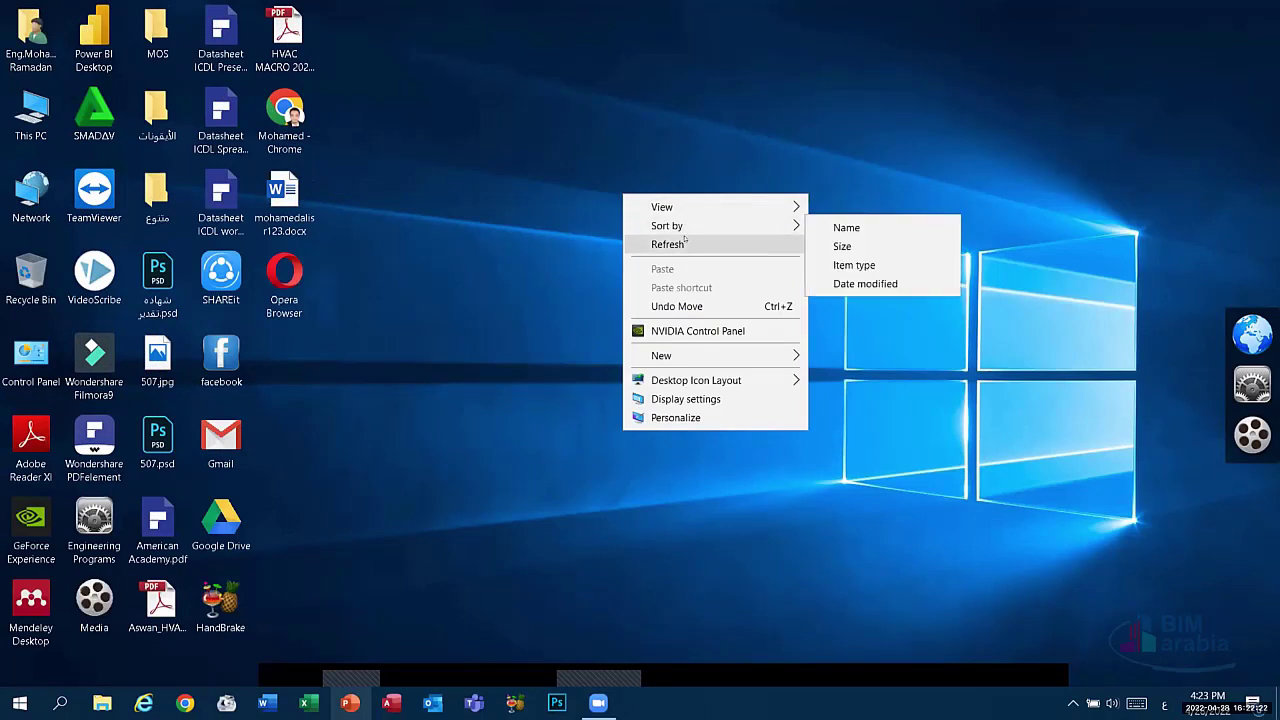
click(684, 243)
right_click(581, 226)
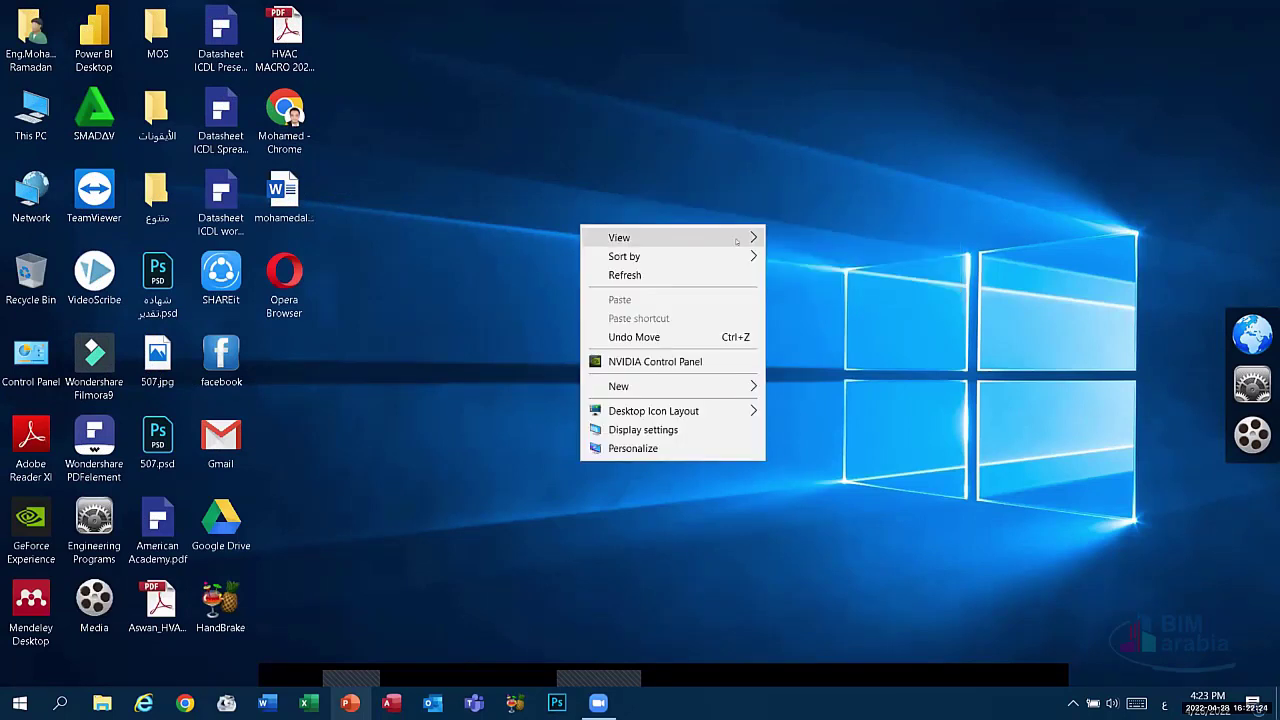
mouse_move(736, 240)
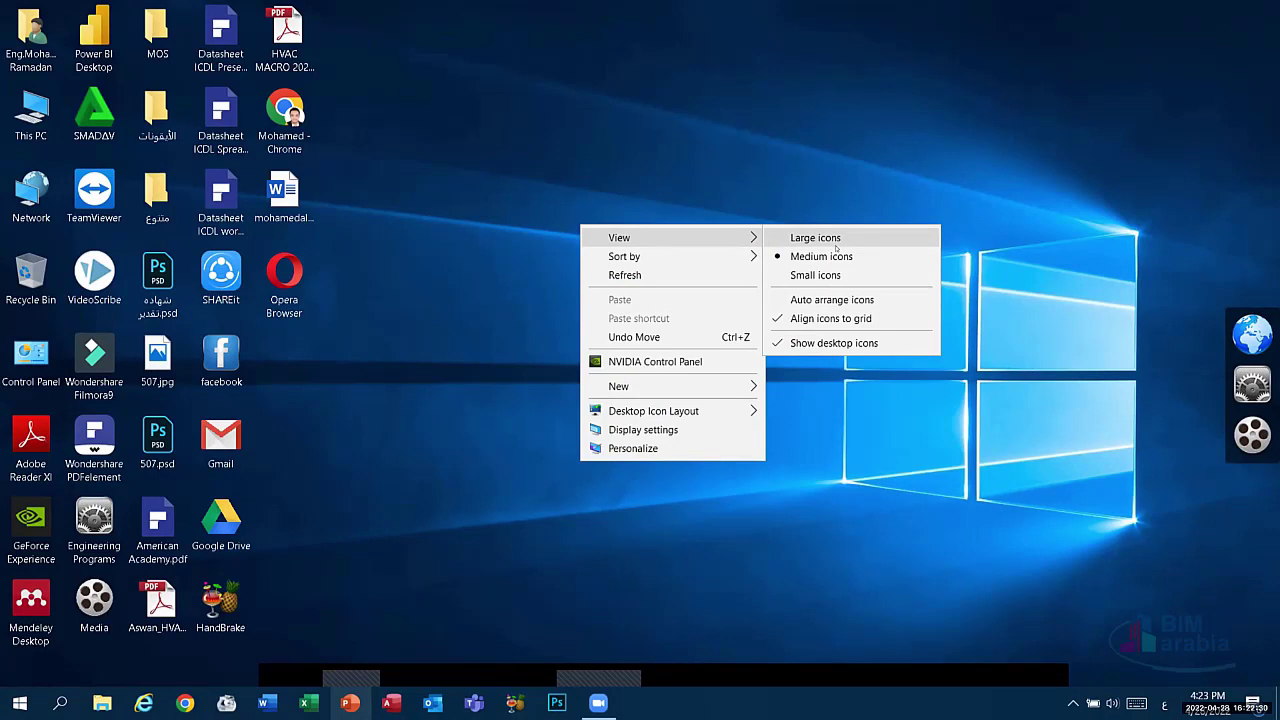
click(813, 343)
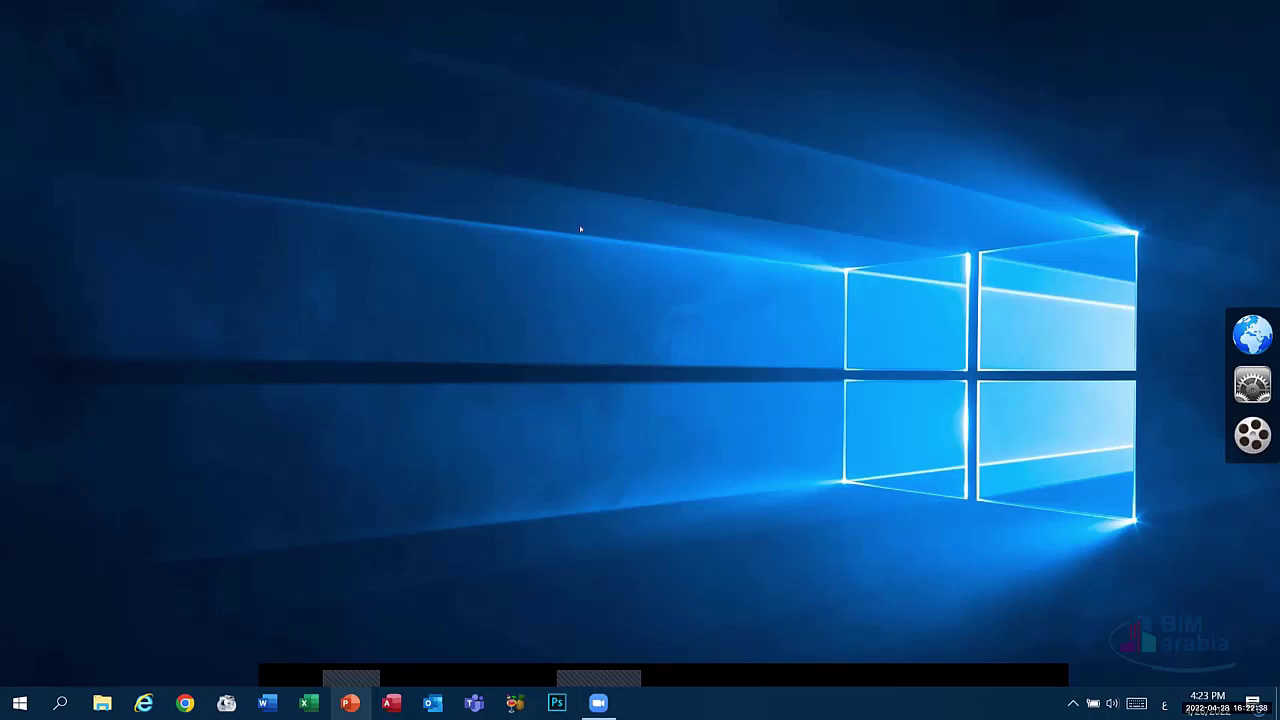
Step: Bring the hidden icons back by enabling Show desktop icons
right_click(570, 167)
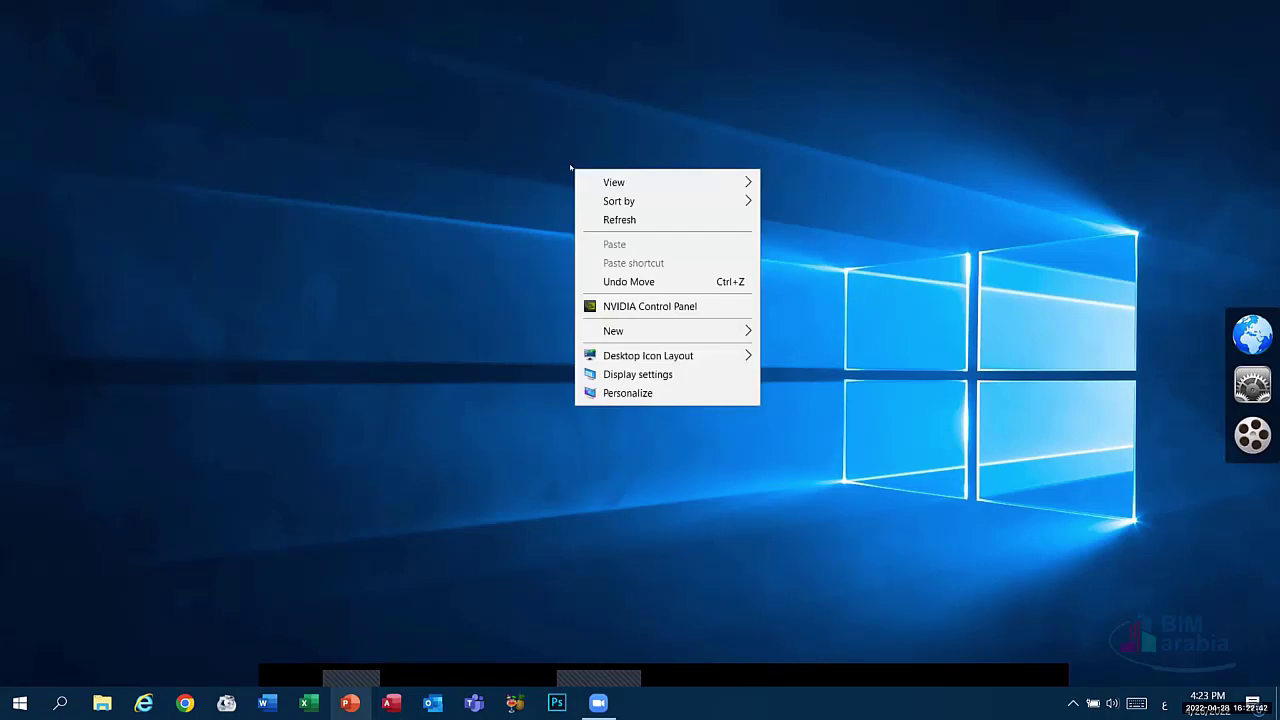
mouse_move(654, 182)
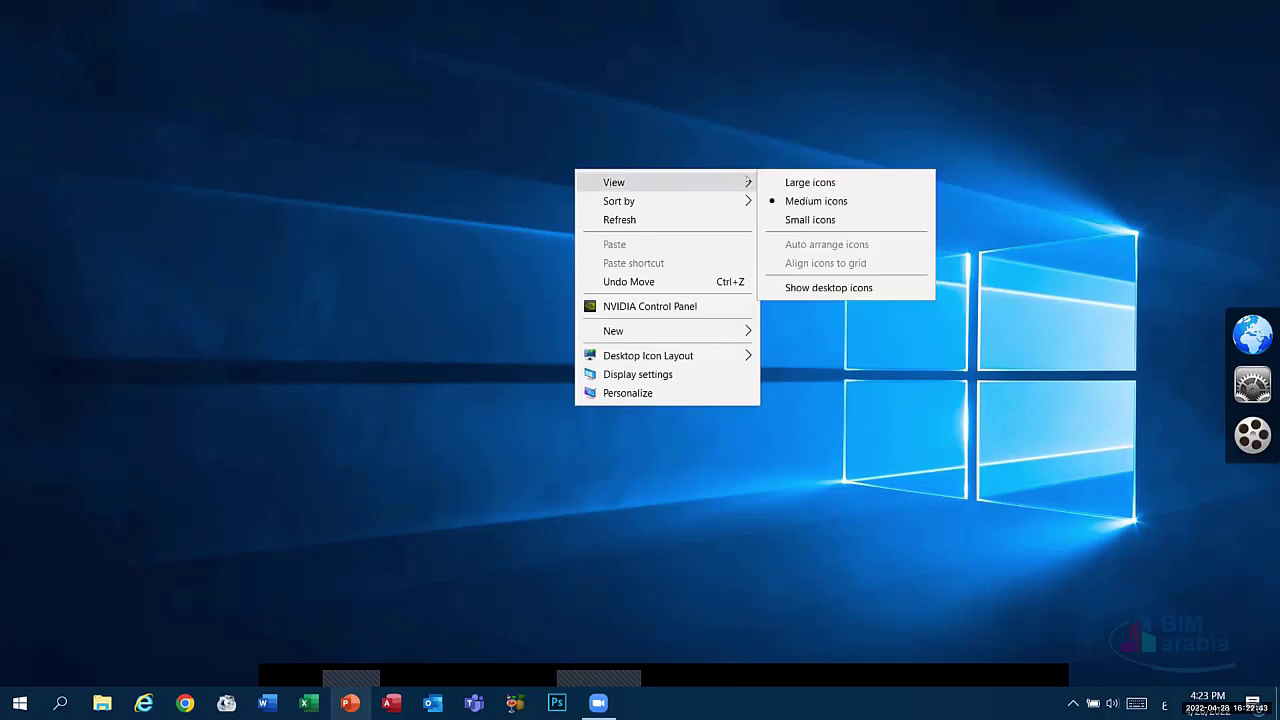
click(804, 287)
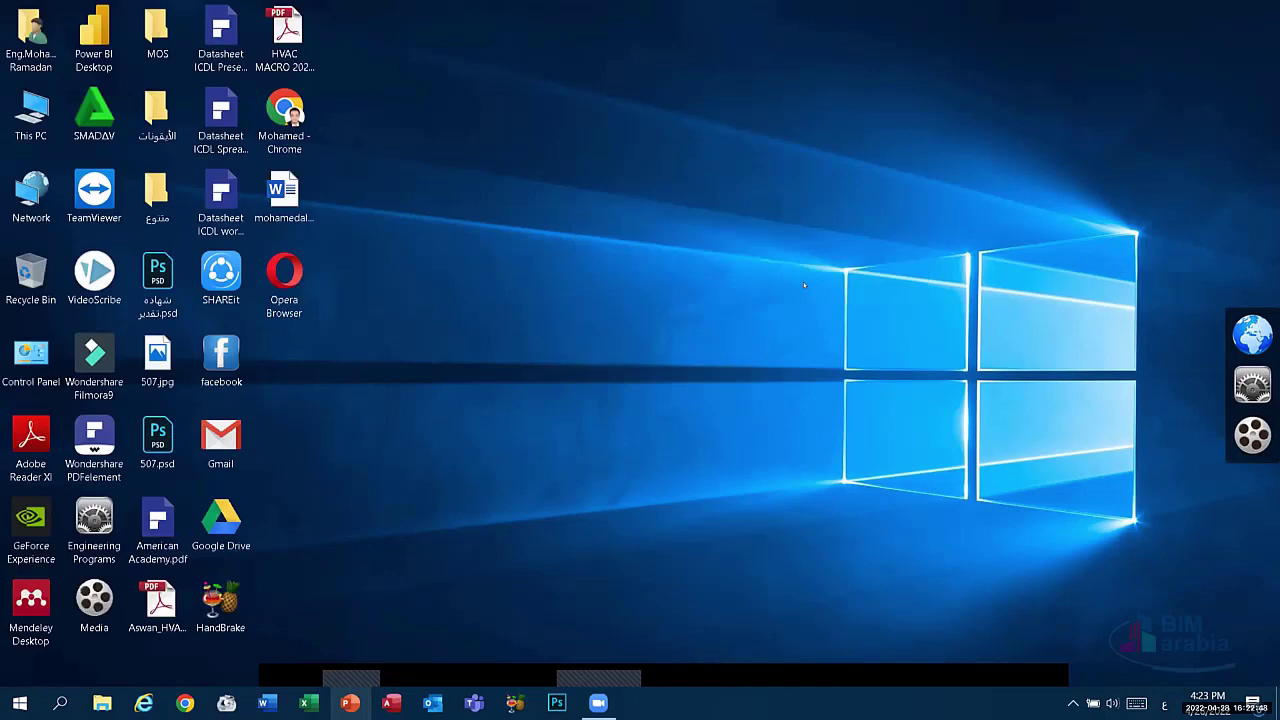
right_click(764, 198)
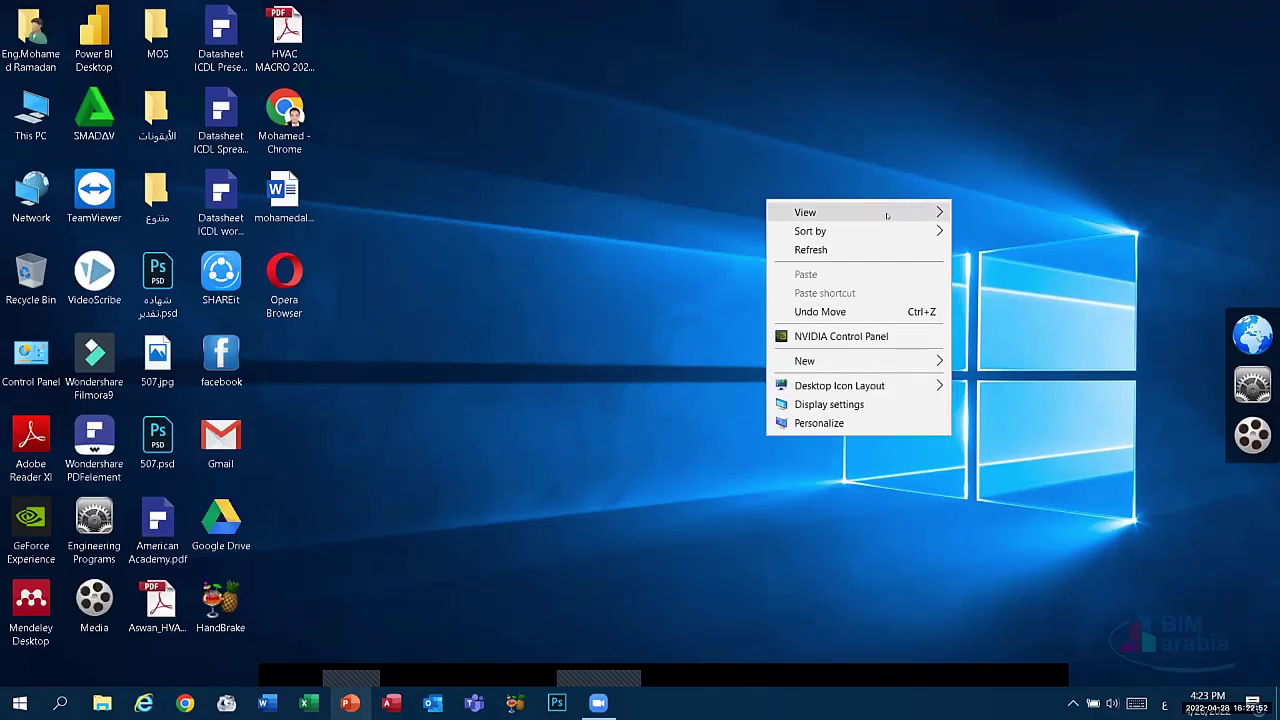
mouse_move(888, 214)
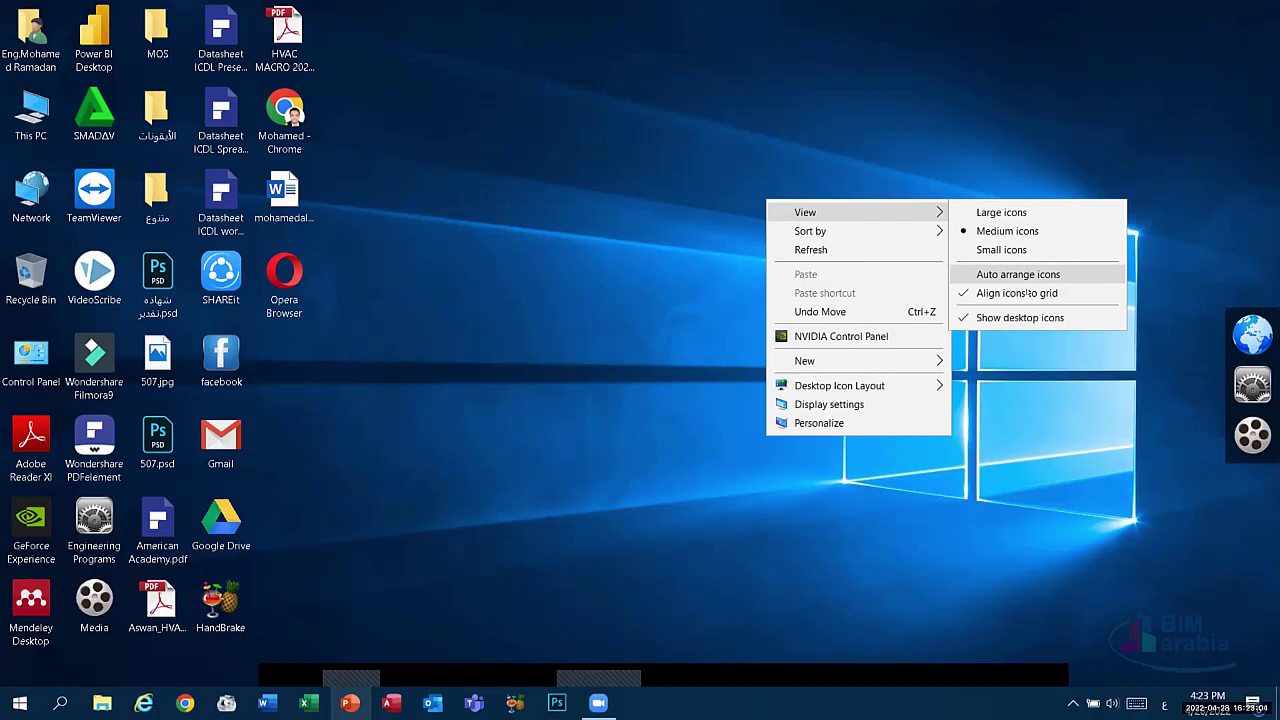
click(491, 387)
drag(288, 278, 286, 283)
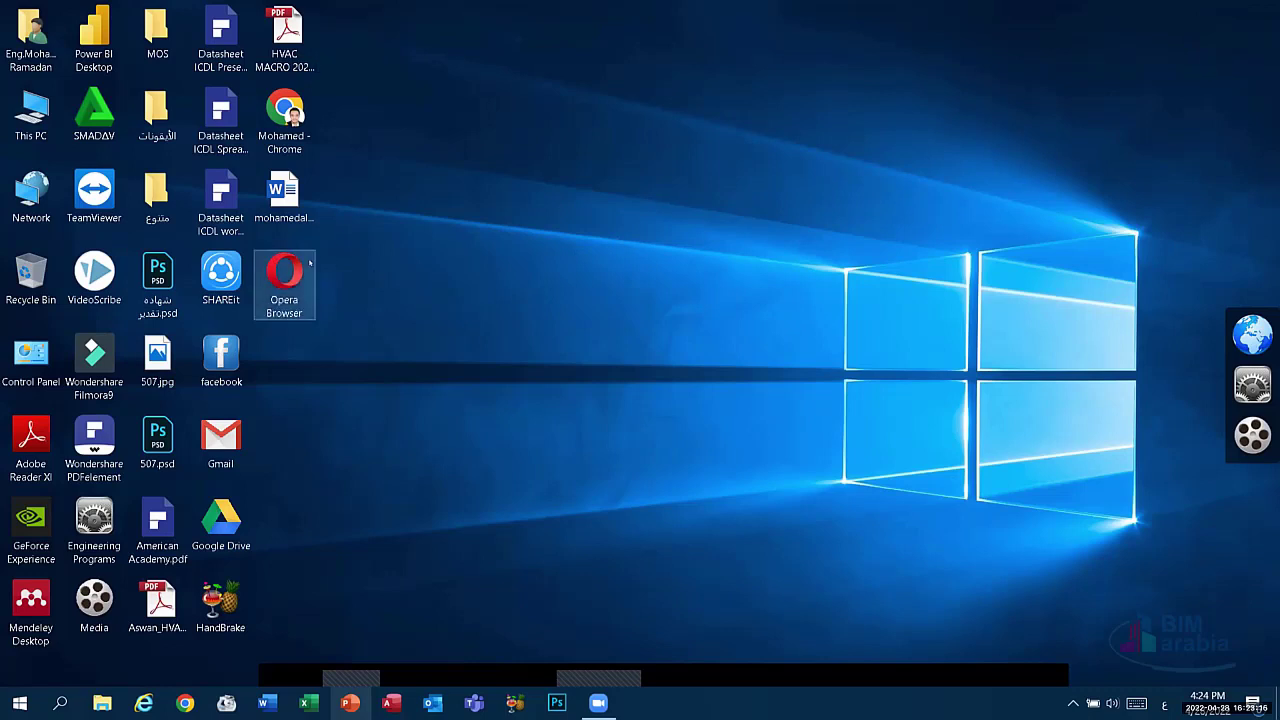
Step: Turn on Auto arrange icons for the desktop
click(749, 636)
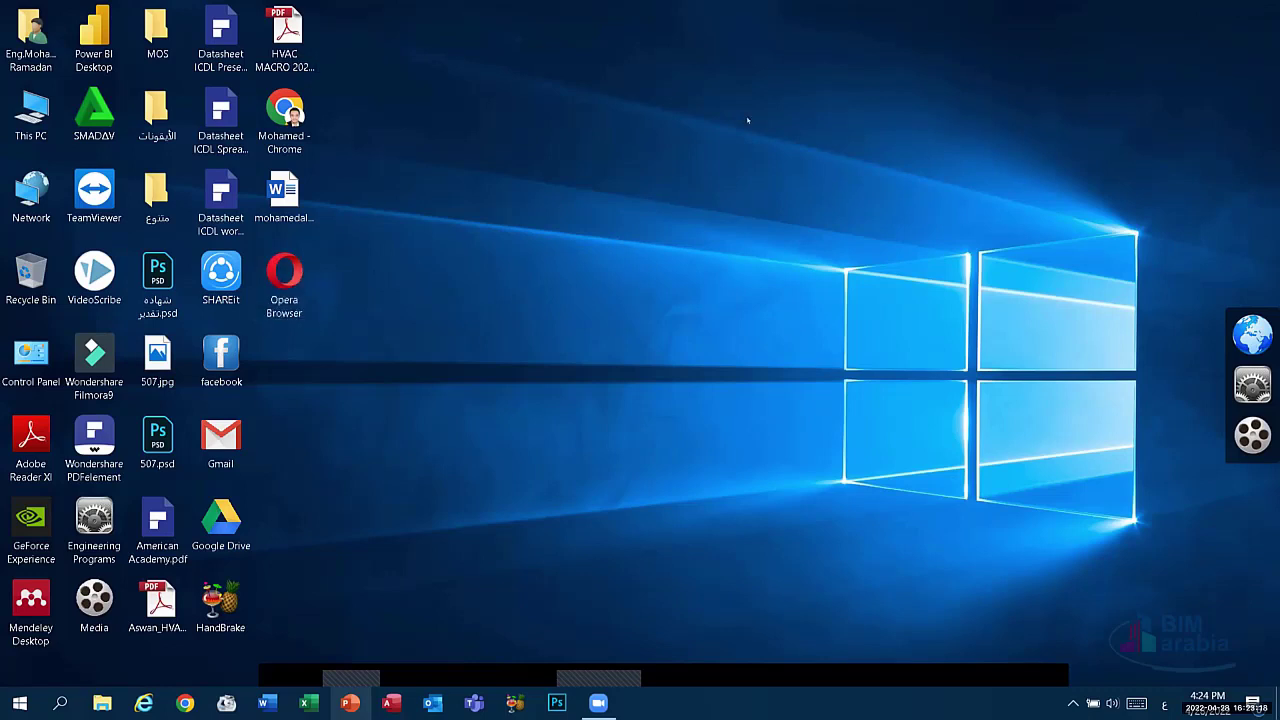
right_click(598, 109)
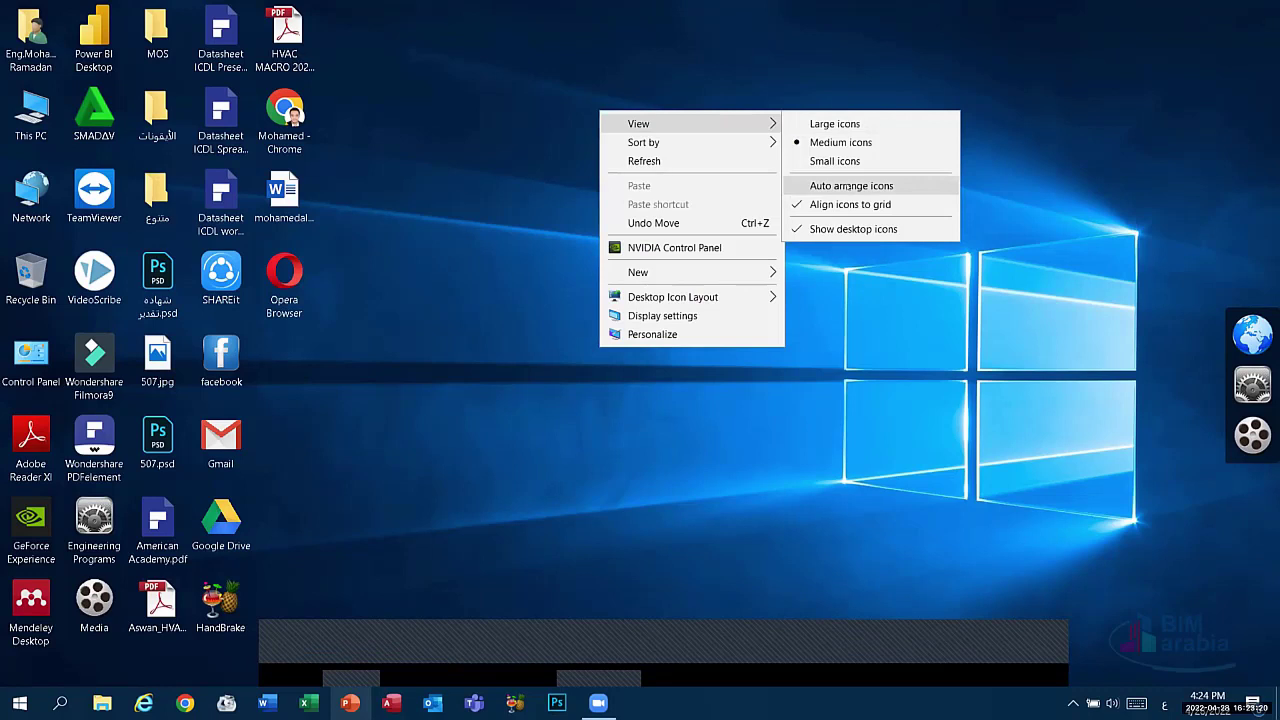
click(846, 183)
click(284, 280)
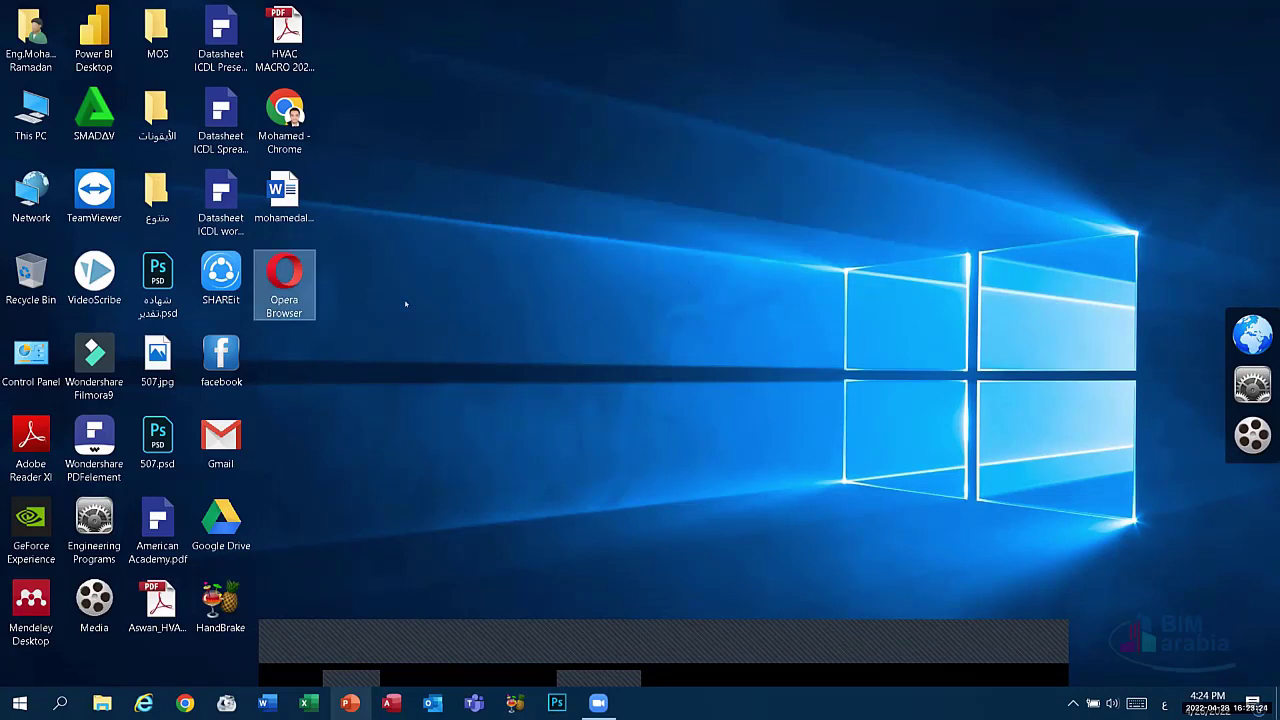
click(221, 352)
click(221, 272)
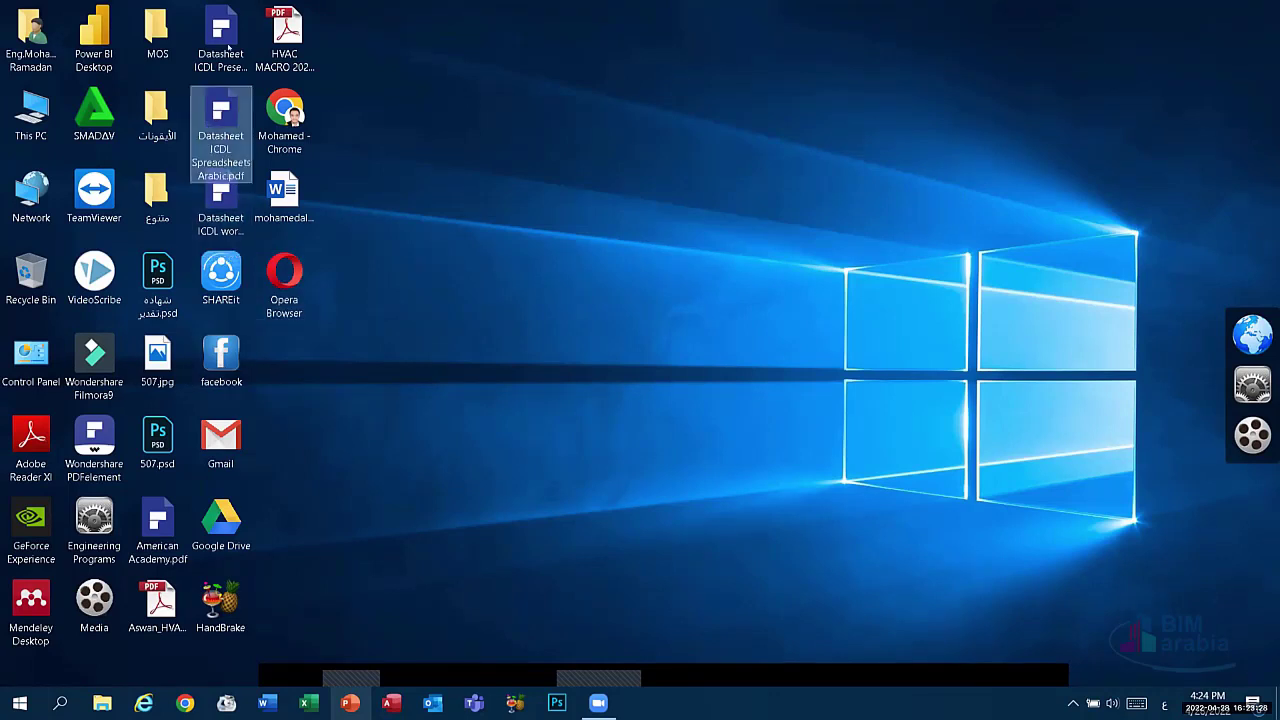
click(157, 32)
click(150, 110)
click(157, 195)
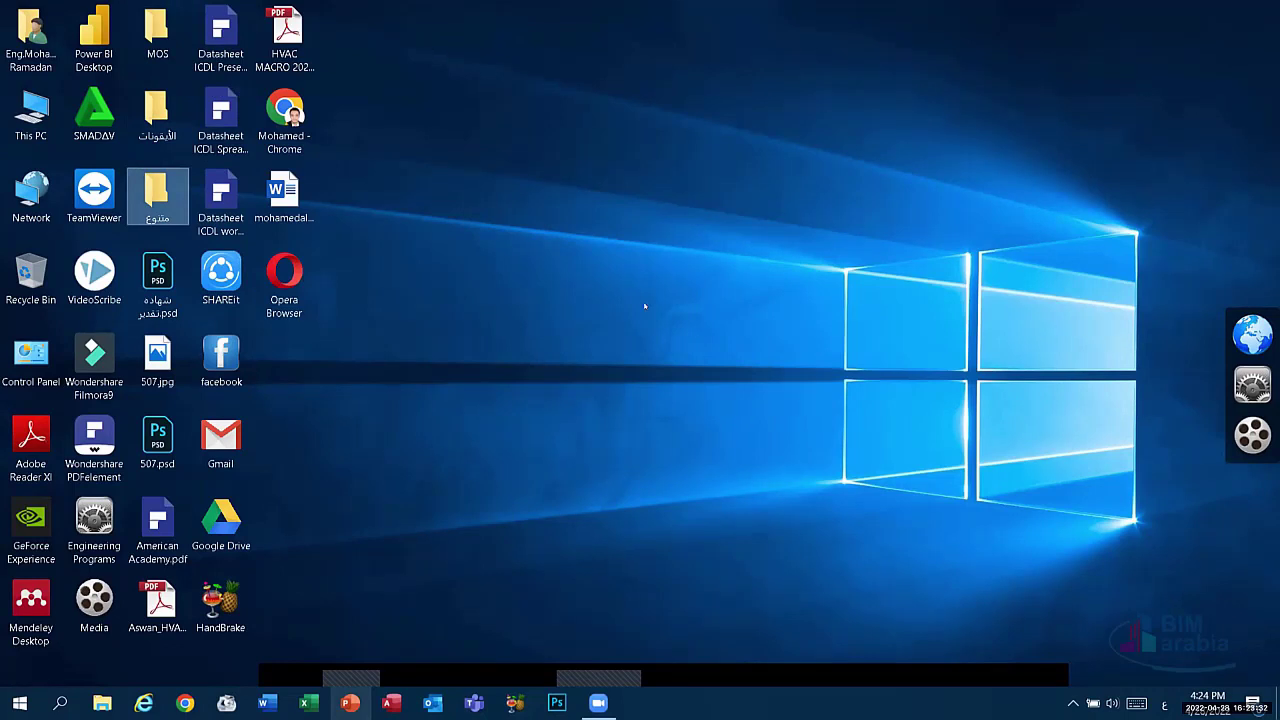
Step: Turn off both Auto arrange icons and Align icons to grid for the desktop
right_click(531, 253)
mouse_move(600, 265)
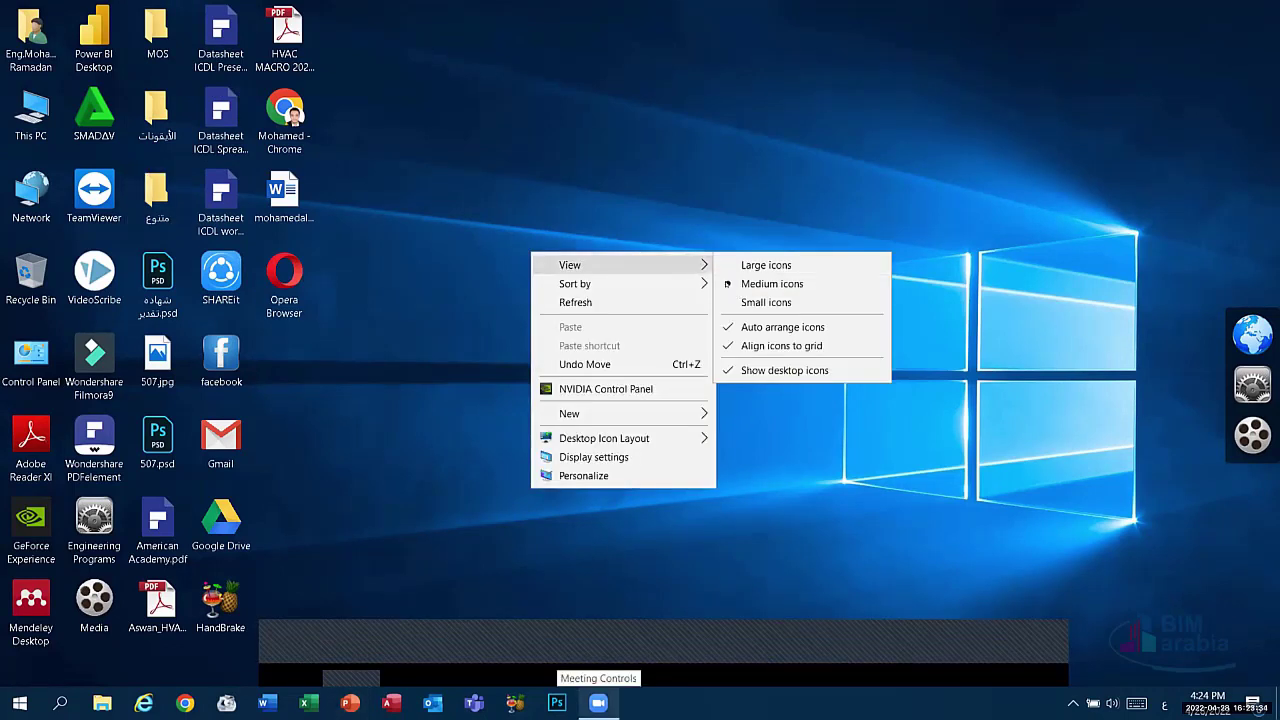
right_click(557, 209)
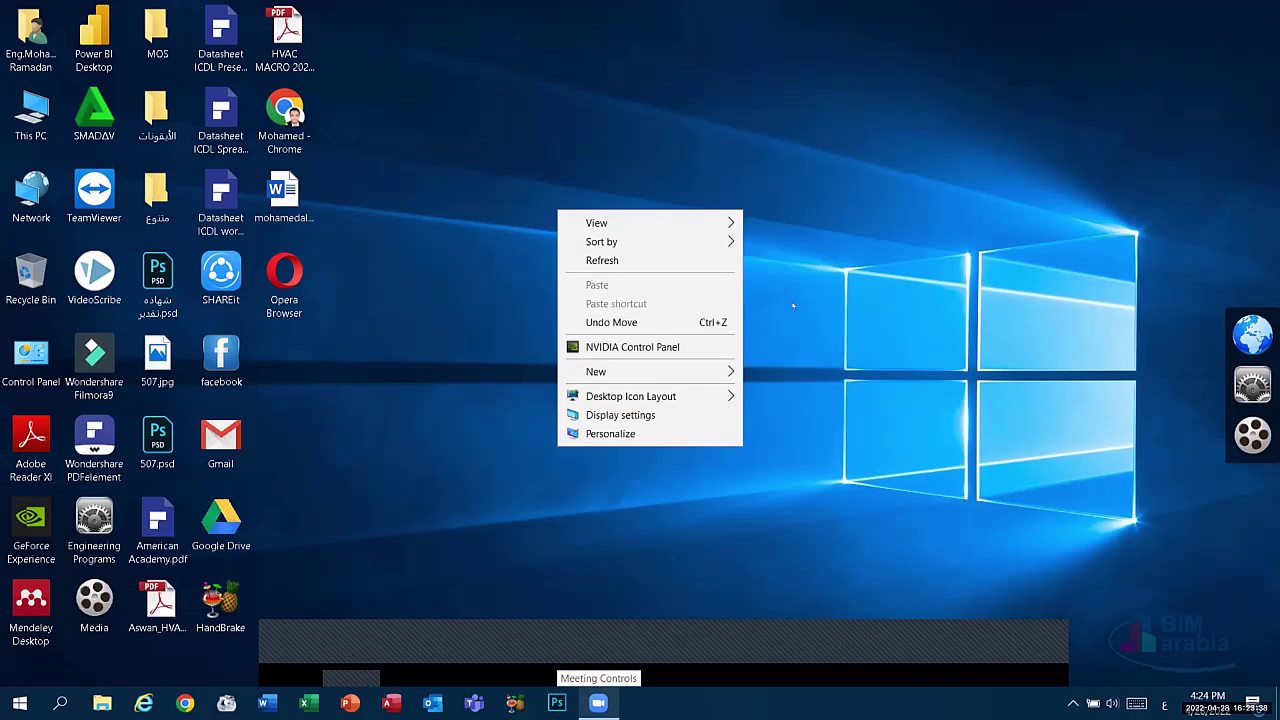
key(v)
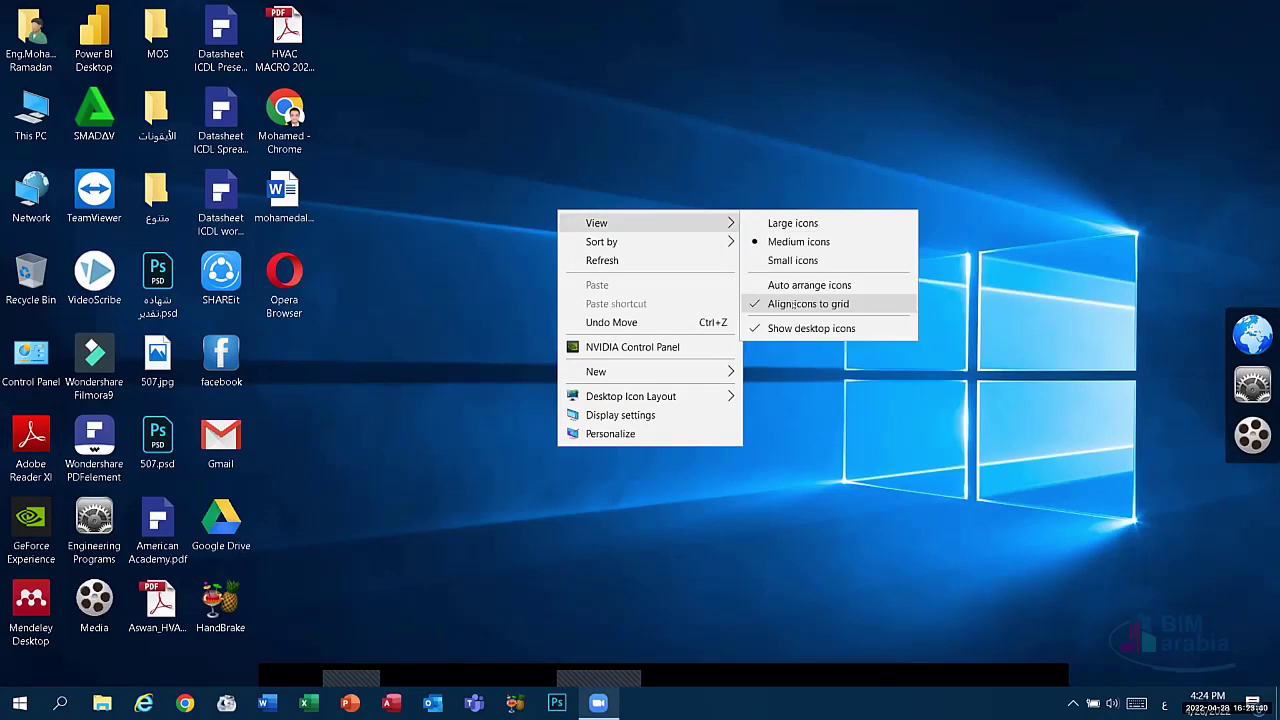
click(792, 304)
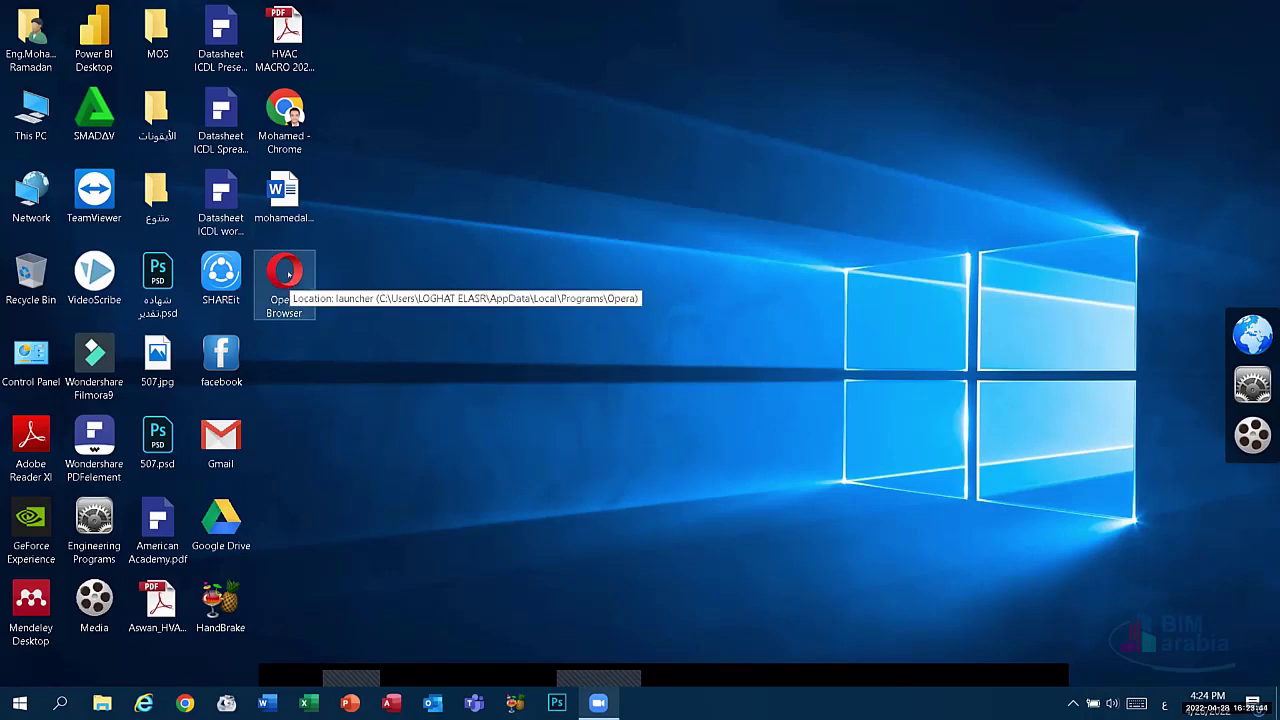
Step: Move the Opera Browser, Datasheet ICDL word processing and Chrome icons to off-grid spots overlapping other desktop icons
drag(288, 262, 129, 241)
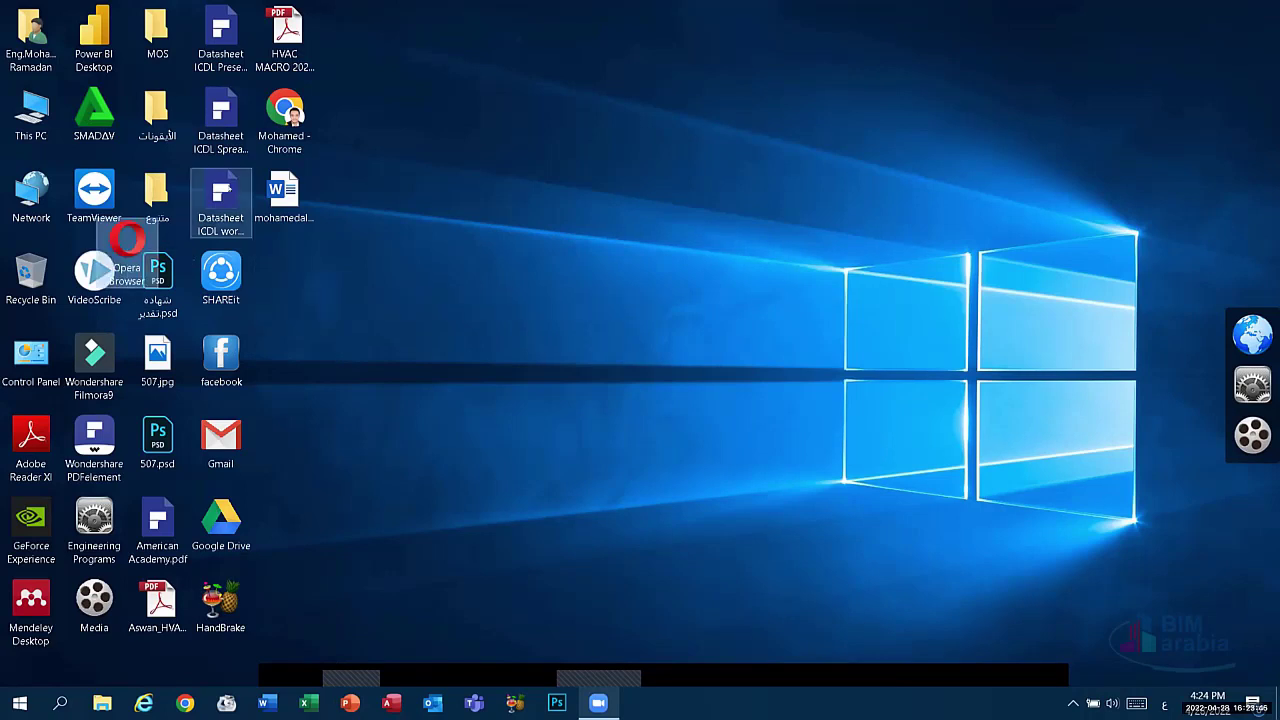
drag(220, 200, 130, 152)
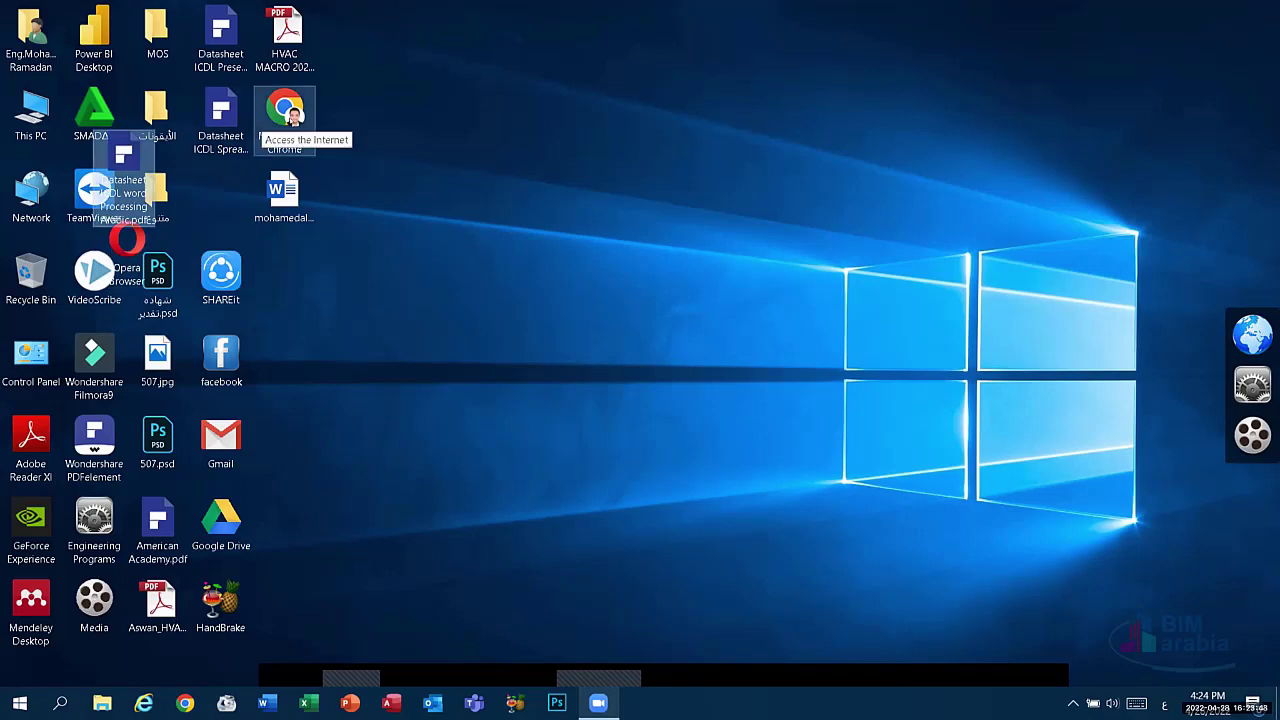
drag(284, 115, 70, 340)
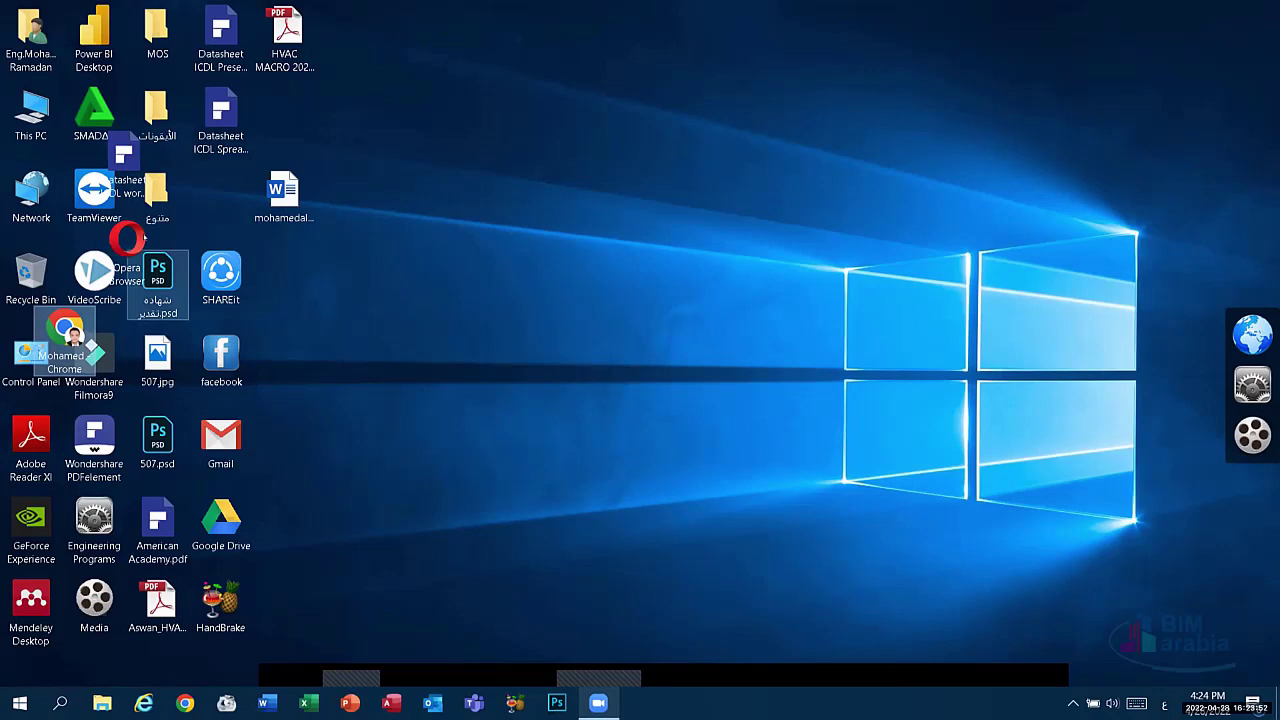
Step: Turn on Align icons to grid for the desktop
right_click(503, 168)
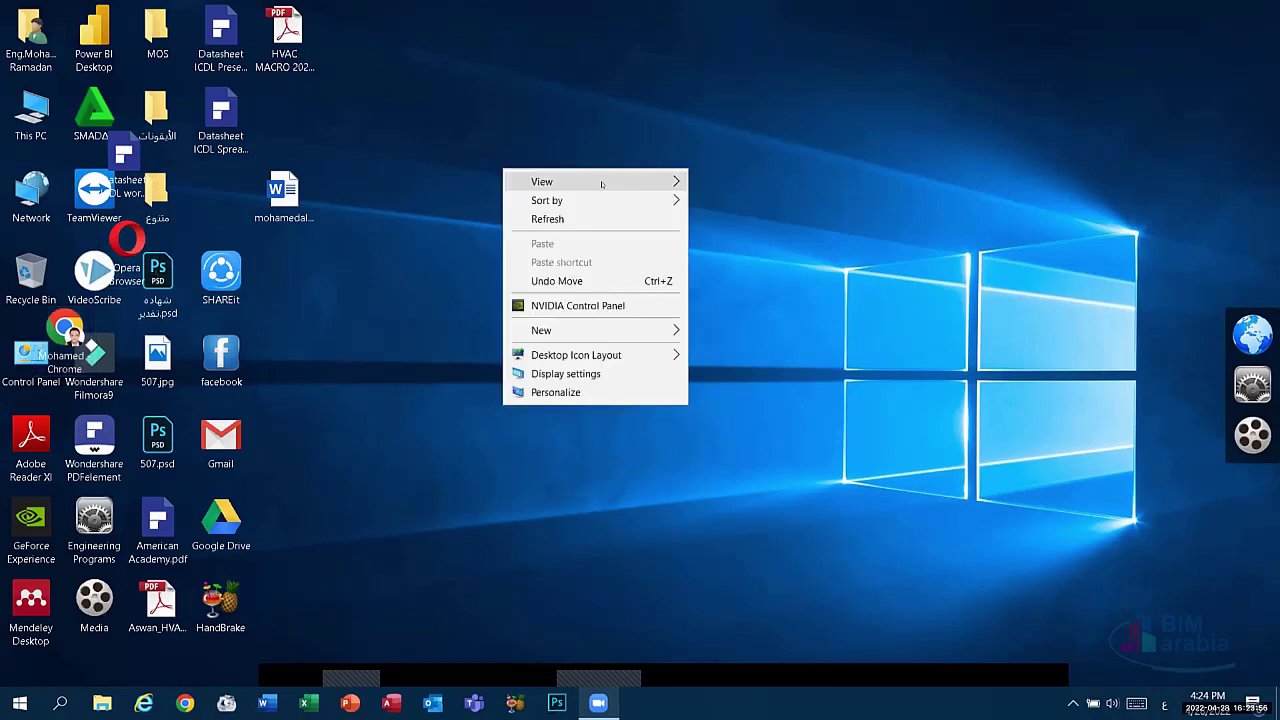
mouse_move(600, 181)
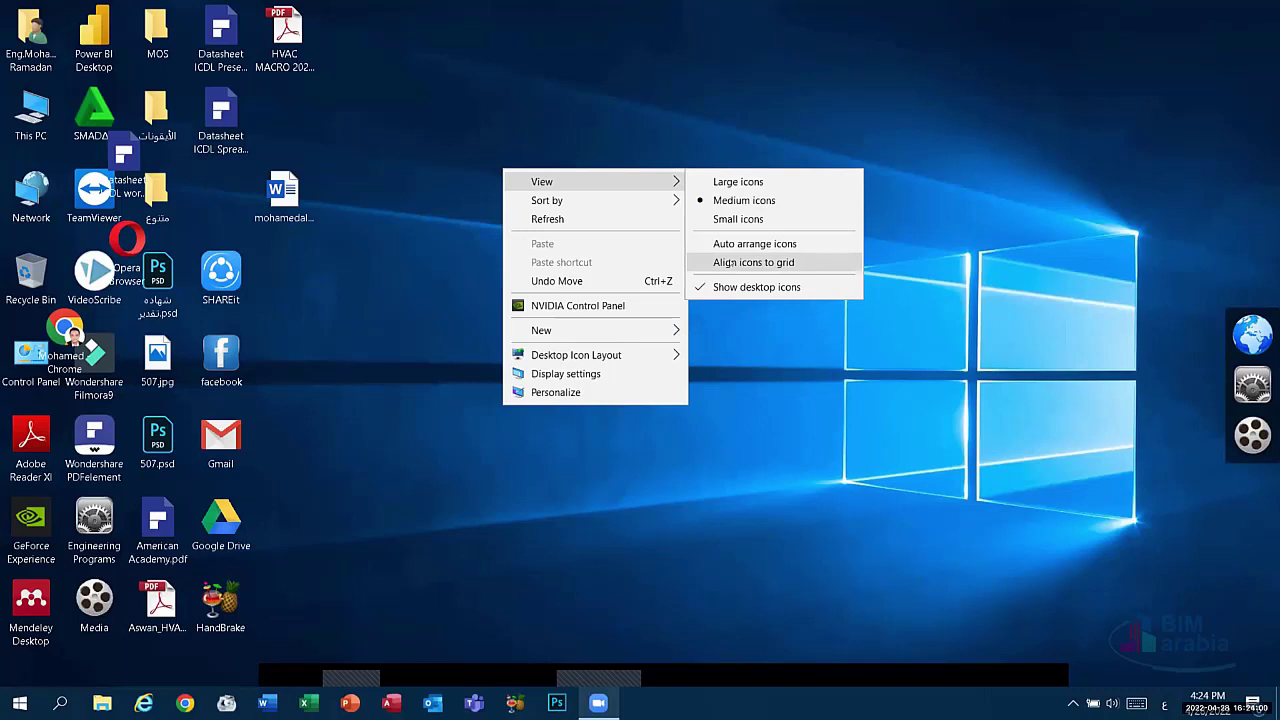
click(730, 262)
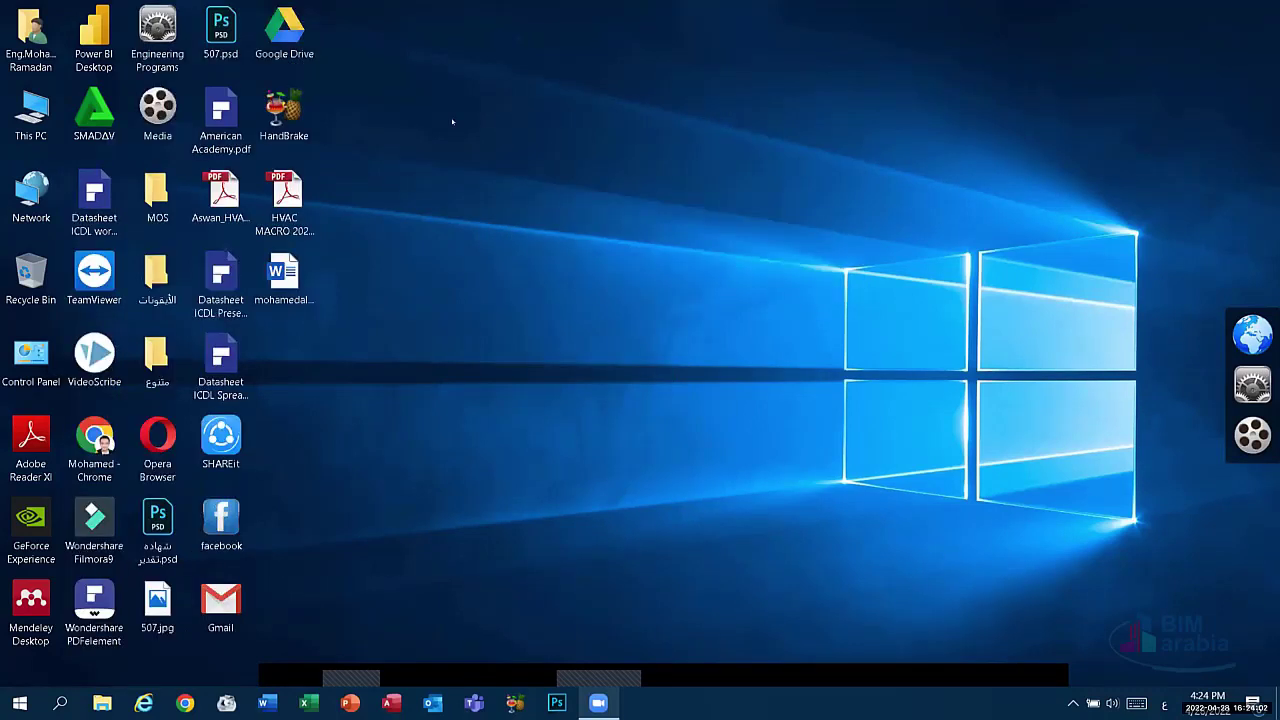
Step: Refresh the desktop and look at its Sort by options
right_click(452, 108)
click(505, 162)
right_click(522, 154)
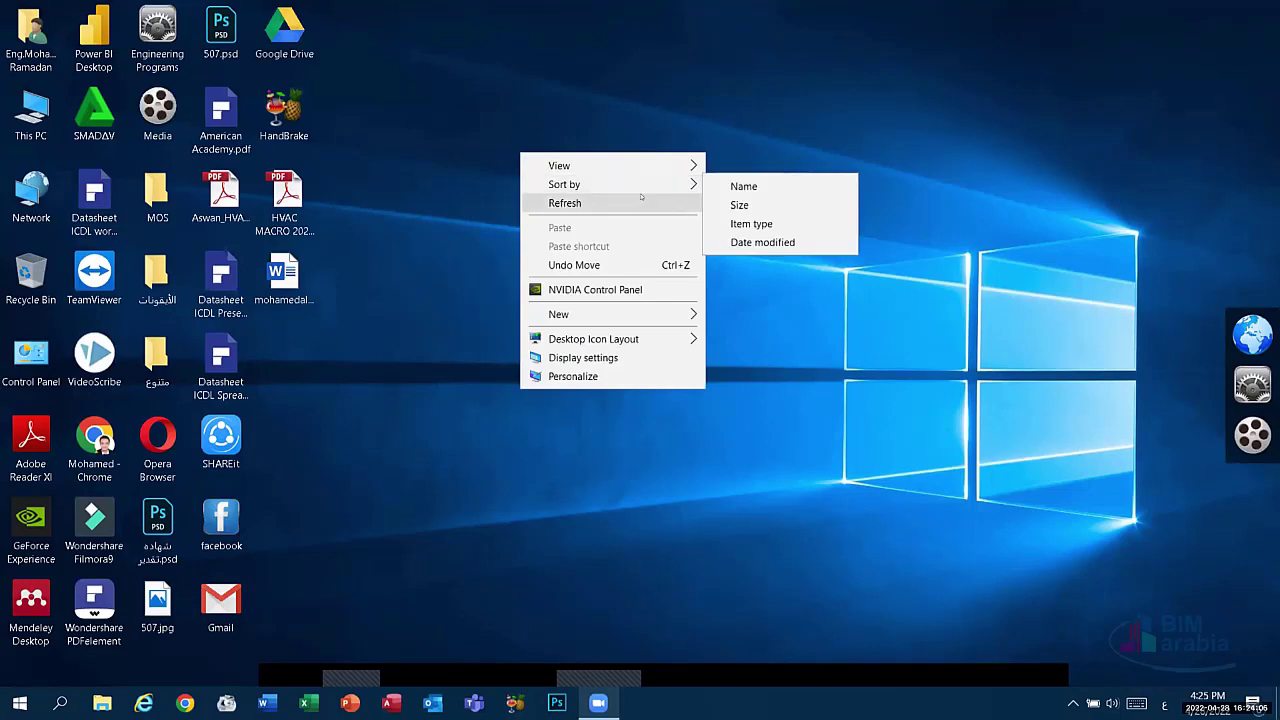
mouse_move(623, 186)
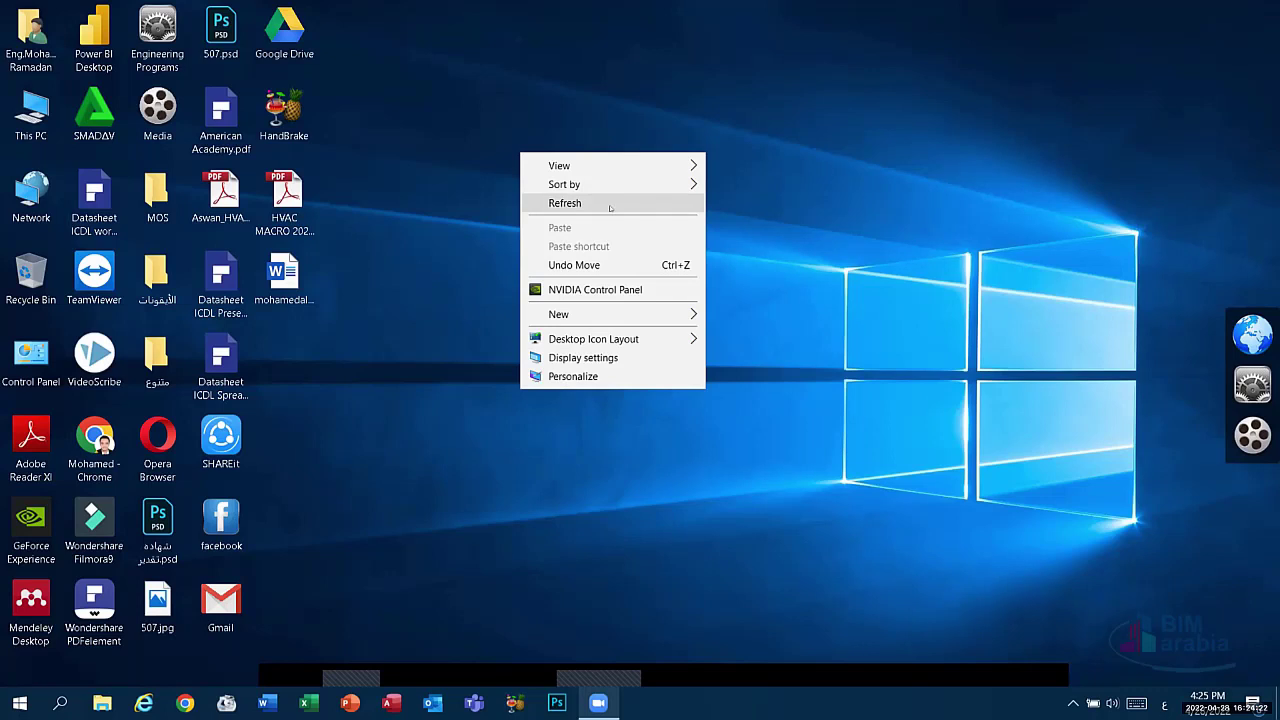
Step: Create a new folder on the desktop and name it with a person's first name in Arabic
mouse_move(576, 315)
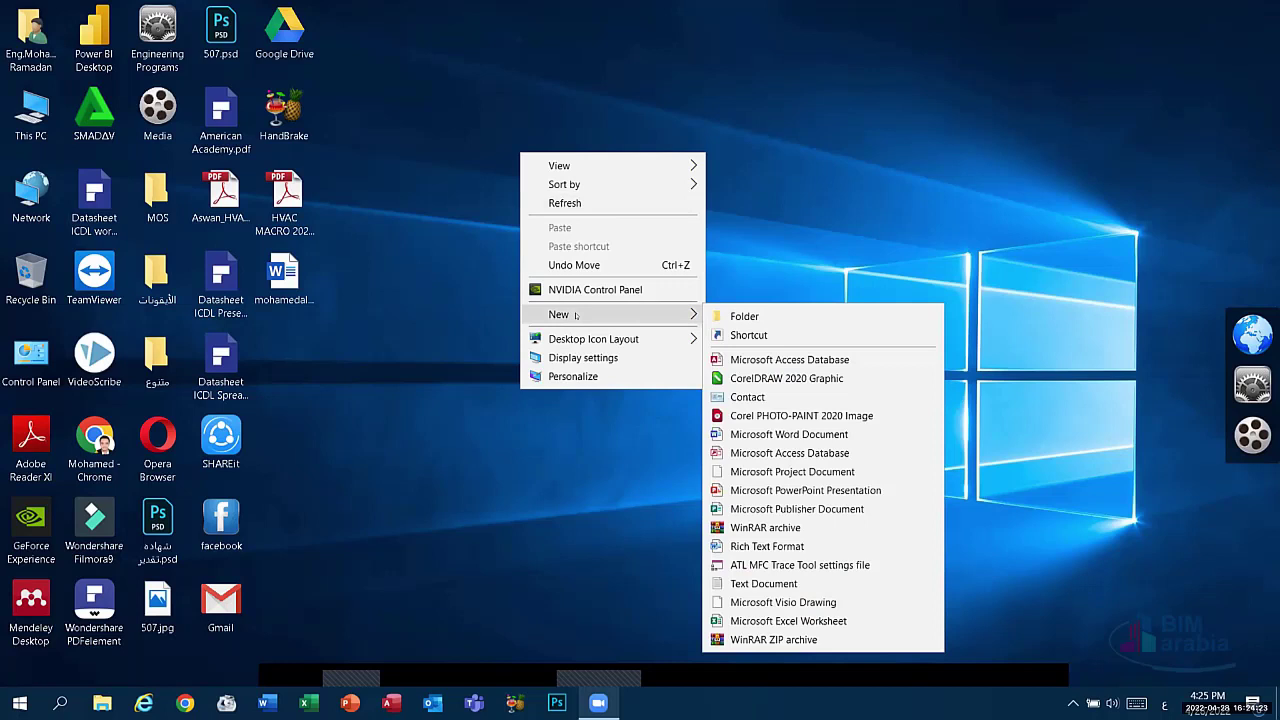
click(745, 316)
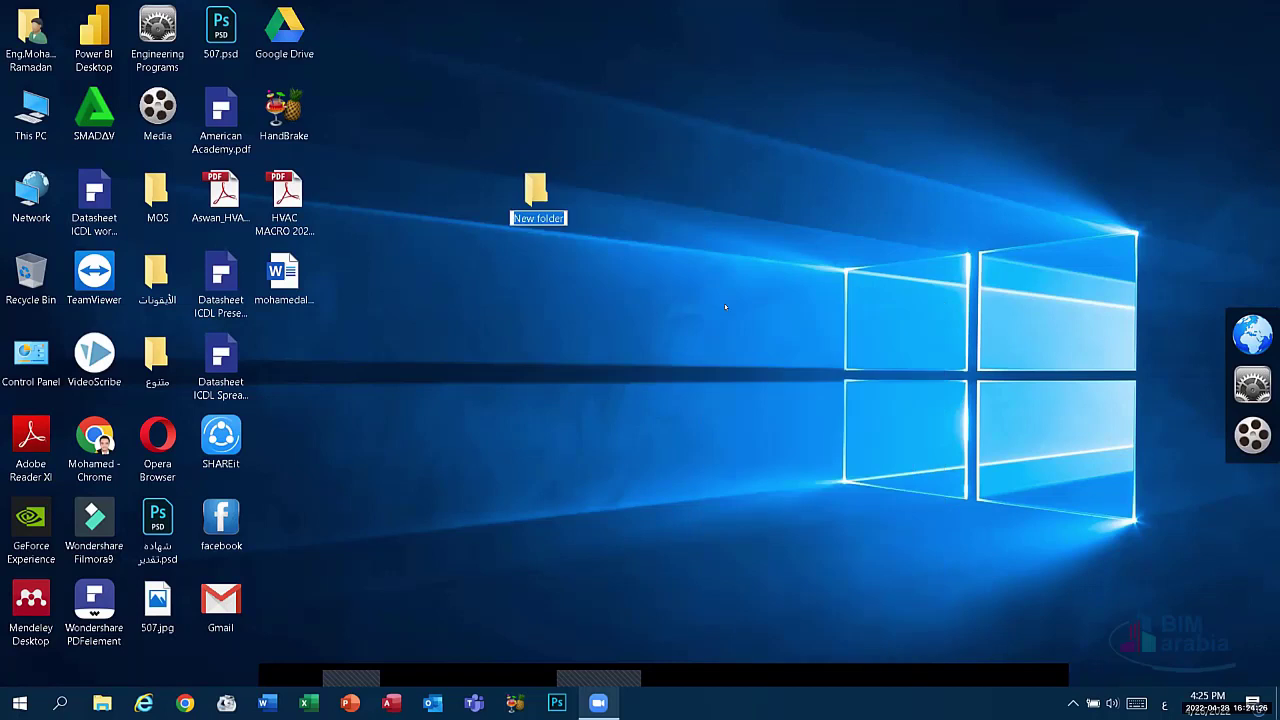
text(محمد)
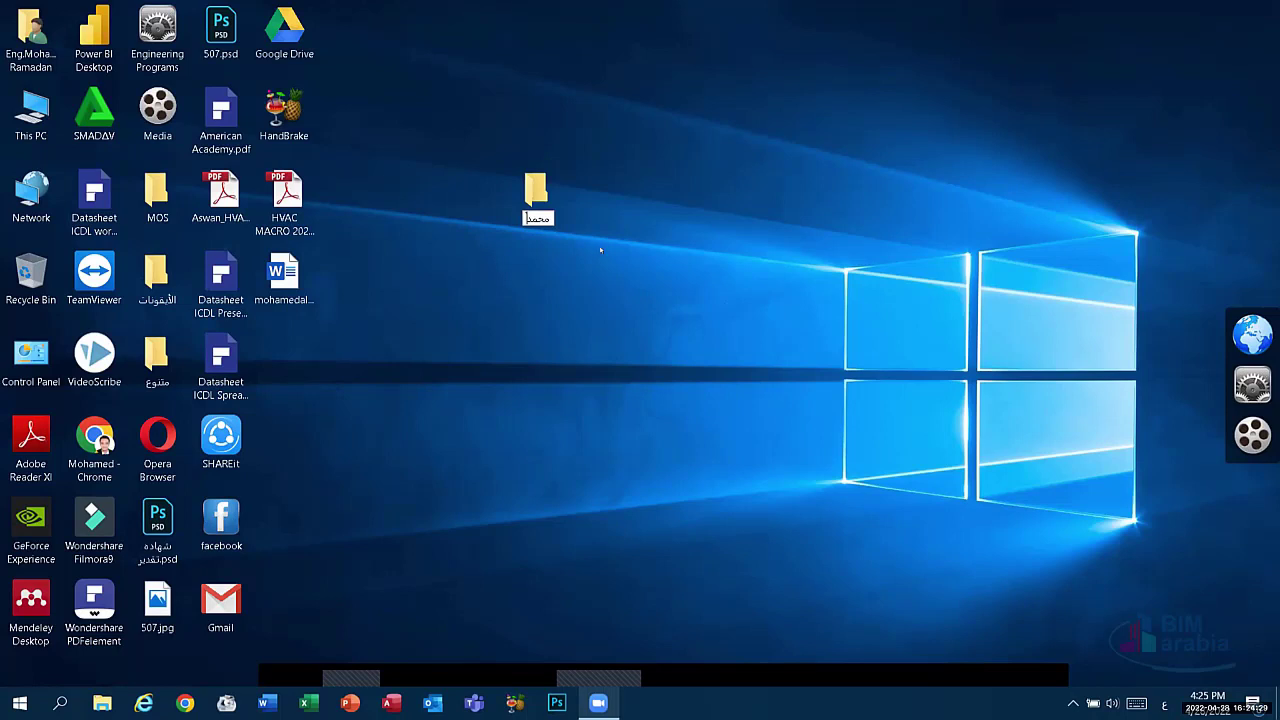
key(Return)
Step: Review the file types that can be created as new items on the desktop
click(522, 270)
right_click(522, 270)
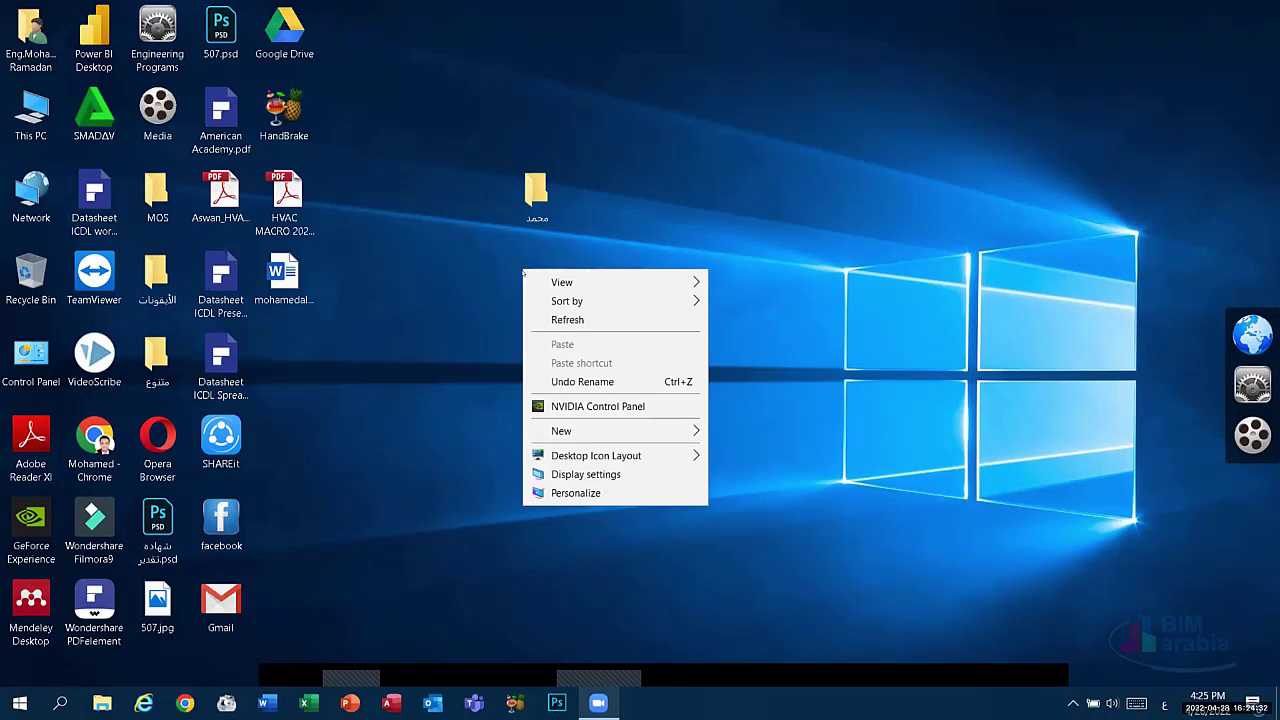
mouse_move(614, 430)
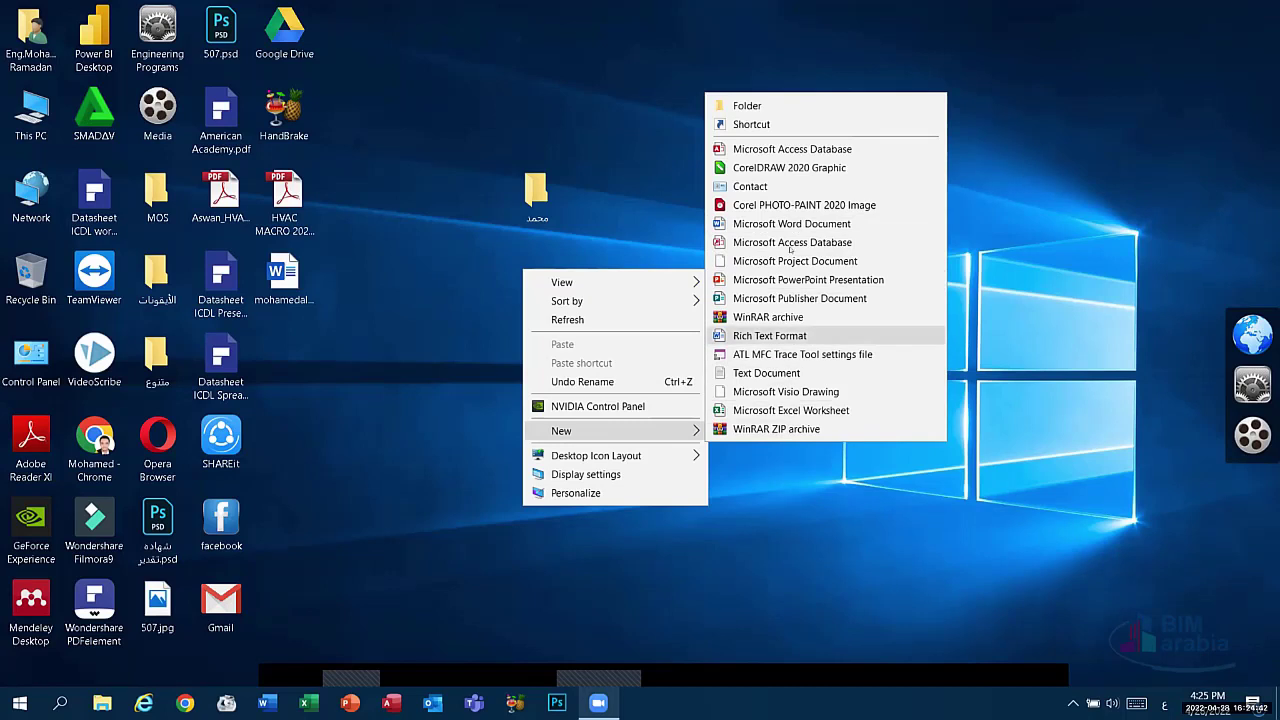
click(471, 249)
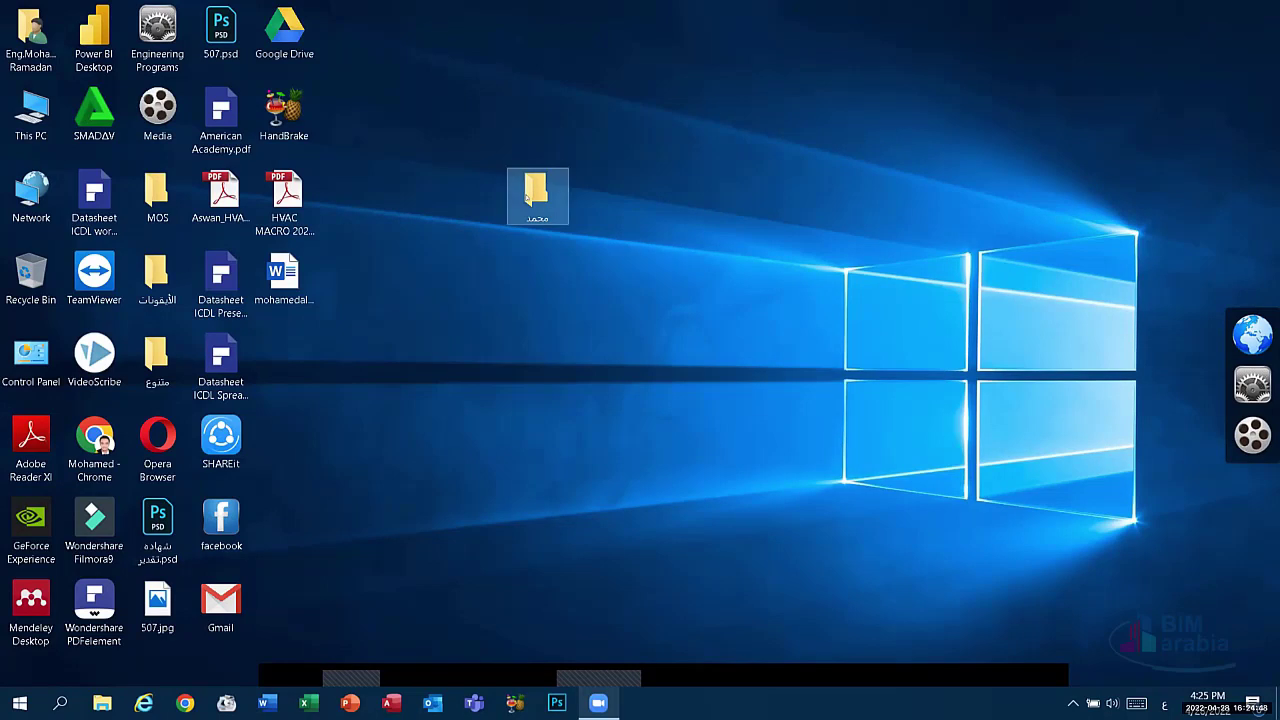
Step: Permanently delete the newly created folder from the desktop
key(shift+Delete)
key(Return)
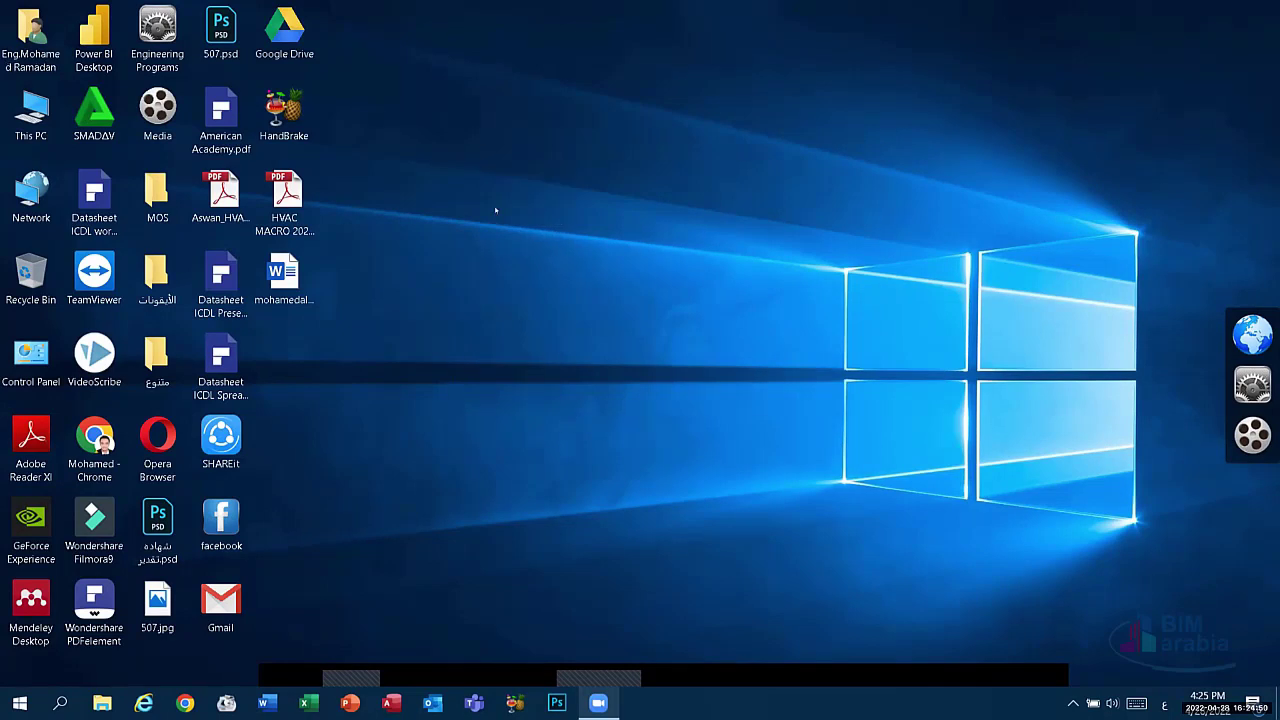
Step: Open the Display settings from the desktop and look over the page
right_click(498, 209)
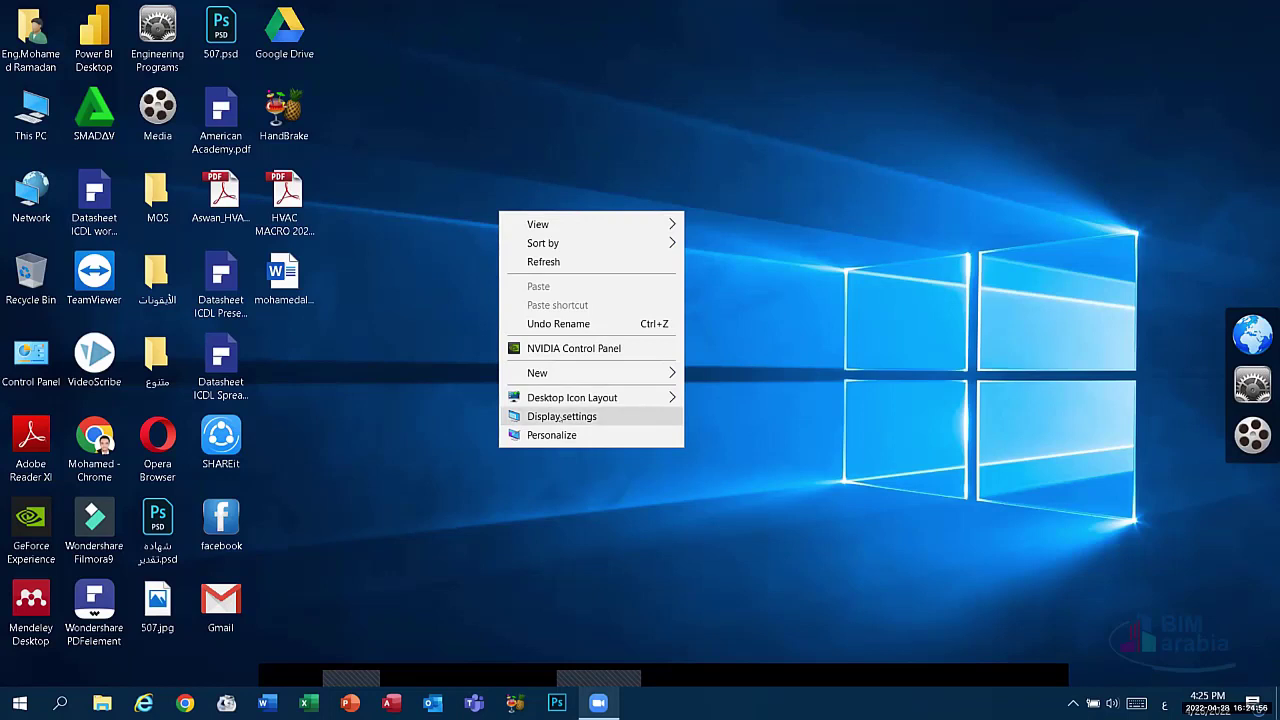
click(559, 414)
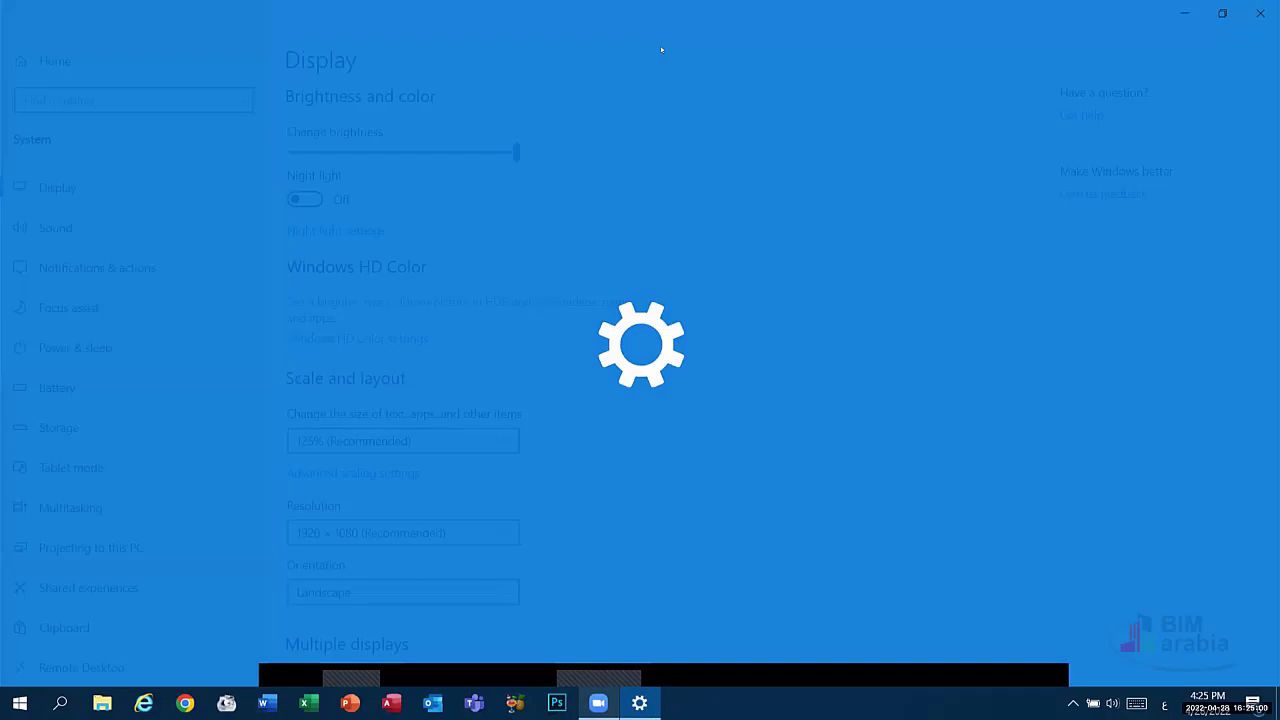
scroll(421, 362, down, 2)
scroll(421, 362, up, 2)
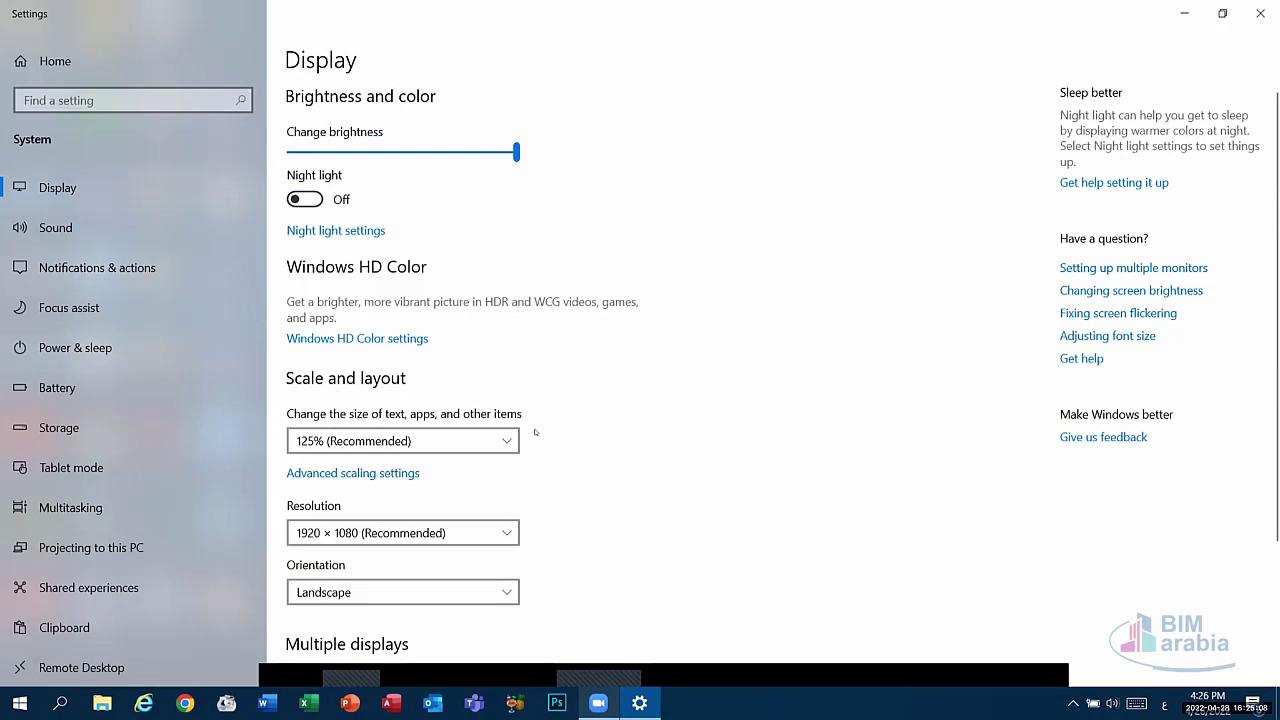
Step: Try scaling text, apps and other items at 175% and then at 100%
click(471, 440)
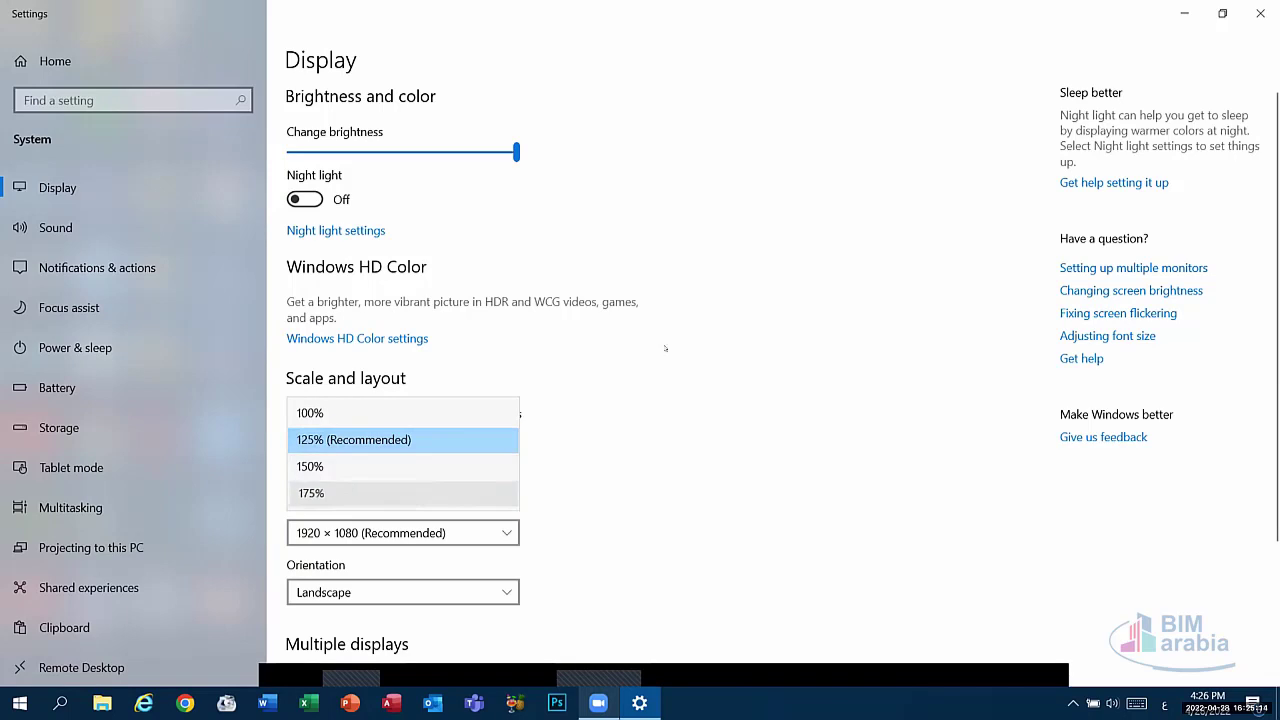
click(400, 493)
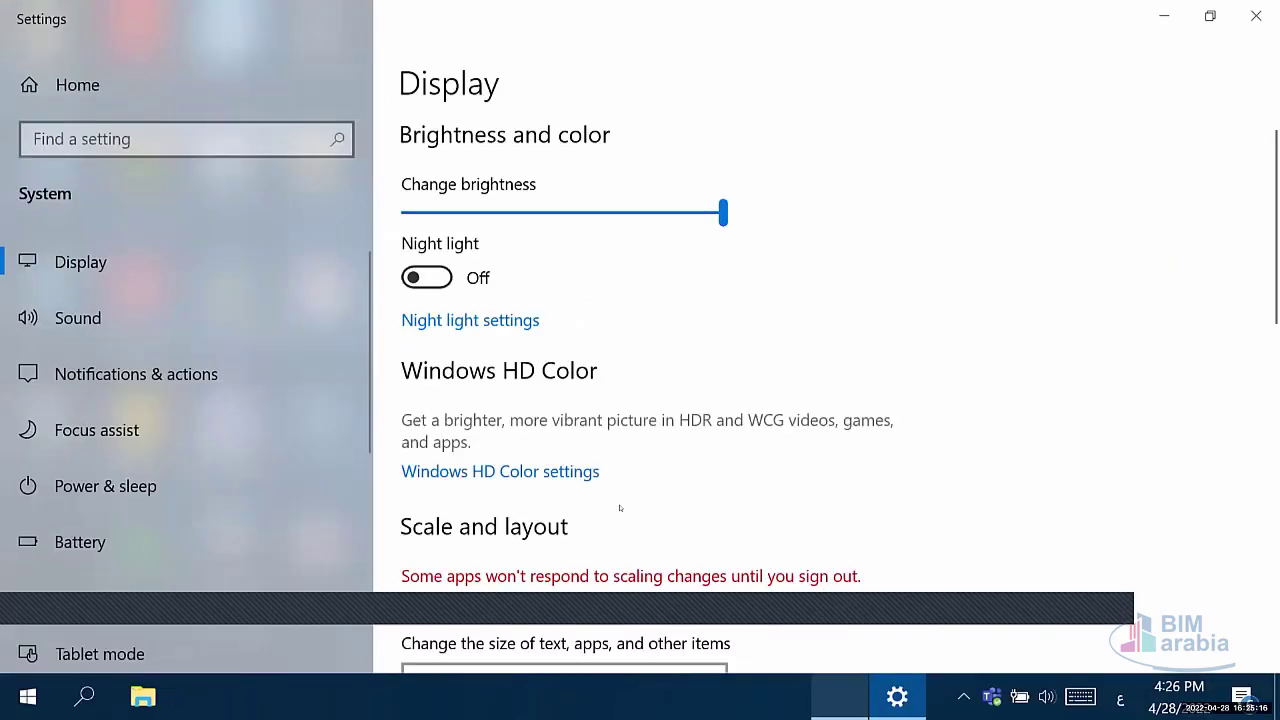
scroll(620, 508, down, 3)
click(560, 374)
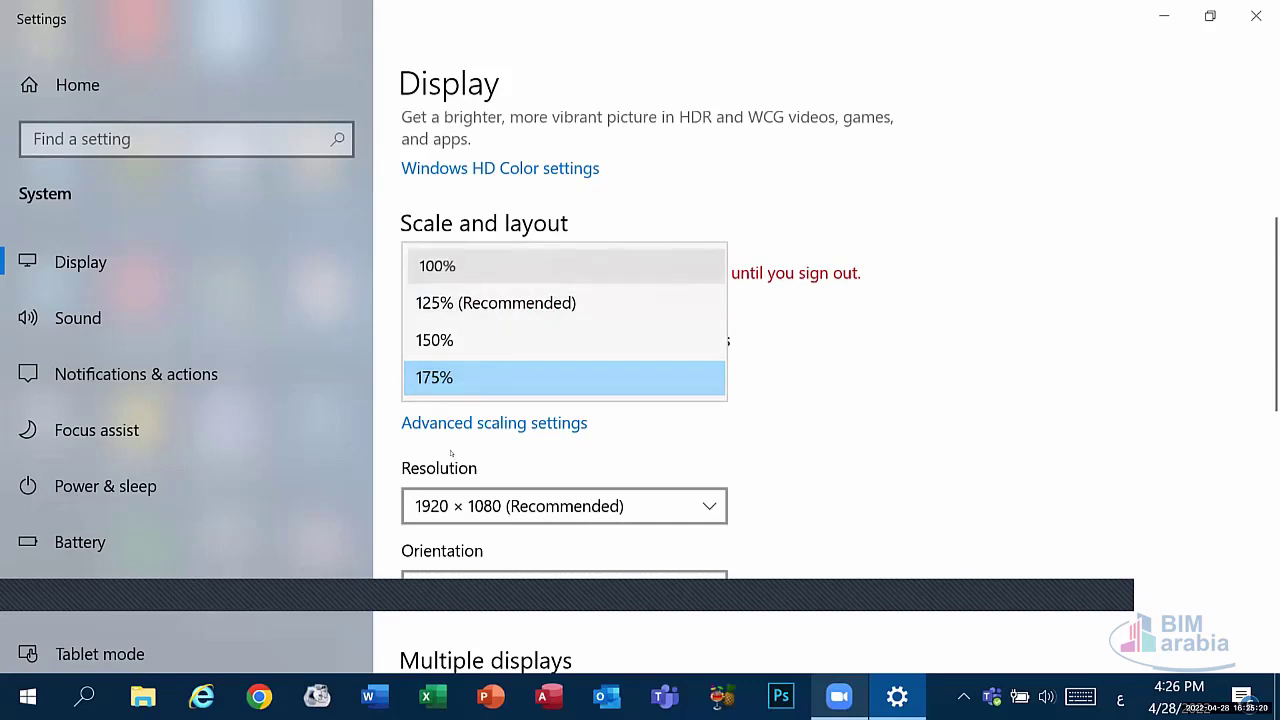
click(437, 265)
Step: Set the size of text, apps and other items to 125% (Recommended)
click(346, 335)
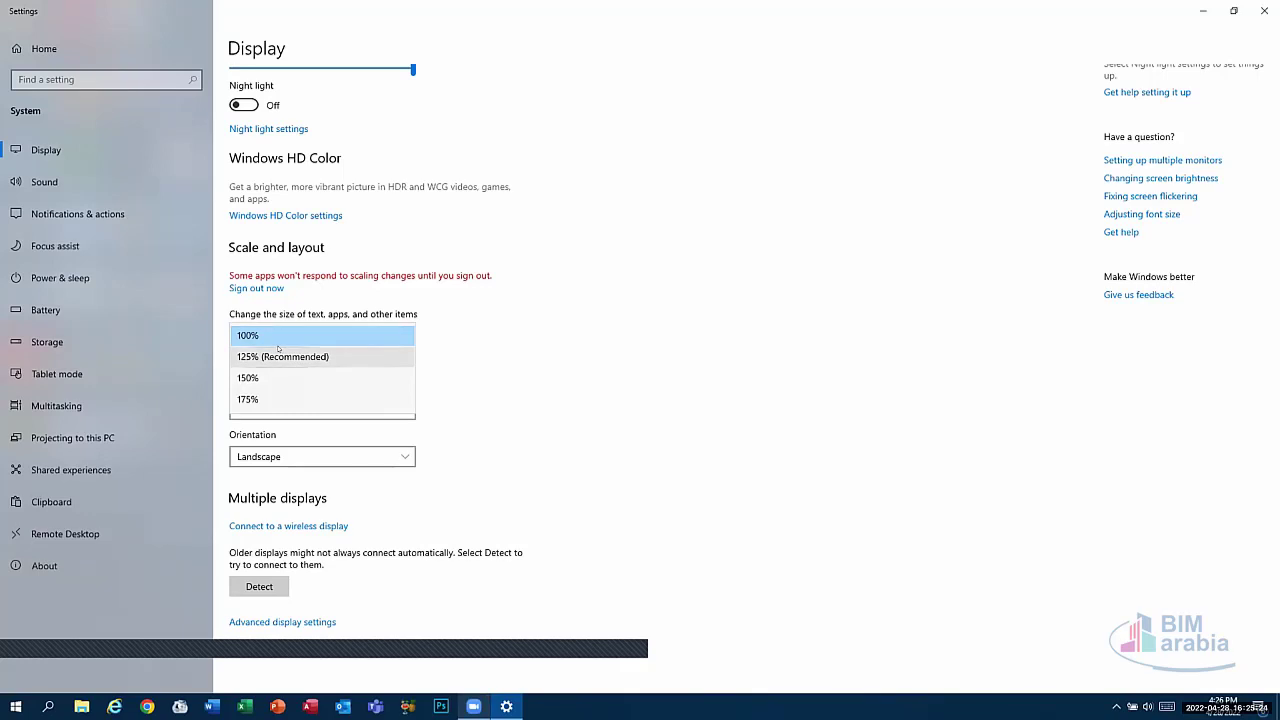
click(280, 356)
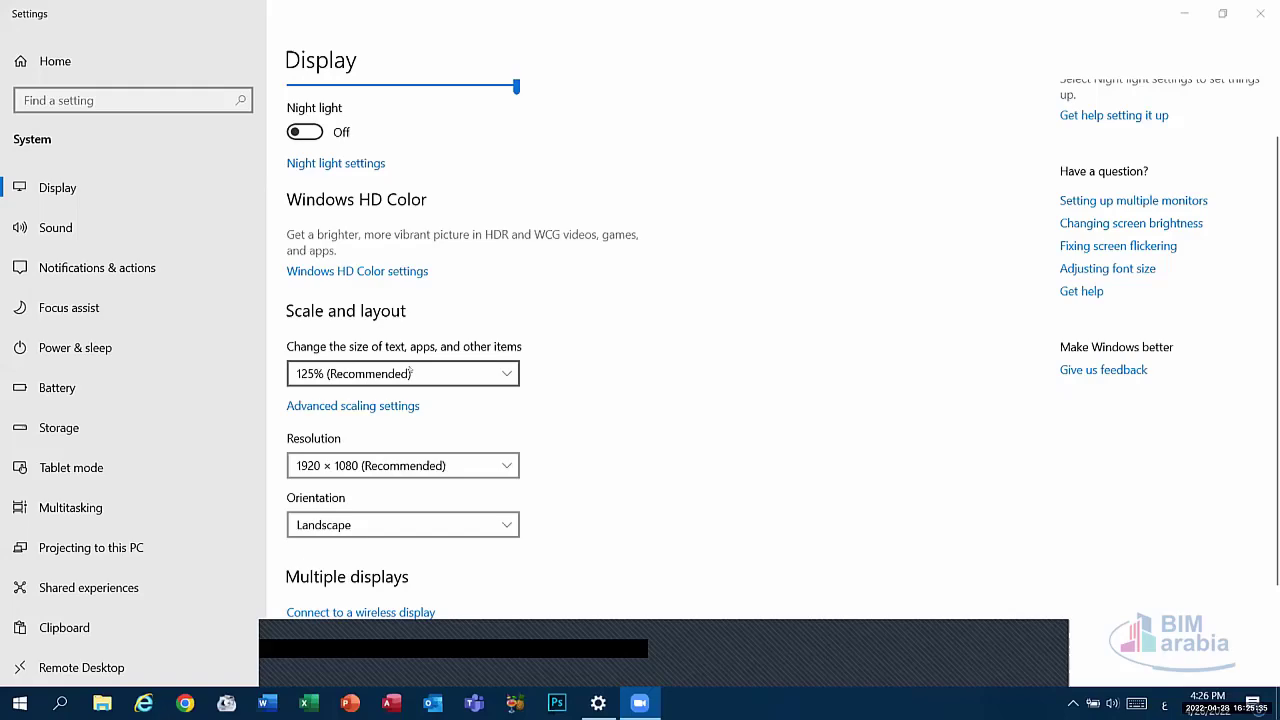
click(410, 374)
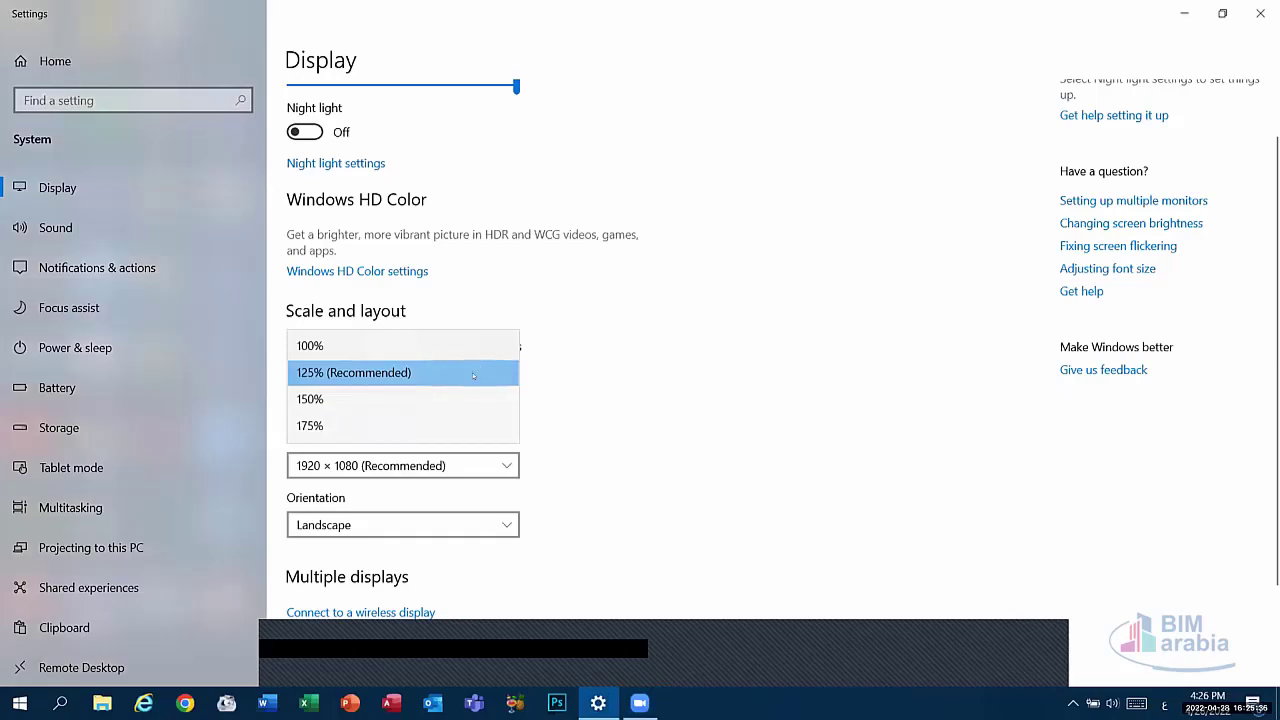
click(472, 372)
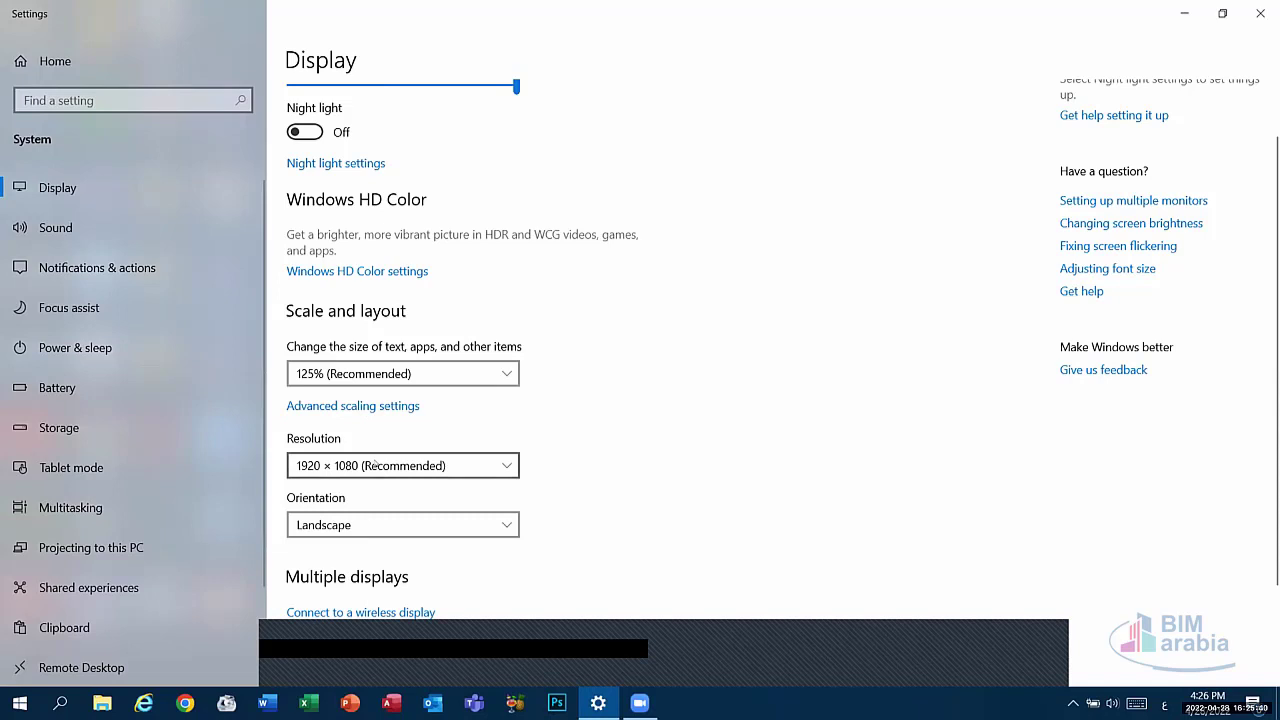
Step: Look through the available screen resolutions and try the Portrait orientation
click(370, 466)
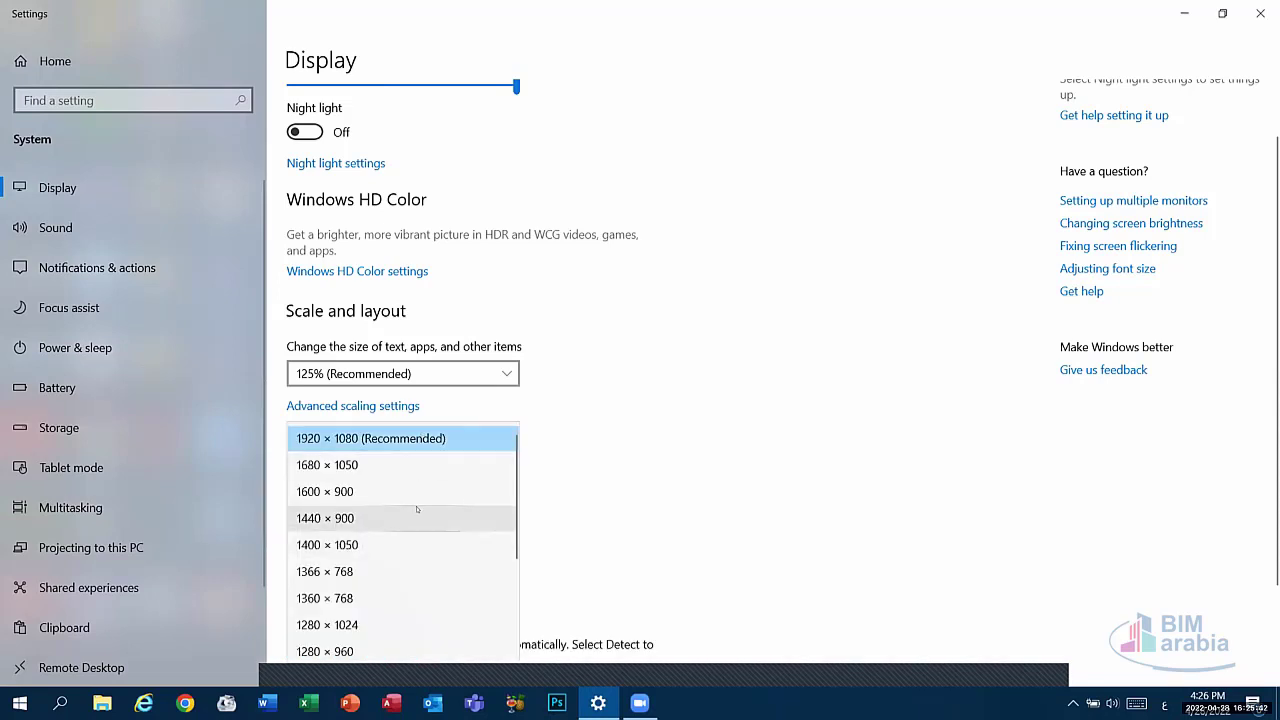
click(571, 400)
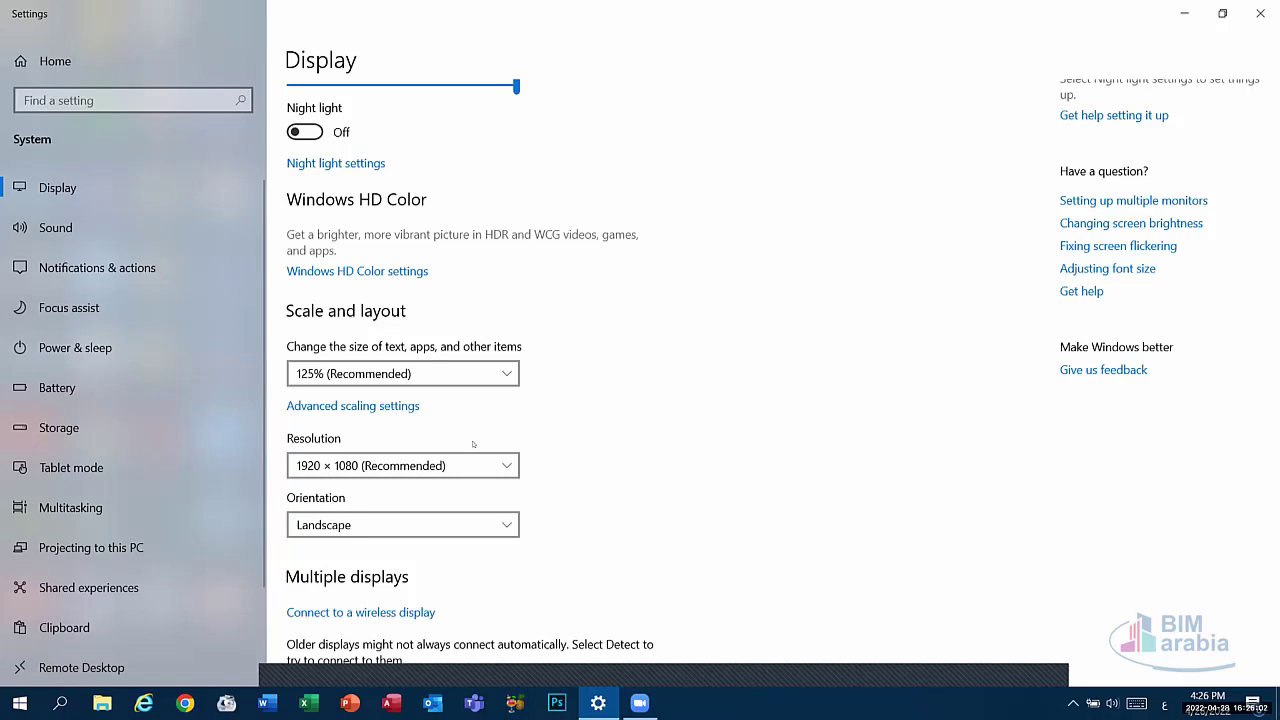
click(365, 518)
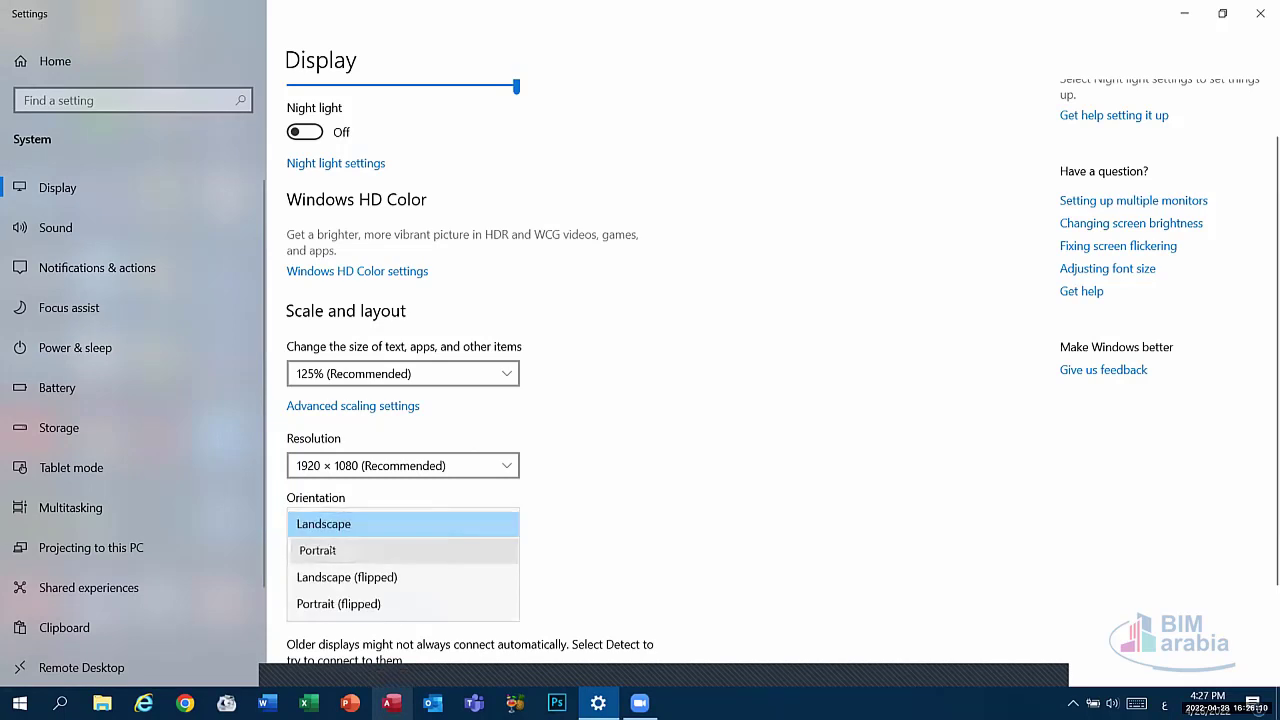
click(331, 551)
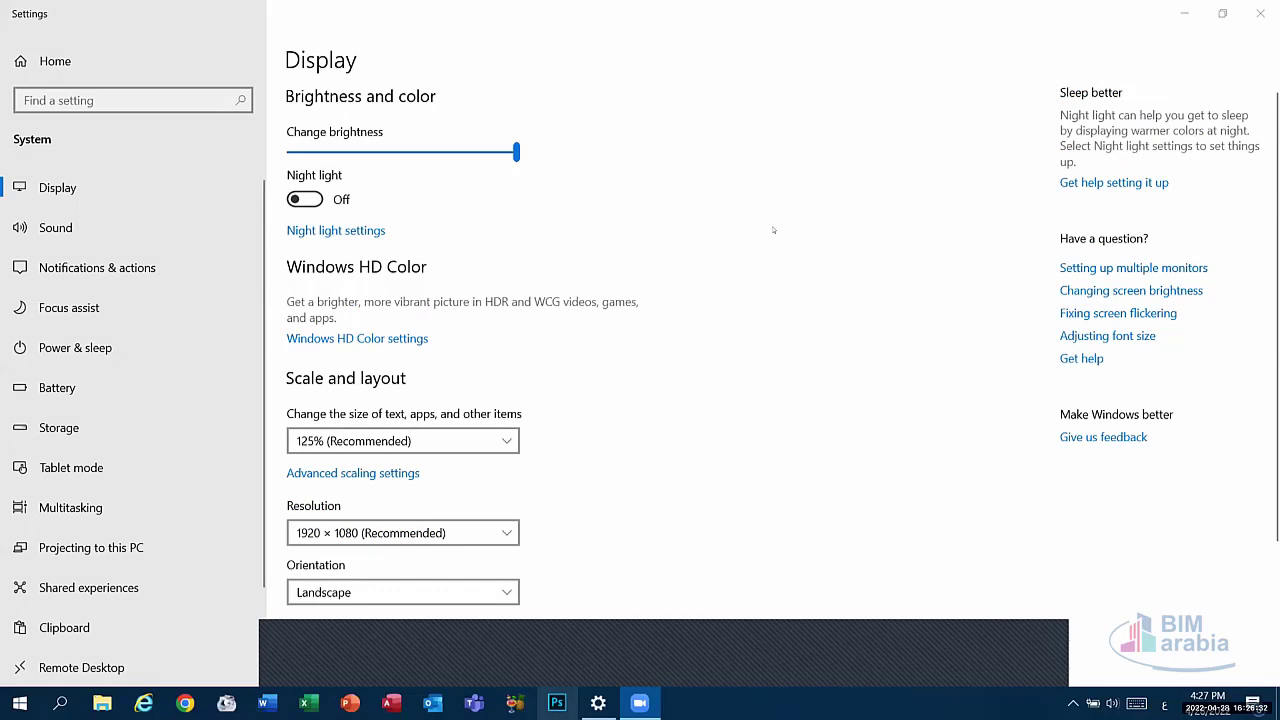
Step: Refresh the desktop and open its Personalize settings
right_click(610, 100)
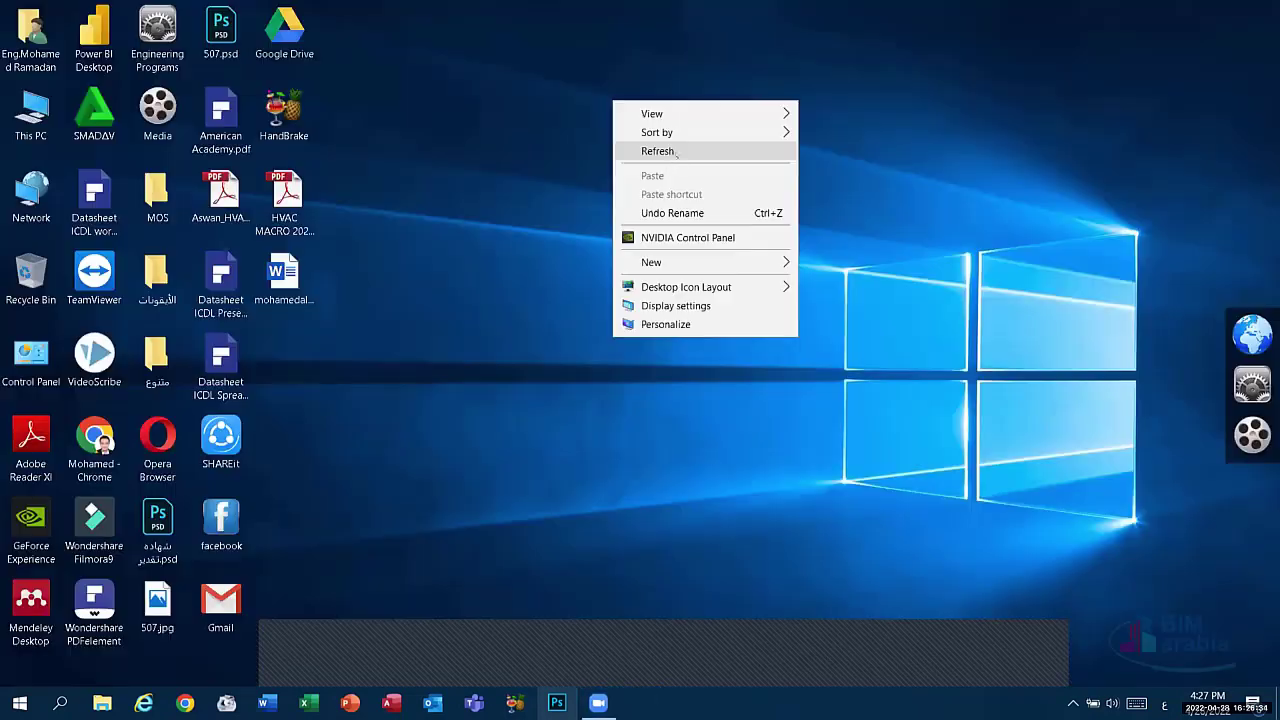
click(674, 147)
right_click(619, 125)
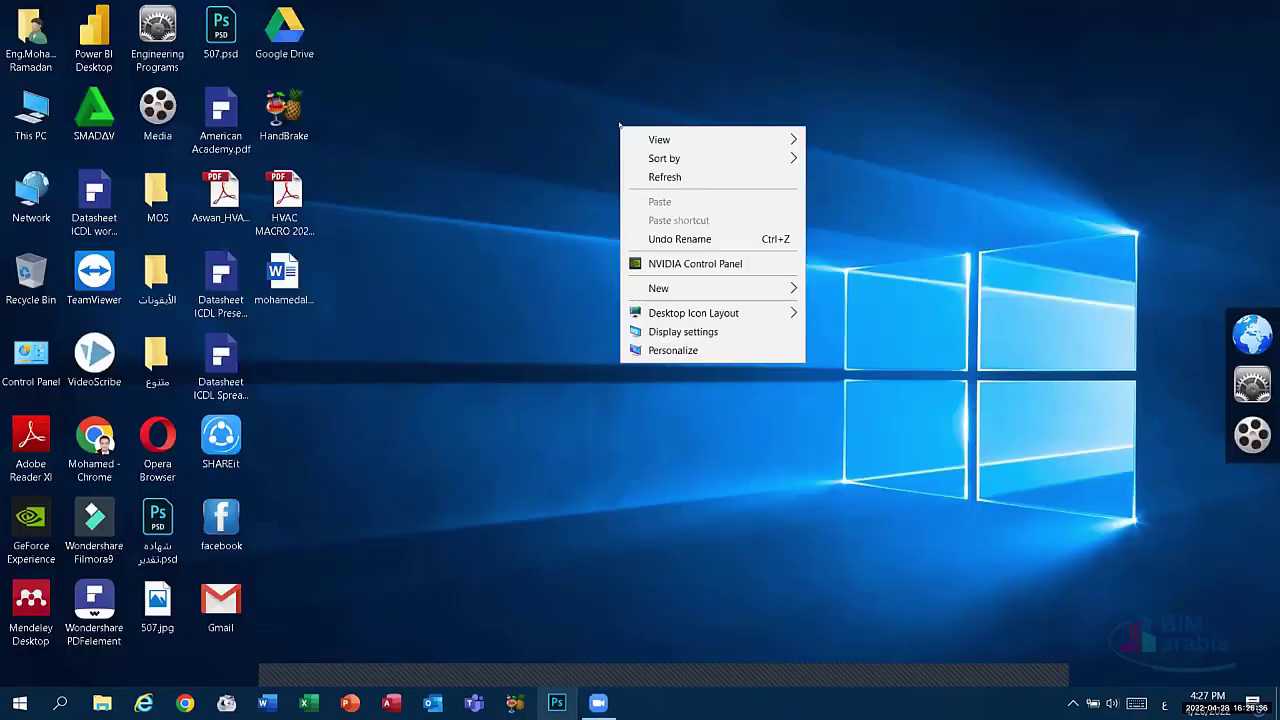
click(688, 351)
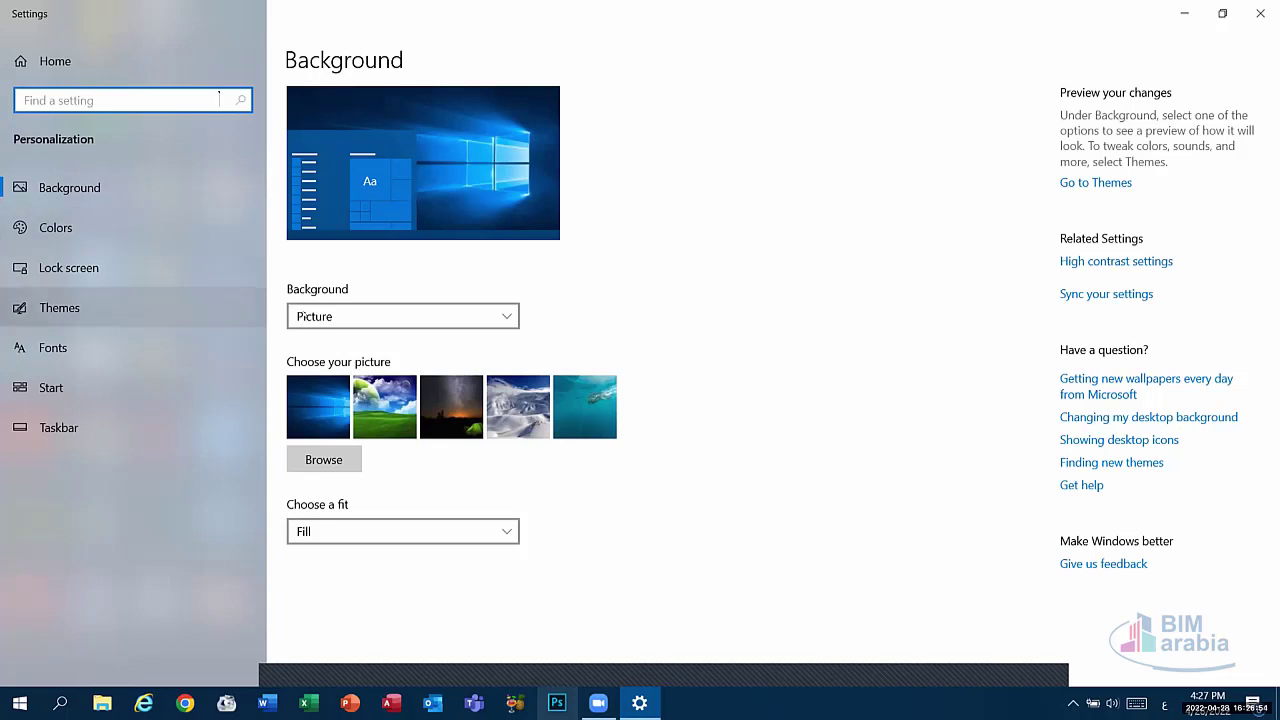
Step: Review the background types, keep Picture, and browse the Desktop for 507.jpg, cancelling the choice
click(343, 317)
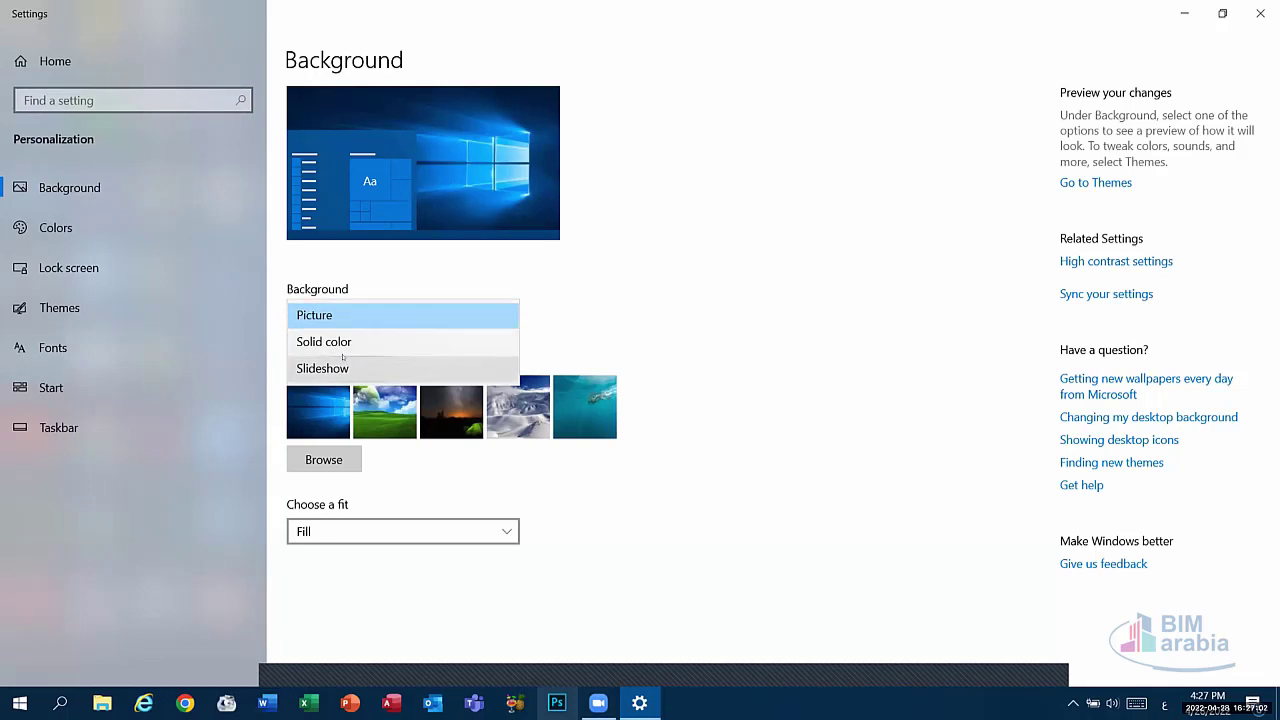
click(320, 315)
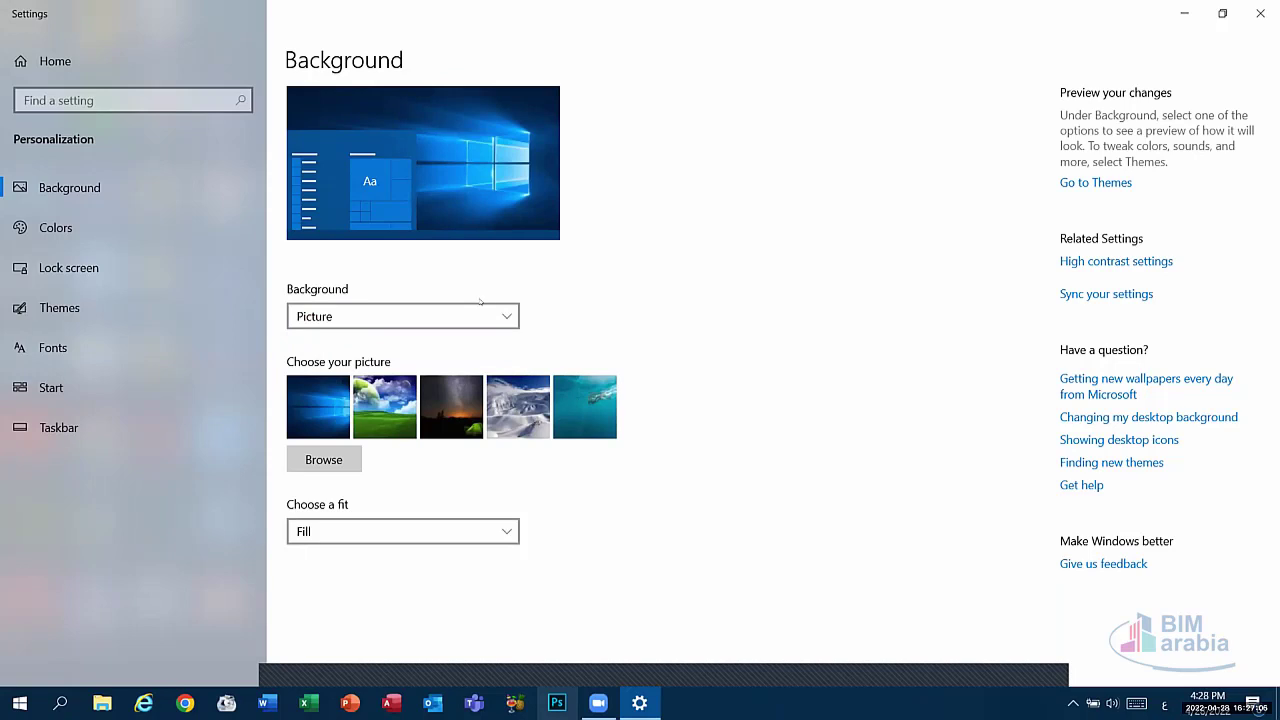
click(300, 452)
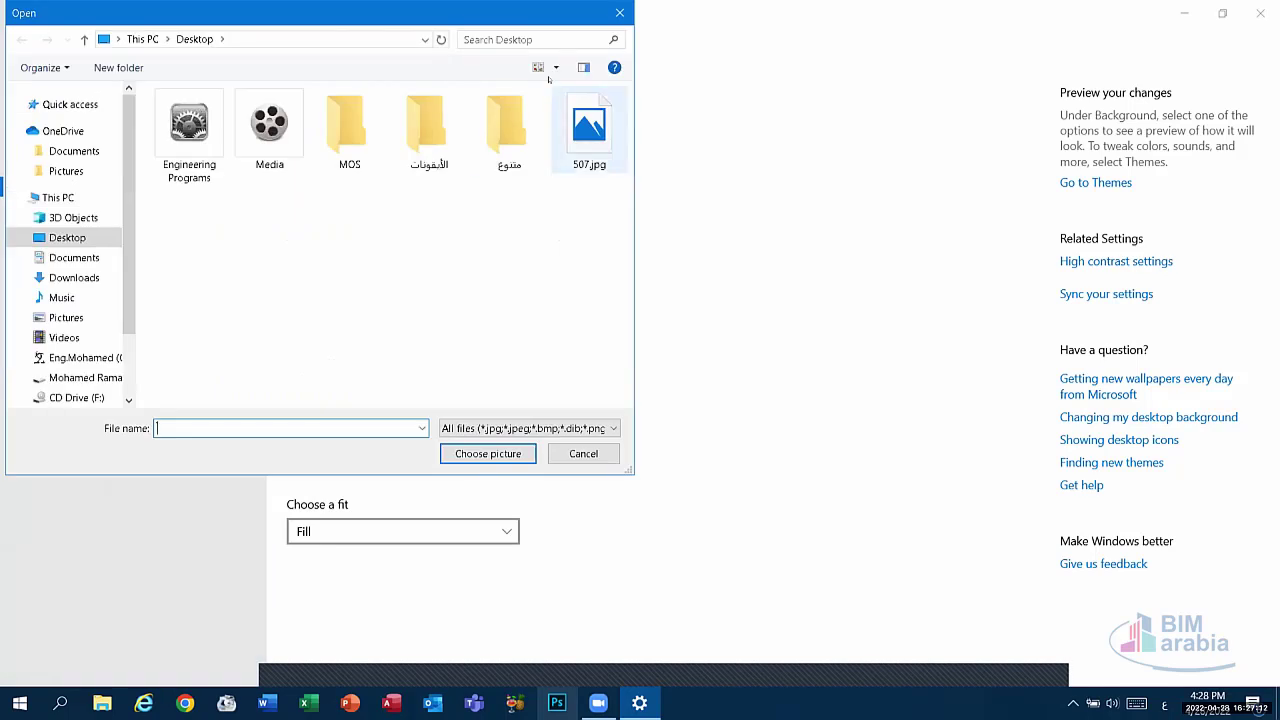
click(589, 128)
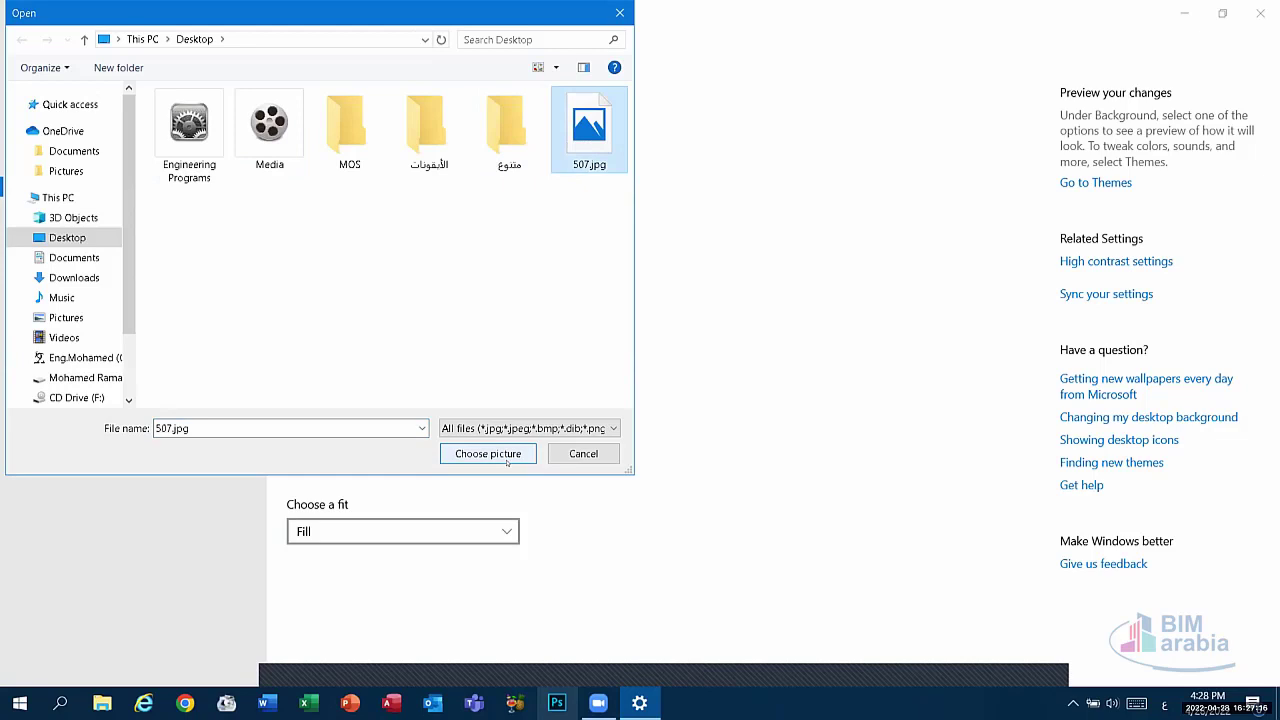
click(557, 452)
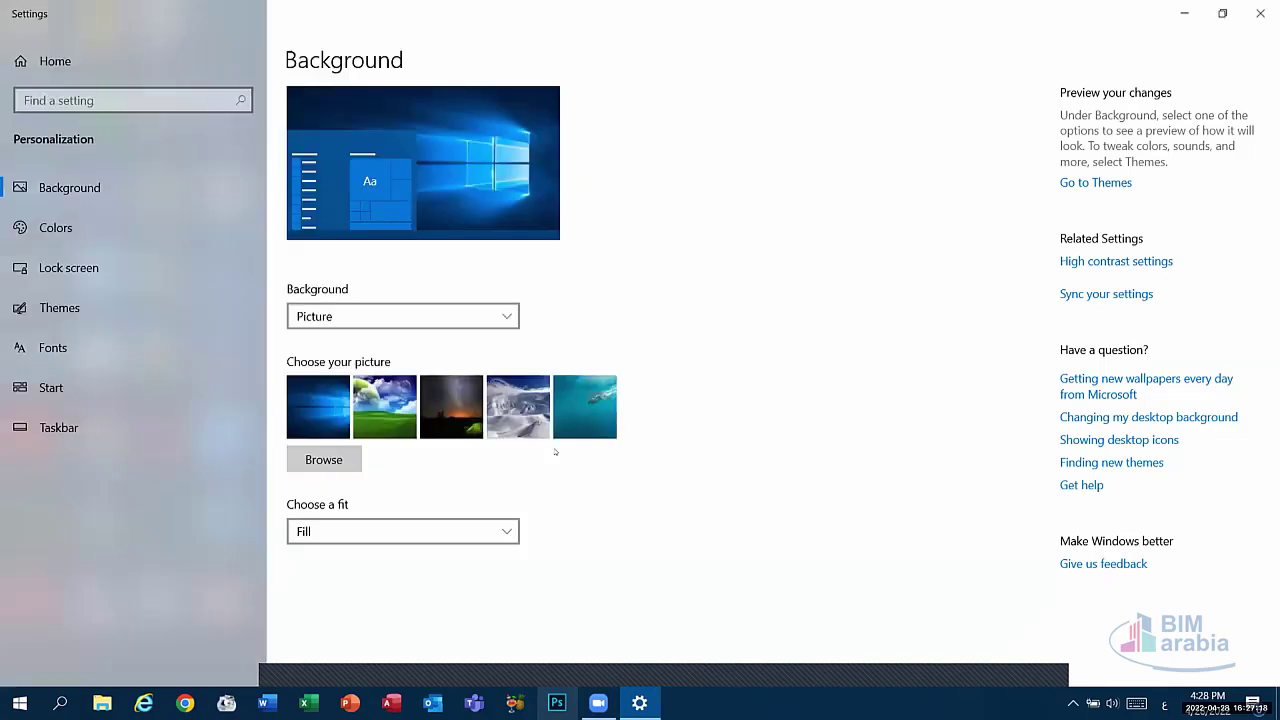
Step: Try a solid red color as the desktop background and reveal the desktop to view it
click(437, 316)
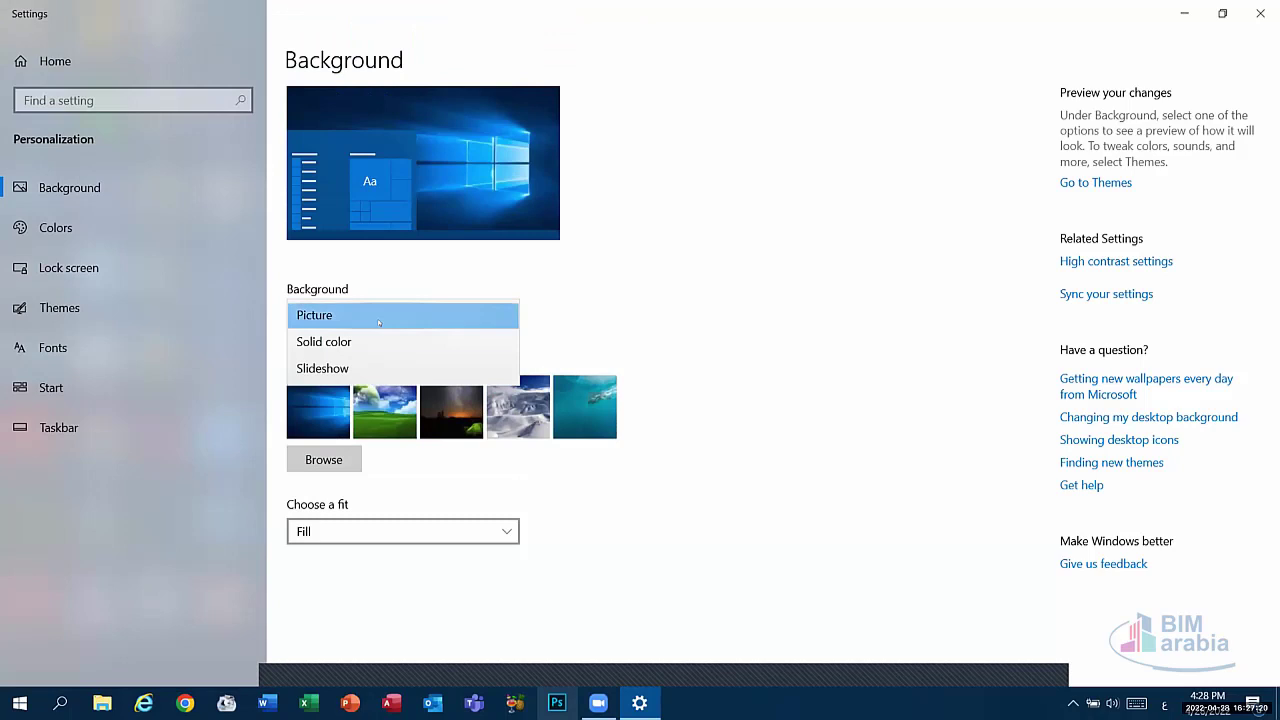
click(320, 341)
click(385, 403)
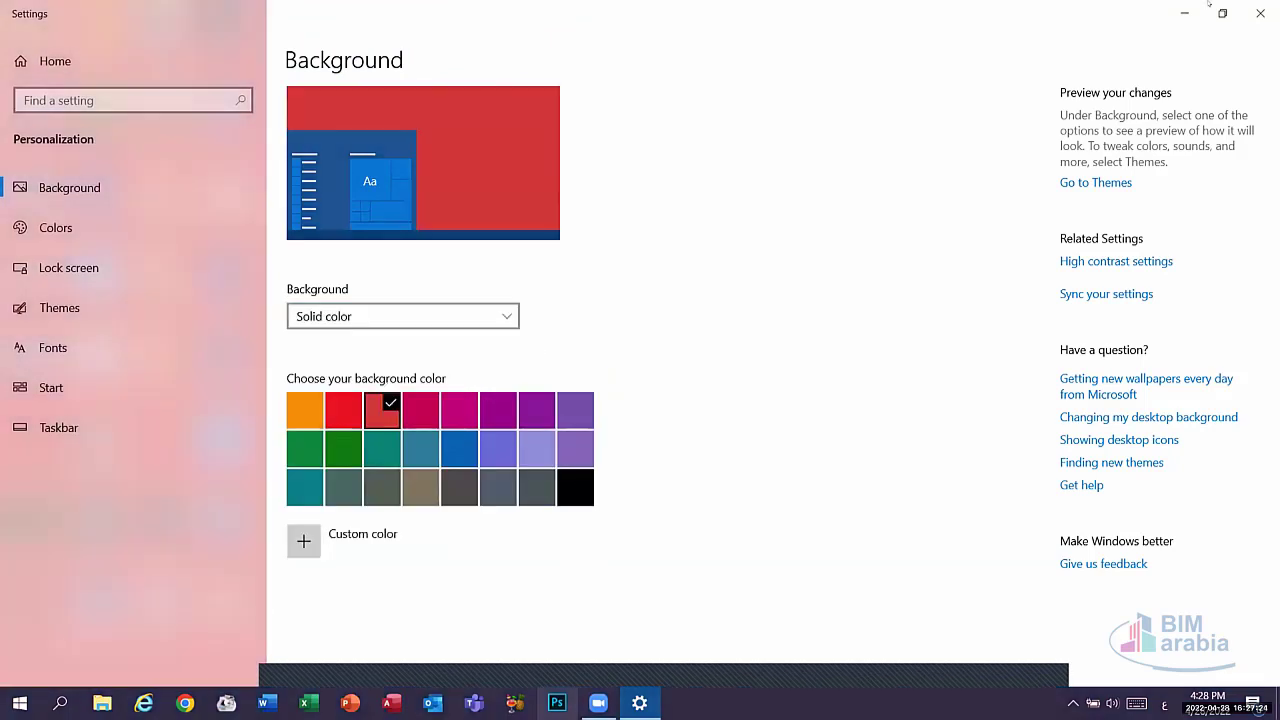
click(1184, 13)
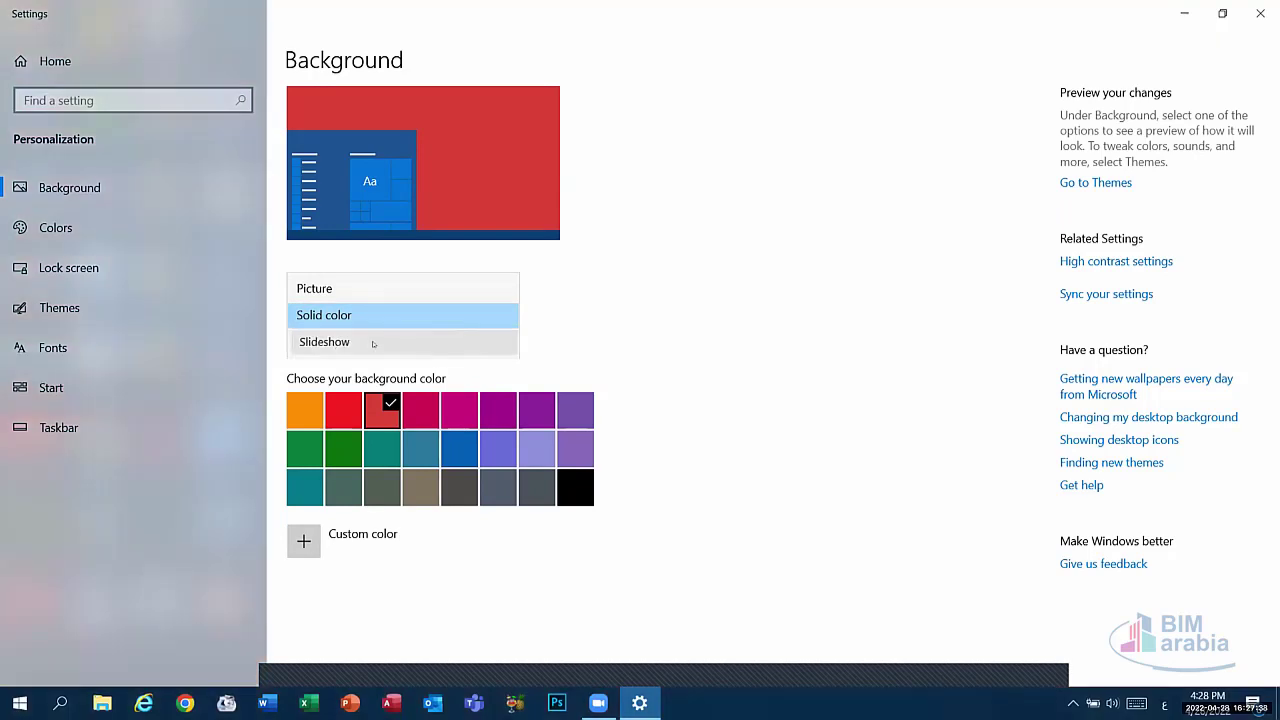
Step: Try the Slideshow background and look through the available picture-change intervals
click(374, 343)
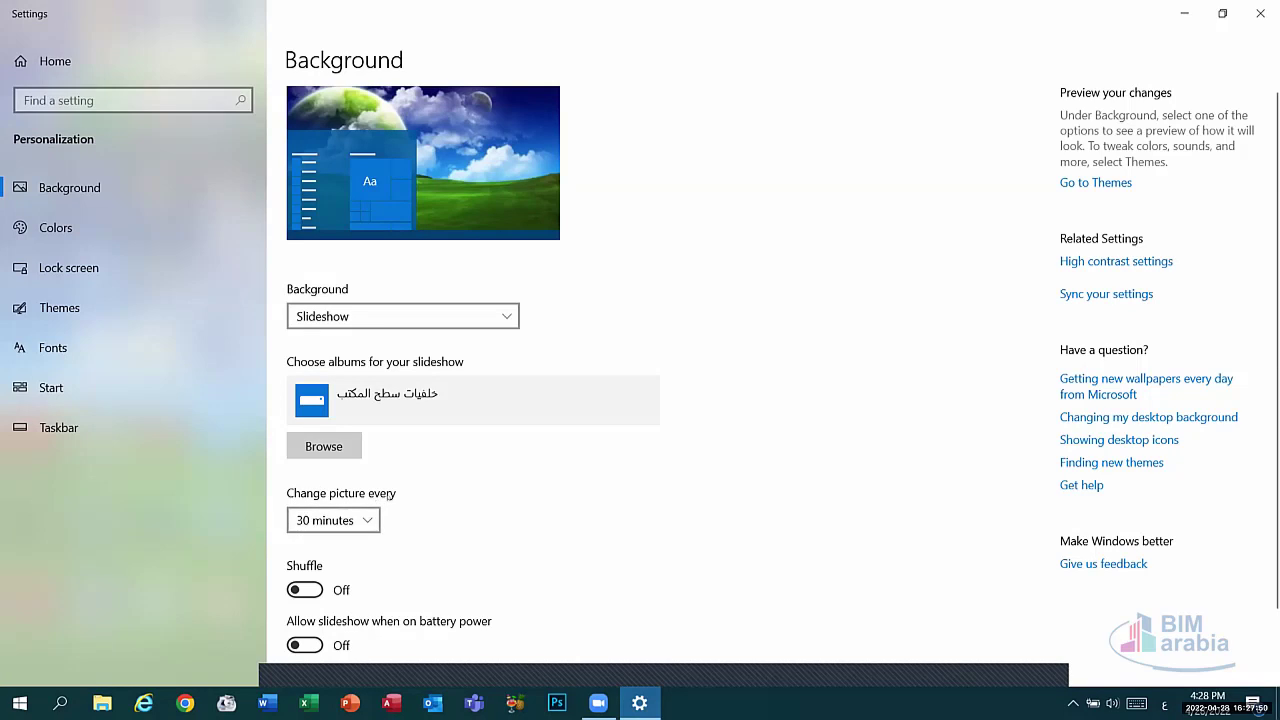
click(314, 515)
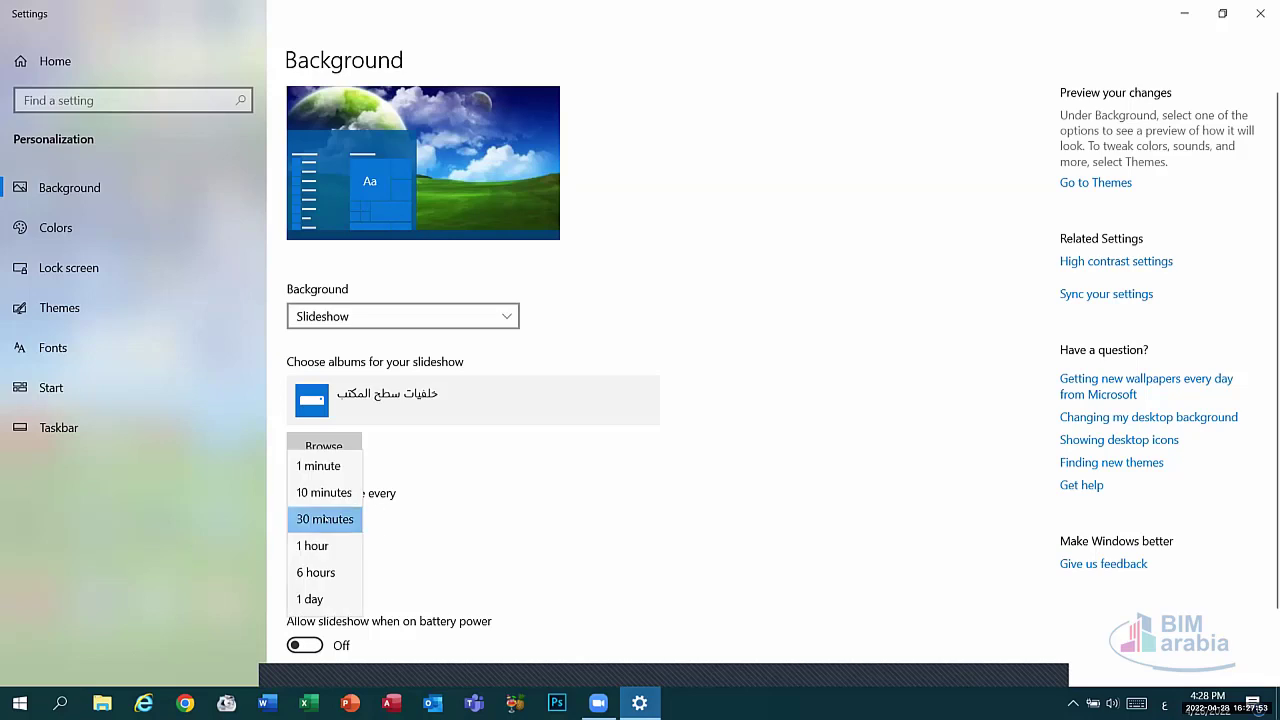
click(398, 474)
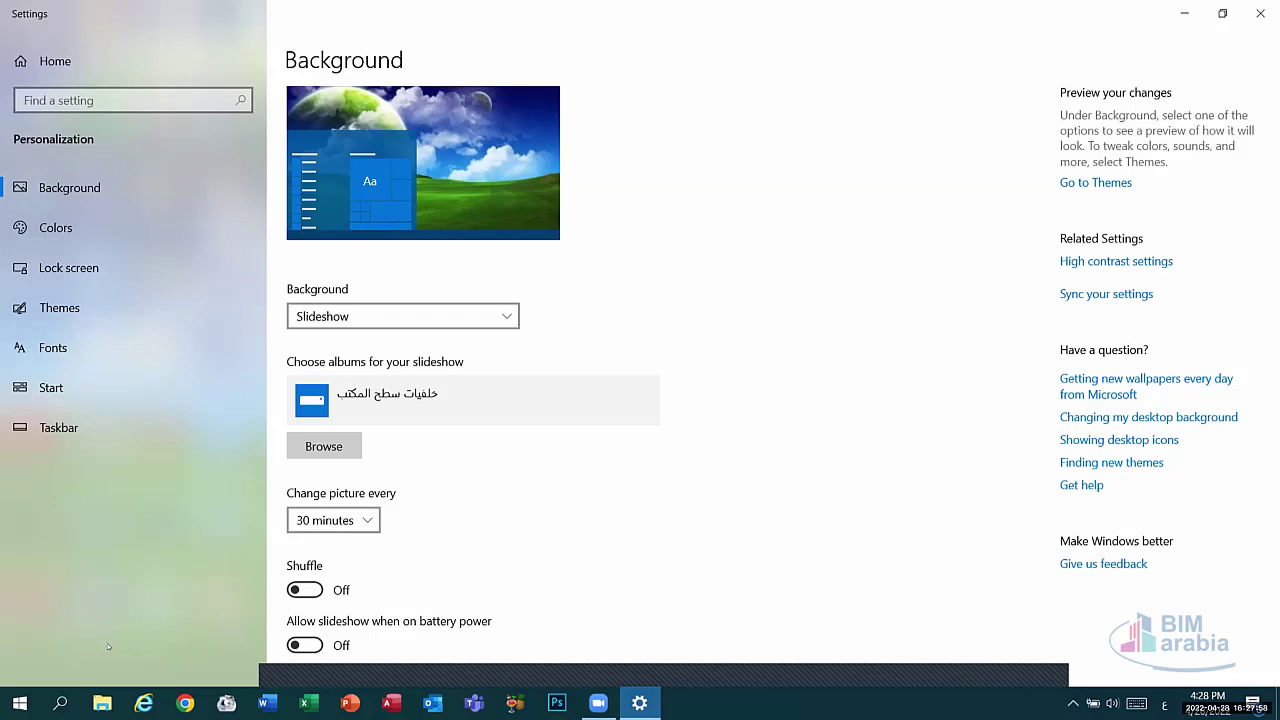
Step: Set the desktop background back to Picture and close the Settings window
click(394, 316)
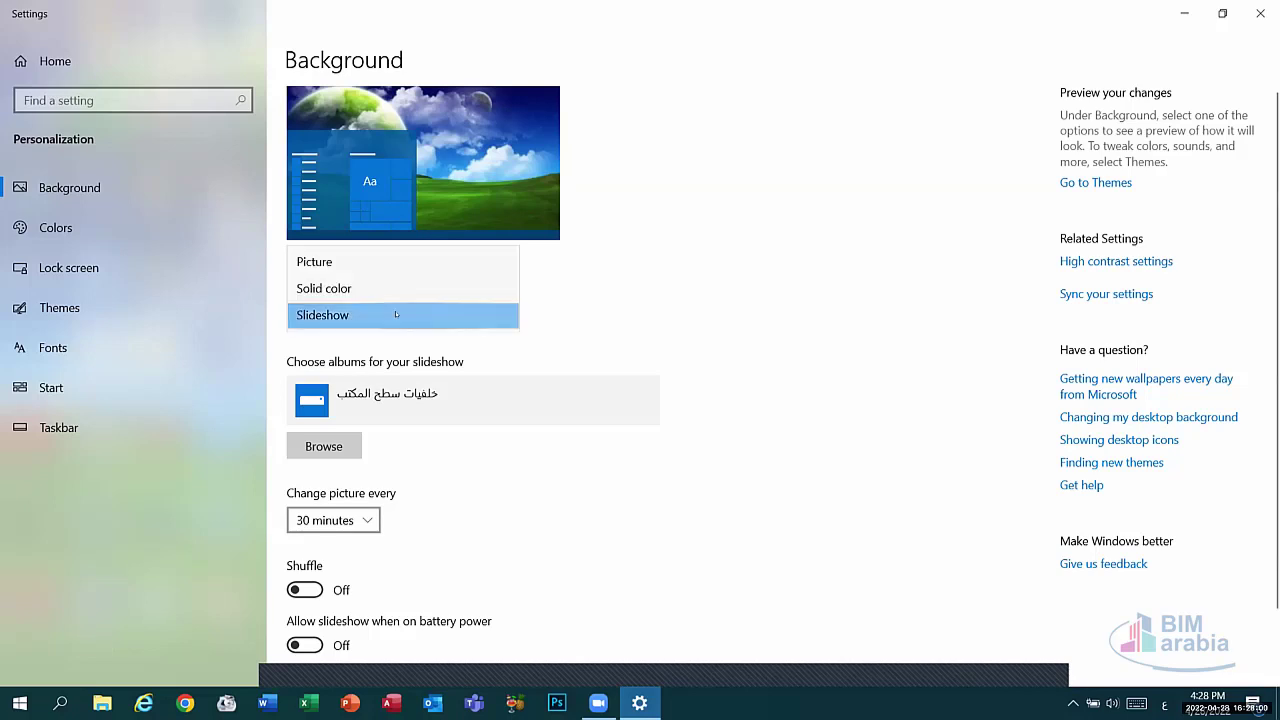
click(343, 261)
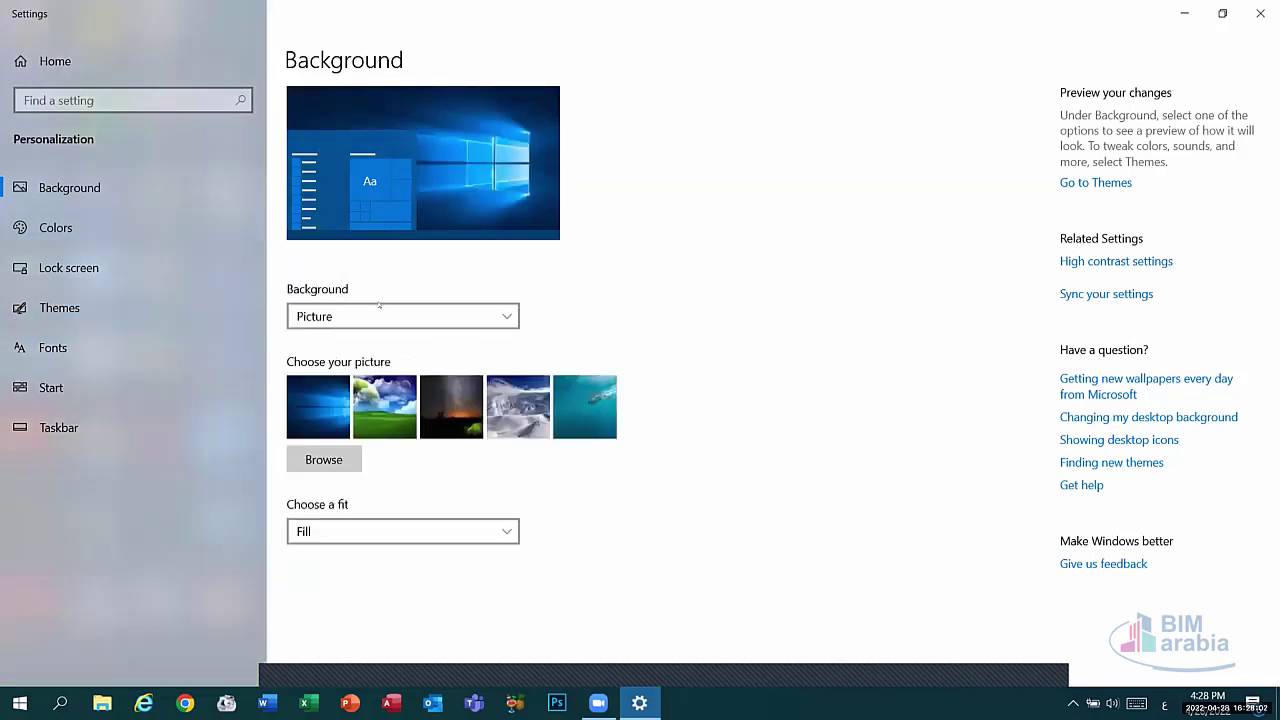
click(58, 228)
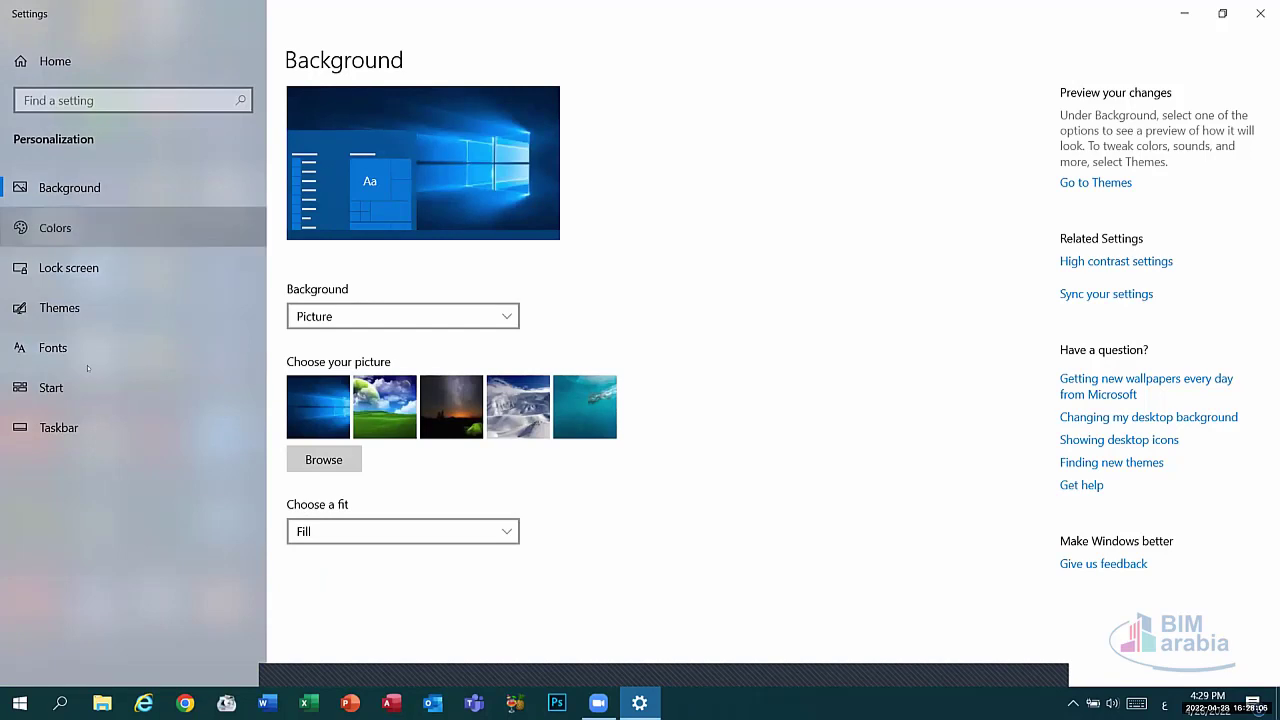
key(alt+F4)
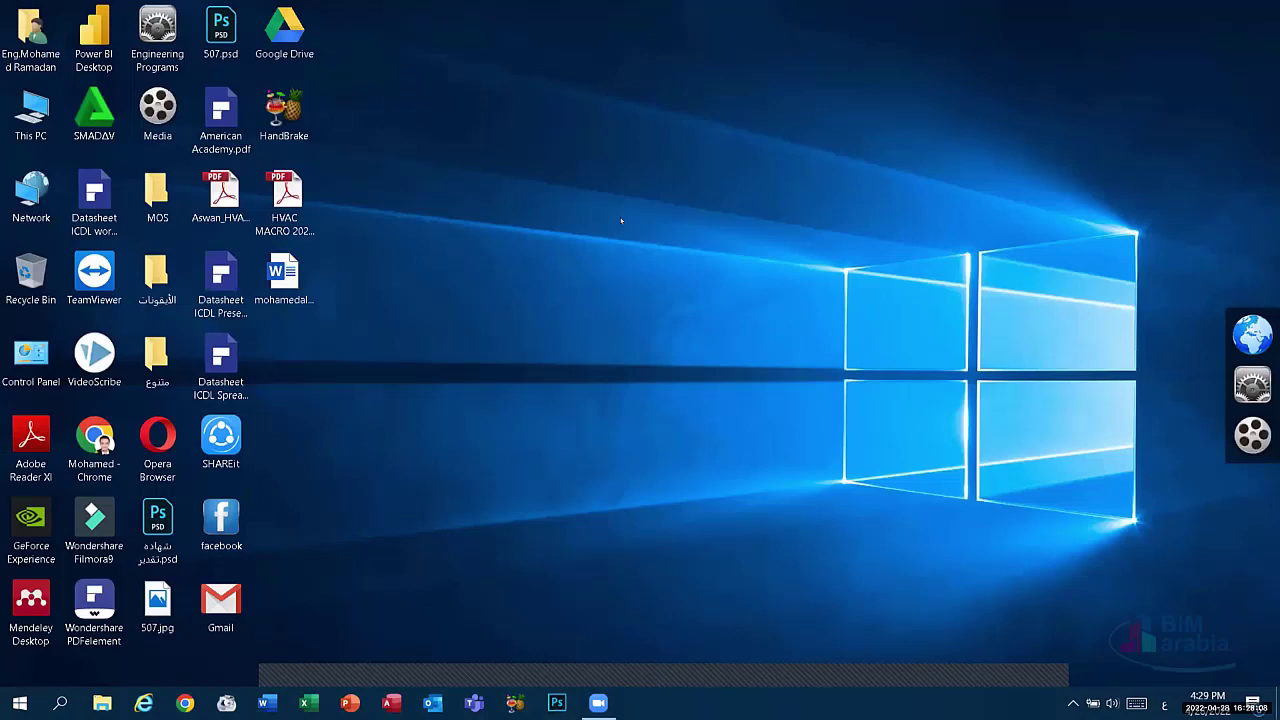
right_click(623, 220)
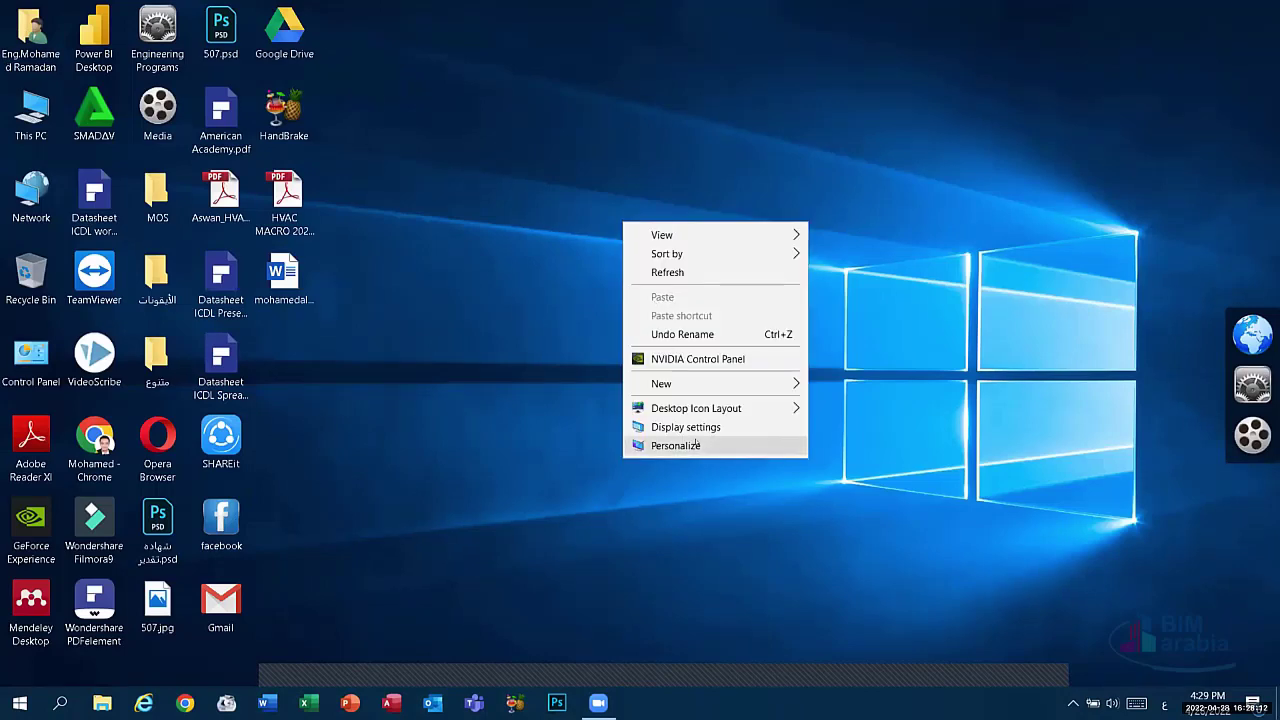
click(696, 443)
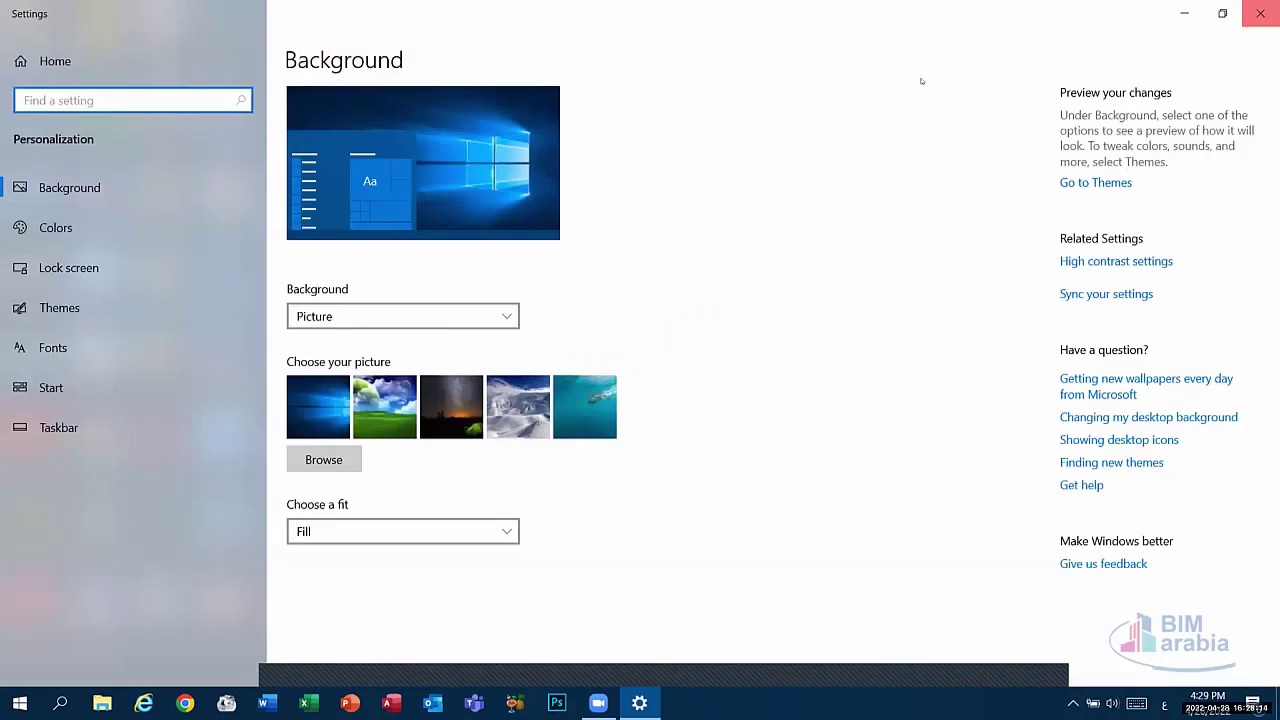
key(alt+F4)
right_click(700, 137)
click(710, 358)
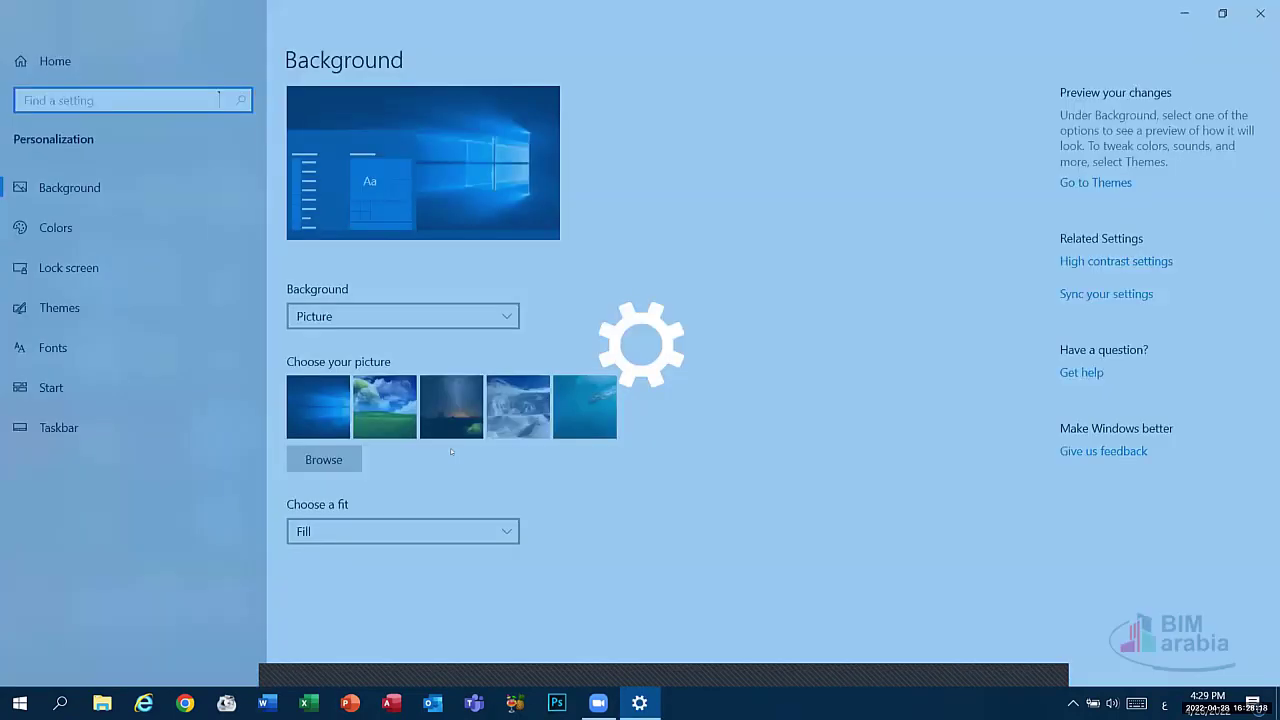
key(alt+F4)
Step: Open the desktop's Personalize settings, try the yellow accent color, and view it on the desktop
right_click(590, 213)
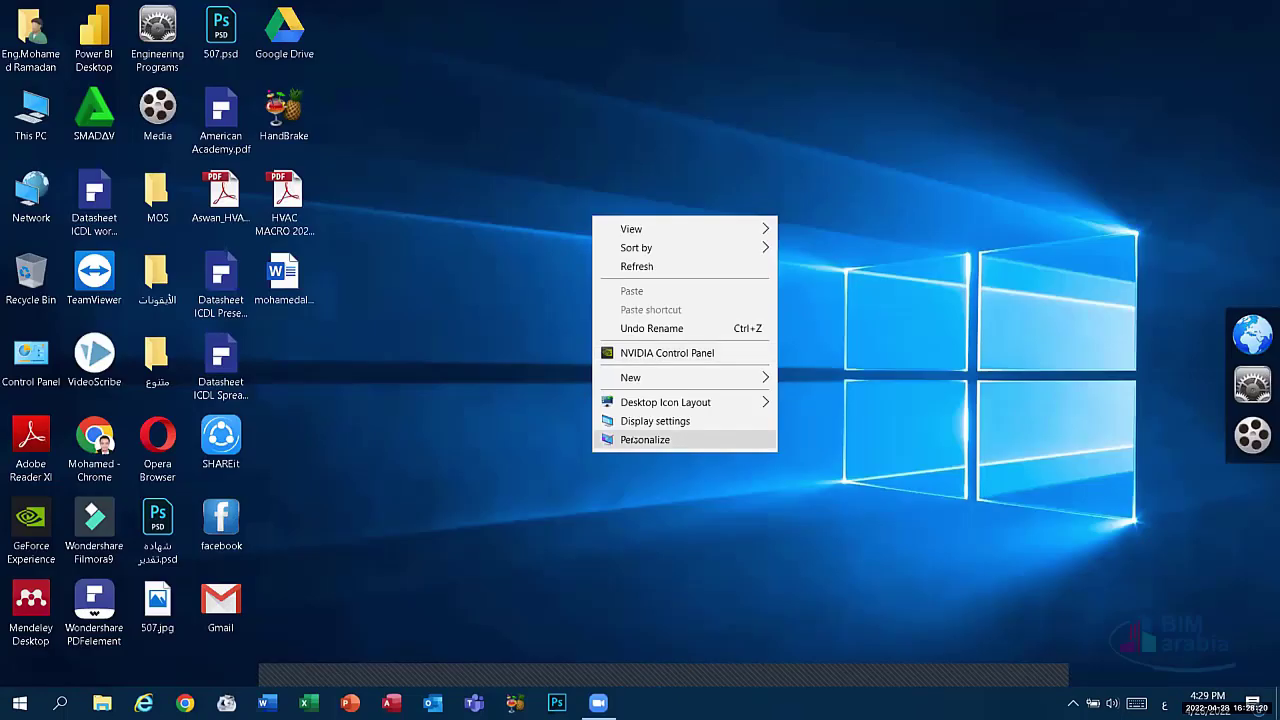
click(633, 440)
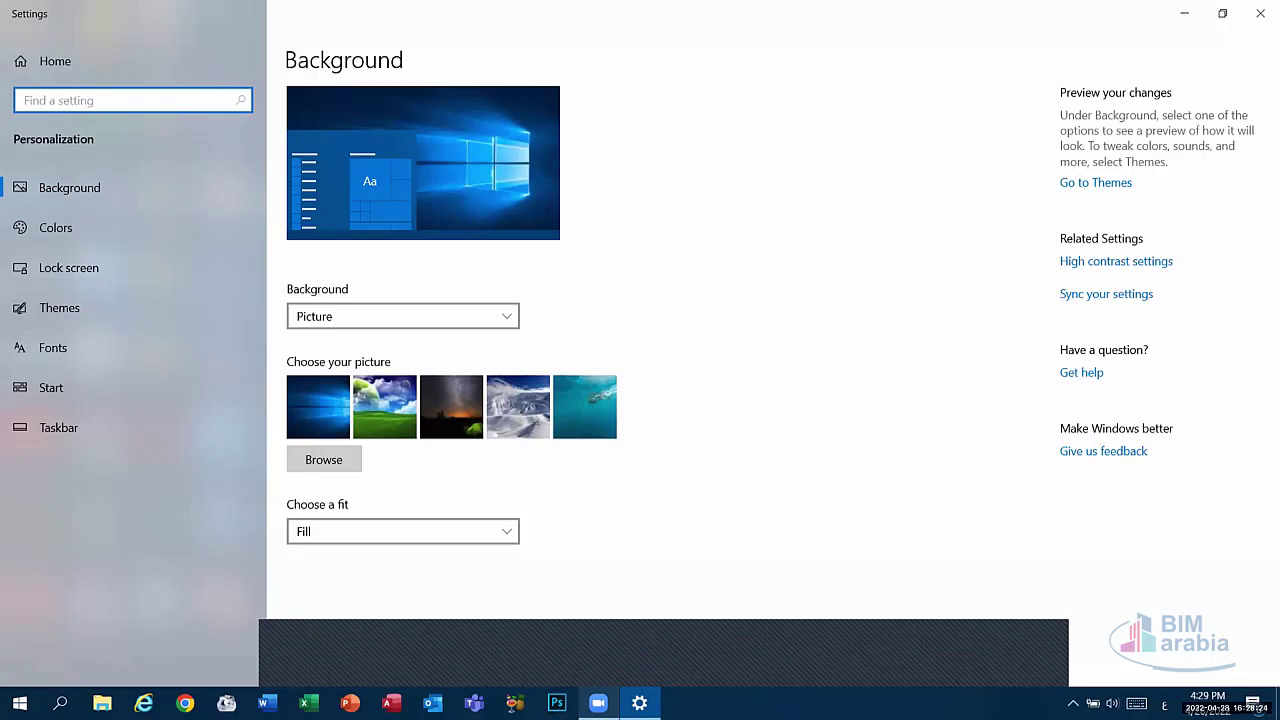
click(78, 220)
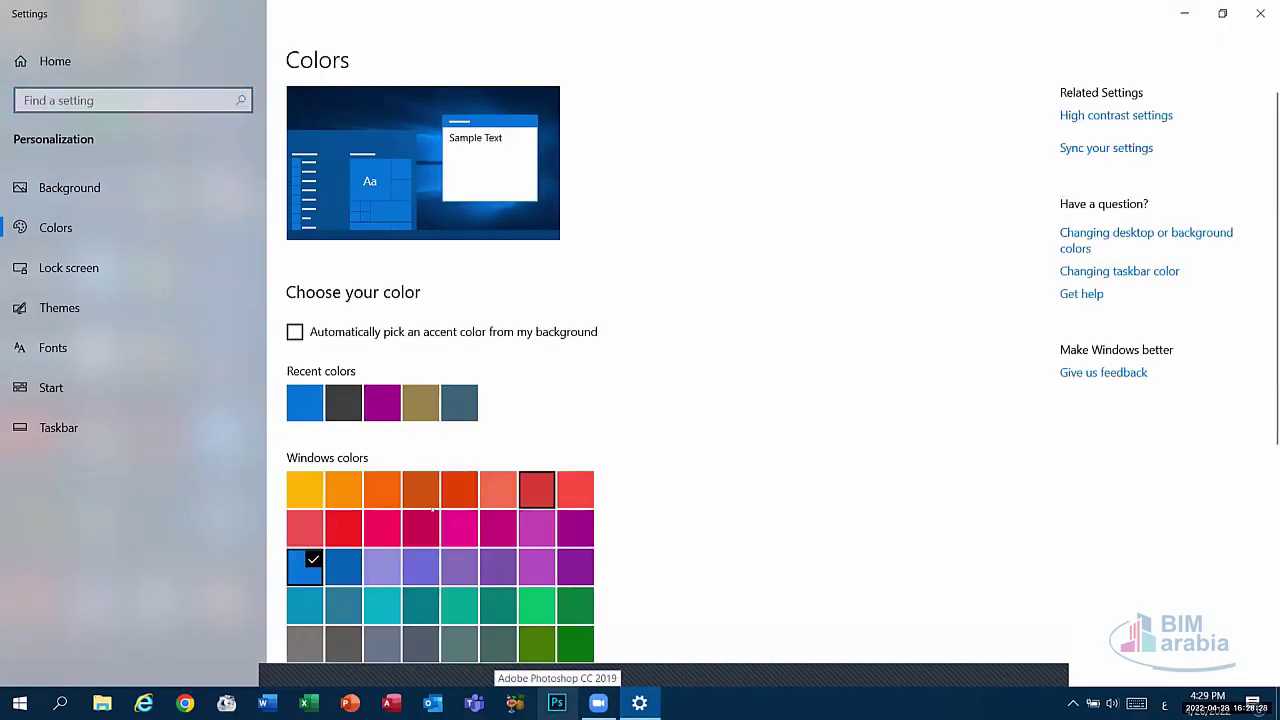
click(303, 486)
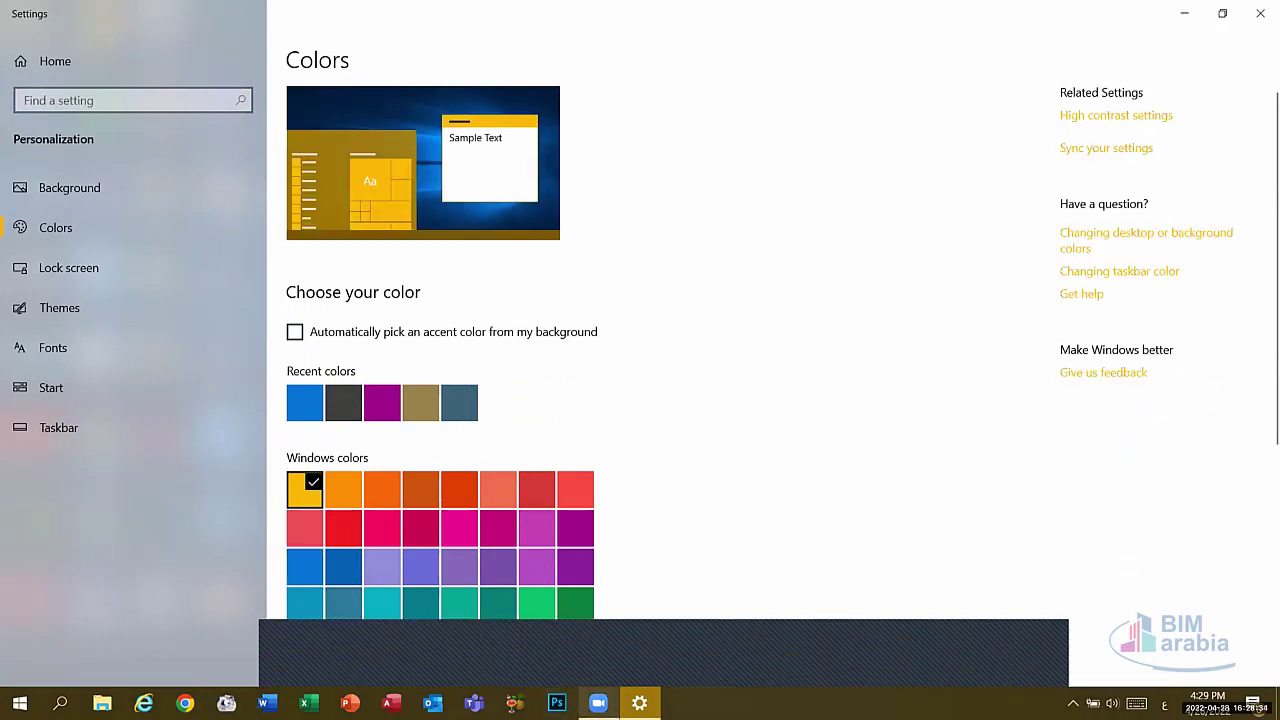
click(1260, 13)
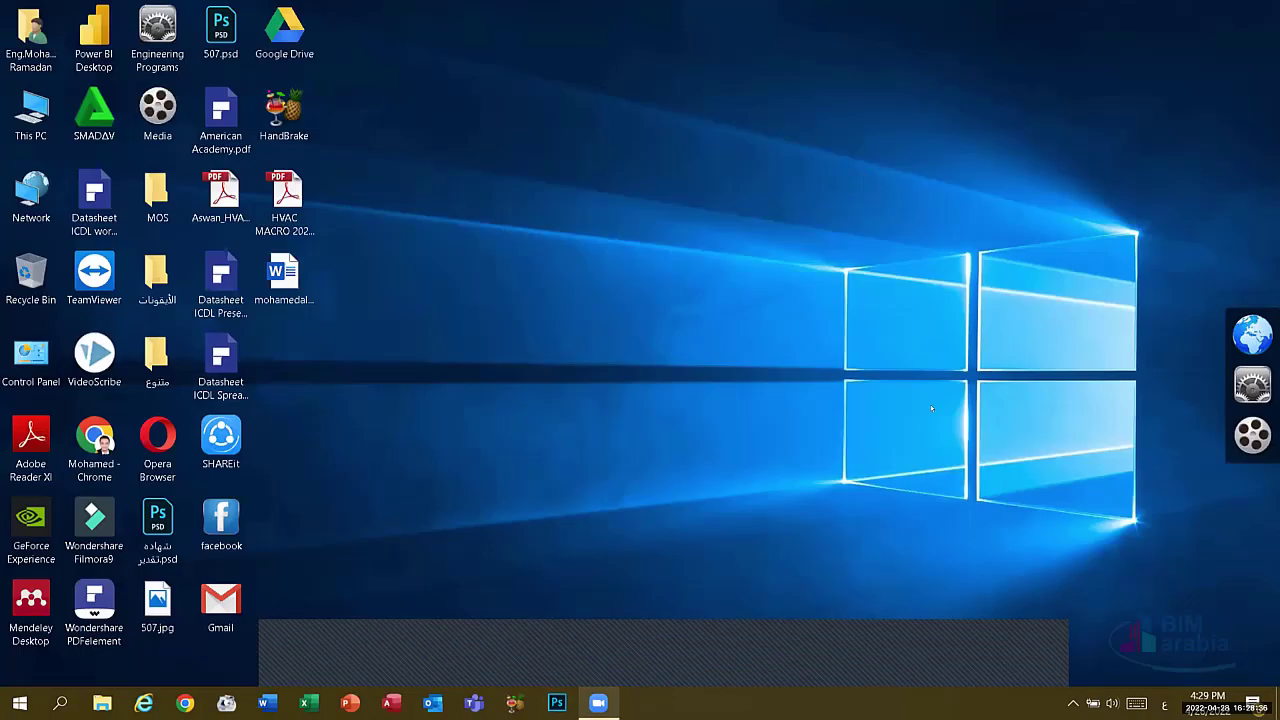
Step: Restore the blue accent color and try the Dark default app mode, checking it in a File Explorer window
key(super+i)
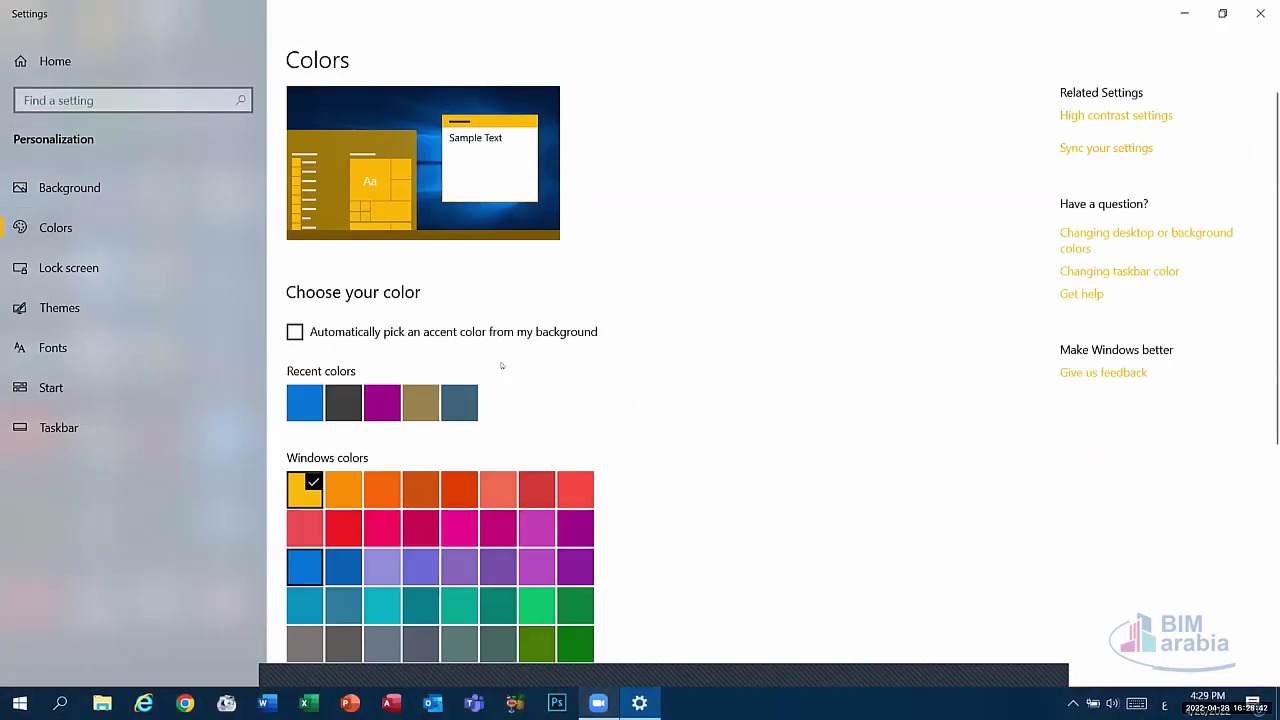
scroll(503, 366, down, 5)
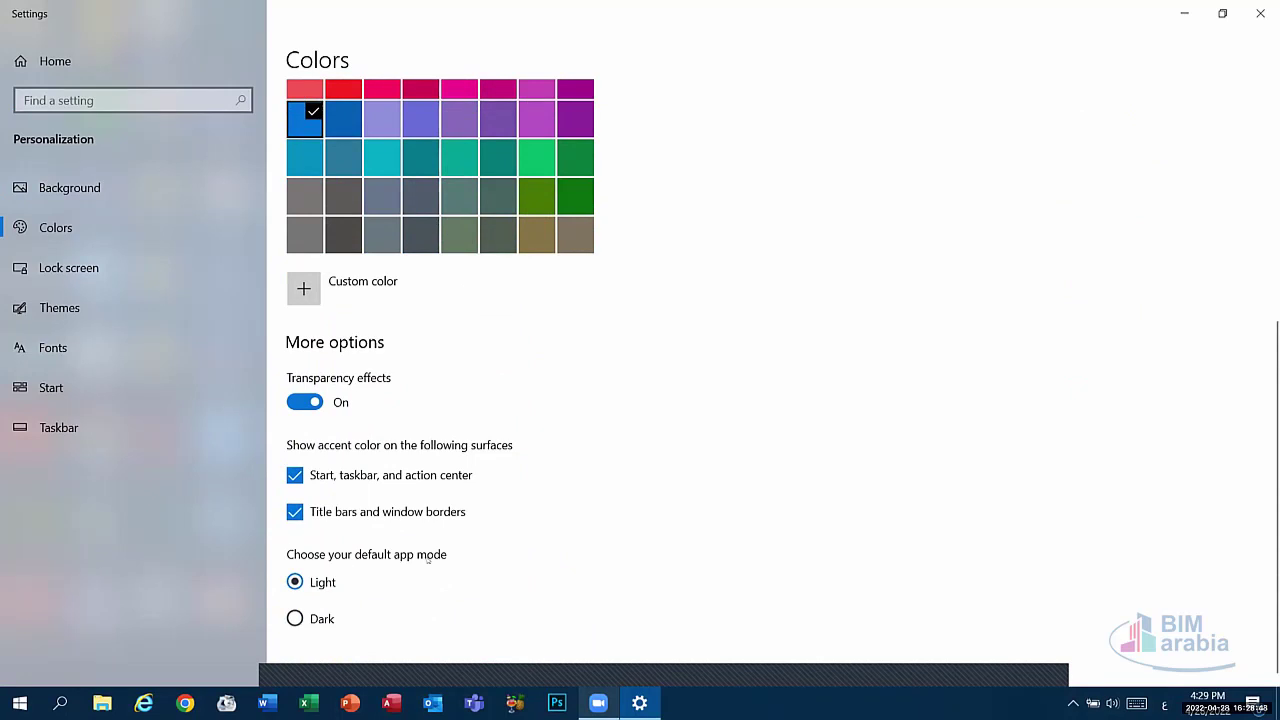
click(294, 618)
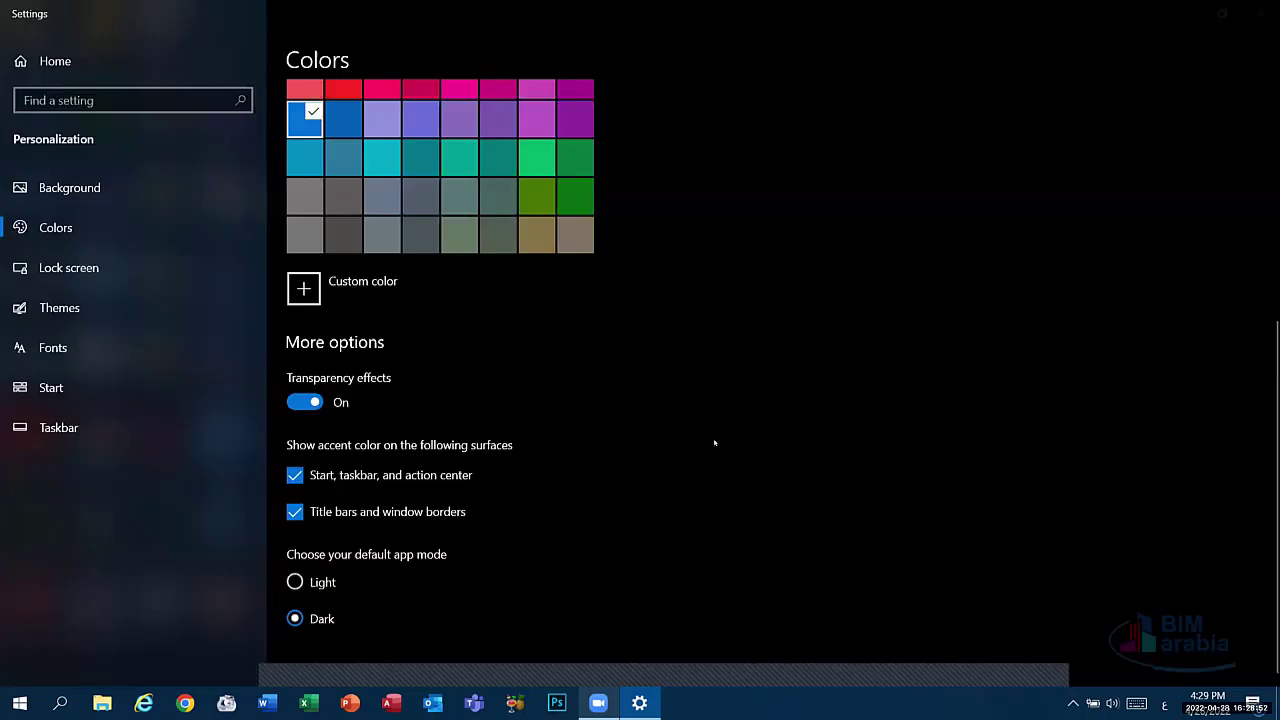
click(1260, 13)
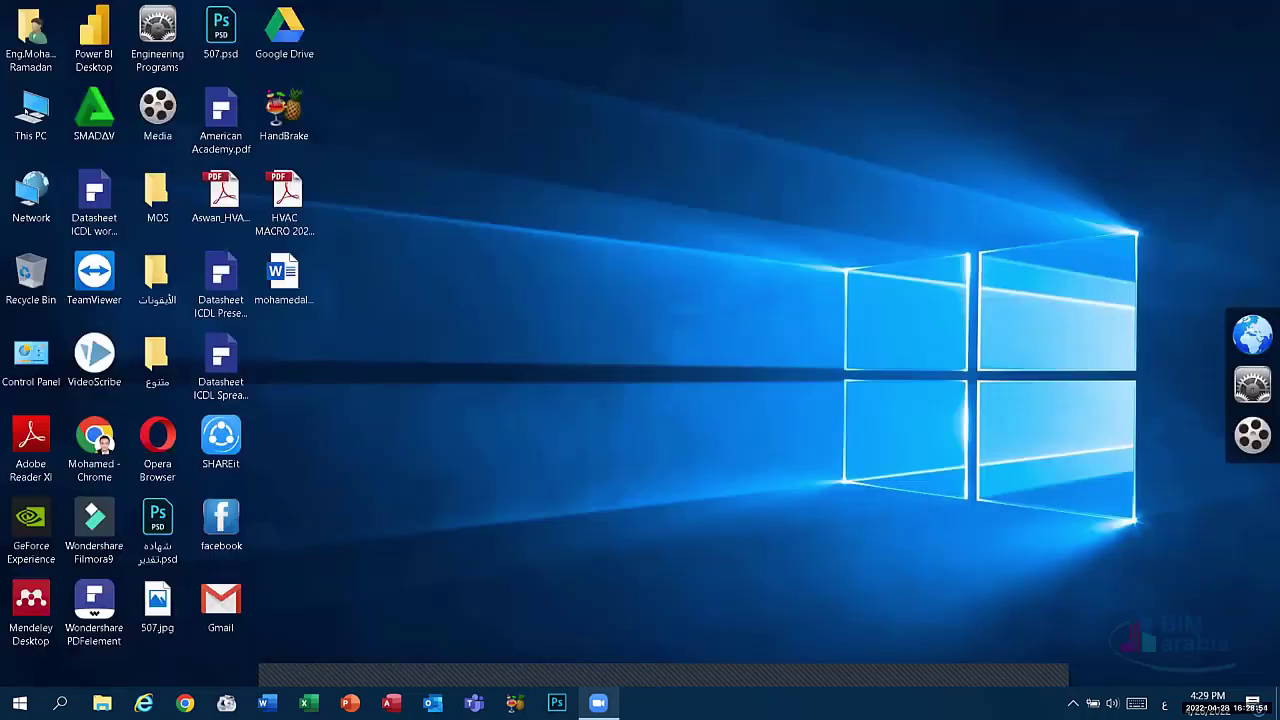
key(super+e)
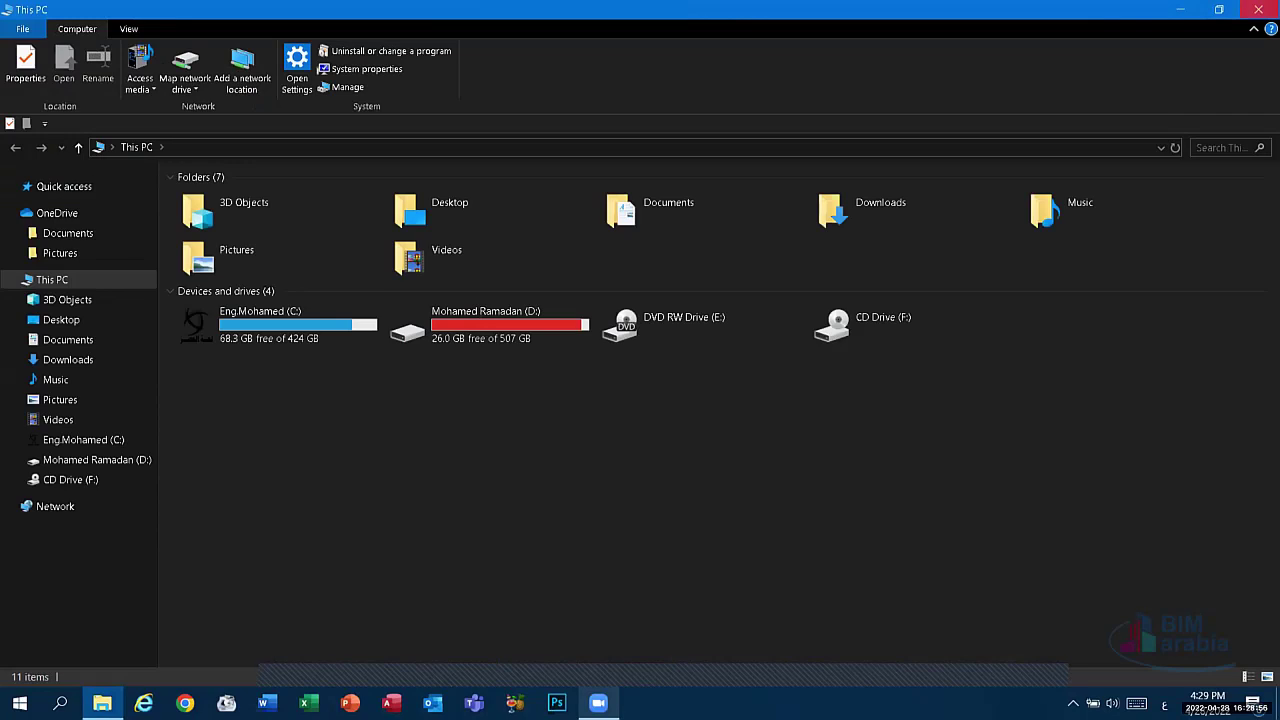
click(1258, 9)
Step: Reopen the desktop's Personalize settings and set the default app mode in Colors to Light
right_click(718, 248)
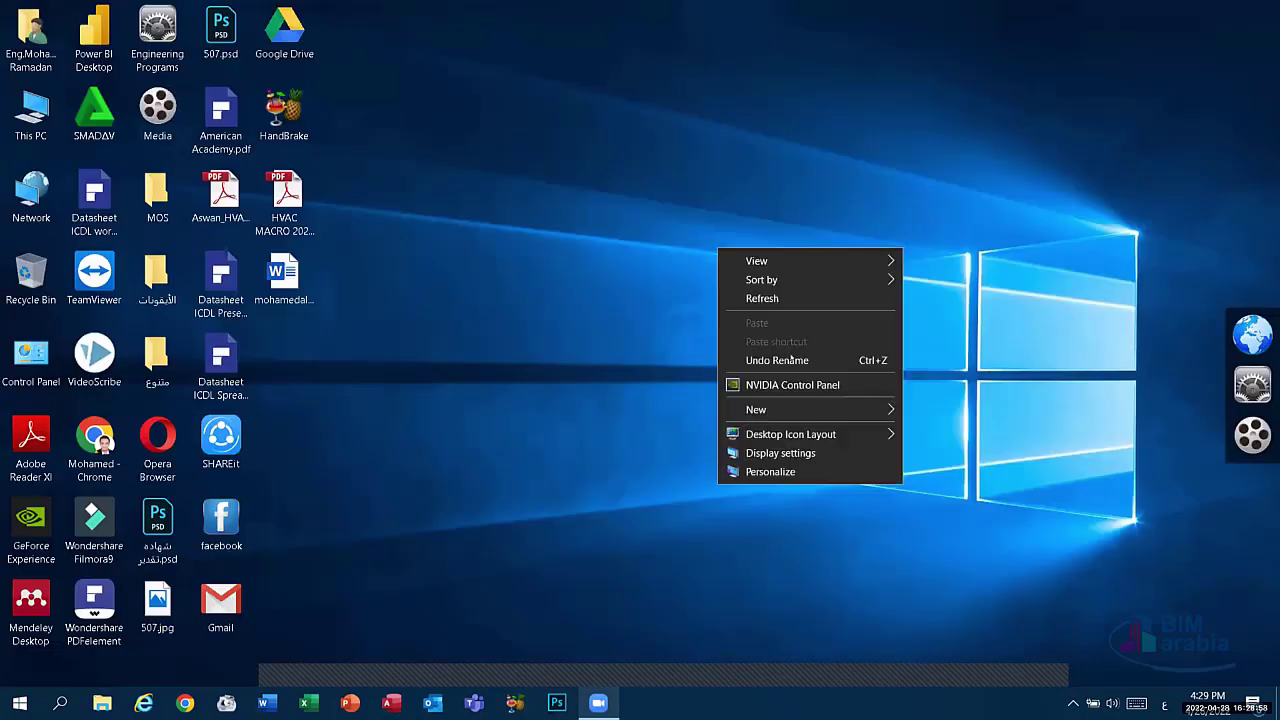
click(768, 465)
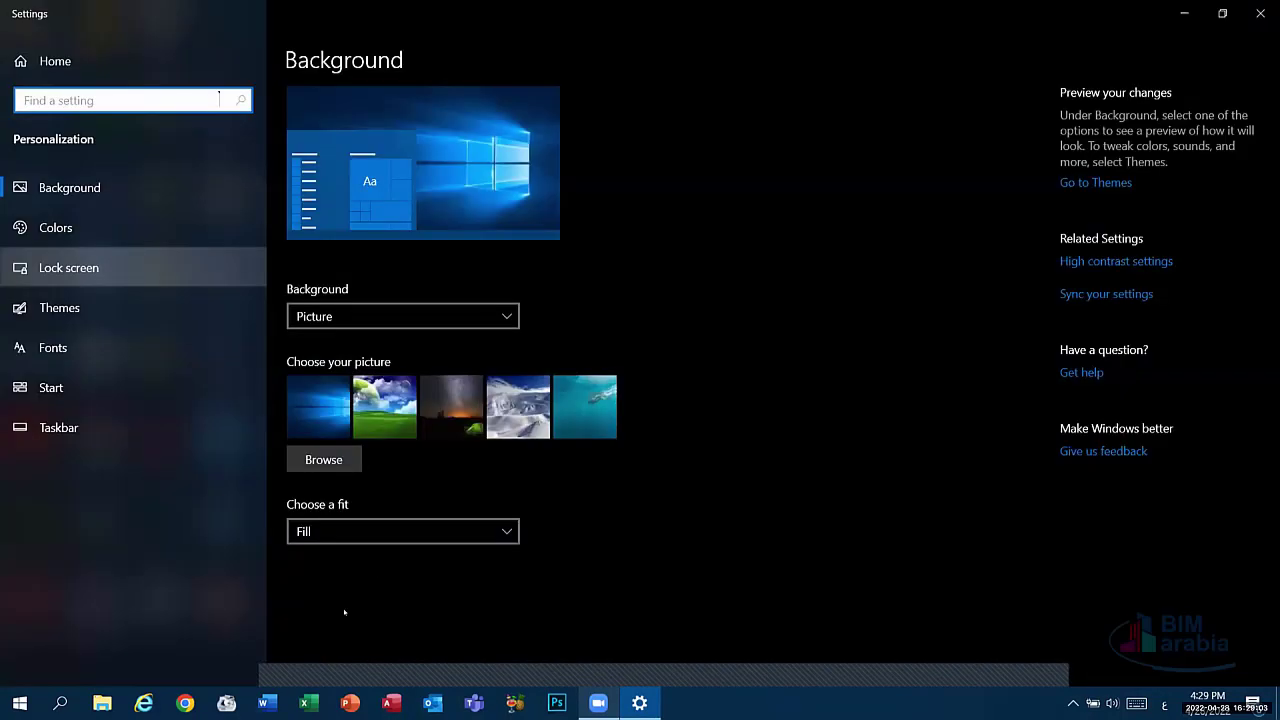
click(55, 227)
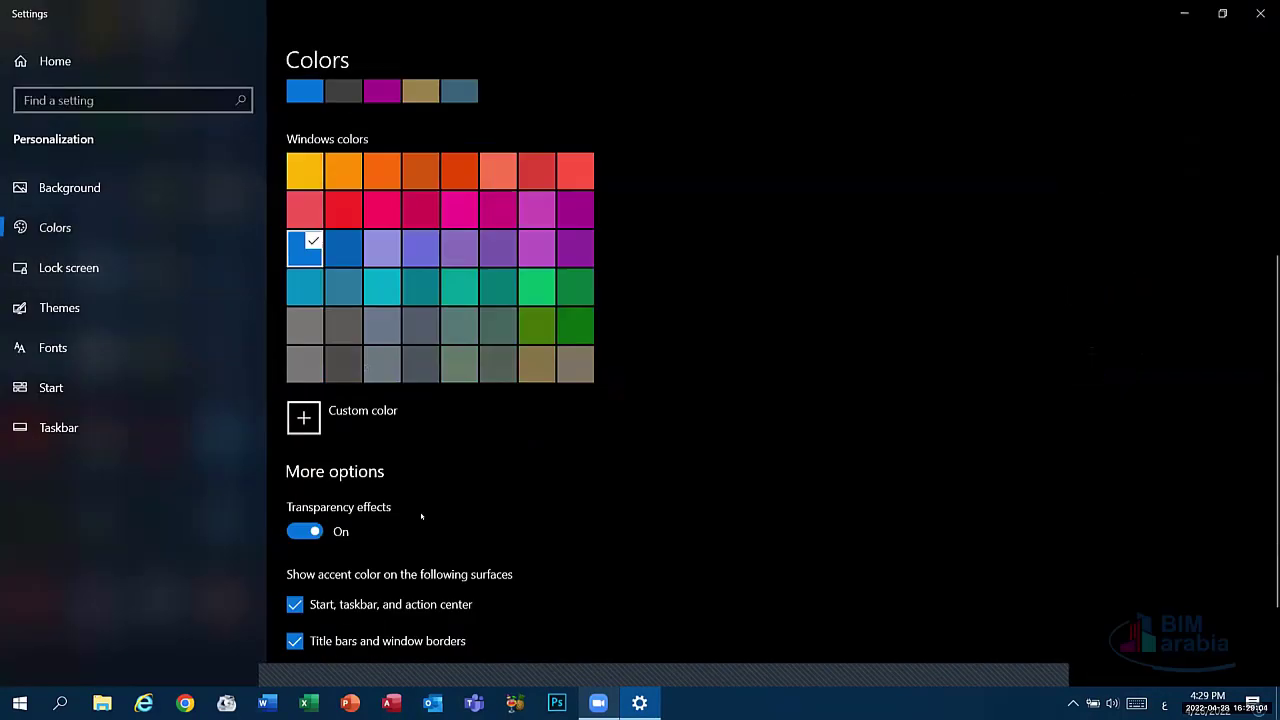
scroll(423, 514, down, 3)
click(294, 582)
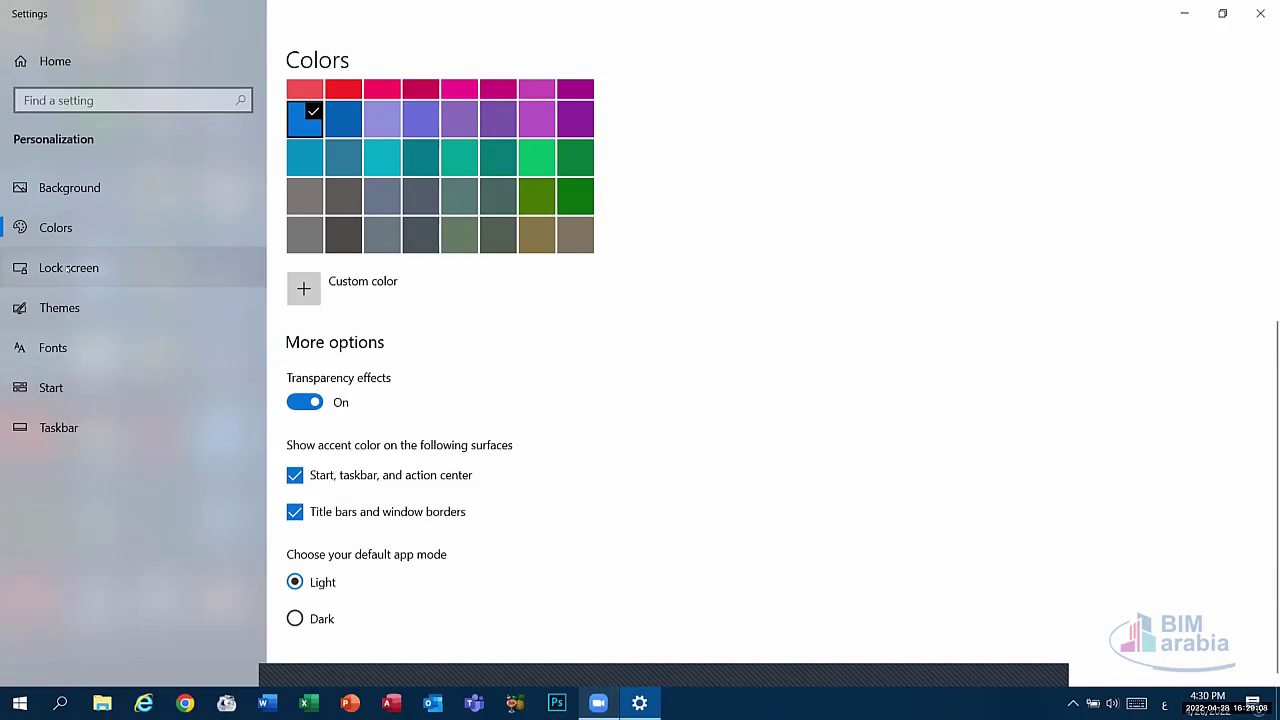
Step: Go to the Lock screen personalization options and open the screen saver settings
click(130, 268)
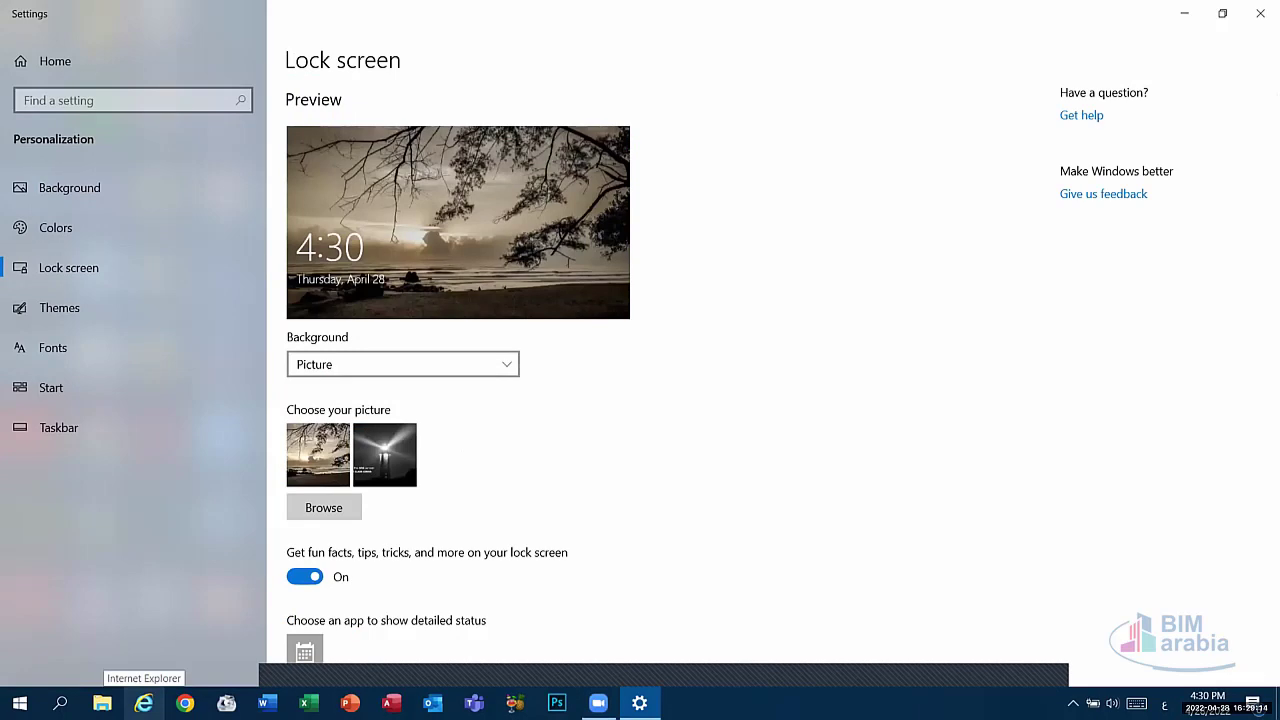
scroll(340, 500, down, 3)
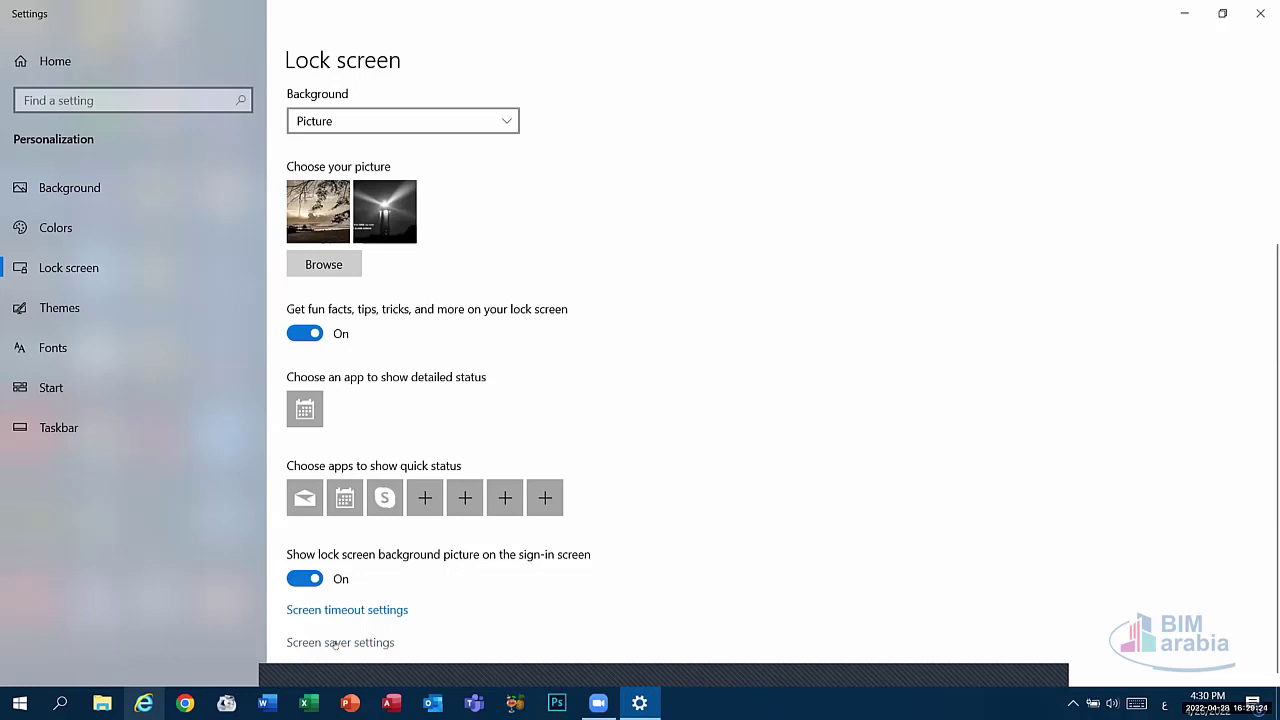
click(335, 641)
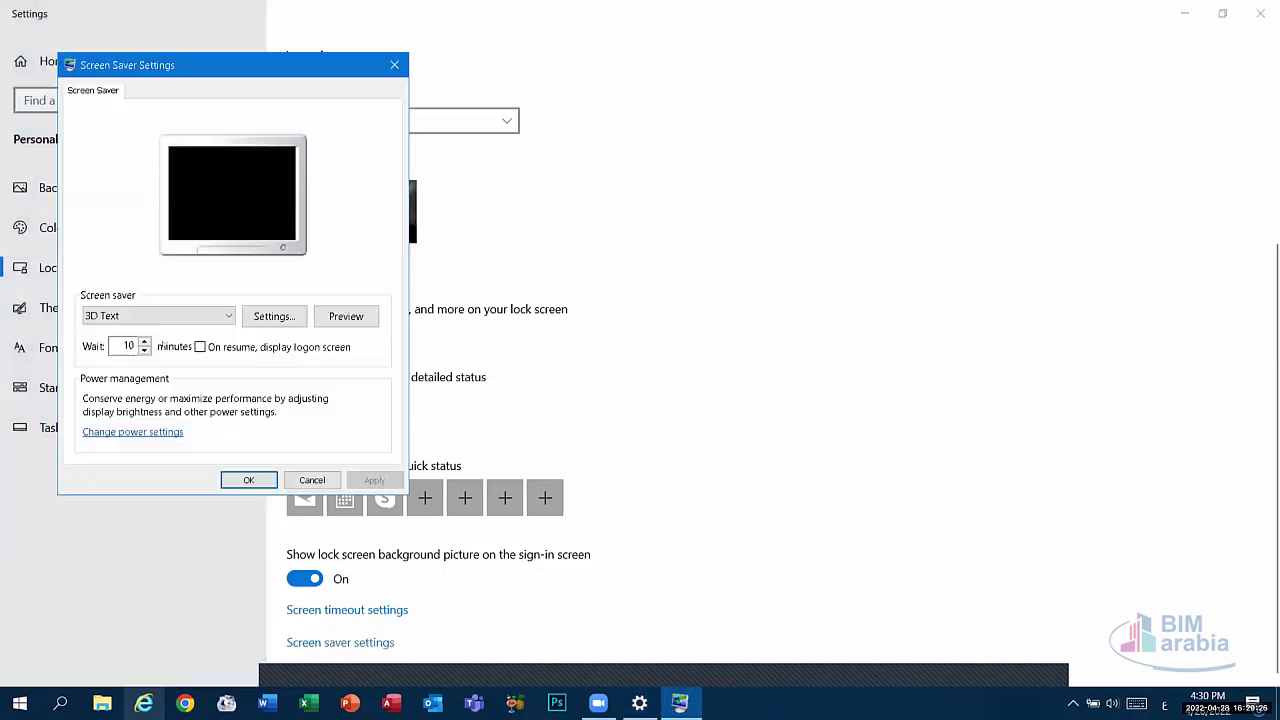
Step: Keep the 3D Text screen saver, set its wait time to 5 minutes, and apply the settings
click(132, 318)
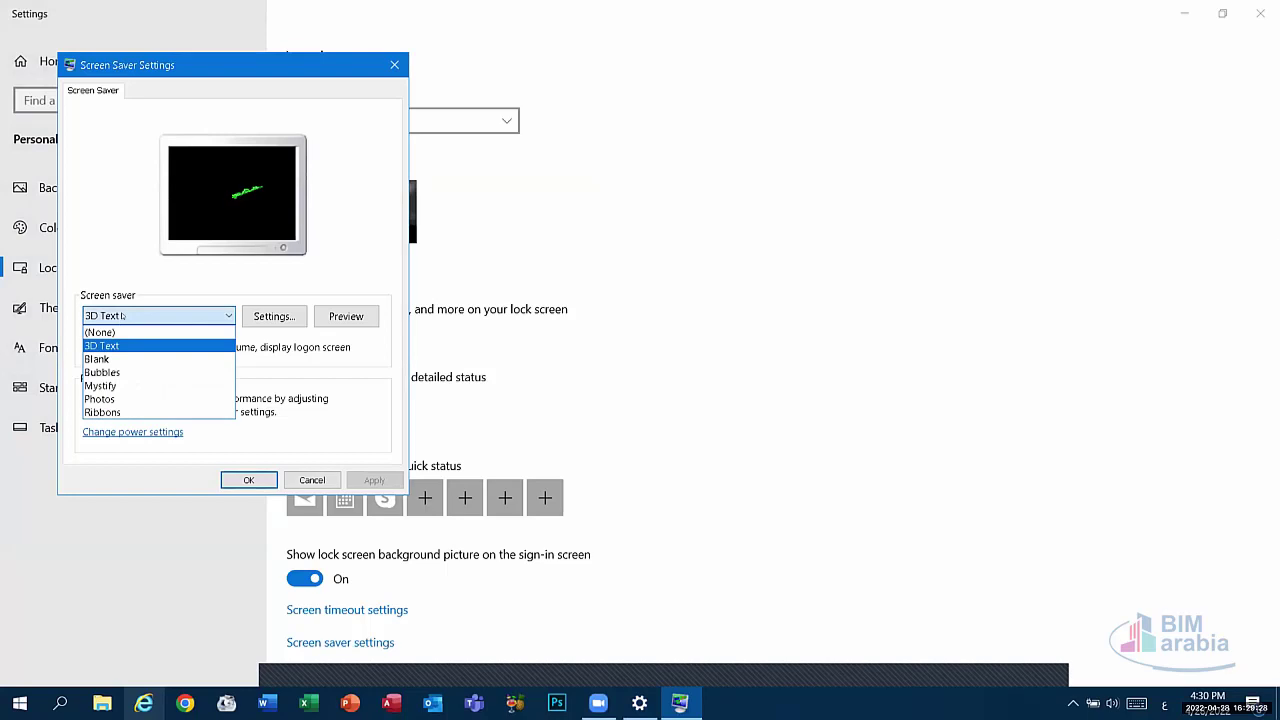
click(133, 318)
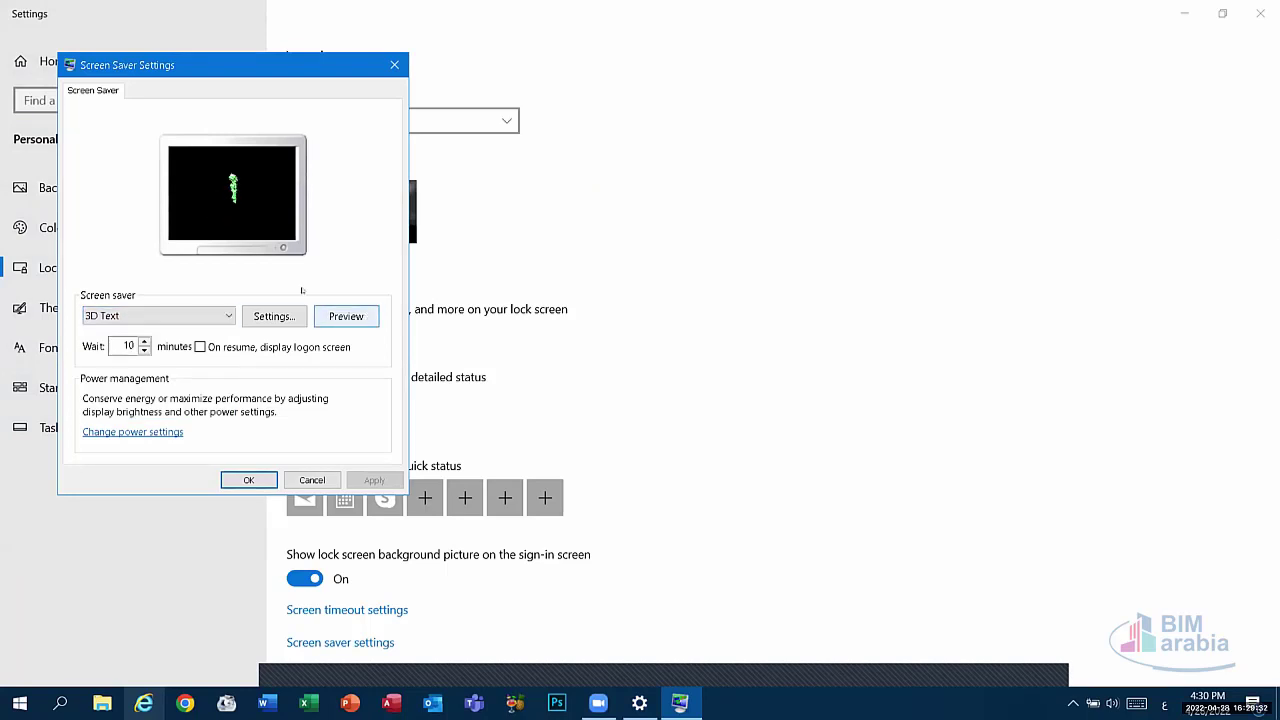
double_click(127, 345)
text(5)
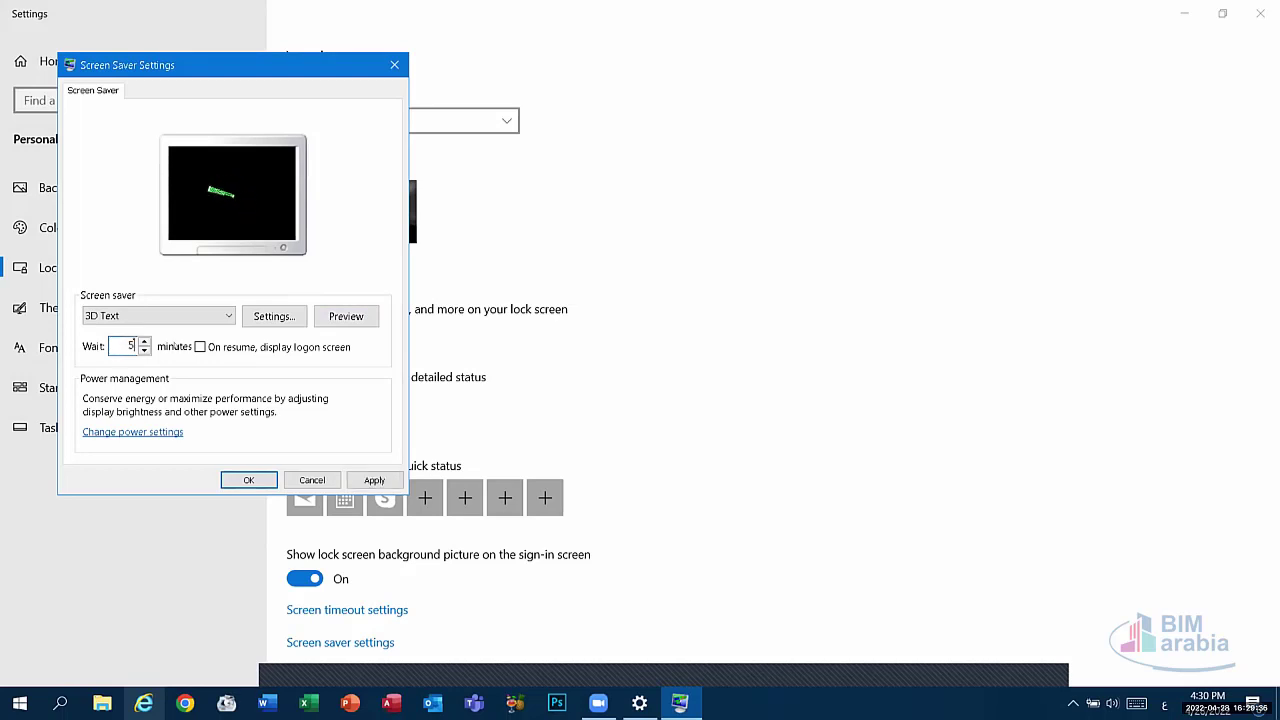
click(372, 480)
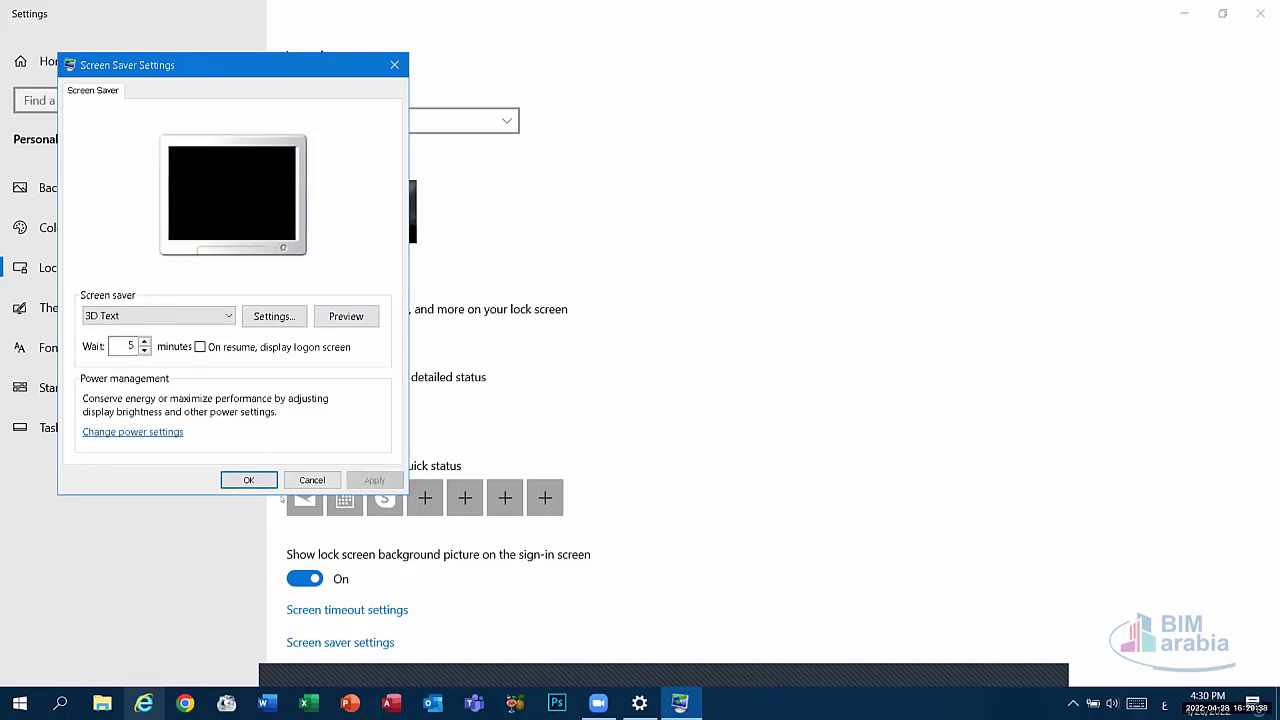
click(248, 480)
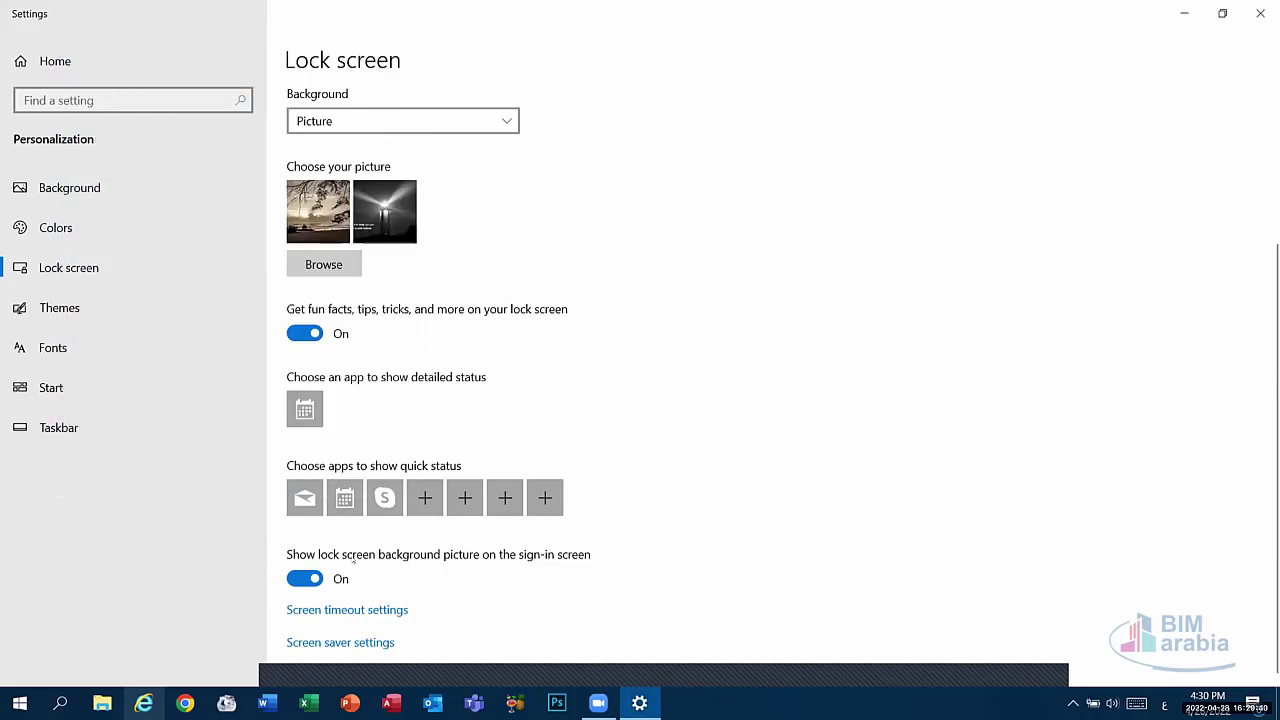
Step: Reopen the screen saver settings and preview the 3D Text, Bubbles and Ribbons screen savers
click(340, 643)
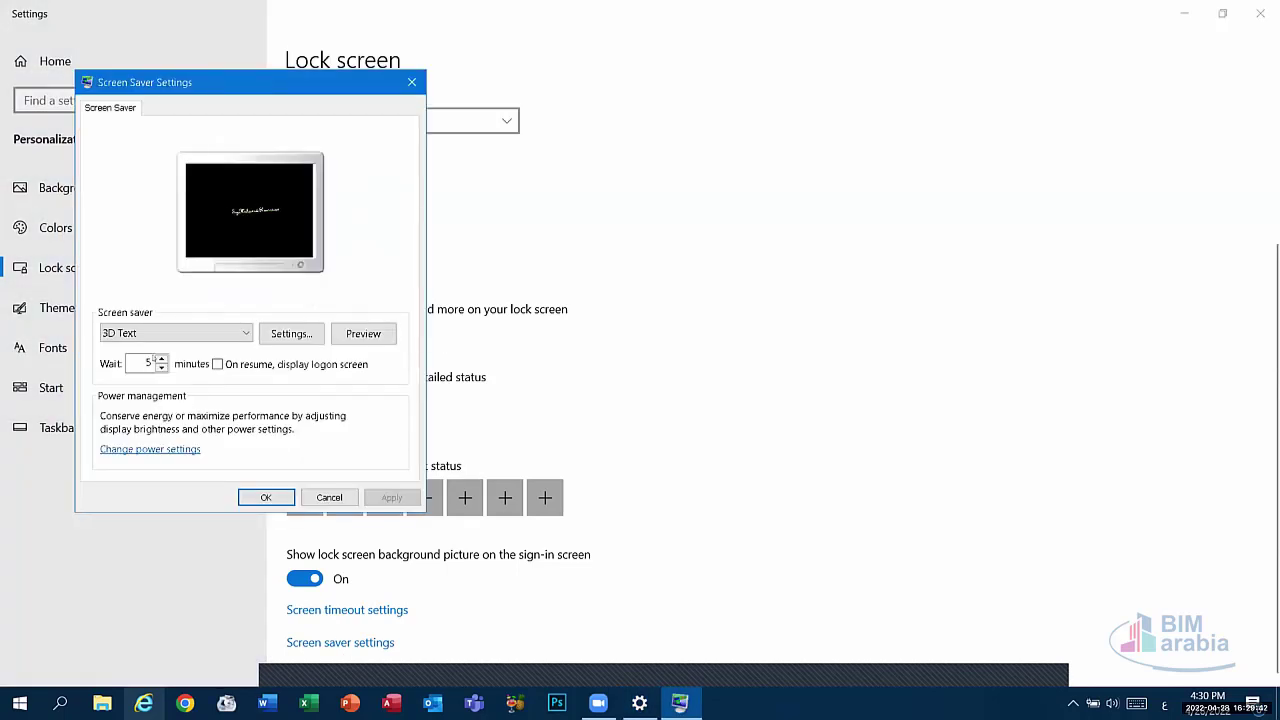
click(363, 333)
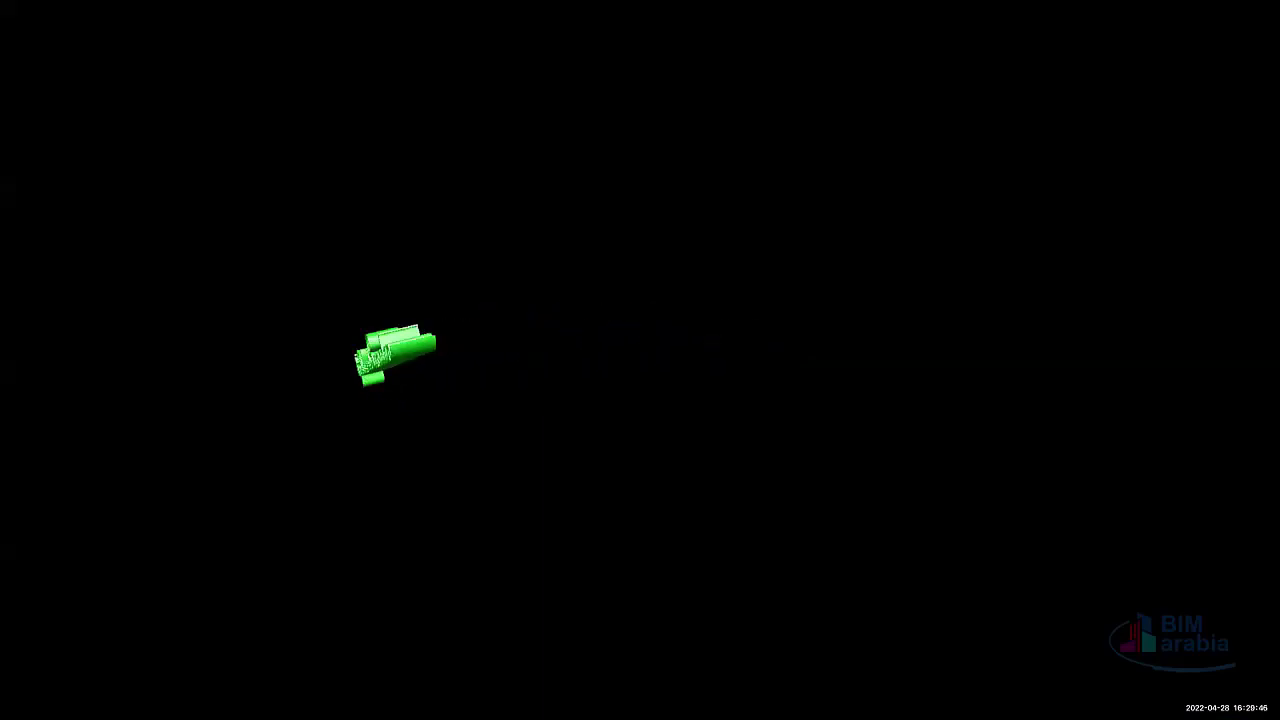
click(220, 333)
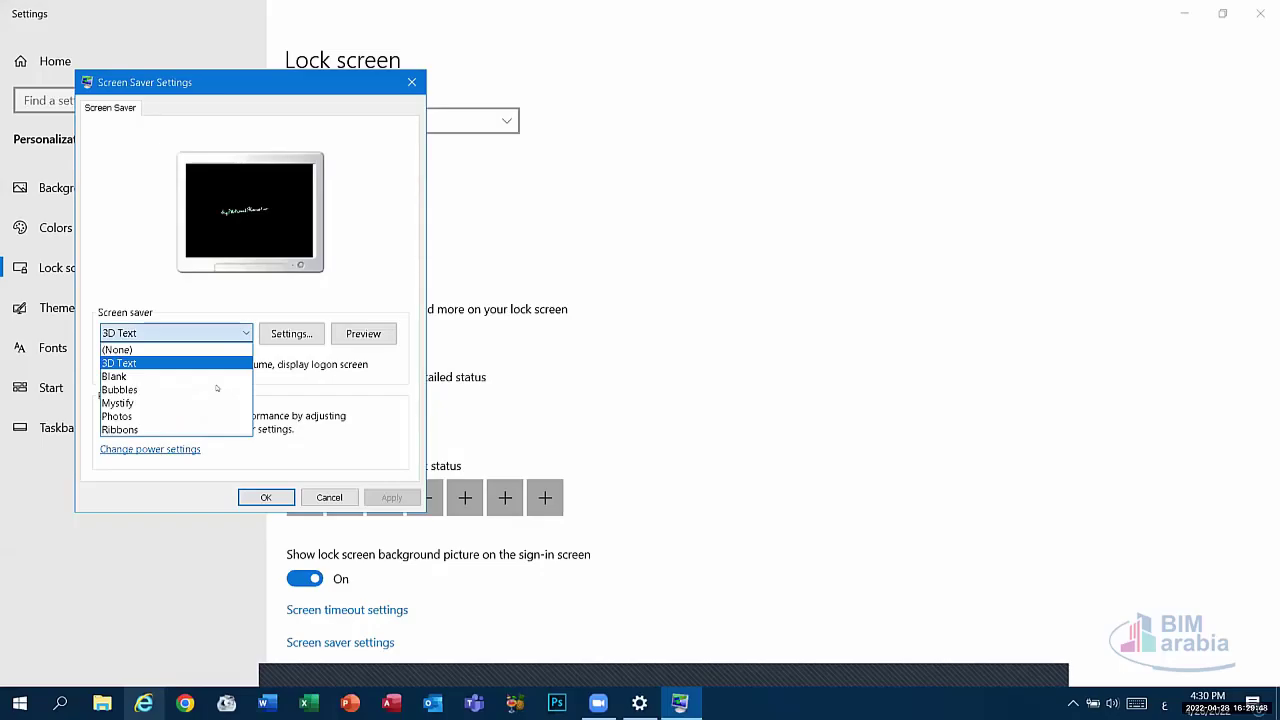
click(185, 393)
click(378, 333)
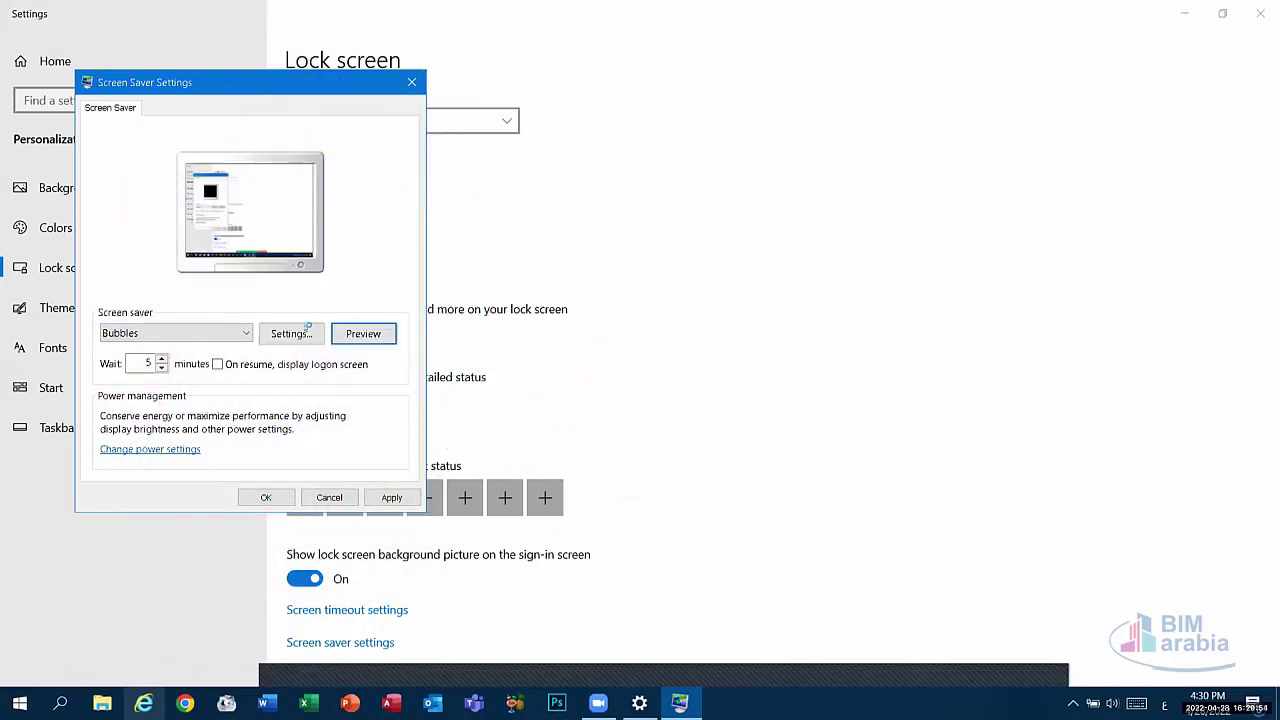
click(216, 334)
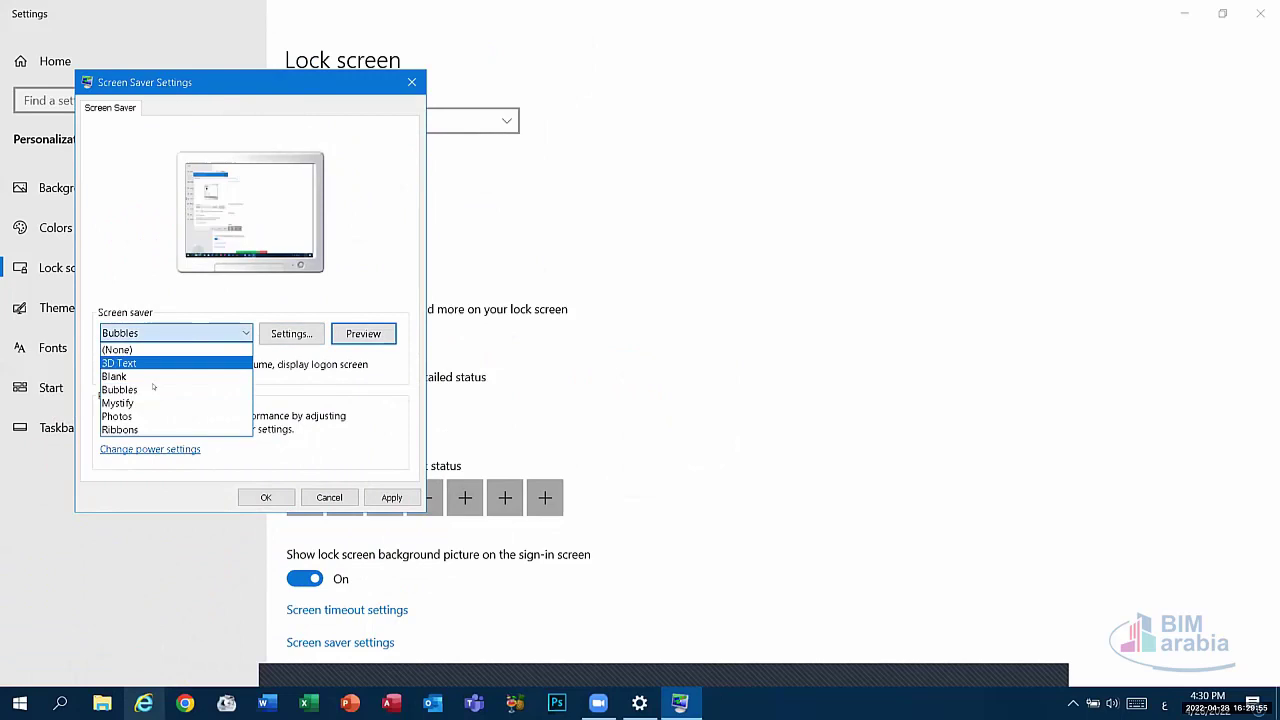
click(125, 429)
click(363, 333)
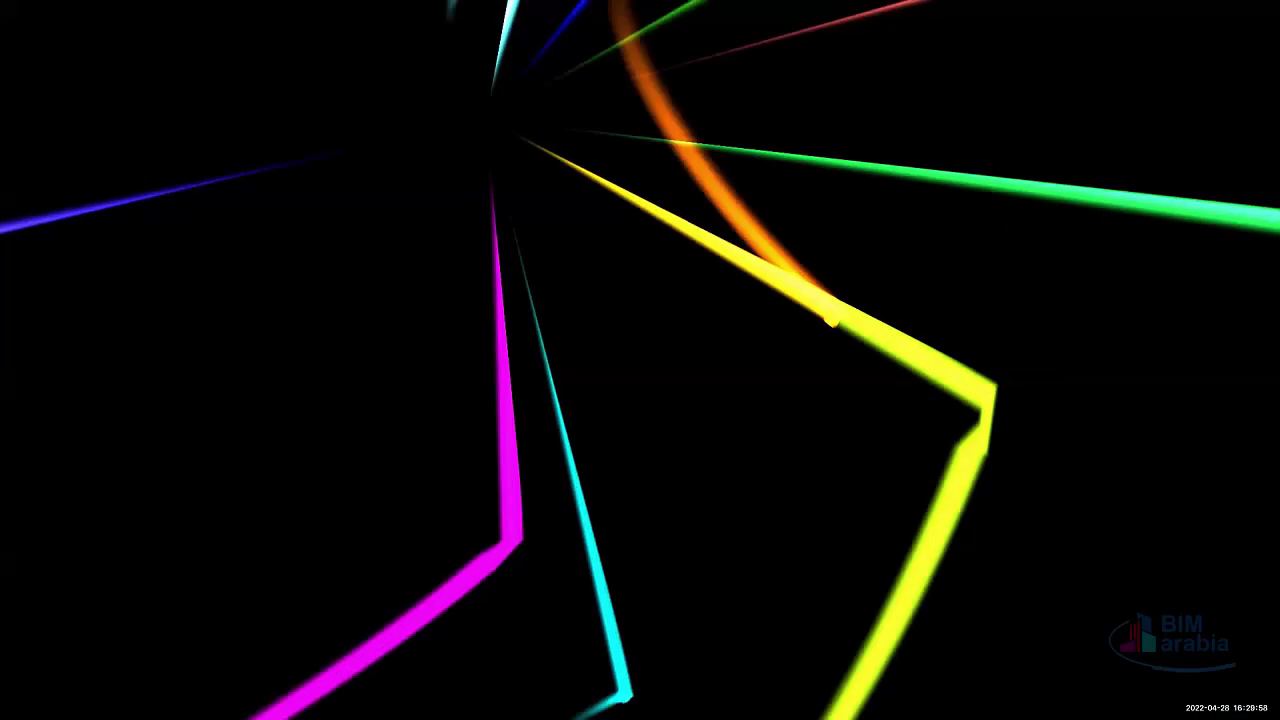
mouse_move(194, 297)
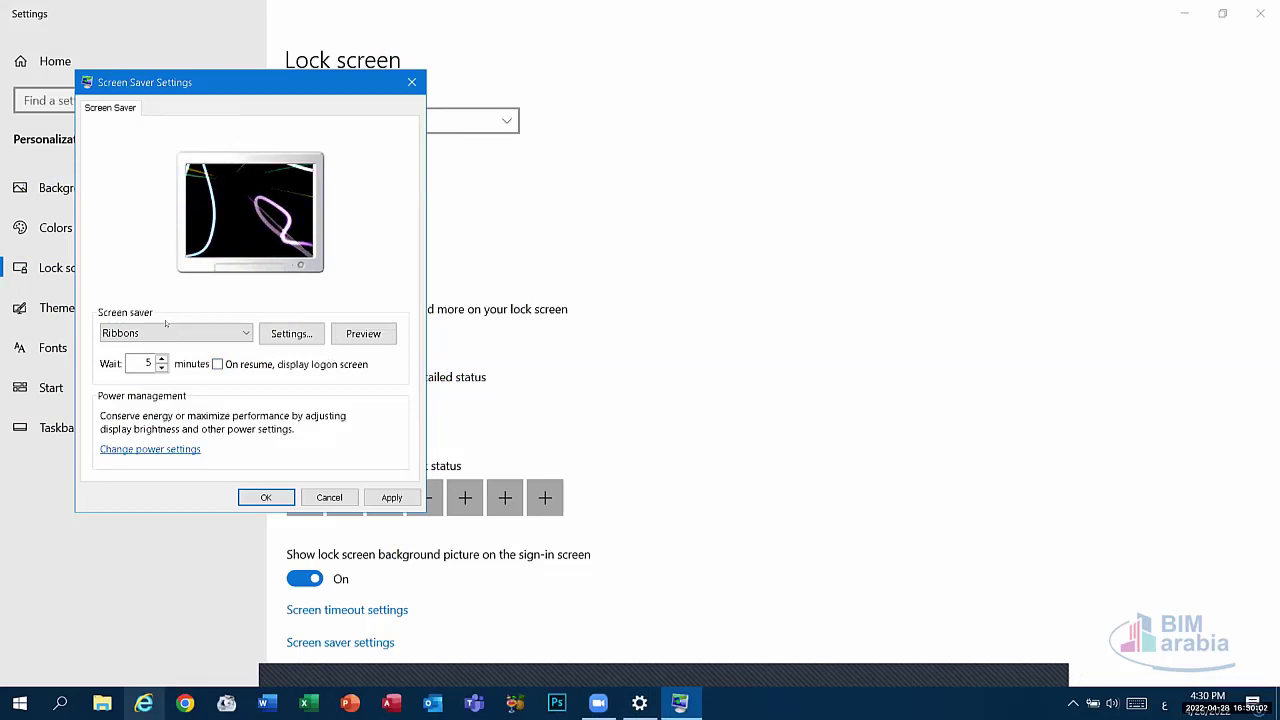
Step: Set the screen saver back to 3D Text, apply it, and close the screen saver settings
click(166, 335)
click(110, 363)
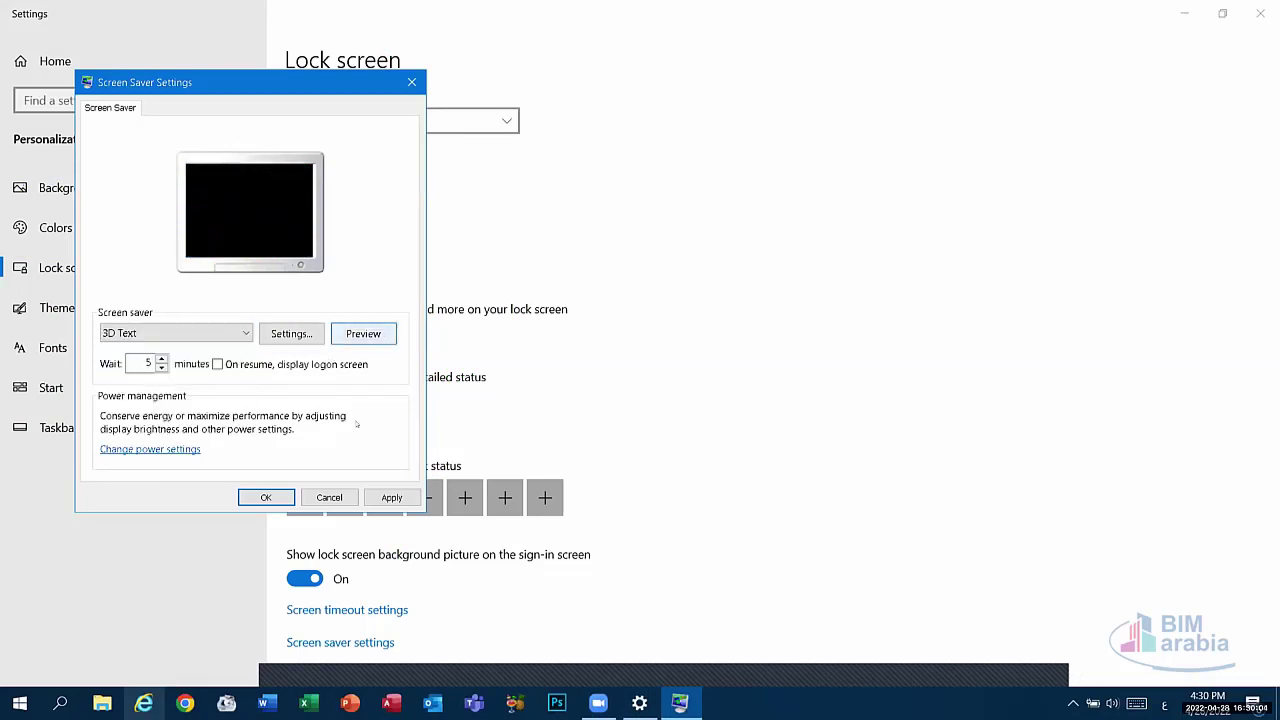
click(391, 497)
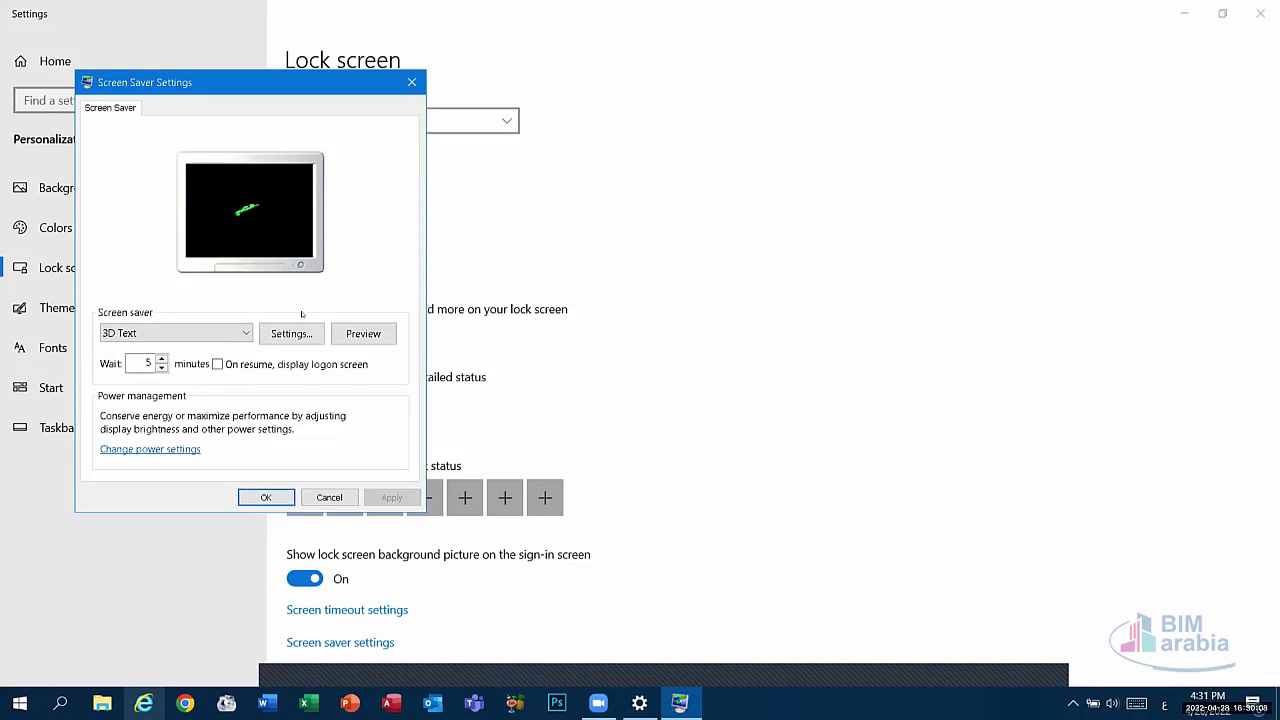
click(266, 497)
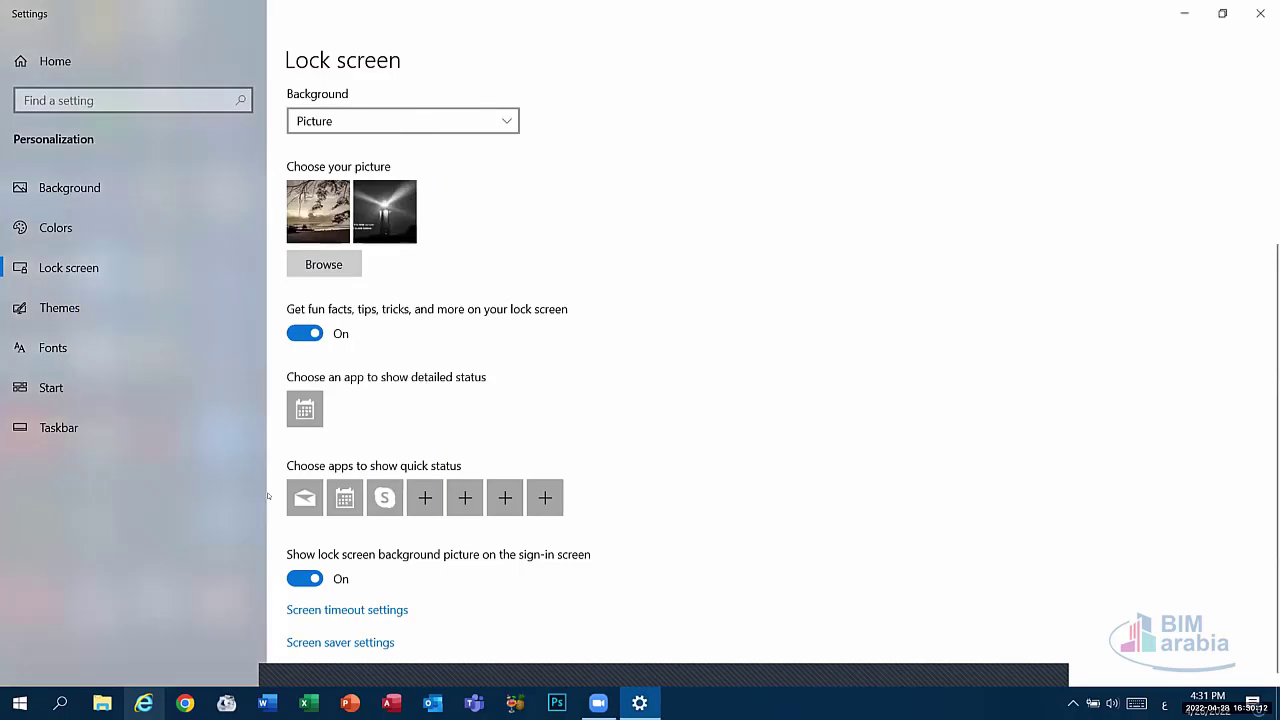
Step: Go to the Themes personalization options, check the icons on the desktop, and open the desktop icon settings
click(88, 304)
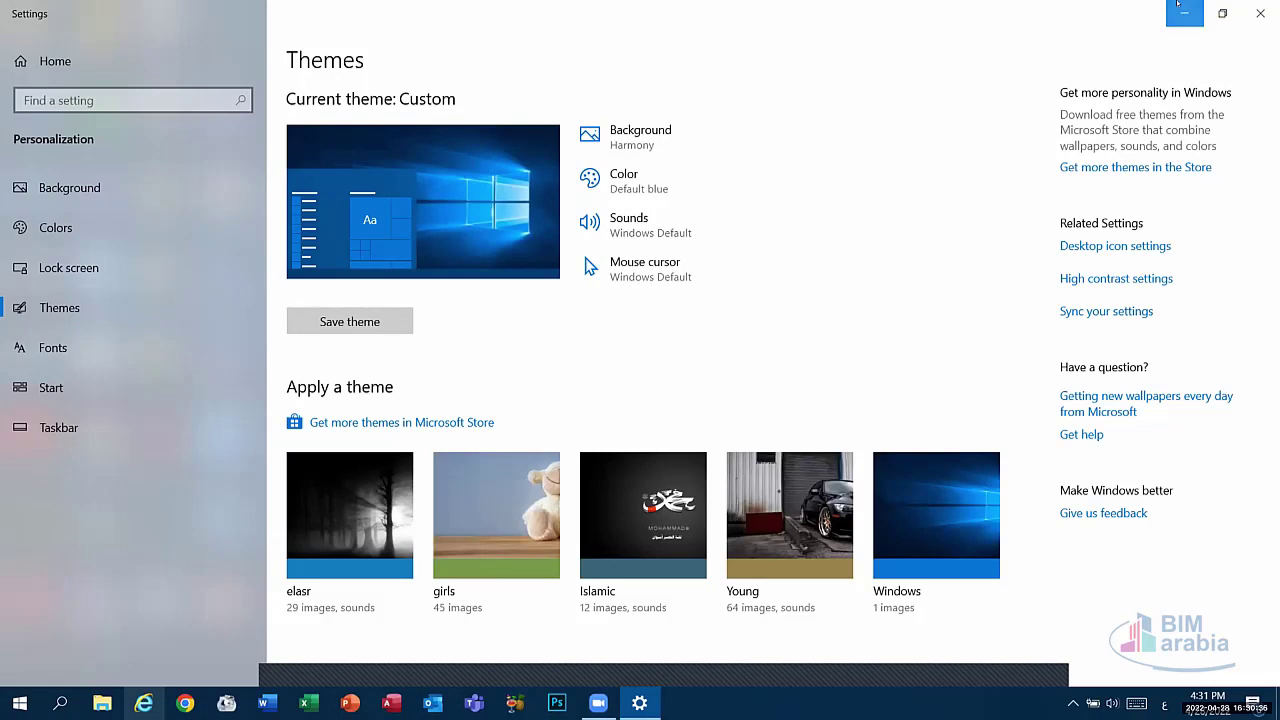
click(1178, 6)
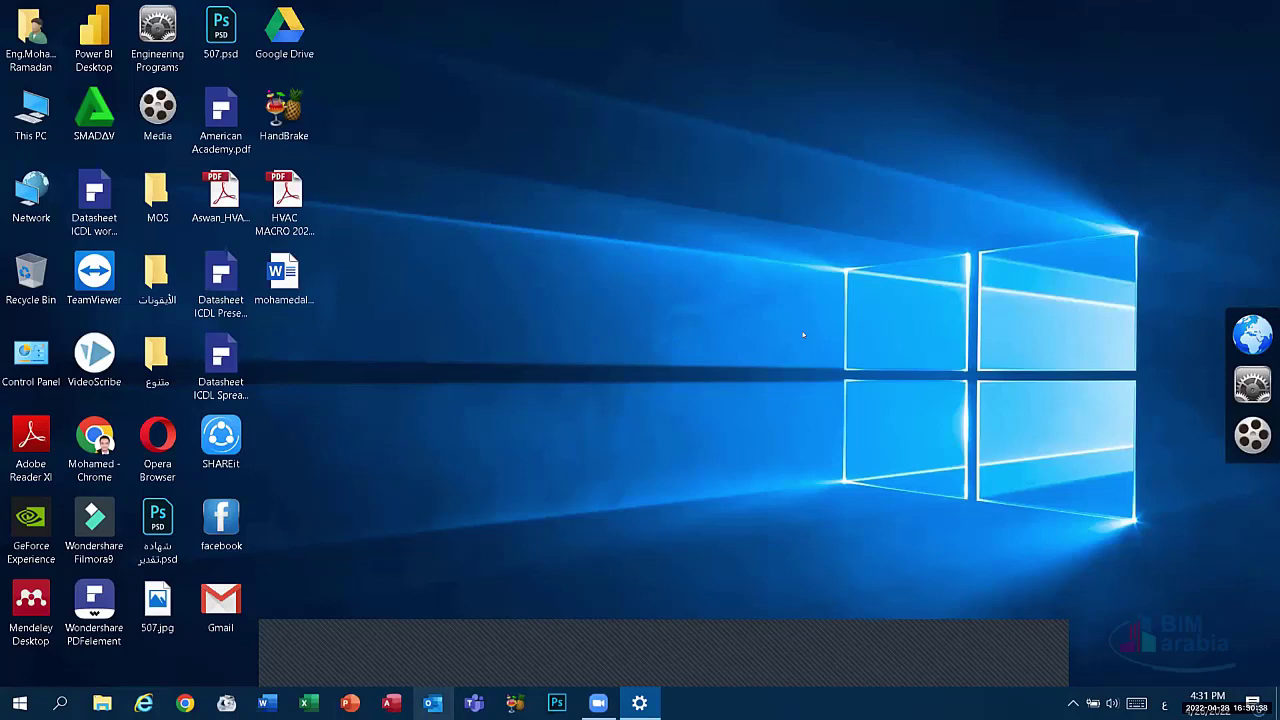
key(alt+Tab)
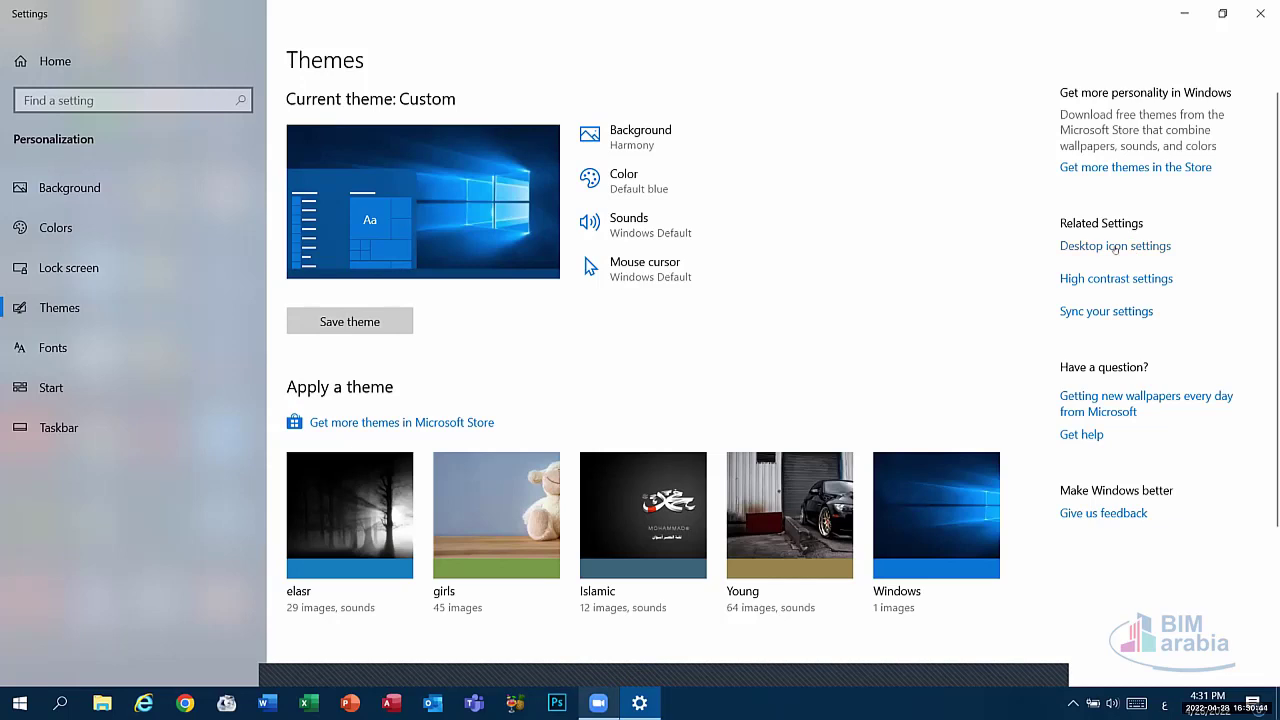
click(1115, 248)
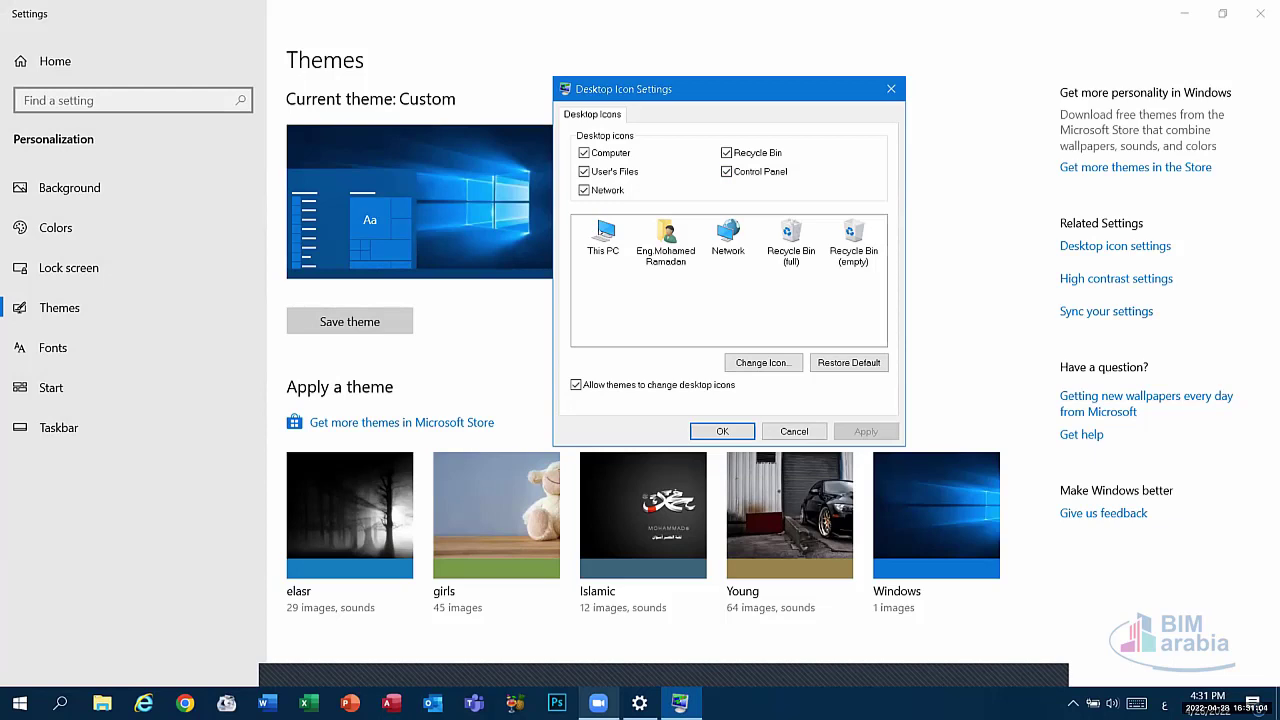
Step: Try a different monitor icon from imageres.dll for the This PC desktop icon
click(621, 220)
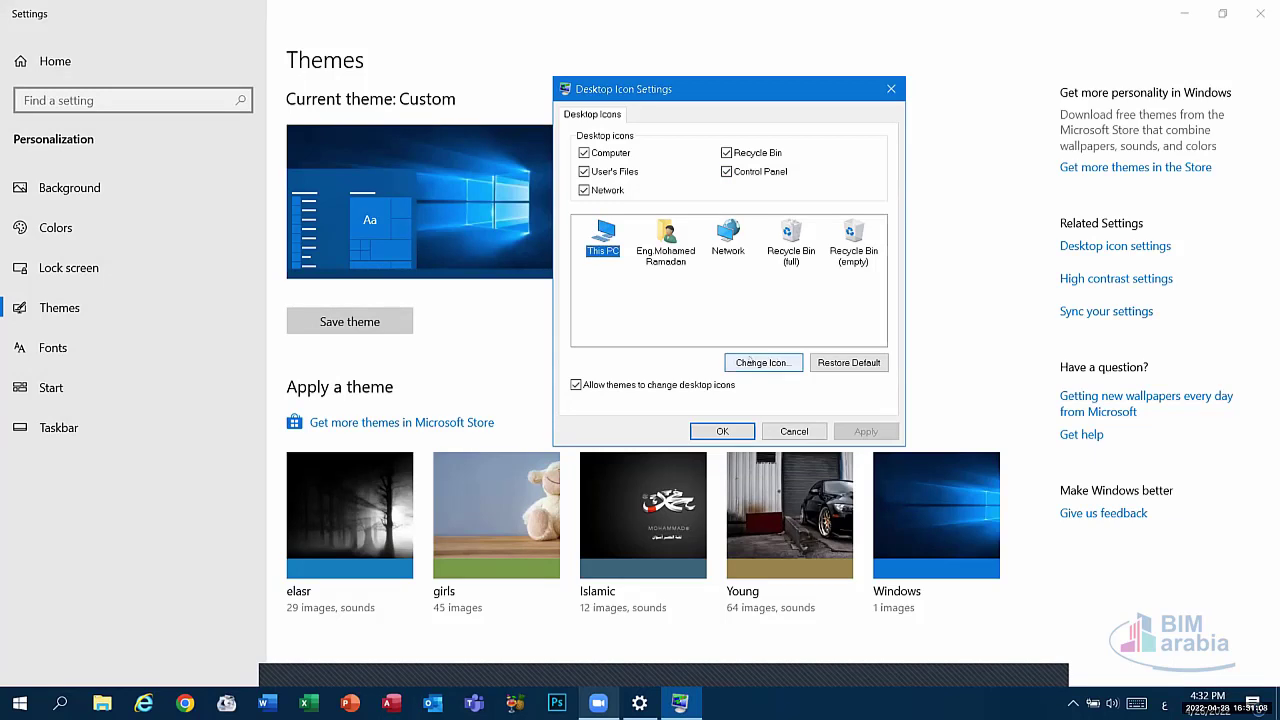
click(779, 362)
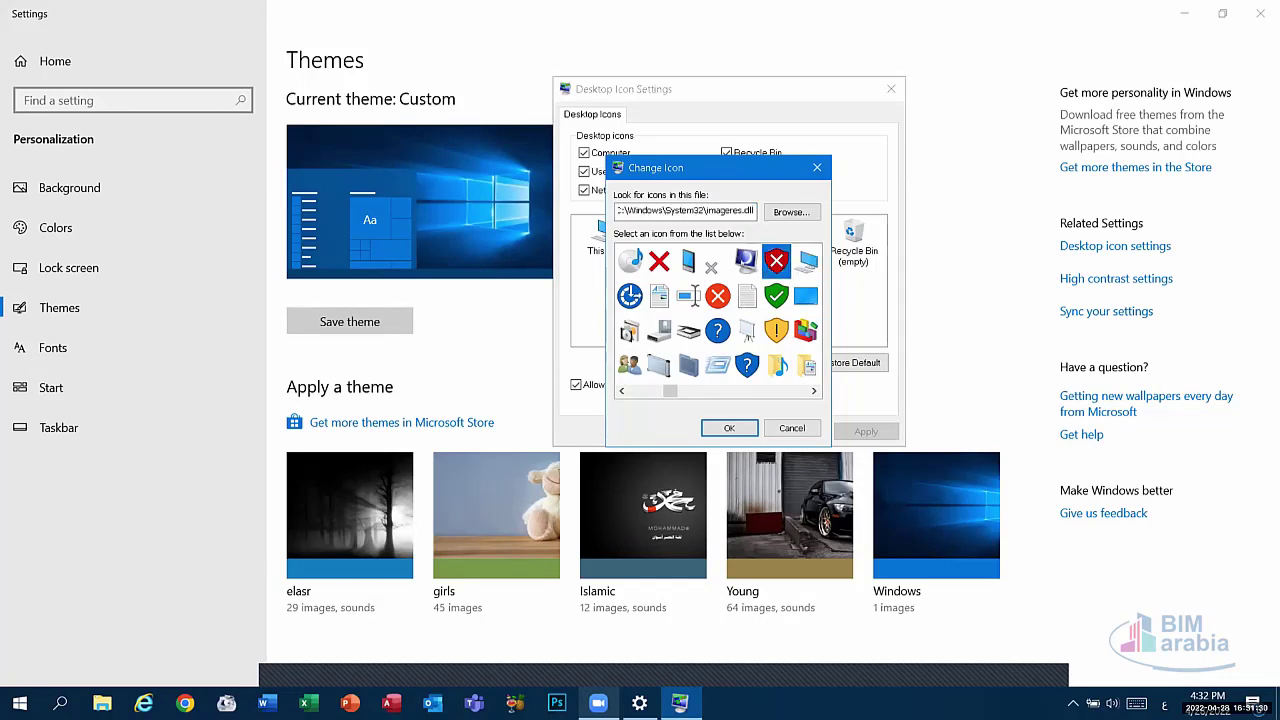
click(745, 260)
click(729, 427)
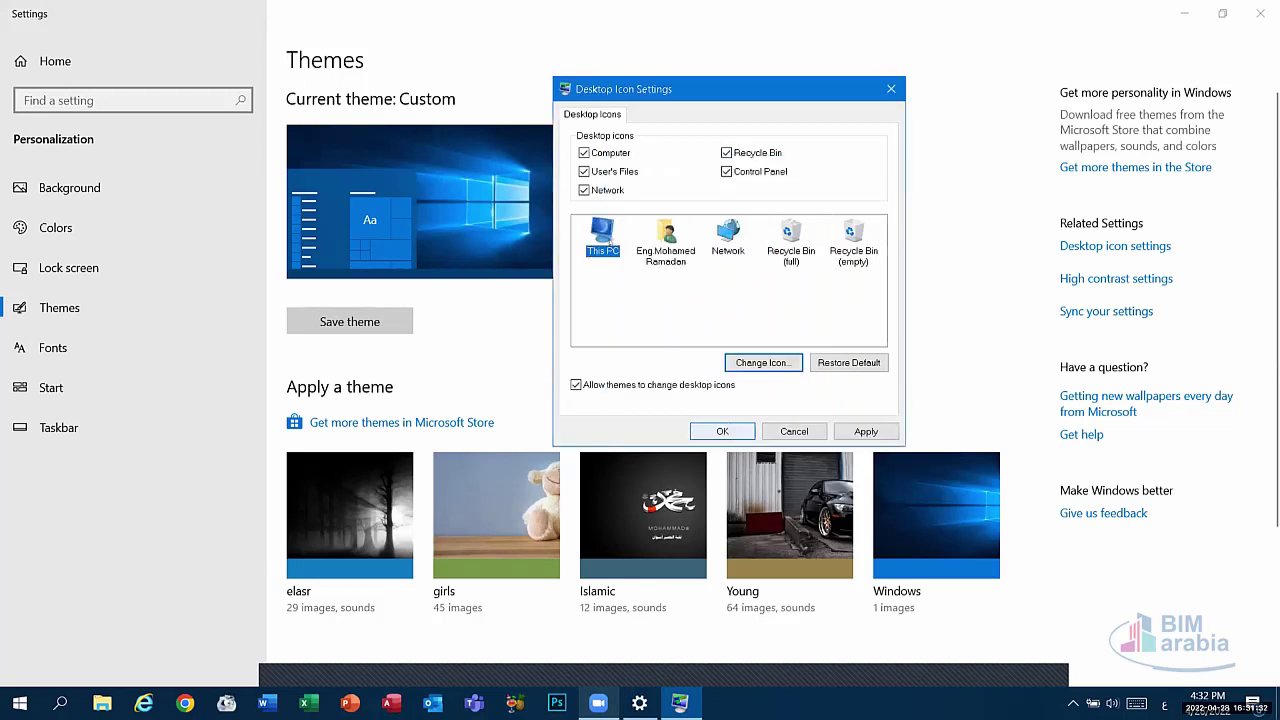
Step: Restore the default icon for This PC and close the desktop icon settings
click(600, 236)
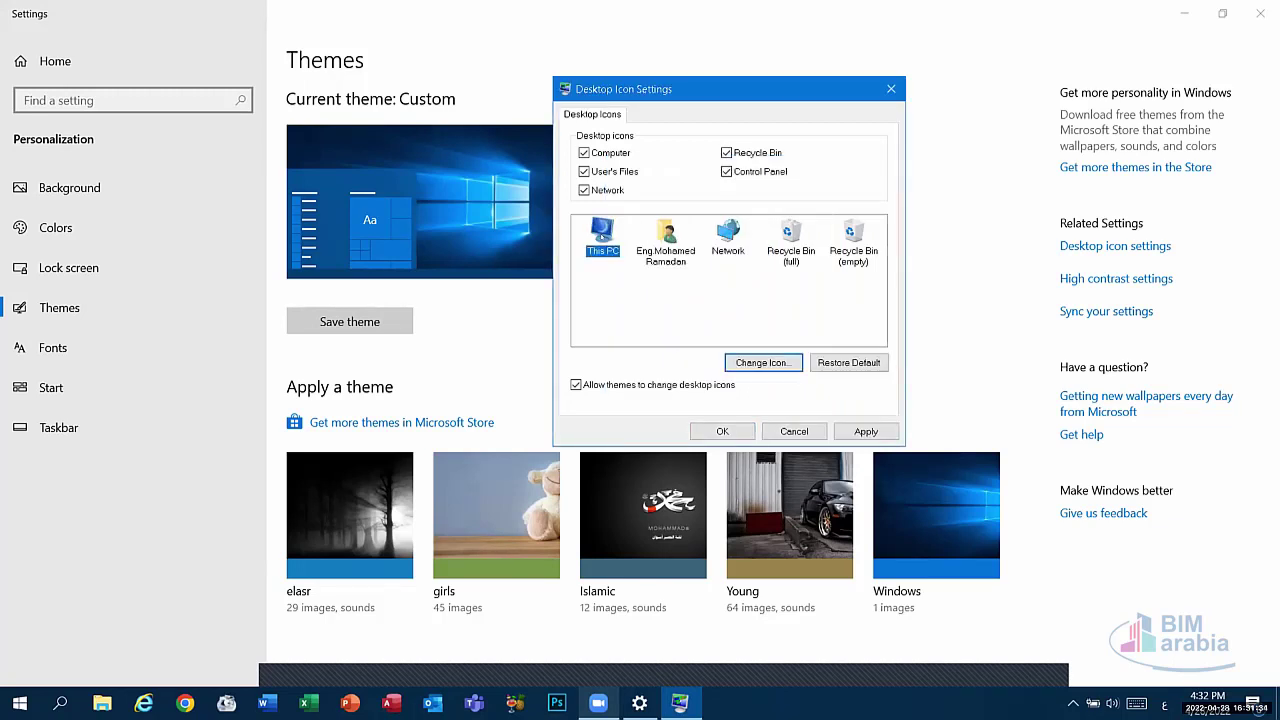
click(843, 360)
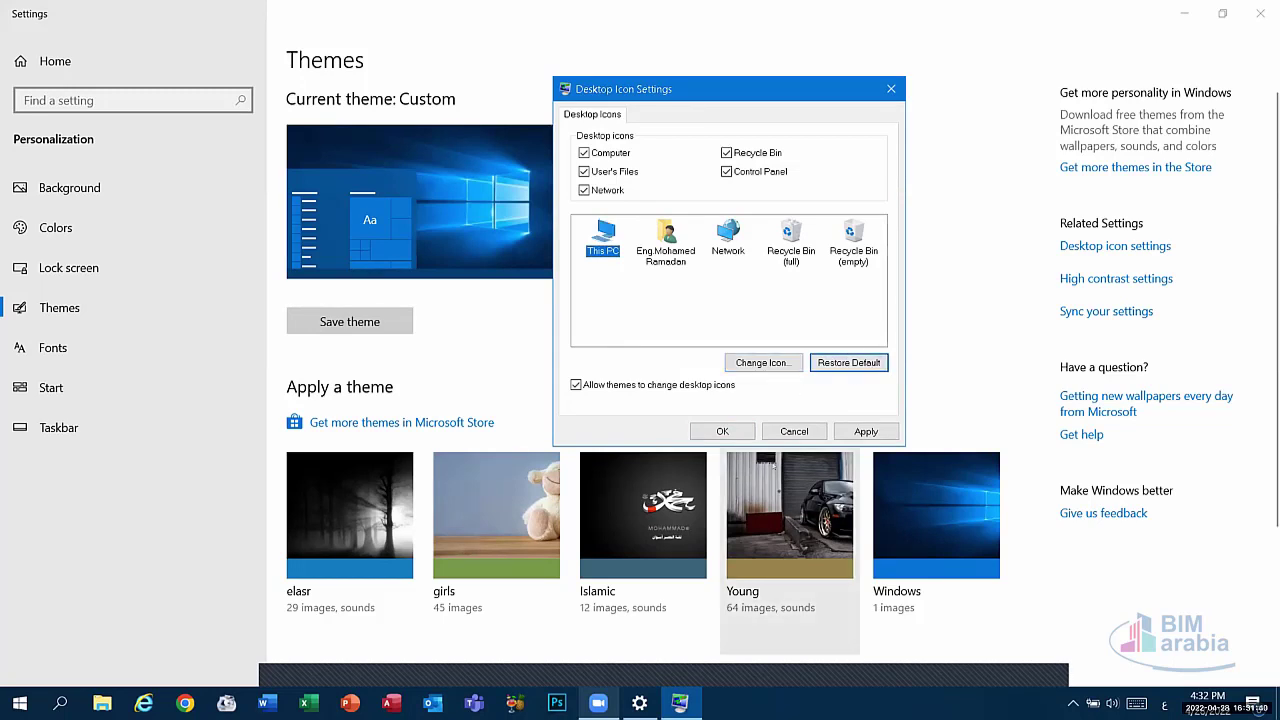
click(891, 89)
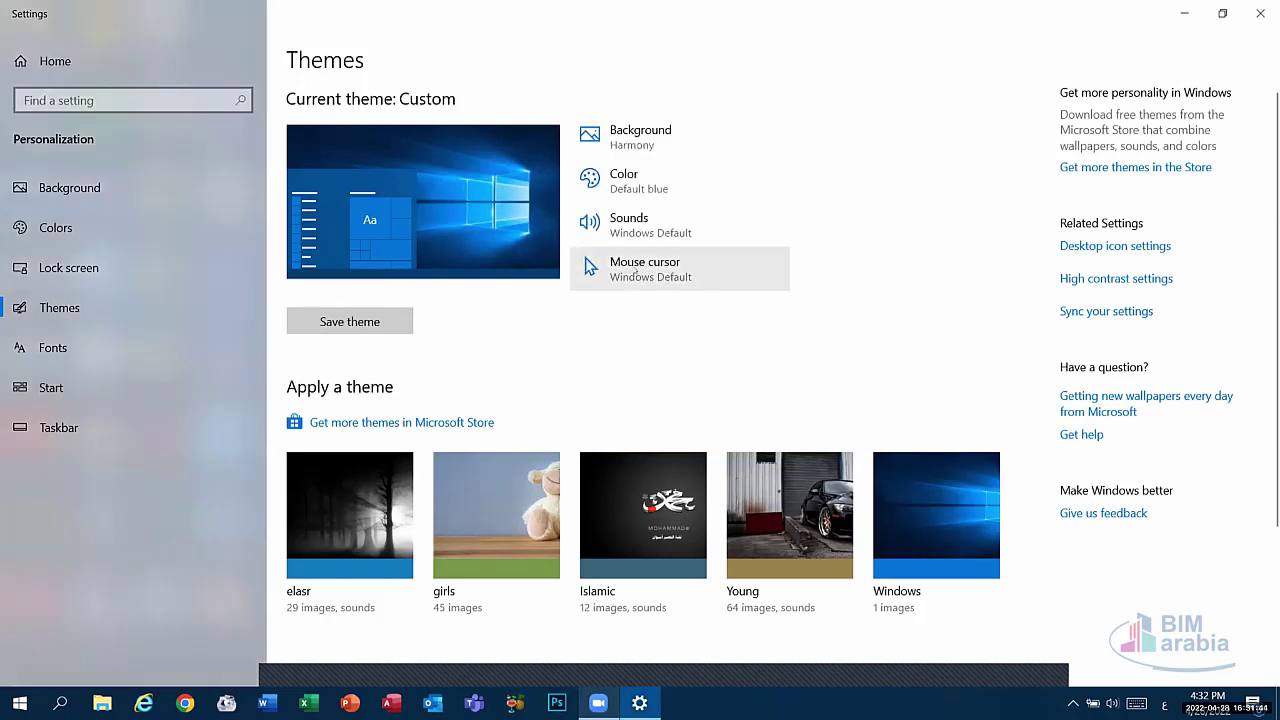
Step: Open the theme's mouse cursor settings and examine the pointer shapes in the Windows Default scheme, from Normal Select down to Person Select
click(636, 270)
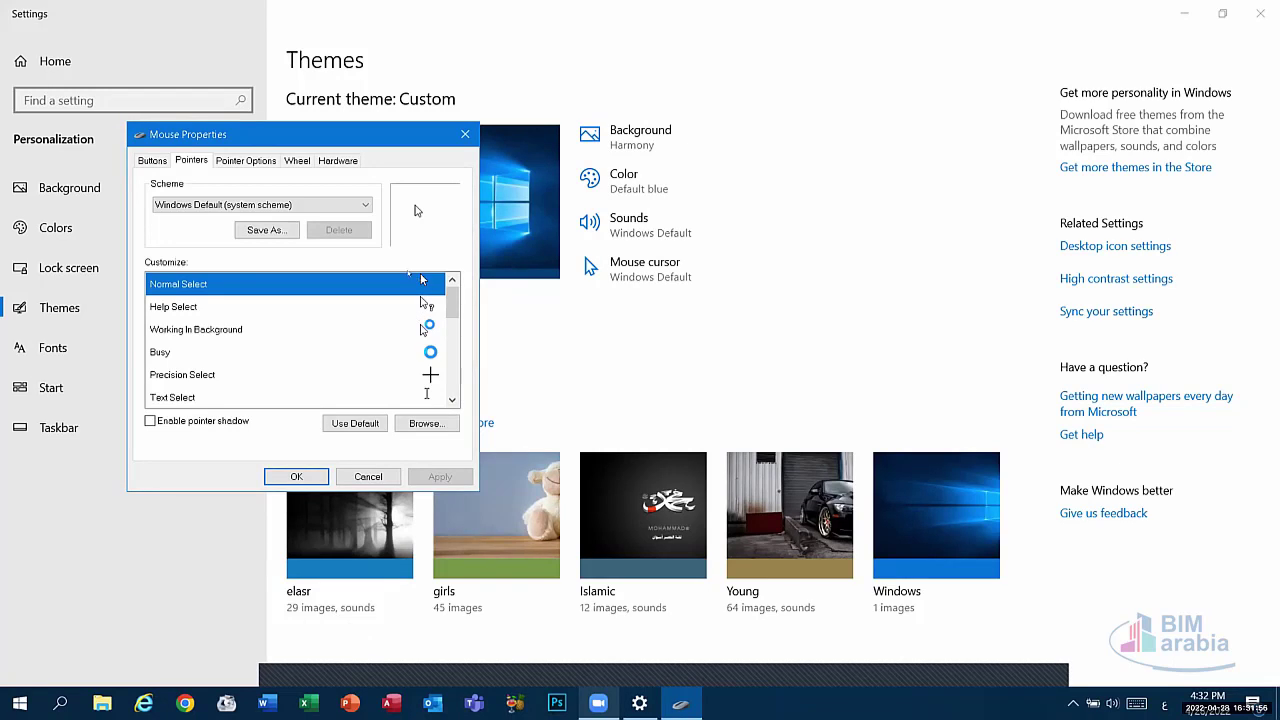
key(Down)
key(Down)
key(Down)
key(Down)
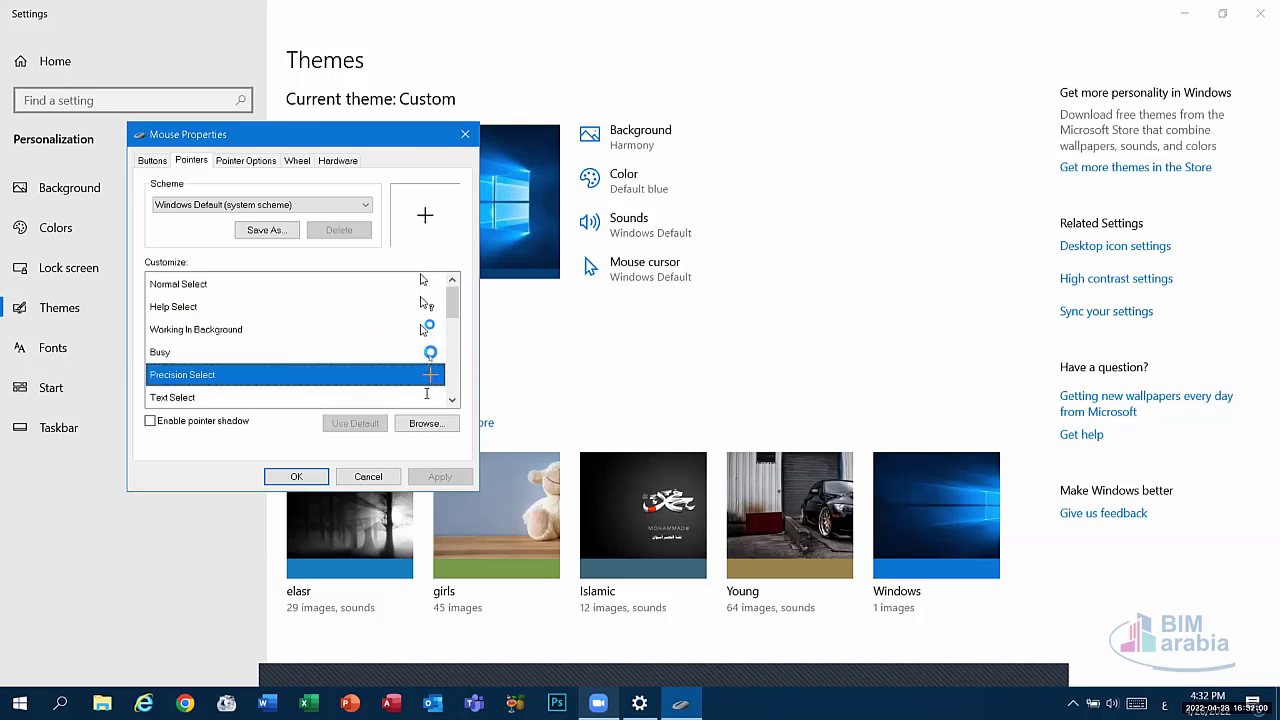
key(Up)
scroll(425, 360, down, 3)
click(425, 329)
click(425, 352)
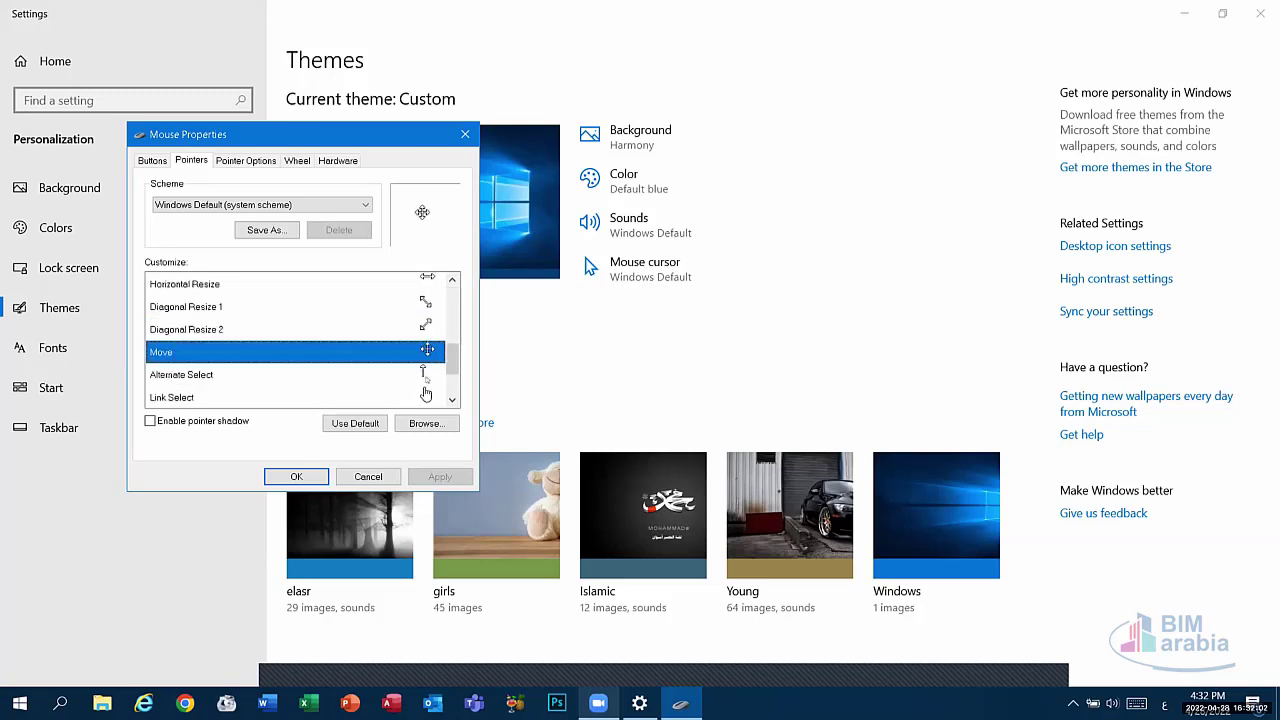
click(424, 386)
scroll(425, 385, down, 1)
click(425, 329)
click(427, 372)
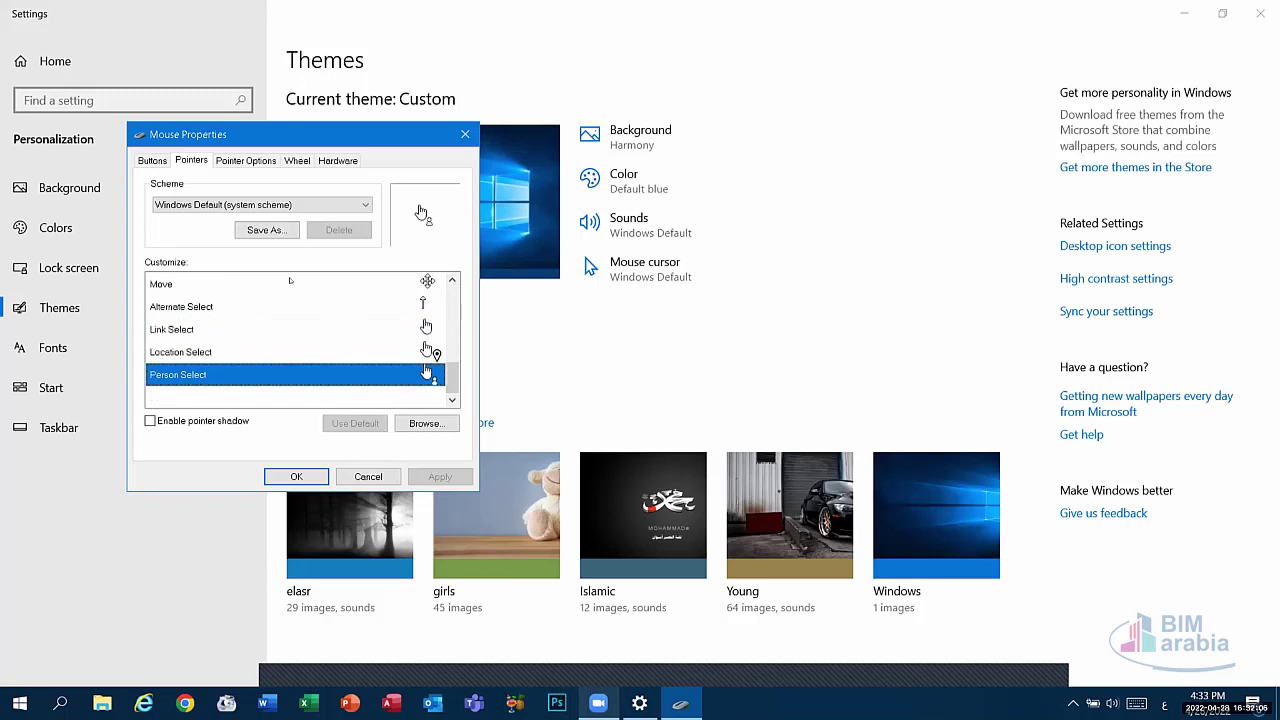
Step: Set the mouse's double-click speed to about the middle between Slow and Fast, and apply it
click(148, 161)
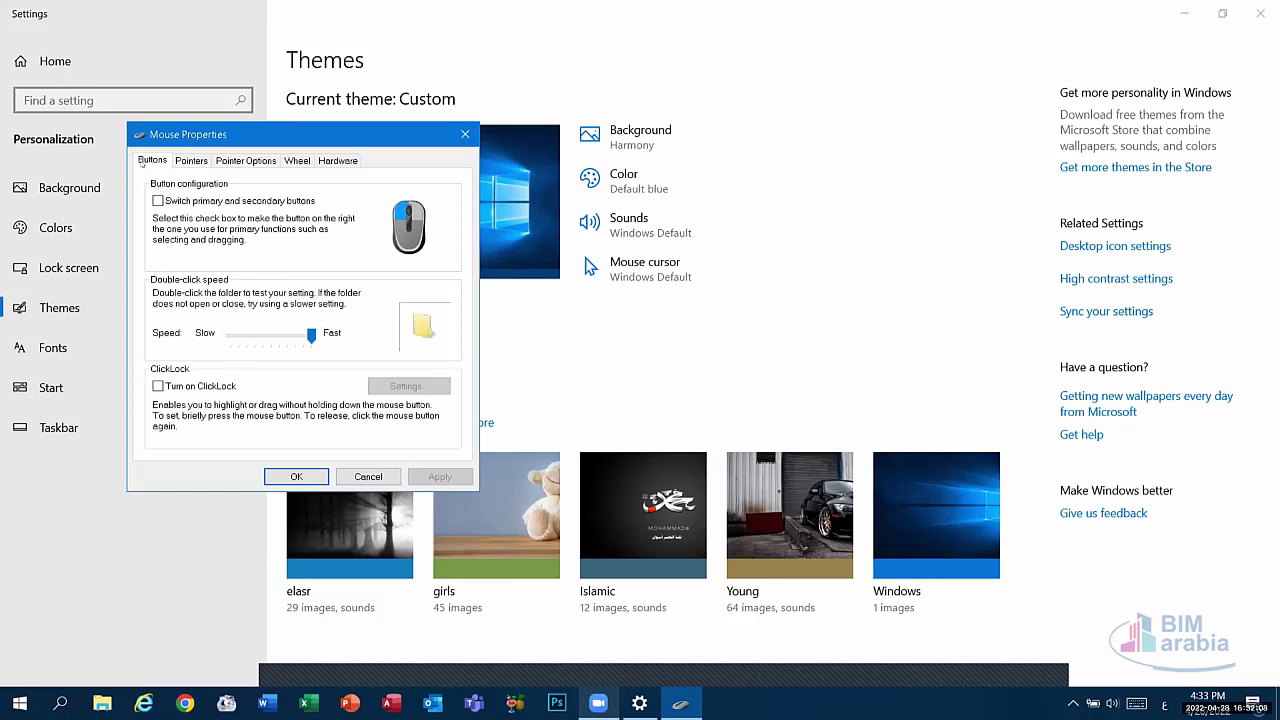
drag(311, 336, 271, 337)
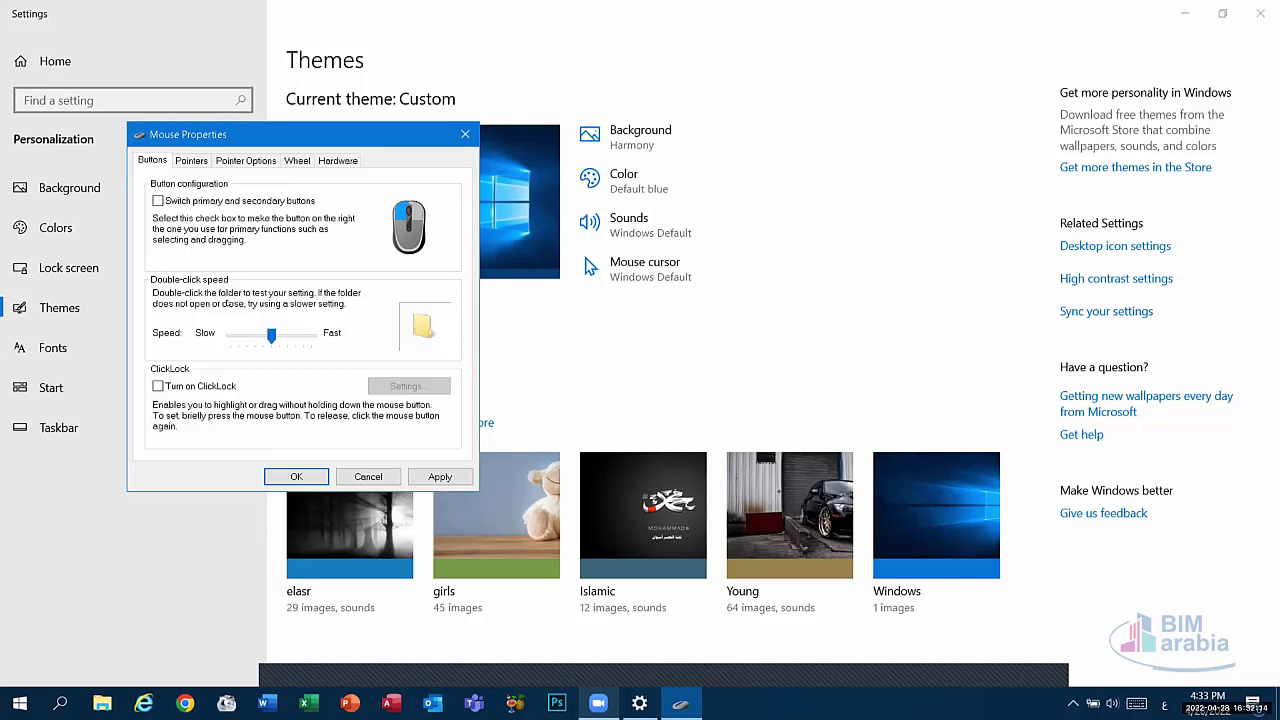
click(440, 477)
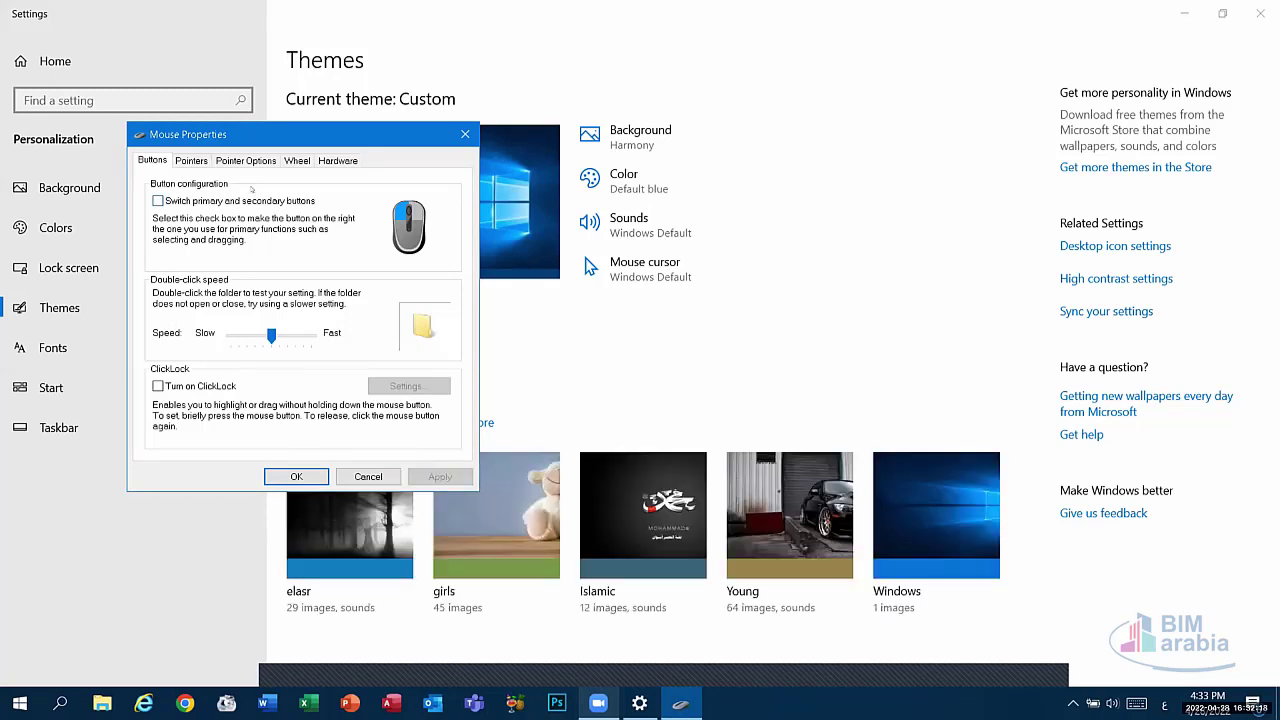
Step: Try the Display pointer trails option in the mouse's pointer options, then turn it off again
click(246, 161)
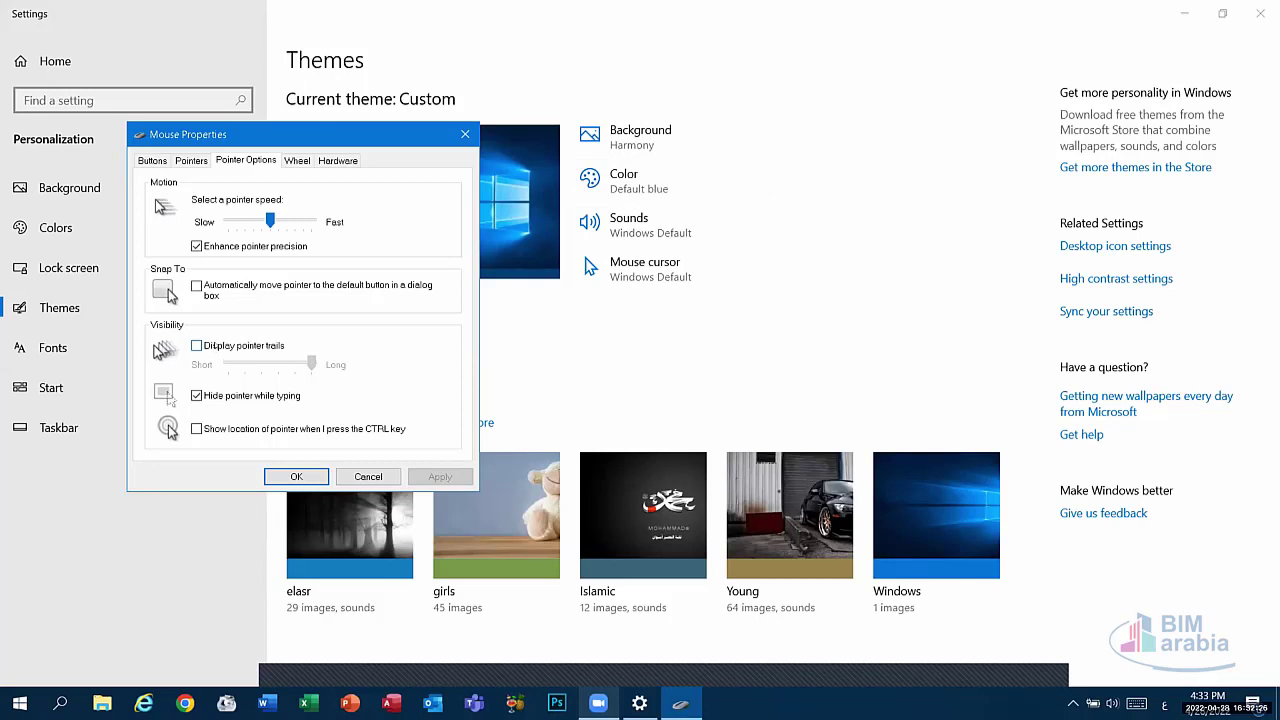
click(196, 345)
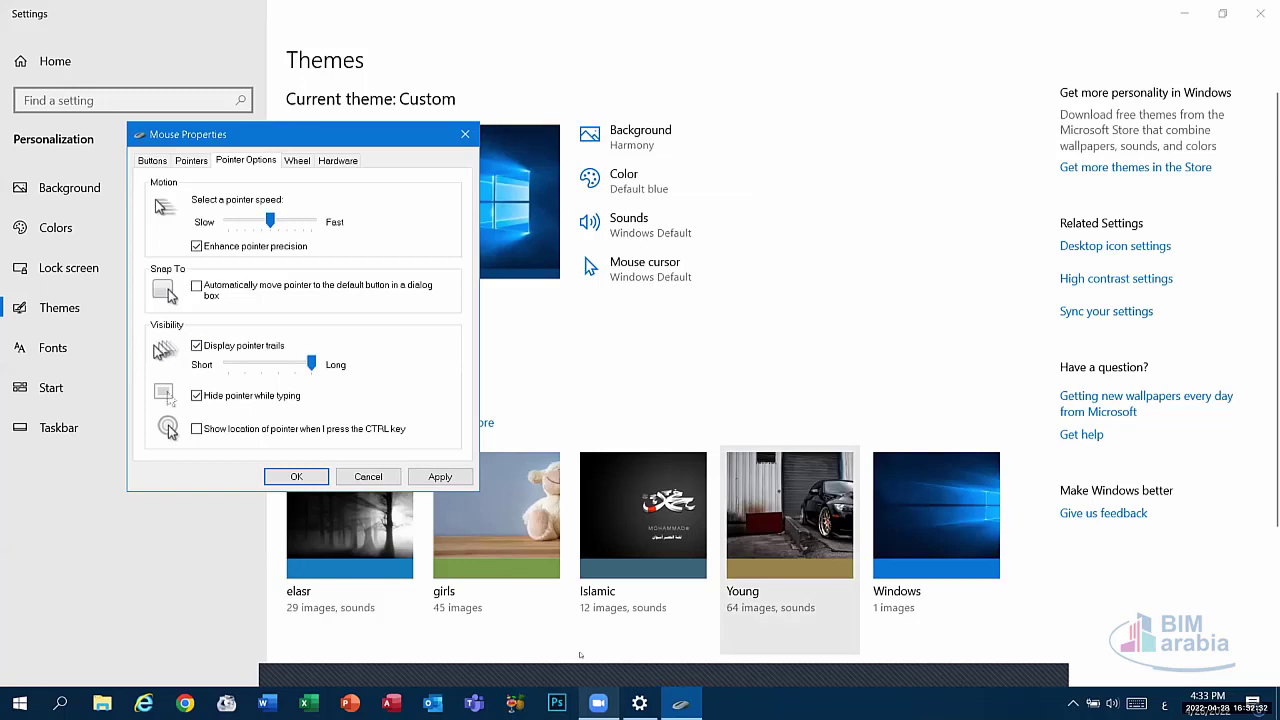
key(space)
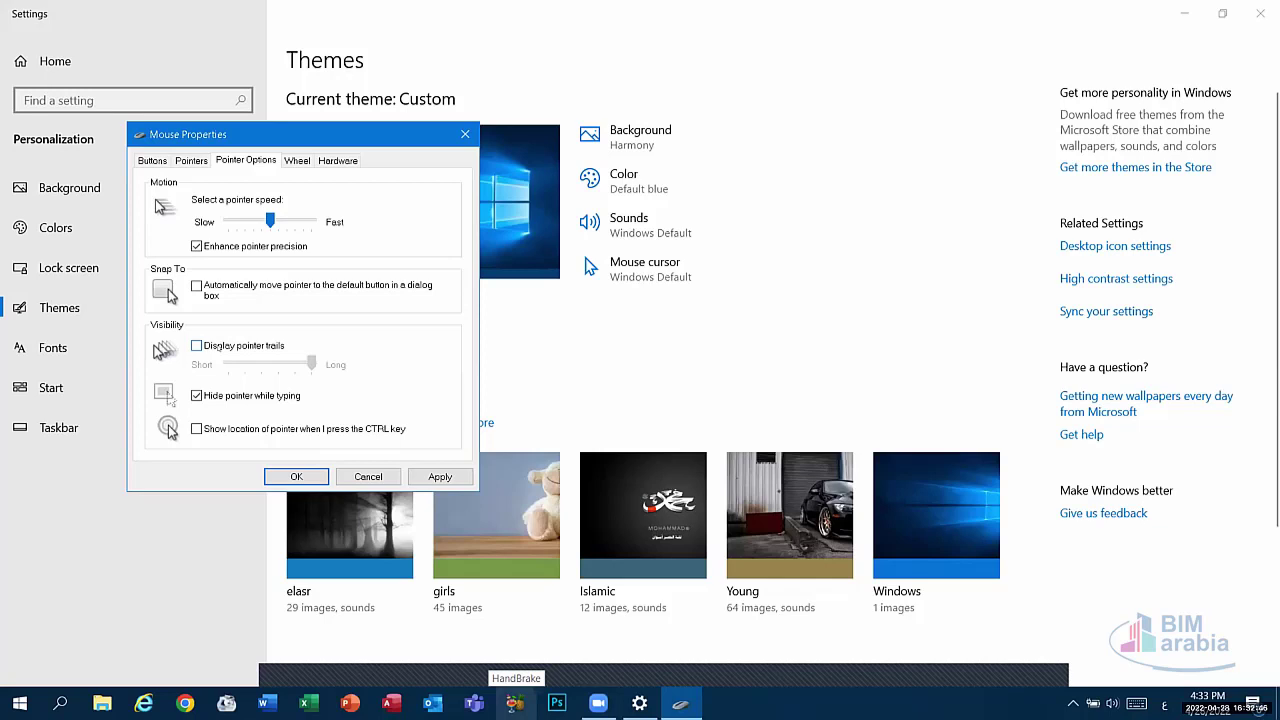
Step: Open the Fonts settings and browse the list of available fonts
click(60, 347)
click(53, 347)
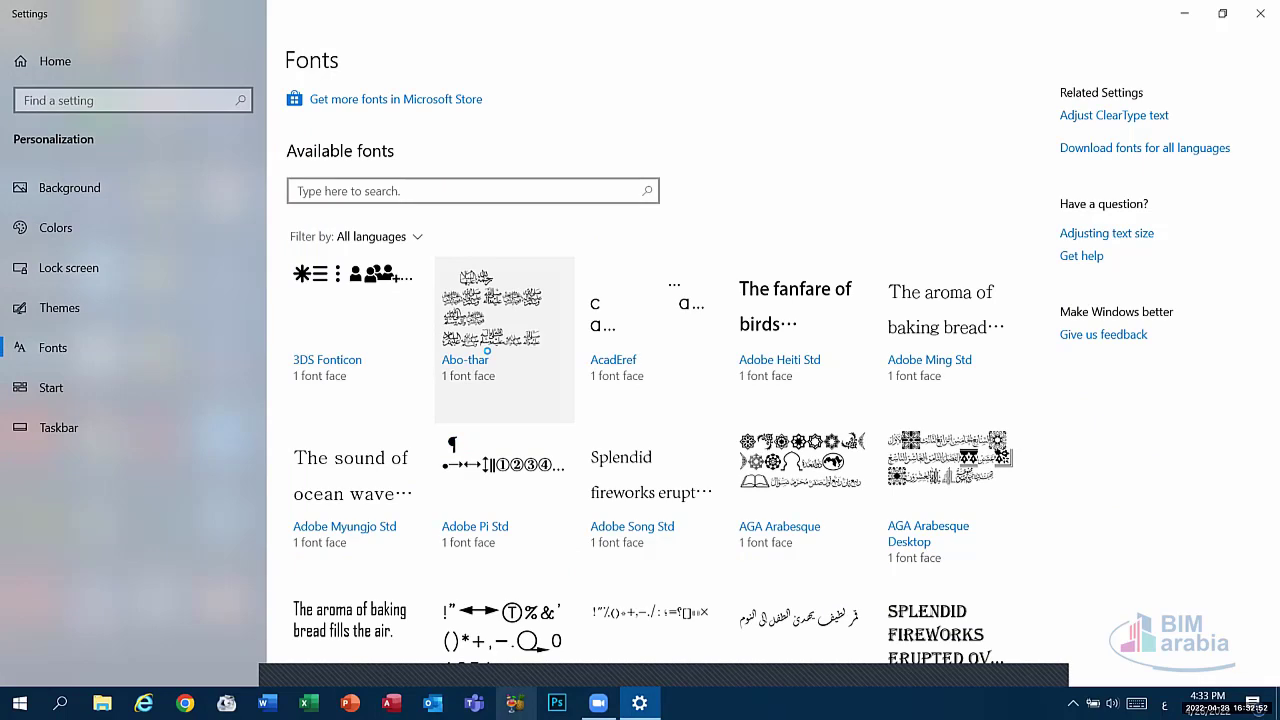
click(369, 190)
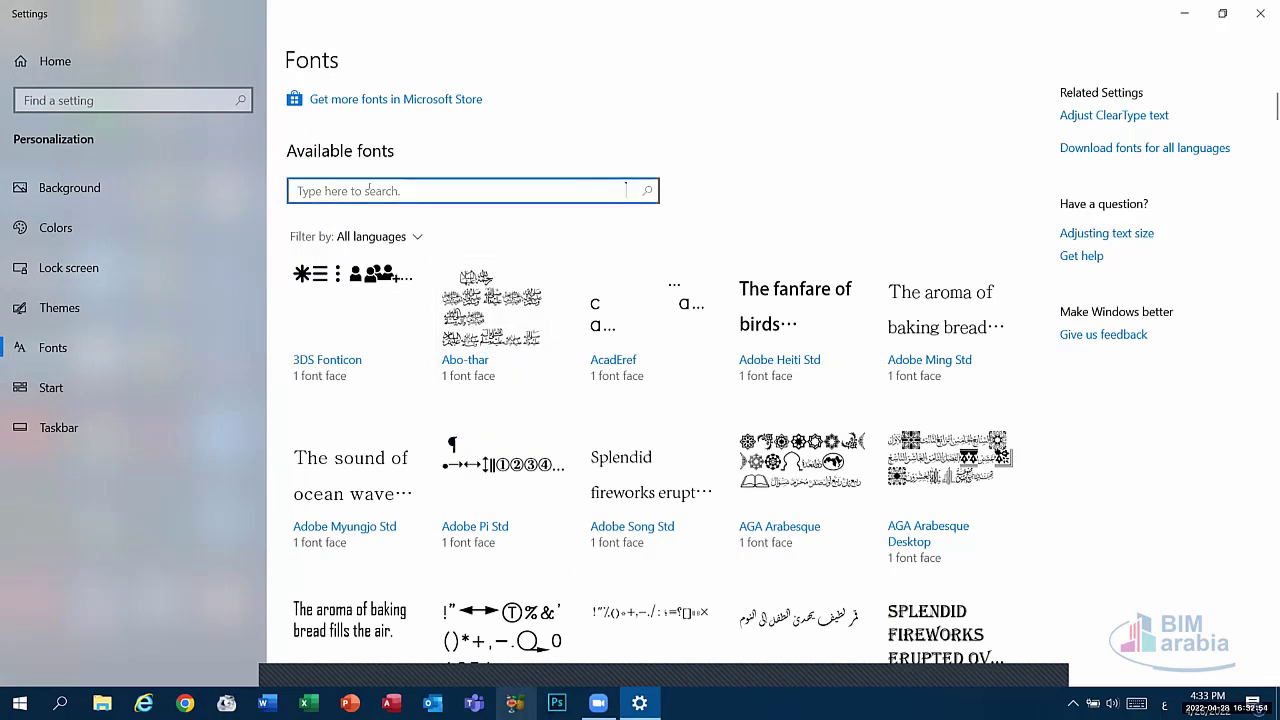
scroll(369, 190, down, 15)
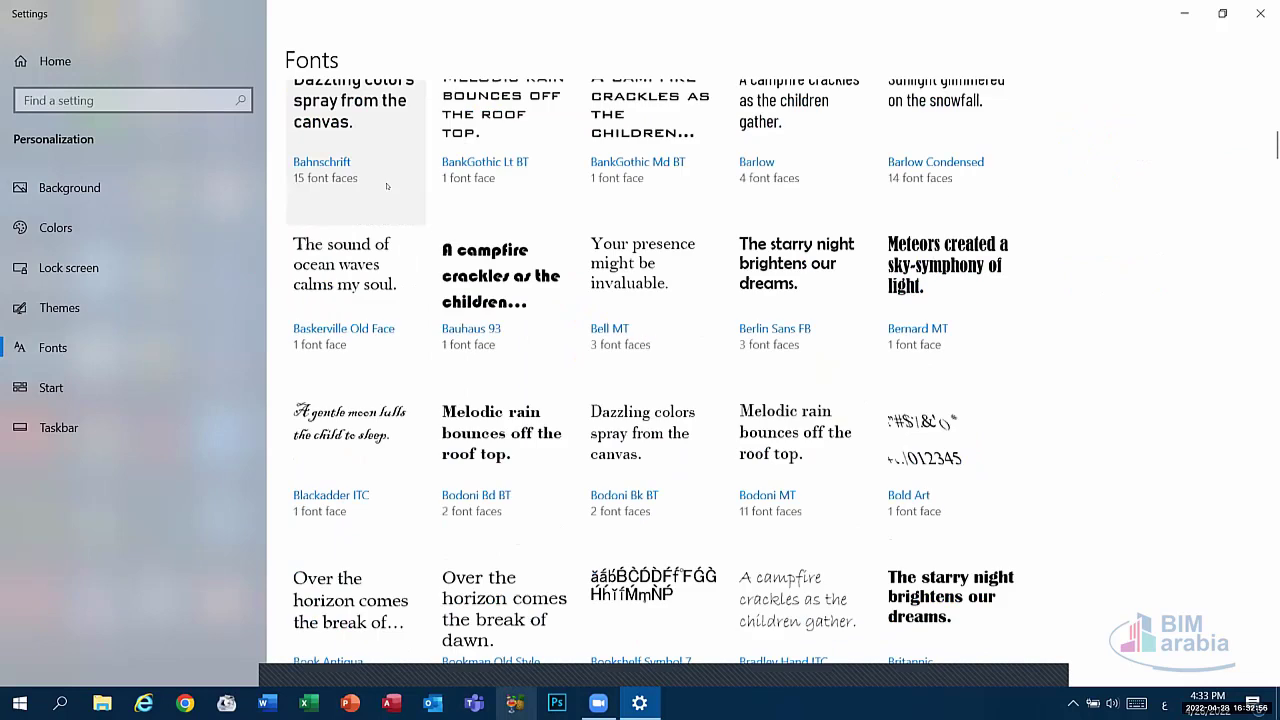
scroll(386, 186, down, 20)
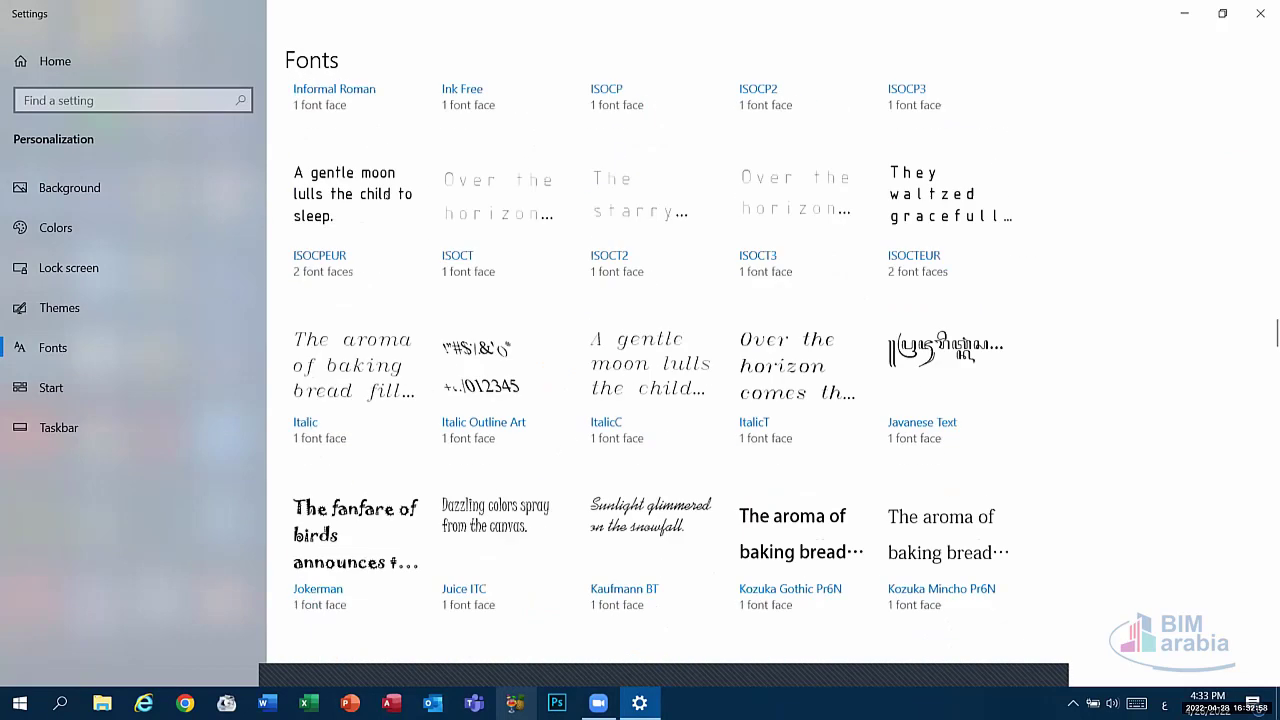
scroll(390, 193, down, 10)
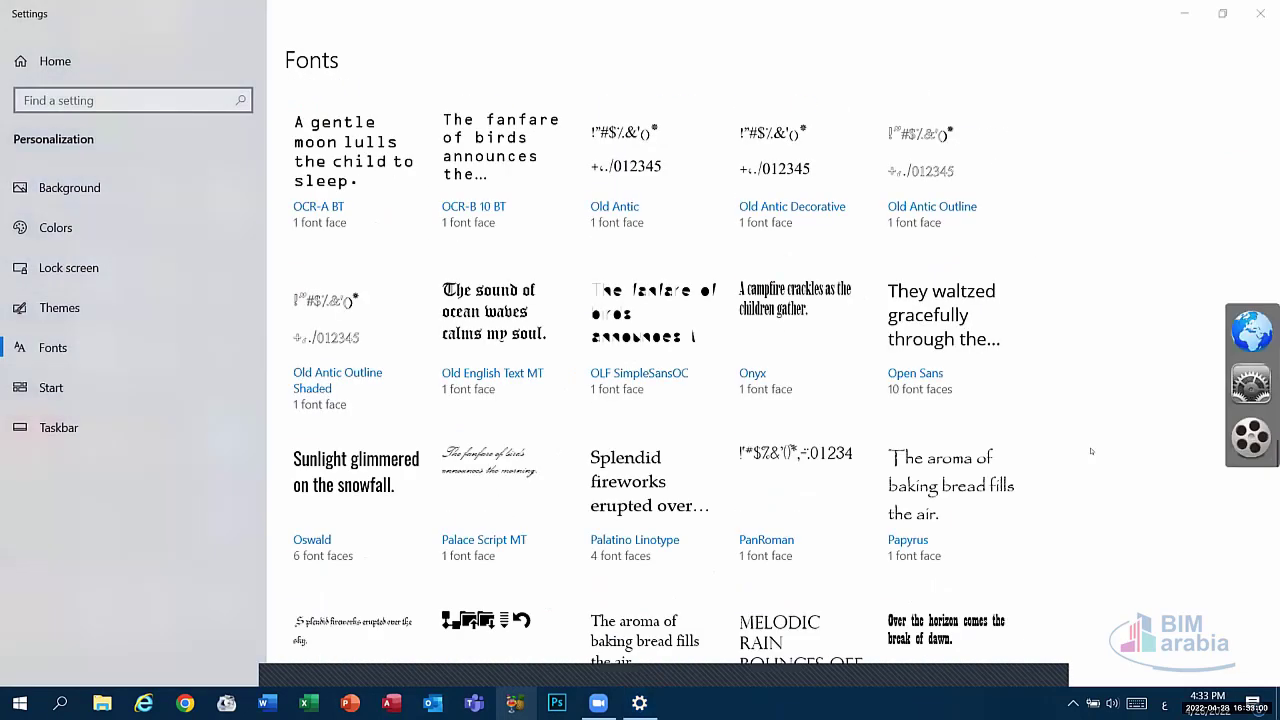
key(Home)
scroll(1136, 441, down, 10)
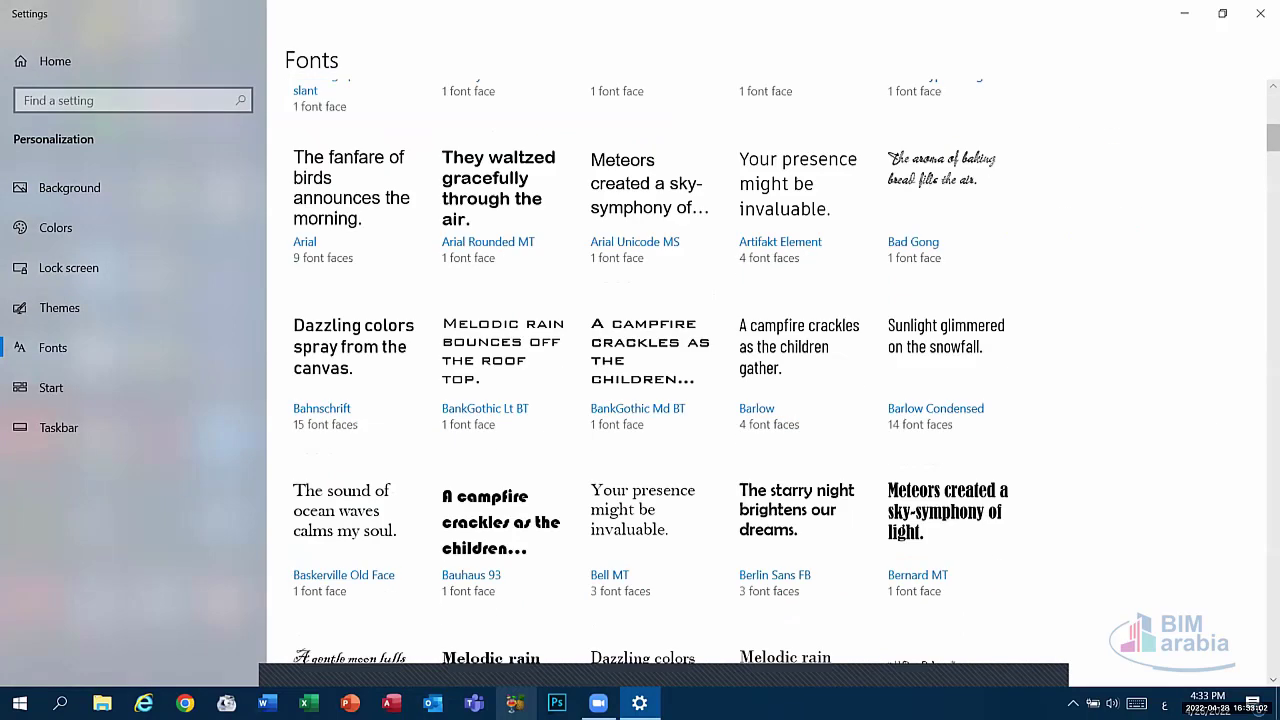
drag(1272, 138, 1272, 105)
click(626, 190)
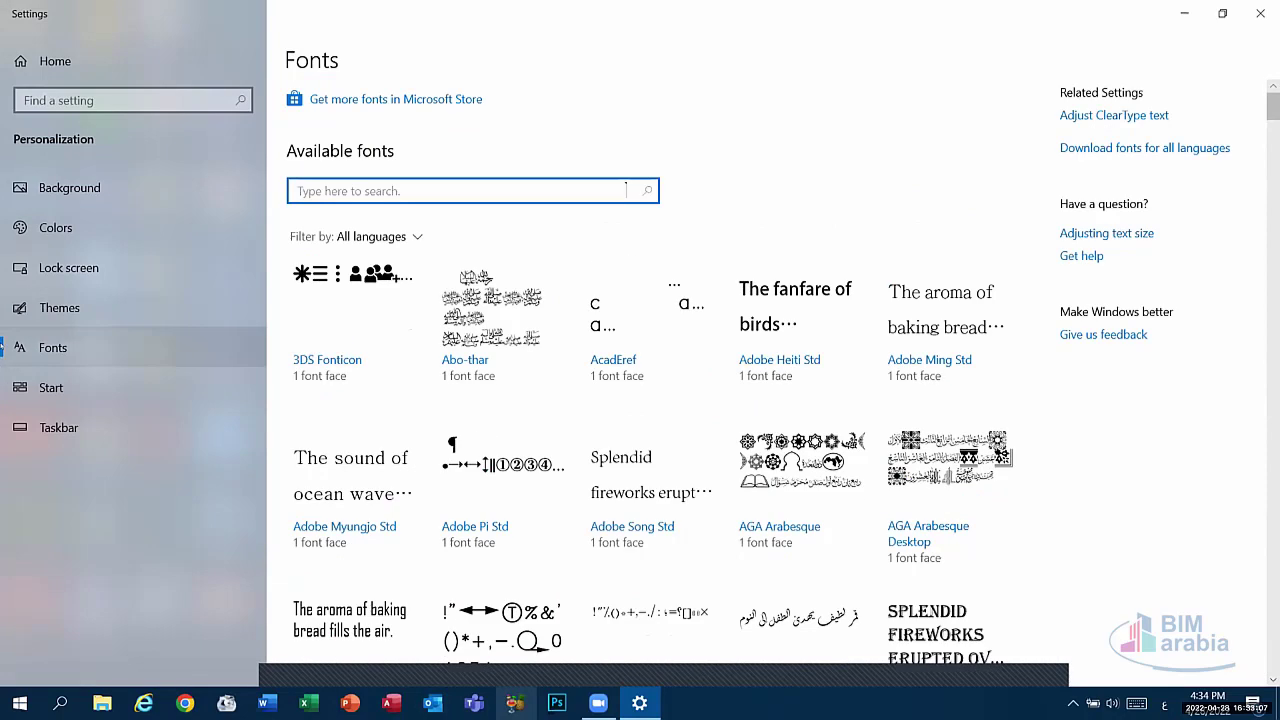
Step: Open the Start settings and examine the app list and tiles in the Start menu
click(50, 388)
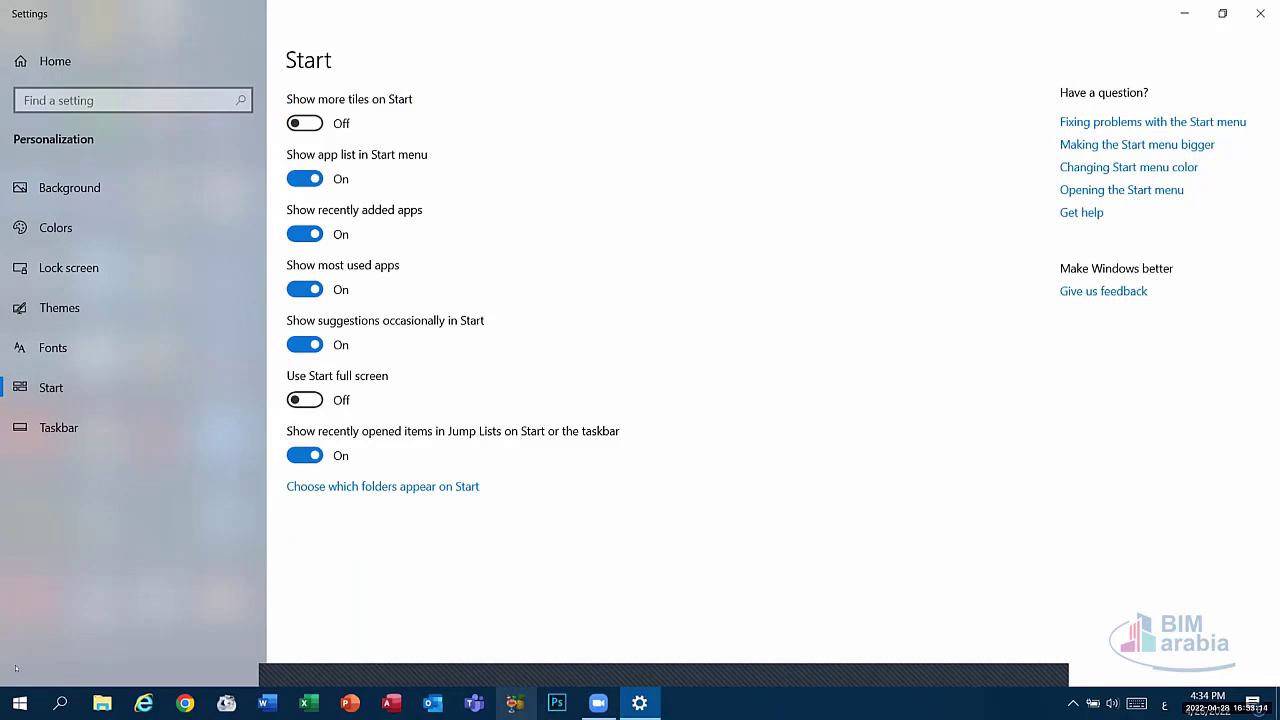
click(6, 702)
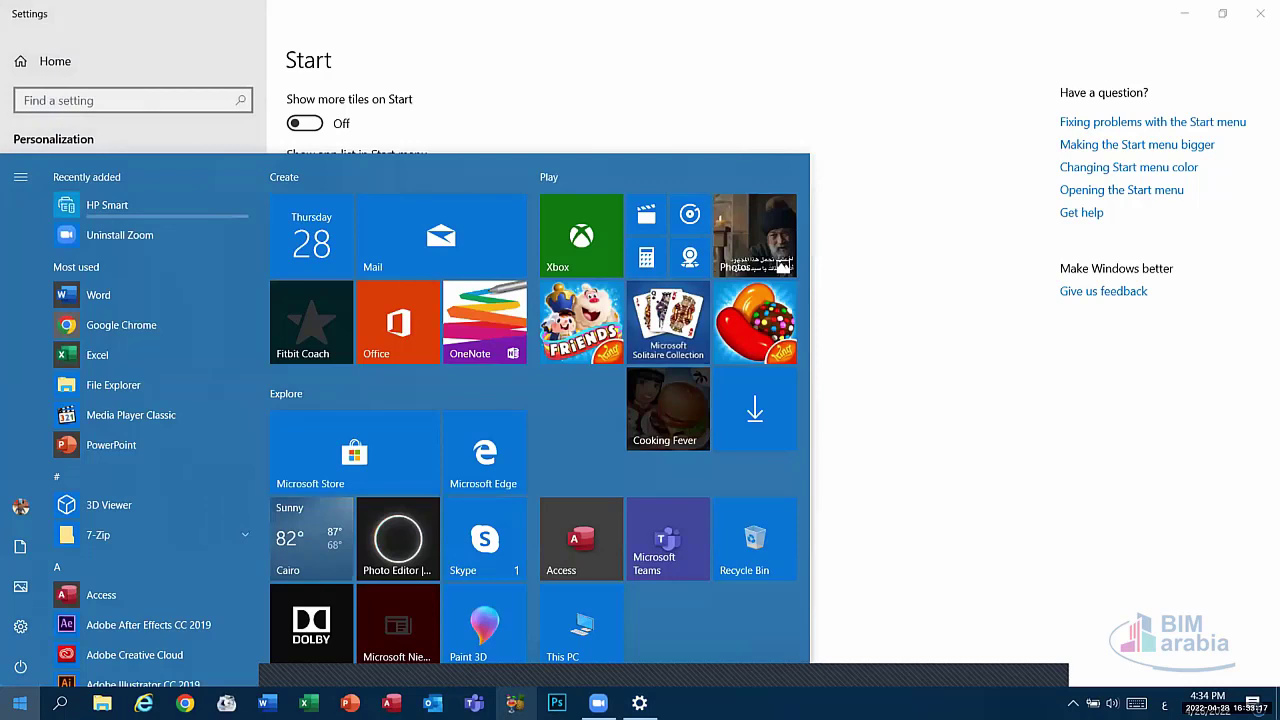
click(20, 626)
click(20, 702)
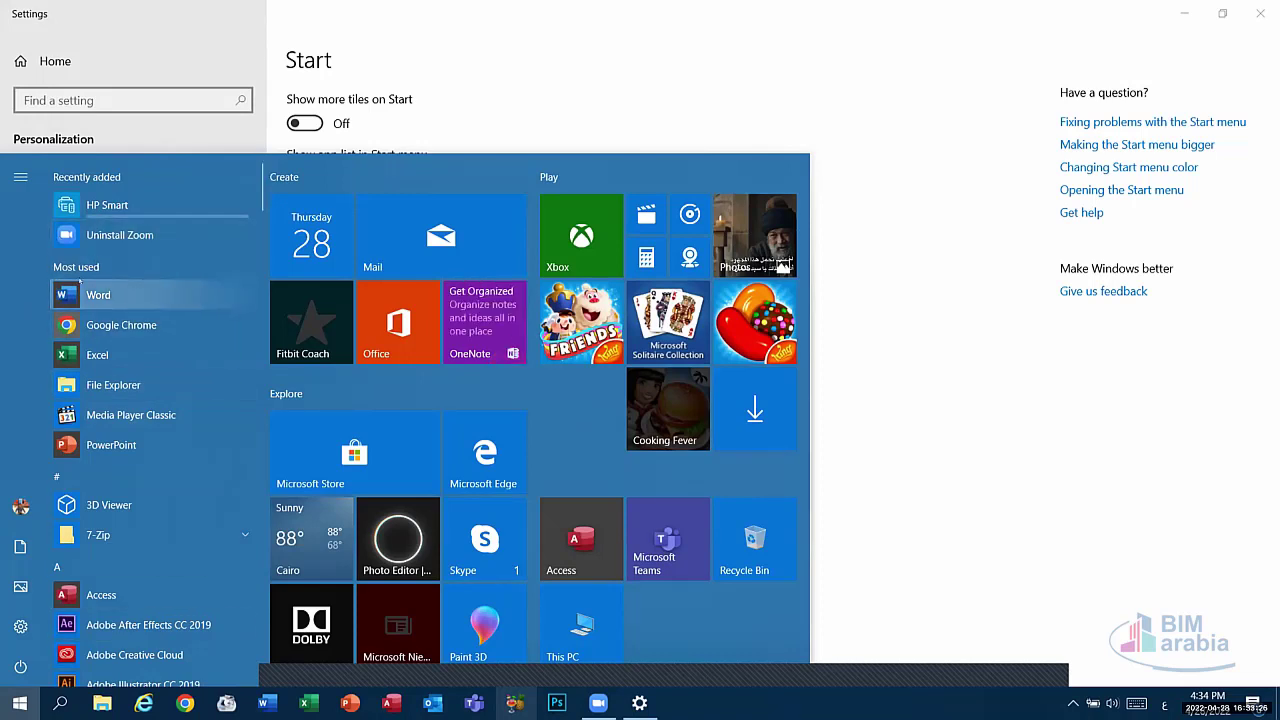
scroll(112, 520, down, 3)
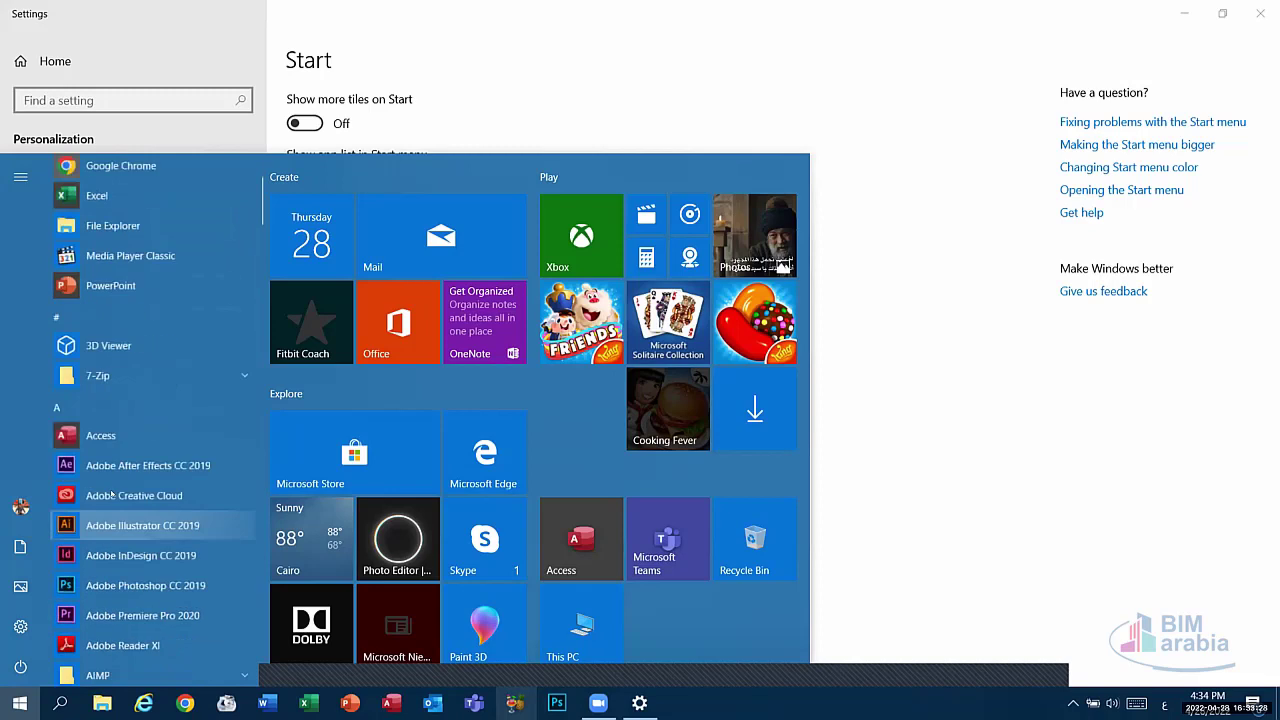
scroll(120, 477, down, 2)
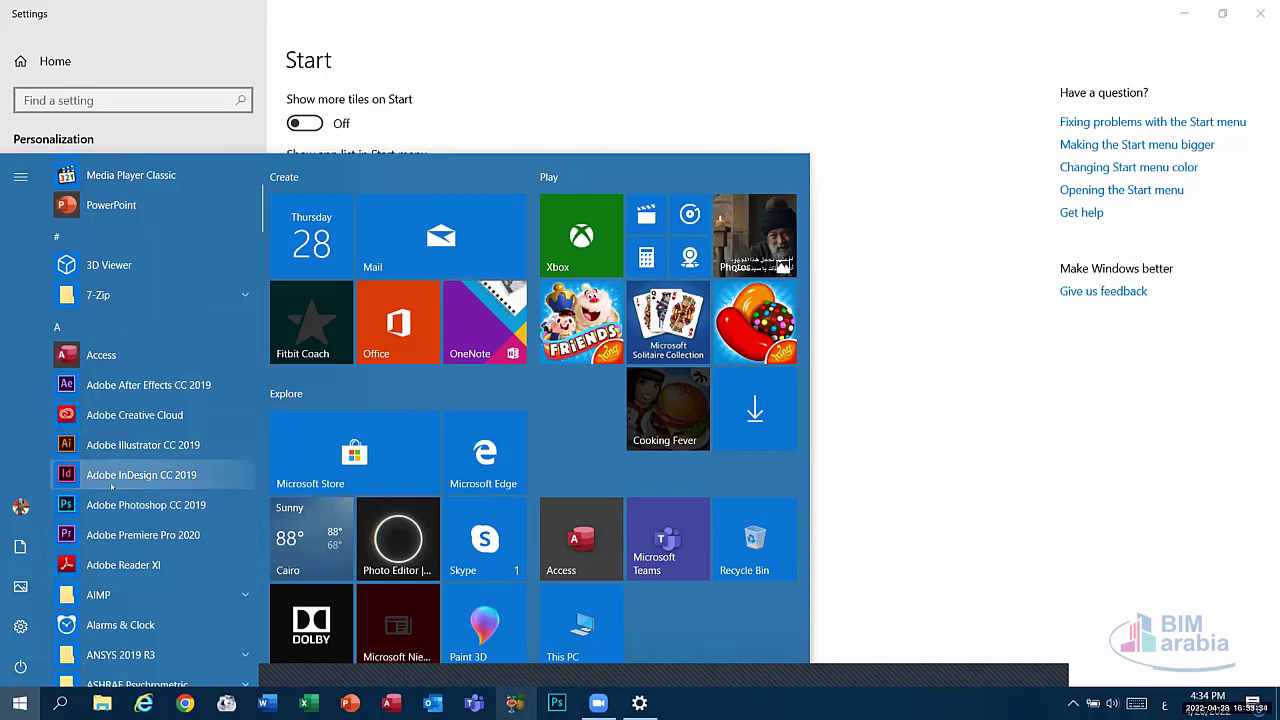
click(623, 34)
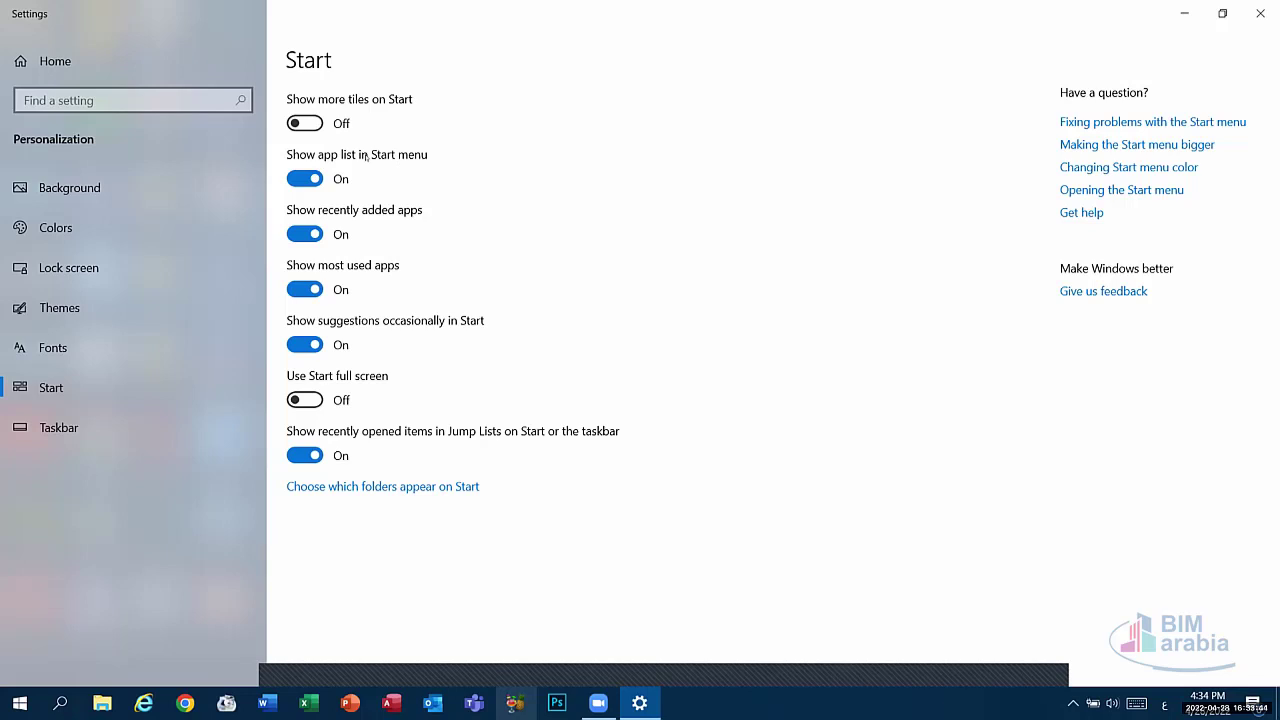
Step: Try turning off Show app list in Start menu, check the Start menu, and turn the option on again
click(18, 702)
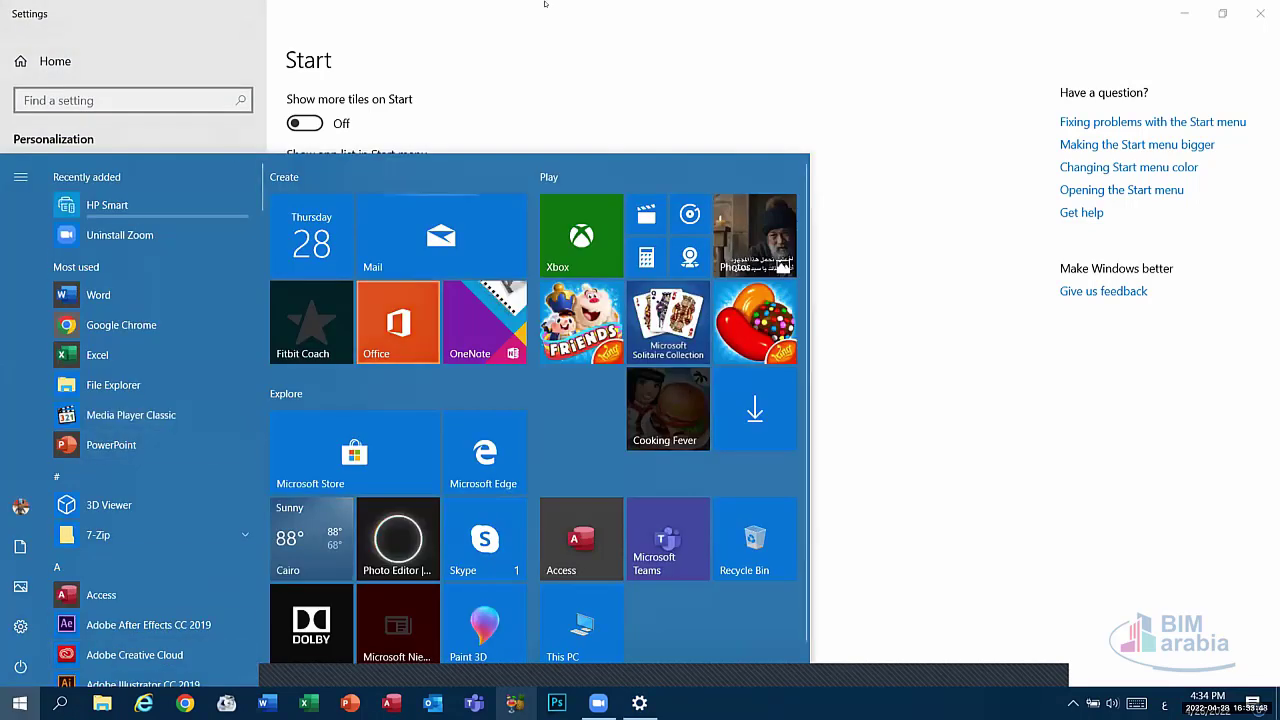
click(545, 4)
click(314, 177)
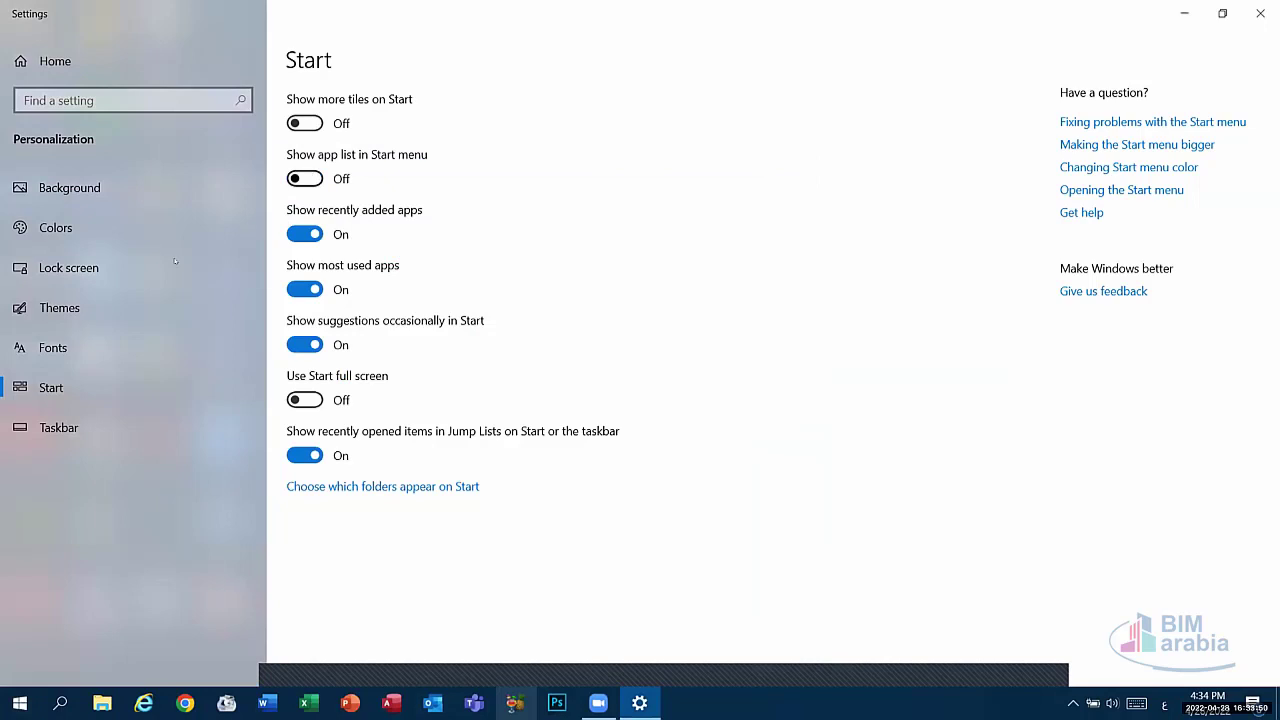
click(18, 702)
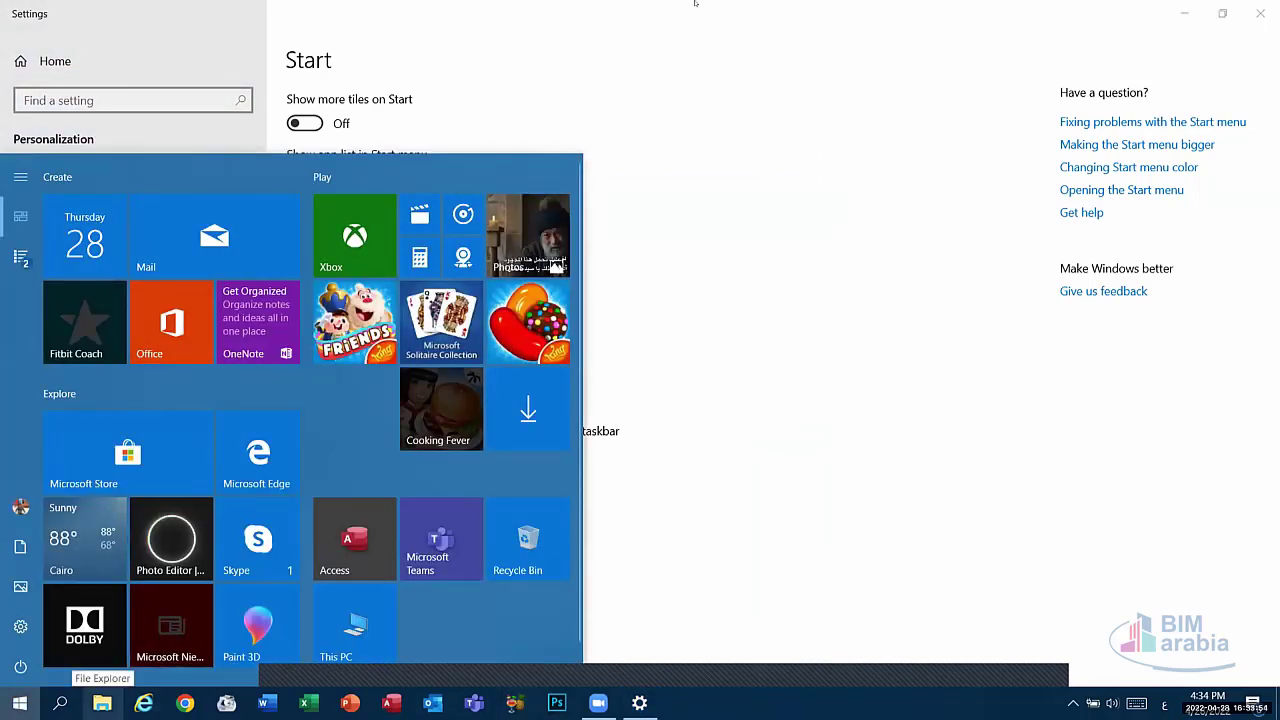
key(Escape)
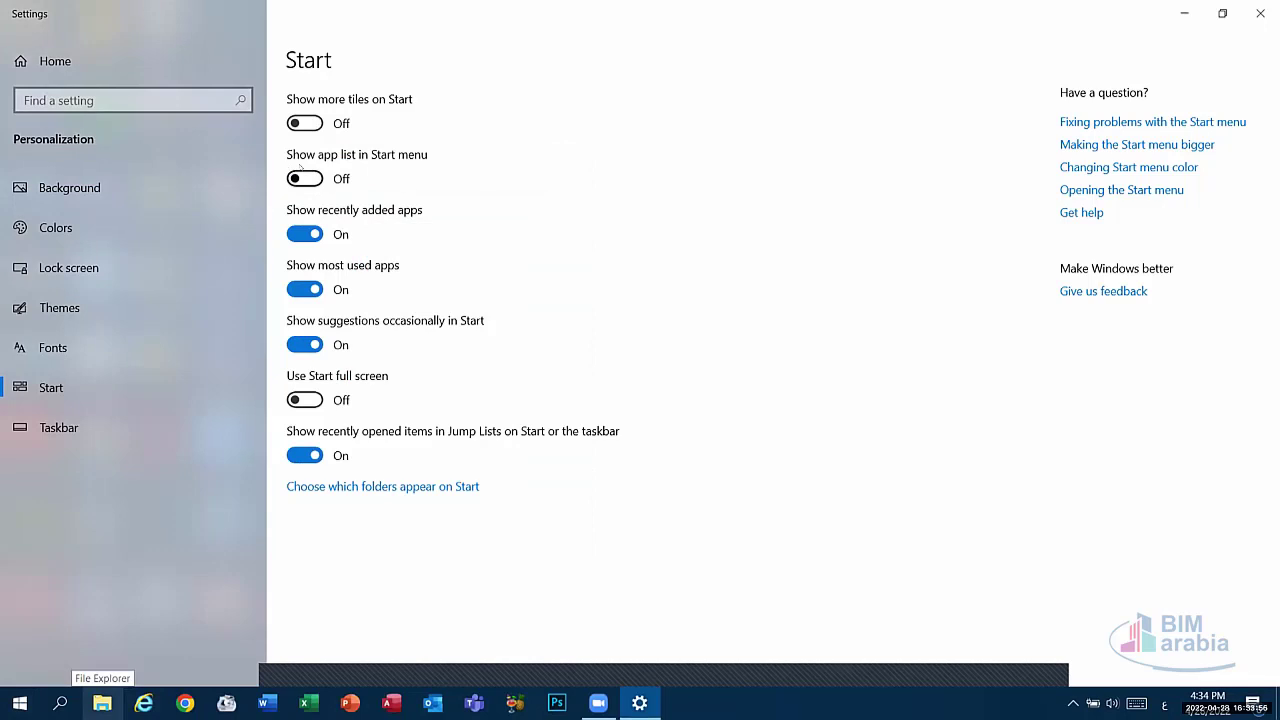
click(304, 176)
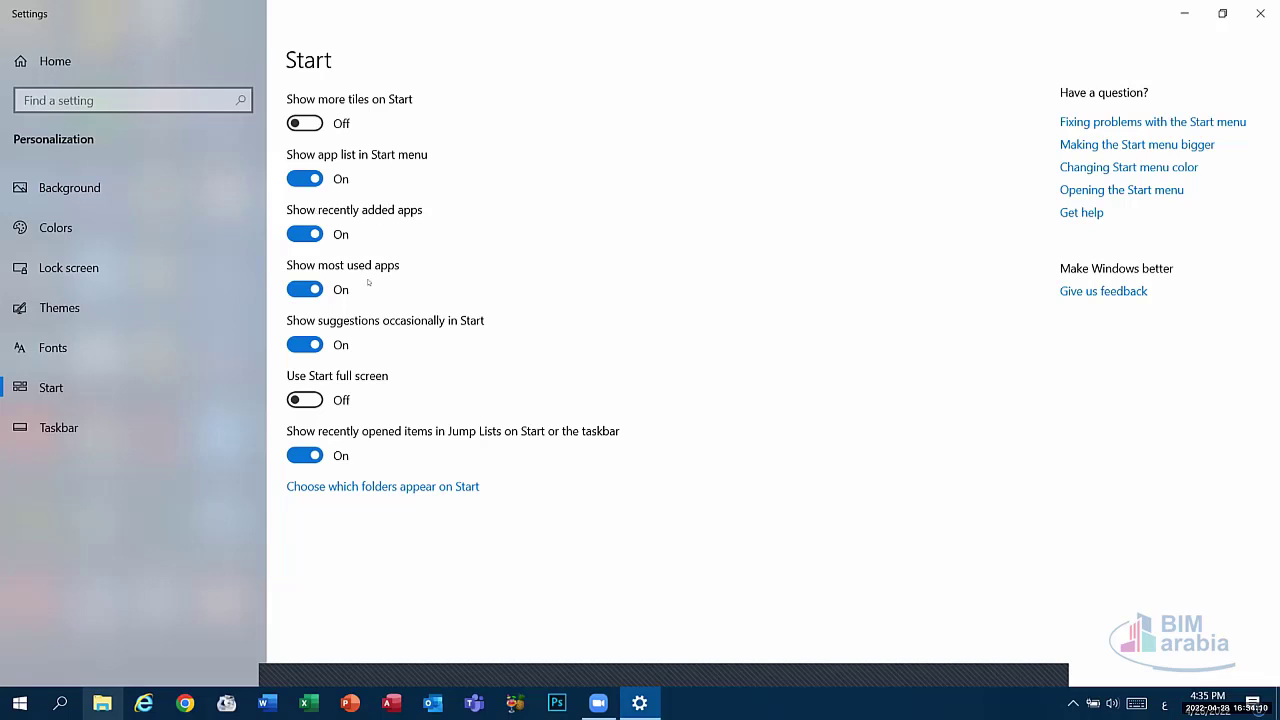
Step: Examine the Recently added and Most used sections in the Start menu against the matching Start settings
click(19, 703)
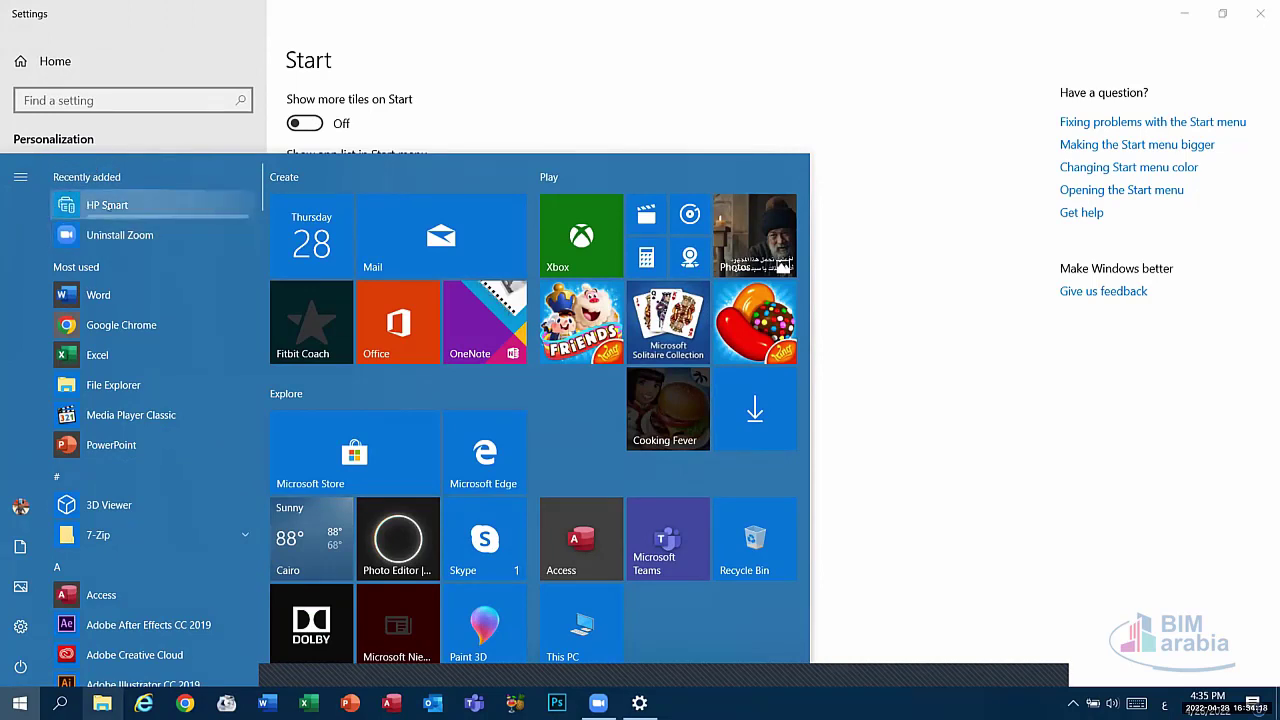
key(Escape)
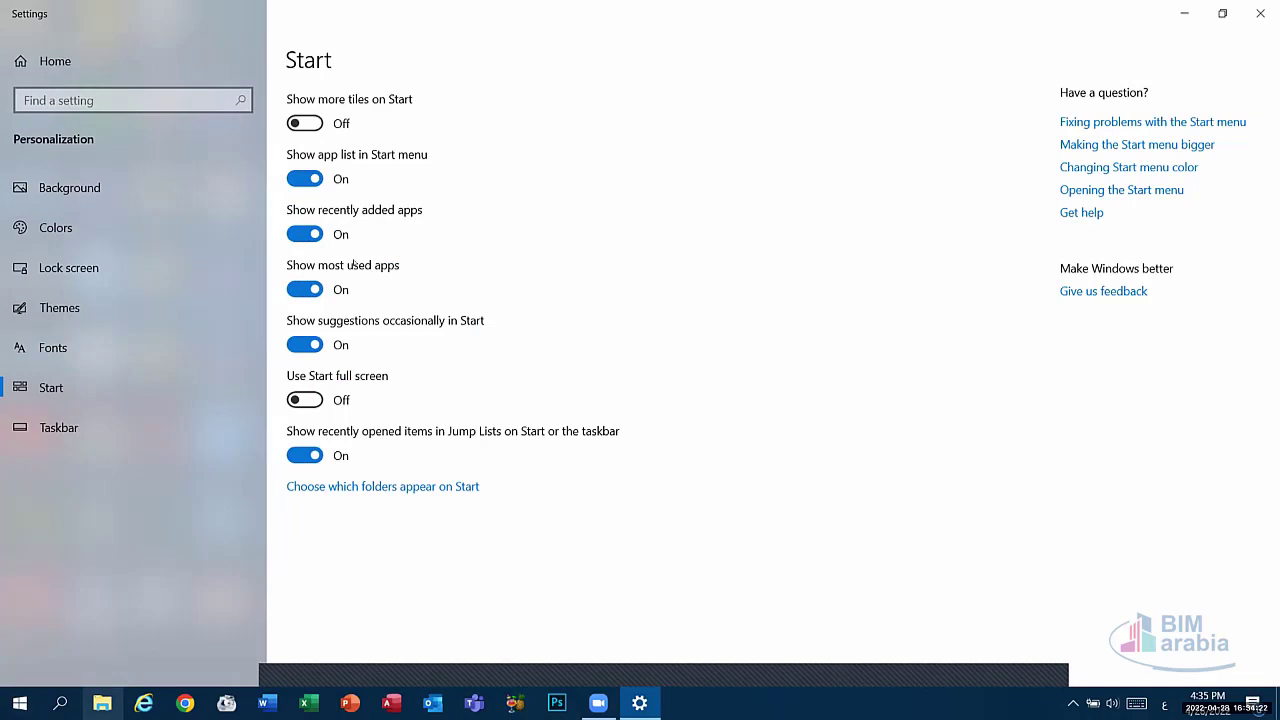
click(20, 703)
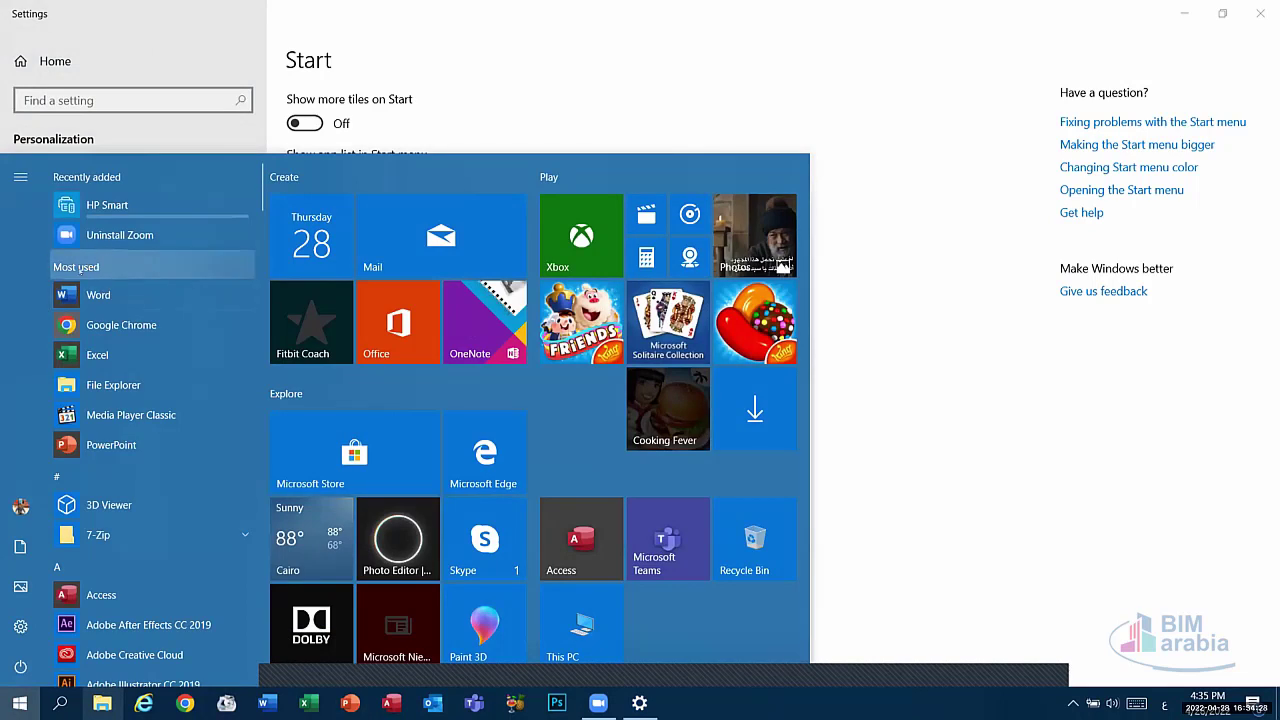
click(505, 30)
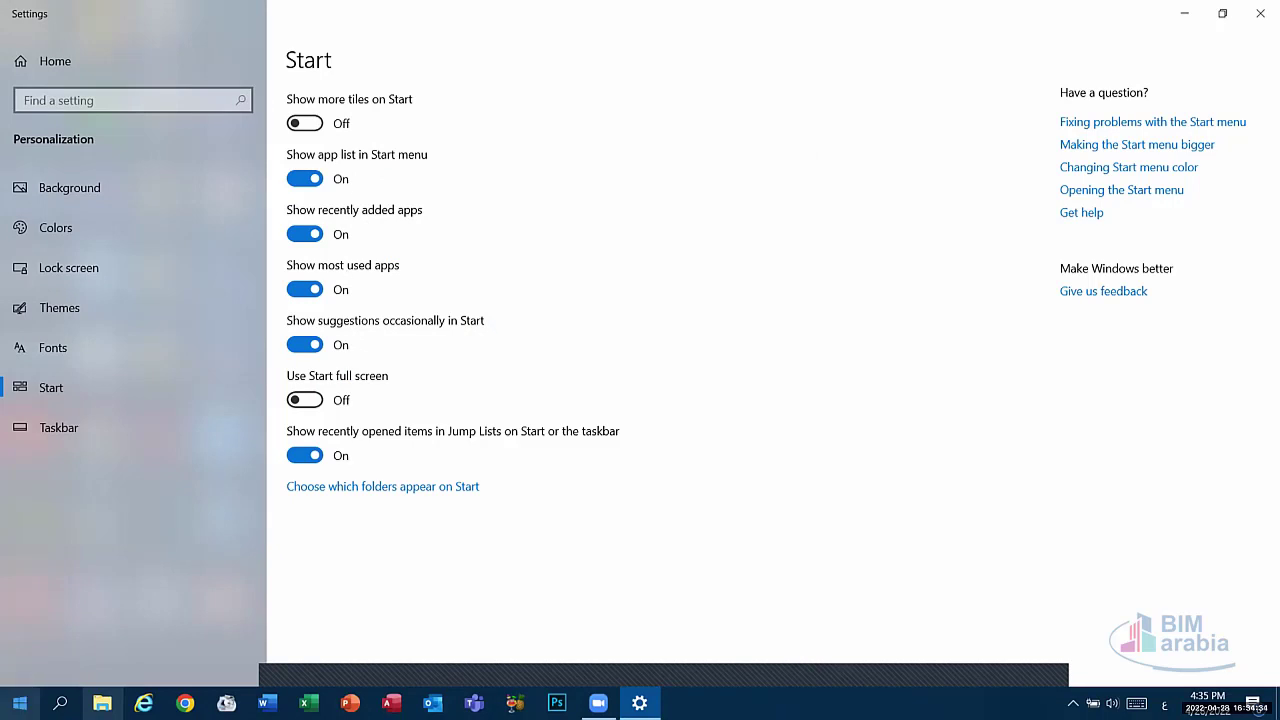
click(20, 703)
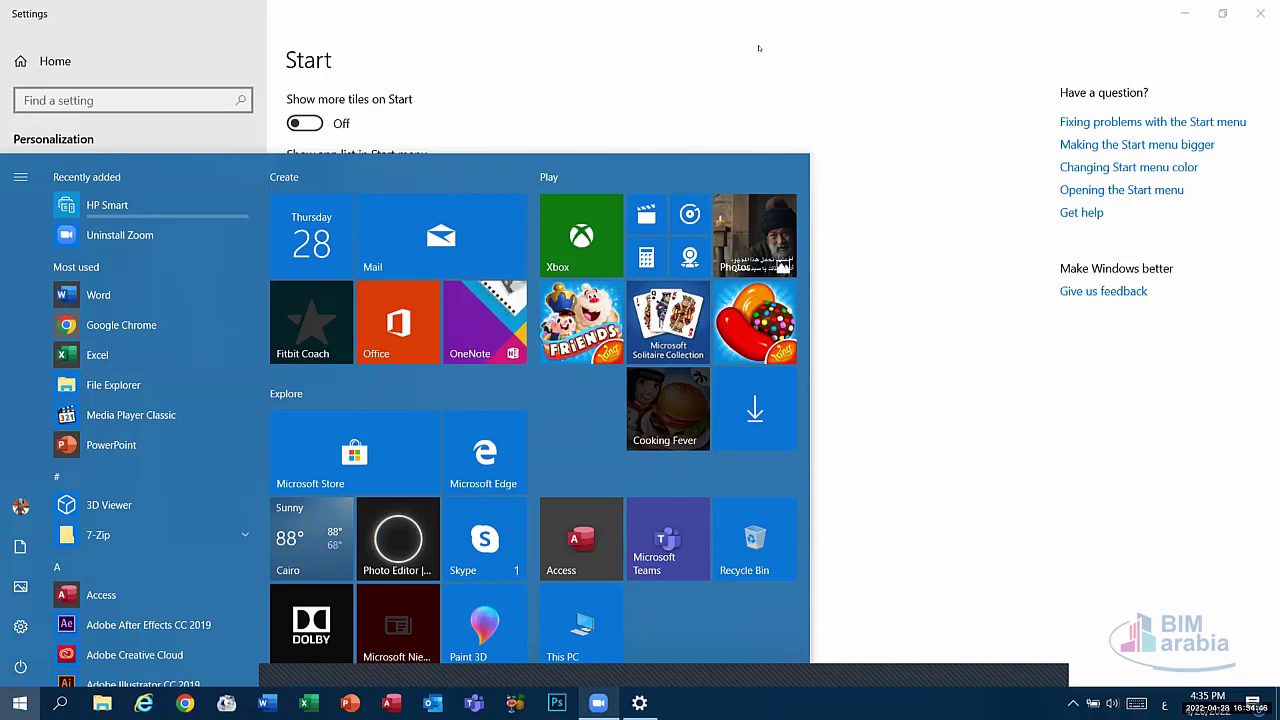
click(758, 42)
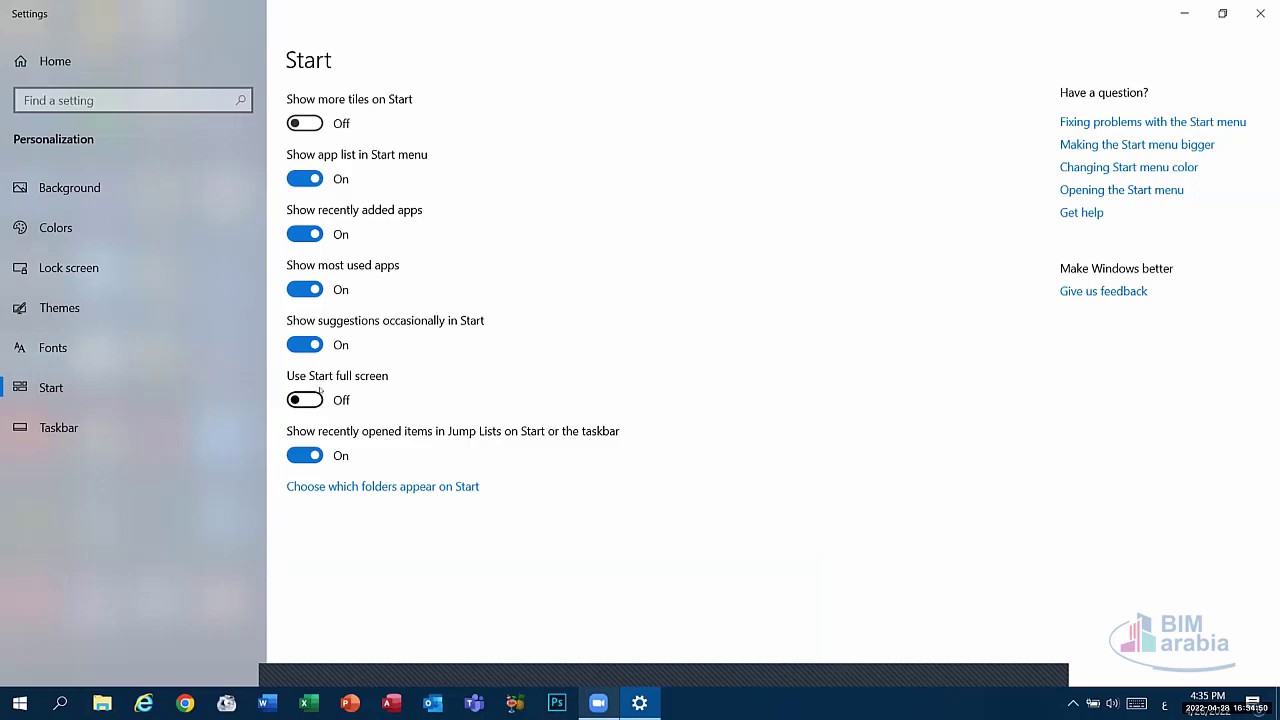
Step: Try the Use Start full screen option, view the Start menu with it, and turn it off again
click(366, 388)
click(19, 703)
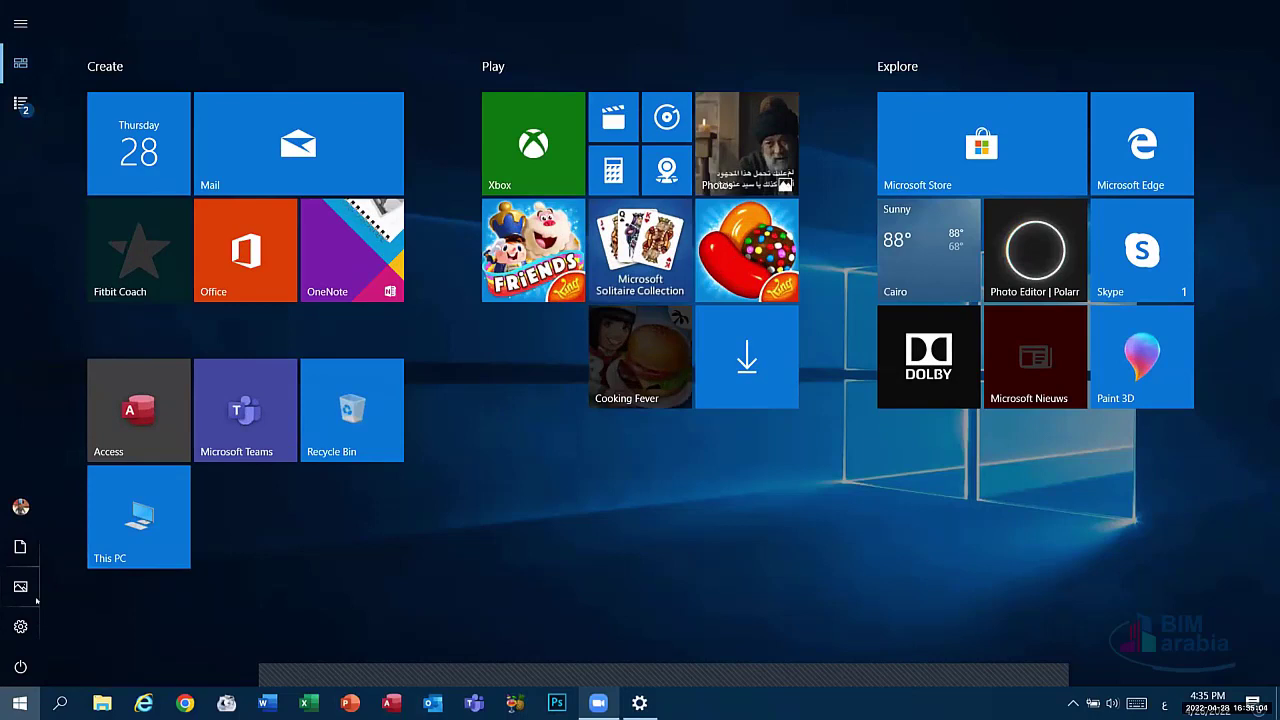
click(19, 703)
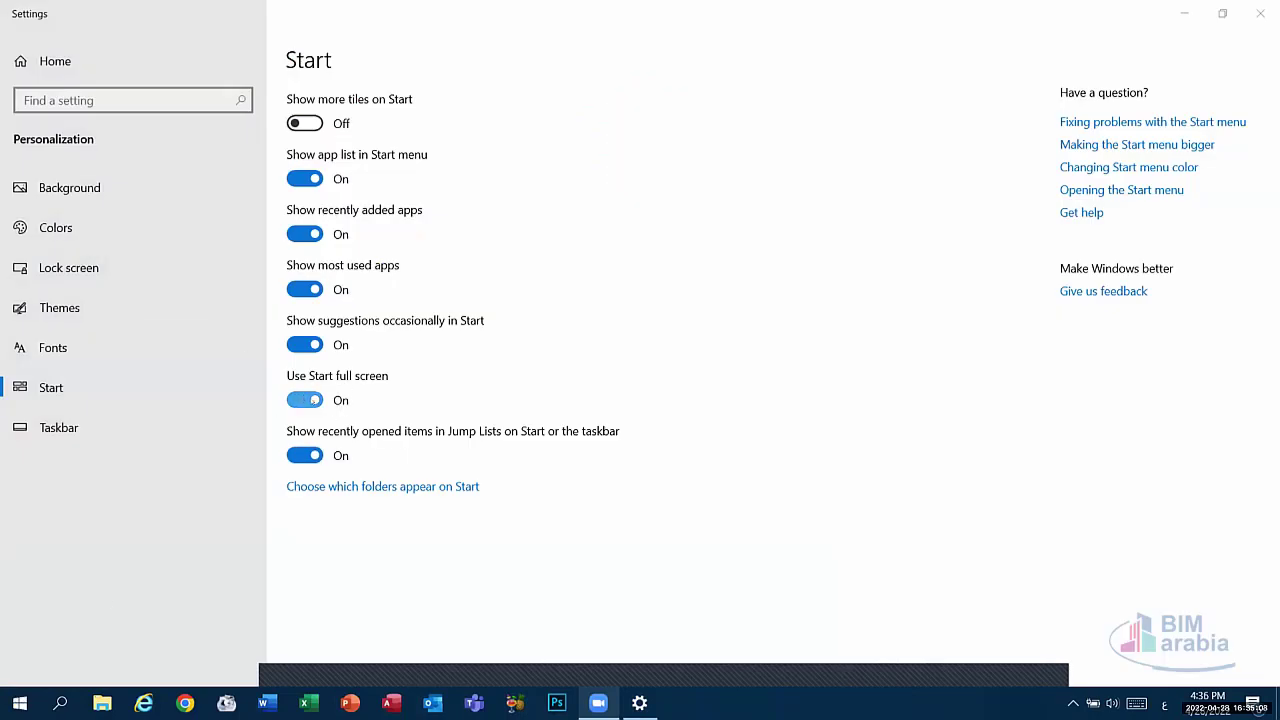
click(19, 703)
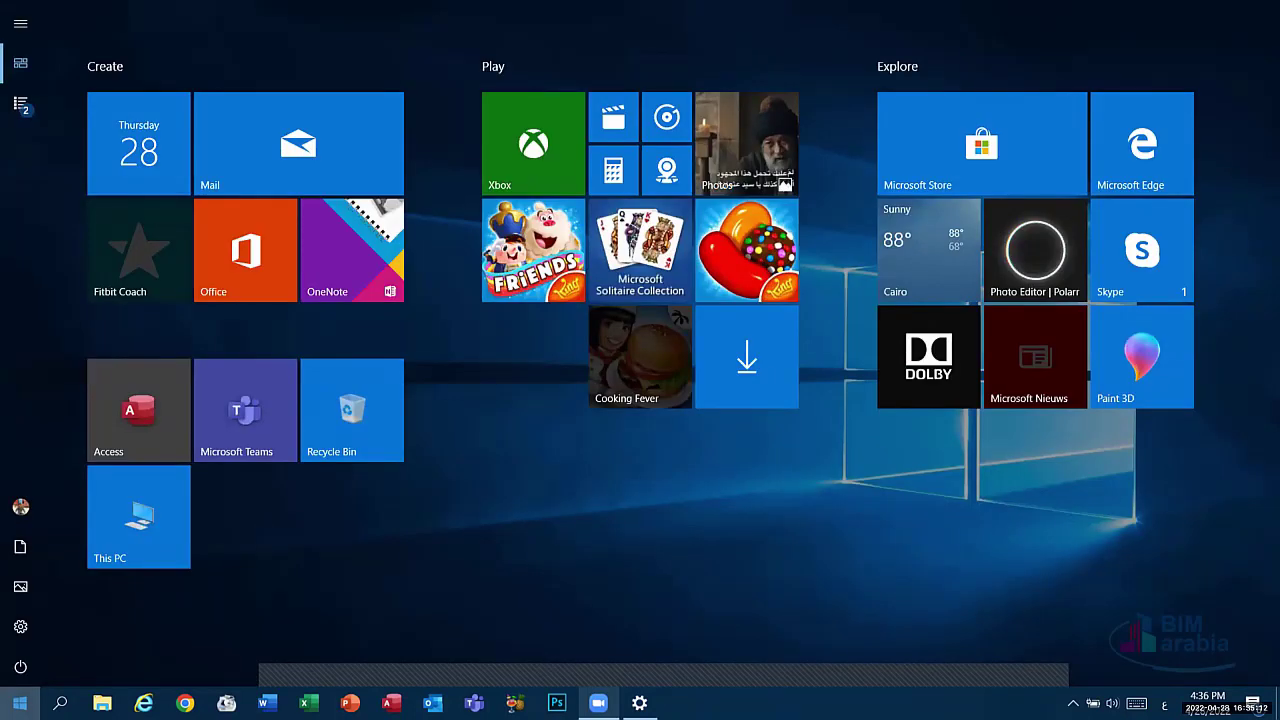
key(Escape)
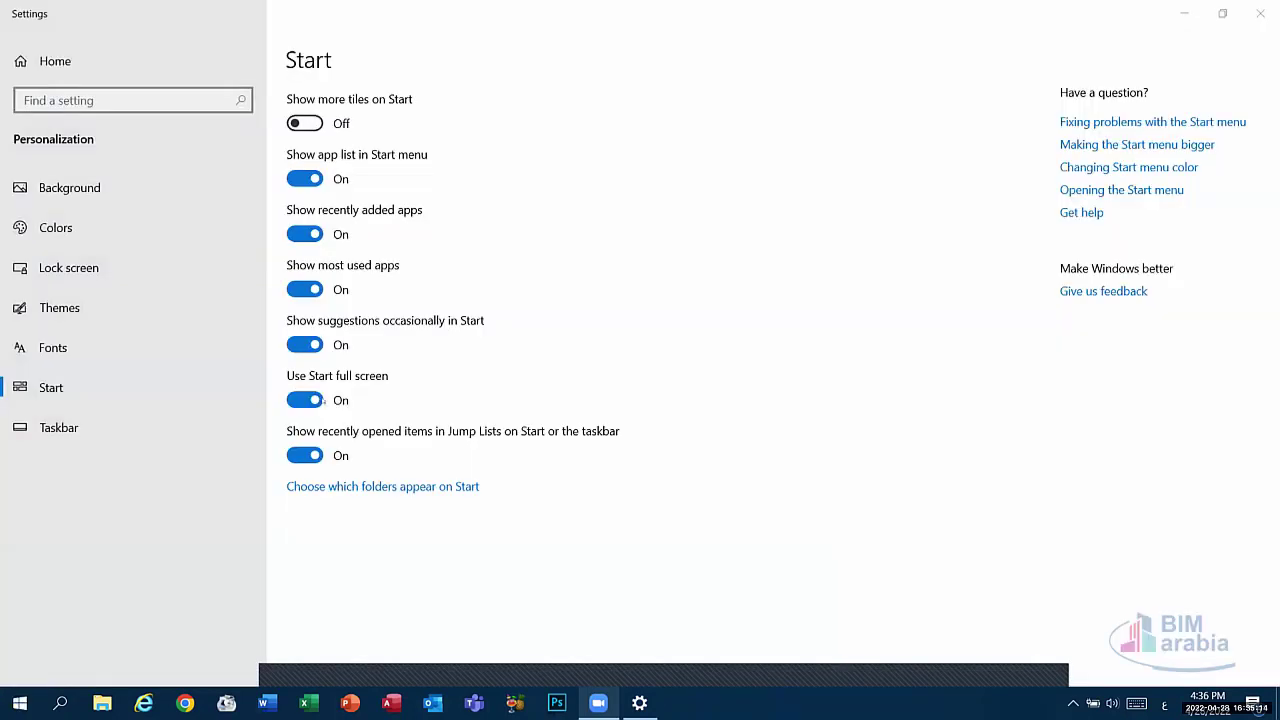
click(304, 400)
click(4, 703)
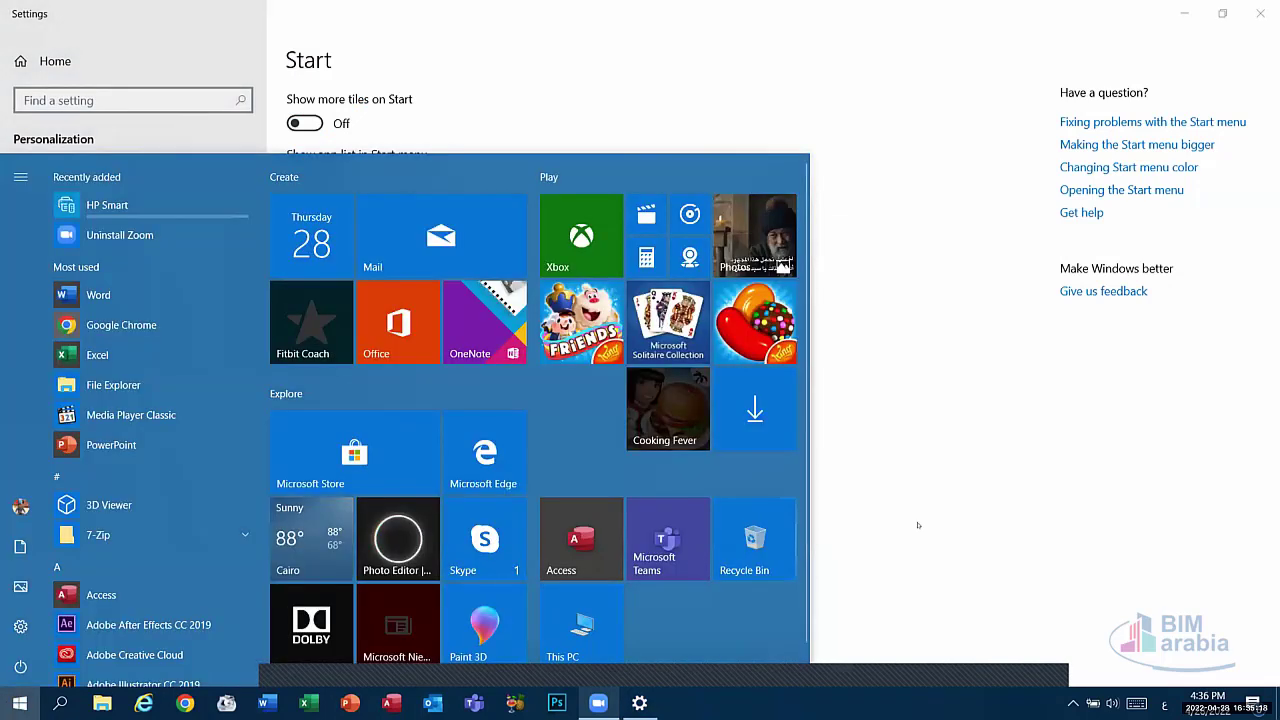
click(919, 520)
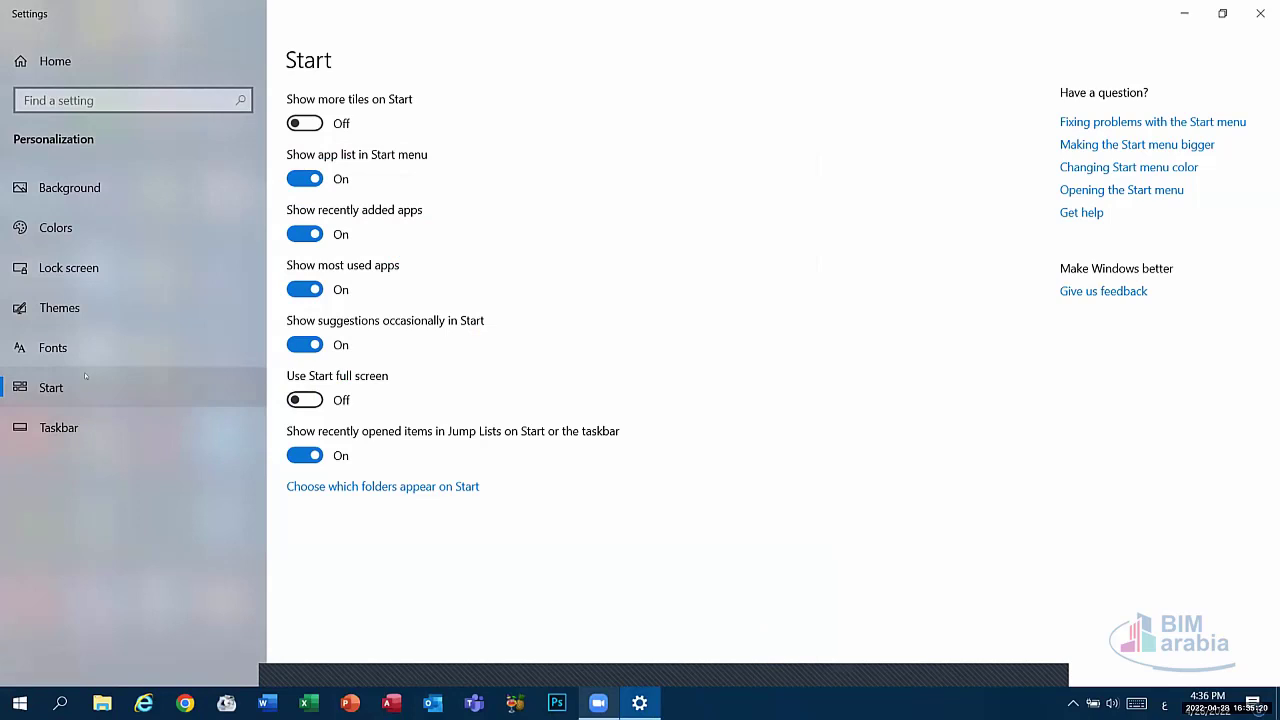
Step: Turn off Lock the taskbar in the Taskbar settings, and move the taskbar away from the bottom screen edge and back
click(60, 427)
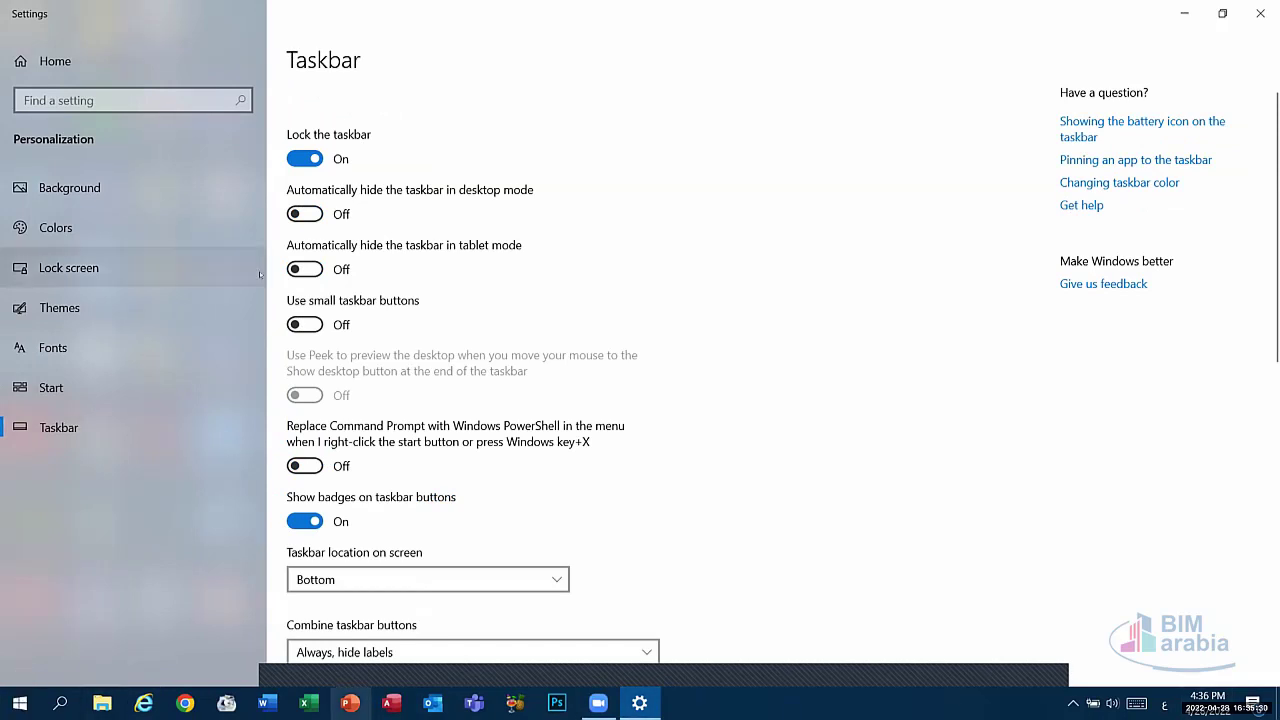
click(350, 703)
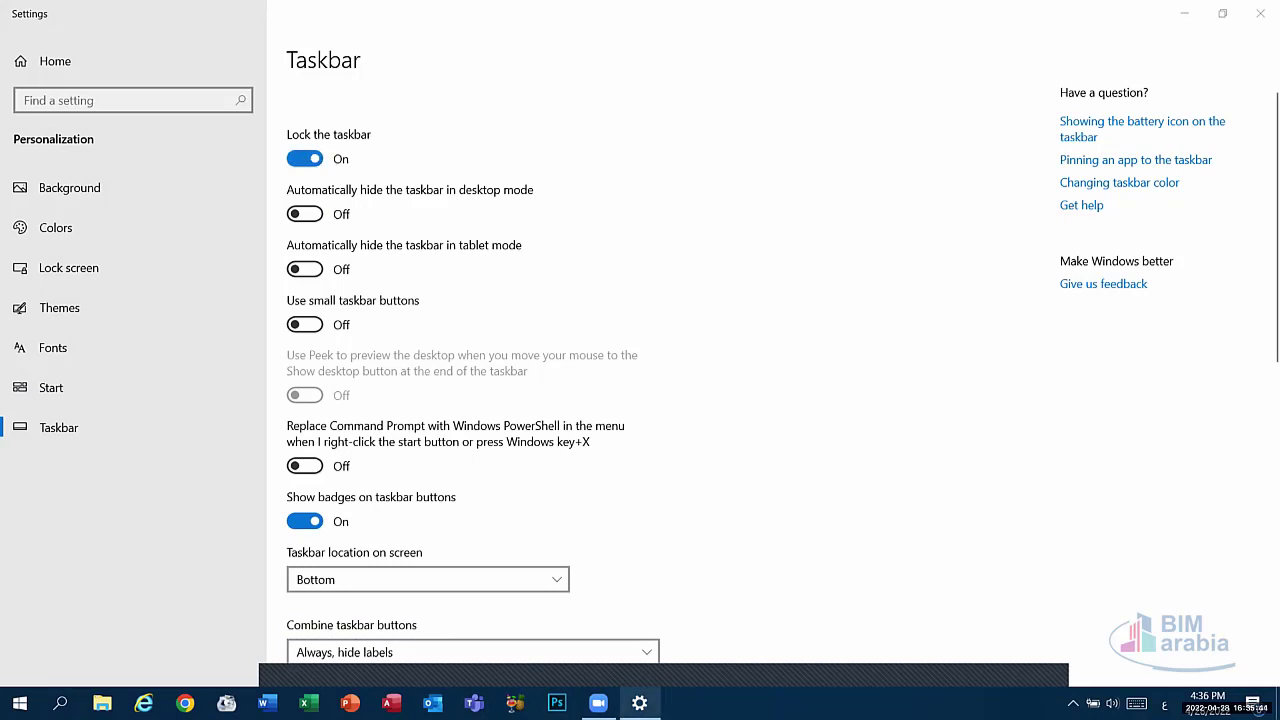
right_click(822, 703)
click(214, 36)
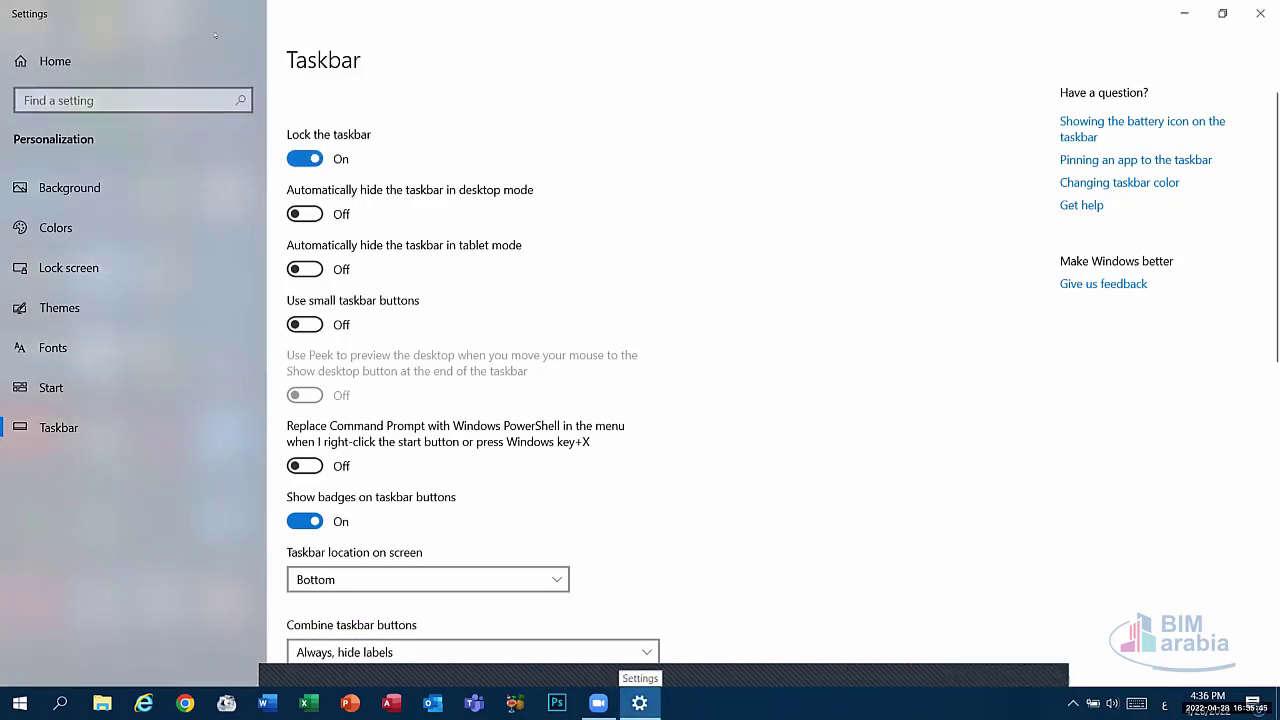
click(313, 161)
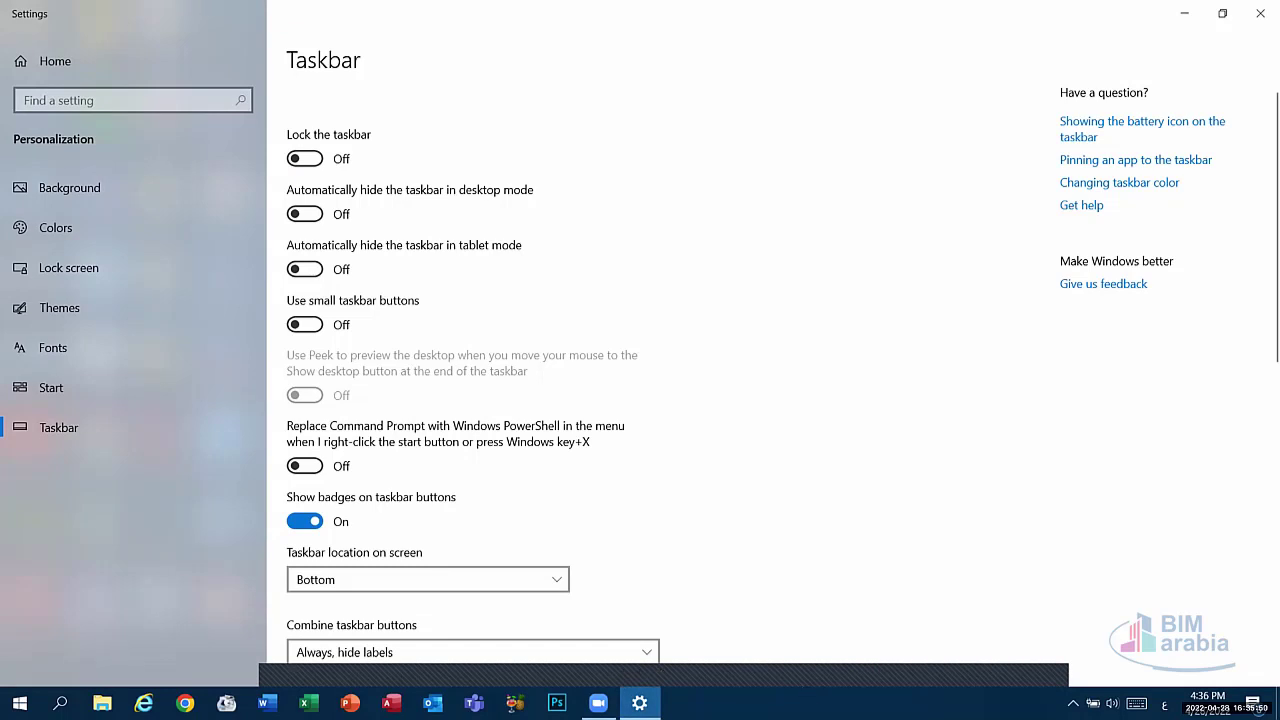
drag(814, 698, 619, 5)
drag(717, 8, 771, 706)
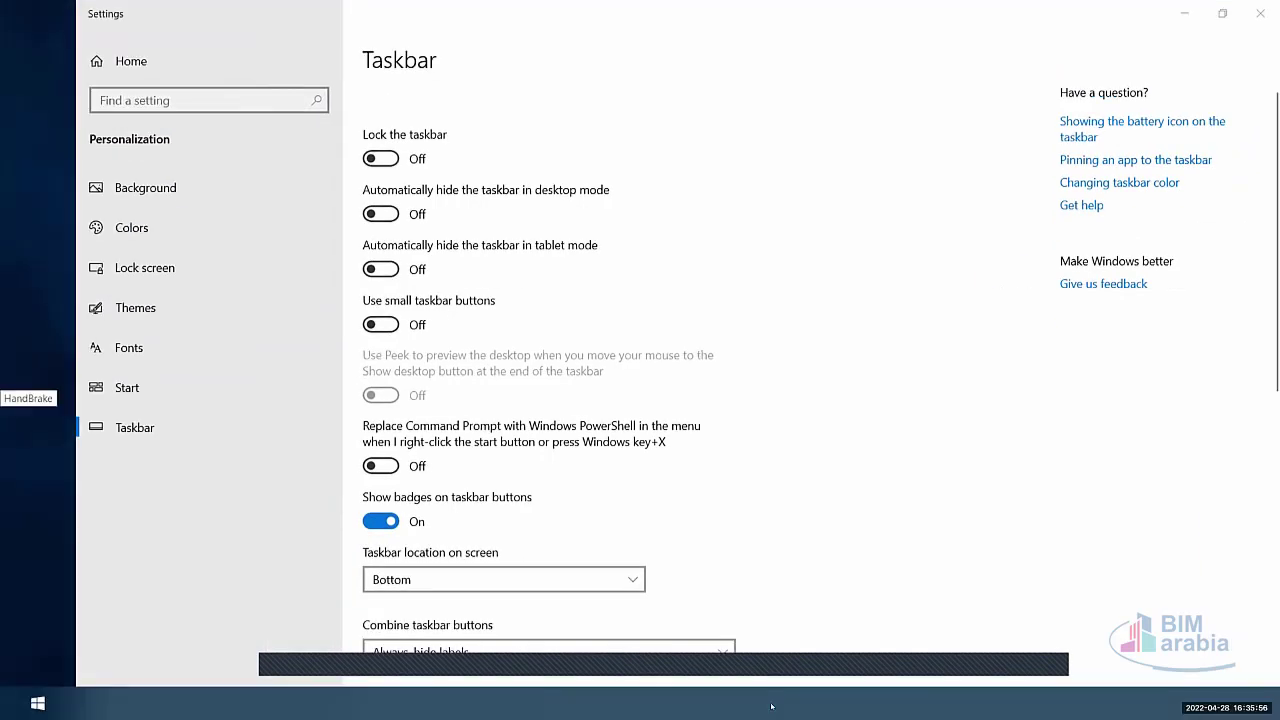
Step: Turn Lock the taskbar back on, and try automatically hiding the taskbar in desktop mode before turning that option off again
click(305, 158)
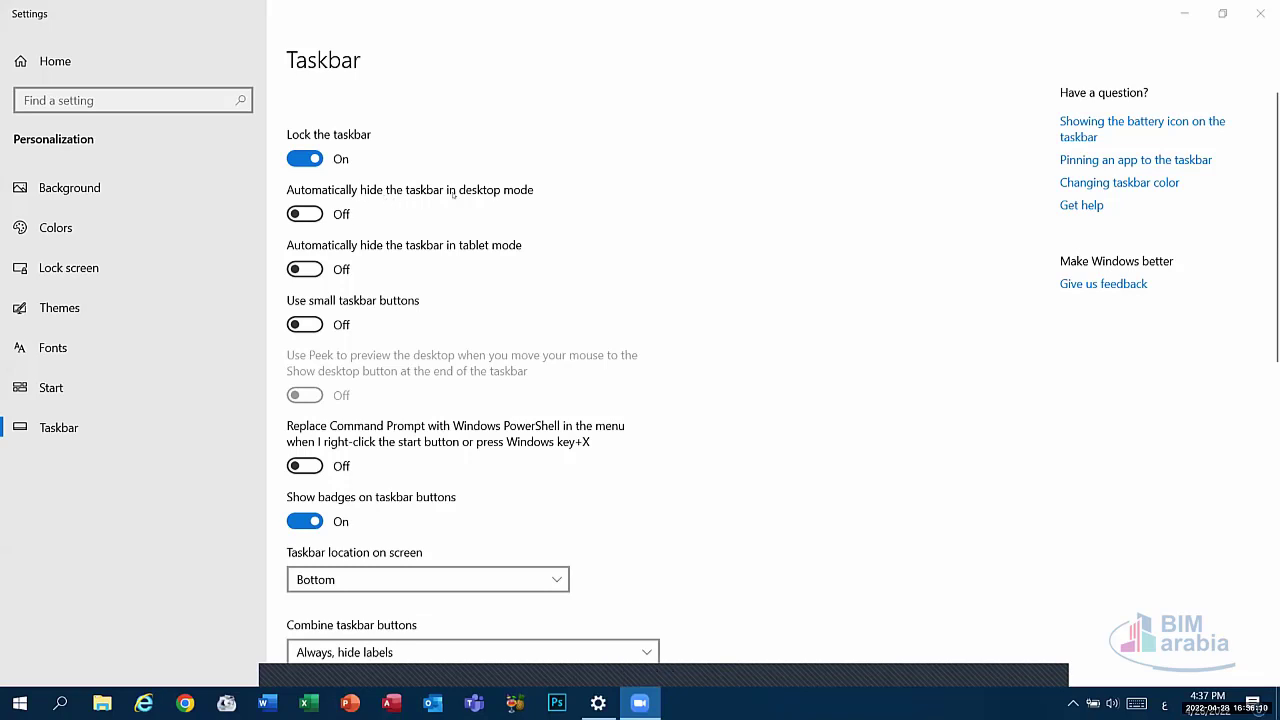
click(302, 214)
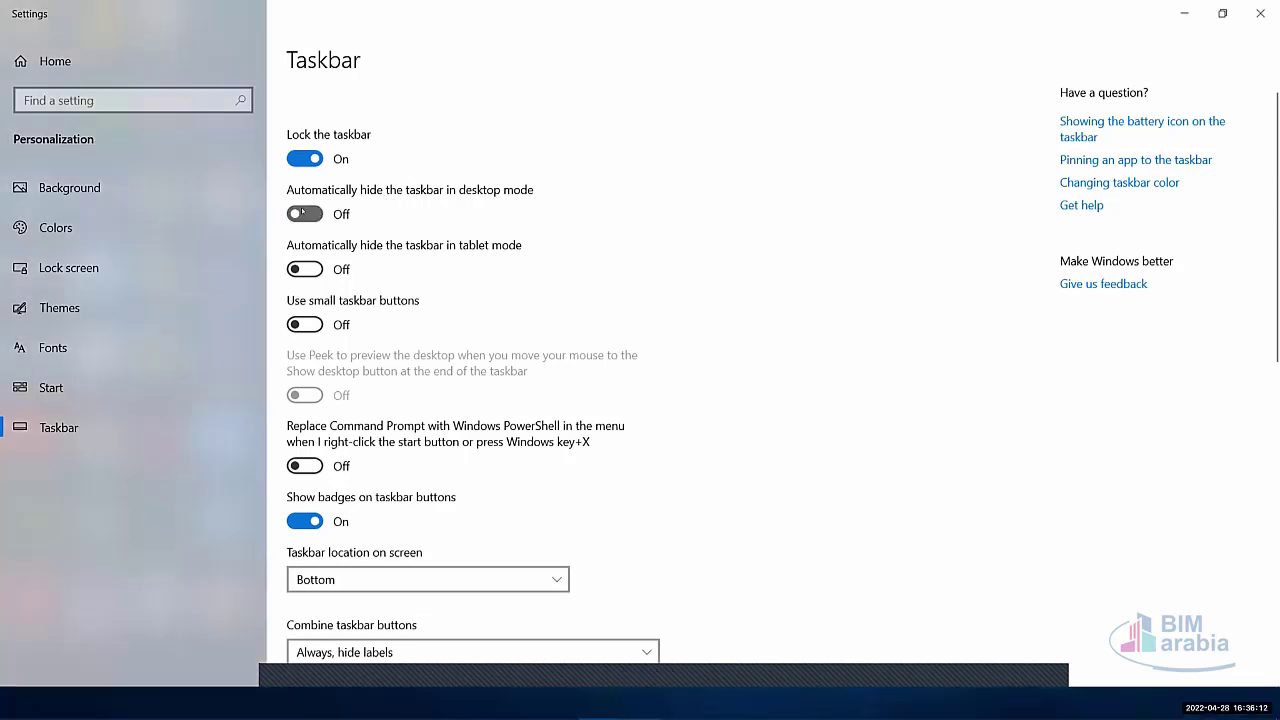
click(302, 213)
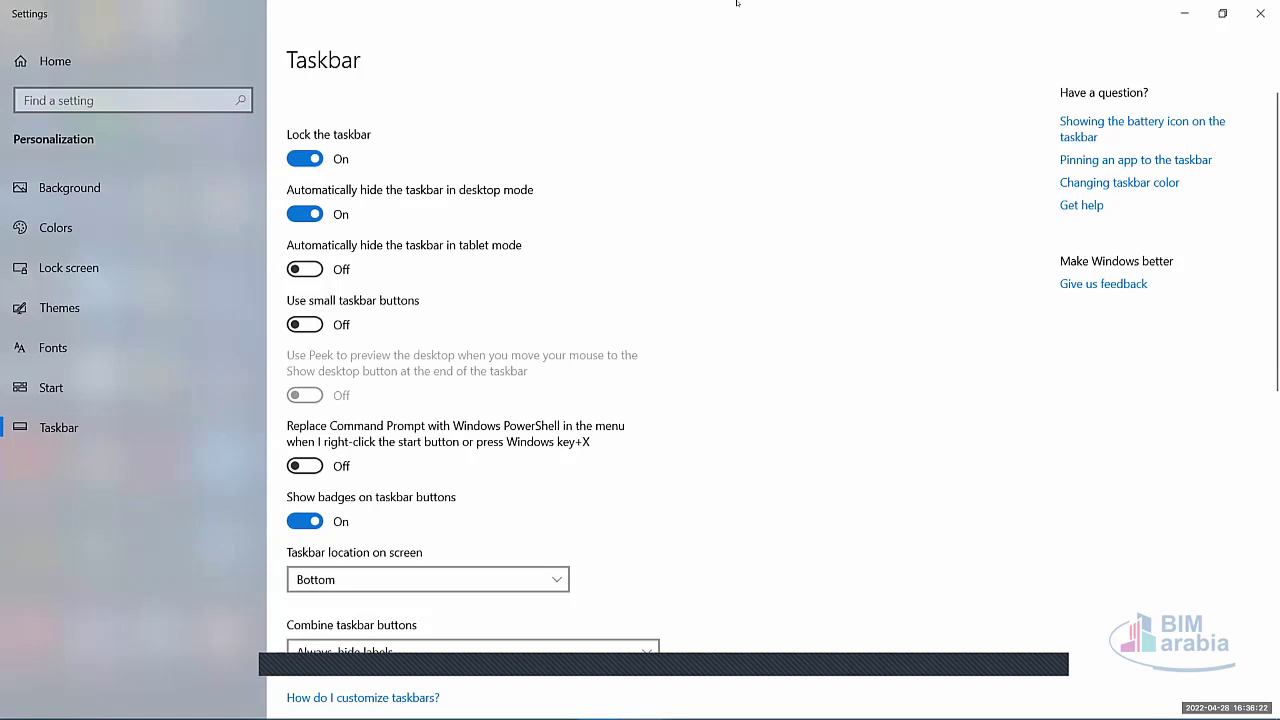
mouse_move(740, 718)
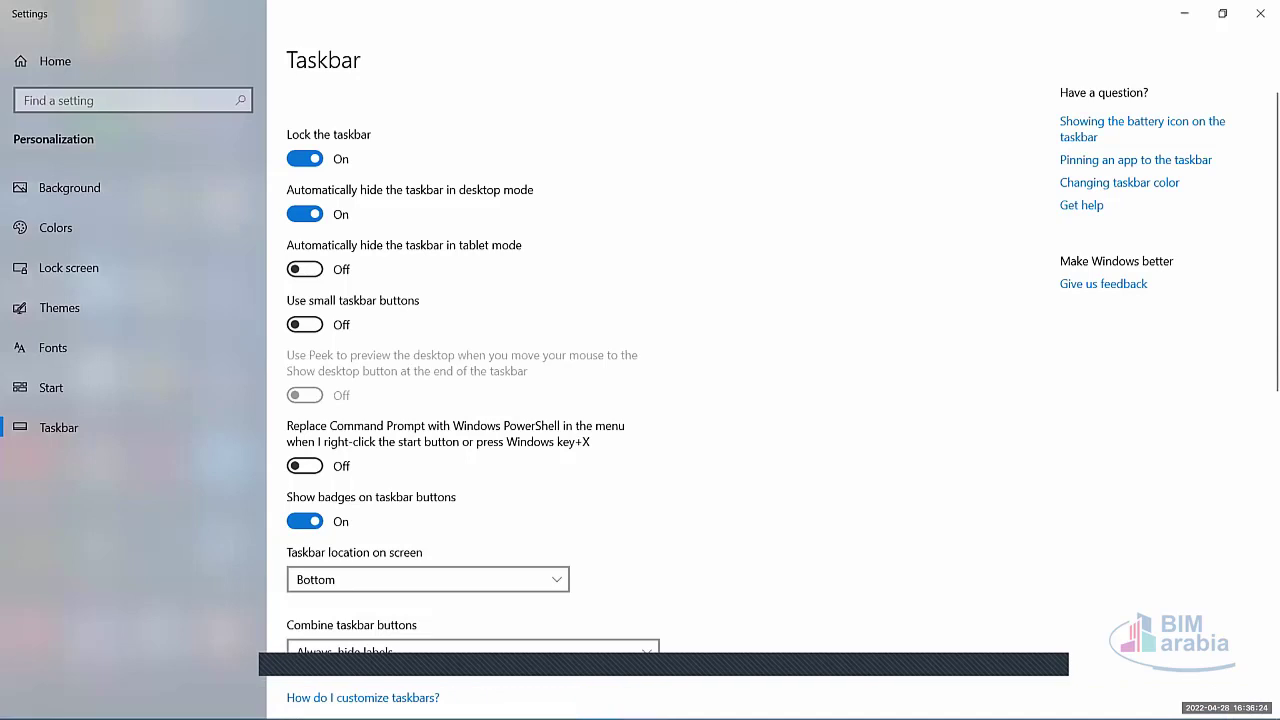
click(313, 215)
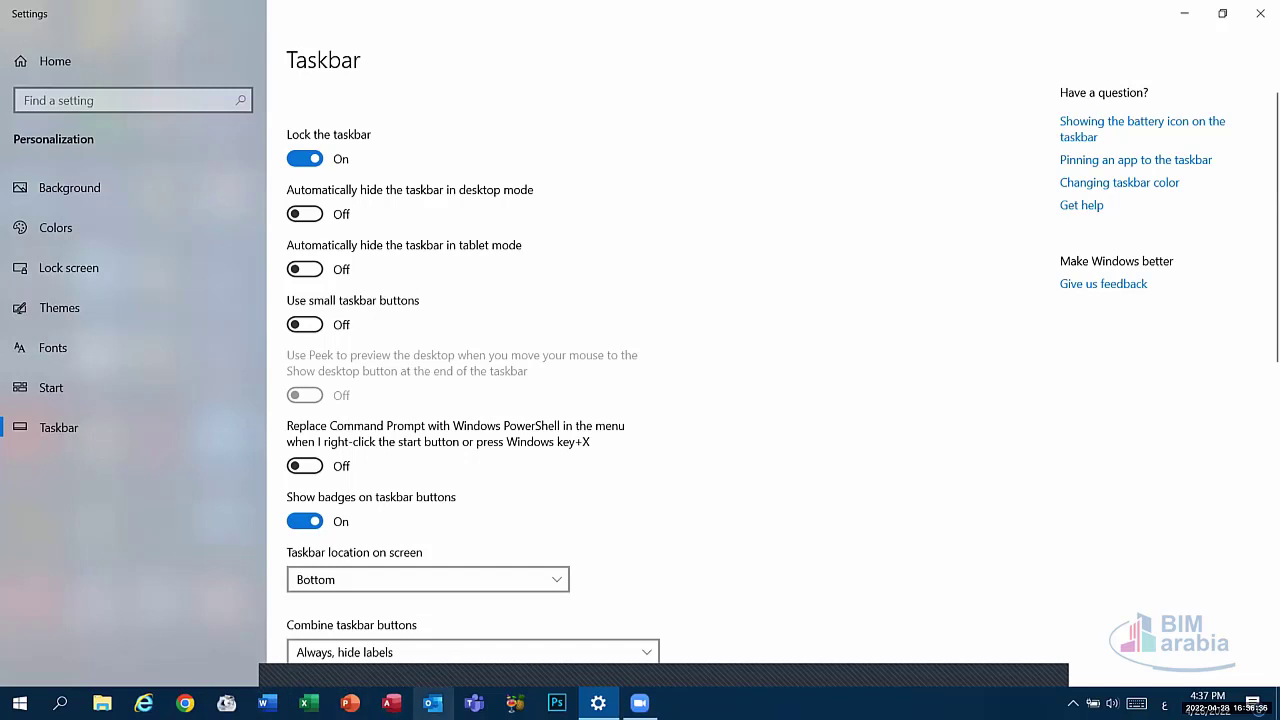
Step: Try the Use small taskbar buttons option and turn it off again
click(301, 324)
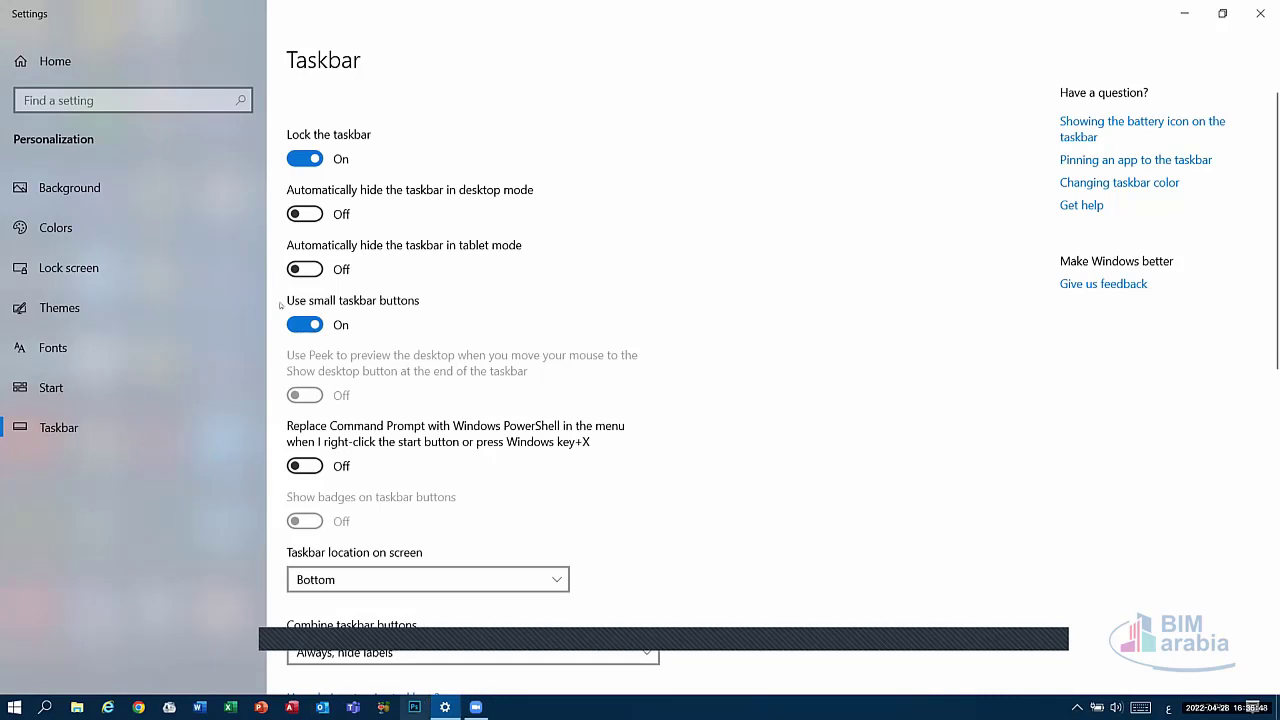
click(302, 325)
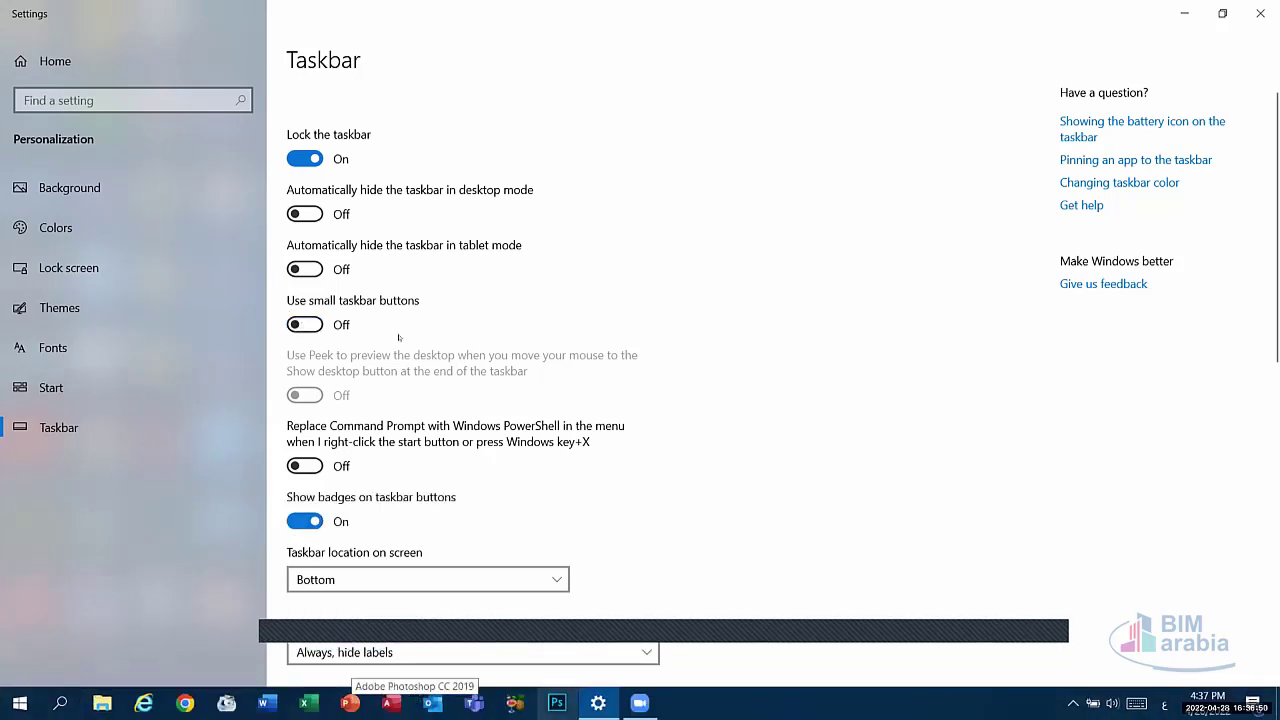
scroll(406, 370, down, 3)
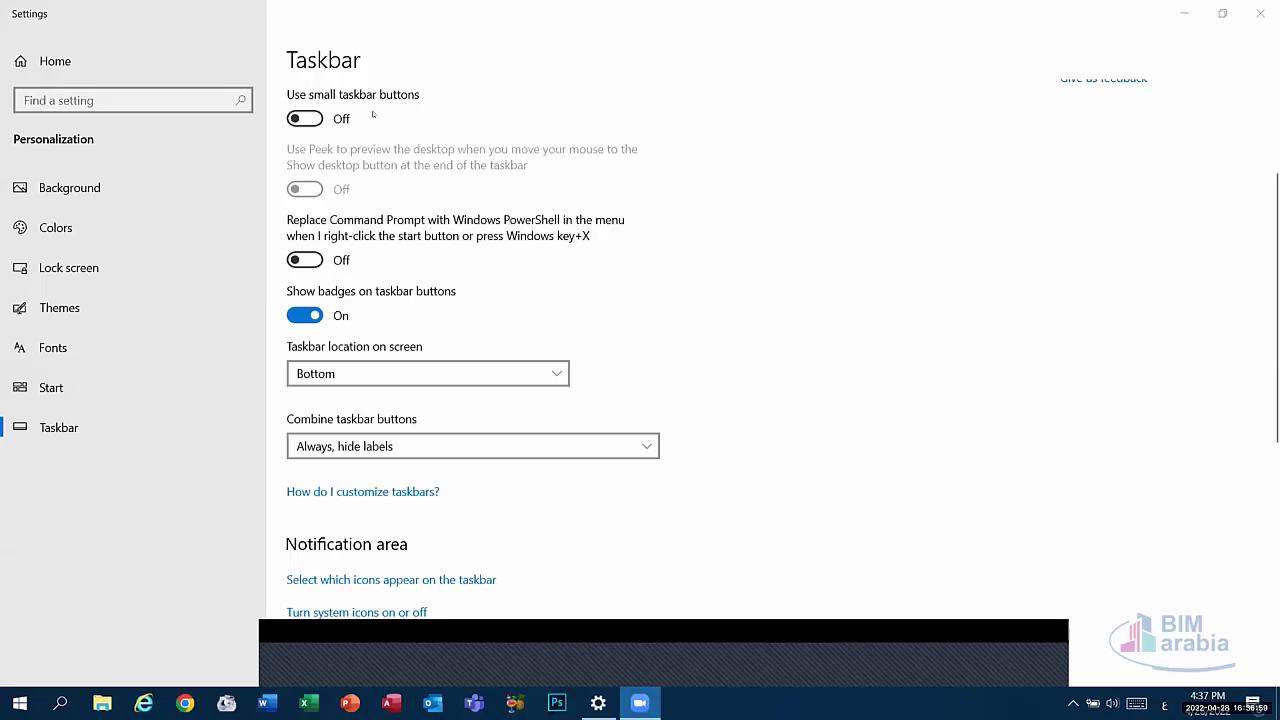
scroll(375, 113, up, 1)
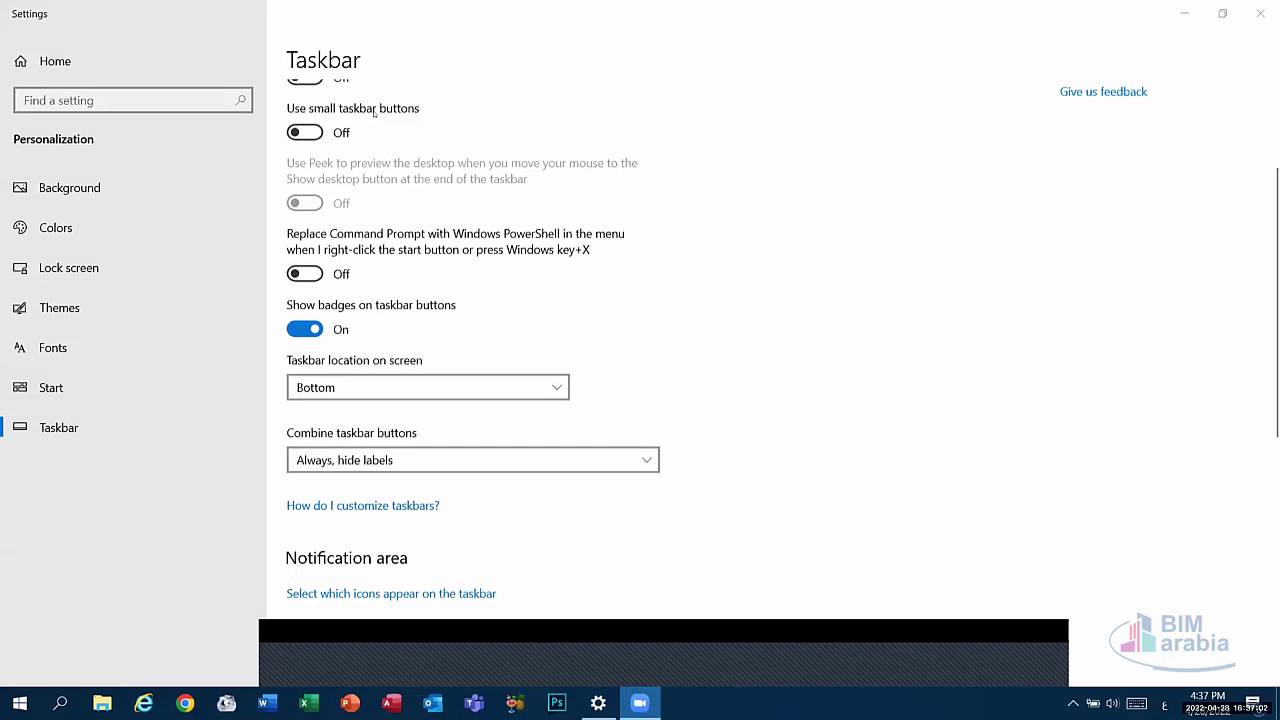
scroll(375, 113, up, 3)
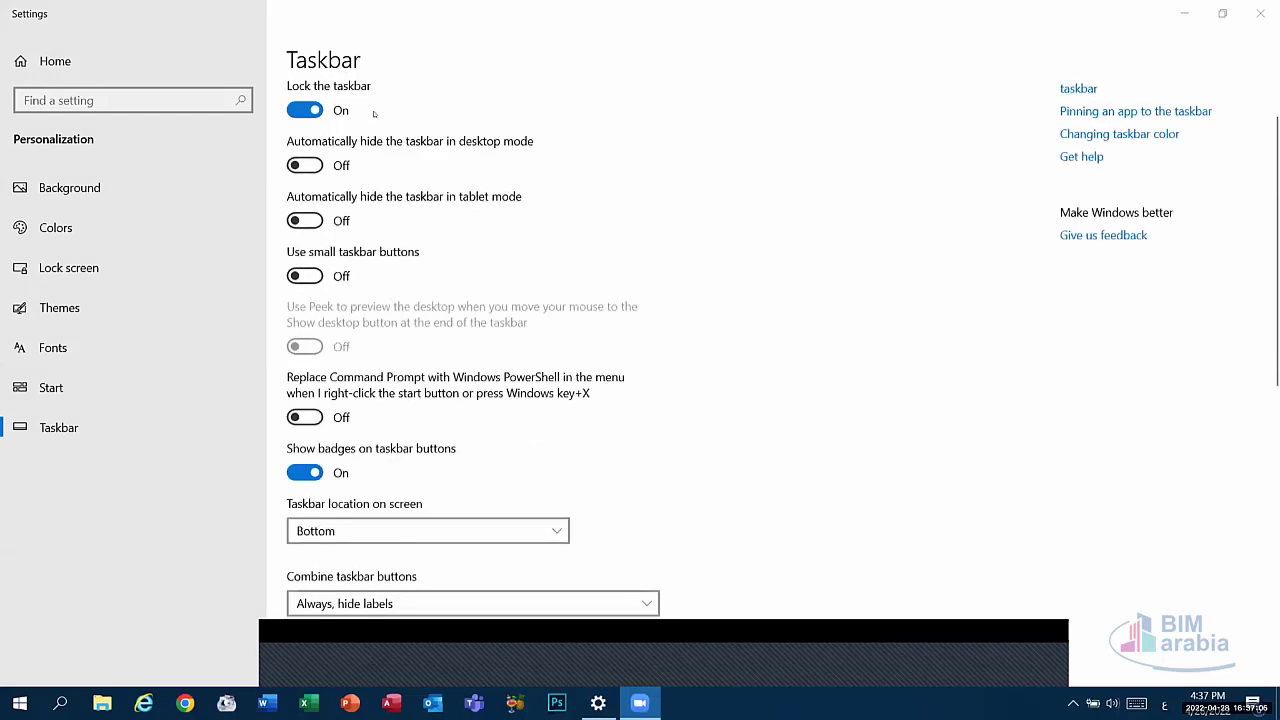
Step: Try the Left, Top and Right taskbar locations on screen, and set the location back to Bottom
scroll(312, 153, down, 3)
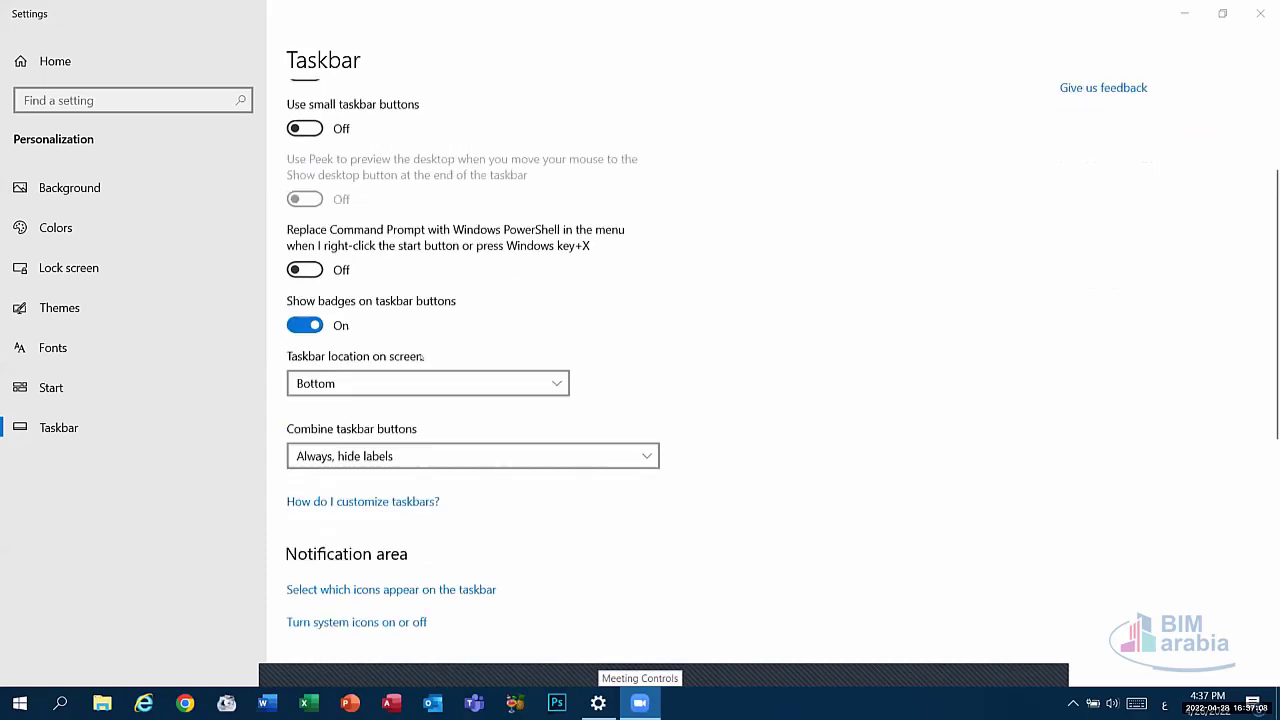
click(331, 374)
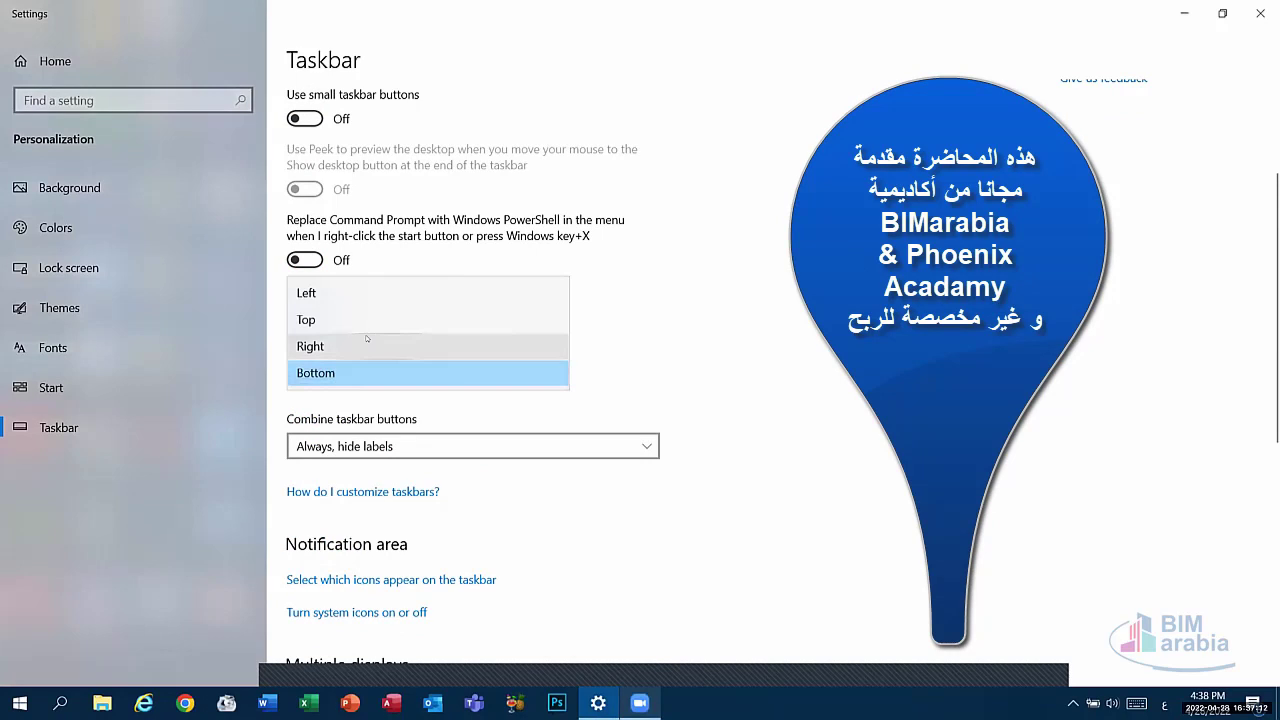
click(366, 299)
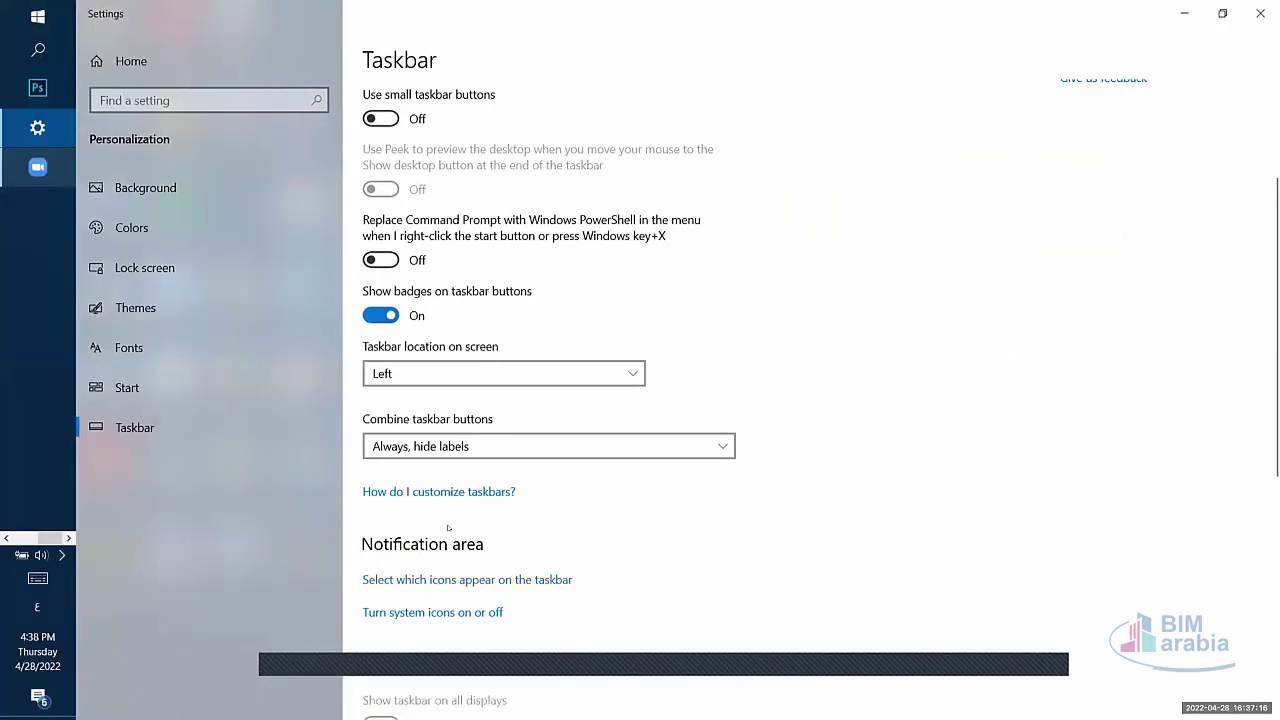
click(408, 373)
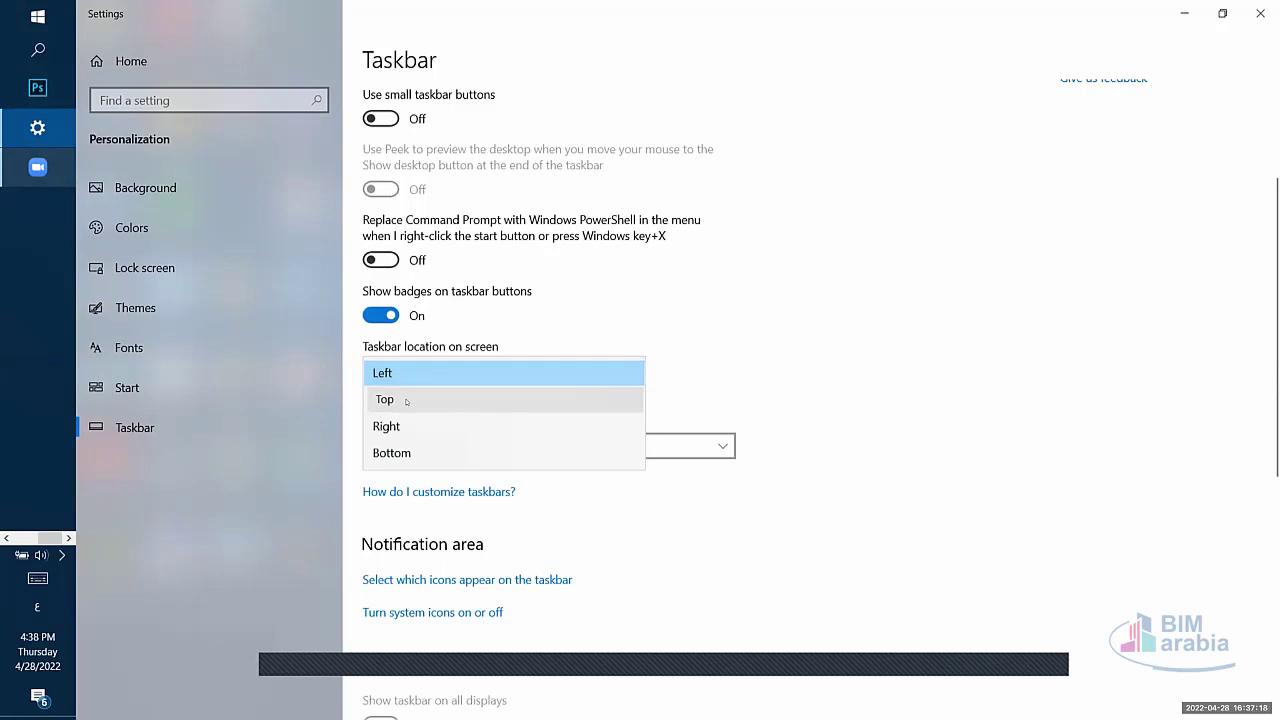
click(398, 399)
click(409, 398)
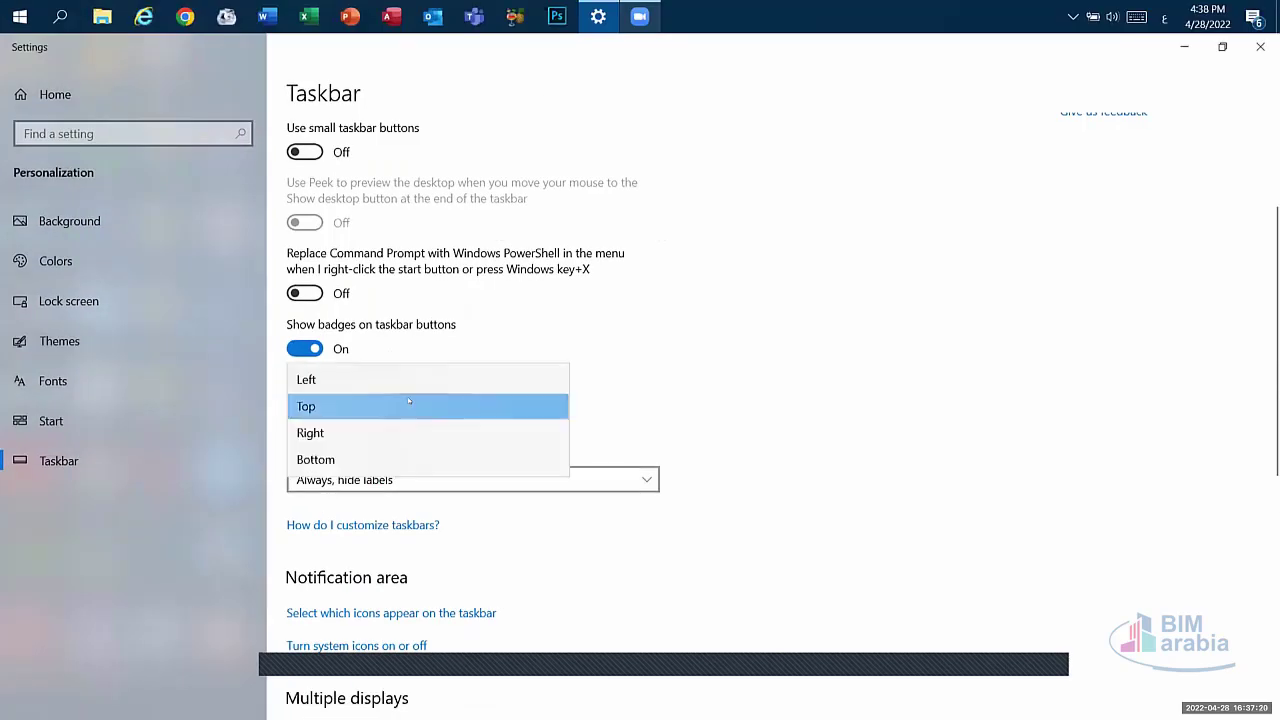
click(360, 433)
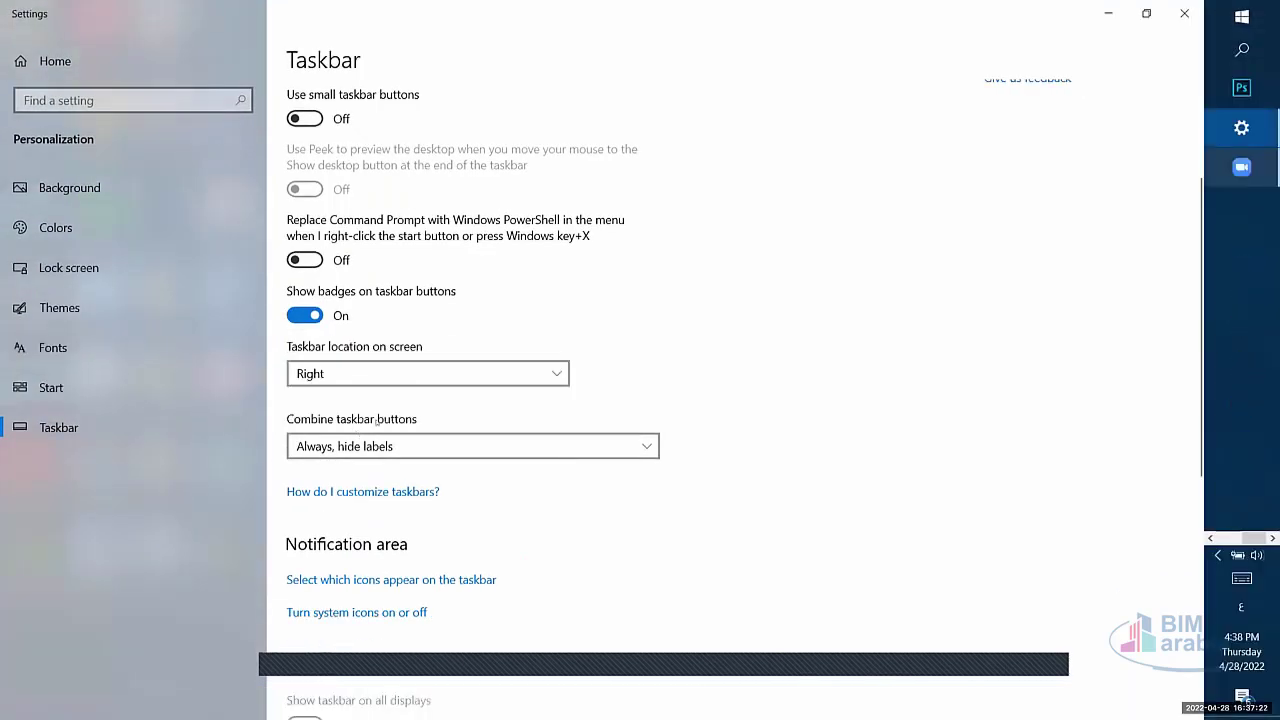
click(387, 380)
click(377, 395)
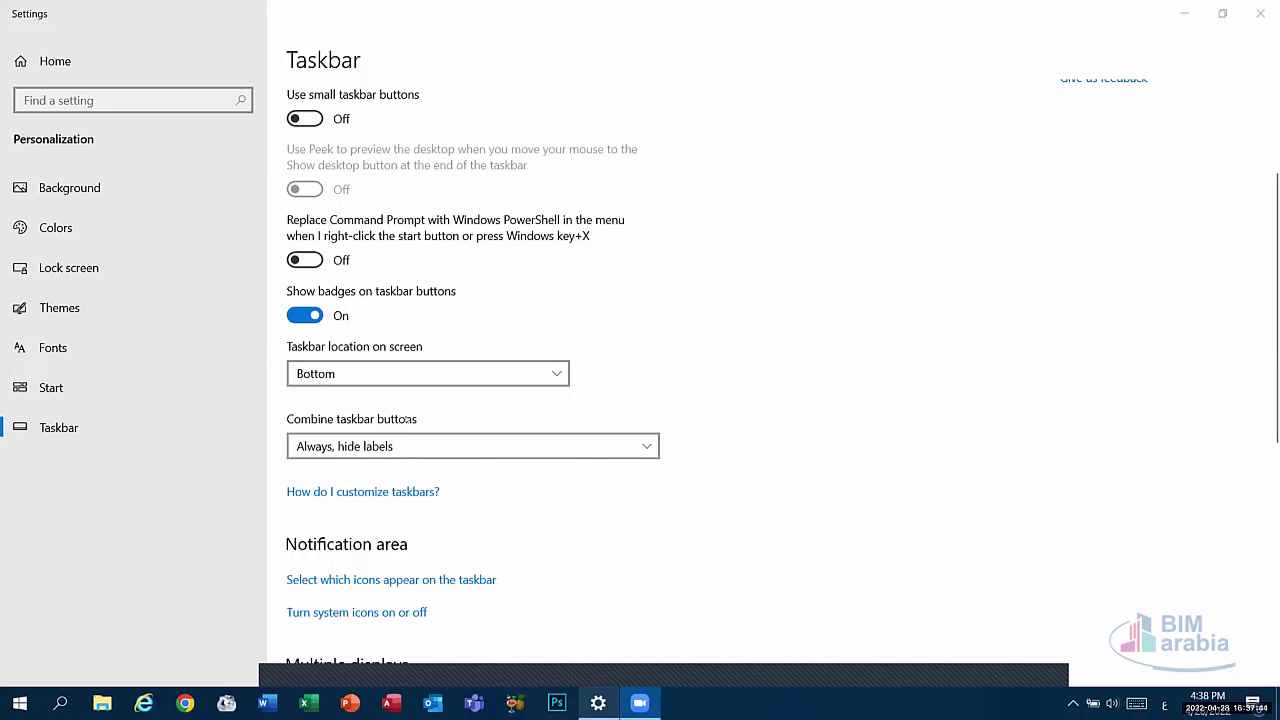
Step: Try combining taskbar buttons only When taskbar is full, check it by opening and closing Word, and restore Always, hide labels
click(410, 444)
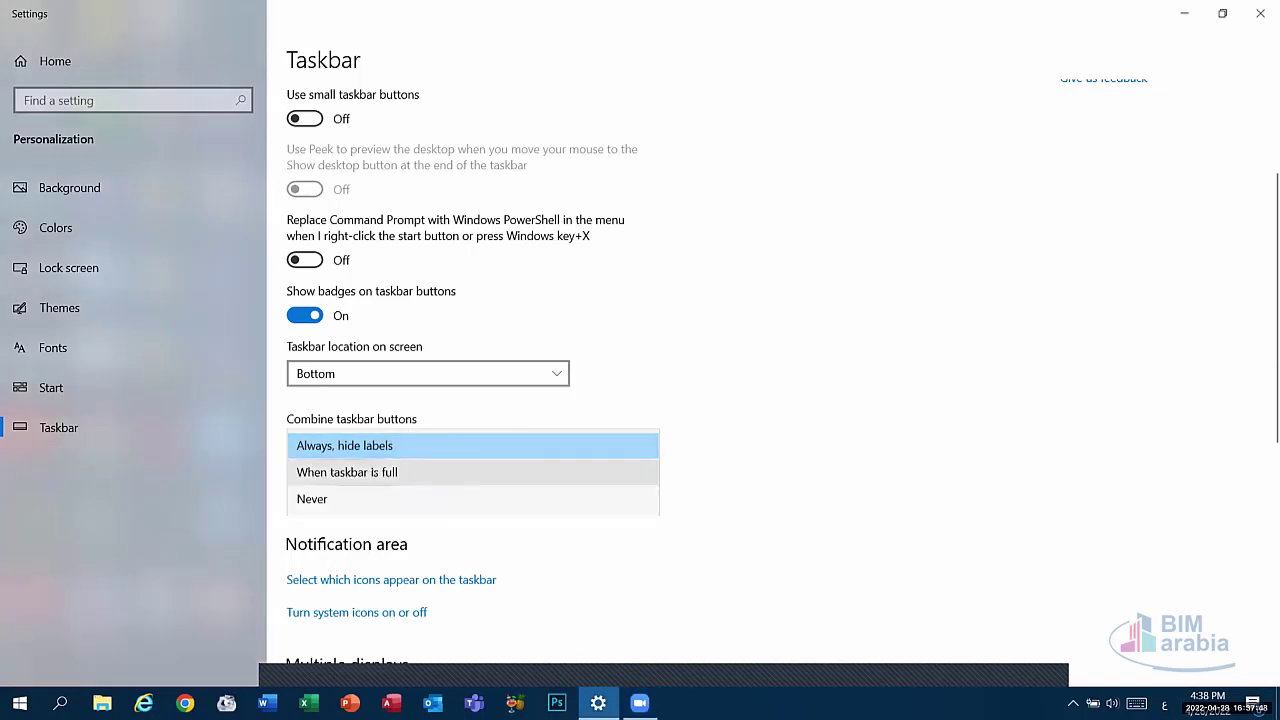
click(368, 472)
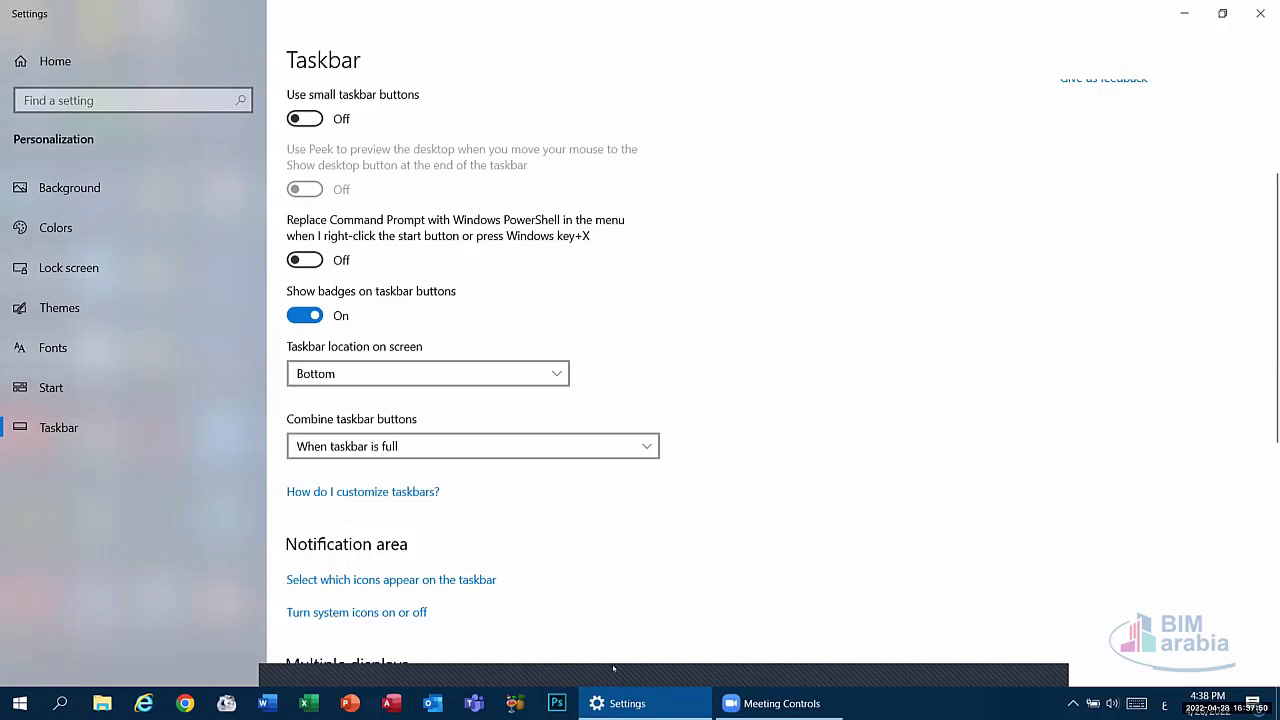
mouse_move(613, 706)
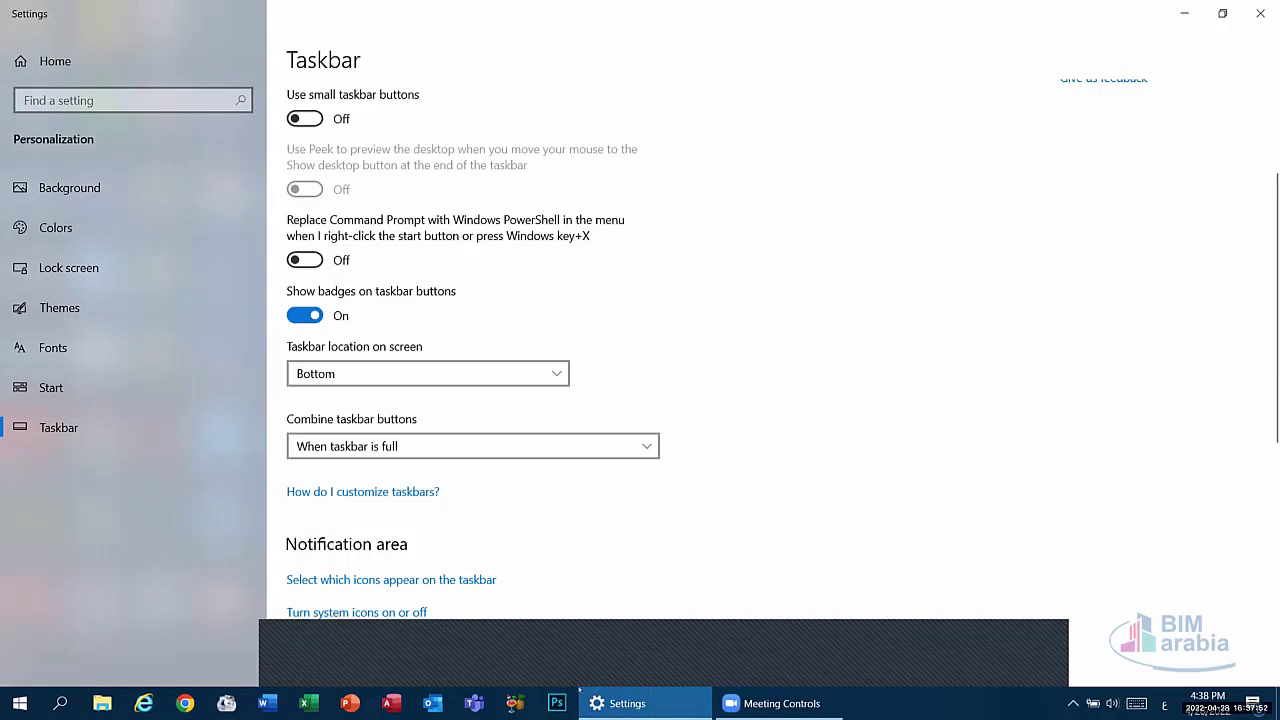
click(281, 700)
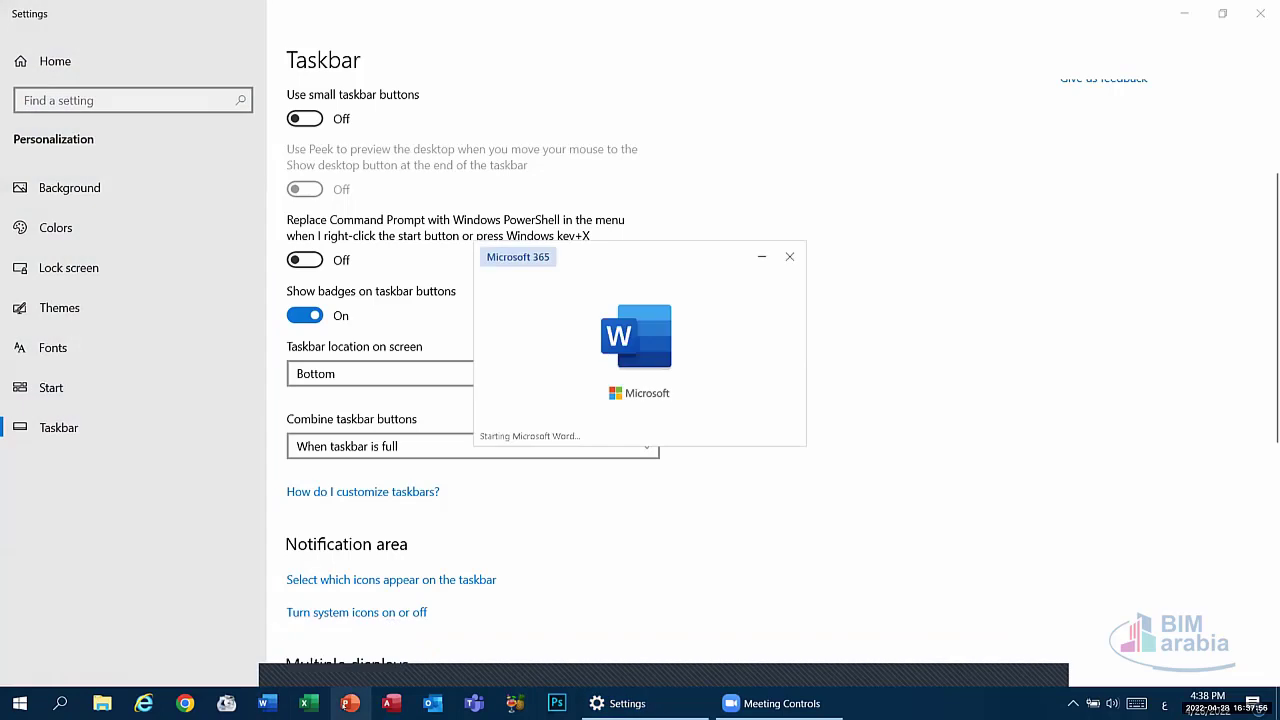
mouse_move(285, 703)
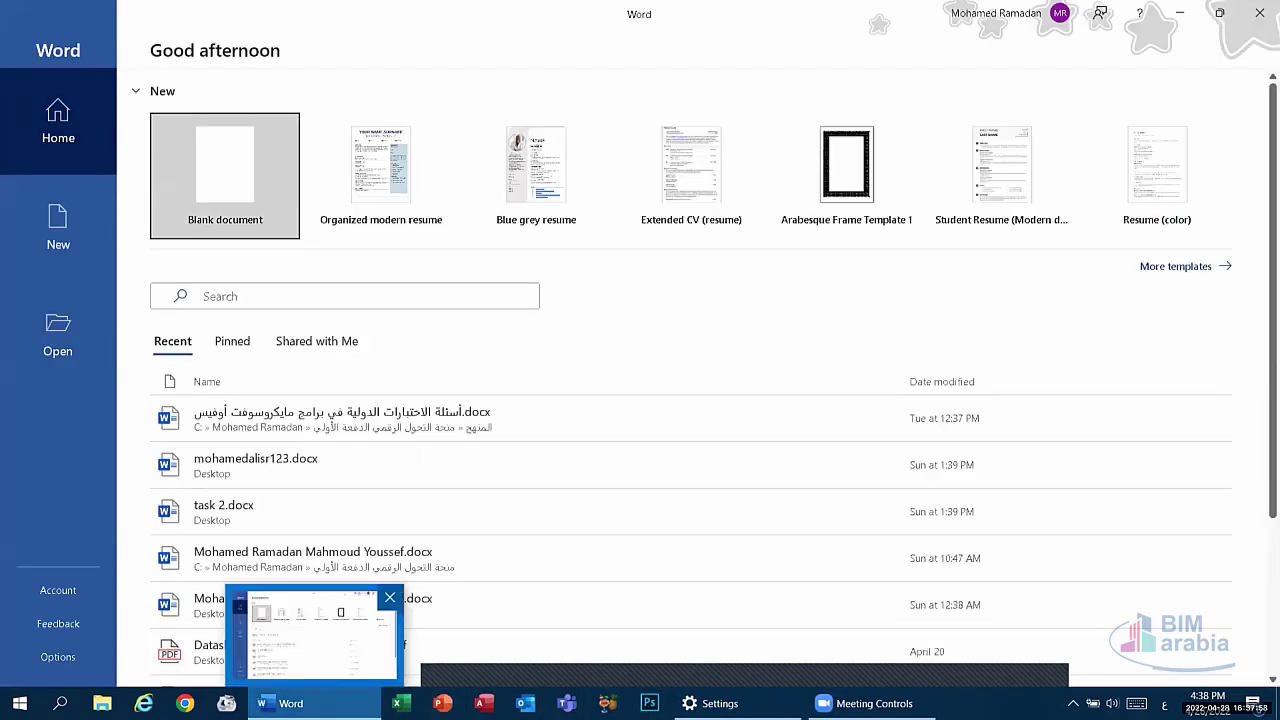
click(390, 597)
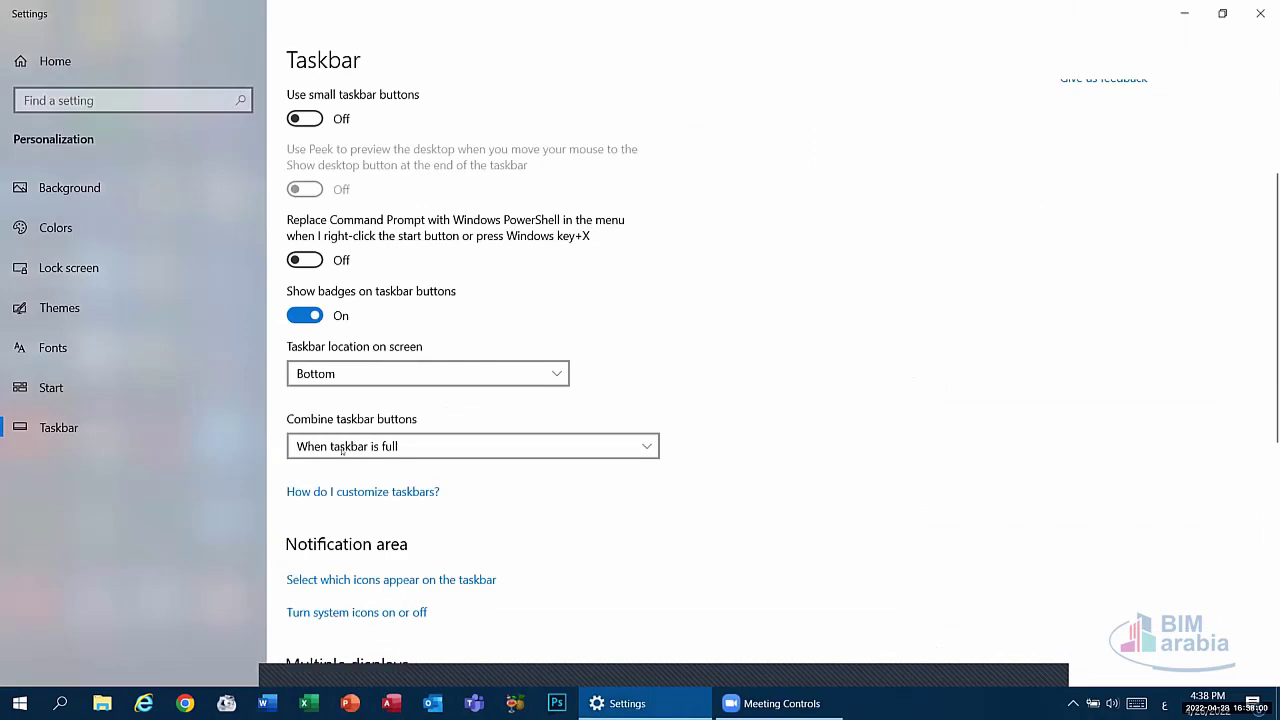
click(333, 447)
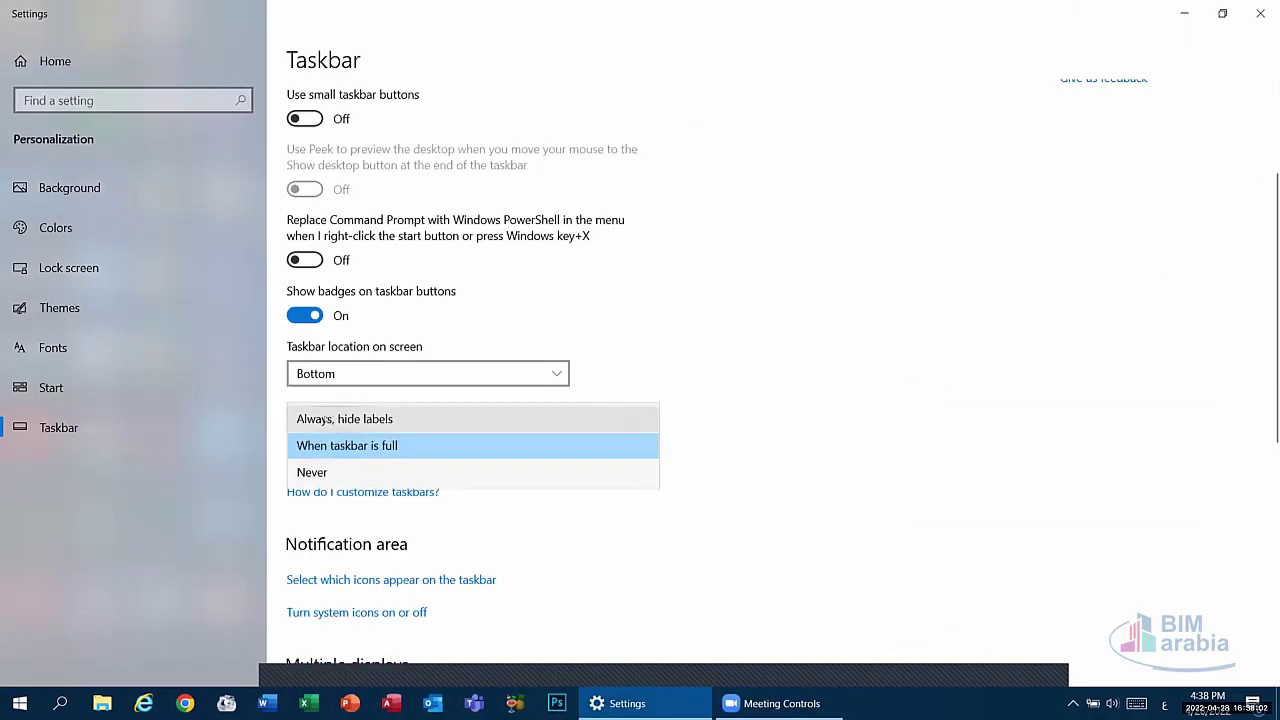
click(334, 420)
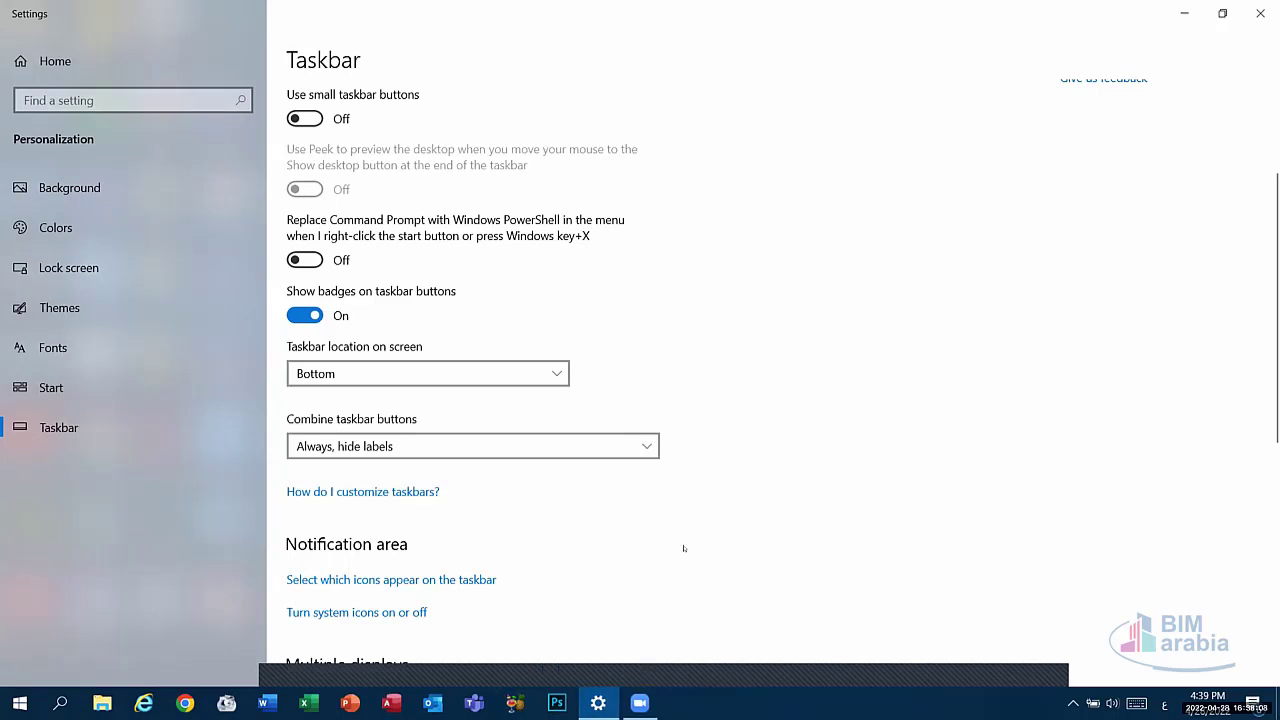
Step: Close Settings, and view the Pin to taskbar option for Media Player Classic in the Start menu's Most used list
click(1260, 13)
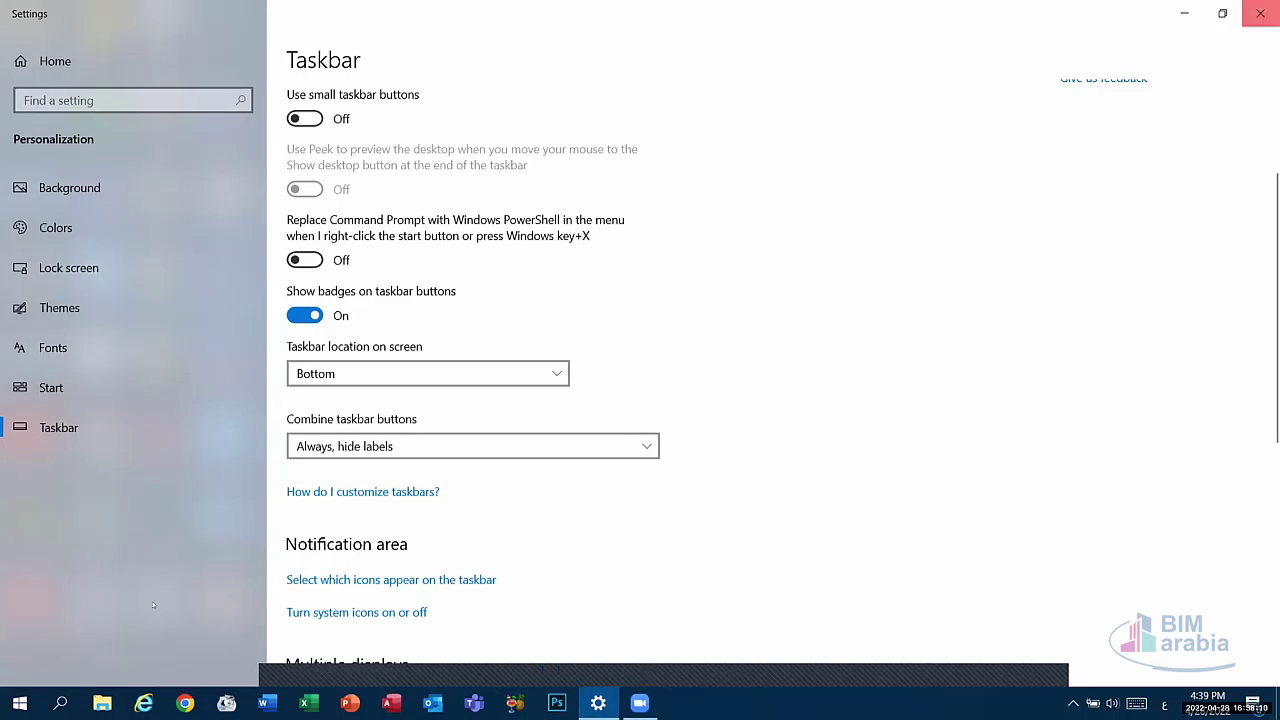
click(19, 703)
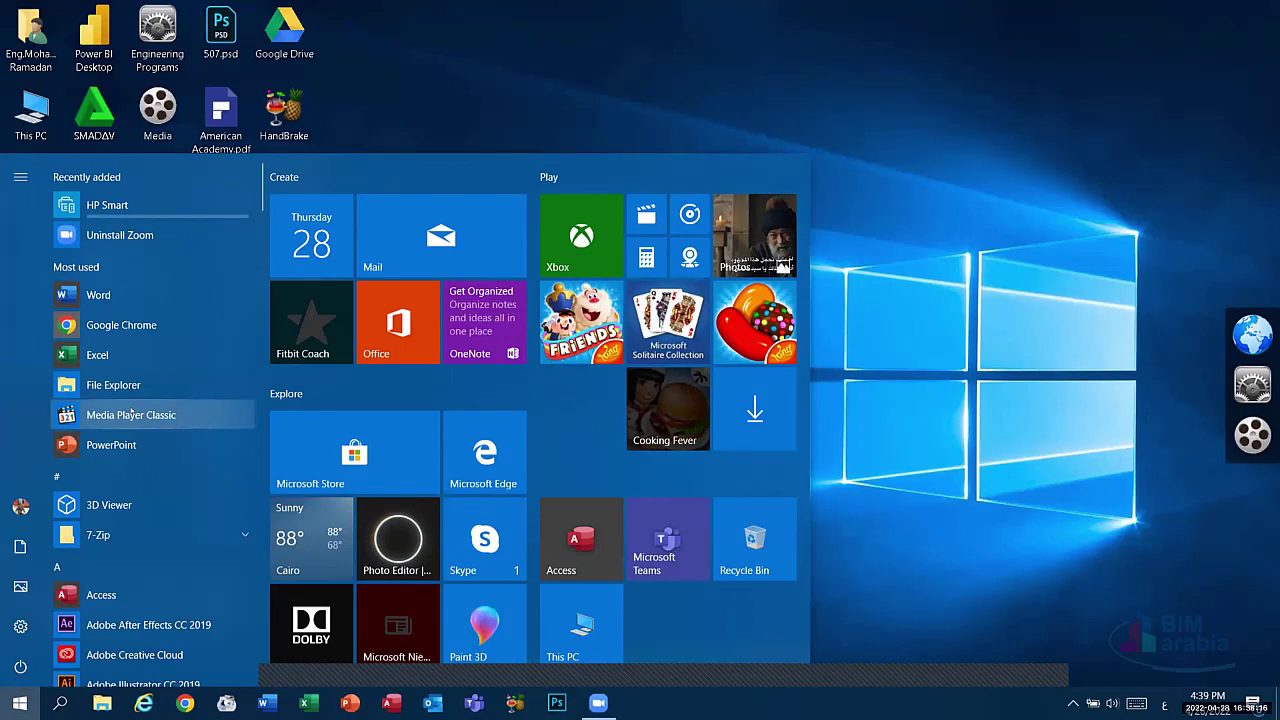
right_click(131, 413)
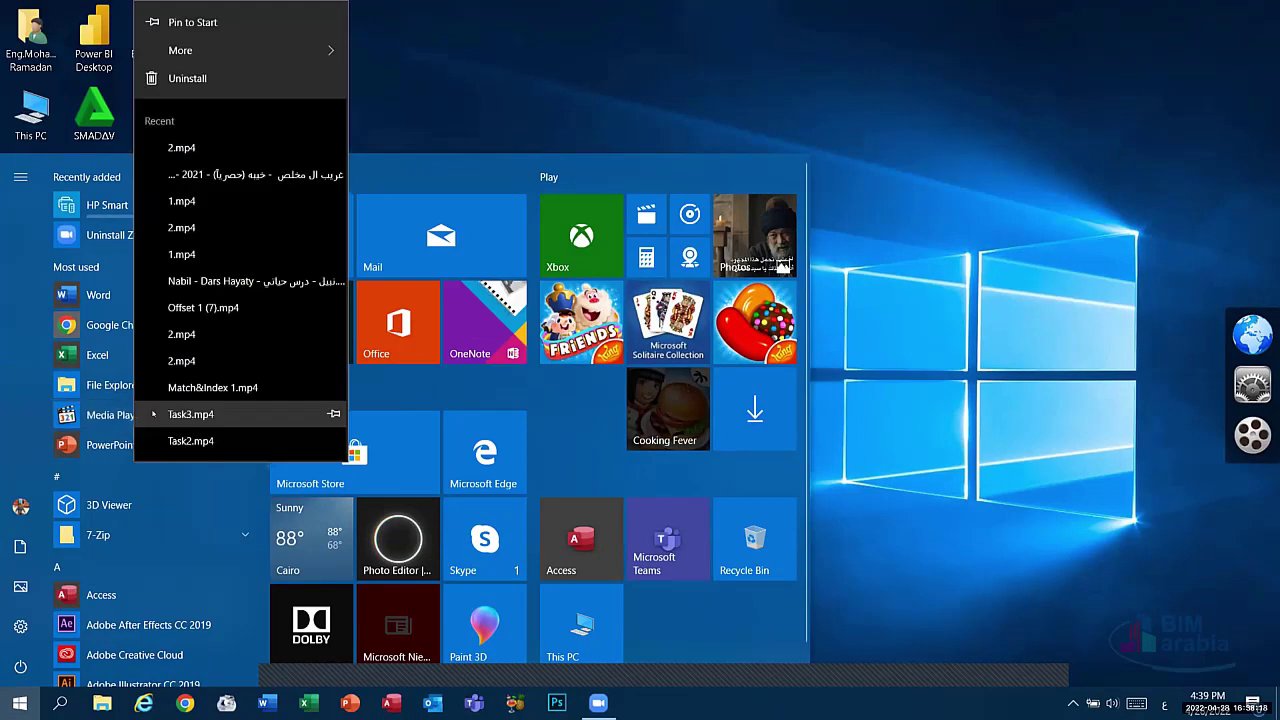
right_click(152, 414)
click(117, 413)
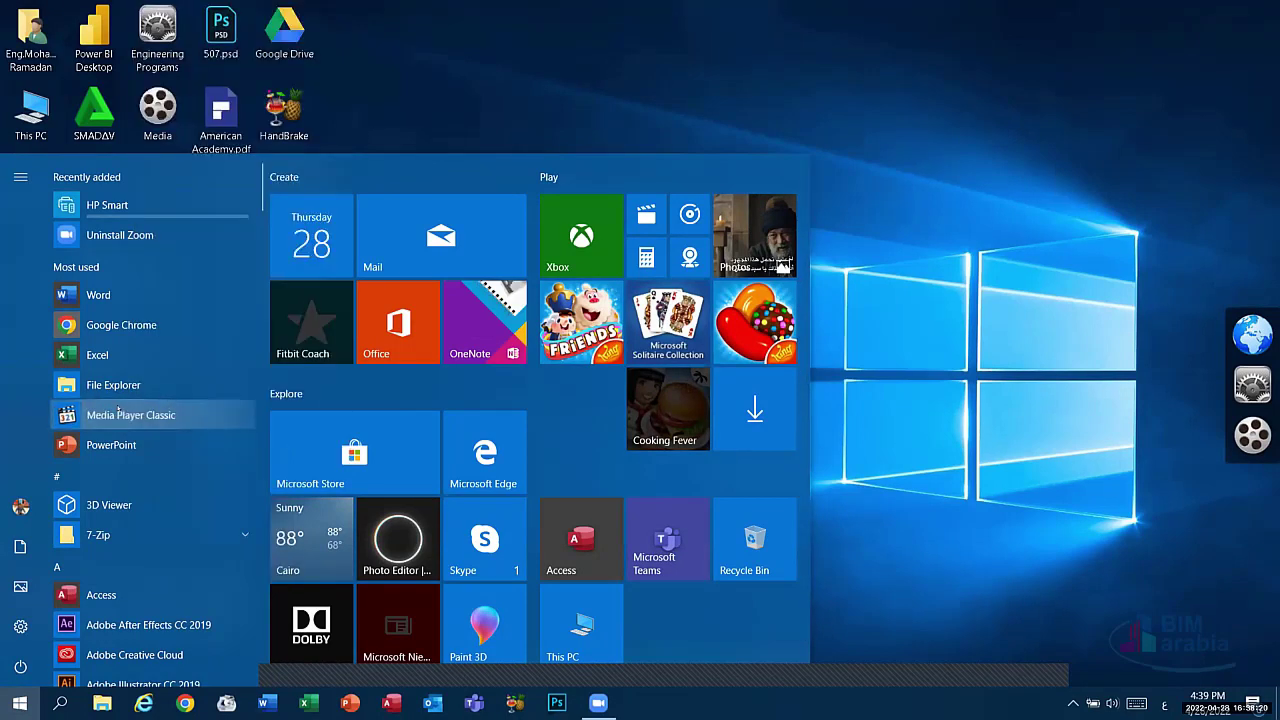
right_click(117, 413)
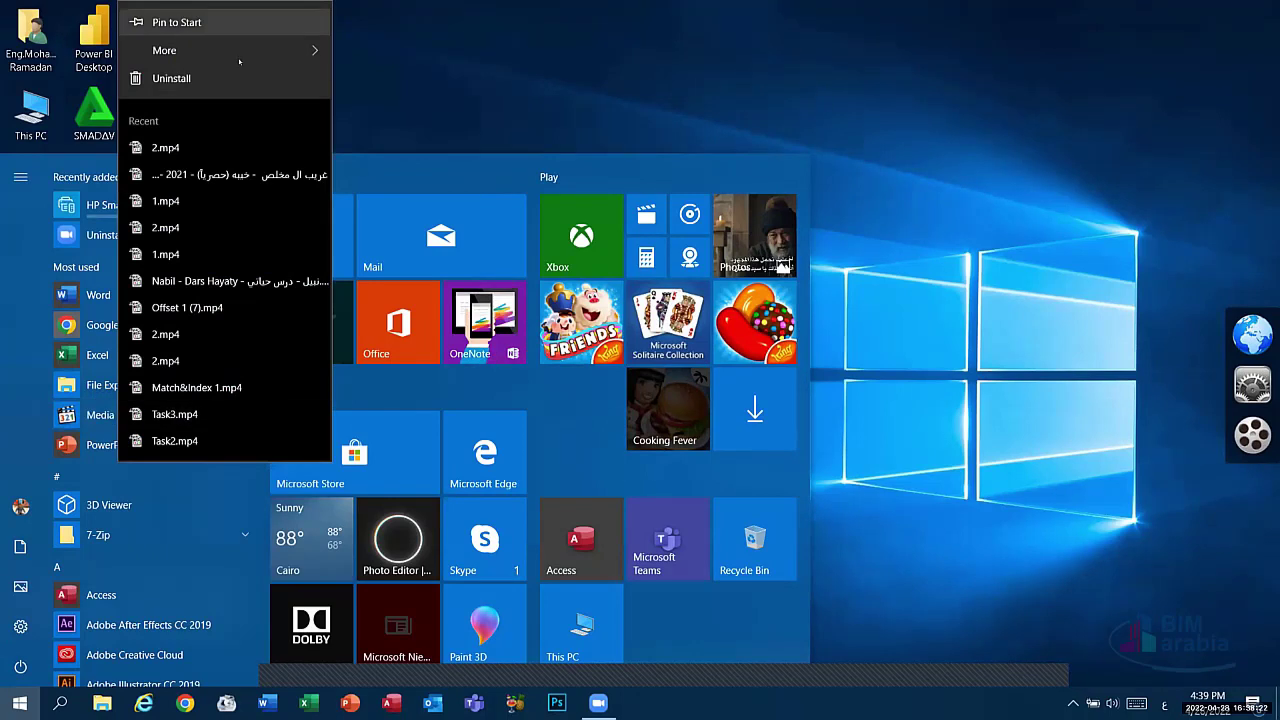
mouse_move(220, 50)
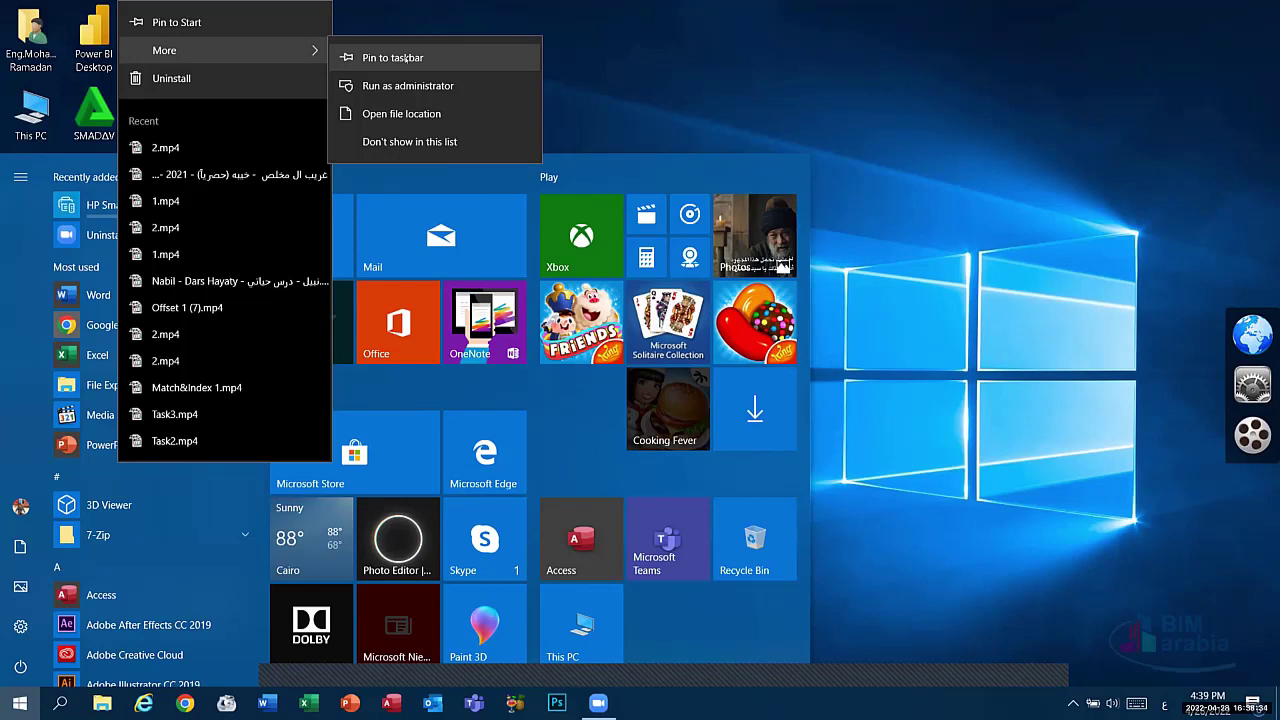
click(392, 57)
key(Escape)
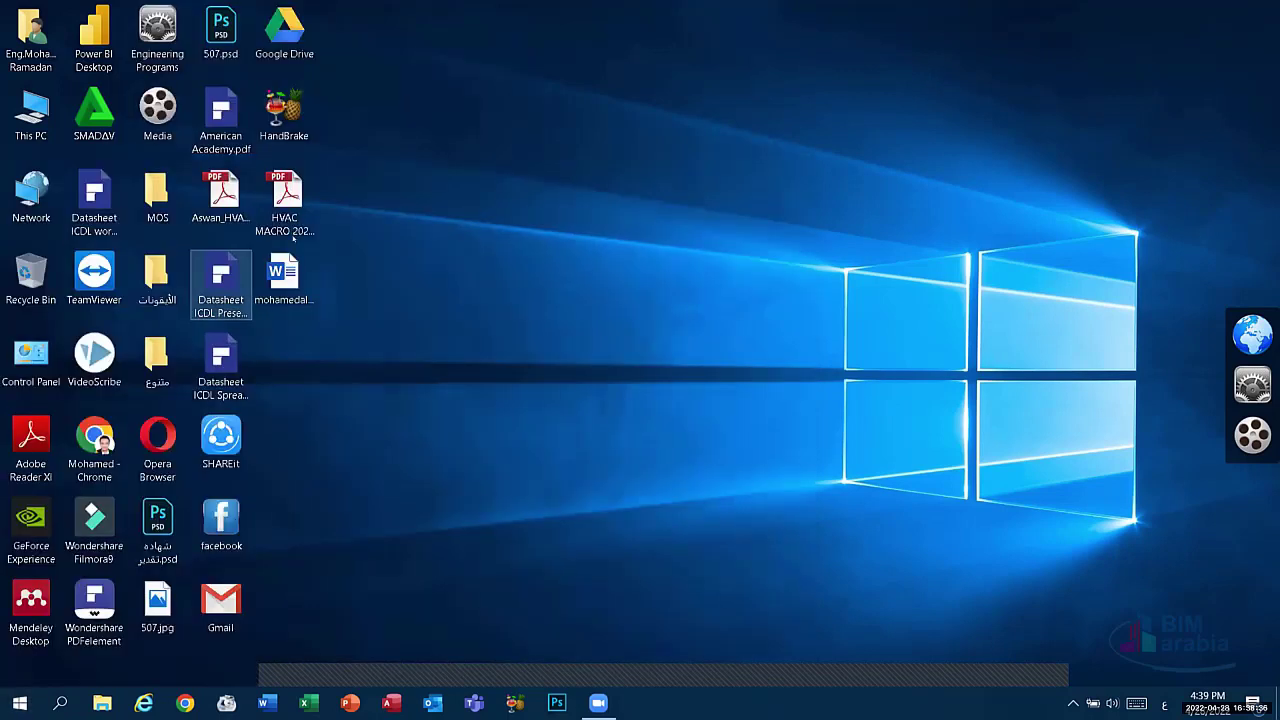
Step: Launch the Word document stored on the desktop through its Open option
right_click(290, 260)
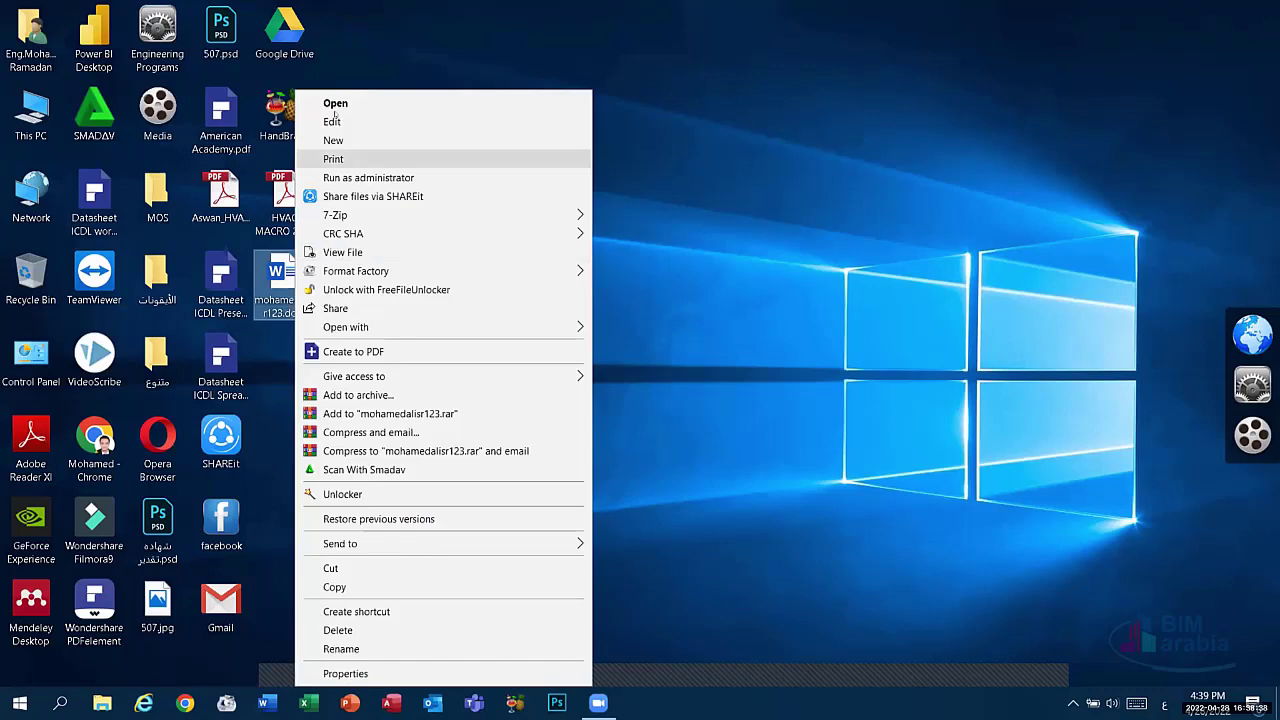
click(358, 105)
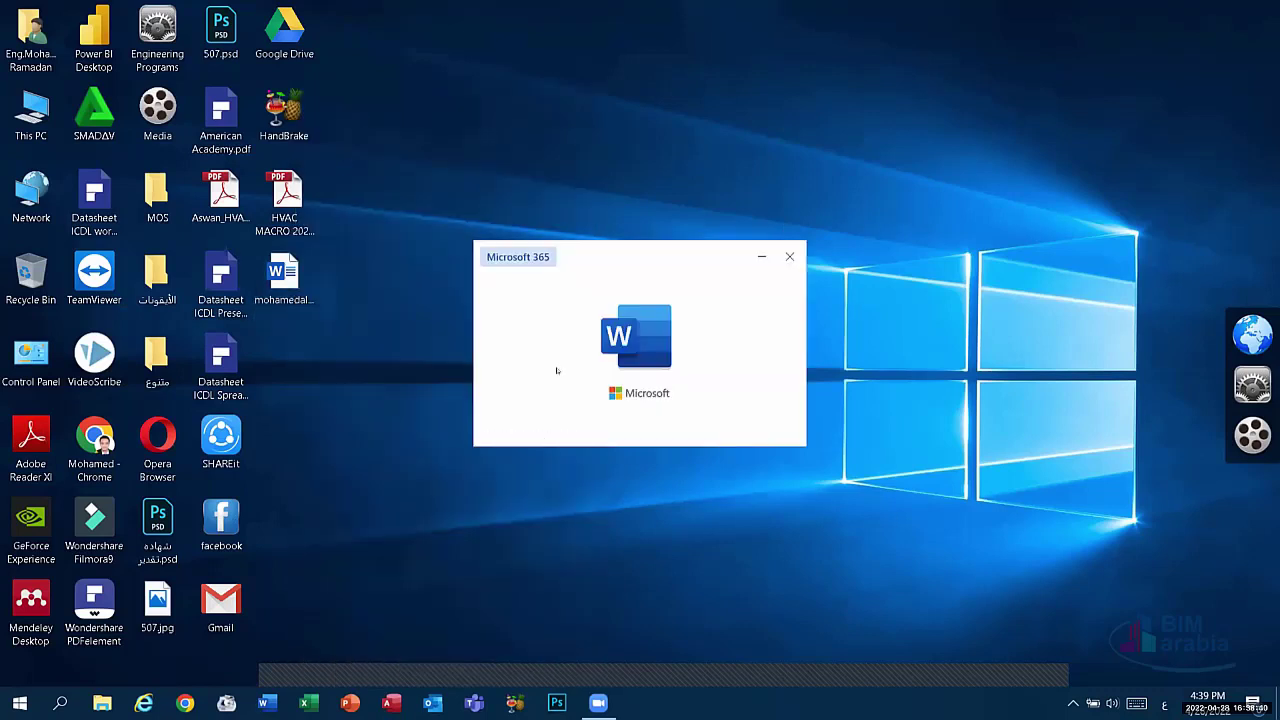
Step: Pin Media Player Classic from the Start menu's Most used list to the taskbar, and view its recent files there
click(20, 703)
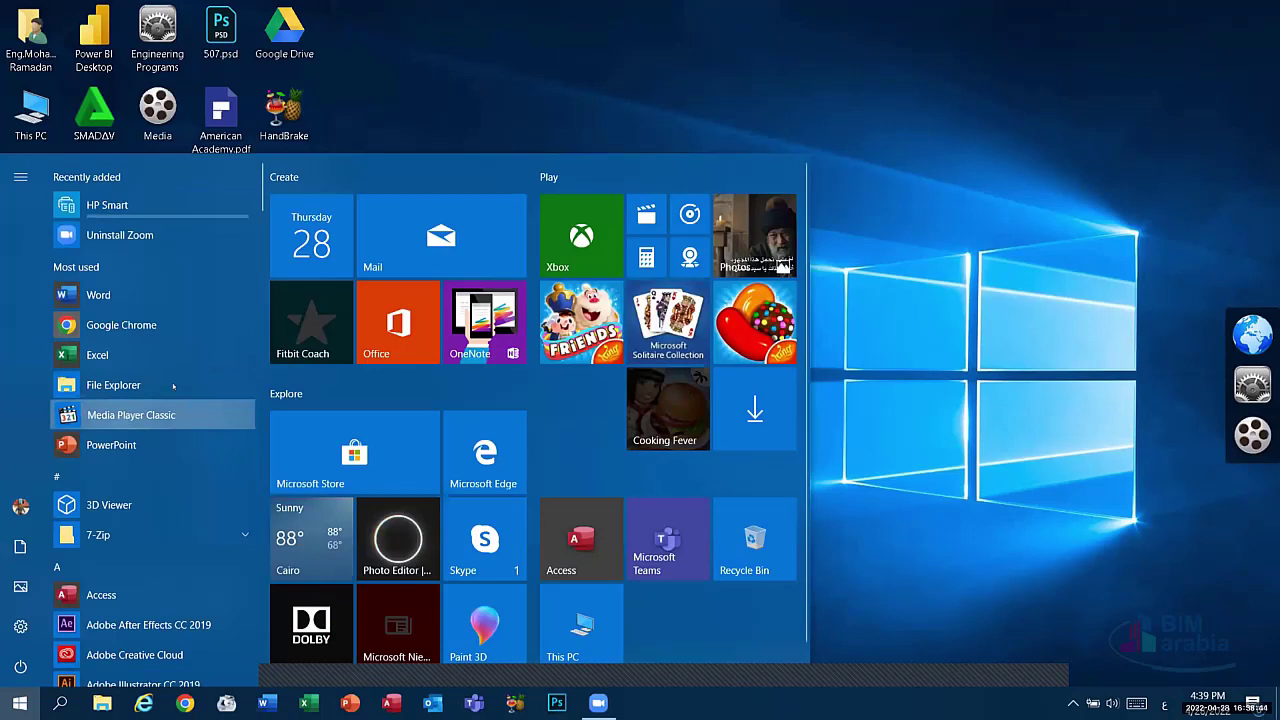
right_click(173, 415)
mouse_move(300, 50)
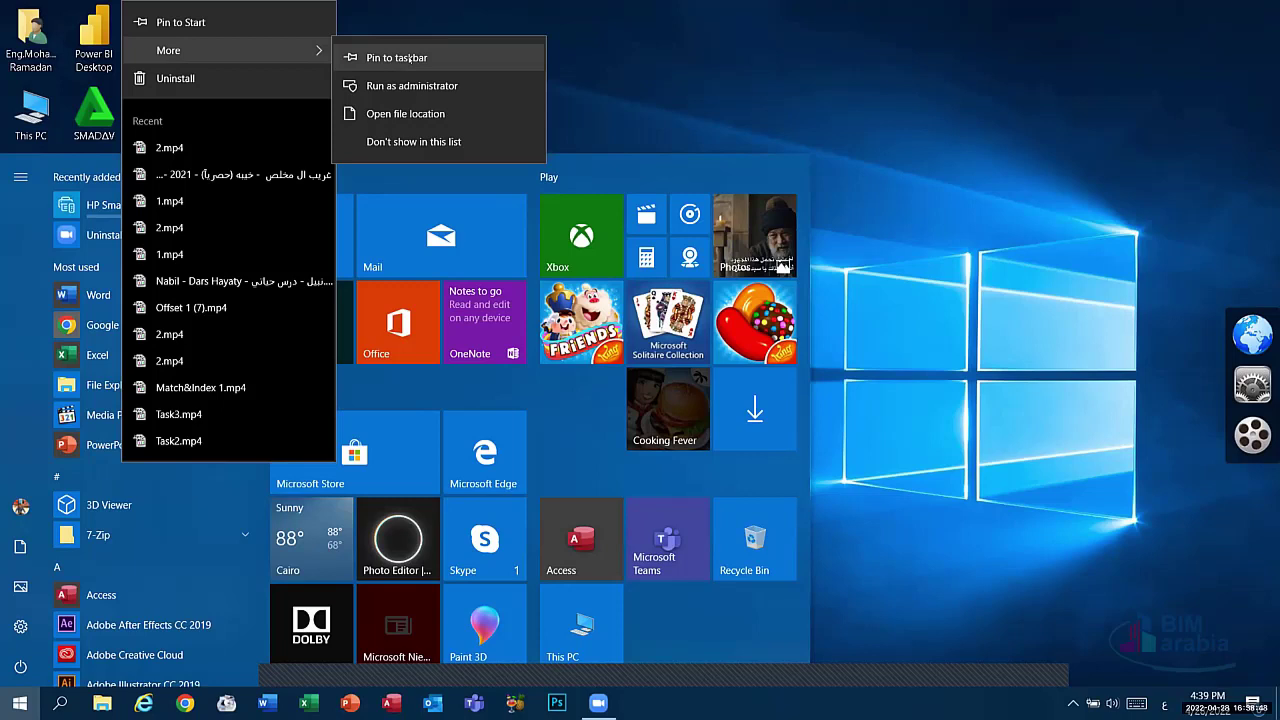
click(397, 58)
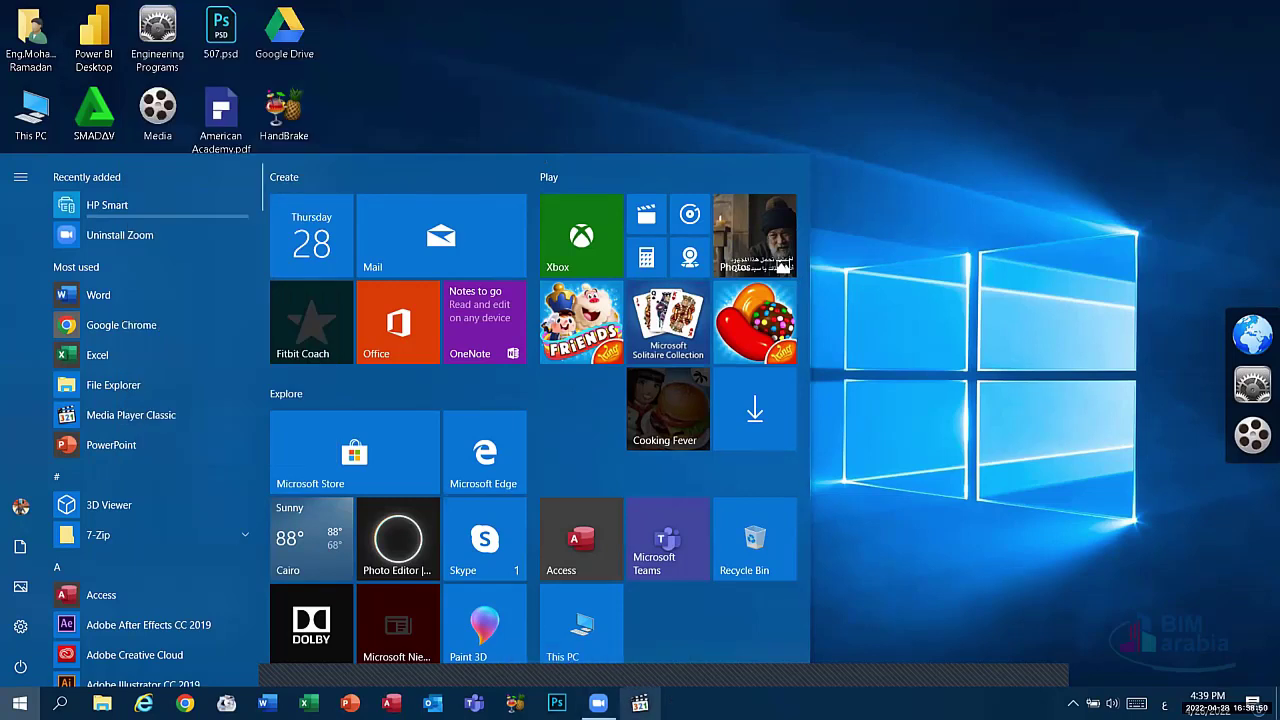
key(Escape)
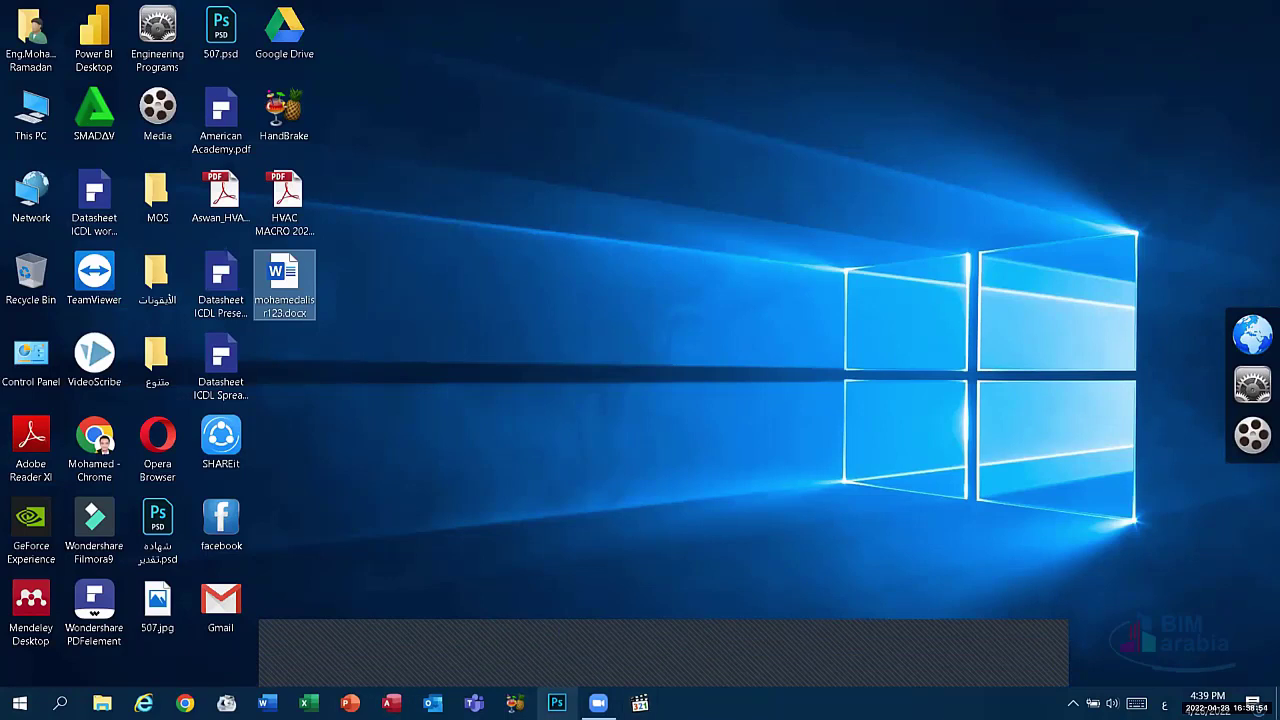
right_click(640, 703)
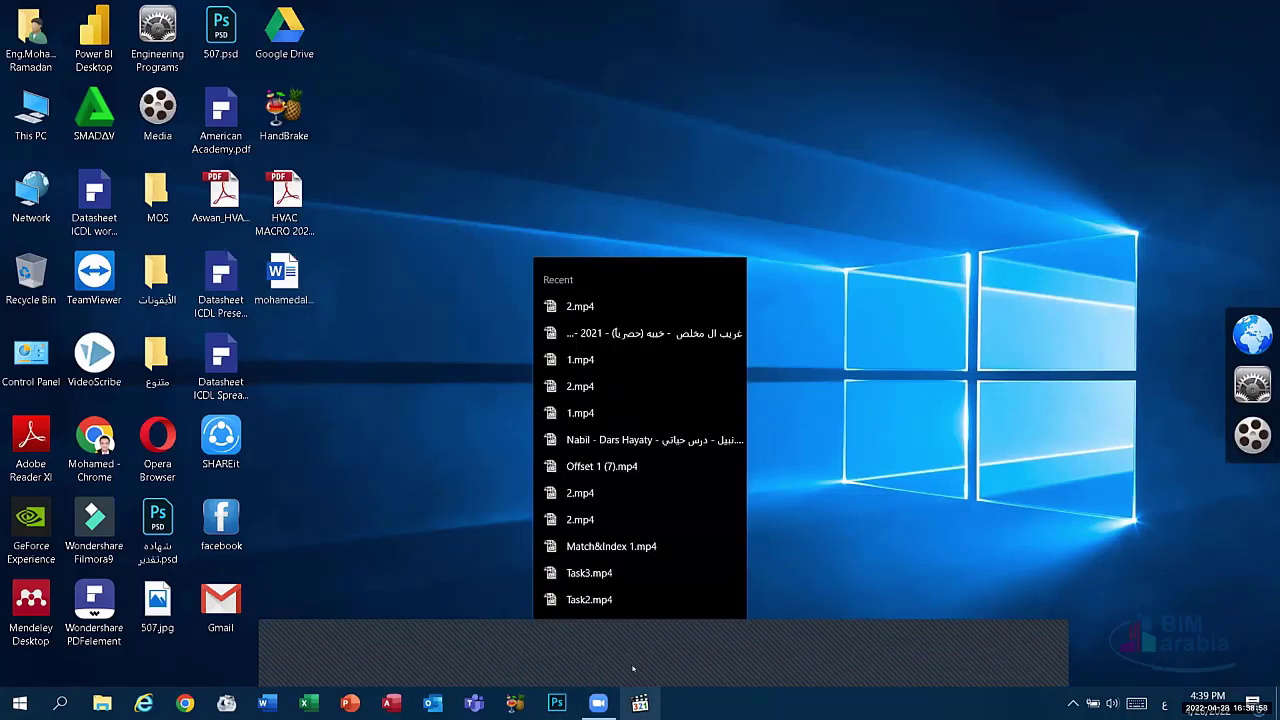
click(826, 550)
Step: Unpin Media Player Classic from the taskbar using its entry in the Start menu's Most used list
click(20, 703)
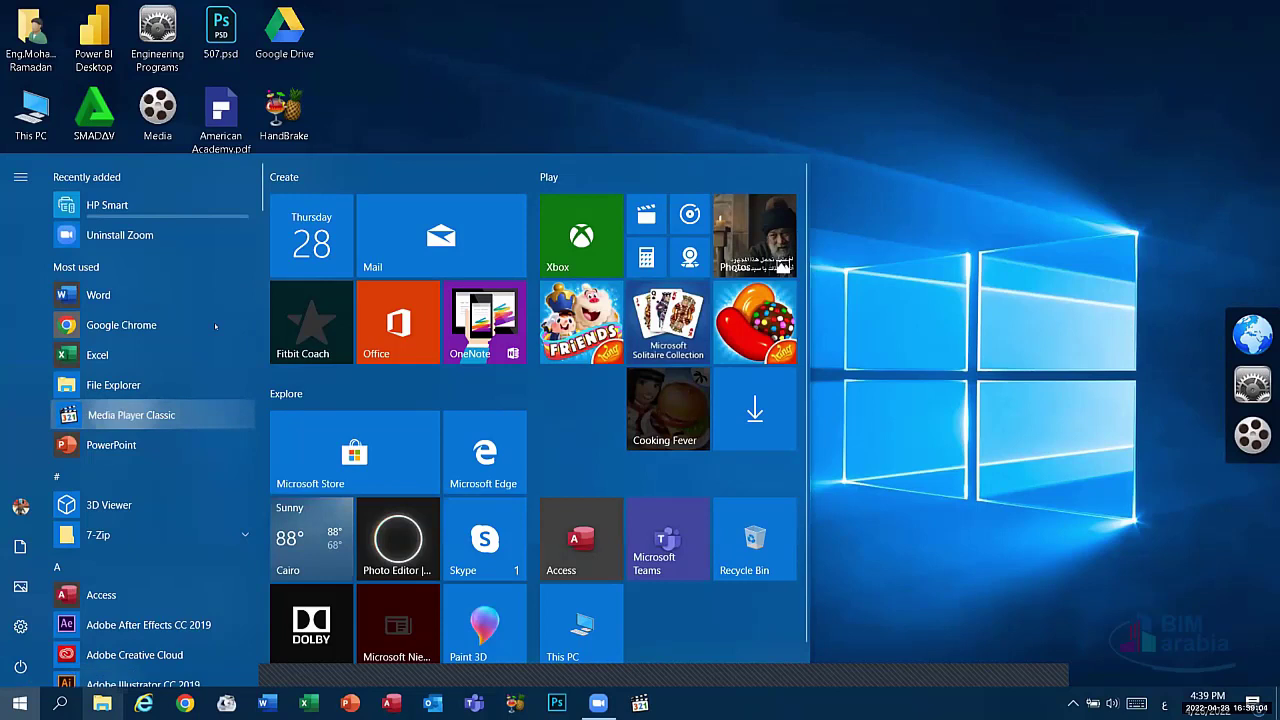
right_click(122, 414)
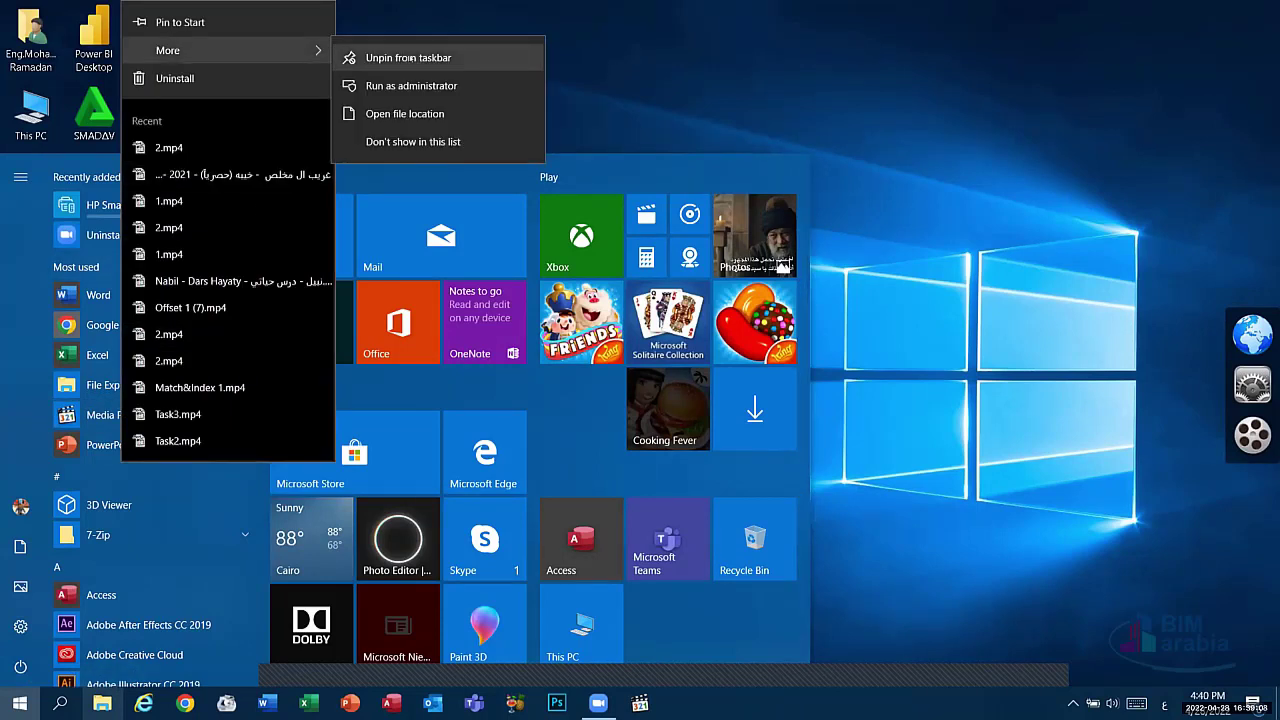
click(408, 57)
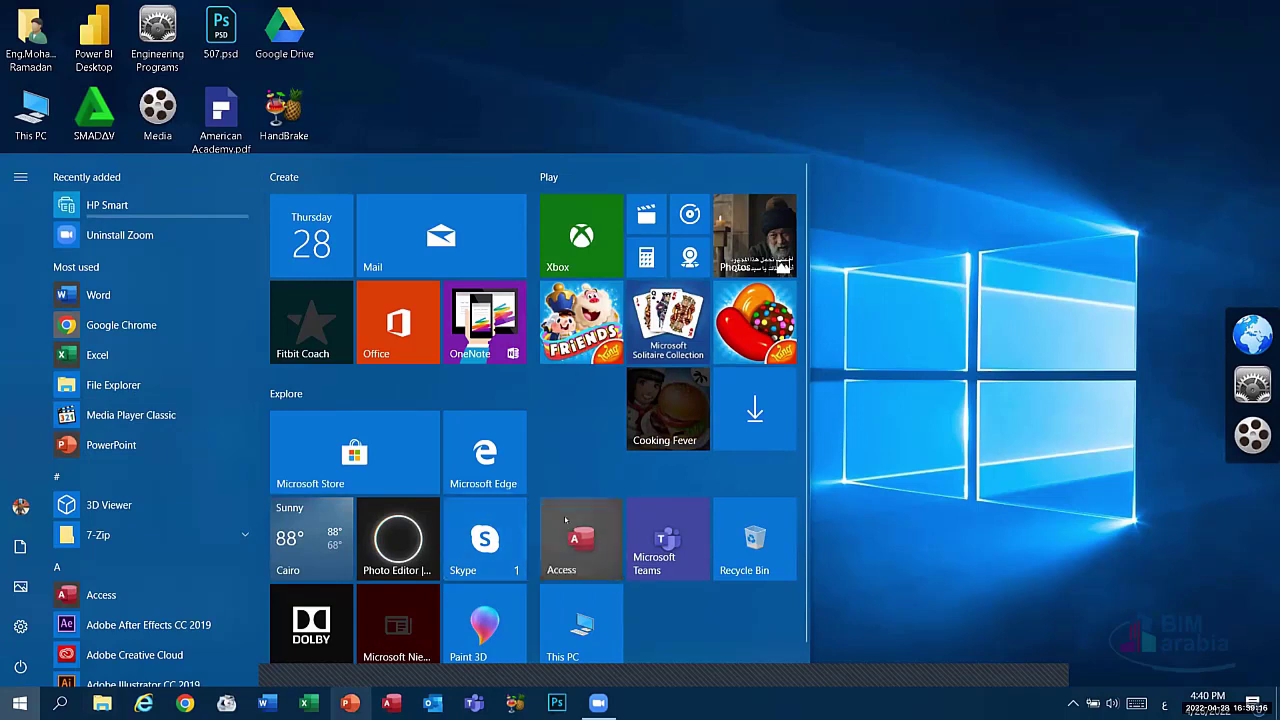
Step: Unpin the Access and Photos tiles from Start
right_click(609, 540)
click(641, 100)
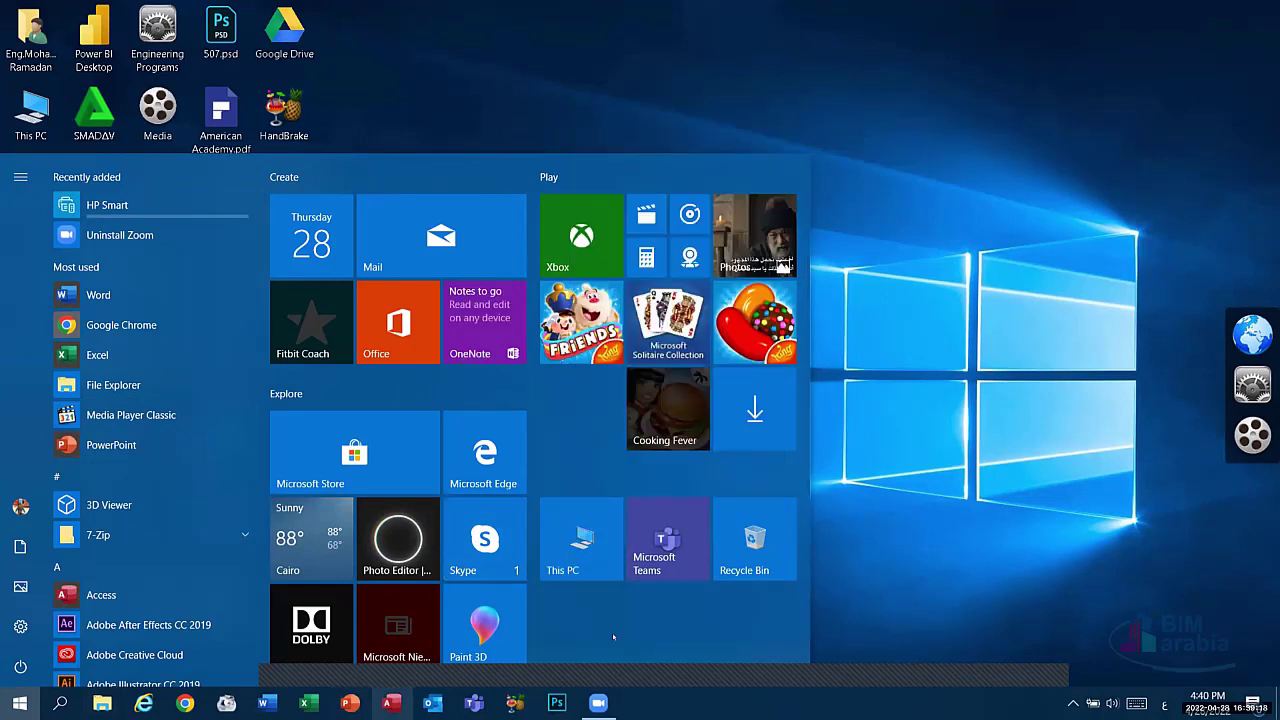
right_click(658, 540)
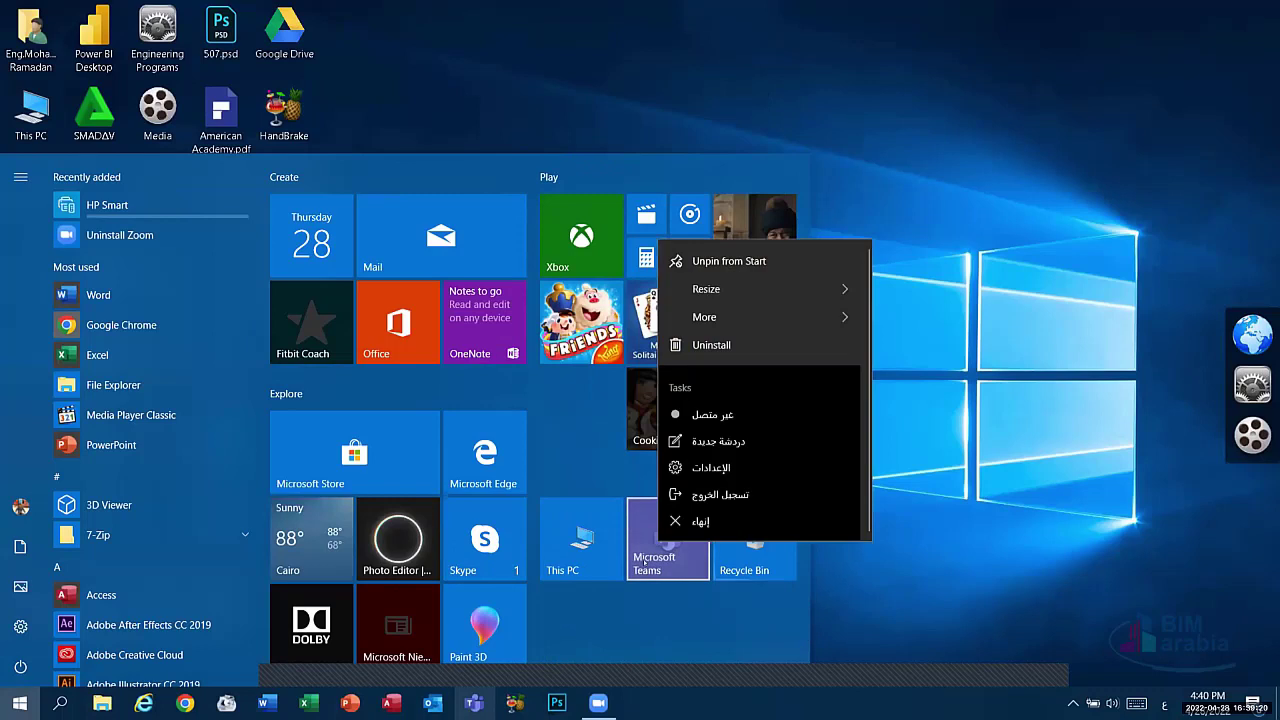
click(656, 636)
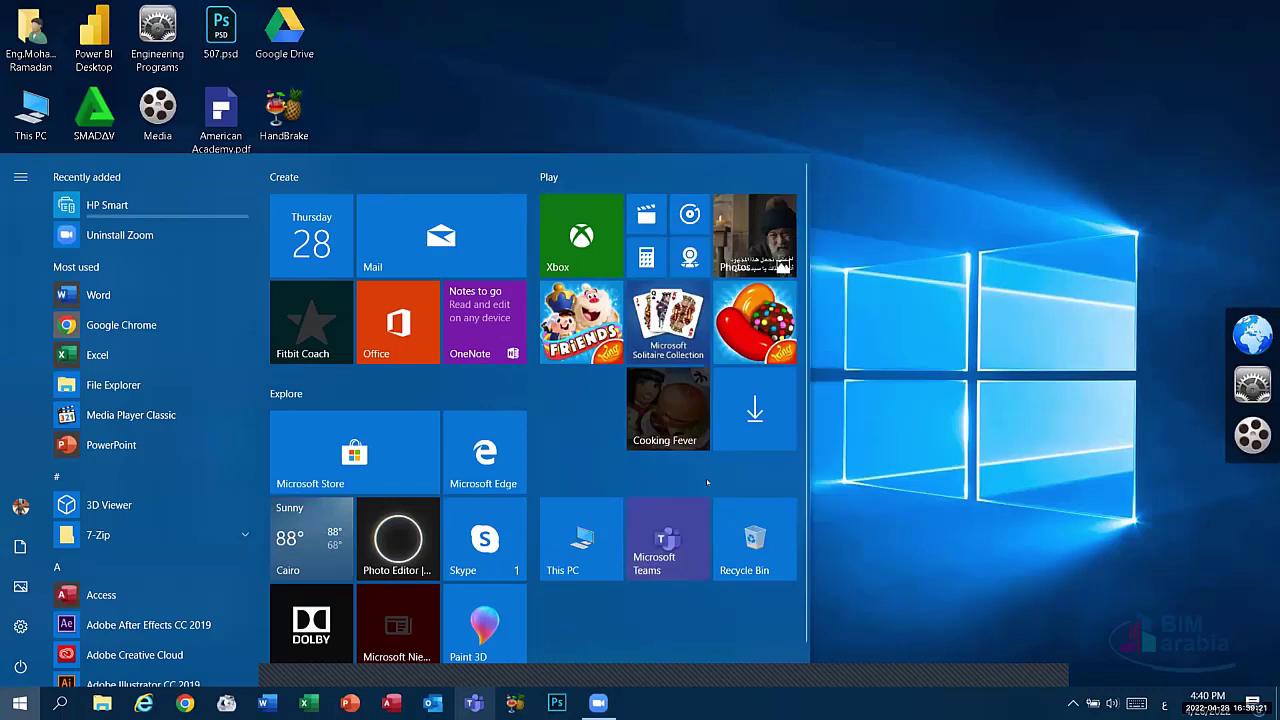
right_click(741, 228)
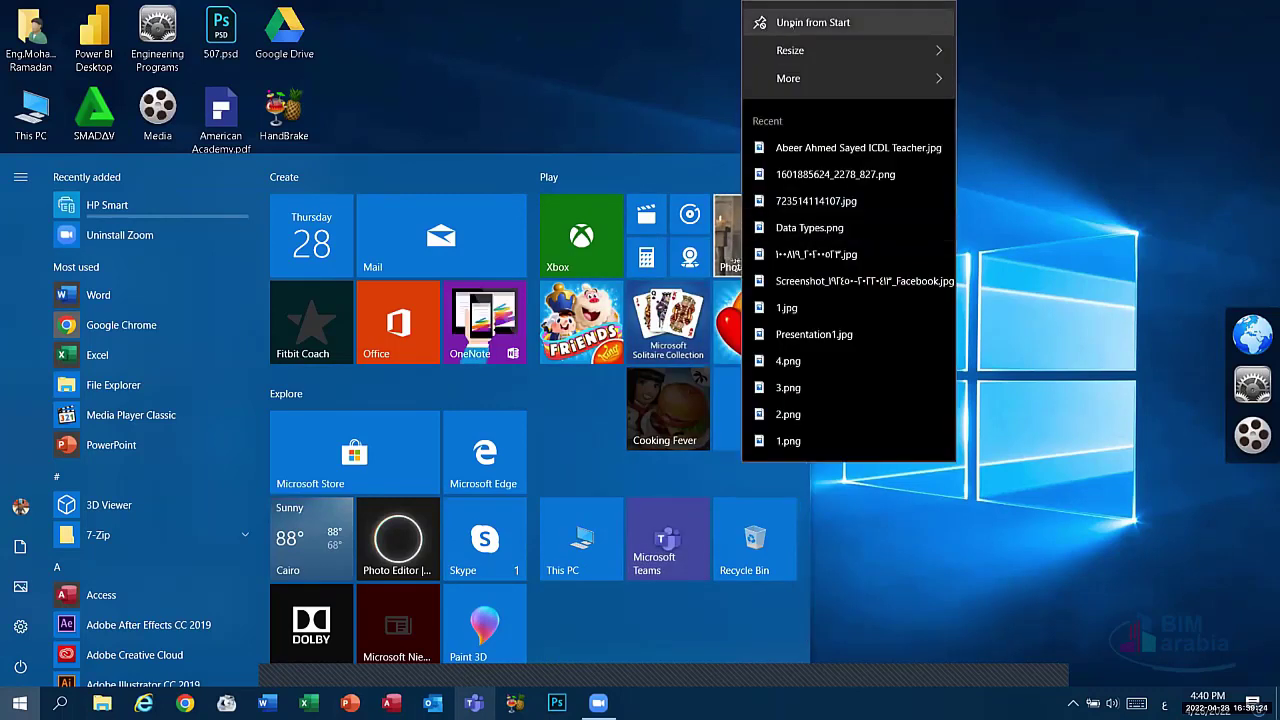
click(790, 24)
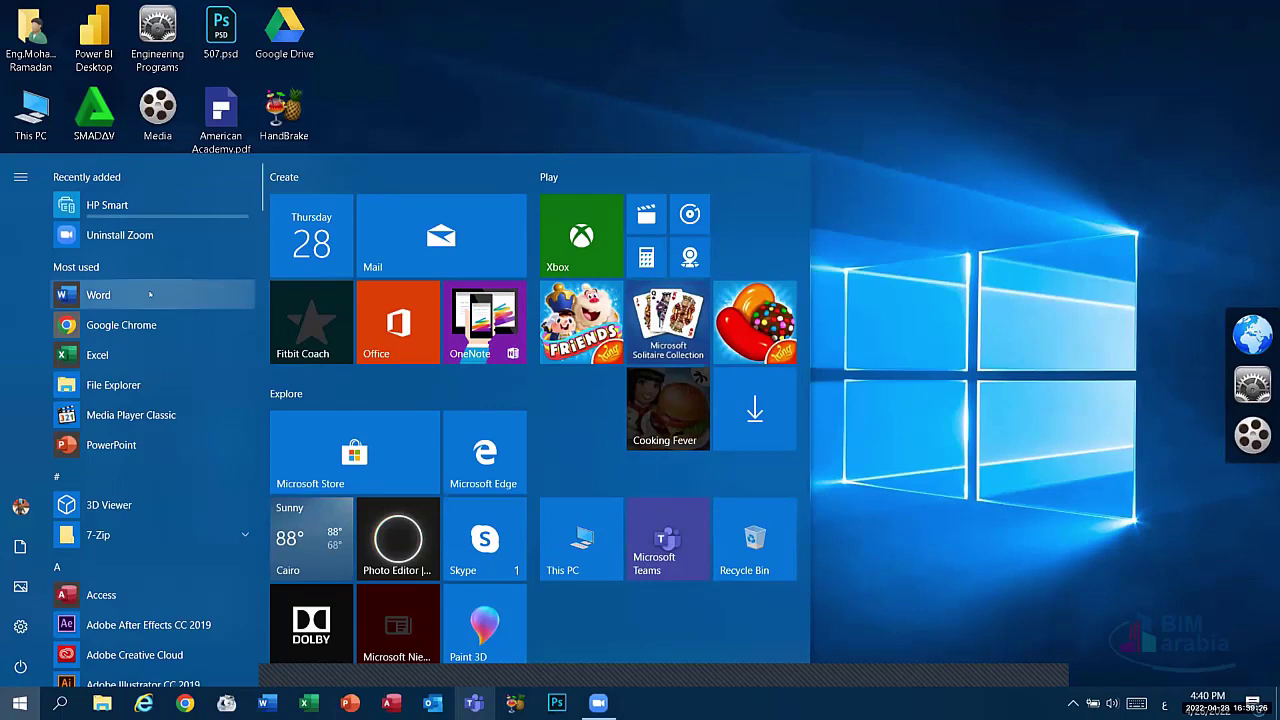
Step: View the Pin to Start option for Excel in the Most used list, and return to the desktop
right_click(113, 355)
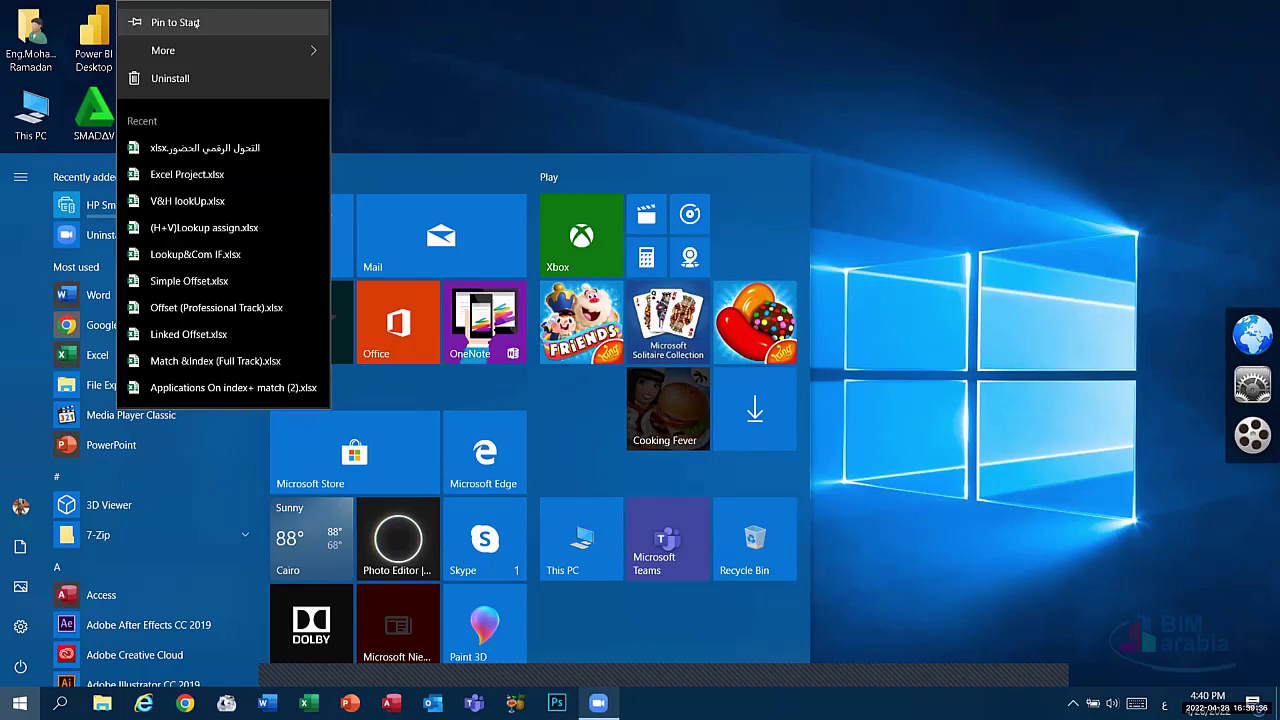
key(Escape)
click(440, 60)
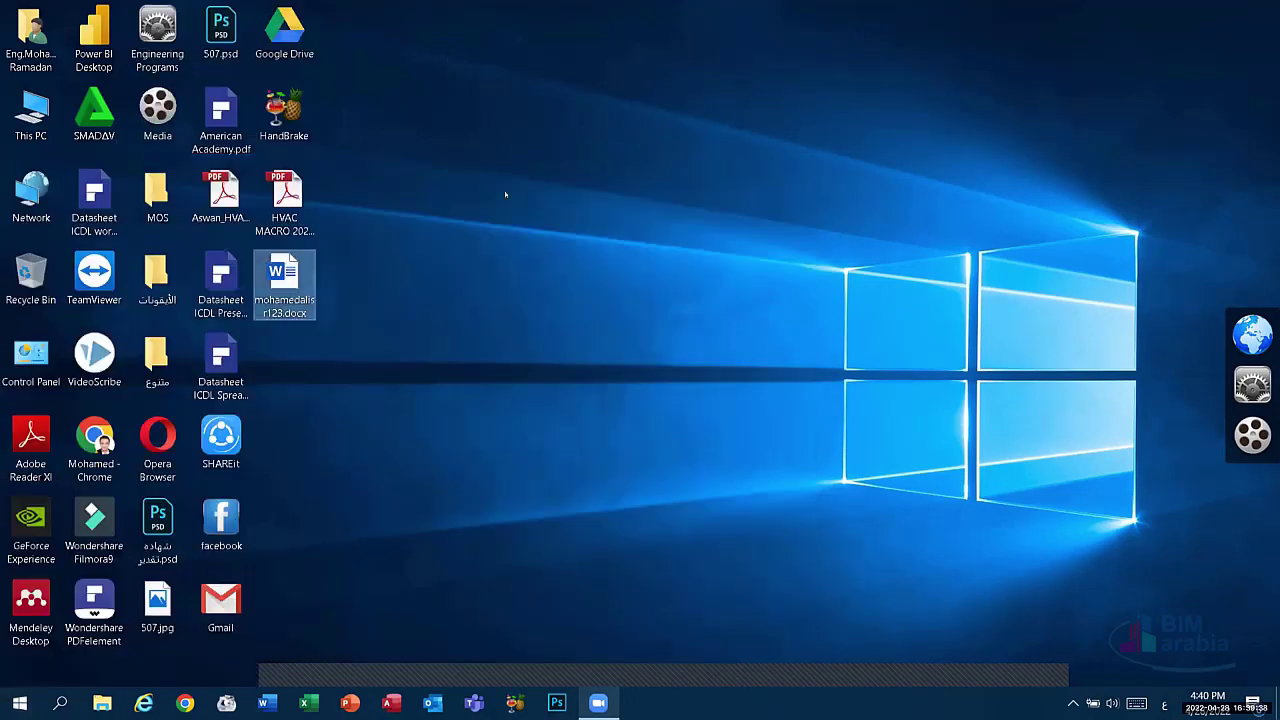
right_click(506, 194)
click(545, 242)
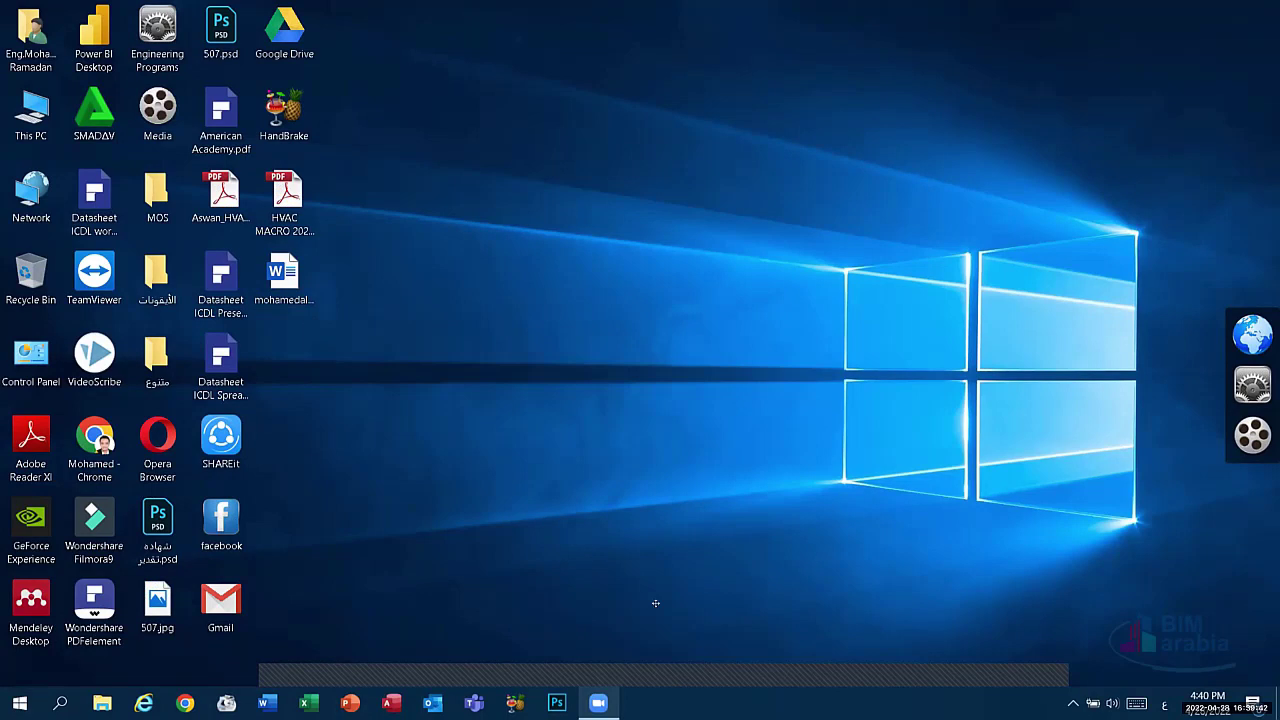
Step: Open the Taskbar settings page directly from the taskbar, view it, and close Settings
right_click(745, 703)
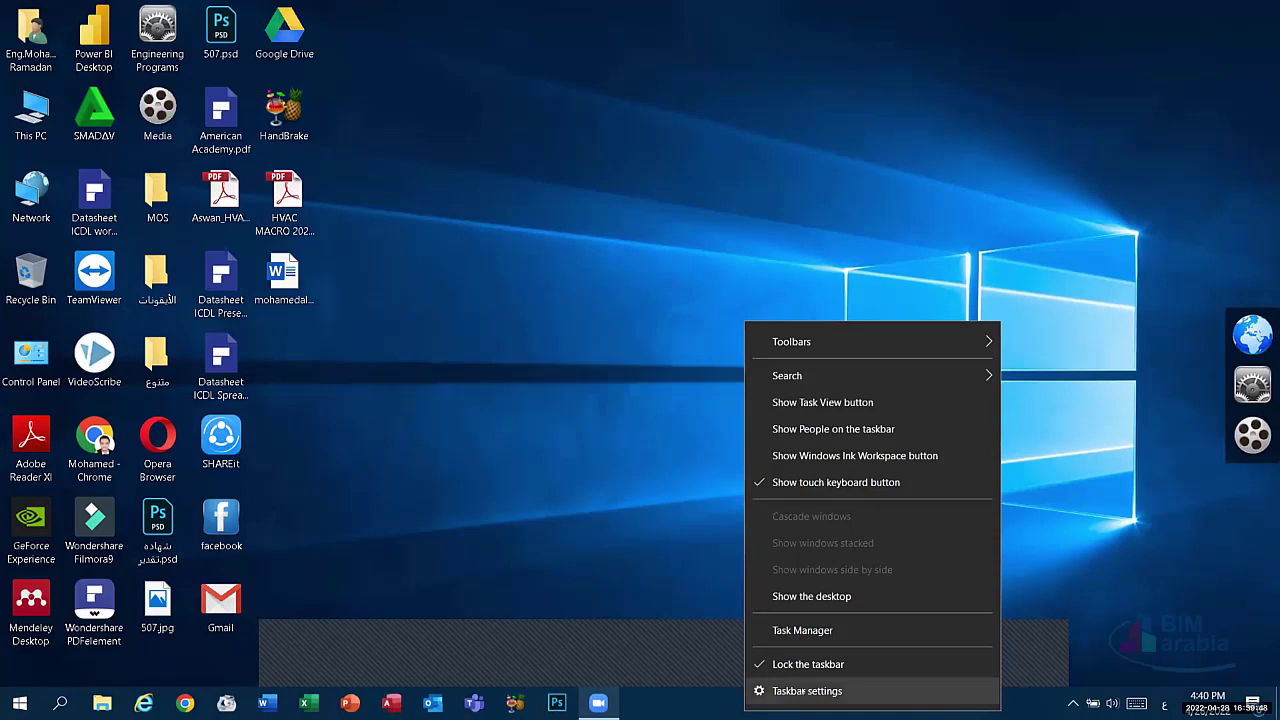
click(826, 691)
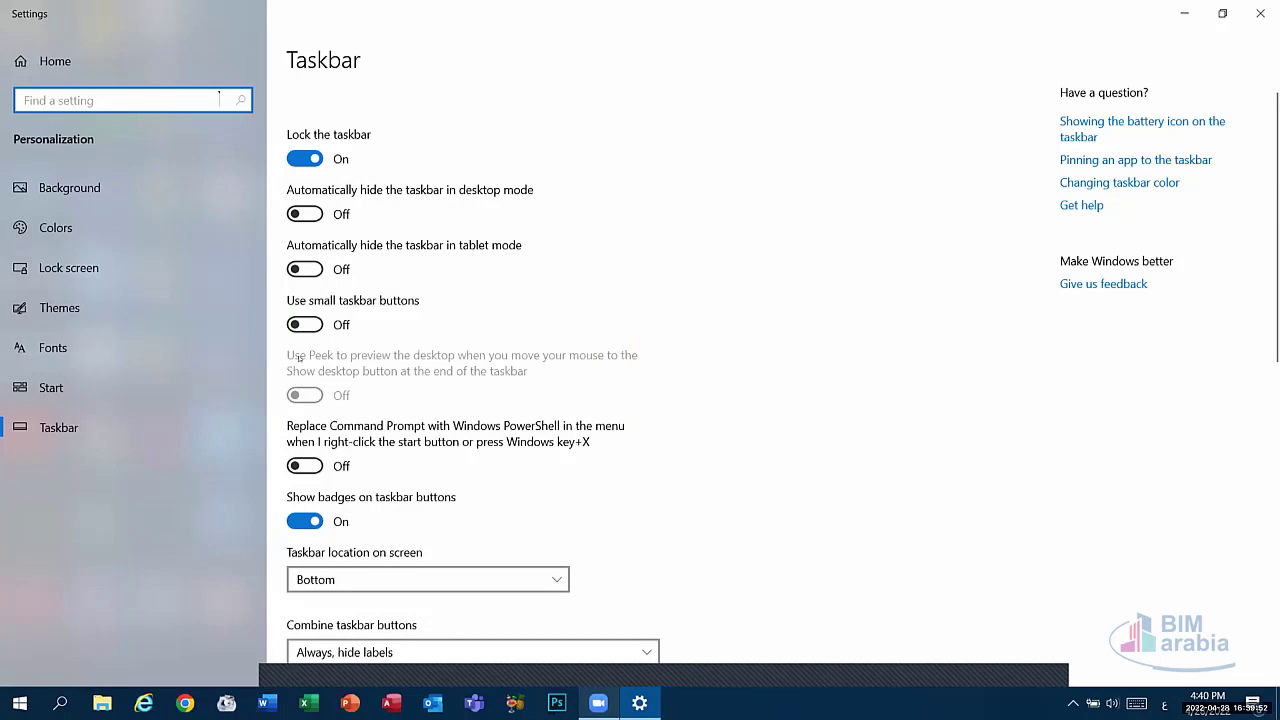
click(1260, 13)
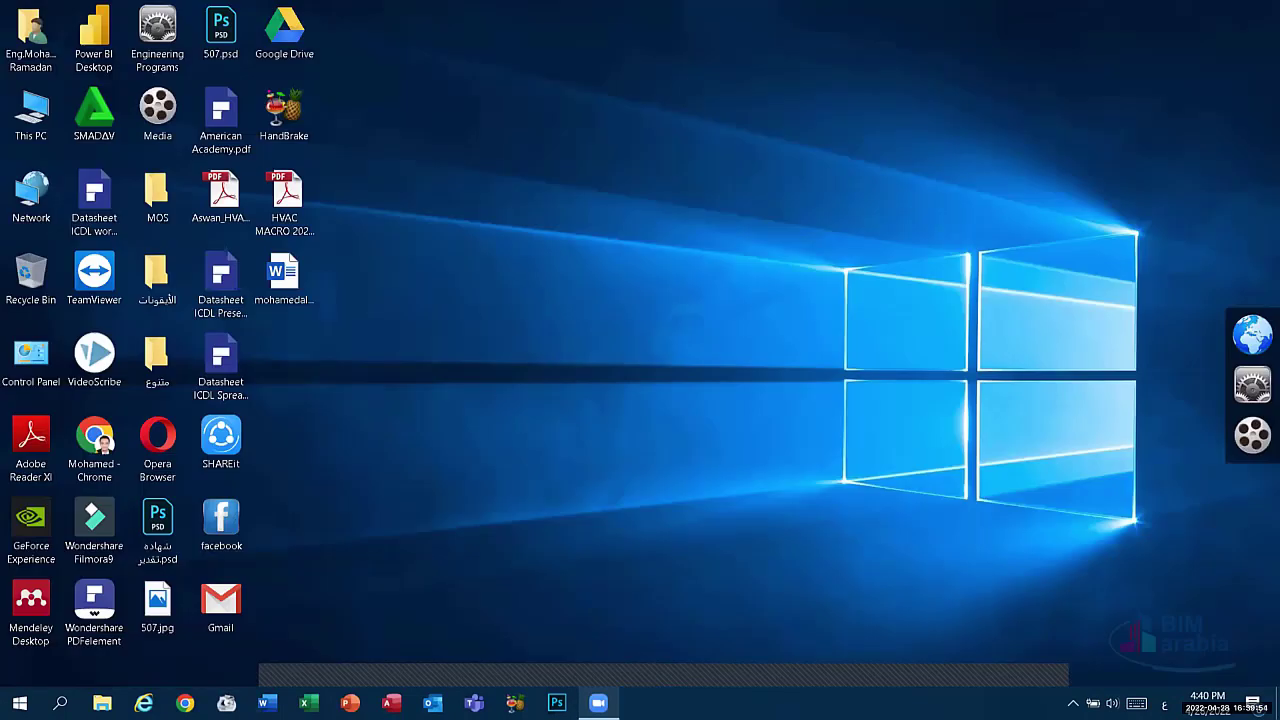
Step: Unlock the taskbar and move it to the right edge of the screen
right_click(952, 703)
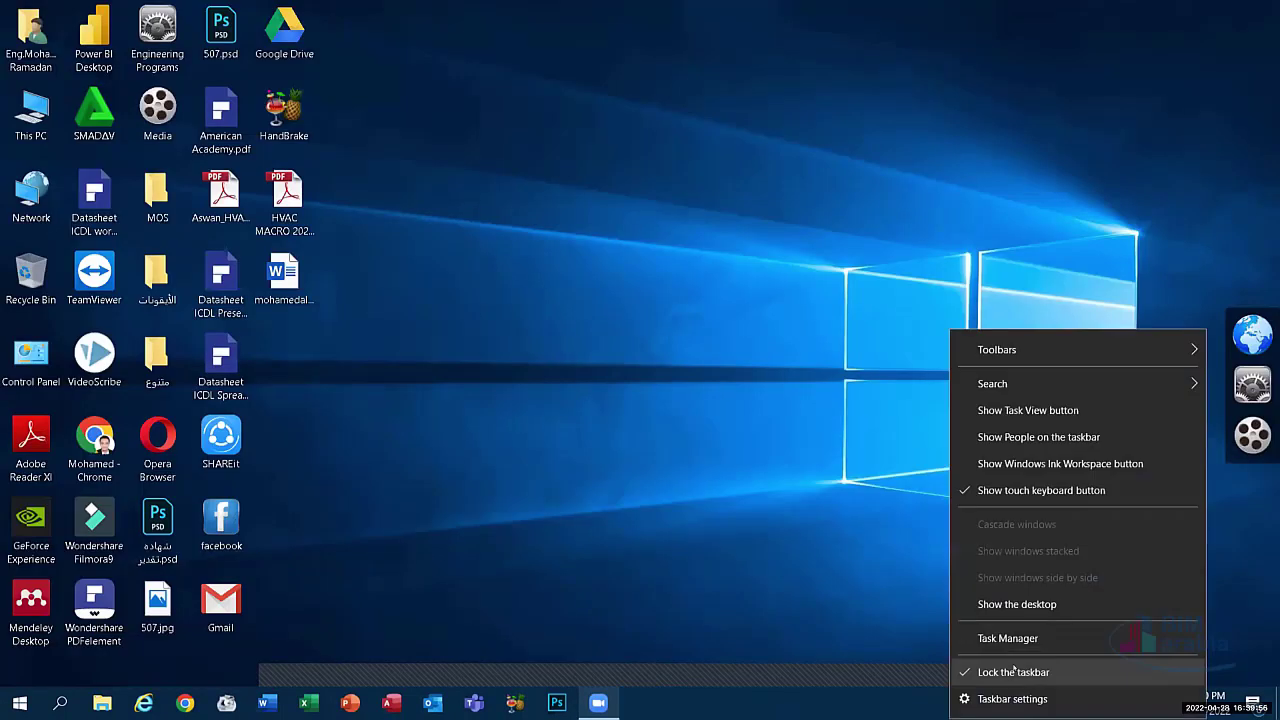
right_click(786, 703)
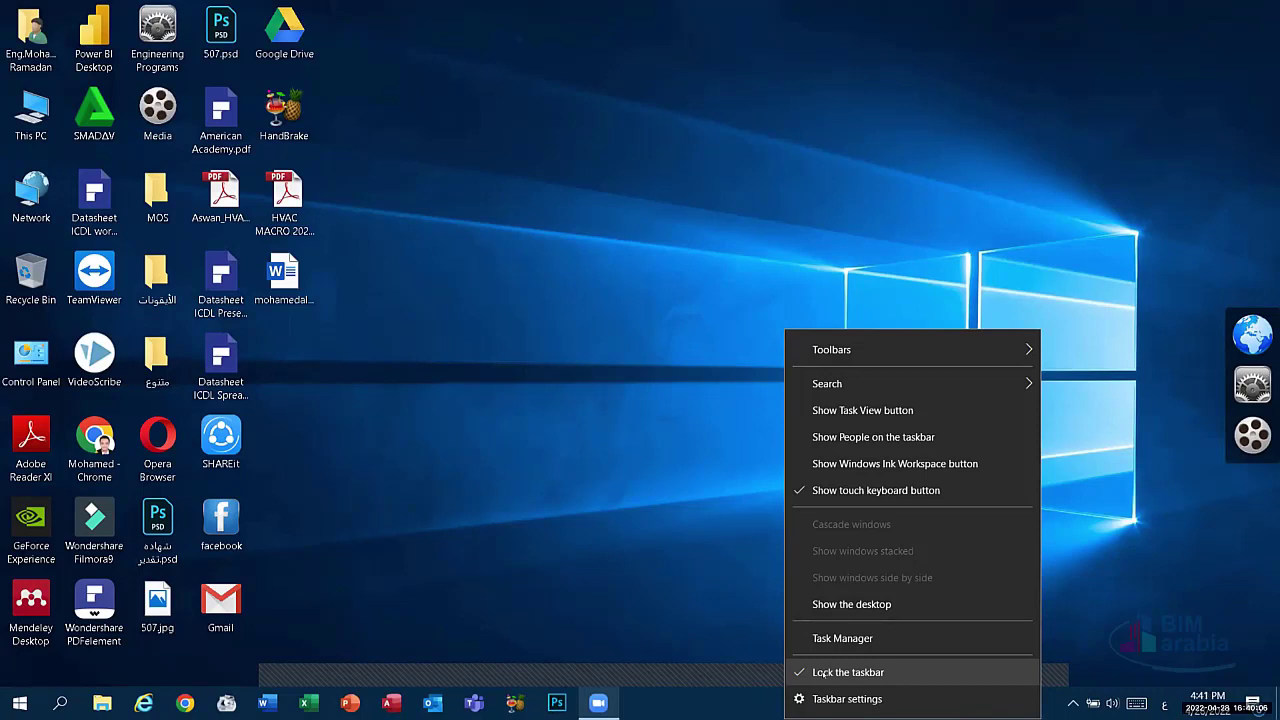
click(848, 672)
drag(800, 703, 1200, 400)
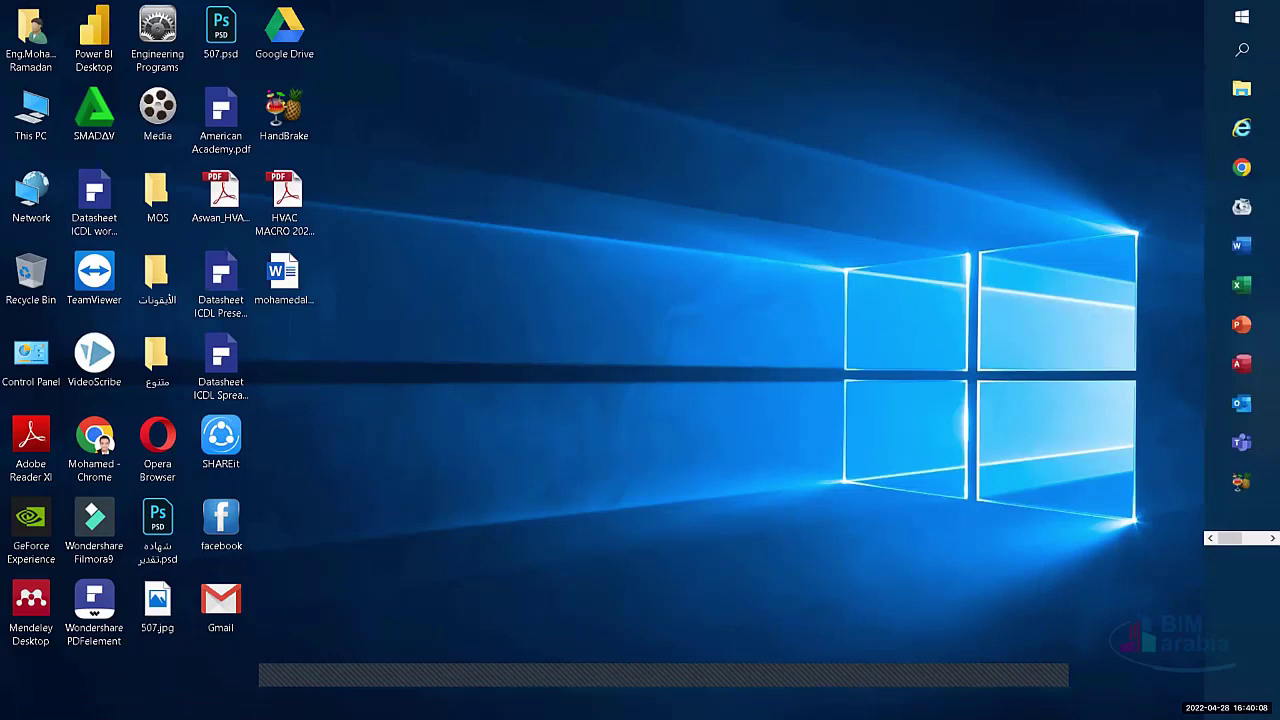
Step: Move the taskbar back to the bottom edge of the screen and lock it
drag(1240, 519, 727, 648)
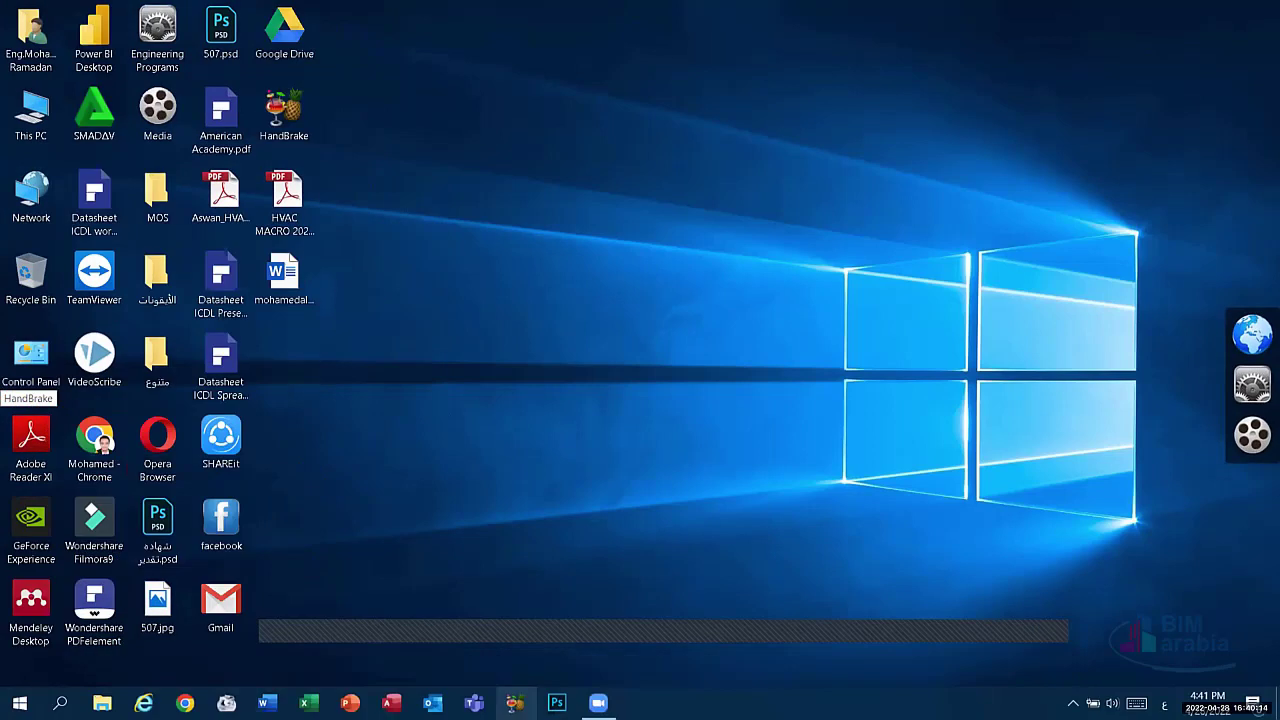
right_click(792, 703)
click(784, 658)
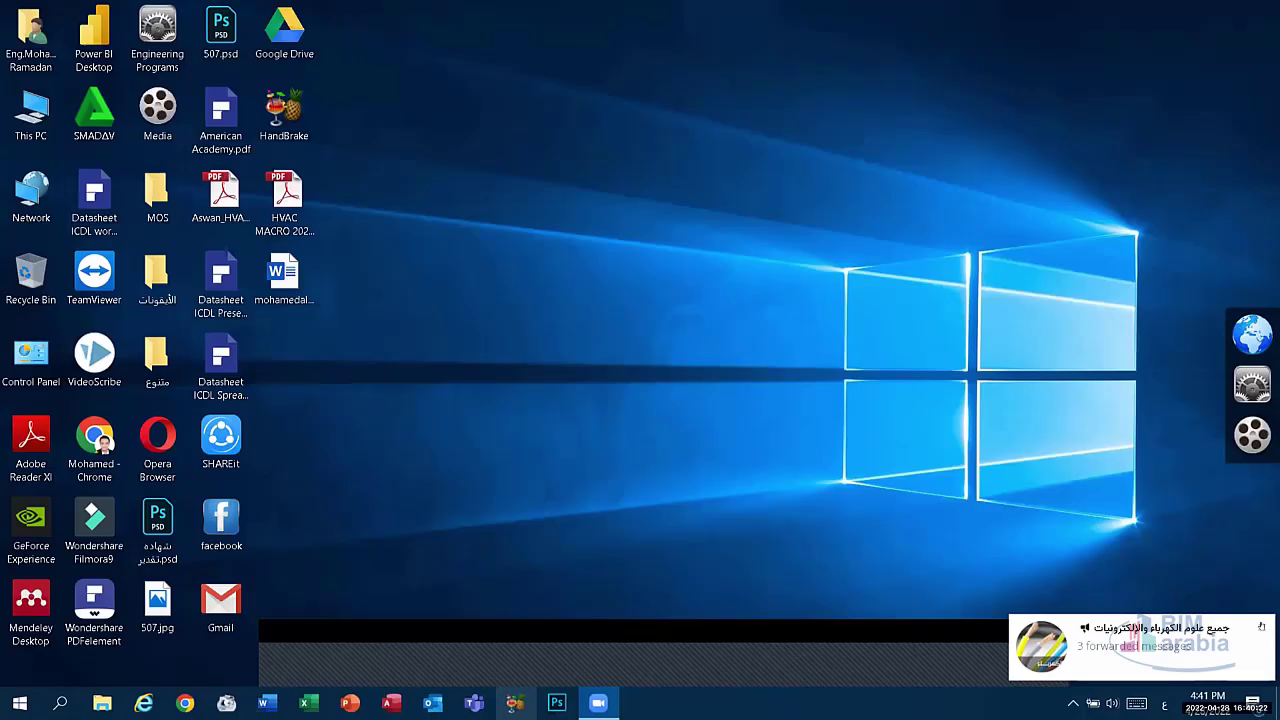
Step: View the running processes in Task Manager, select Zoom Meetings to show the End task option, and close Task Manager
right_click(832, 703)
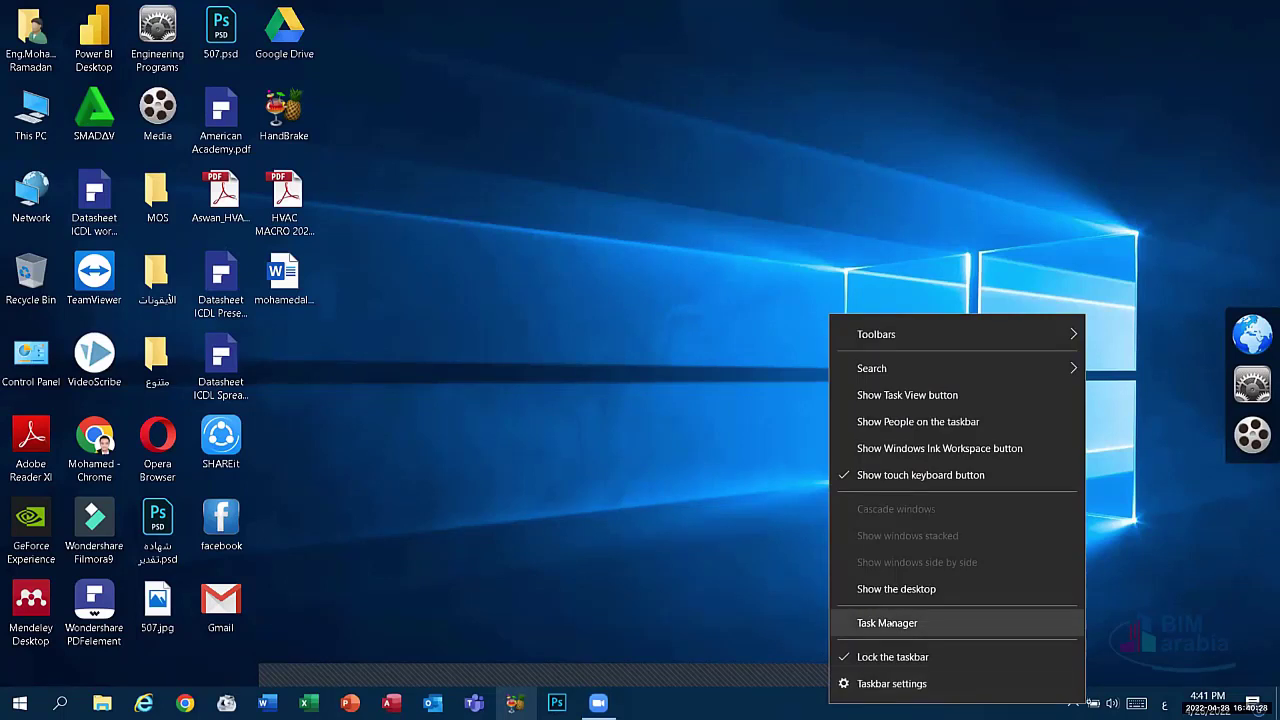
click(887, 623)
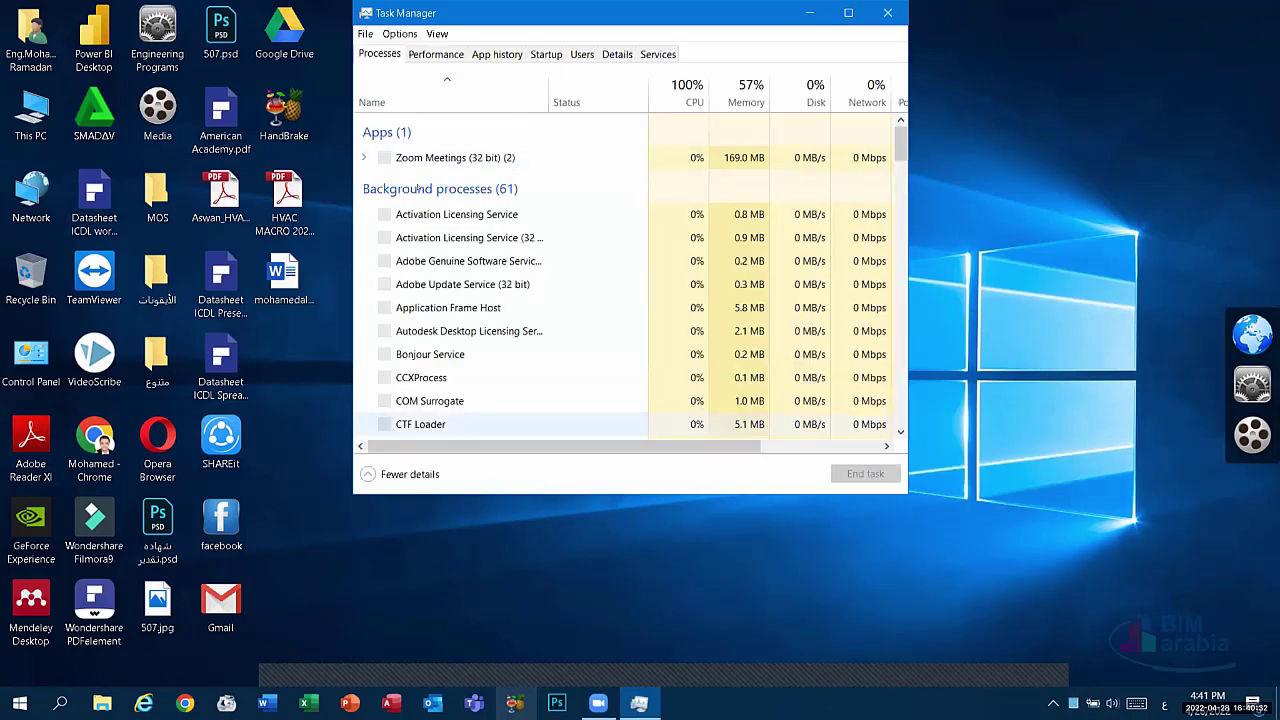
click(887, 13)
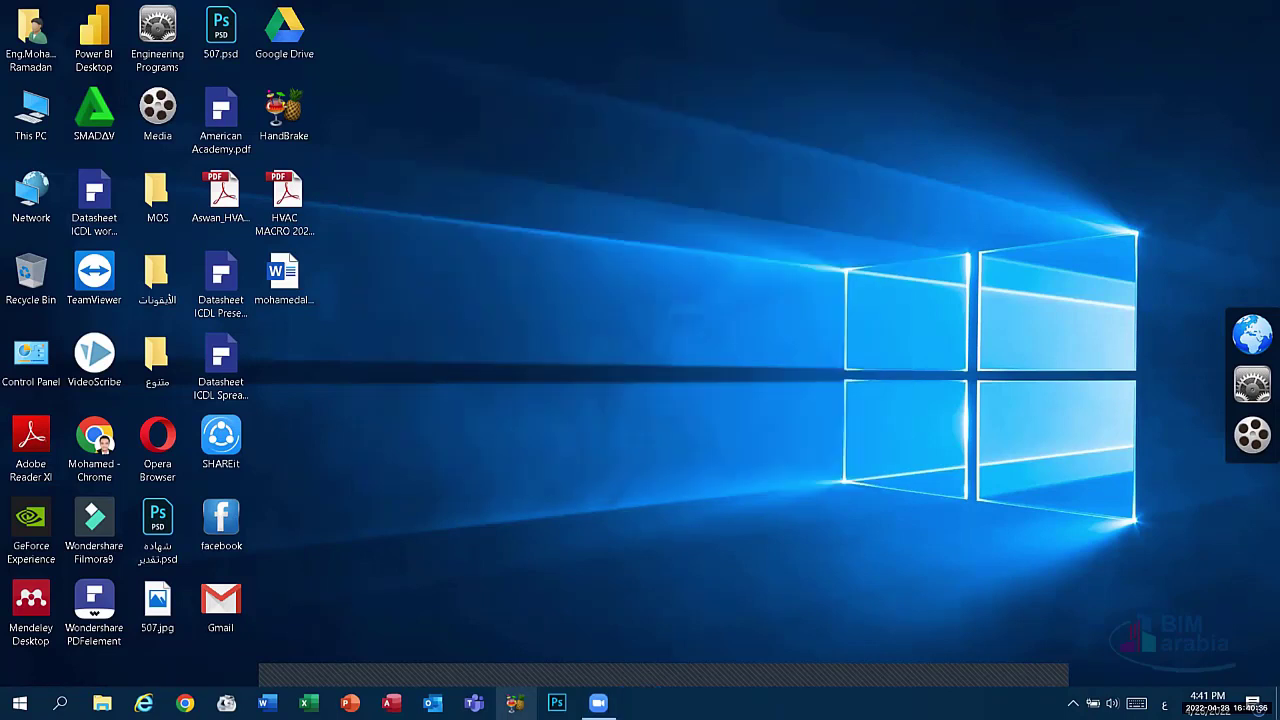
right_click(890, 703)
click(931, 638)
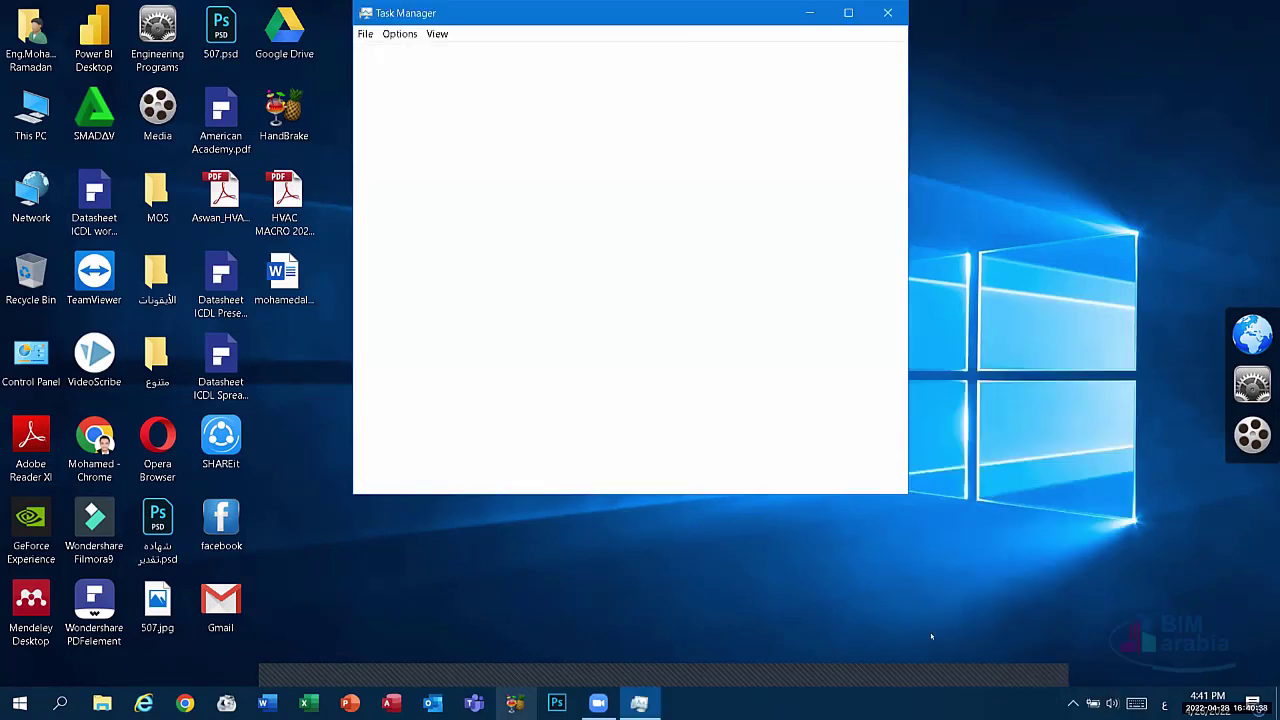
click(509, 158)
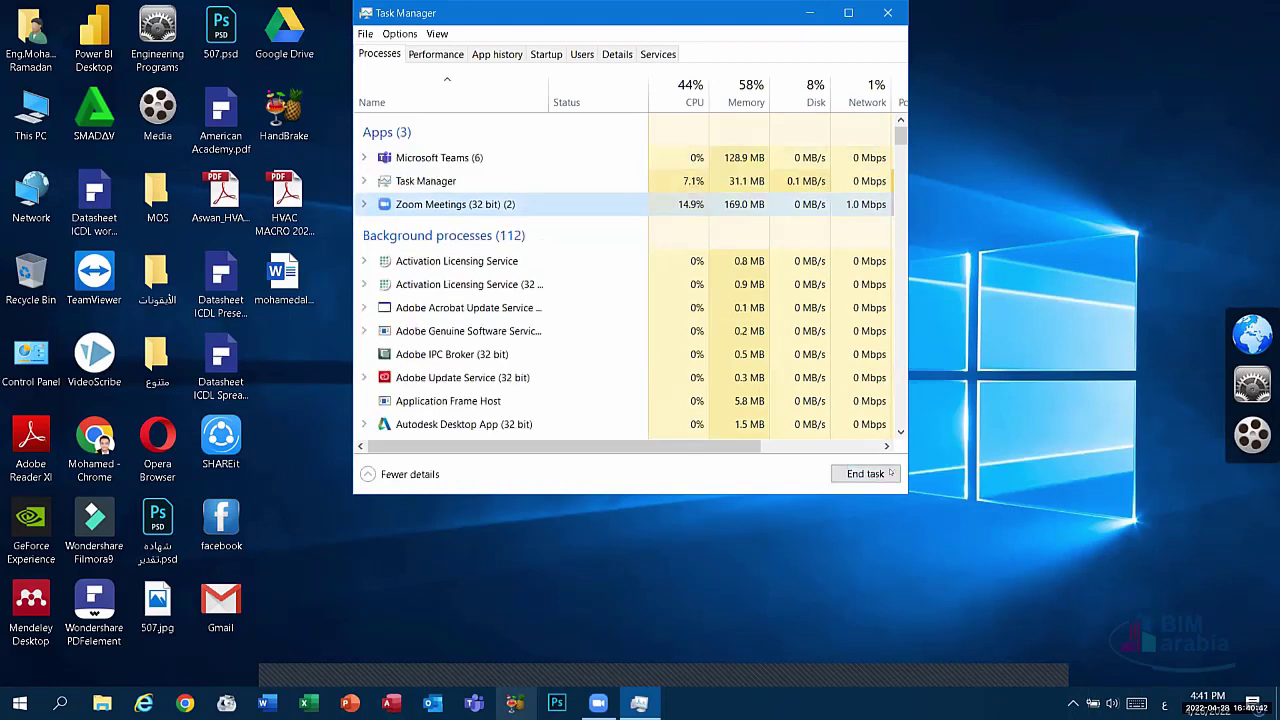
click(887, 12)
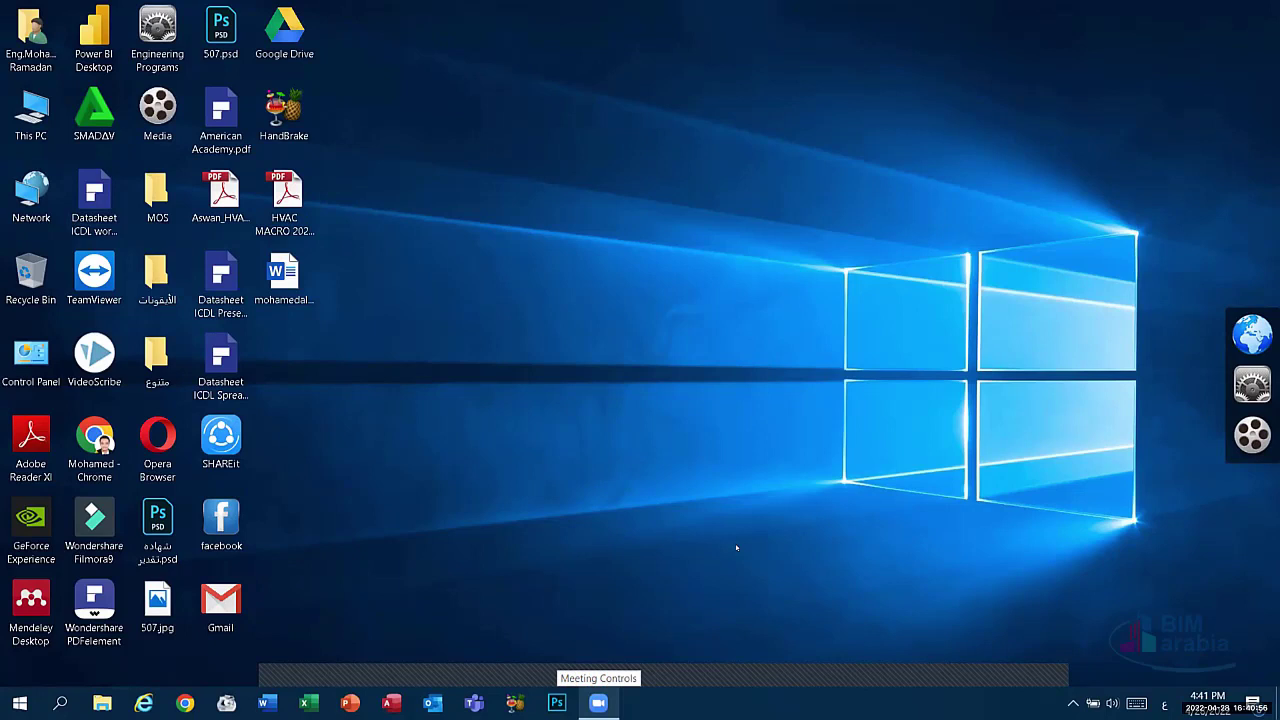
Step: Open This PC from the desktop and use the taskbar's Show the desktop option to hide its window
right_click(731, 692)
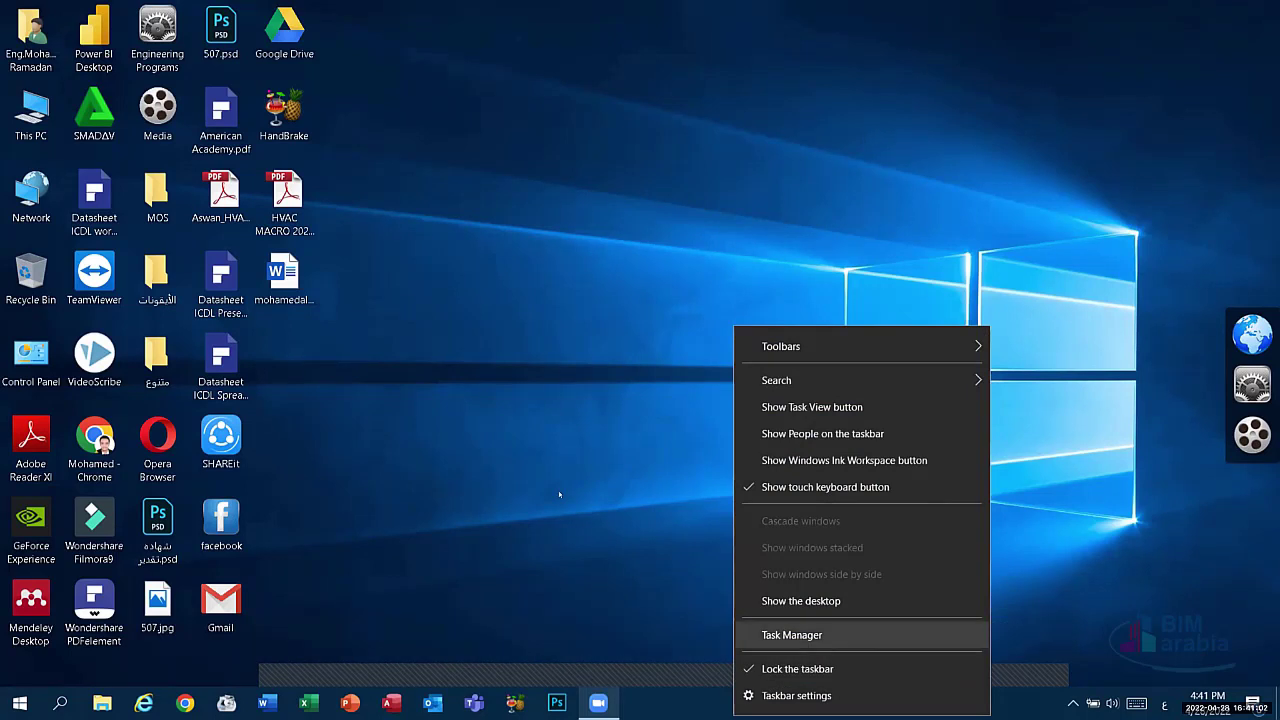
click(792, 635)
double_click(30, 112)
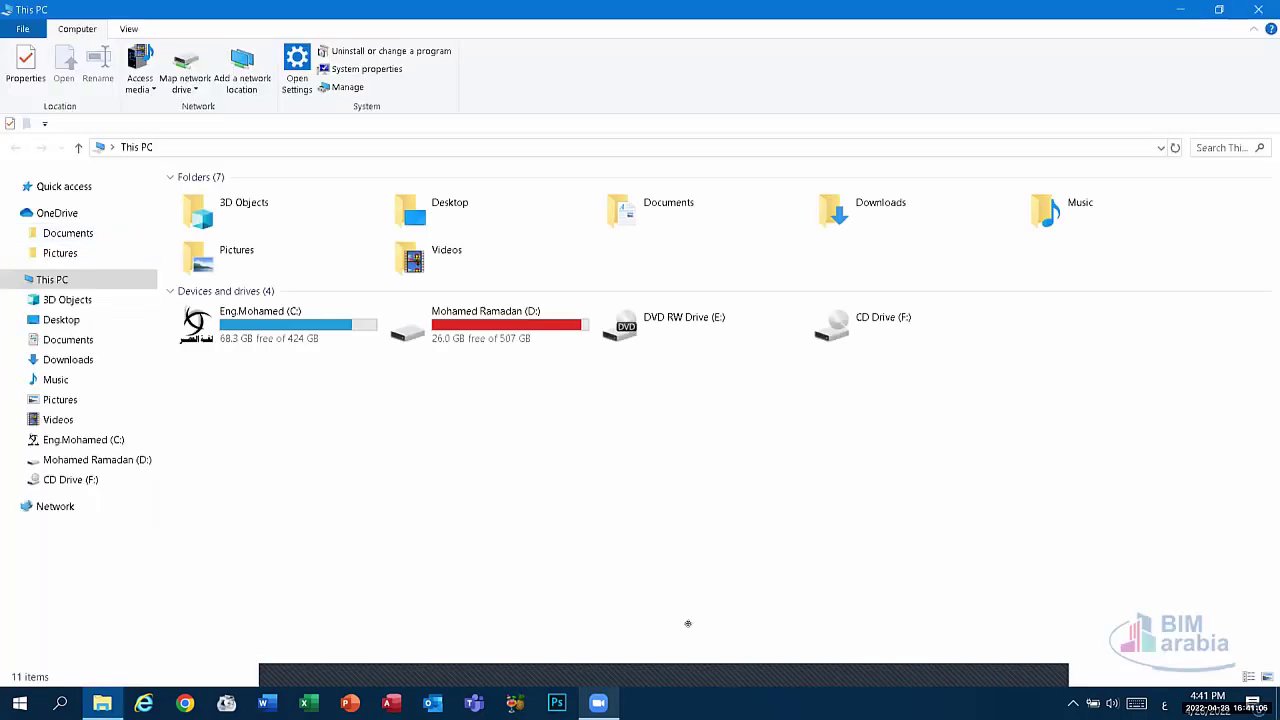
right_click(862, 640)
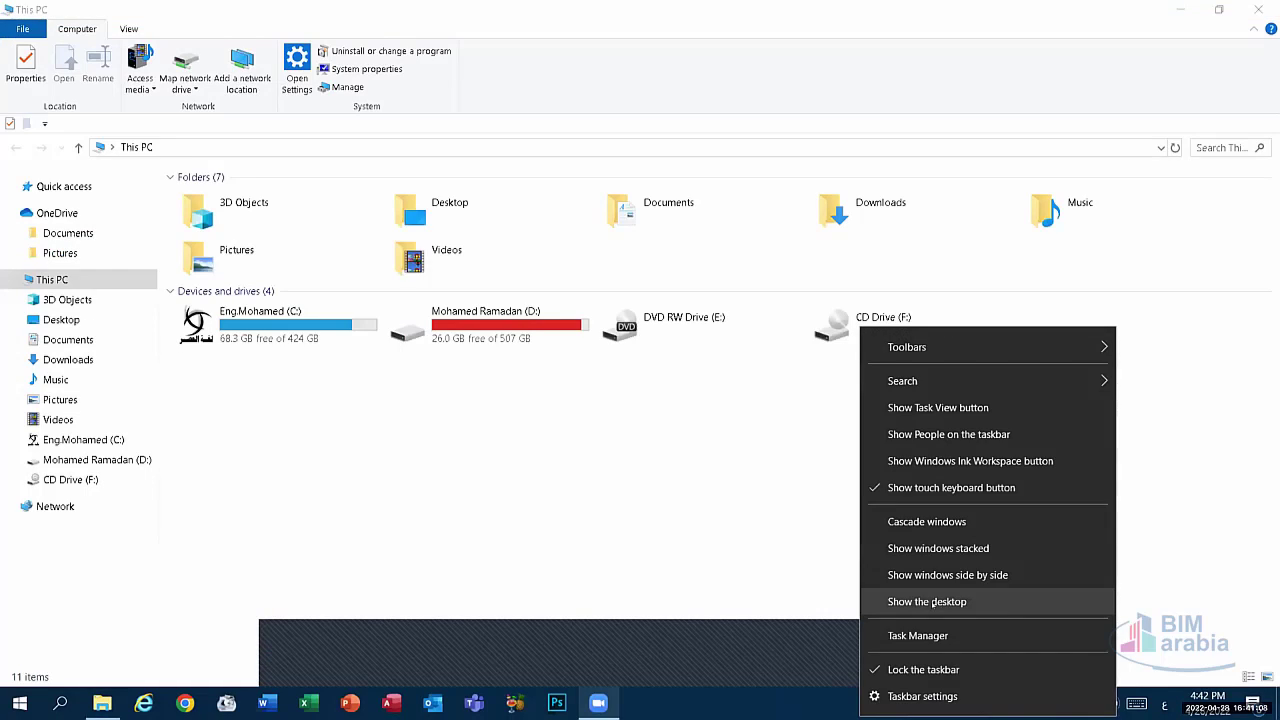
key(Return)
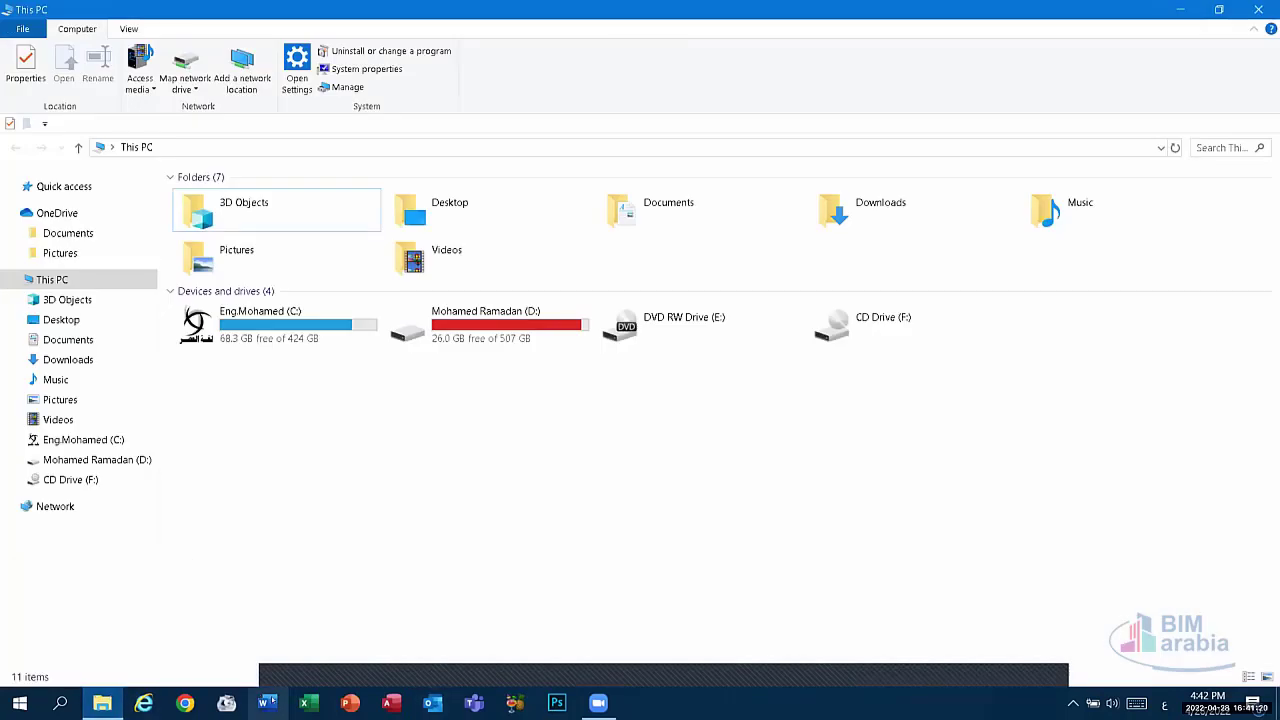
Step: Start Word with a new blank document and minimize its window
click(266, 703)
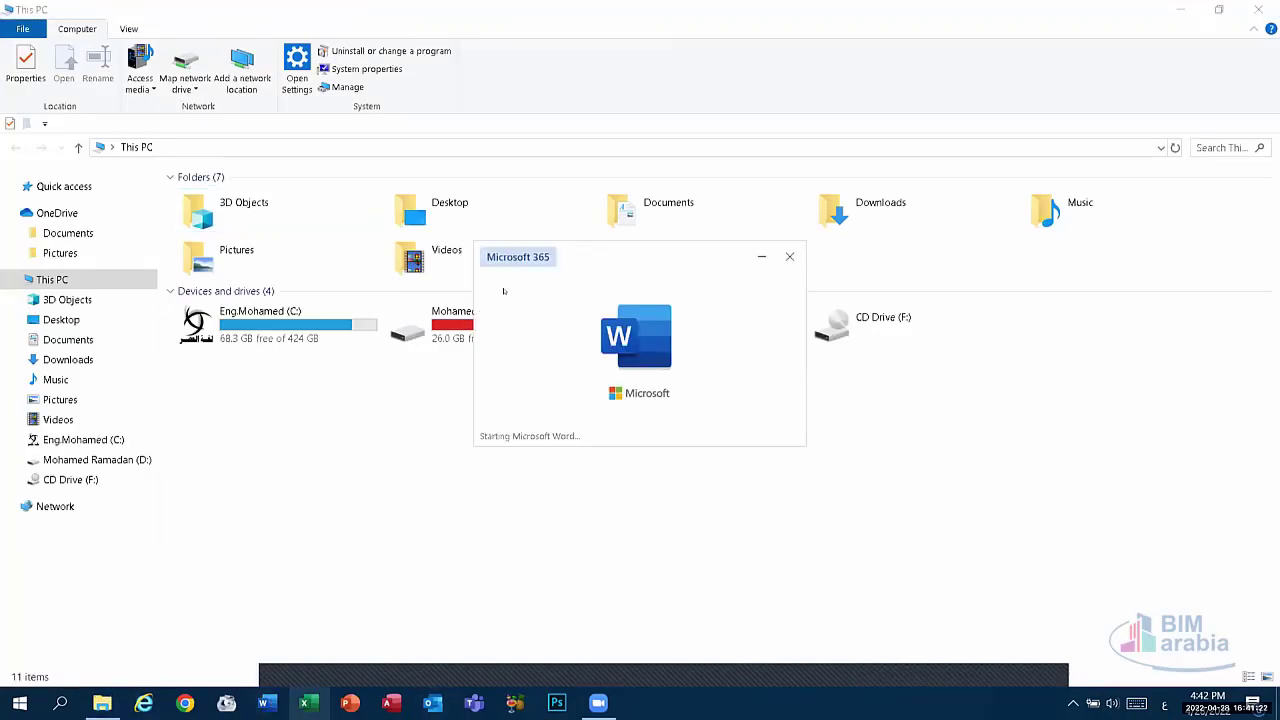
click(280, 184)
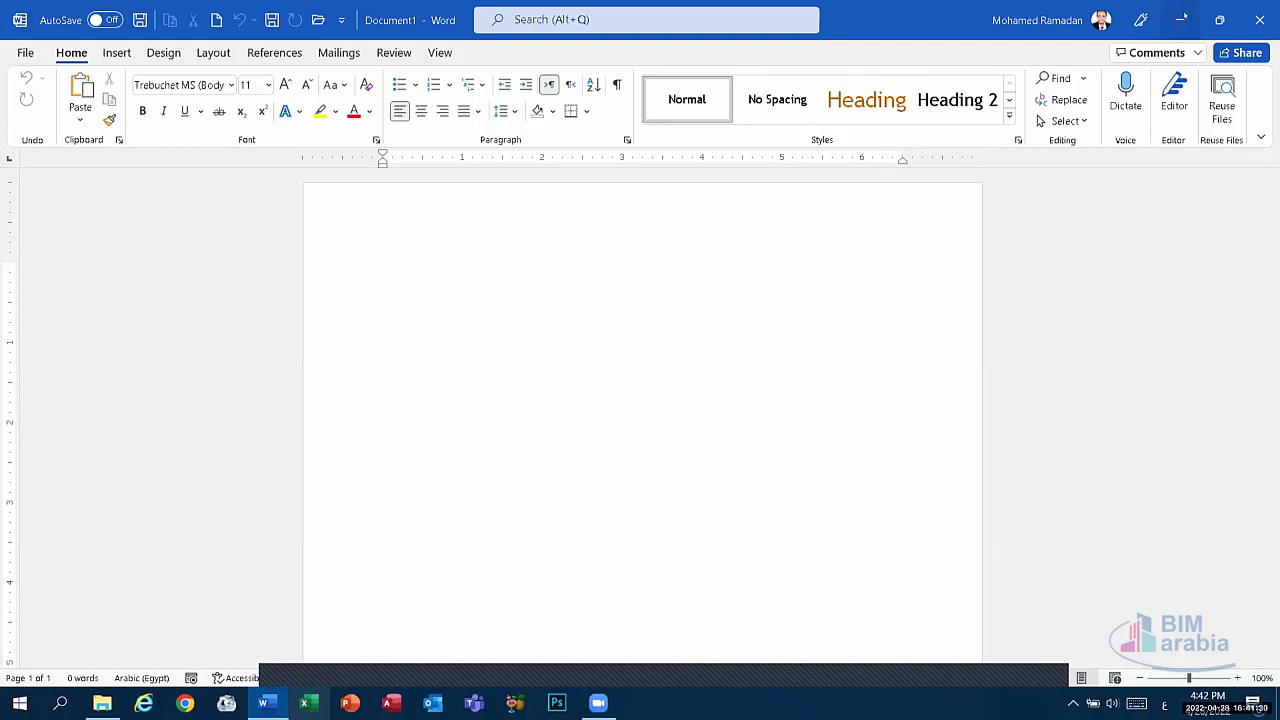
click(1181, 19)
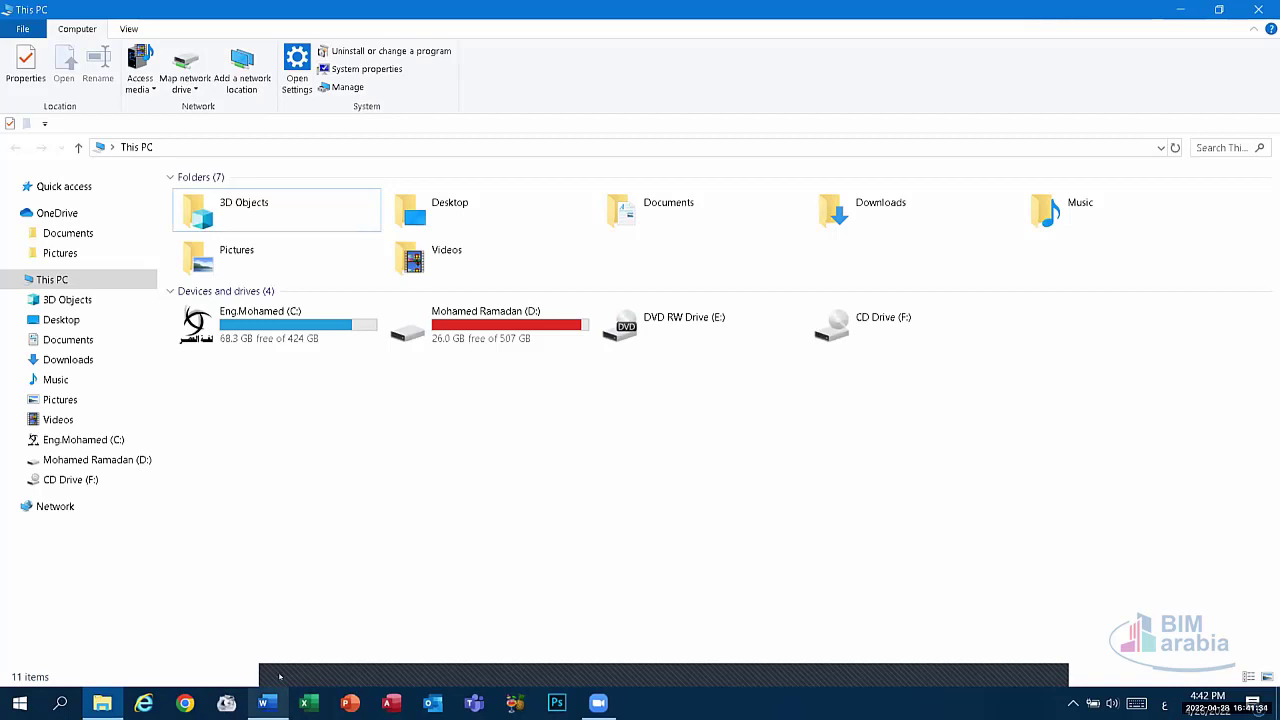
Step: Restore and minimize the Word window repeatedly from the taskbar and clear the open windows to return to the desktop
click(263, 703)
click(263, 703)
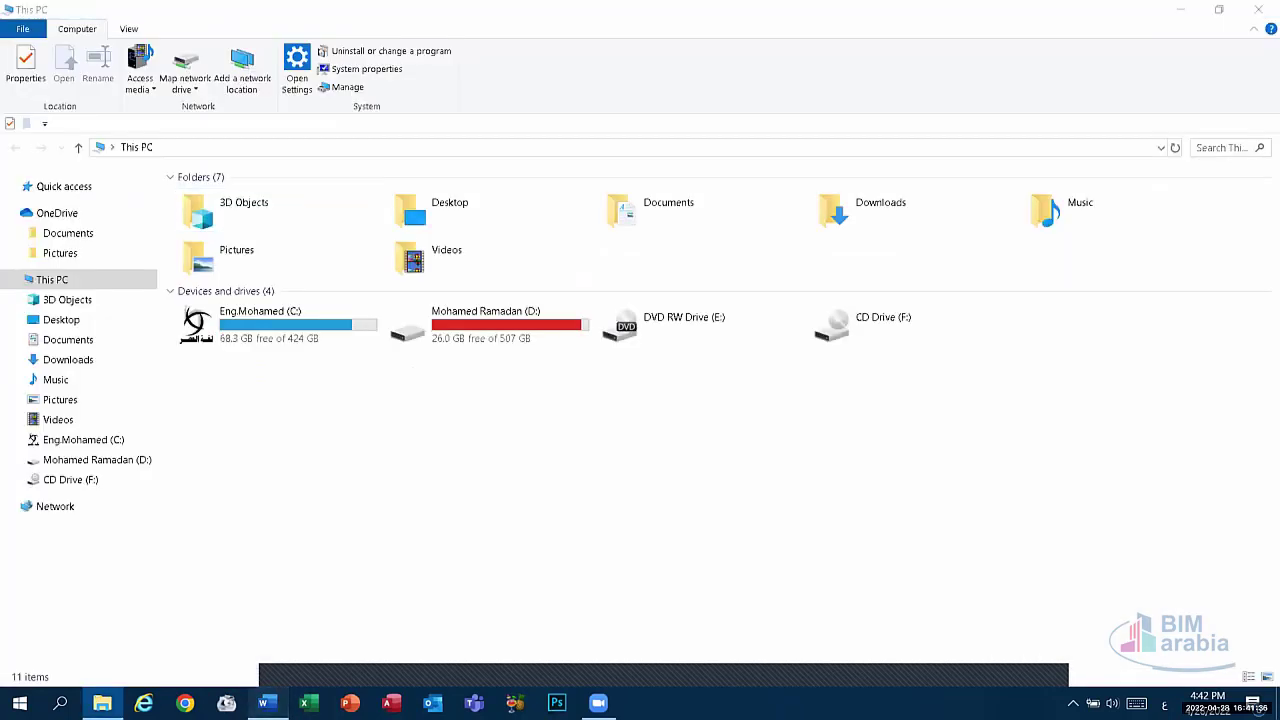
click(263, 703)
click(263, 703)
click(263, 703)
click(263, 703)
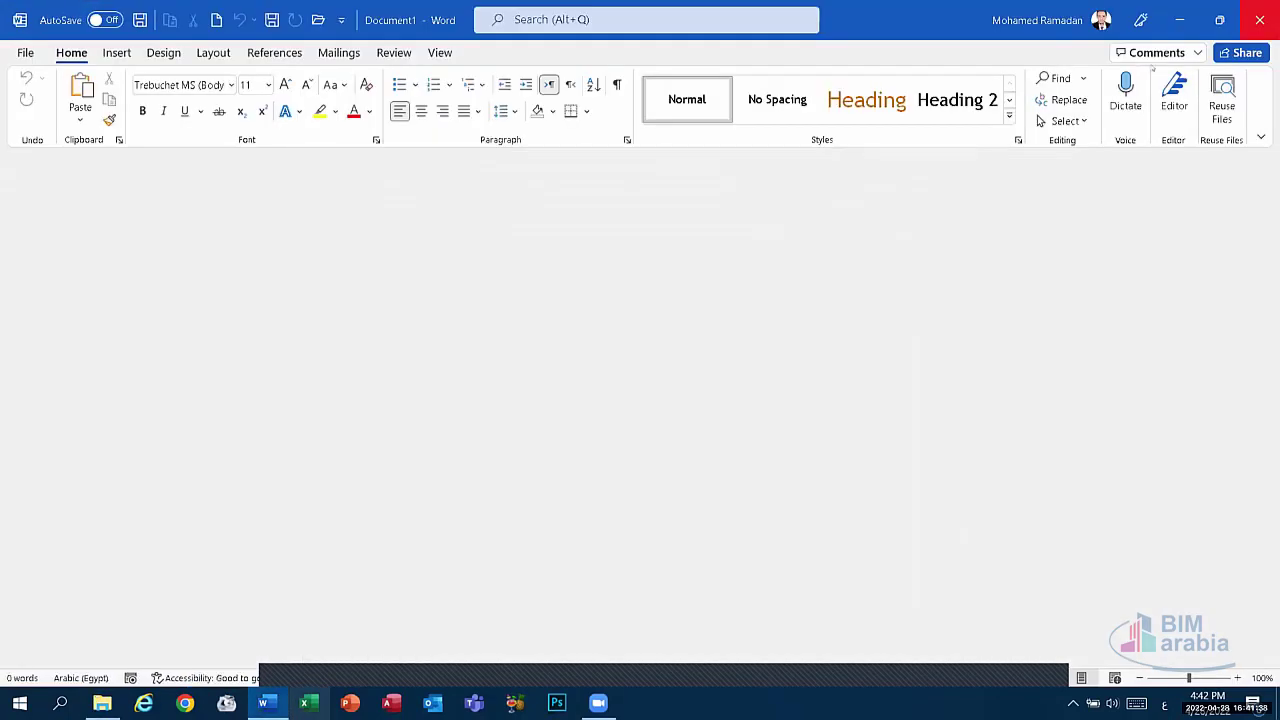
key(super+d)
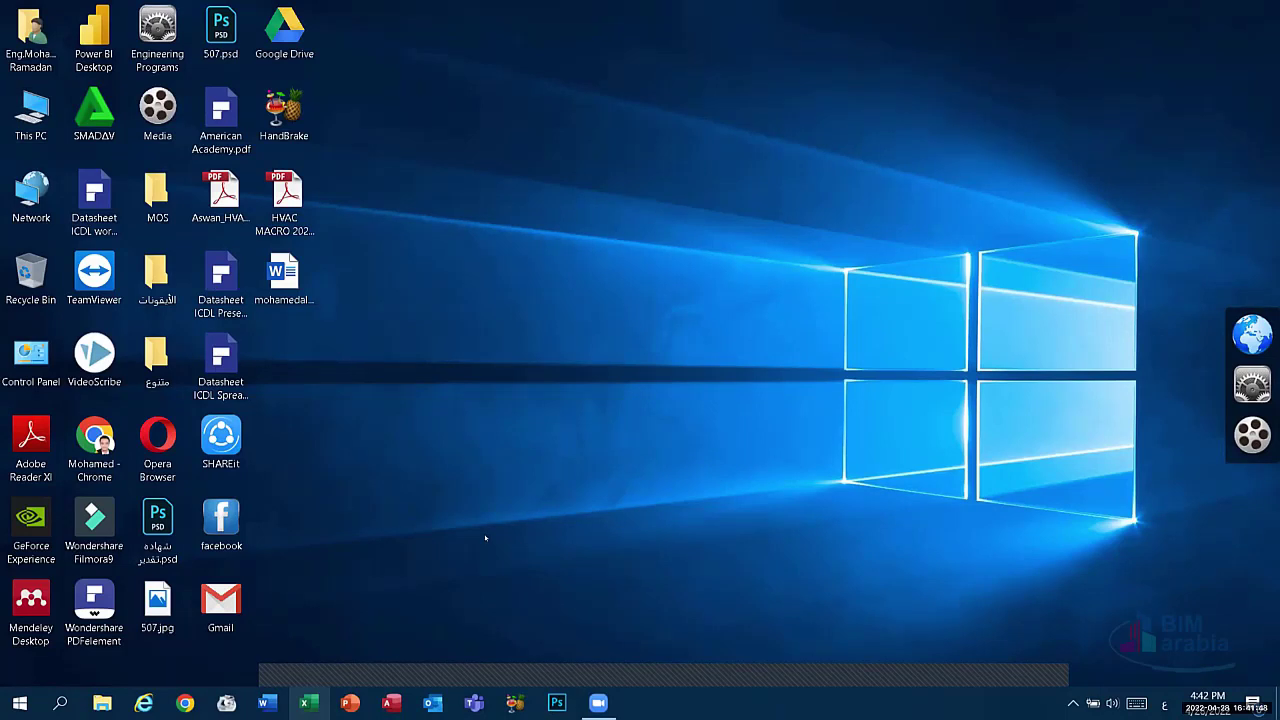
Step: Open This PC from its desktop shortcut, view the folders and drives, and close the window
double_click(35, 105)
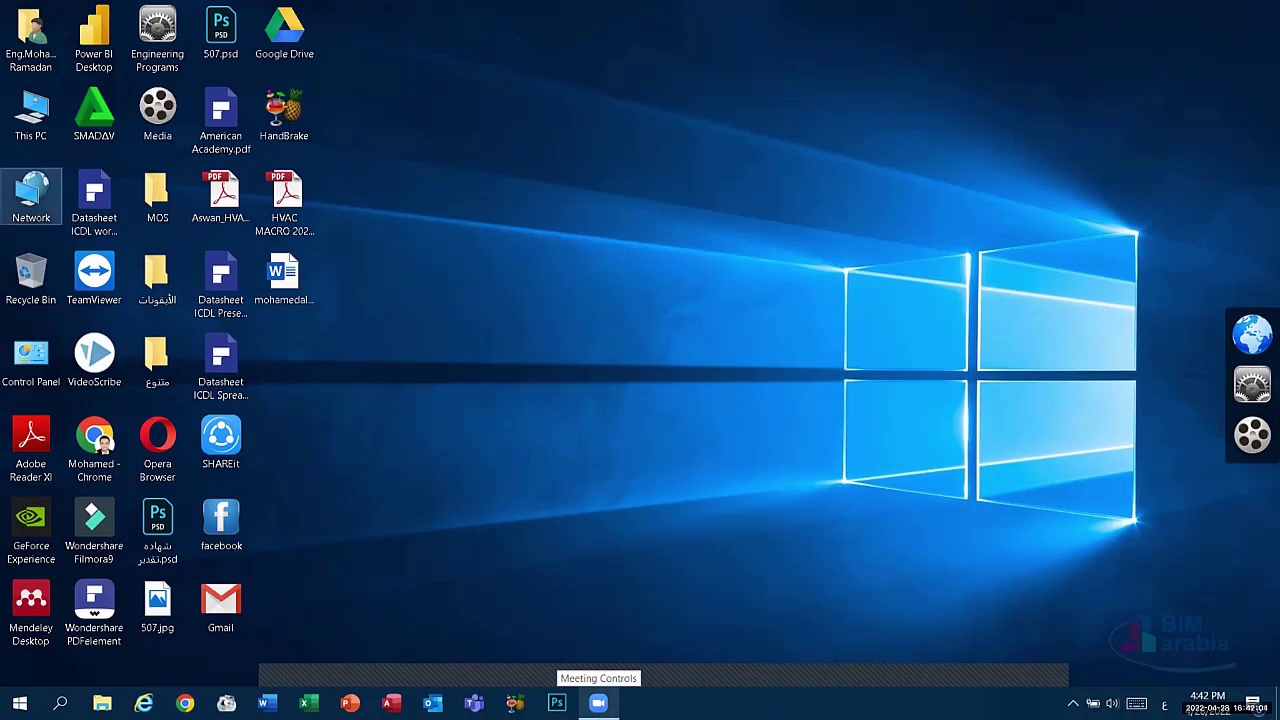
click(31, 113)
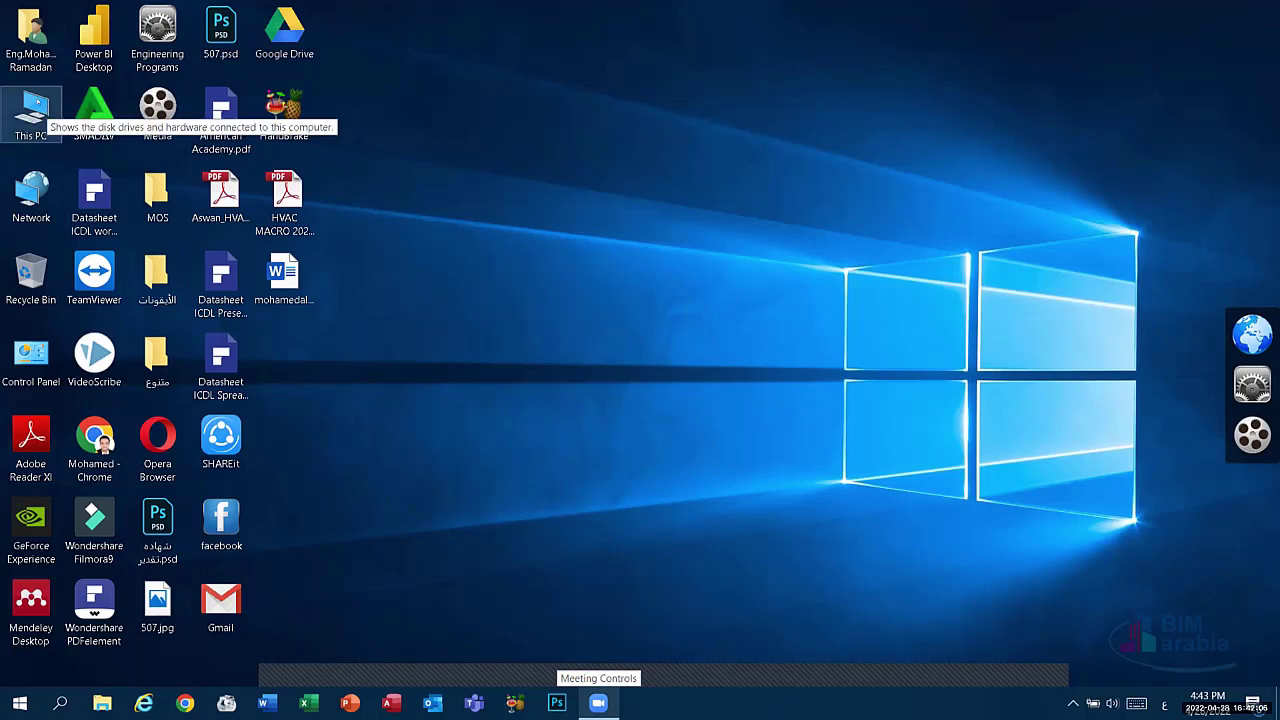
double_click(31, 113)
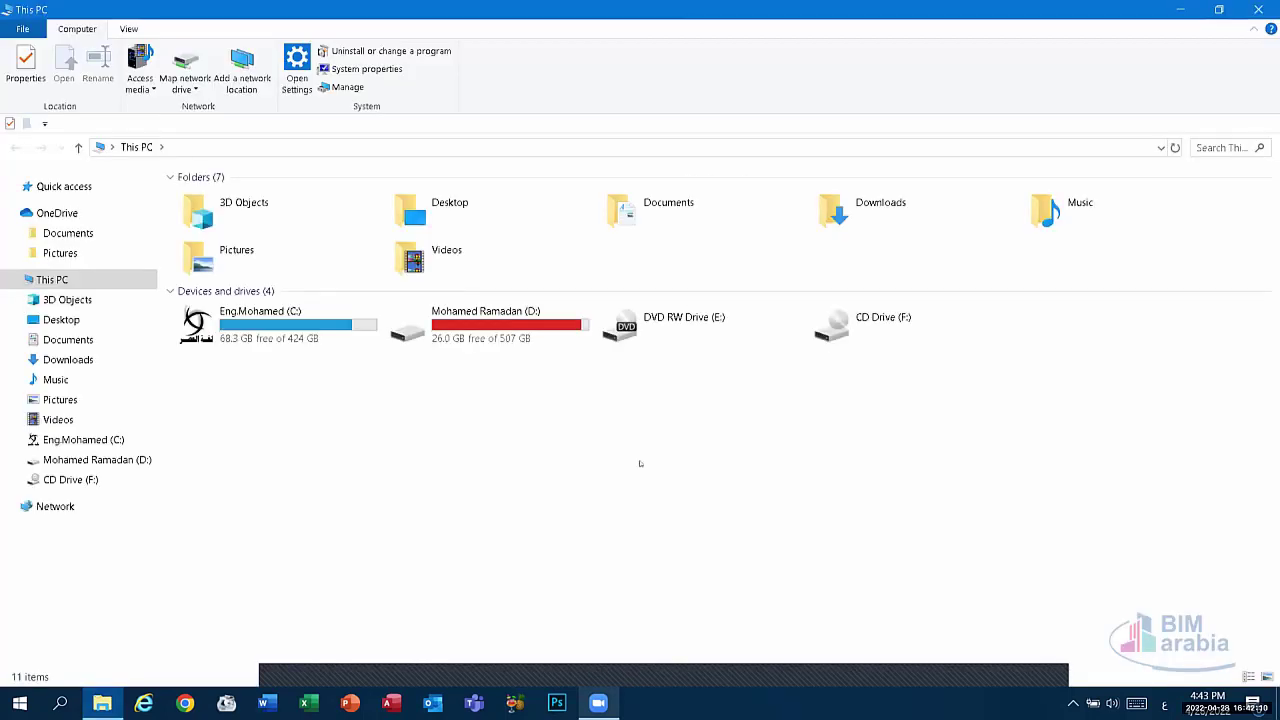
key(alt+F4)
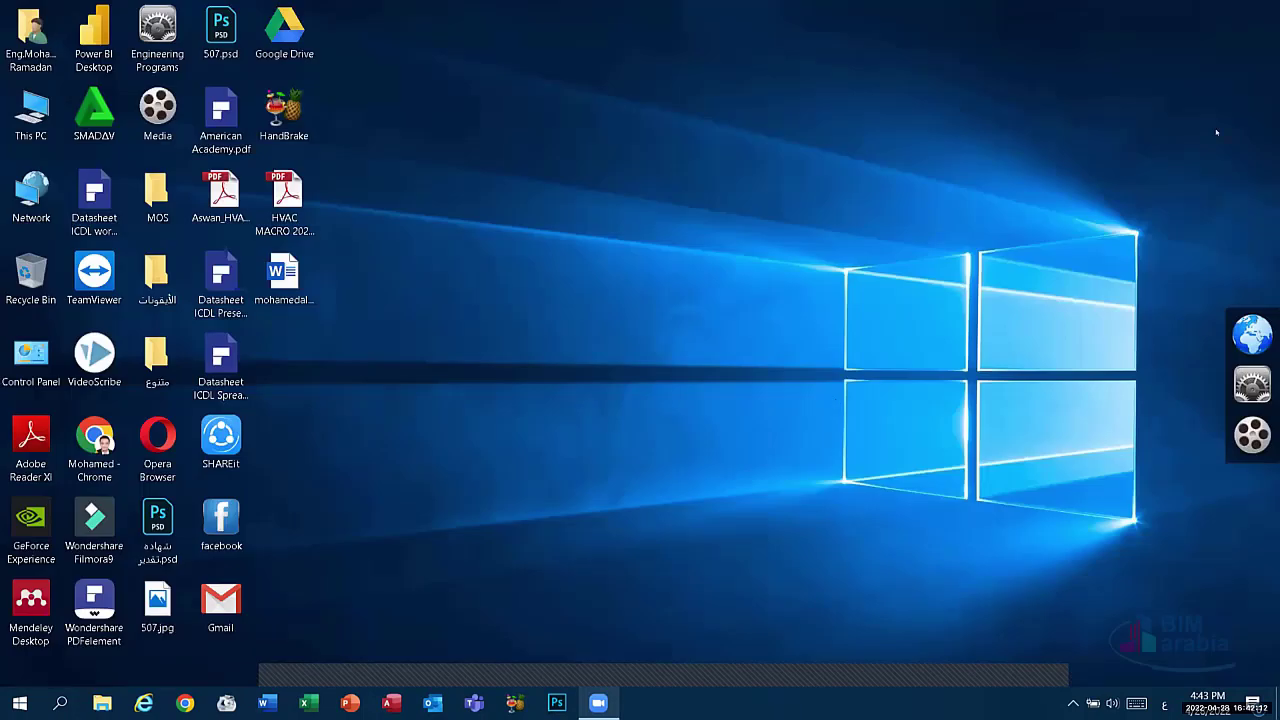
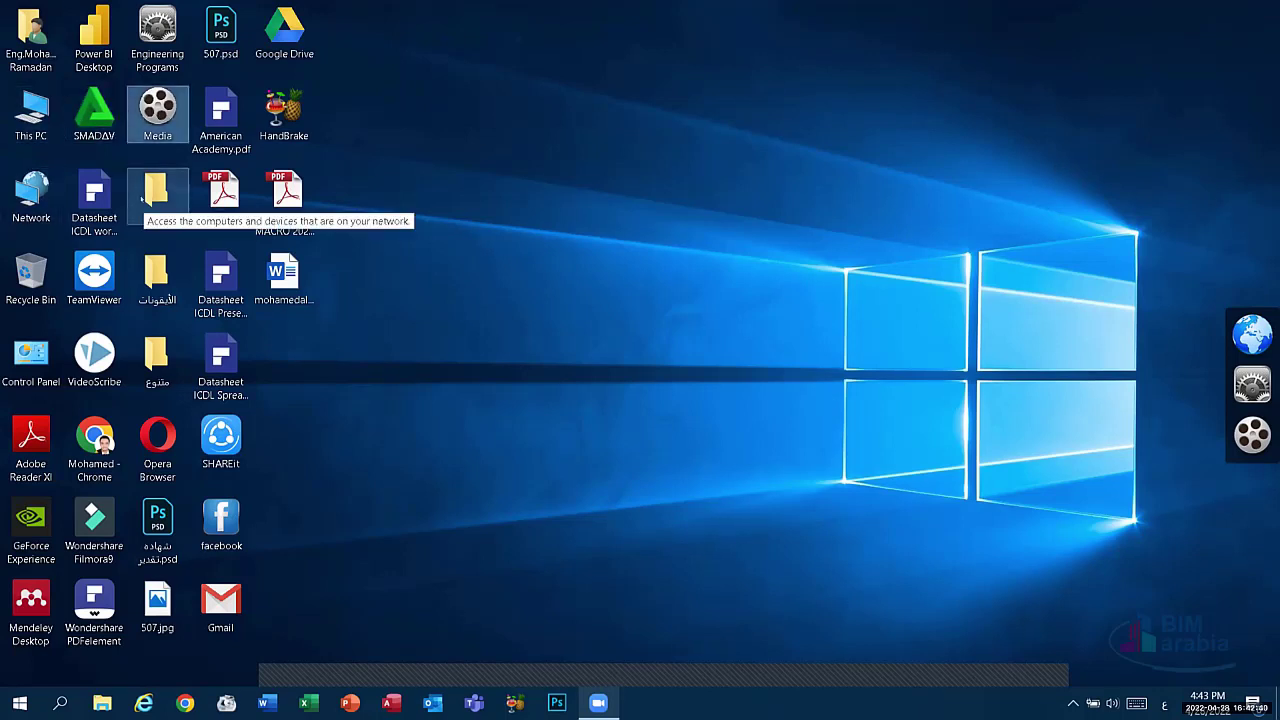
click(224, 232)
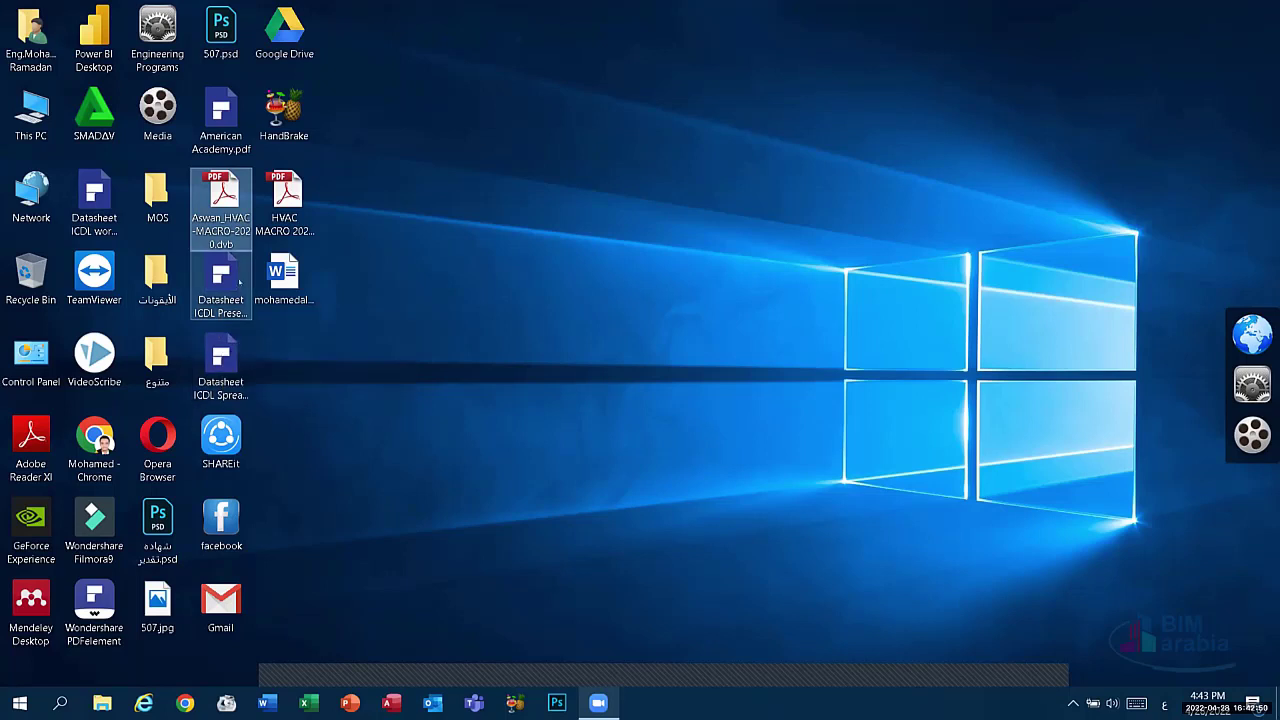
click(204, 370)
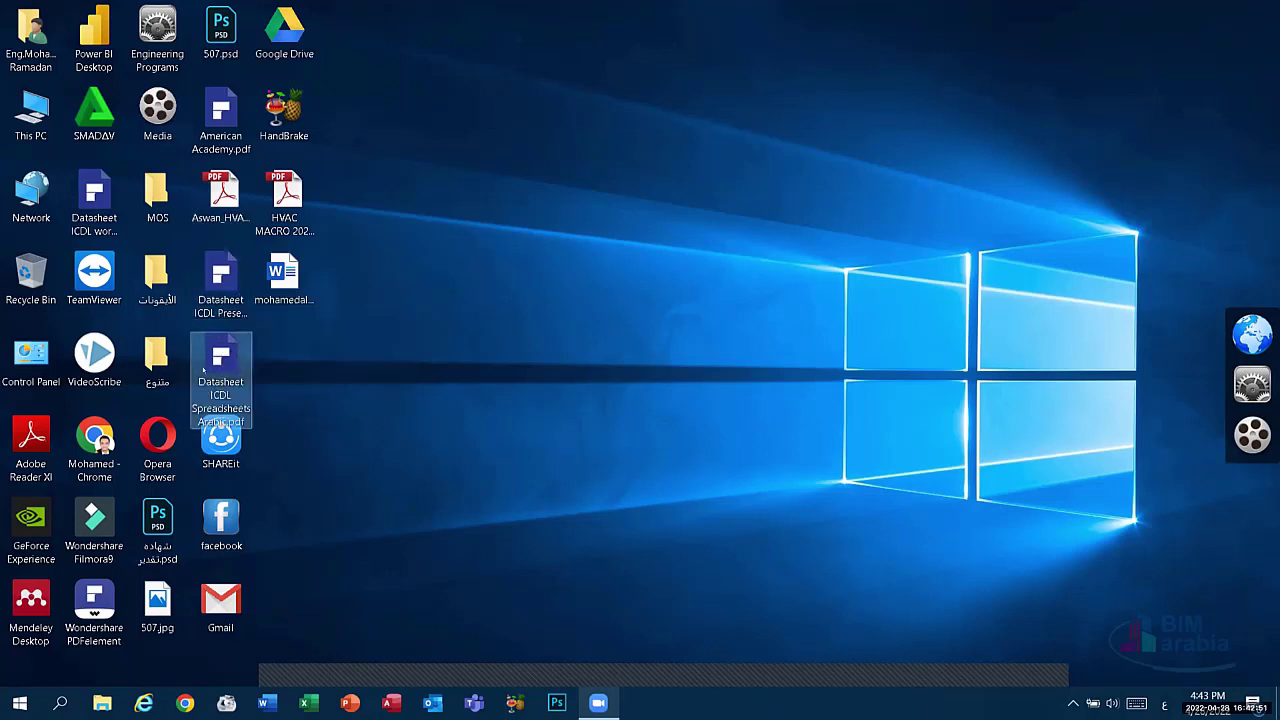
click(157, 278)
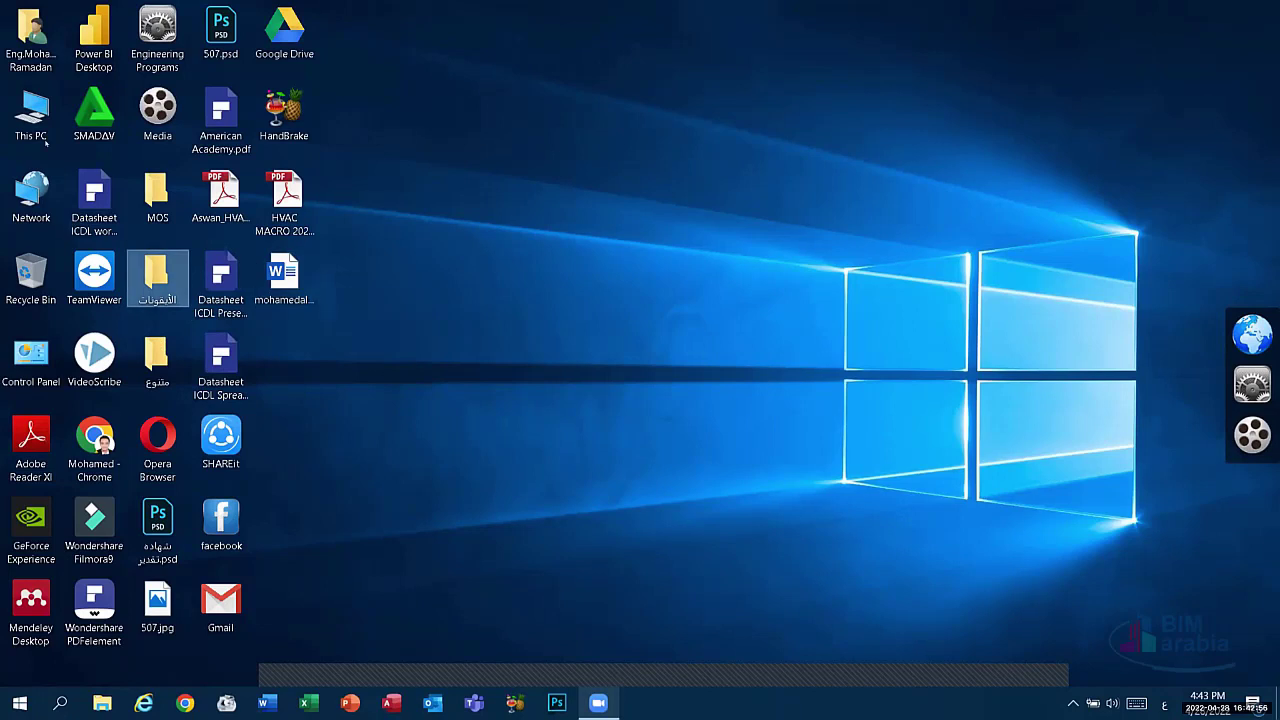
click(486, 175)
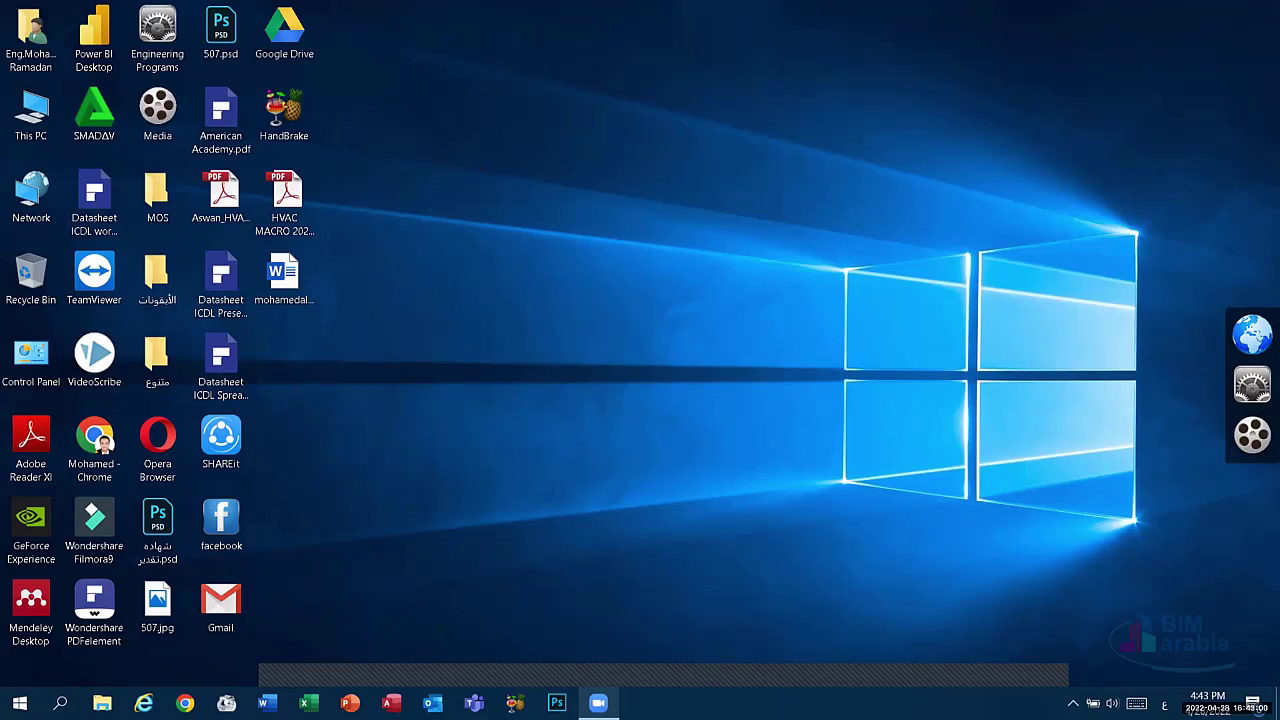
Step: Add the Desktop toolbar to the taskbar and expand its list of desktop items
right_click(750, 703)
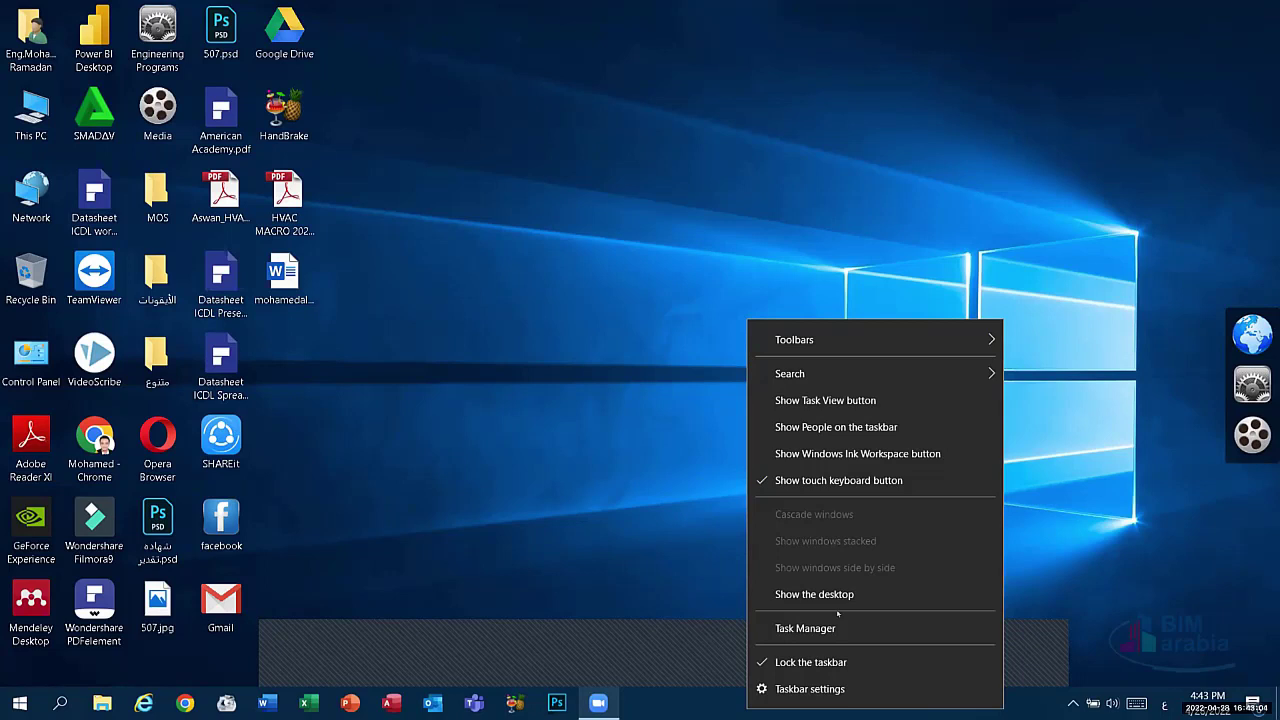
mouse_move(823, 338)
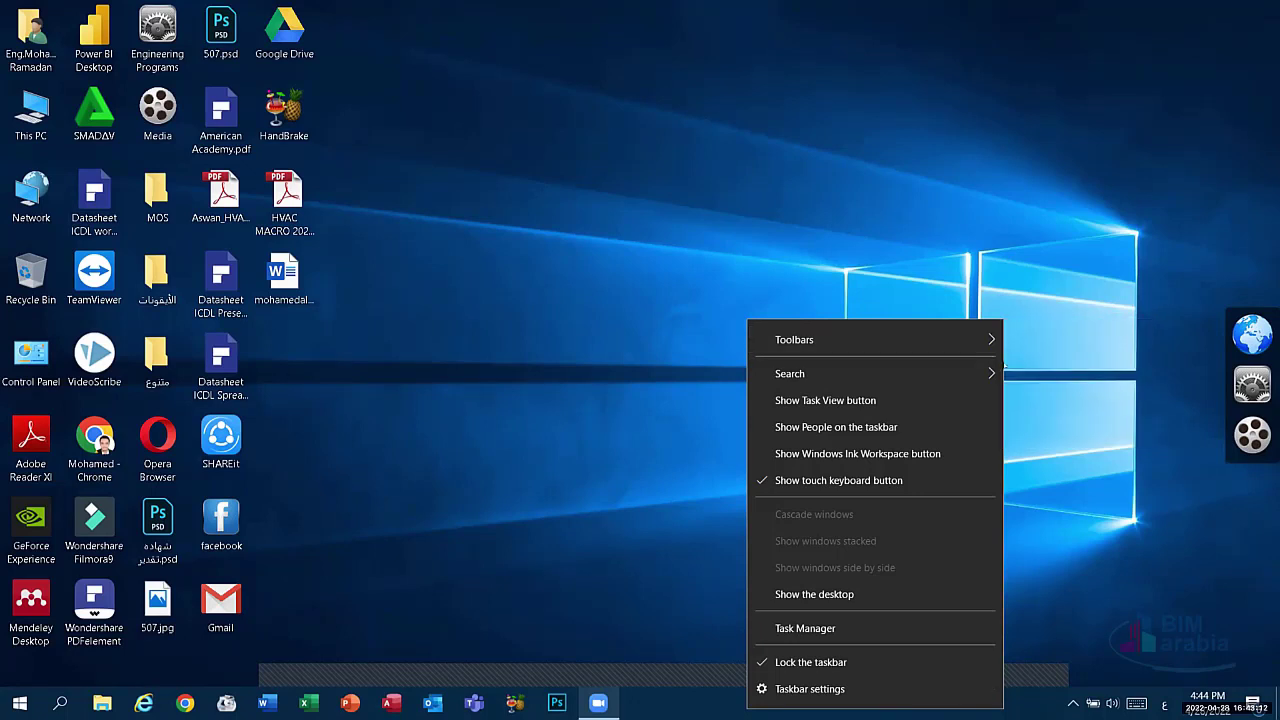
mouse_move(985, 340)
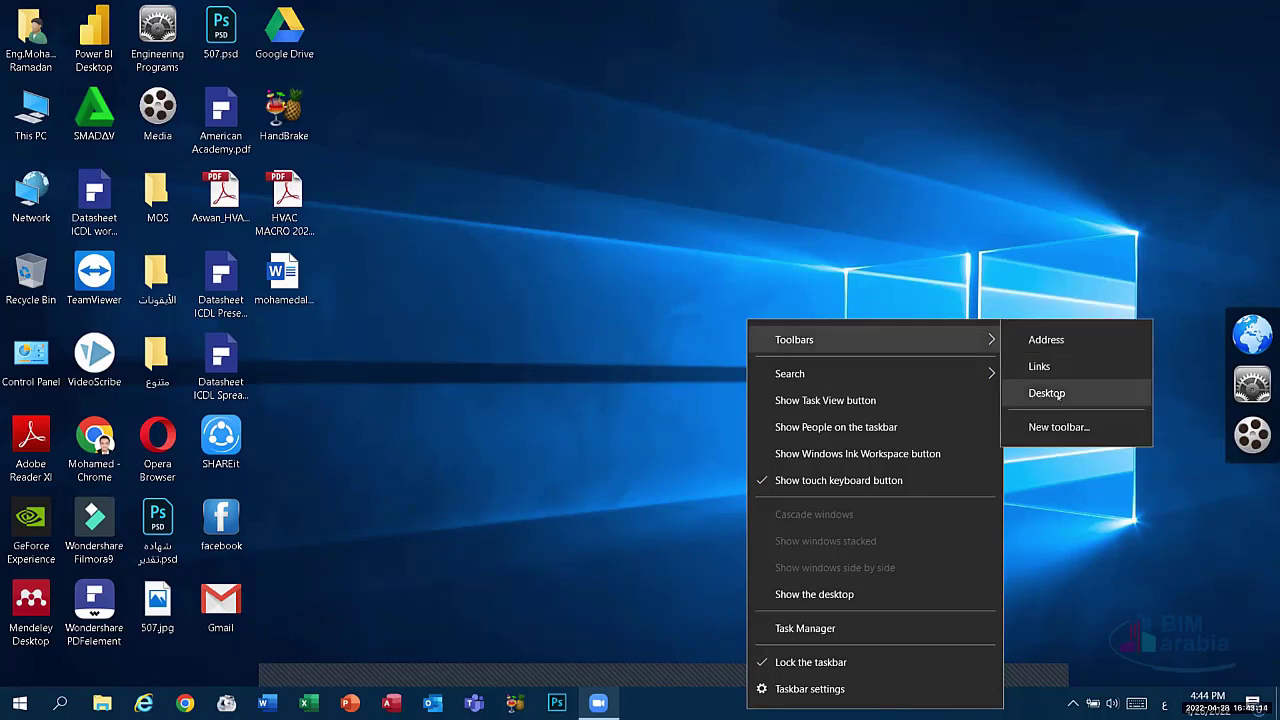
click(1060, 395)
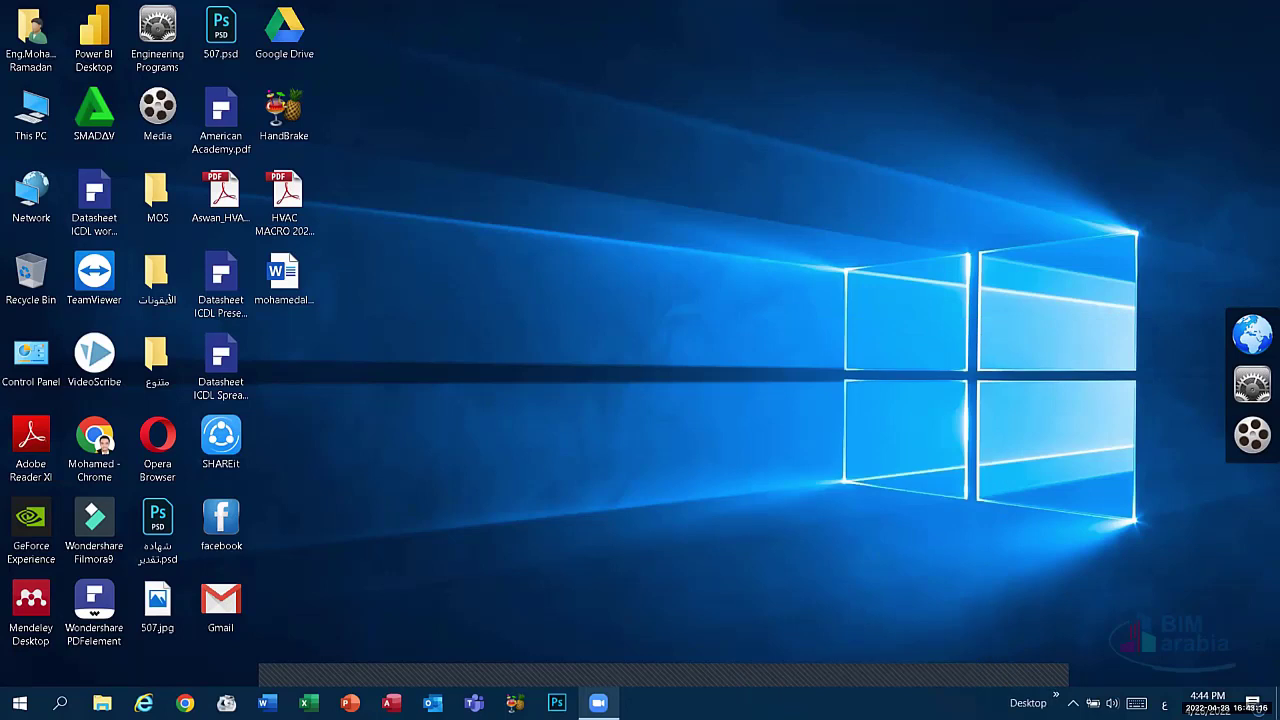
click(1055, 697)
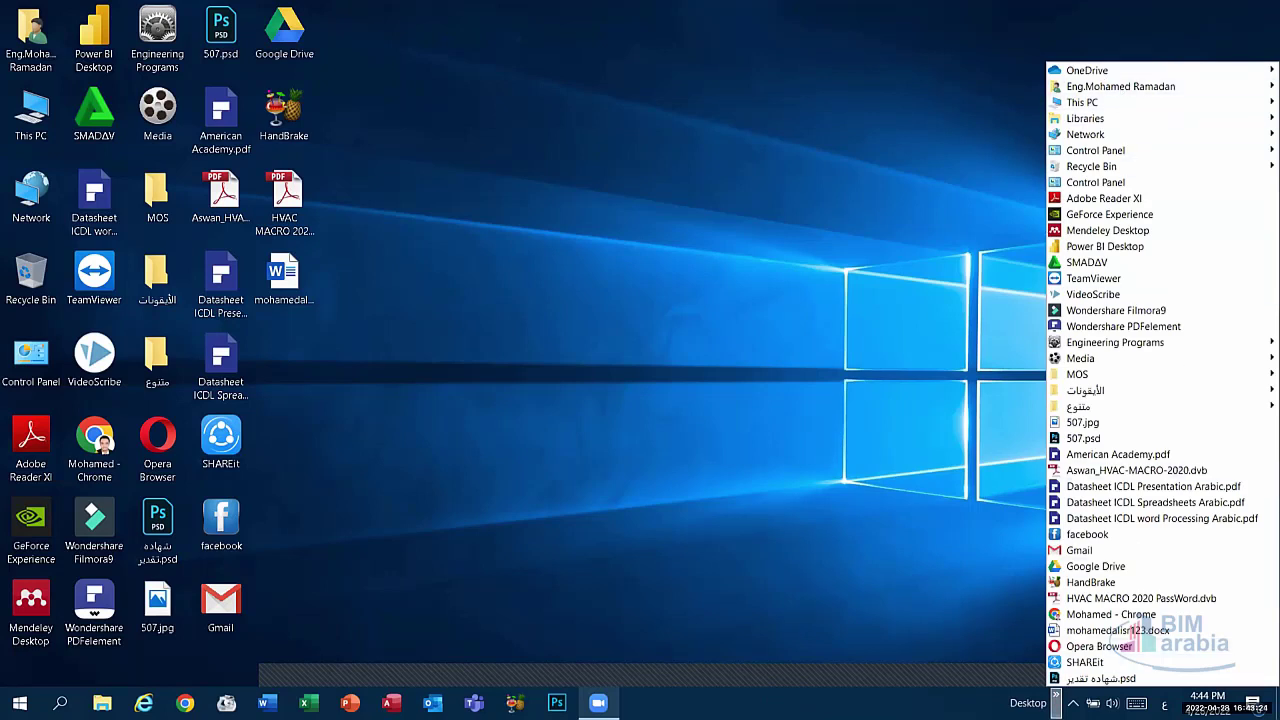
Step: Remove the Desktop toolbar from the taskbar
right_click(900, 700)
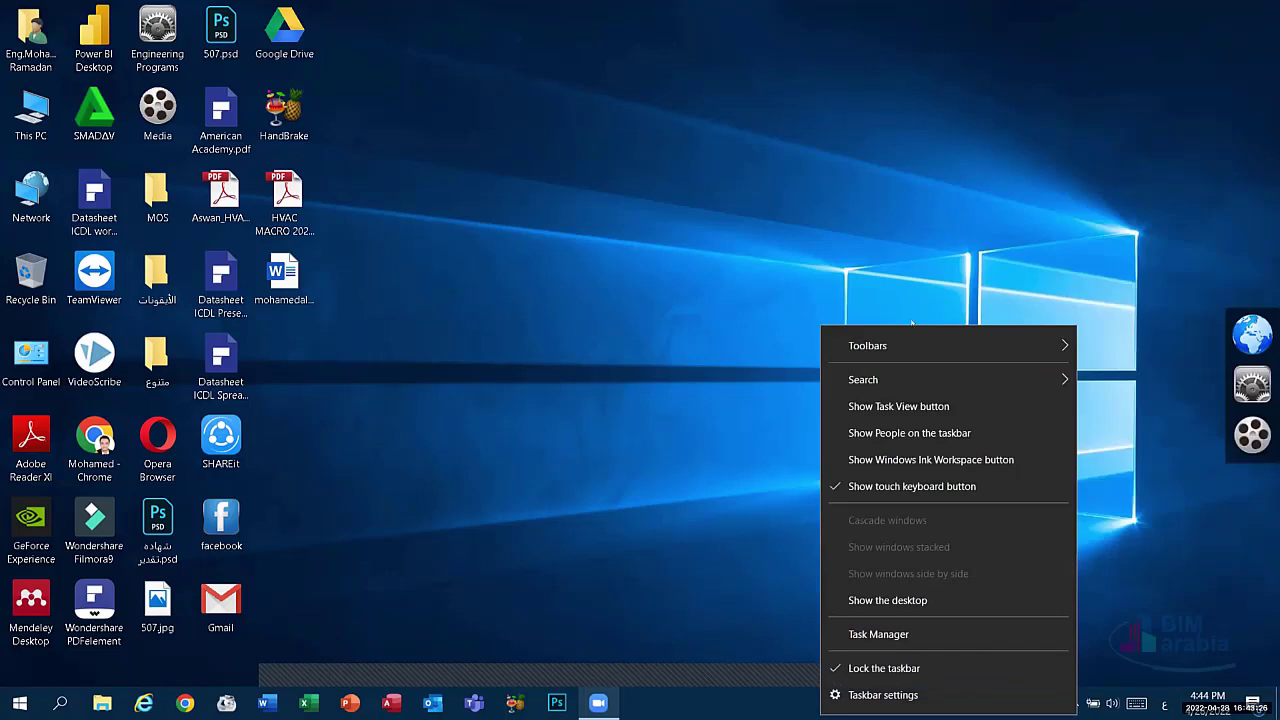
mouse_move(960, 345)
click(1112, 398)
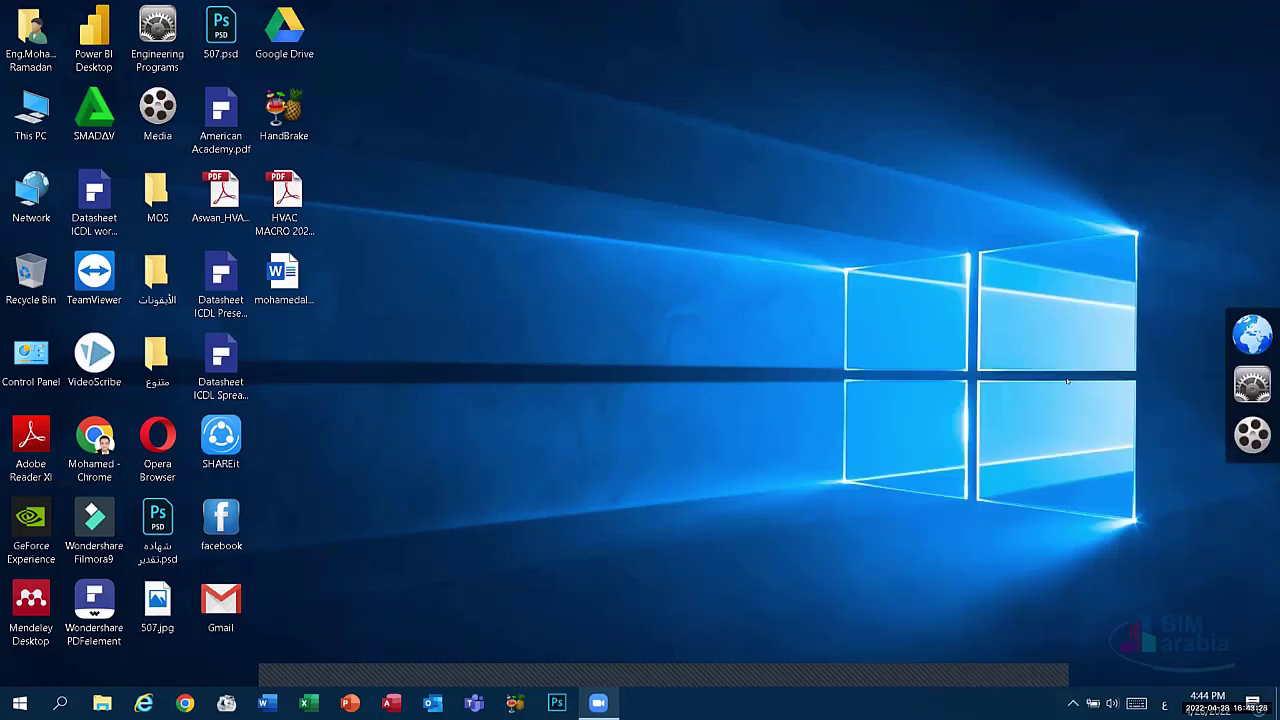
Step: View the taskbar's Search display options, open Windows Search, and switch the keyboard input to English (United States)
right_click(900, 700)
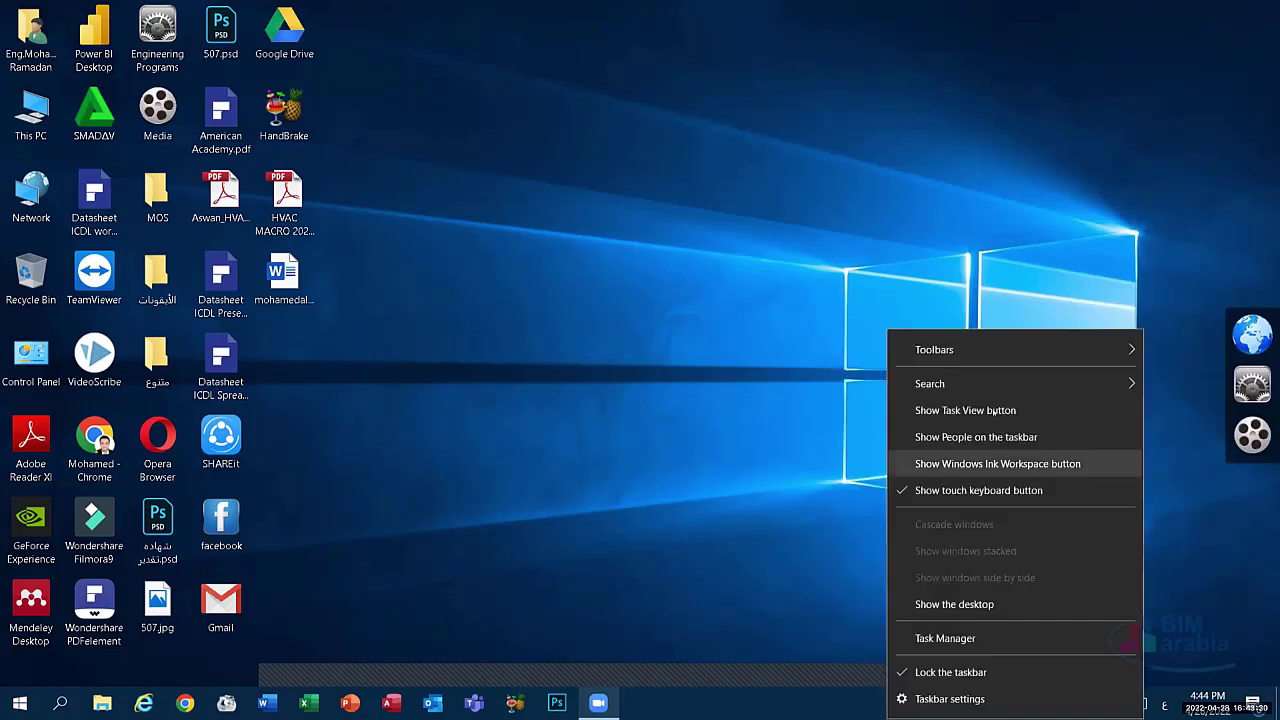
mouse_move(930, 383)
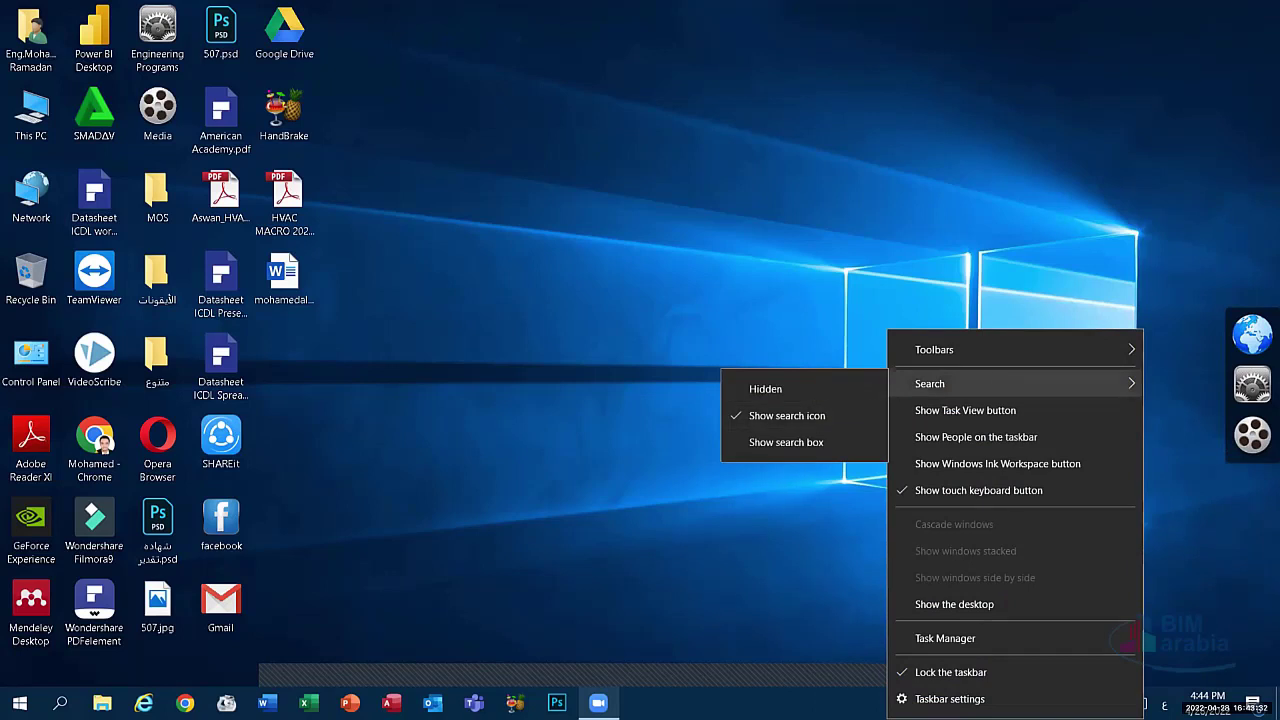
key(super+s)
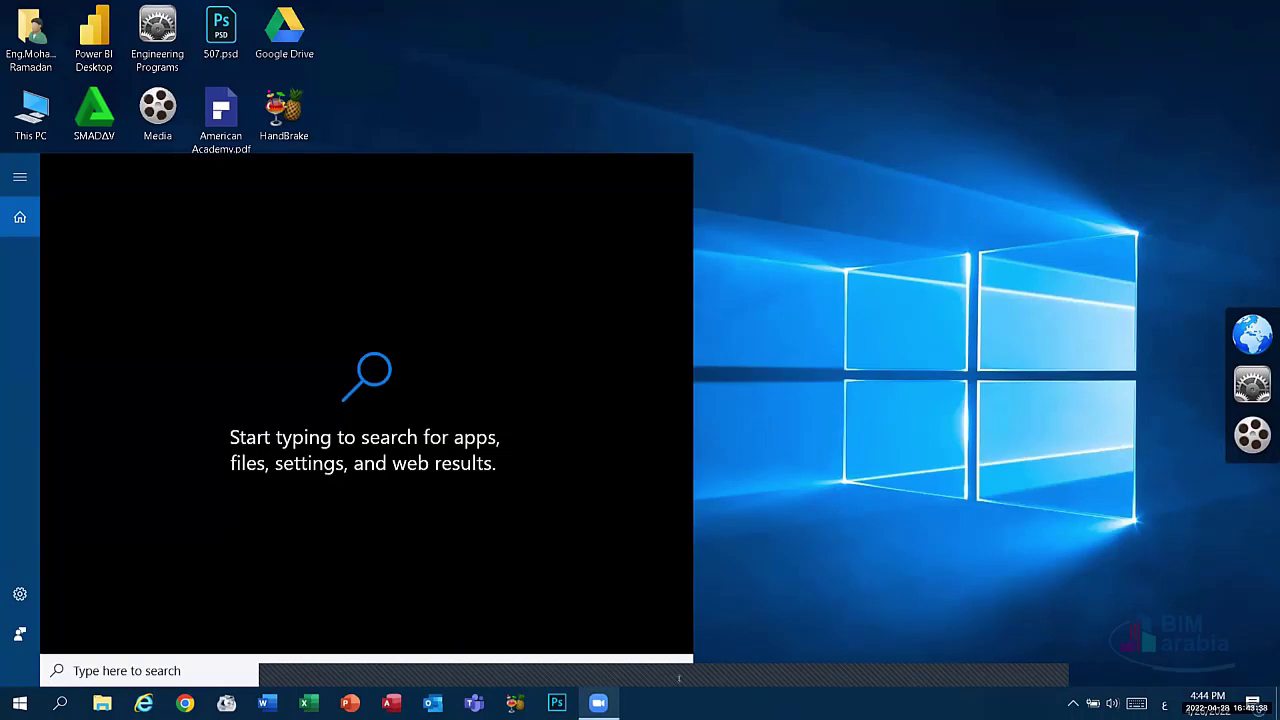
click(1164, 703)
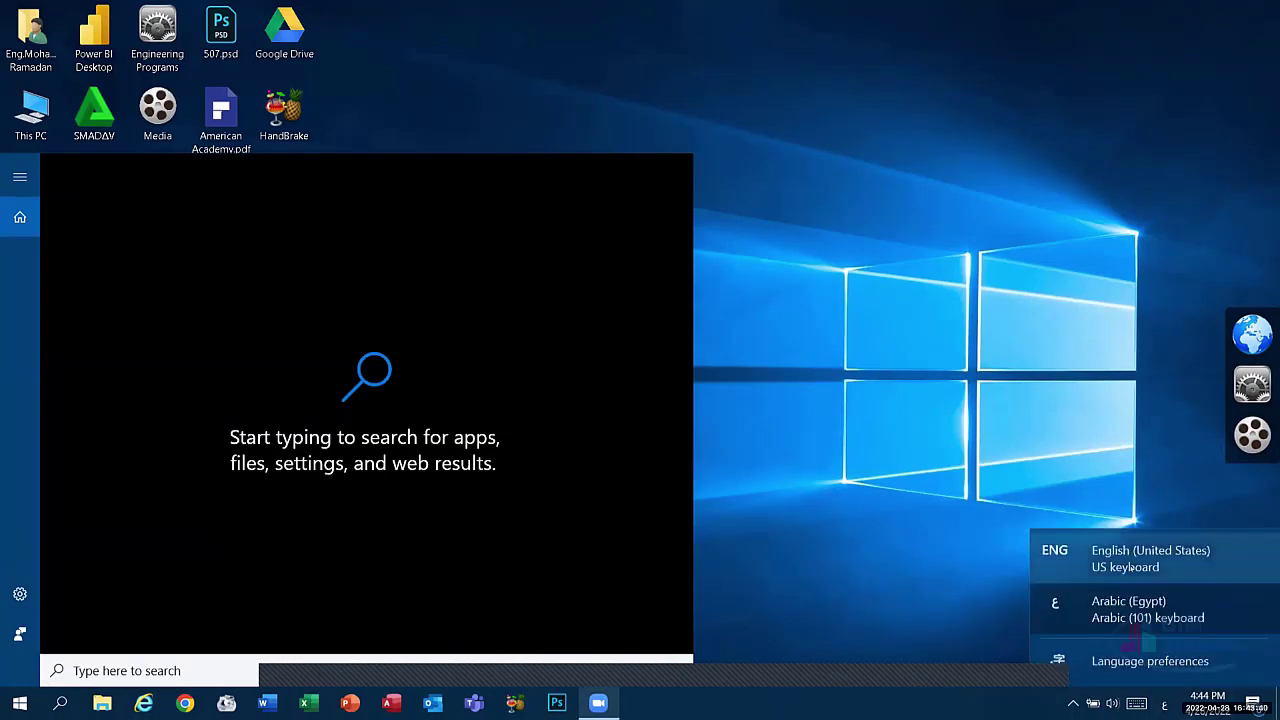
click(1114, 549)
Step: Search Windows for "wor", clear the query and close the search window
text(wor)
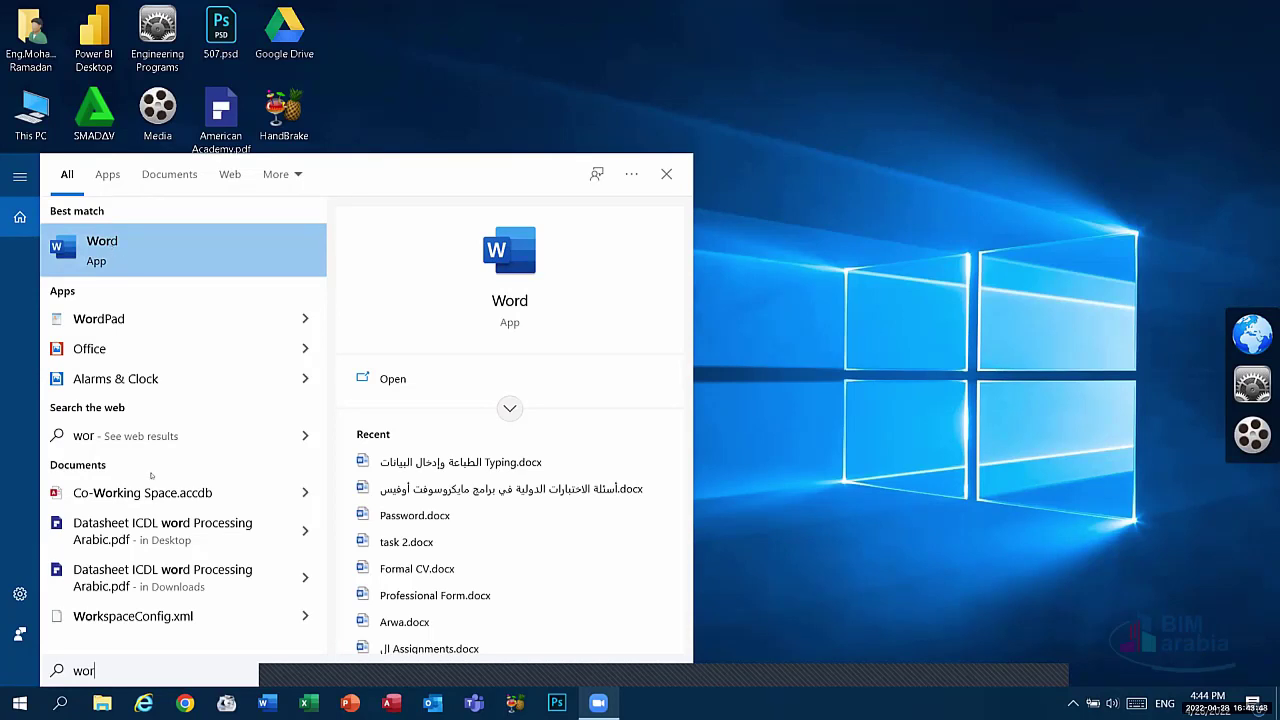
key(ctrl+a)
key(BackSpace)
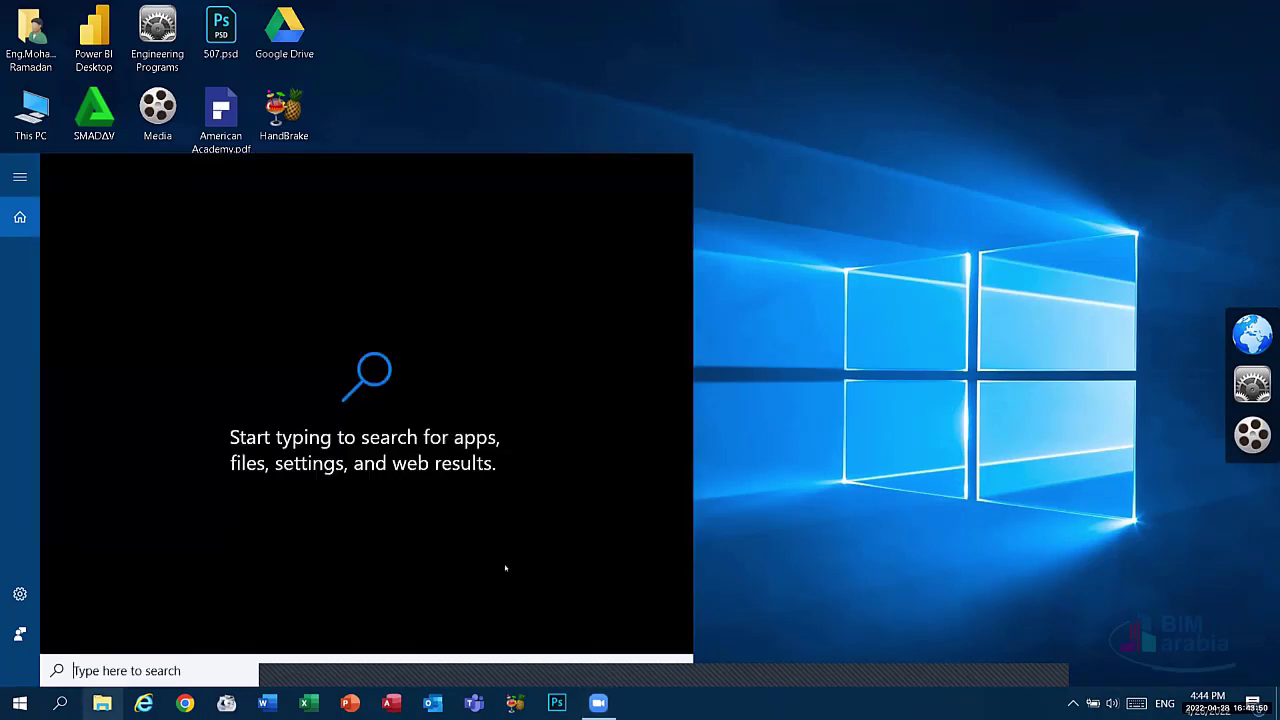
key(Escape)
Step: Set the taskbar's Search display to Show search box
right_click(813, 689)
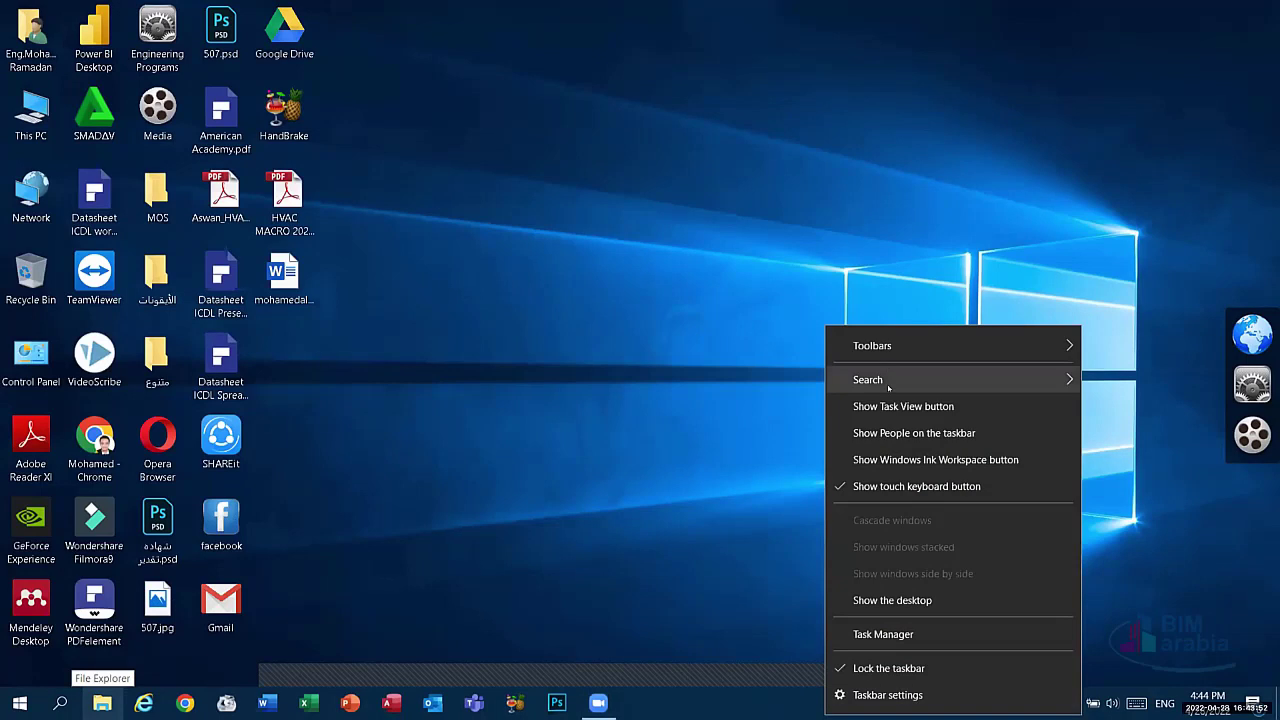
mouse_move(889, 380)
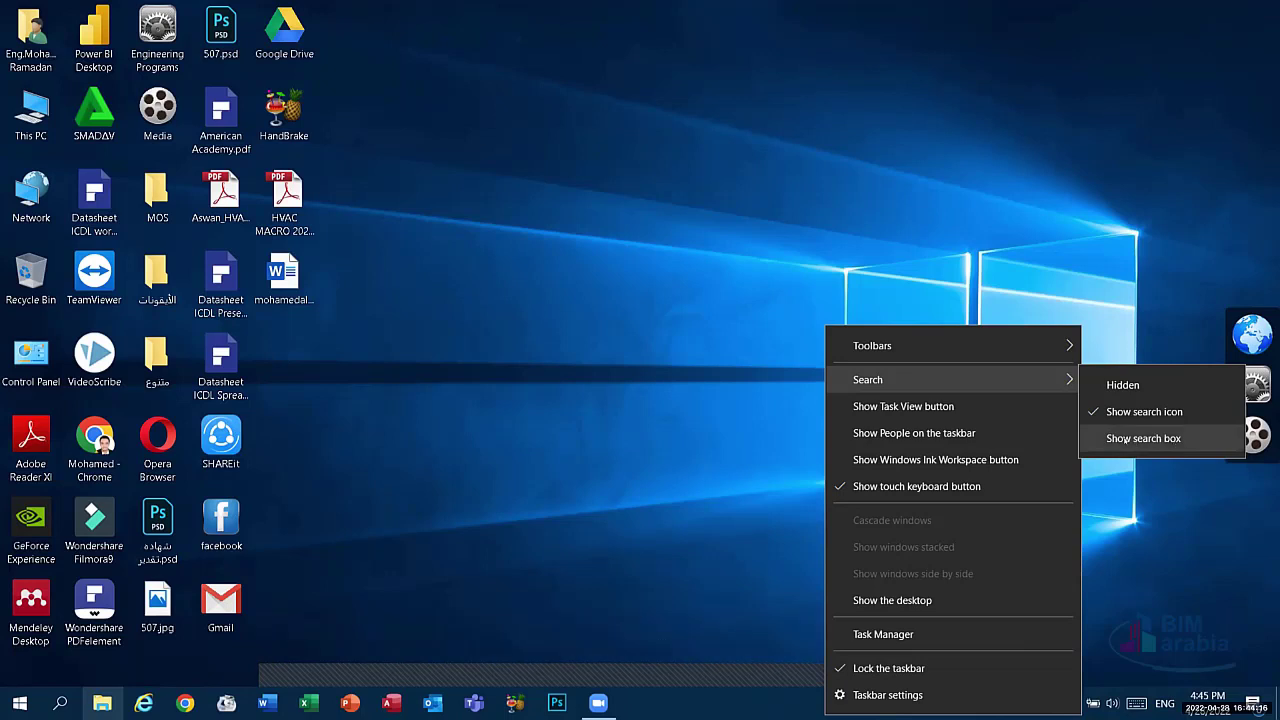
click(1143, 438)
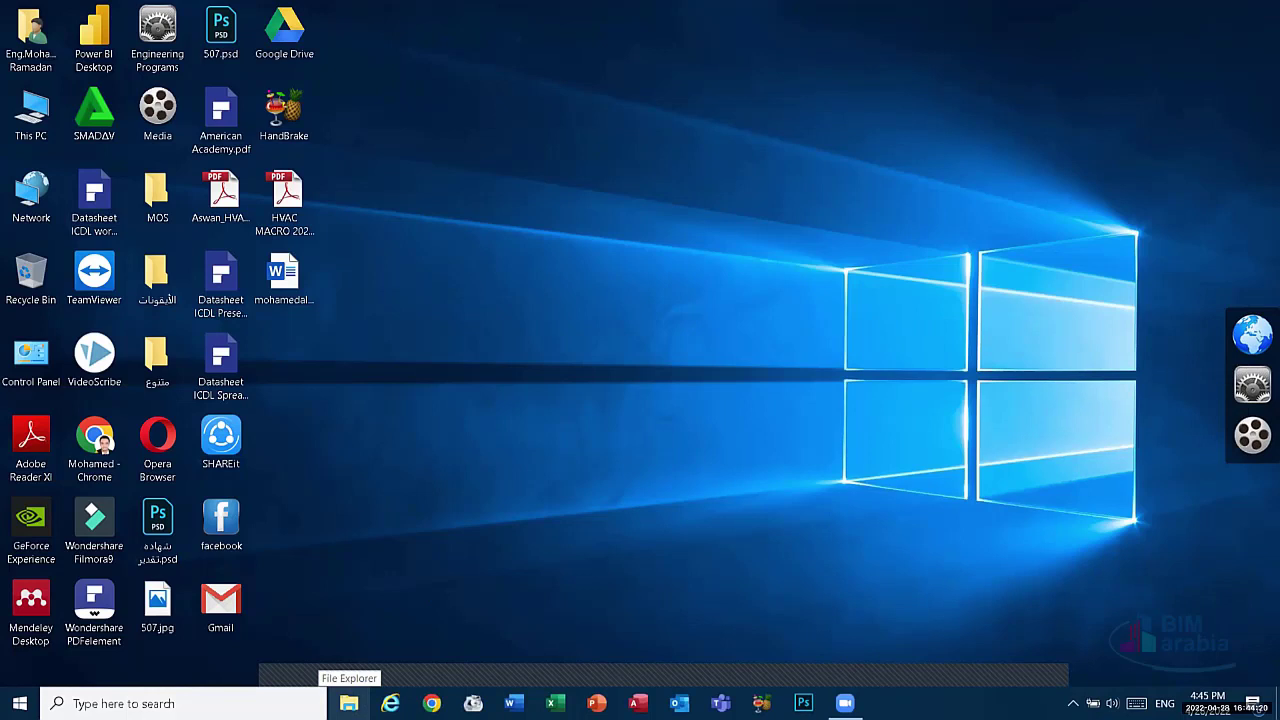
Step: Set the taskbar's Search display to Show search icon
right_click(1000, 703)
mouse_move(1060, 380)
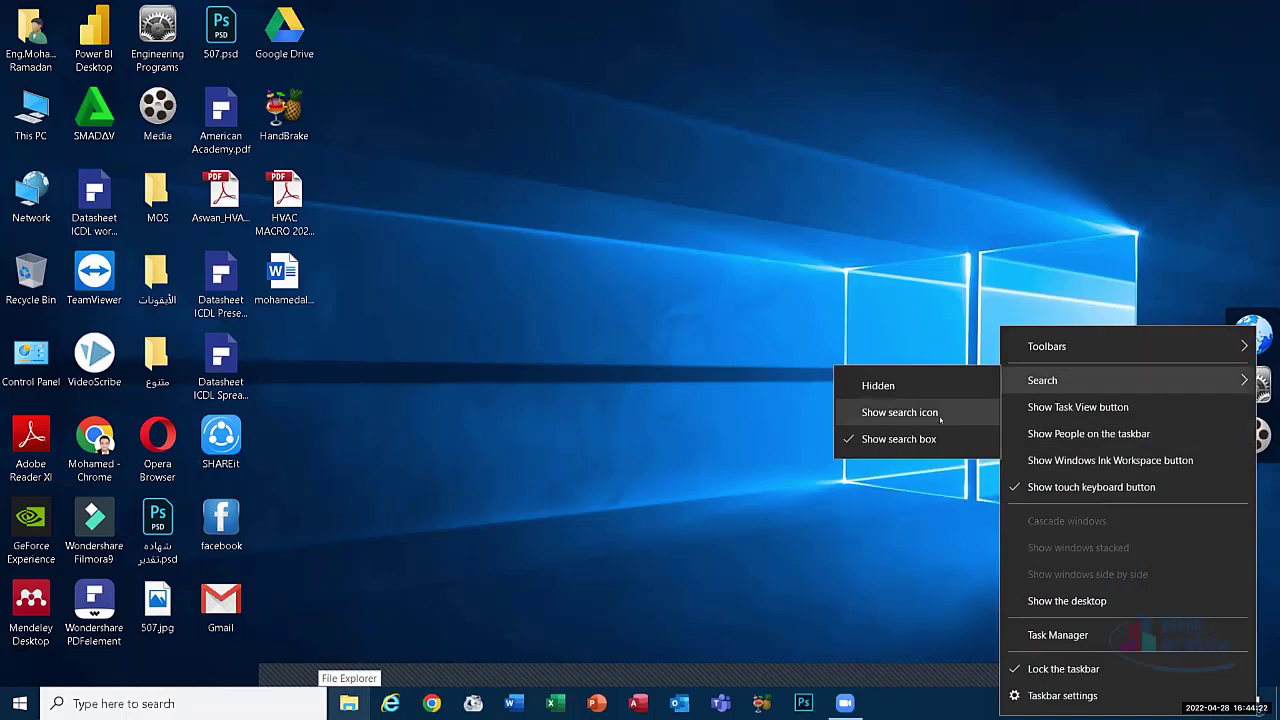
click(940, 418)
Step: Show the Task View button on the taskbar, and browse the Task View timeline back to April 25 before returning to the desktop
right_click(858, 703)
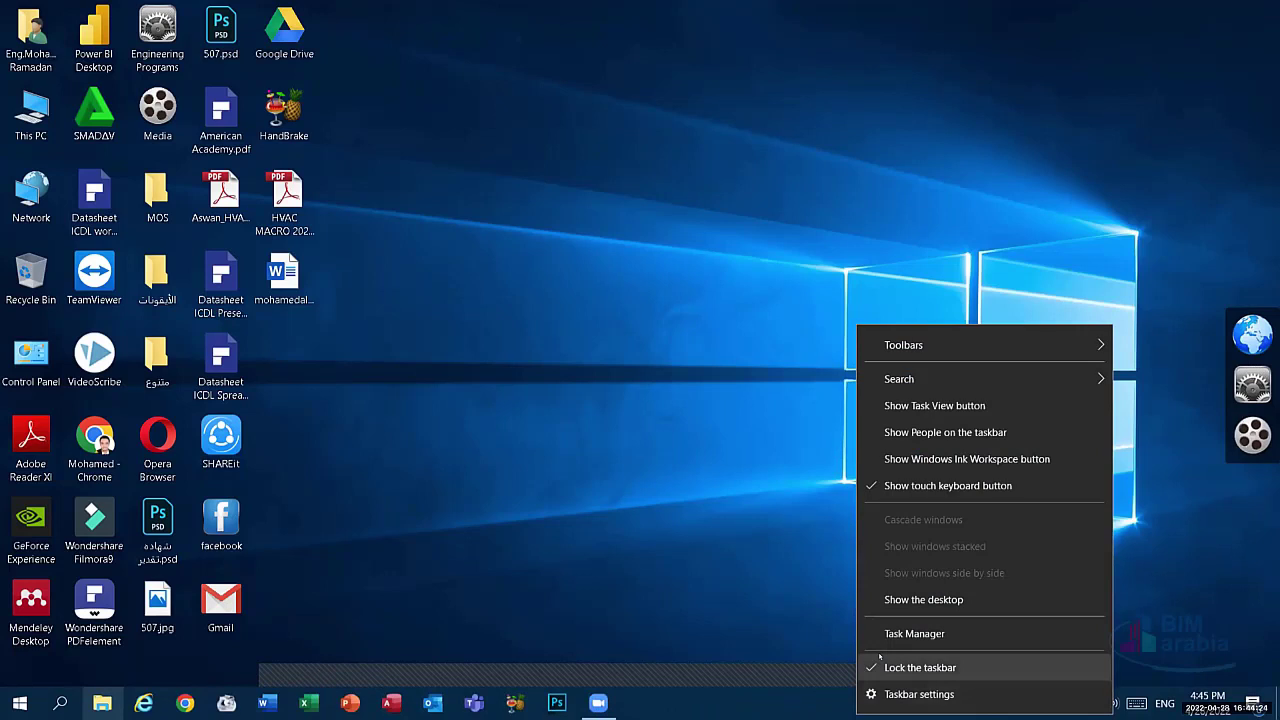
click(917, 407)
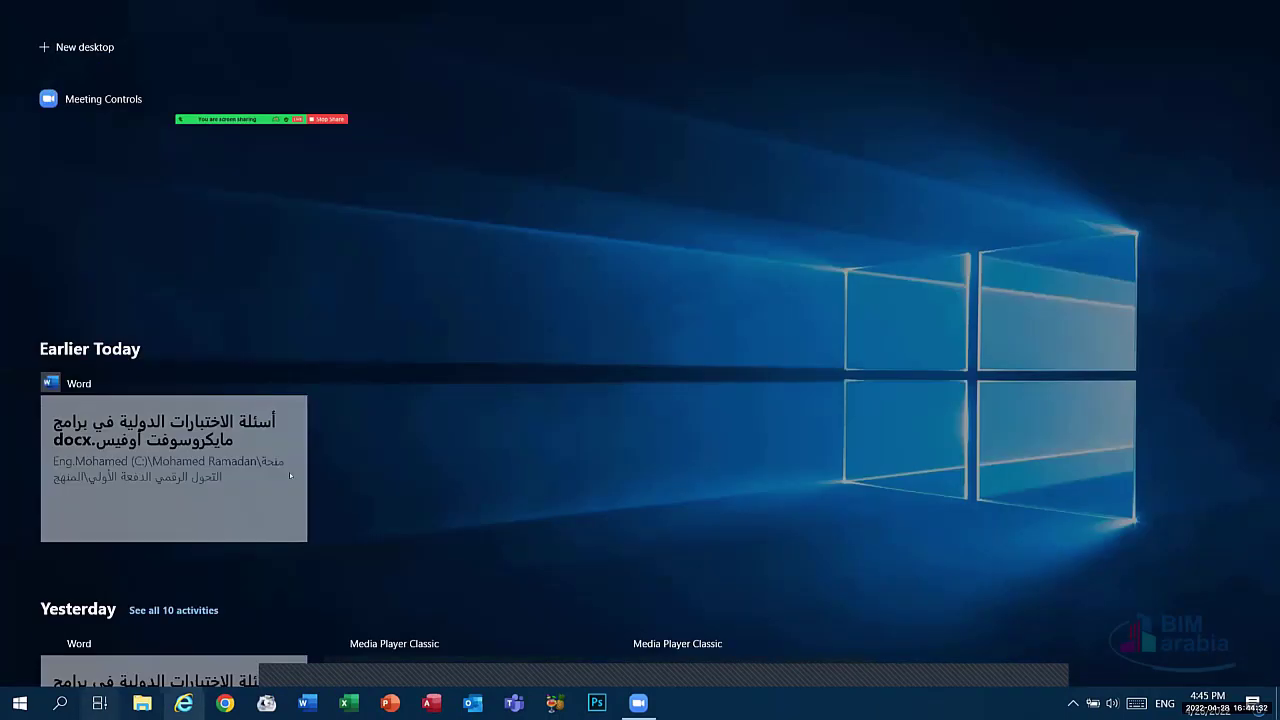
scroll(227, 414, down, 3)
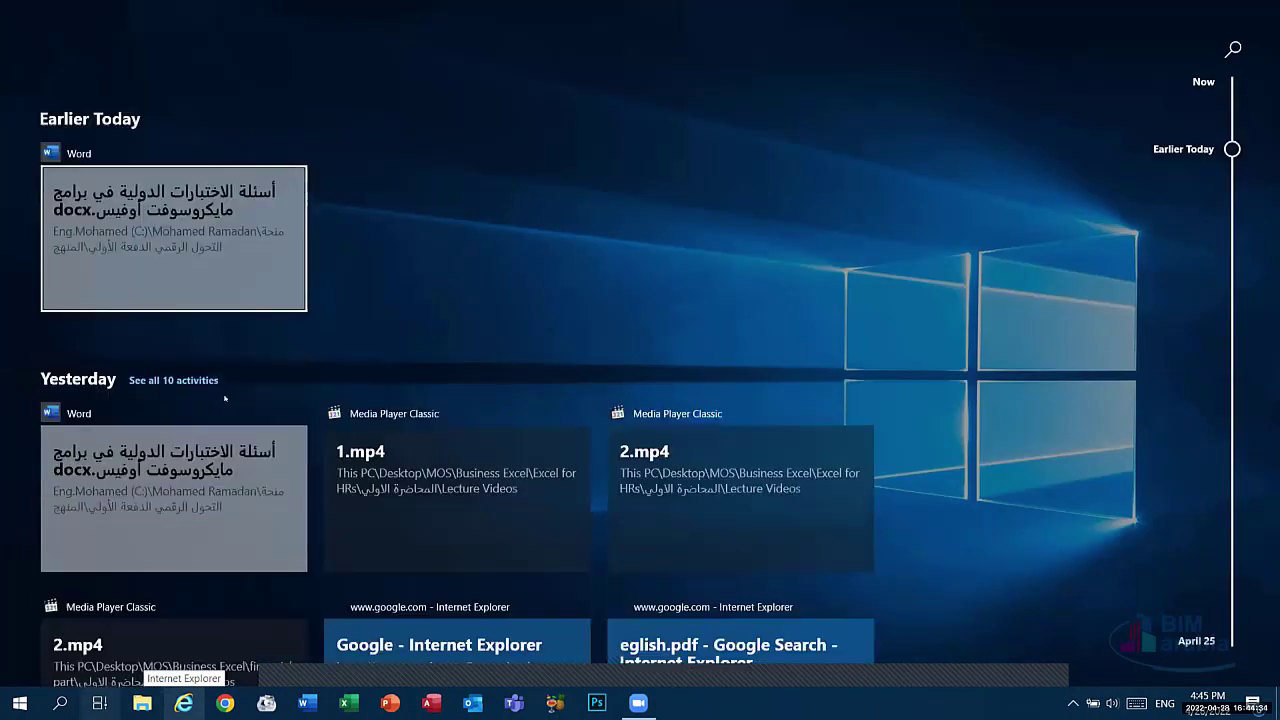
scroll(150, 391, up, 2)
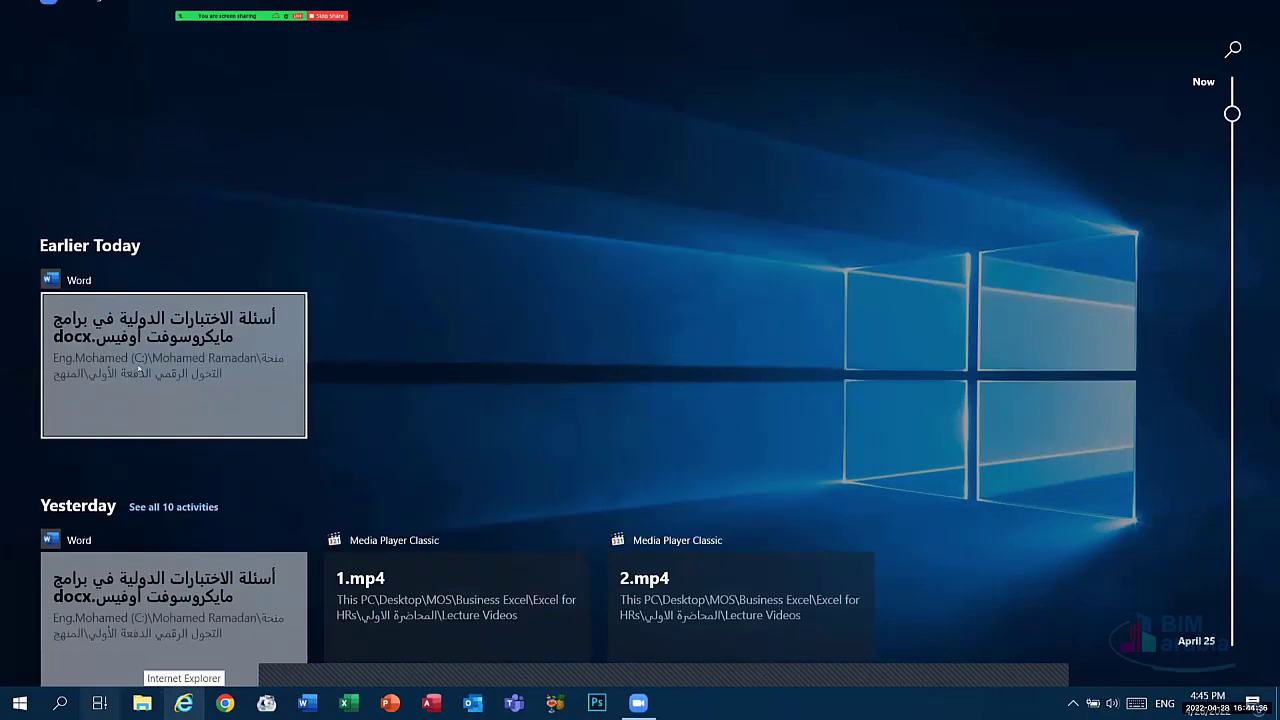
scroll(213, 407, down, 3)
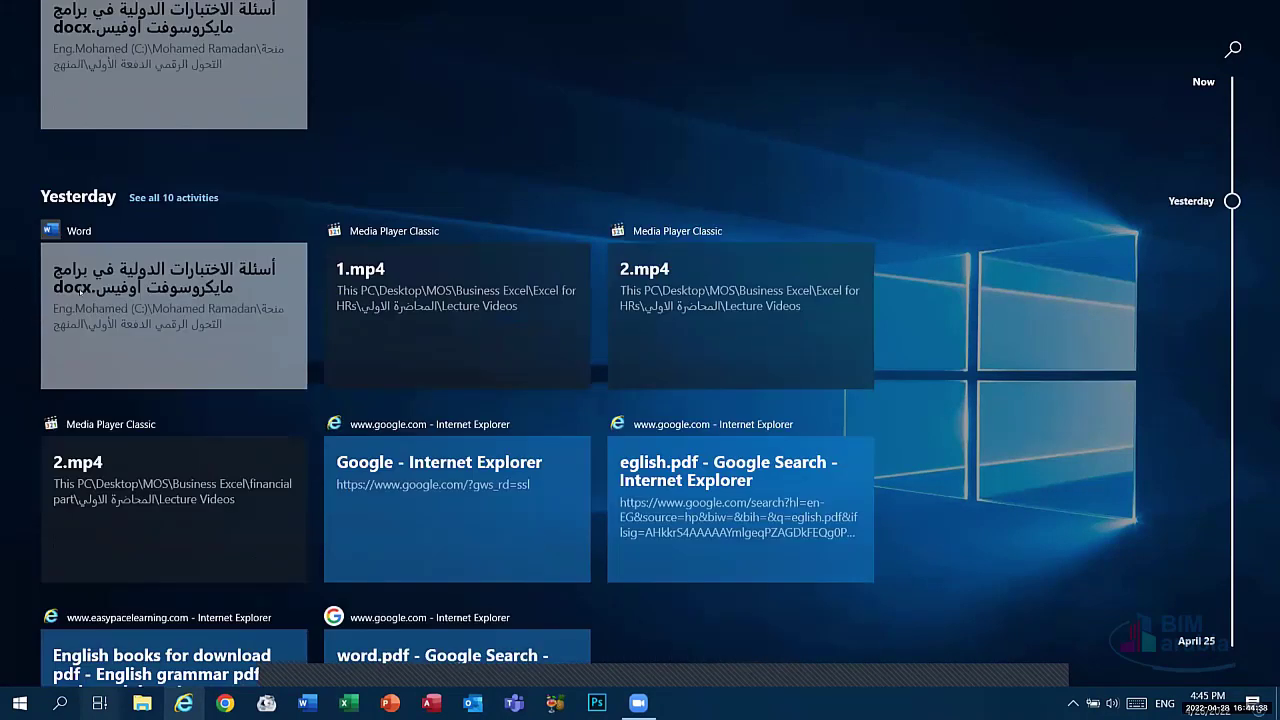
scroll(213, 407, down, 6)
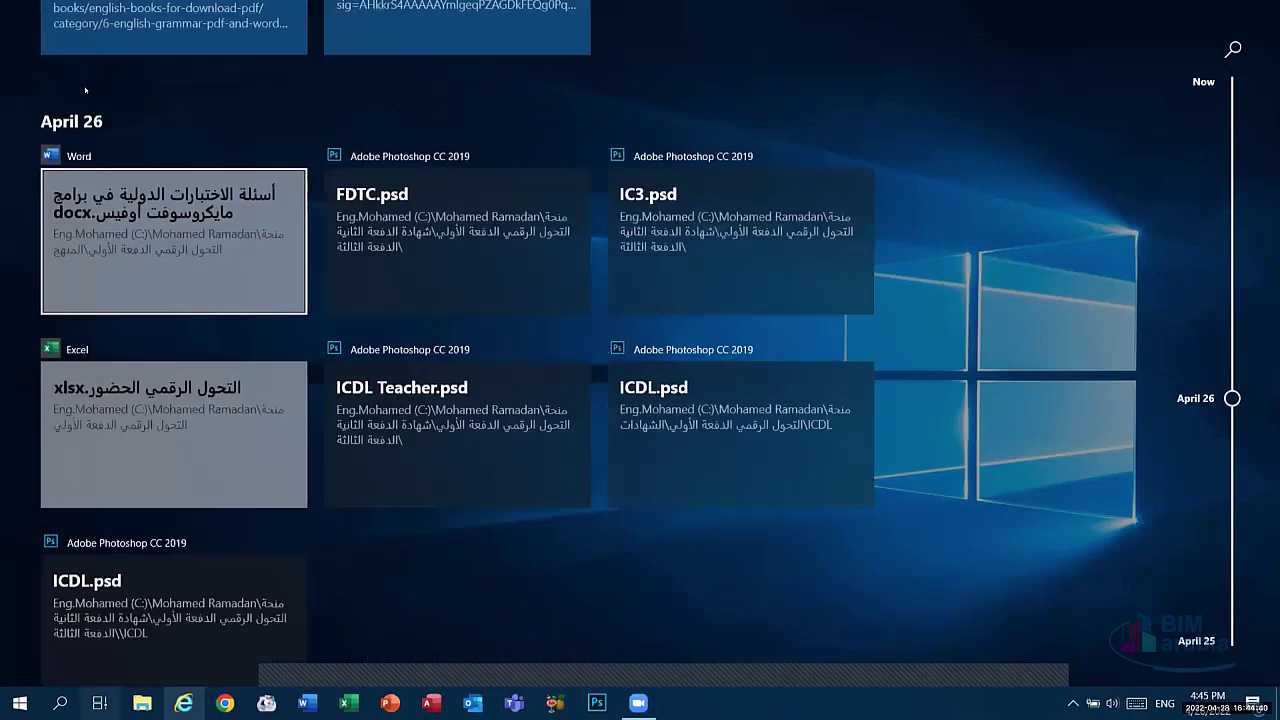
scroll(185, 142, down, 3)
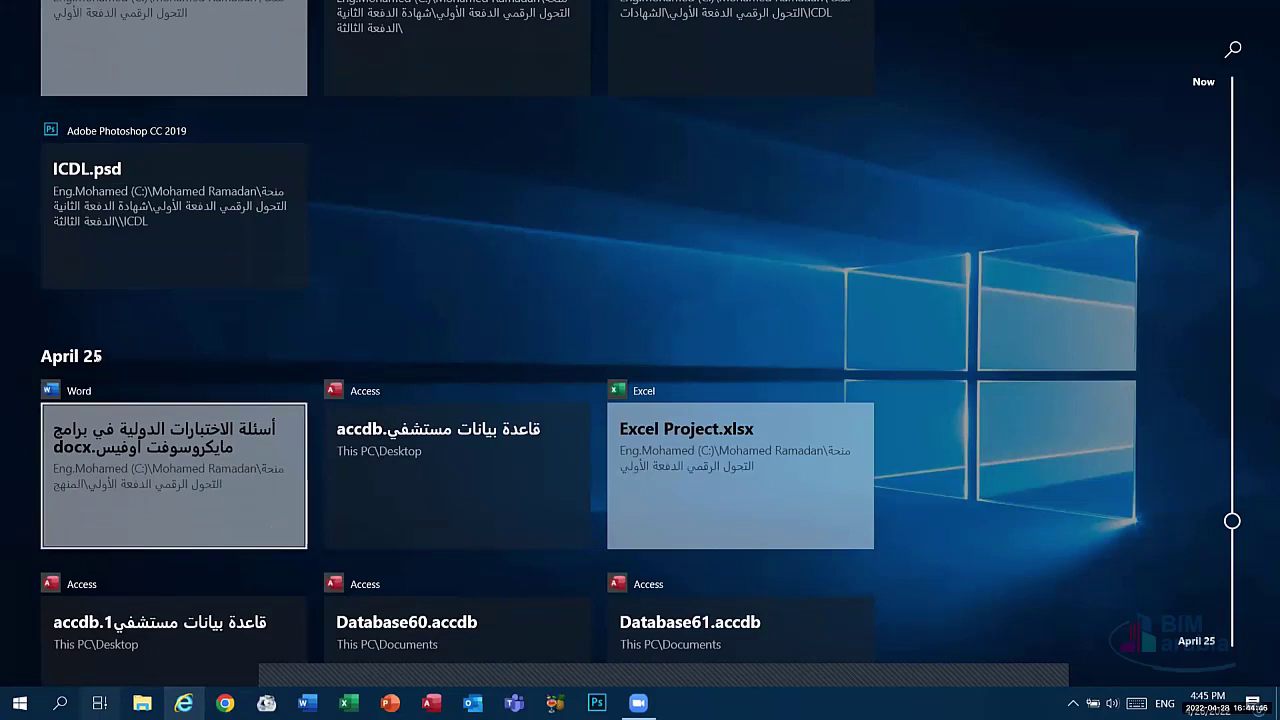
scroll(57, 352, down, 4)
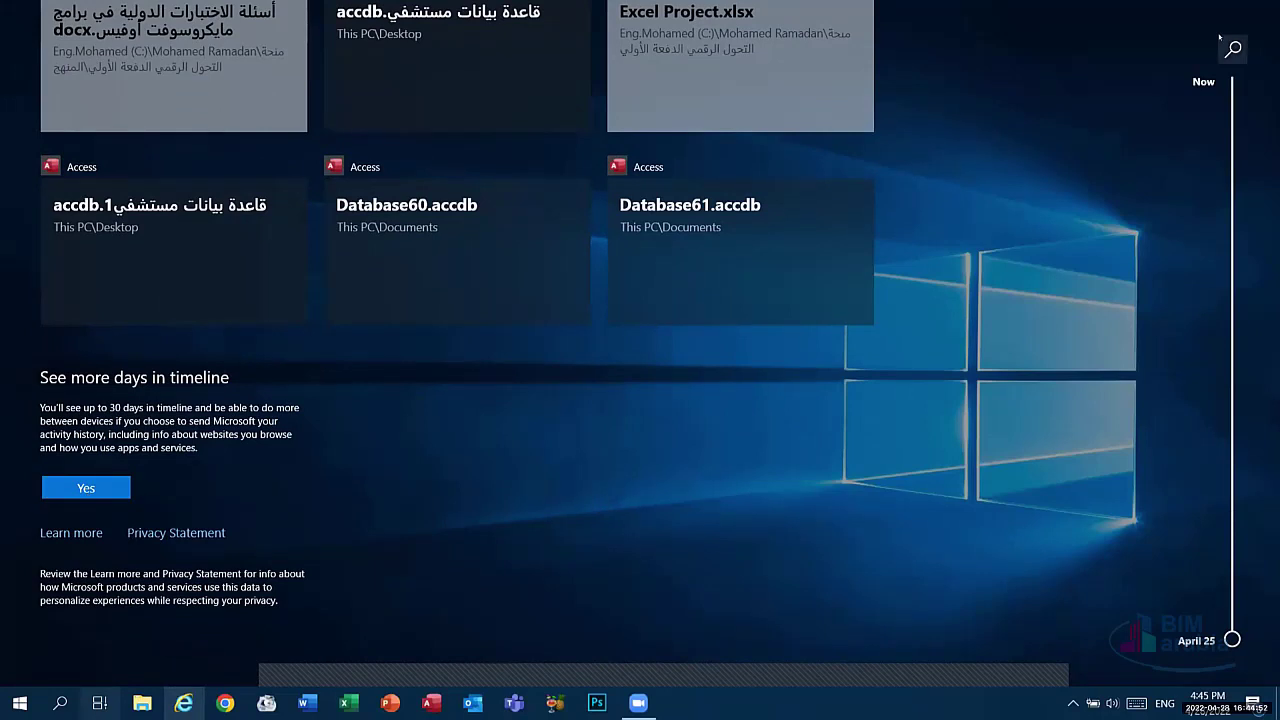
click(630, 333)
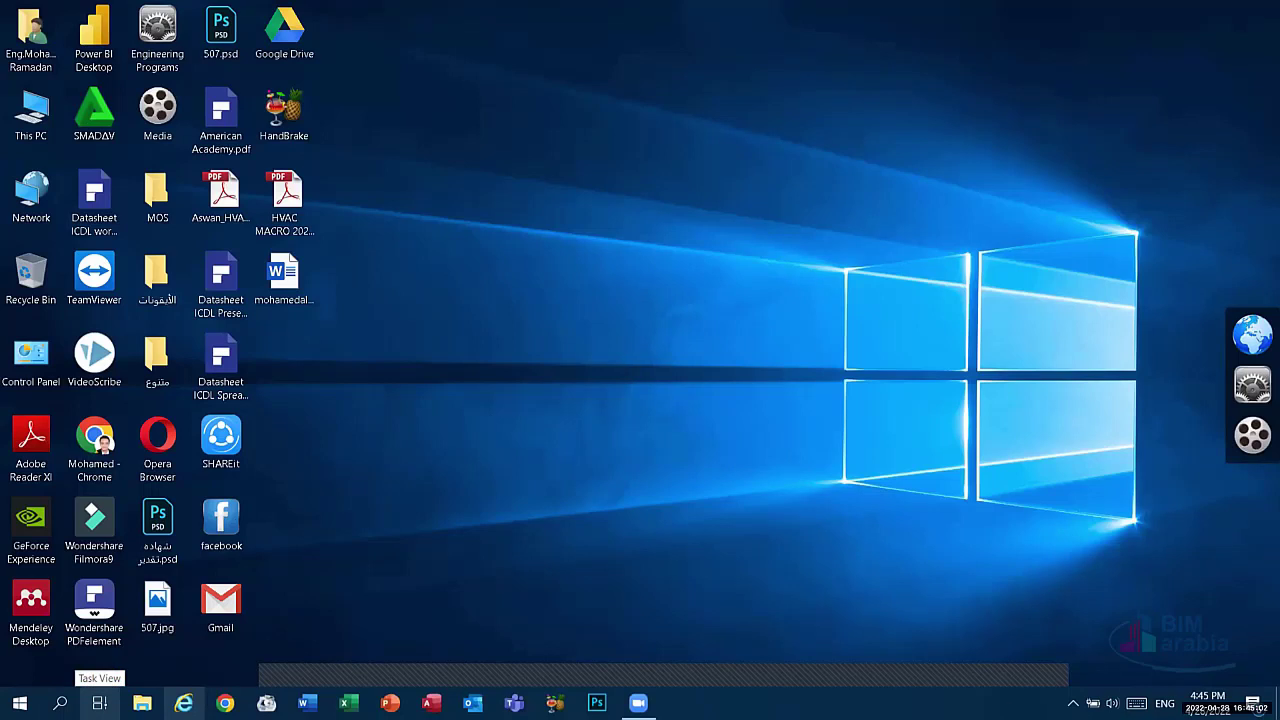
Step: Hide the Task View button and show People on the taskbar
right_click(918, 703)
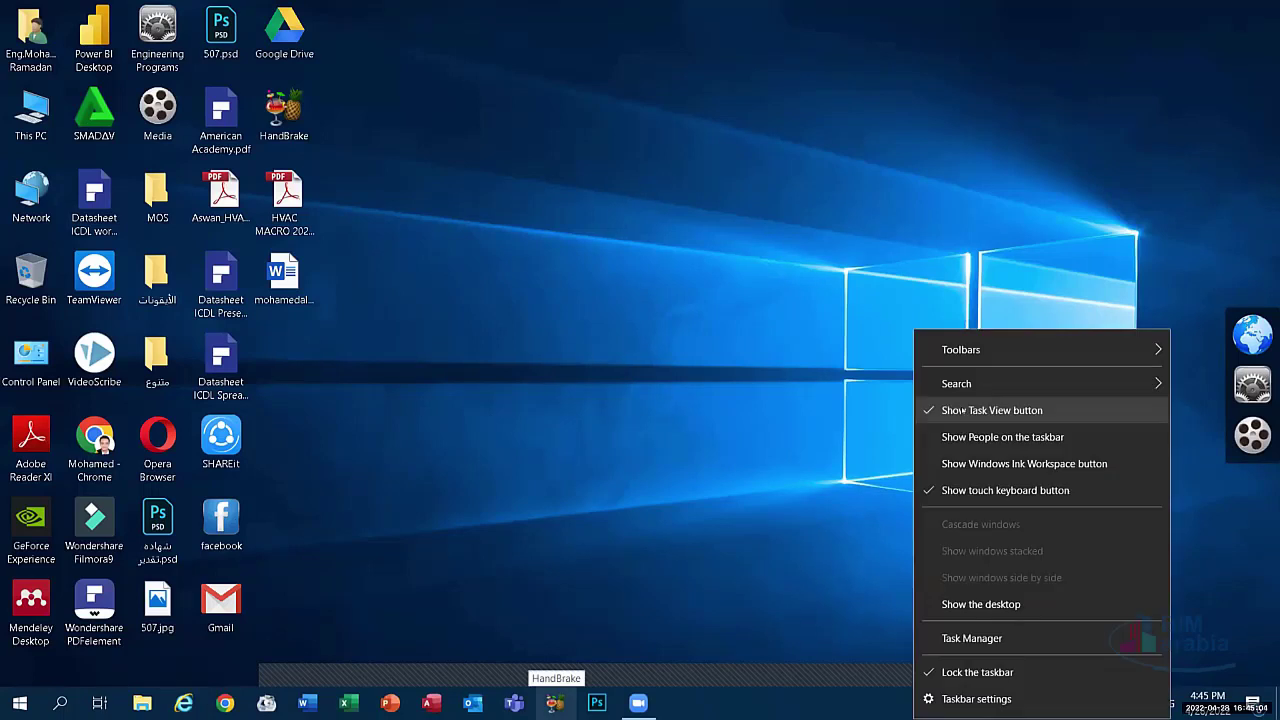
key(Return)
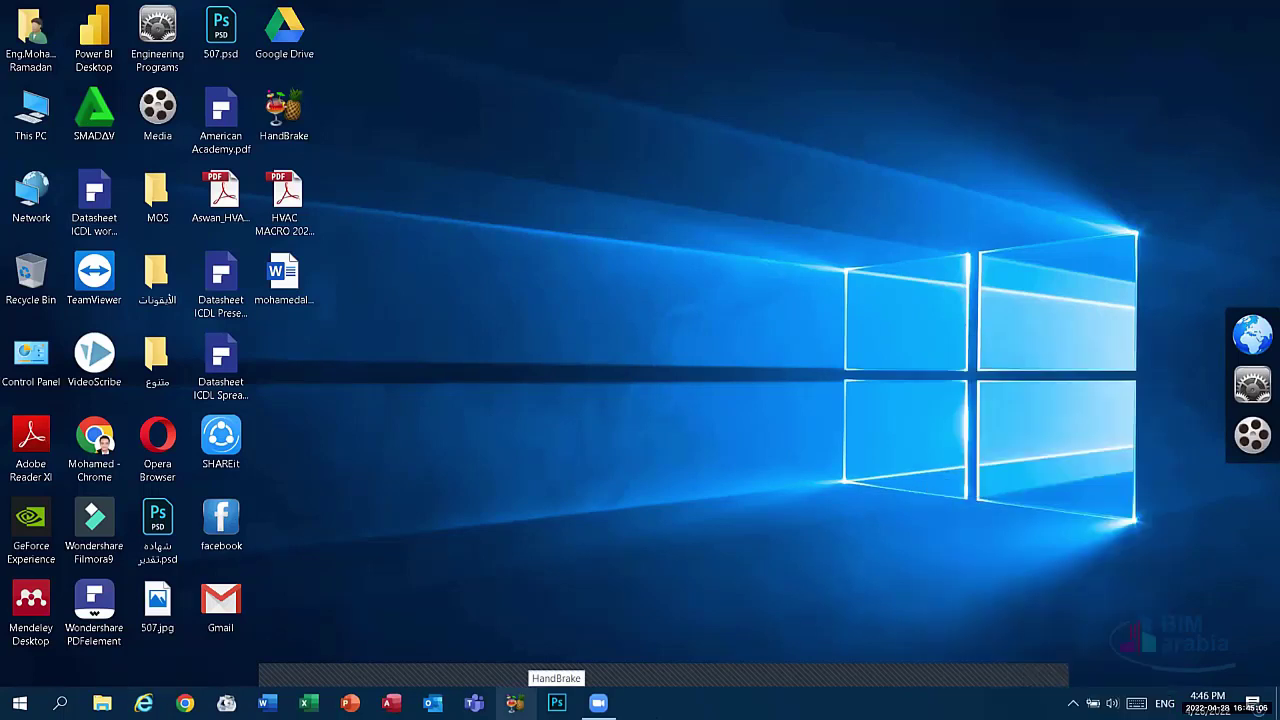
right_click(740, 703)
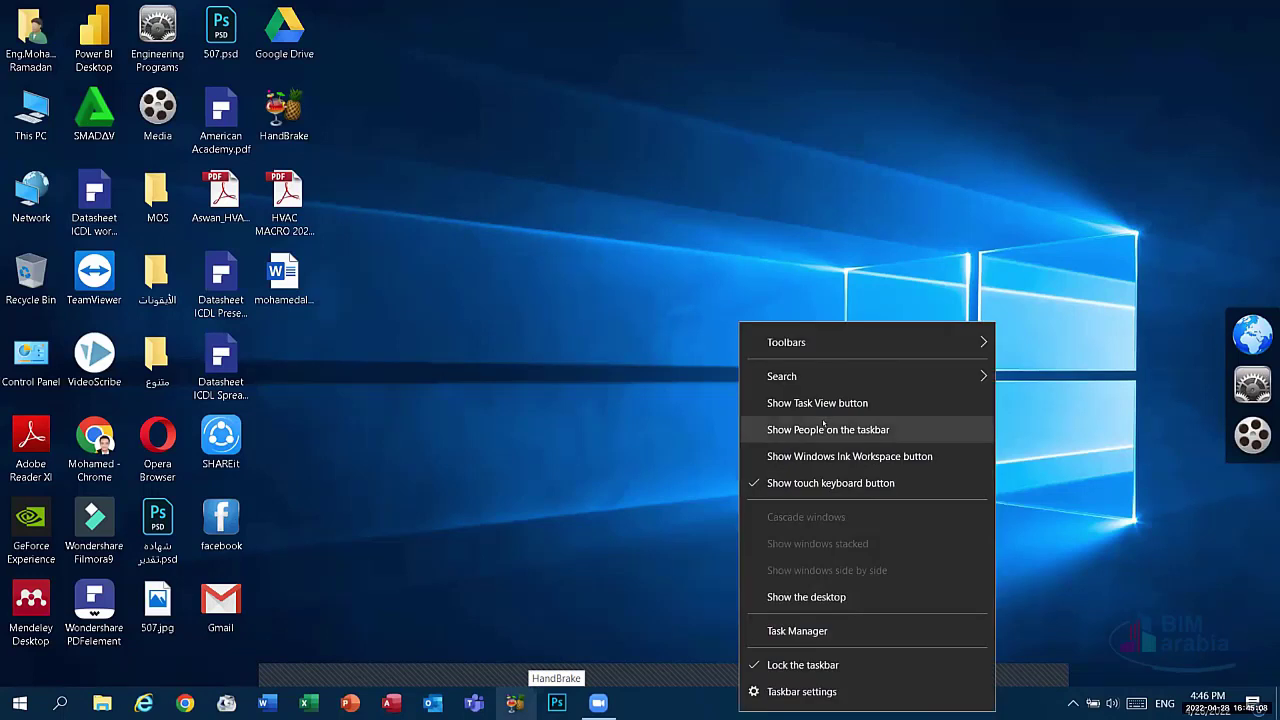
click(823, 428)
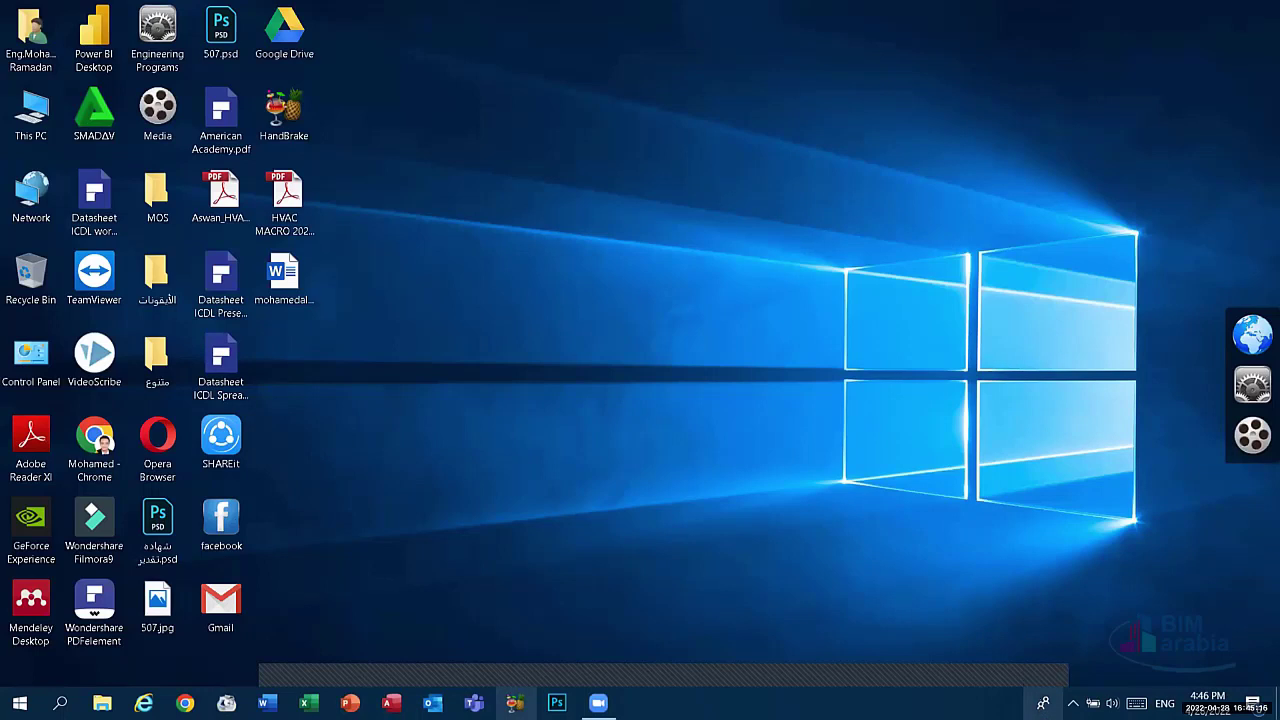
Step: View the People and Apps pages of the taskbar's People feature, and remove People from the taskbar
click(1043, 703)
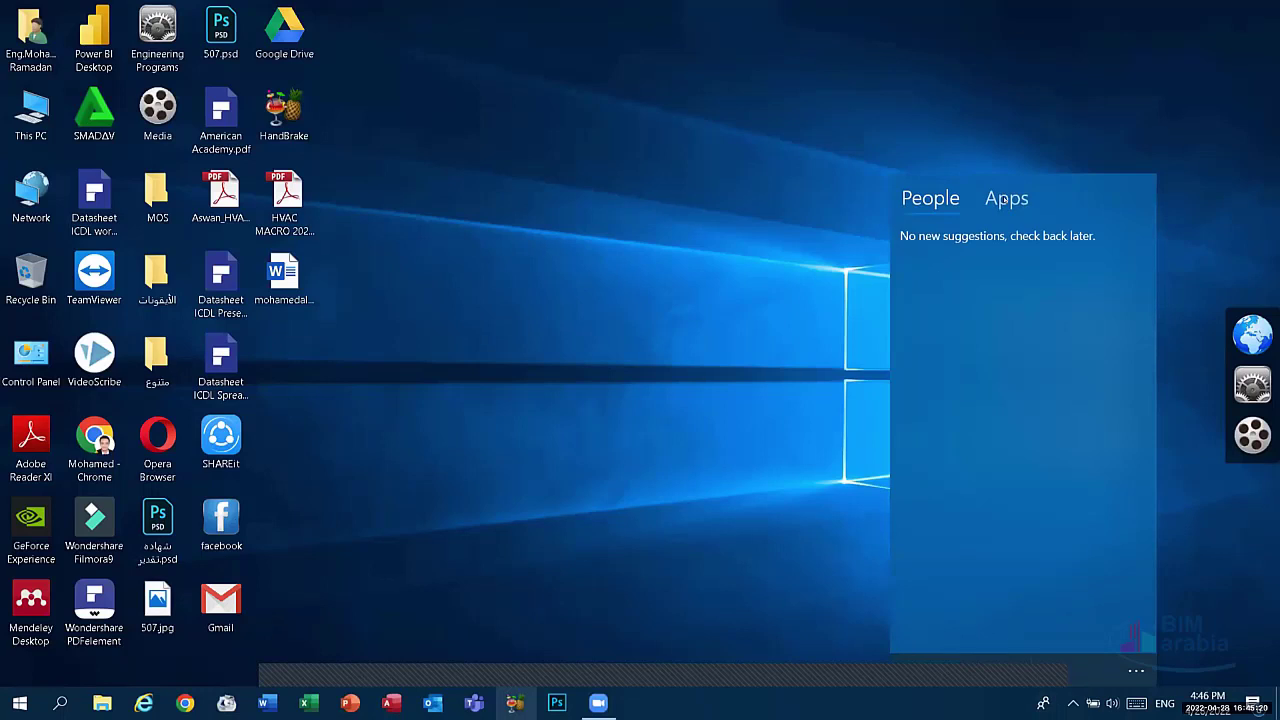
click(1002, 199)
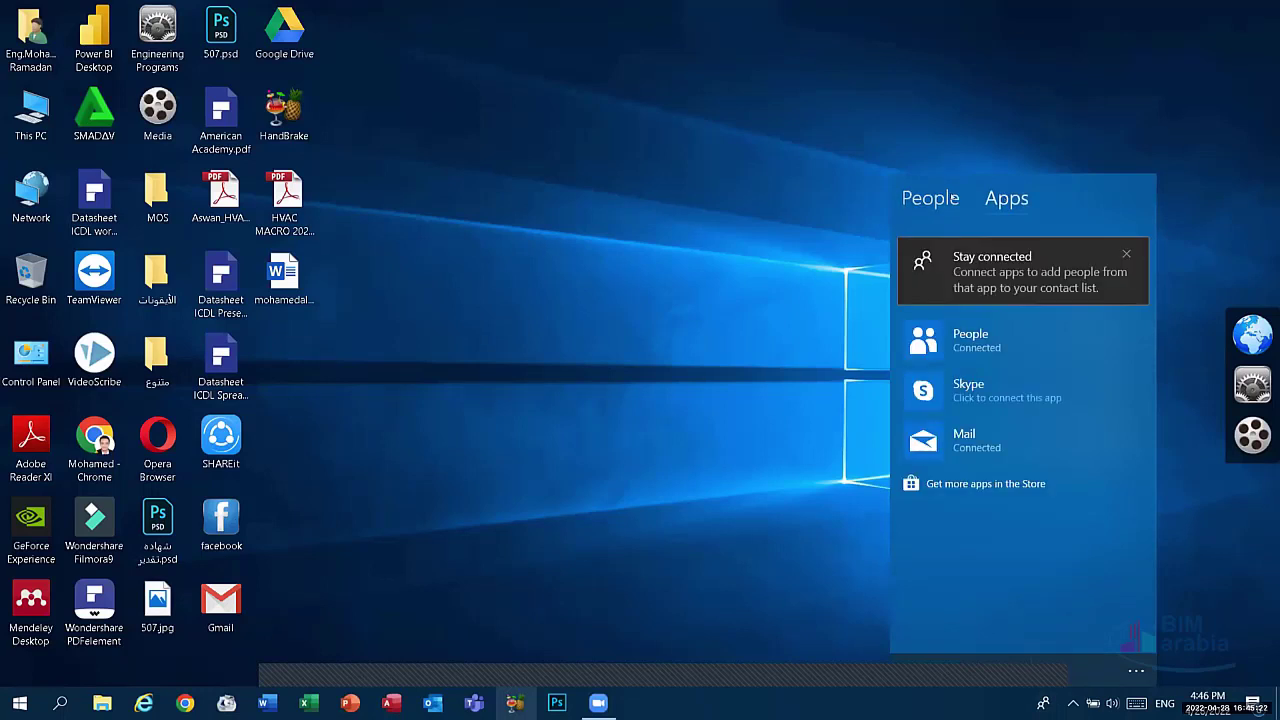
click(940, 199)
click(995, 199)
click(943, 198)
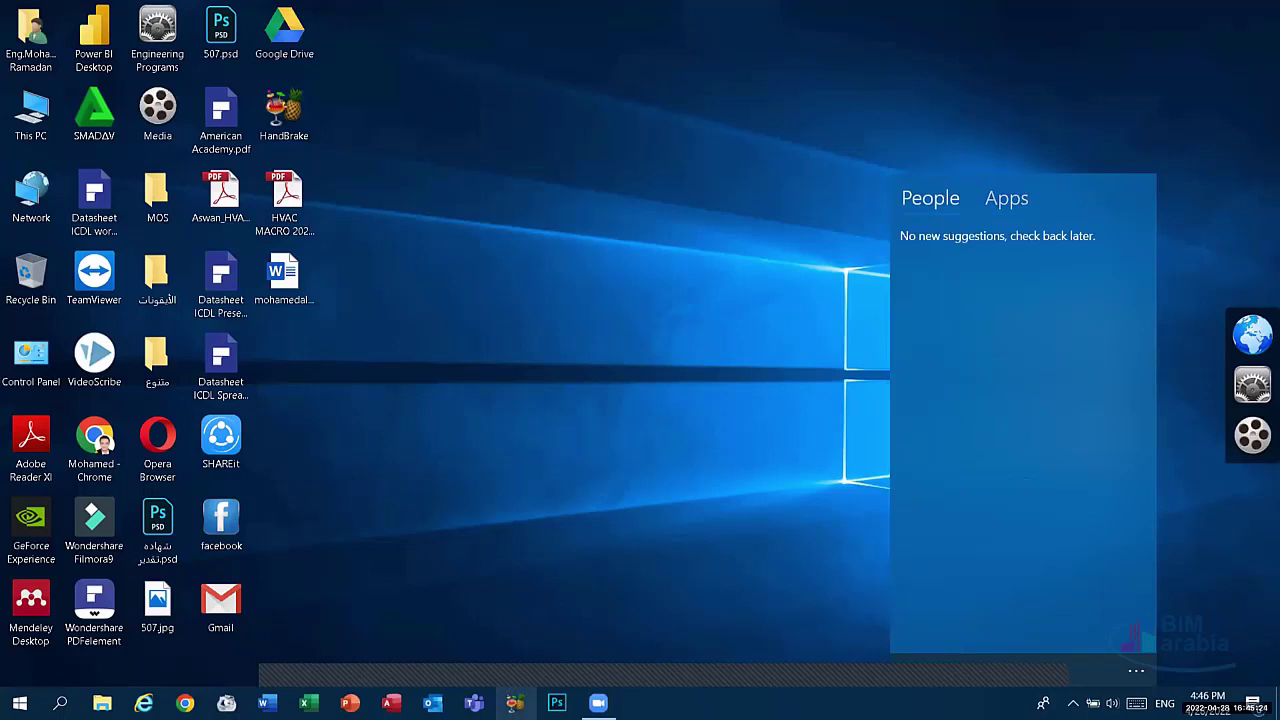
right_click(885, 703)
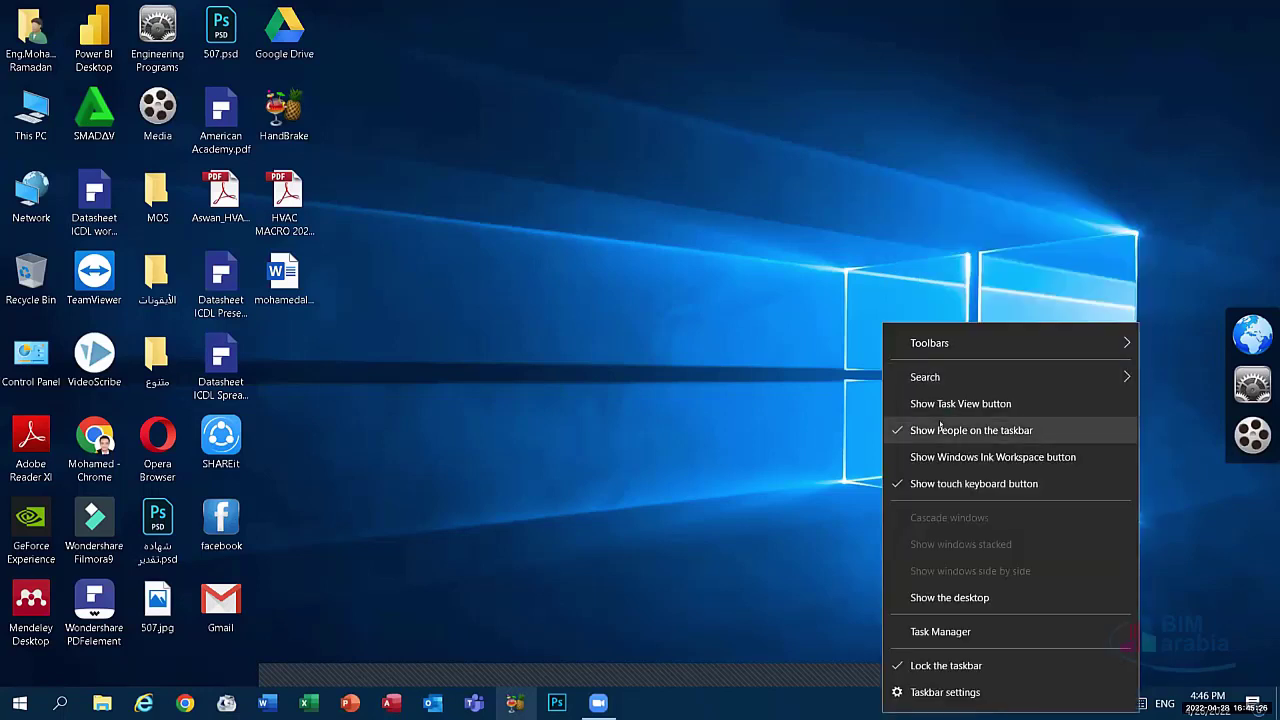
click(940, 430)
Step: Show the Windows Ink Workspace button on the taskbar and open Sketchpad from the workspace
right_click(845, 698)
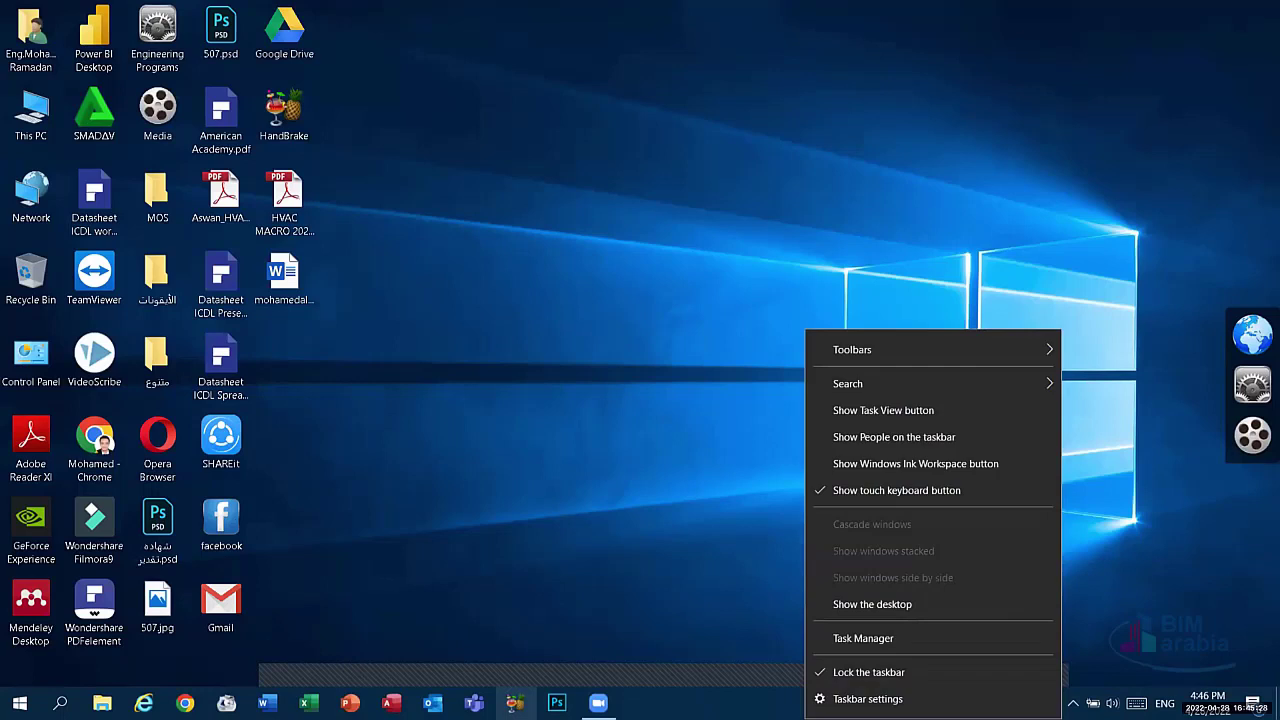
click(908, 464)
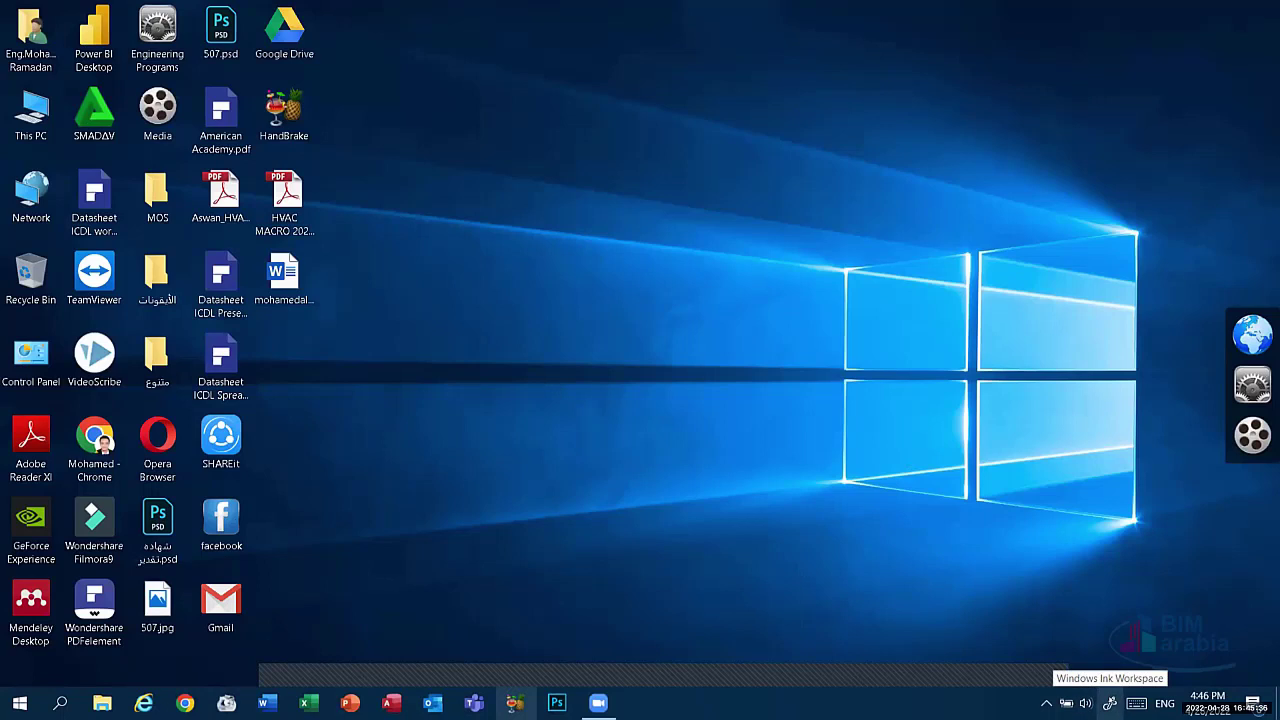
click(1110, 703)
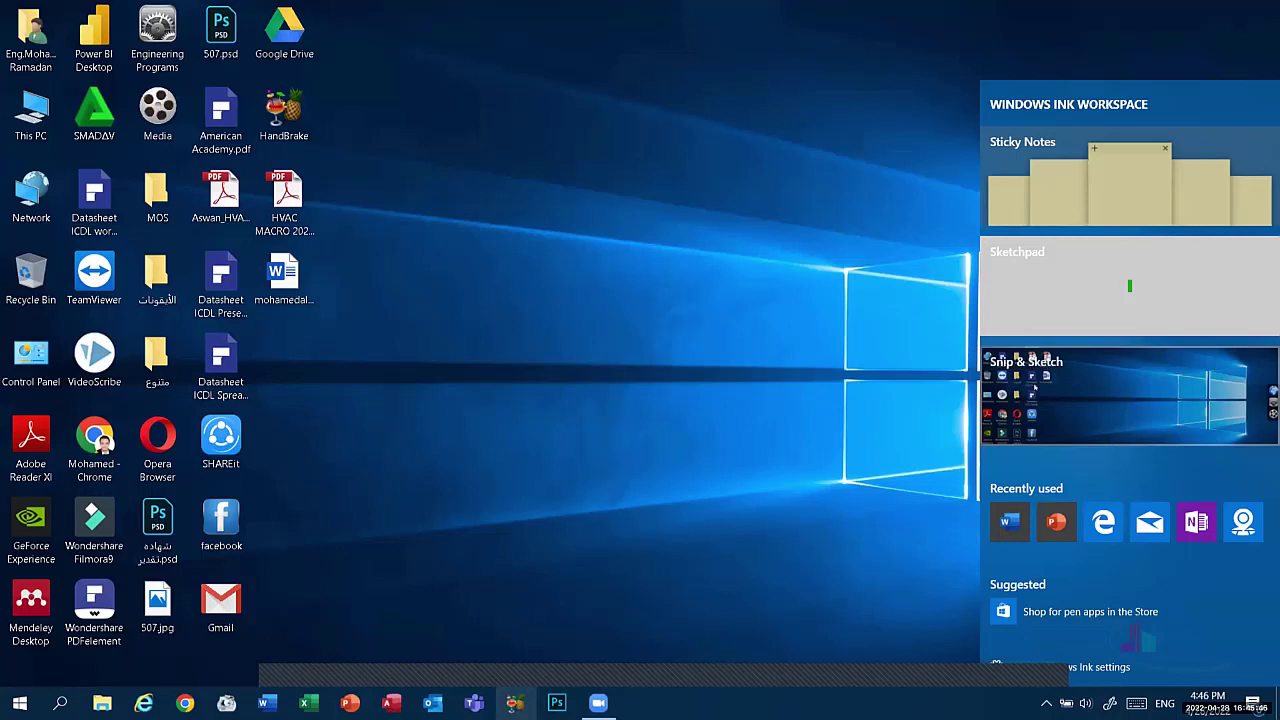
click(1070, 275)
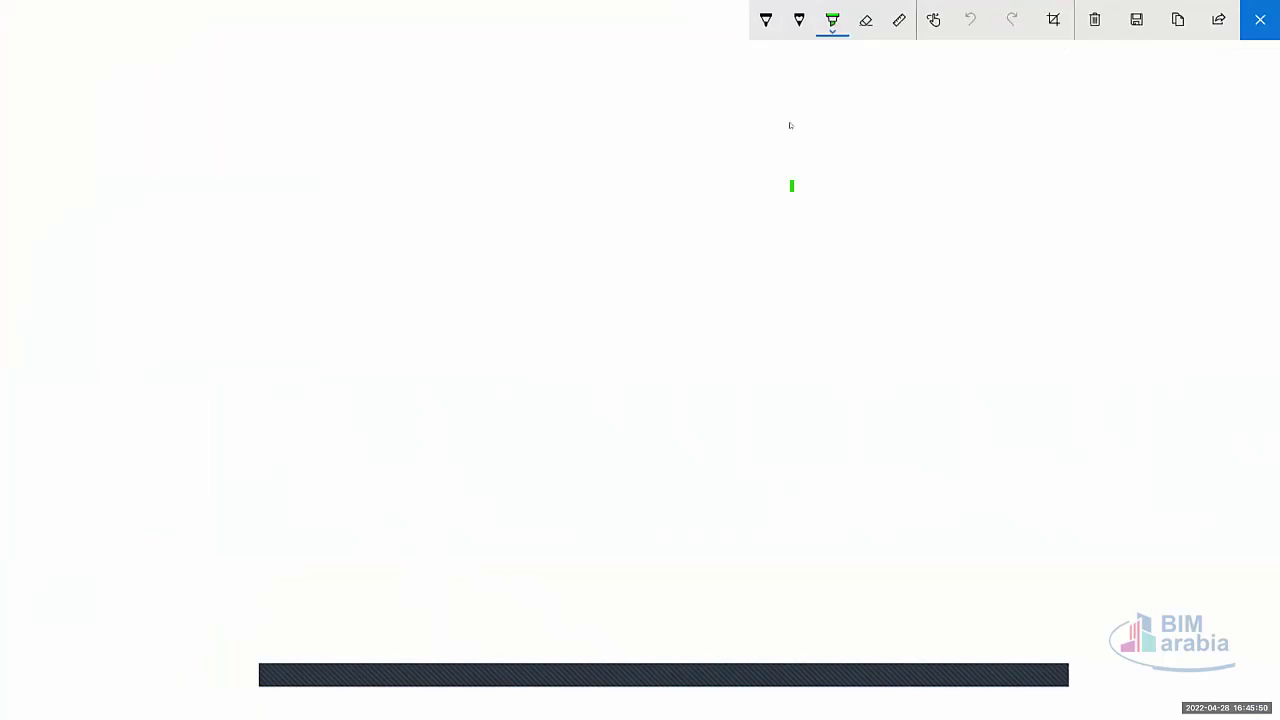
Step: Handwrite Arabic words and draw a few large freehand lines on the Sketchpad with the black ballpoint pen
click(766, 20)
mouse_move(772, 50)
mouse_down()
mouse_move(815, 104)
mouse_move(780, 222)
mouse_move(677, 257)
mouse_move(645, 307)
mouse_up()
drag(631, 245, 476, 313)
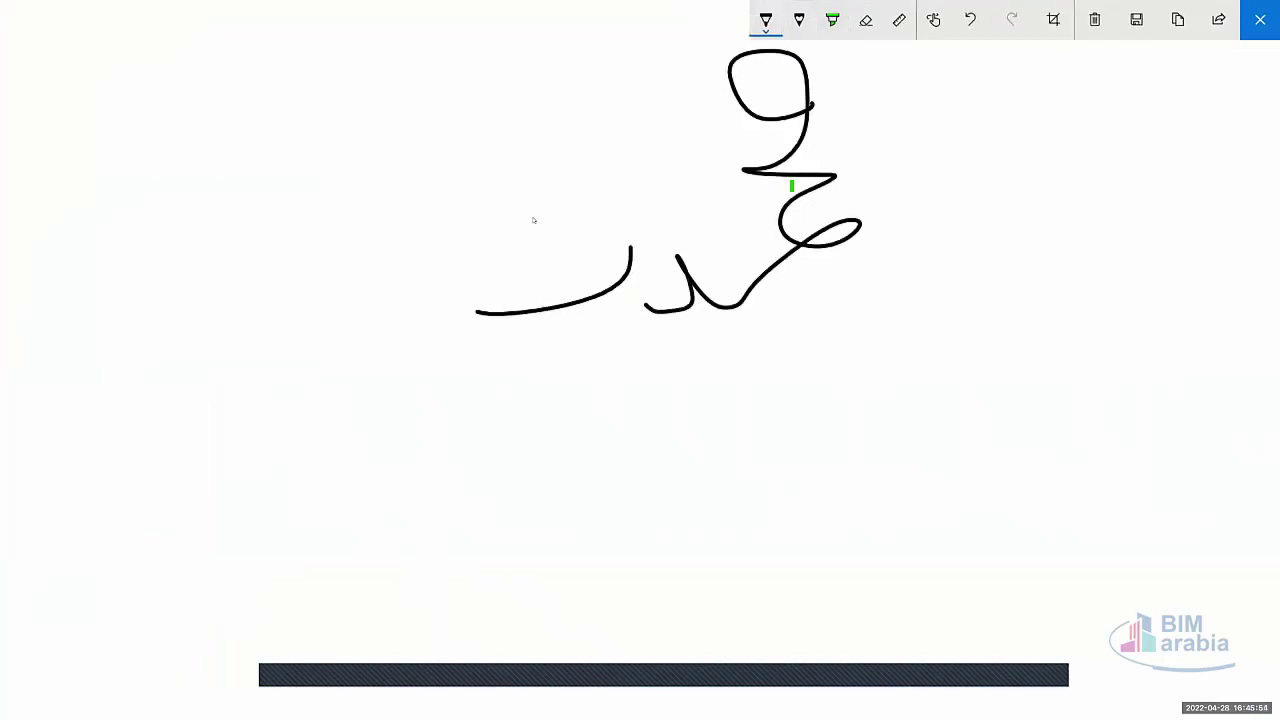
mouse_move(535, 180)
mouse_down()
mouse_move(540, 228)
mouse_move(463, 231)
mouse_move(474, 177)
mouse_move(363, 80)
mouse_up()
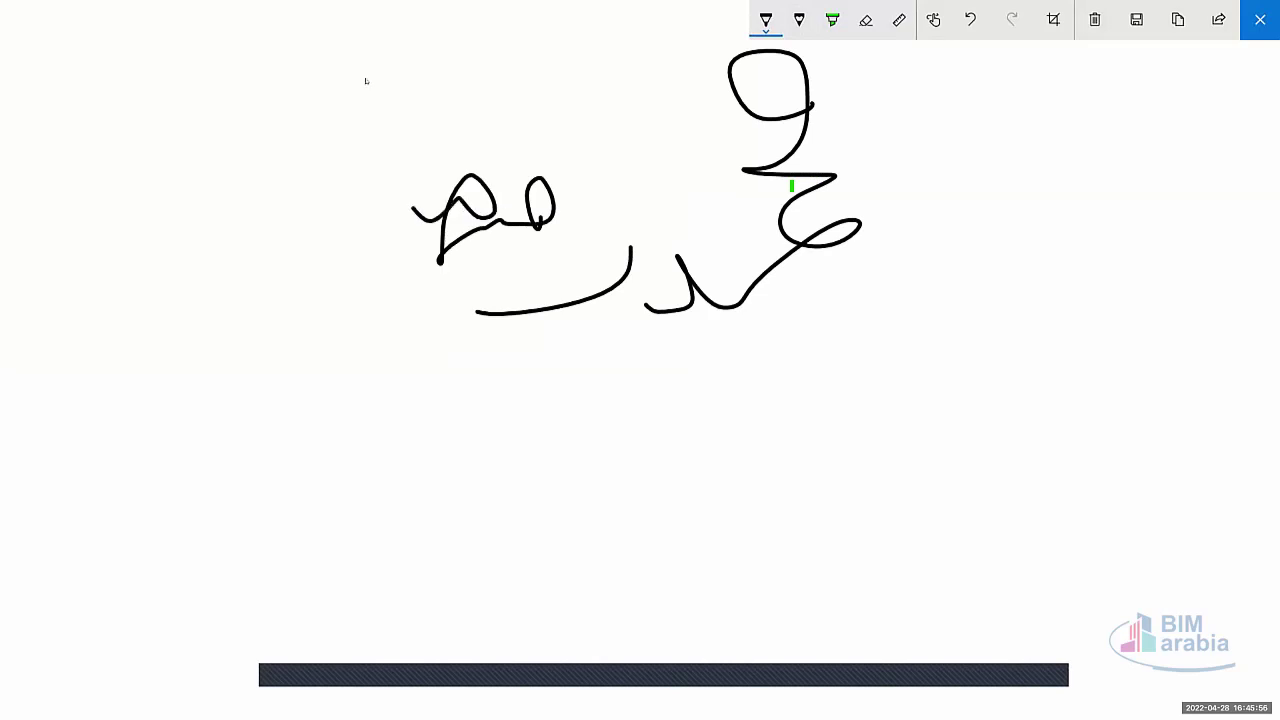
click(473, 124)
mouse_move(340, 183)
mouse_down()
mouse_move(338, 218)
mouse_move(257, 296)
mouse_up()
drag(945, 186, 787, 590)
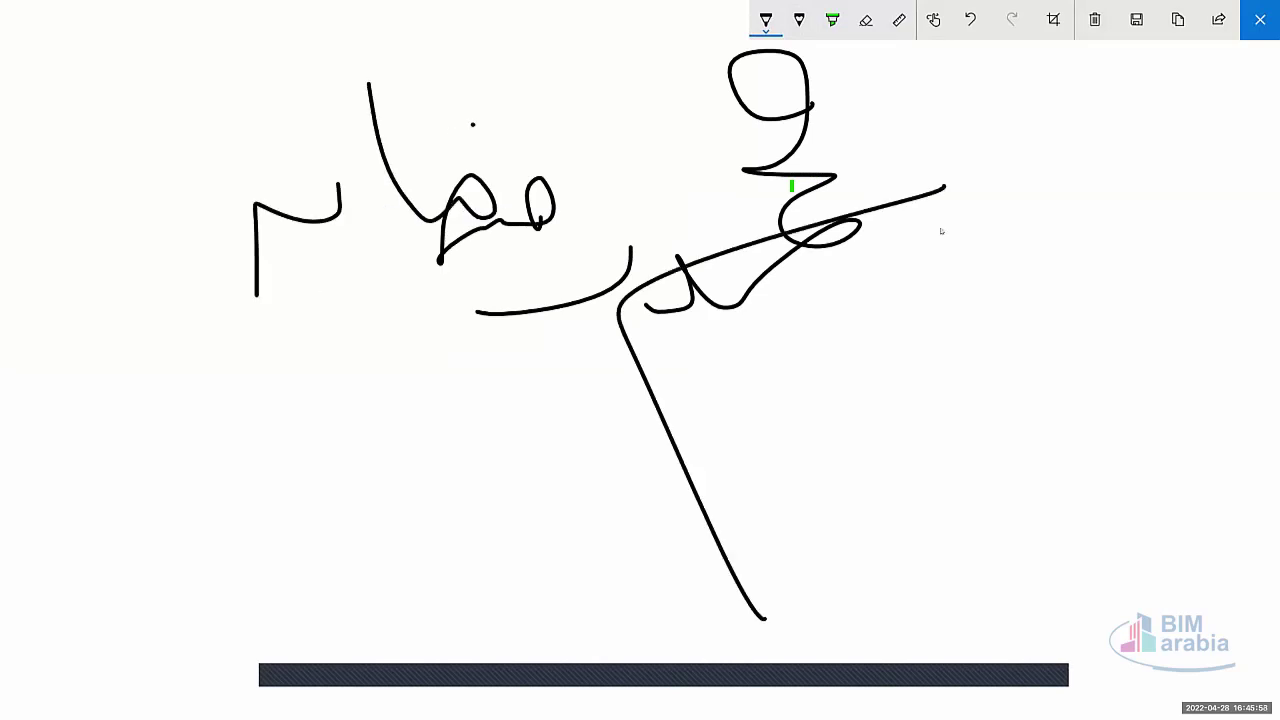
mouse_move(948, 212)
mouse_down()
mouse_move(964, 254)
mouse_move(676, 663)
mouse_up()
drag(428, 582, 885, 488)
drag(852, 440, 900, 527)
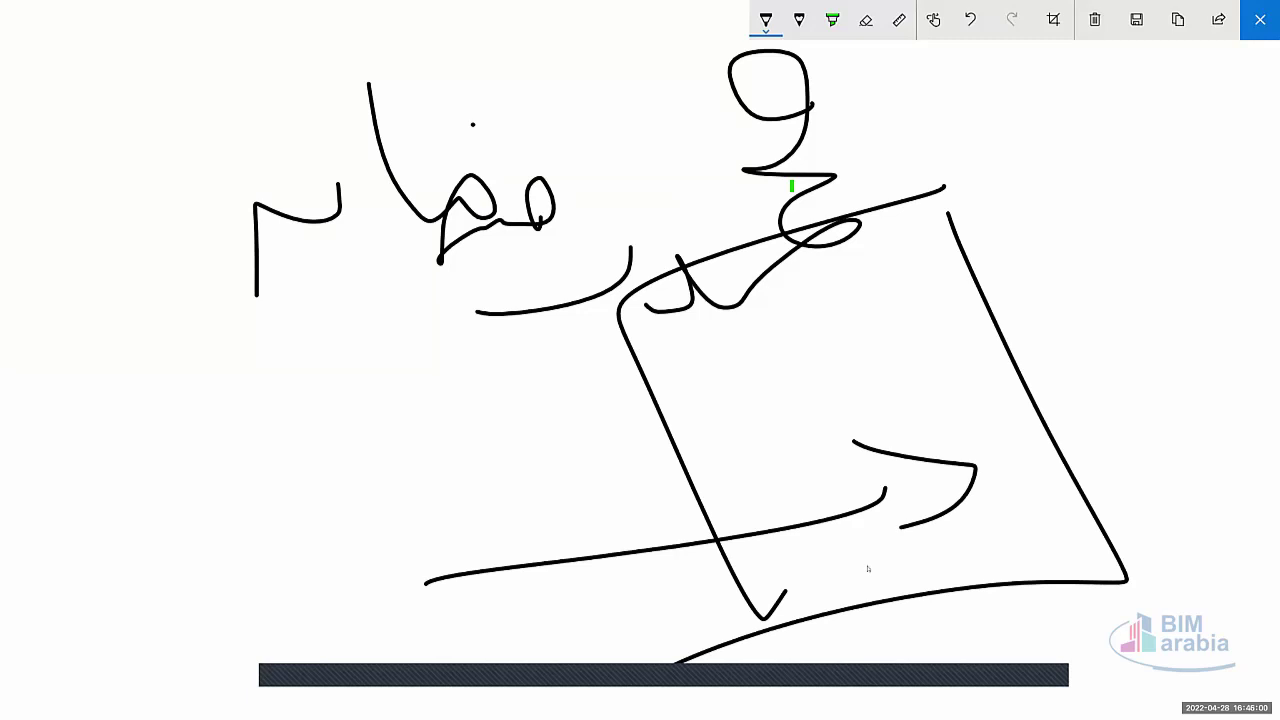
Step: Scribble over the middle of the sketch with the green highlighter
click(832, 20)
drag(905, 215, 648, 365)
drag(942, 315, 814, 402)
Step: Erase parts of the handwriting and highlighting with the Eraser and close Sketchpad
click(866, 20)
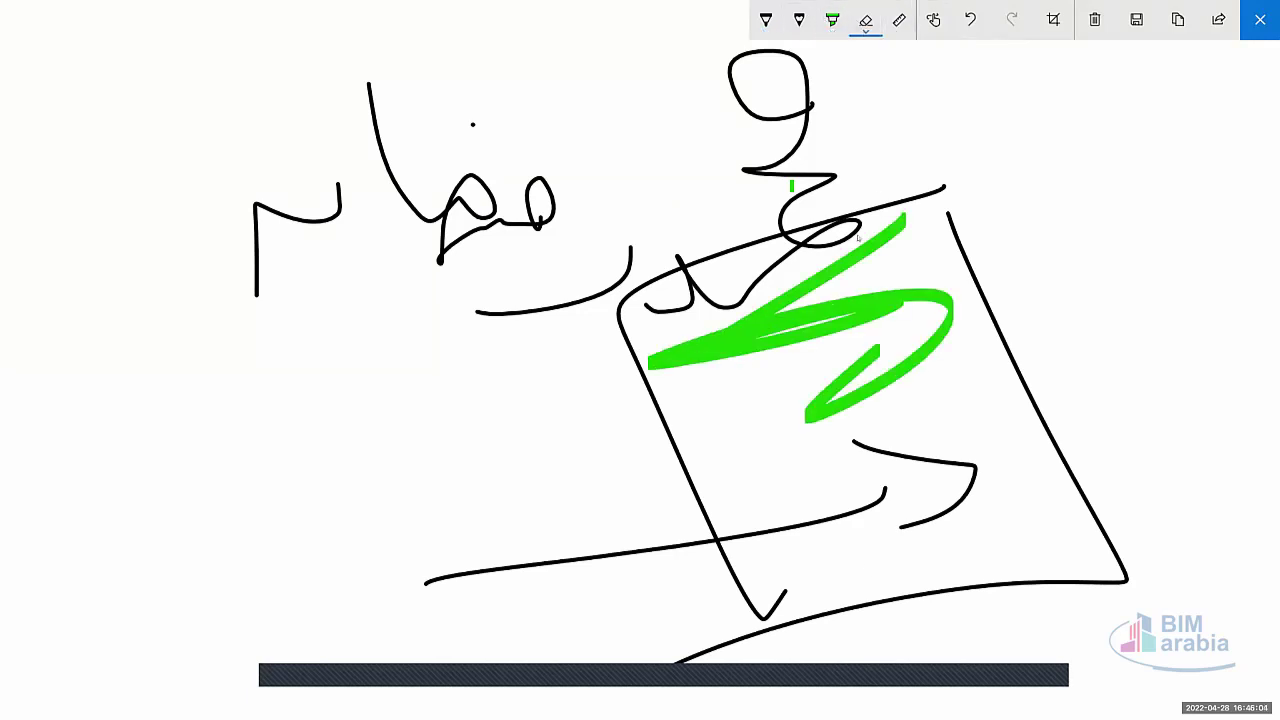
mouse_move(985, 295)
mouse_down()
mouse_move(697, 237)
mouse_move(780, 130)
mouse_move(670, 440)
mouse_move(830, 515)
mouse_up()
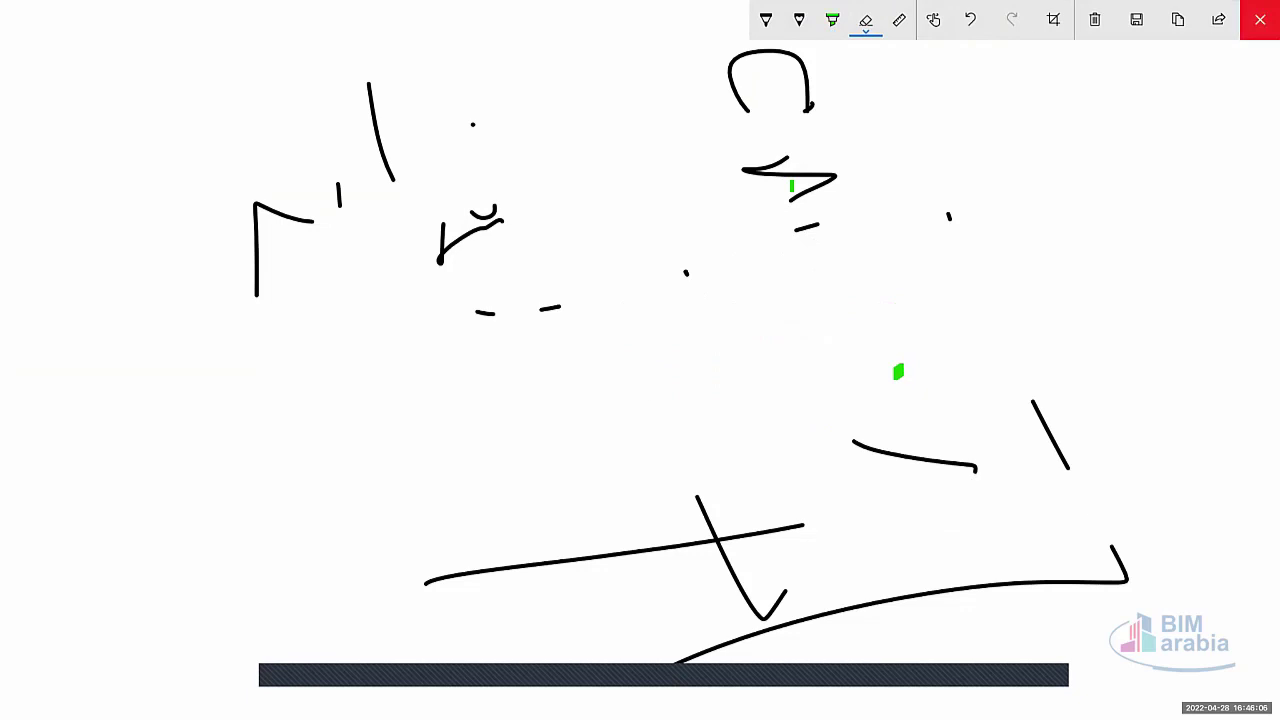
key(Escape)
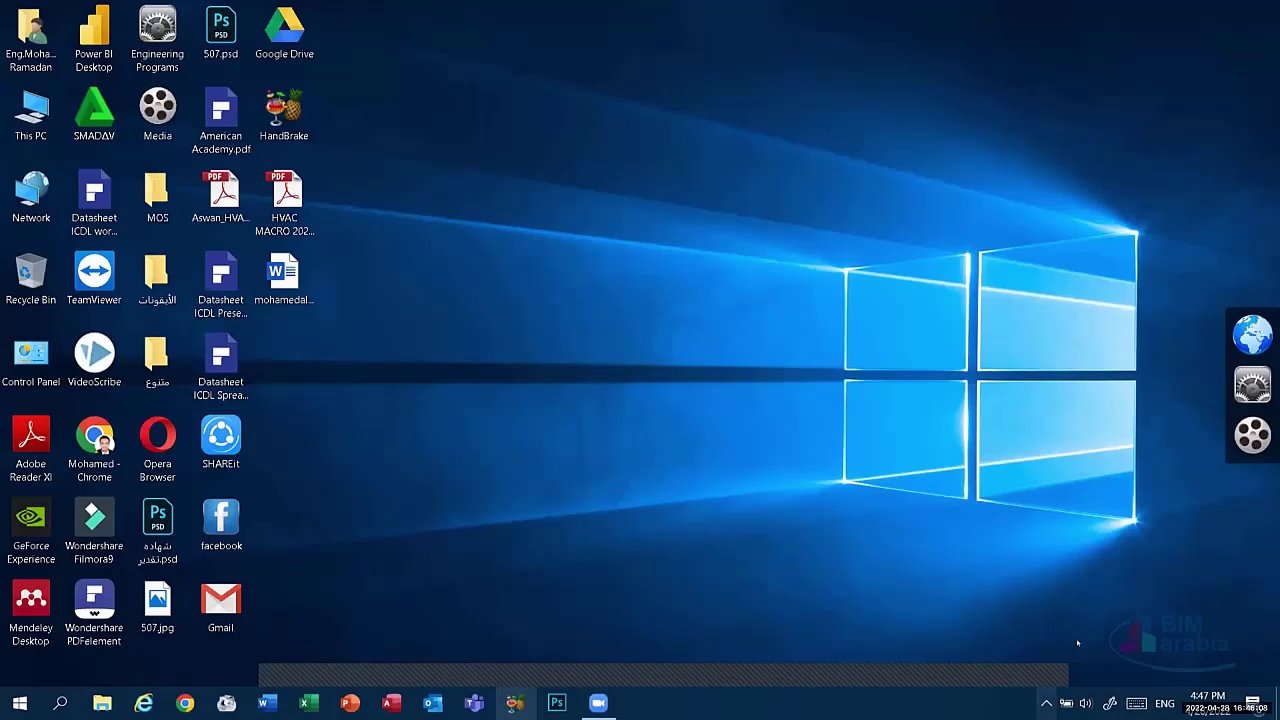
Step: Reopen Sketchpad from the Windows Ink Workspace, clear the whole sketch and close it
click(1046, 703)
click(1058, 660)
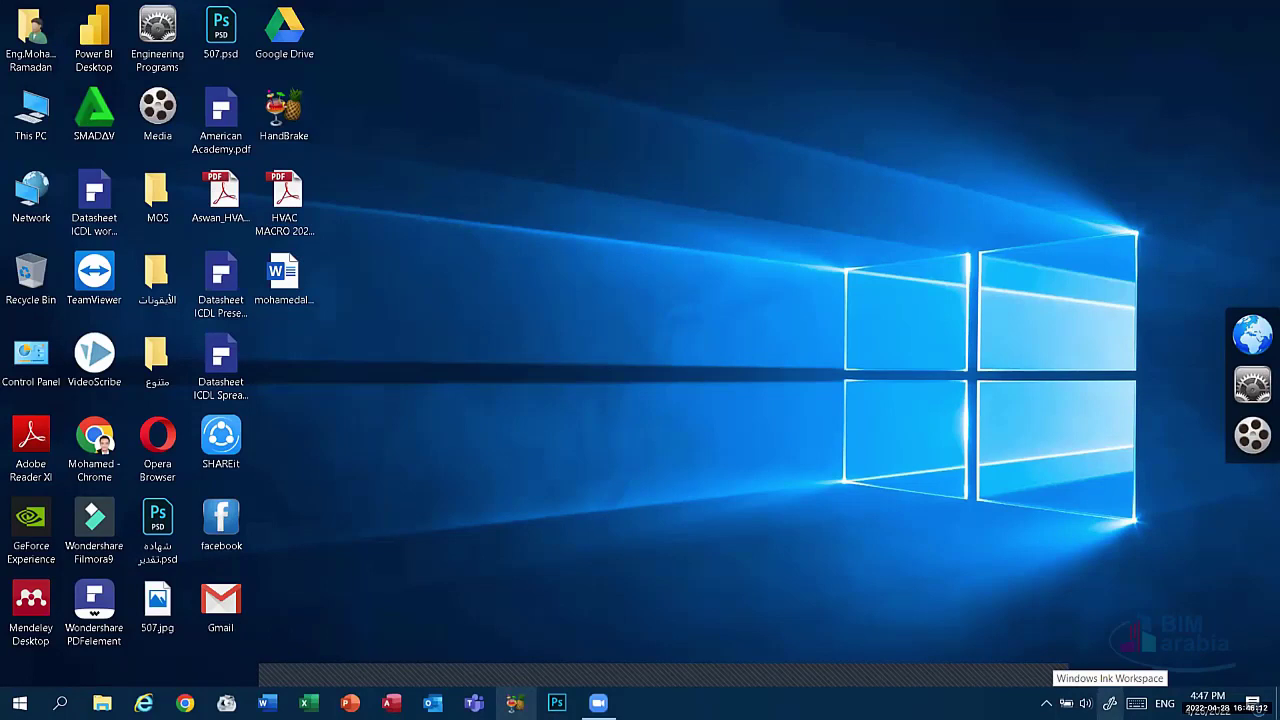
click(1109, 703)
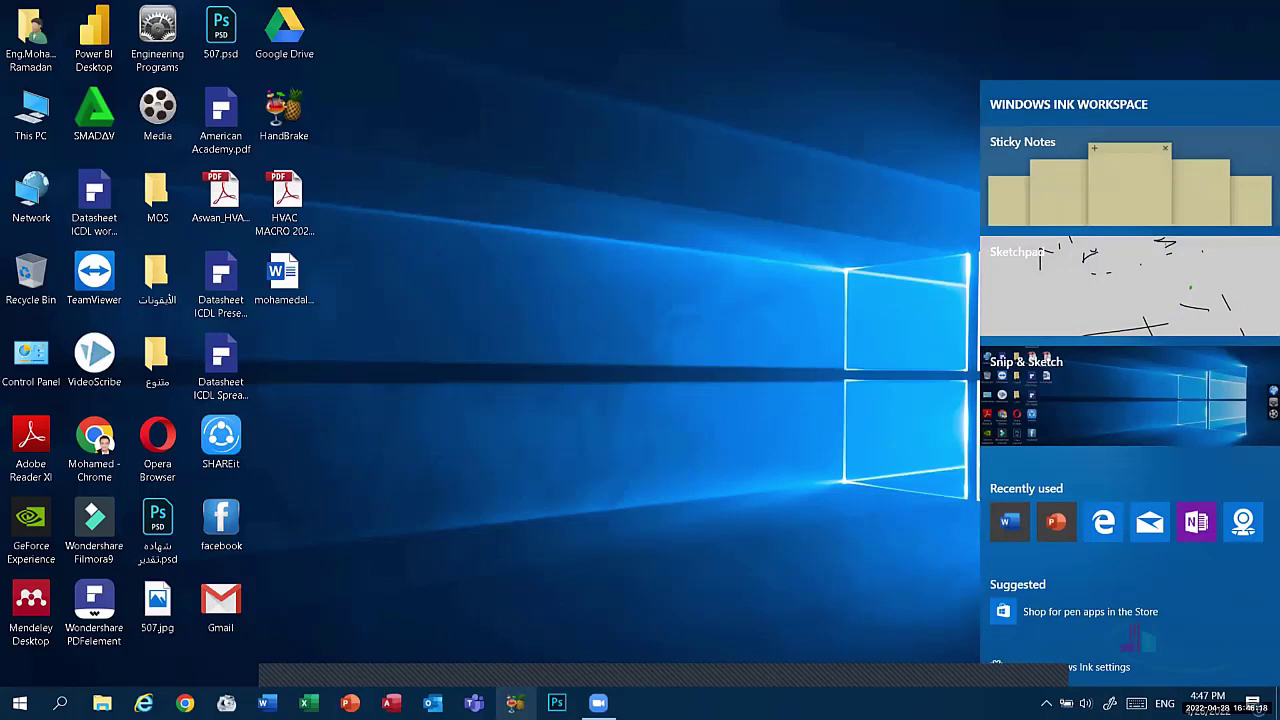
click(1100, 290)
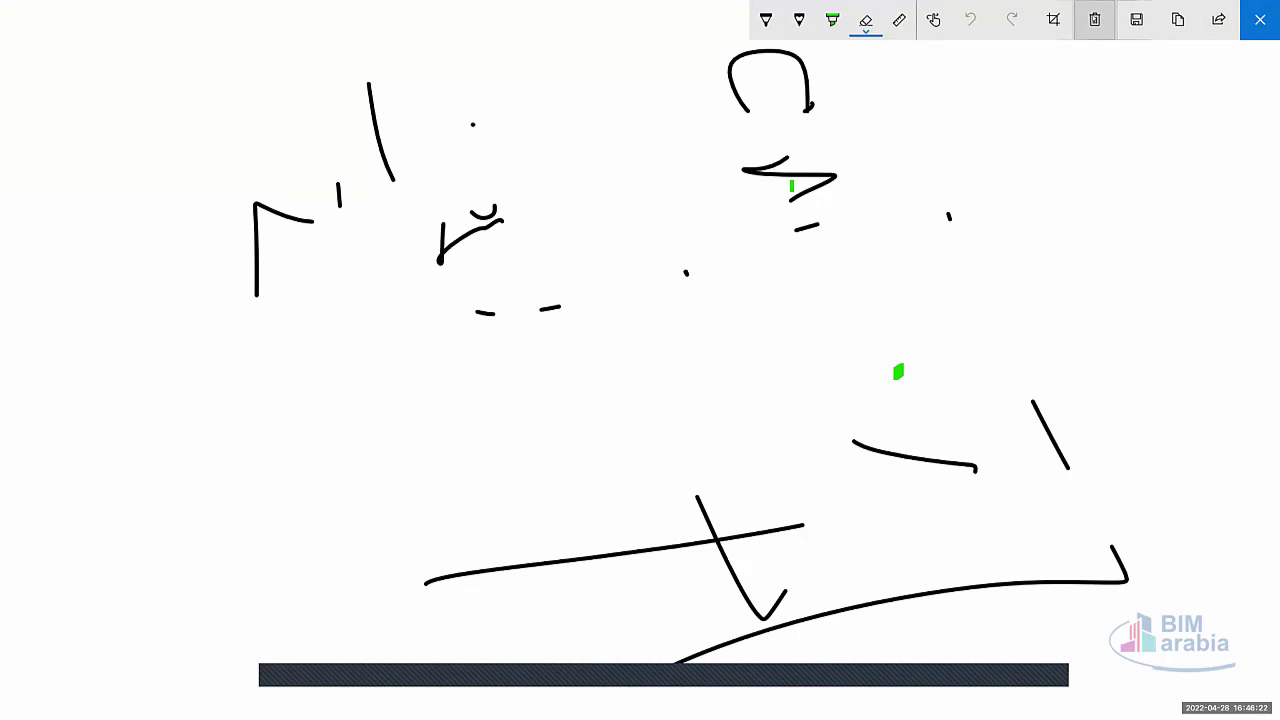
click(1094, 20)
click(1260, 20)
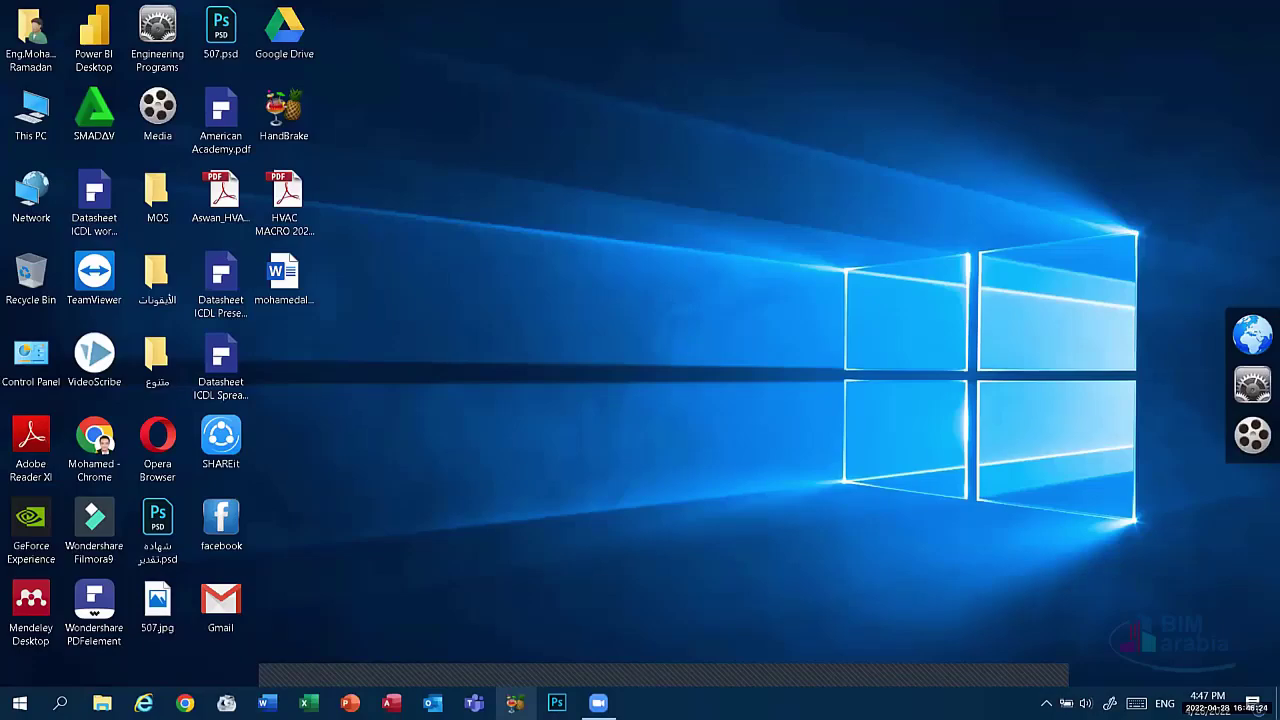
Step: Hide the Windows Ink Workspace button on the taskbar
right_click(953, 703)
click(1027, 466)
Step: Open Word, create a document from the Blue grey resume template and close the CV Assistant pane
right_click(874, 705)
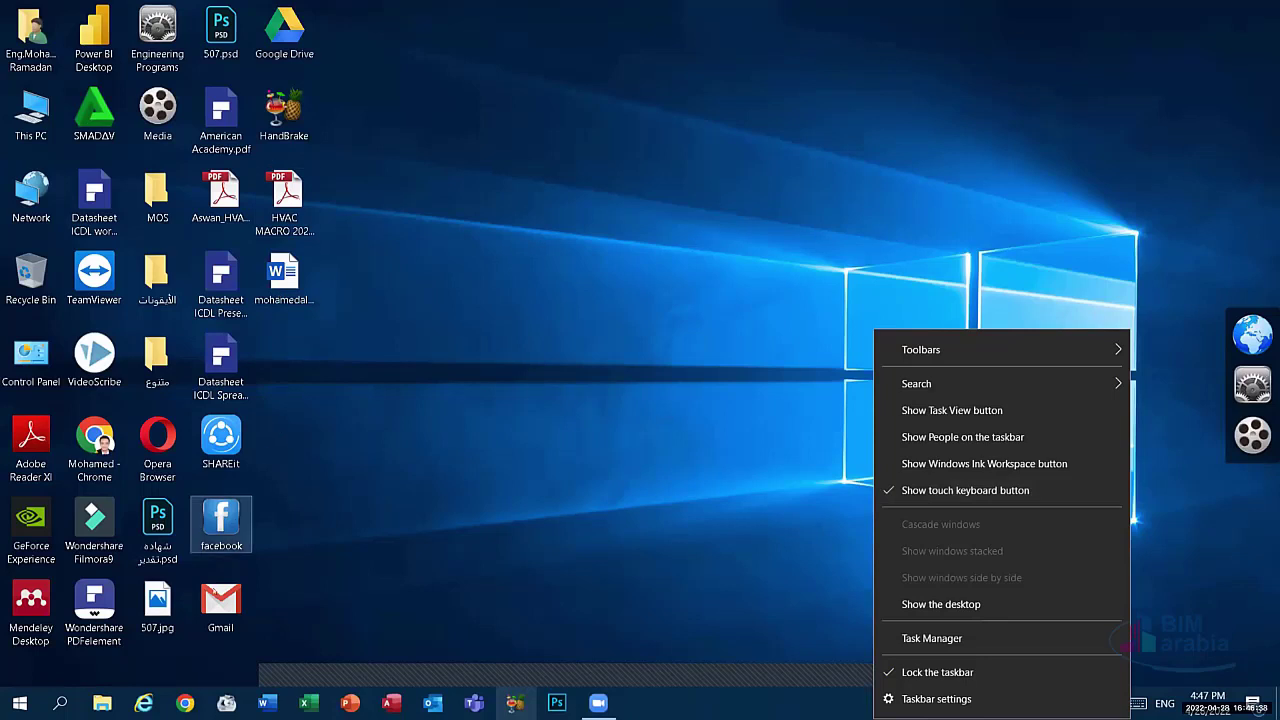
click(308, 703)
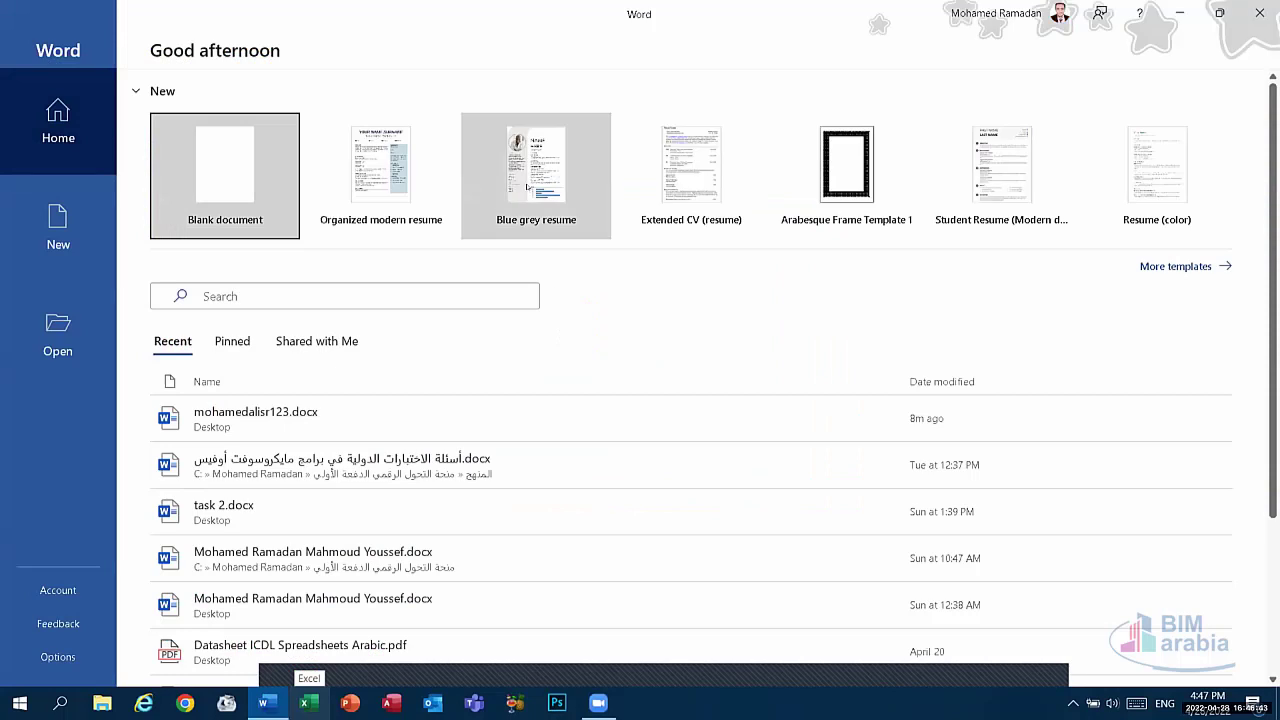
click(527, 187)
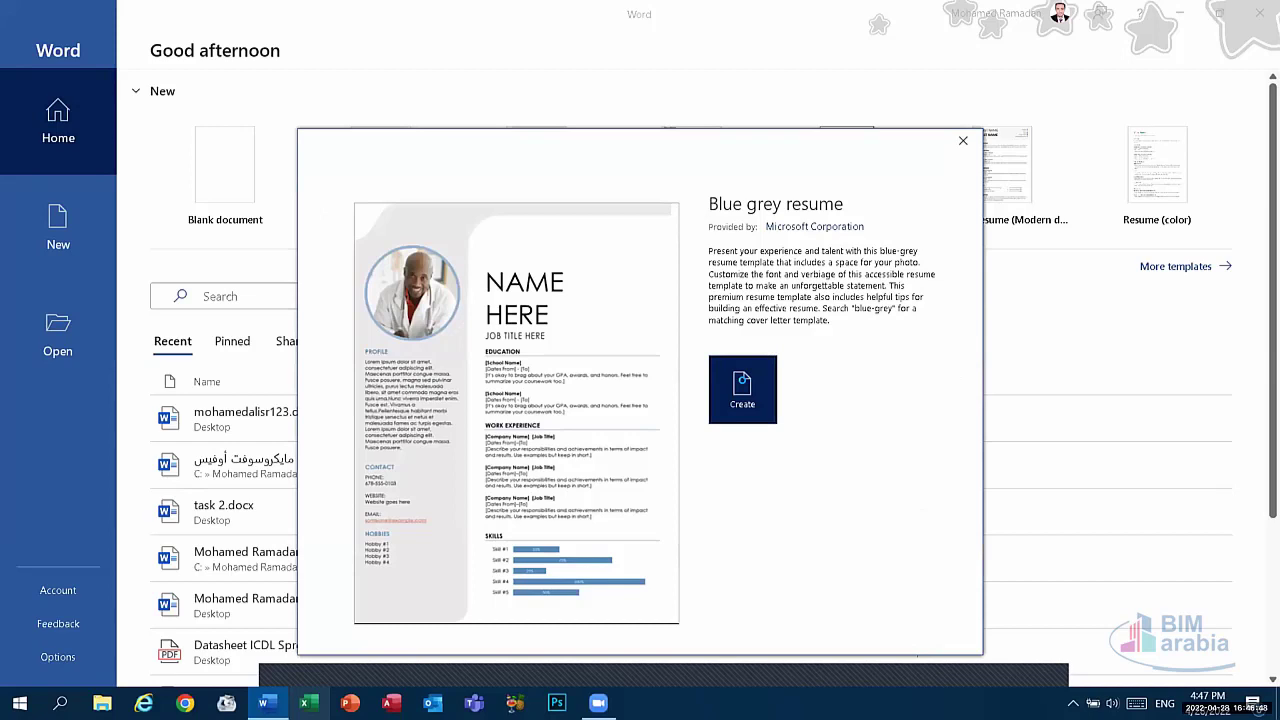
click(746, 384)
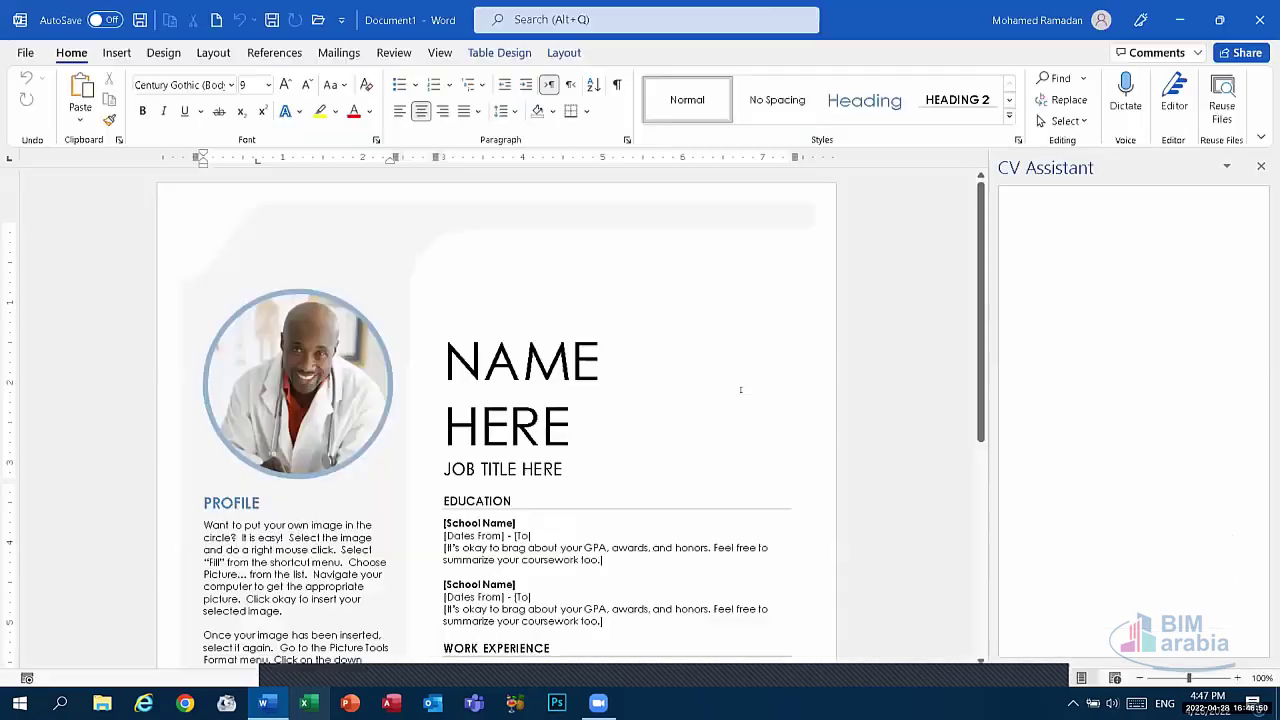
scroll(505, 398, down, 5)
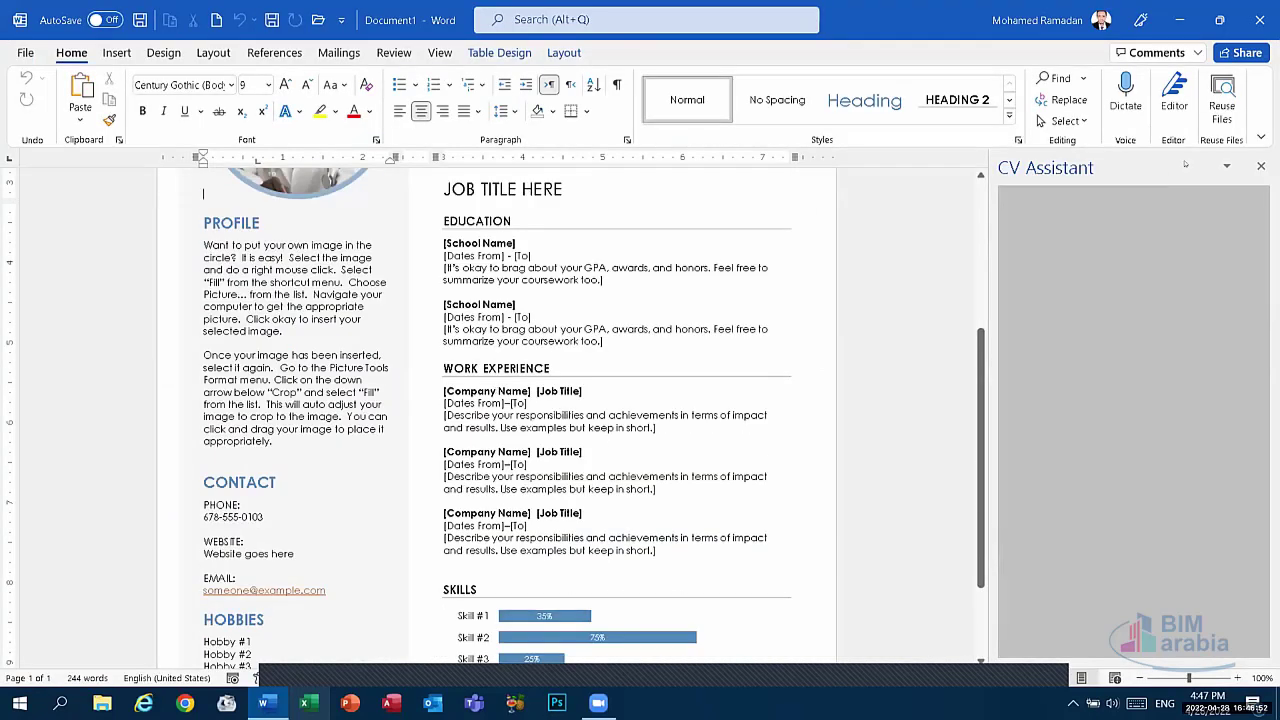
click(1260, 166)
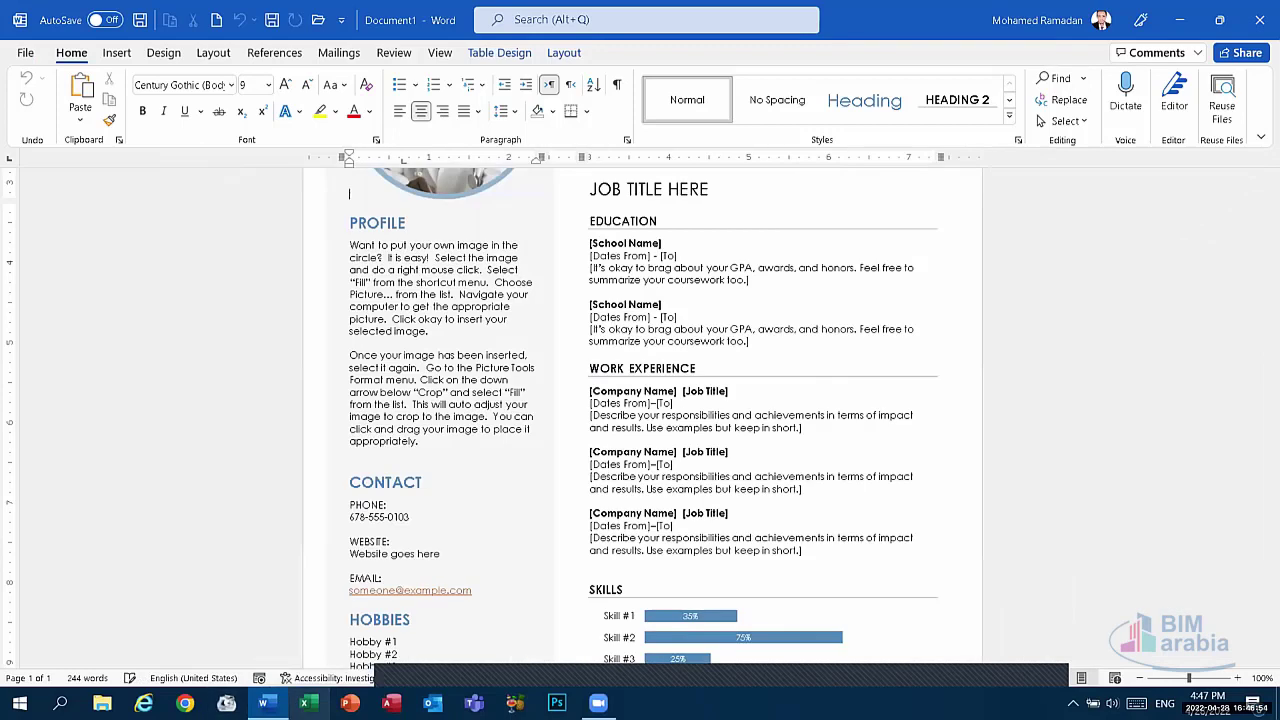
Step: Open another Word window and create a document from the Extended CV (resume) template
right_click(263, 703)
click(303, 615)
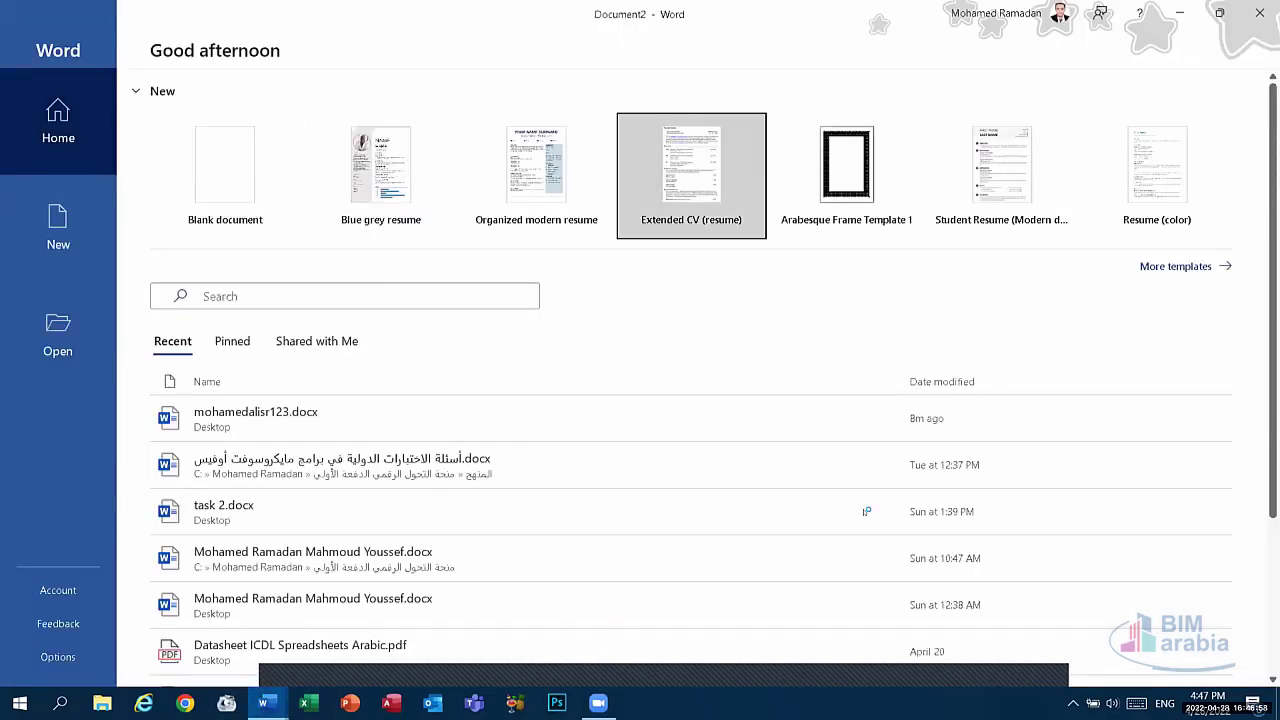
key(Return)
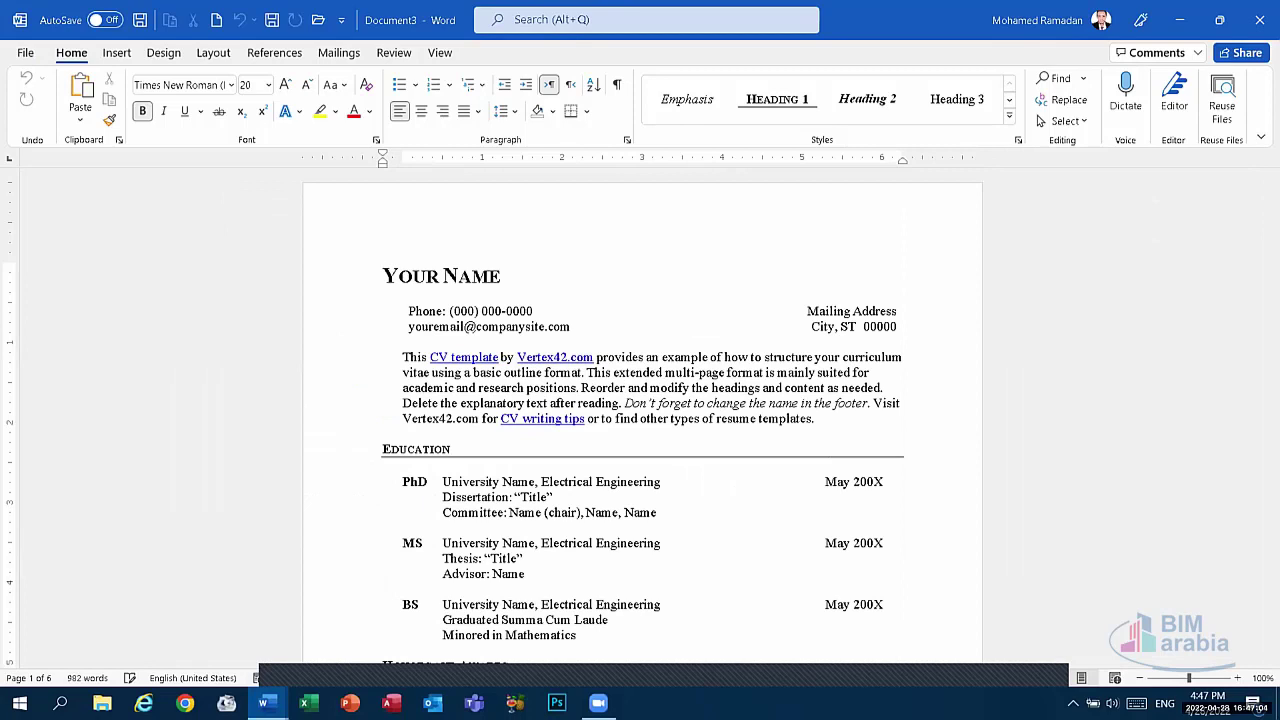
Step: Arrange all open Word windows side by side from the taskbar options
right_click(825, 705)
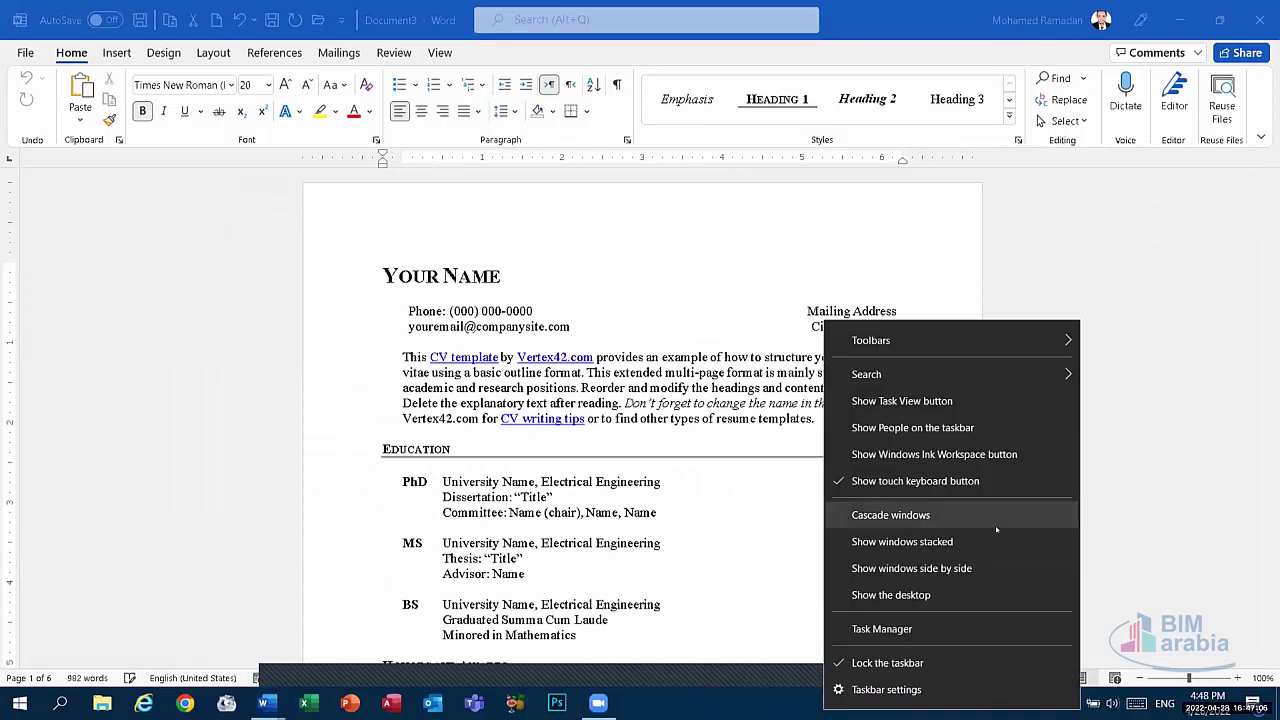
click(928, 568)
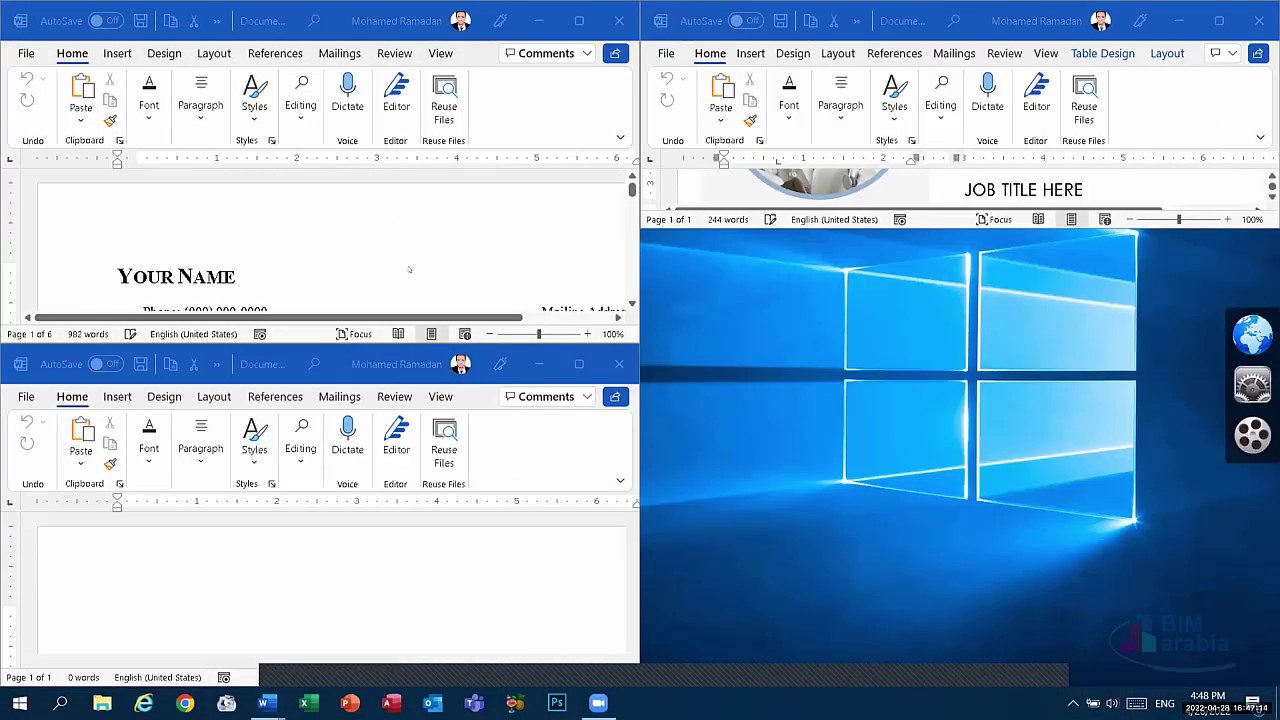
Step: Close the blank Word document and maximize both resume document windows
click(600, 376)
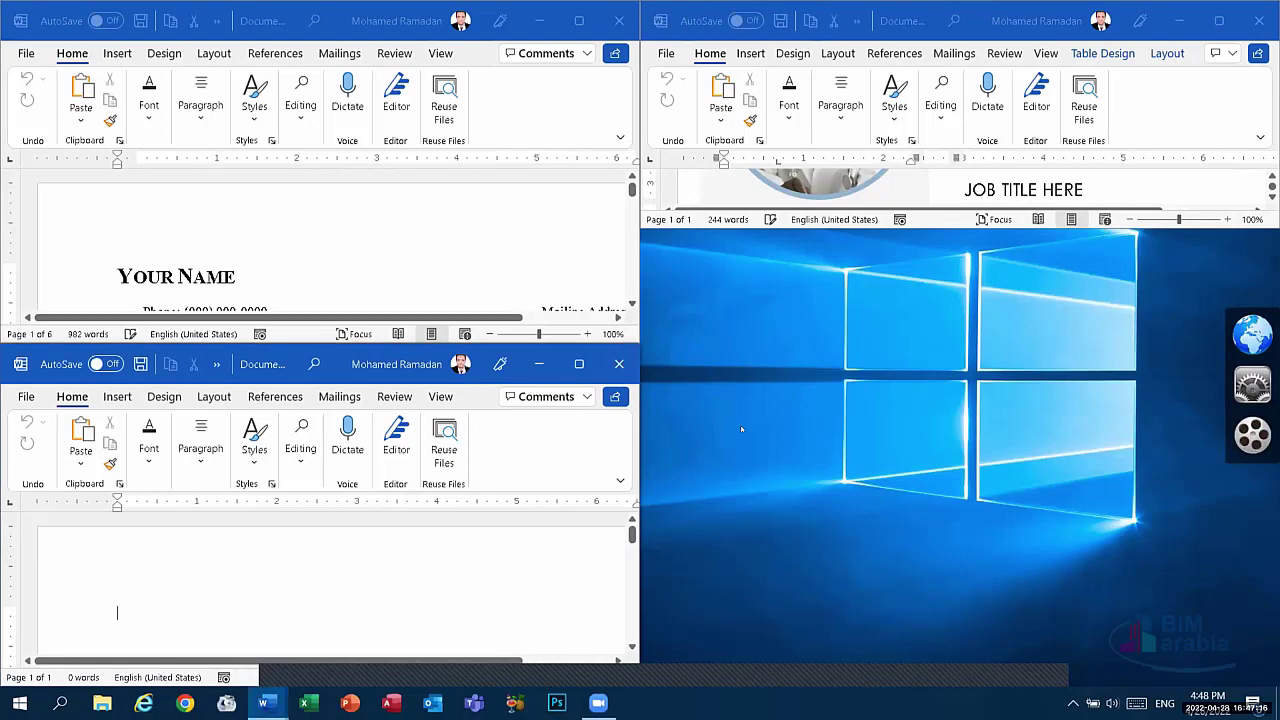
click(617, 366)
click(578, 20)
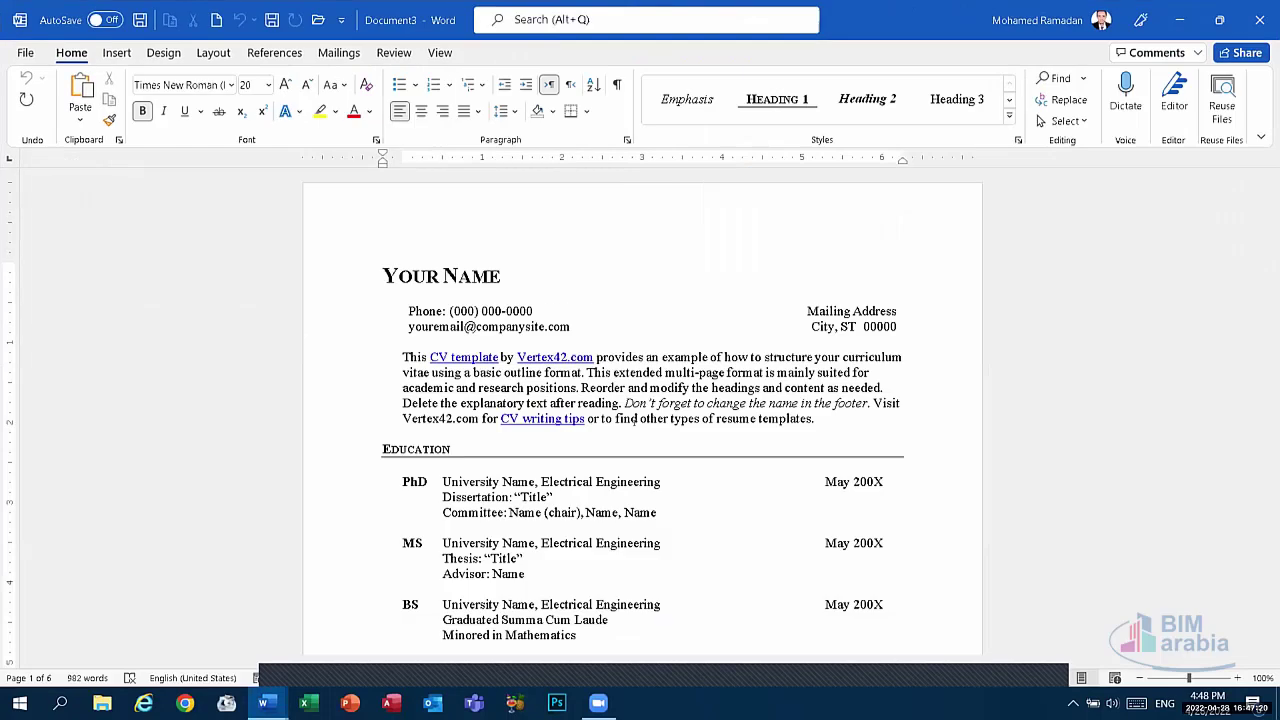
click(357, 630)
click(1219, 20)
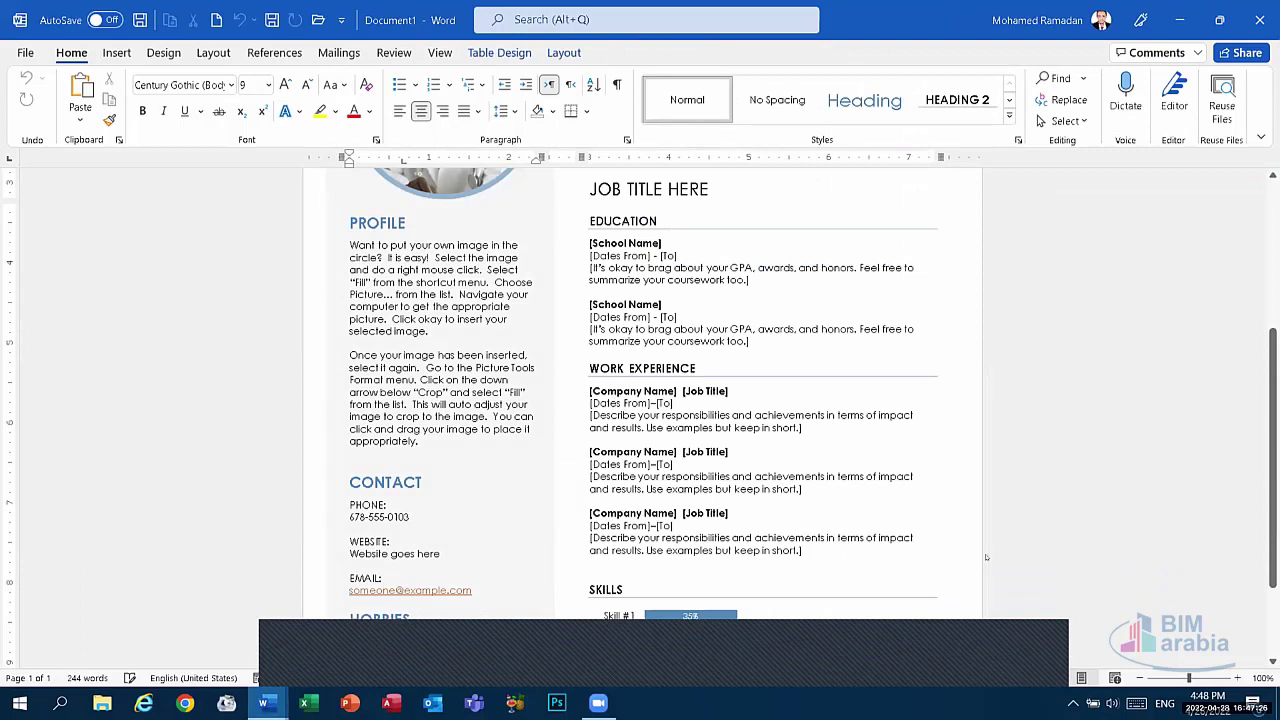
Step: Show the two resume windows side by side and maximize each of them again
right_click(935, 703)
click(1030, 550)
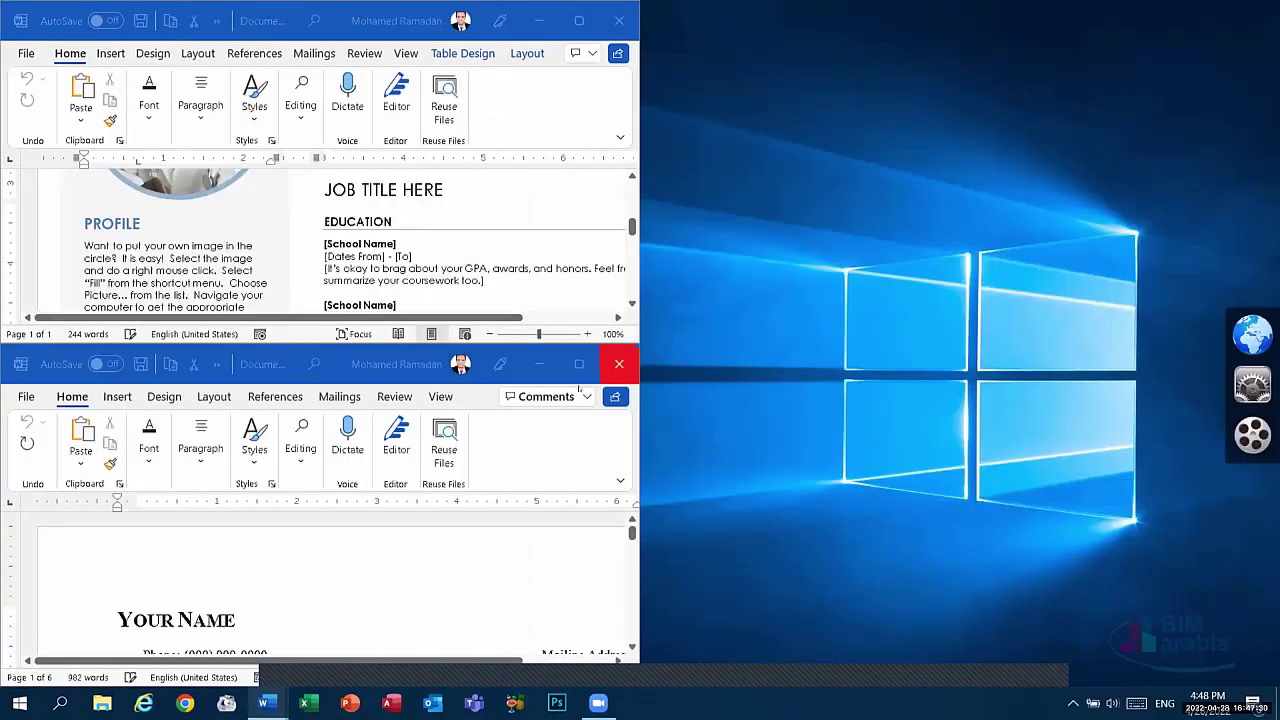
click(578, 365)
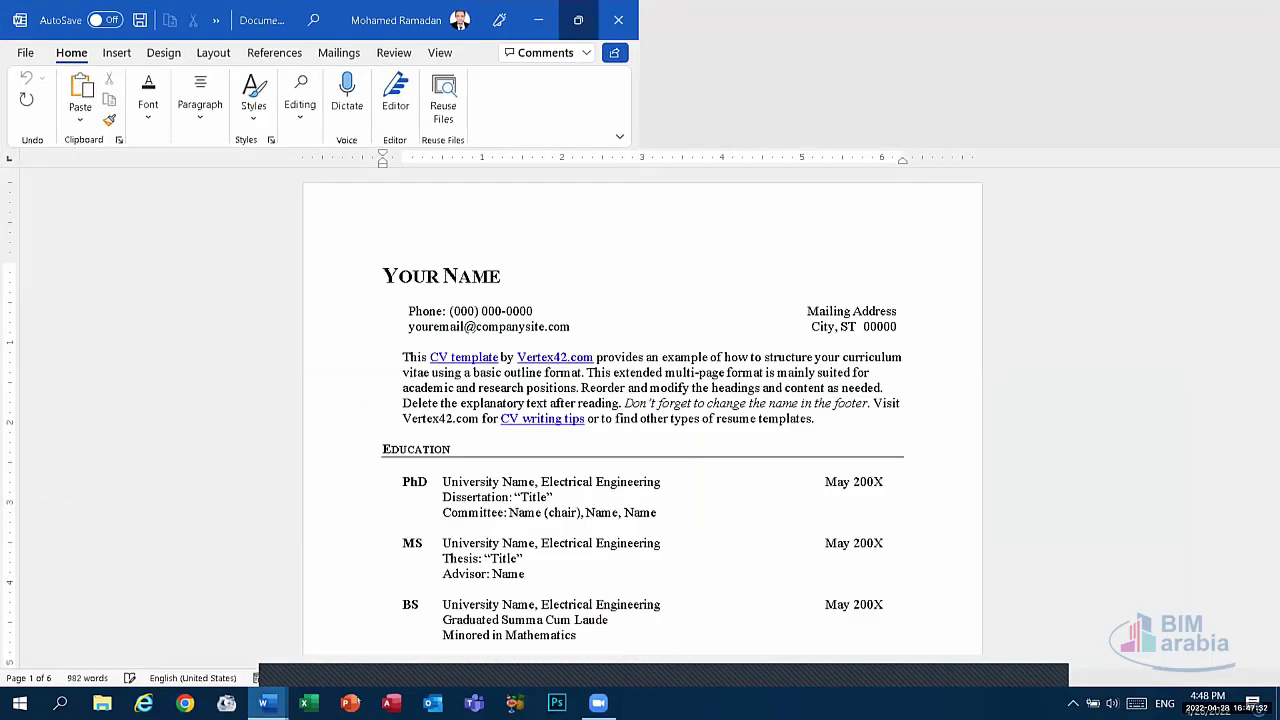
click(579, 12)
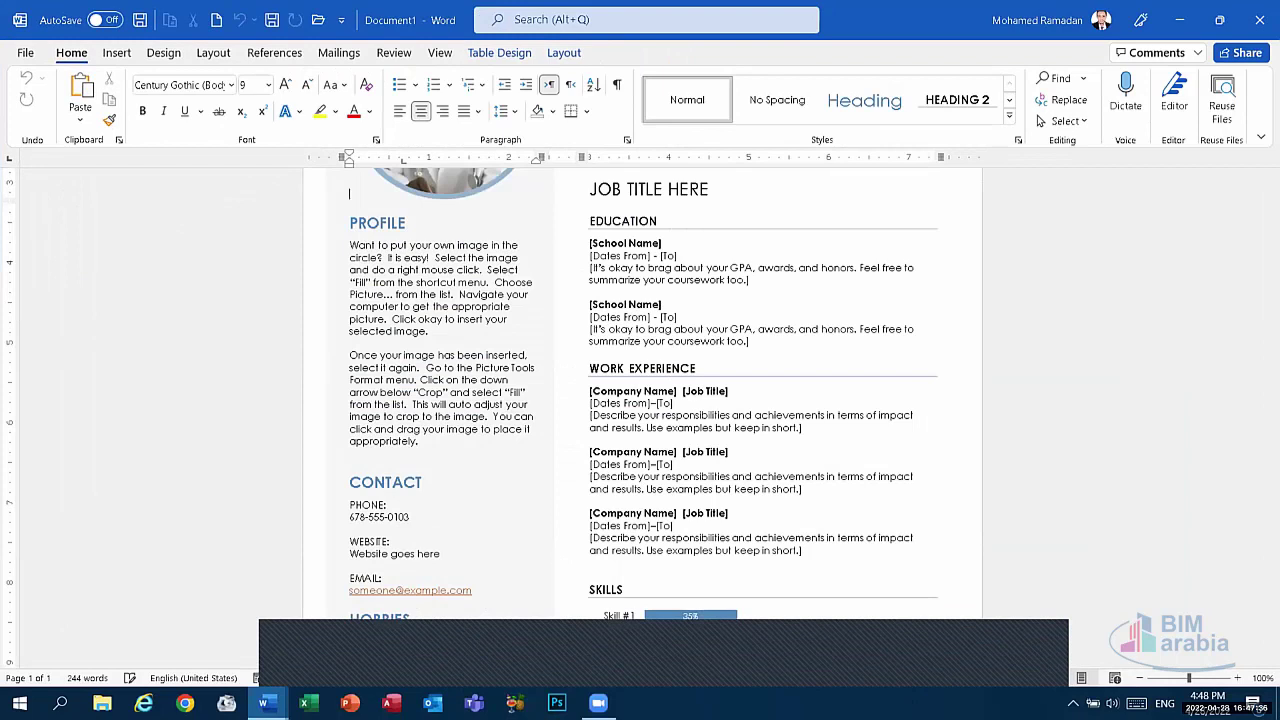
Step: Open the taskbar's options for arranging the two resume windows
right_click(929, 537)
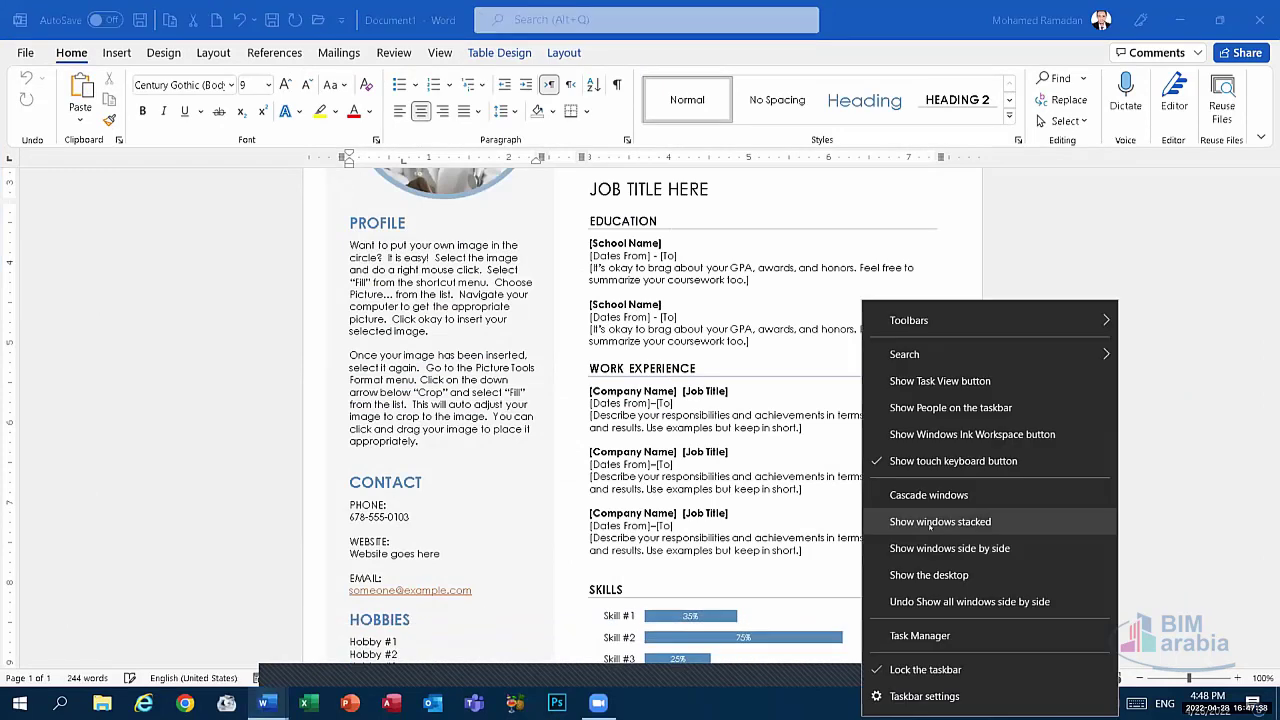
Step: Arrange the two open Word windows stacked on the desktop and maximize Document1 and Document3
click(940, 521)
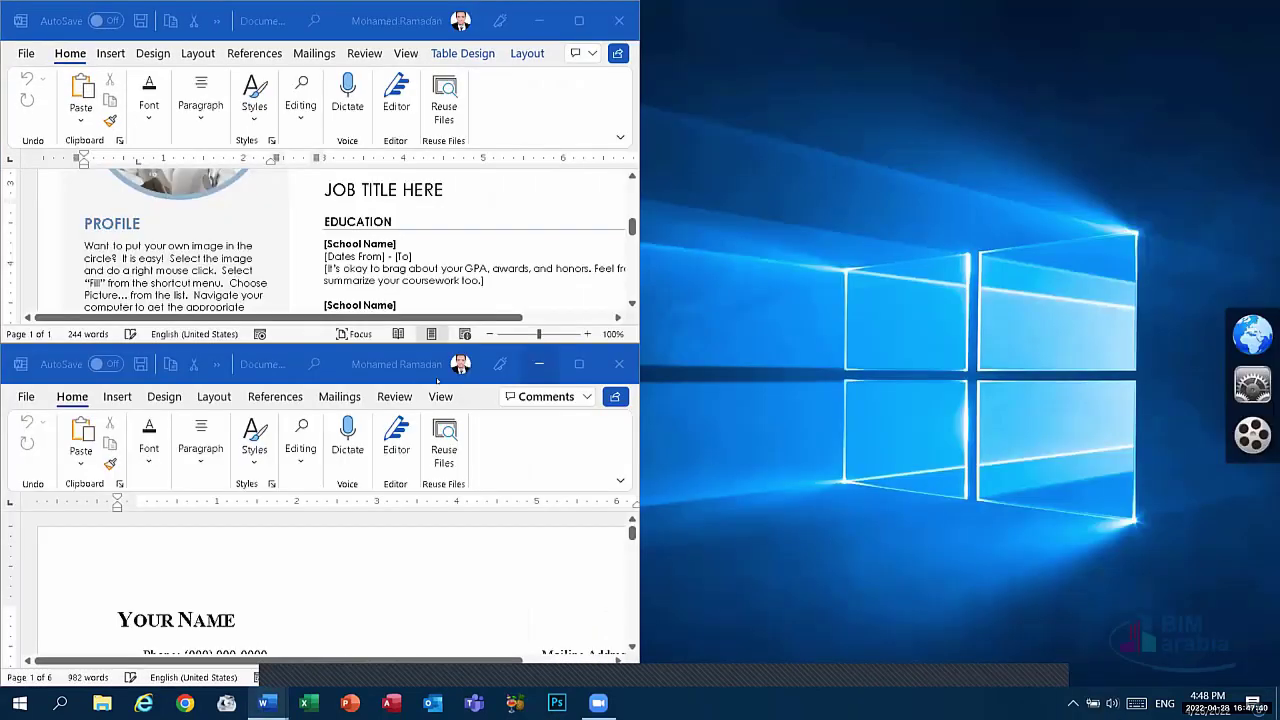
click(587, 16)
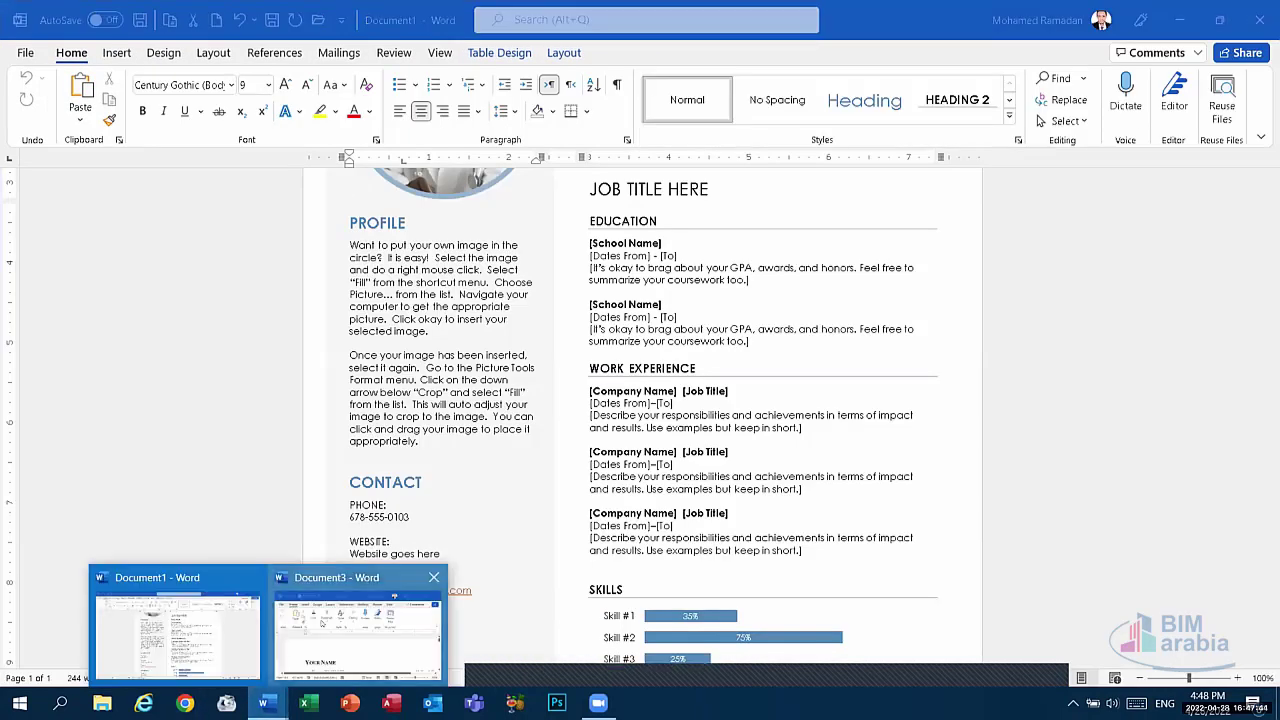
click(355, 630)
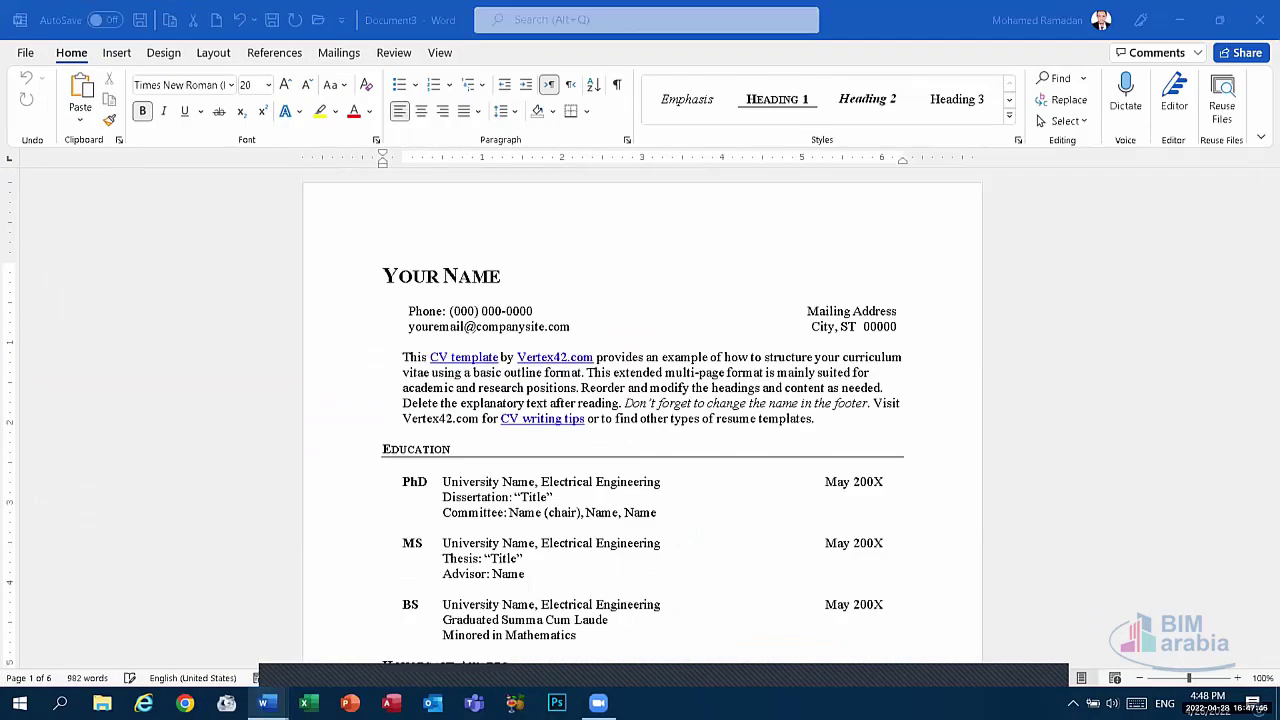
Step: Cascade the open Word windows and shift the front Document1 window slightly by its title bar
right_click(788, 702)
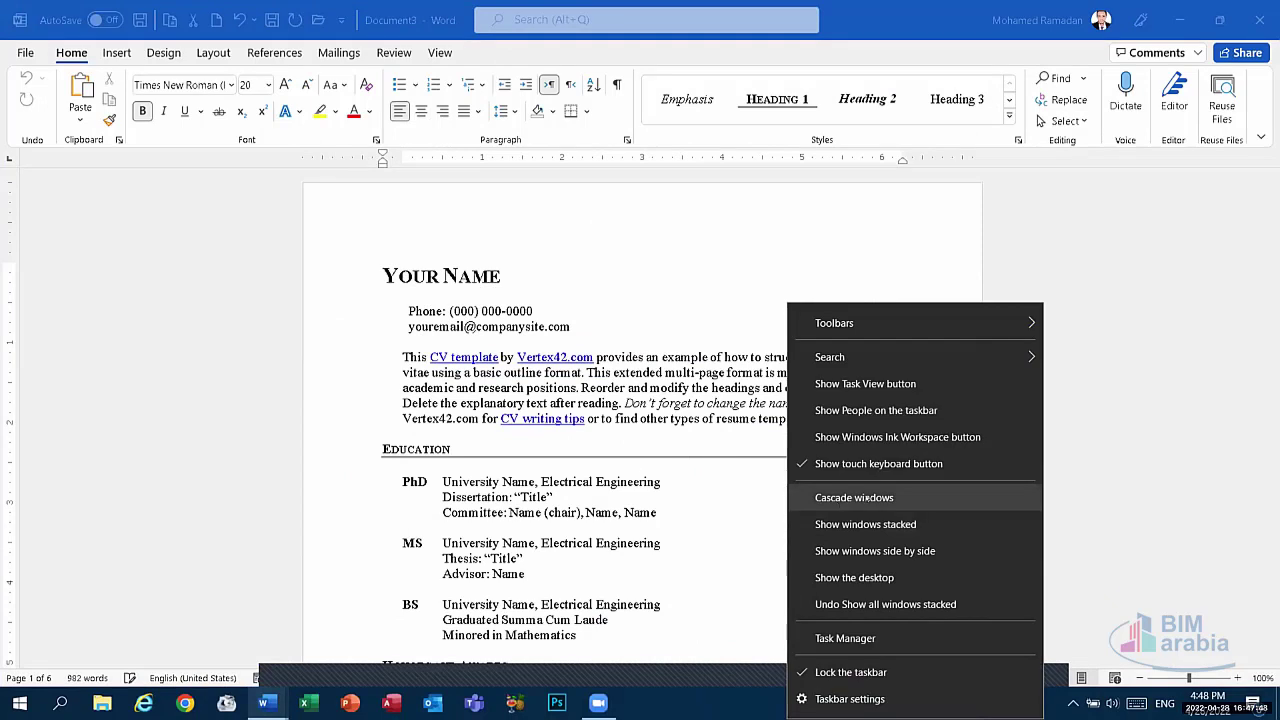
click(862, 498)
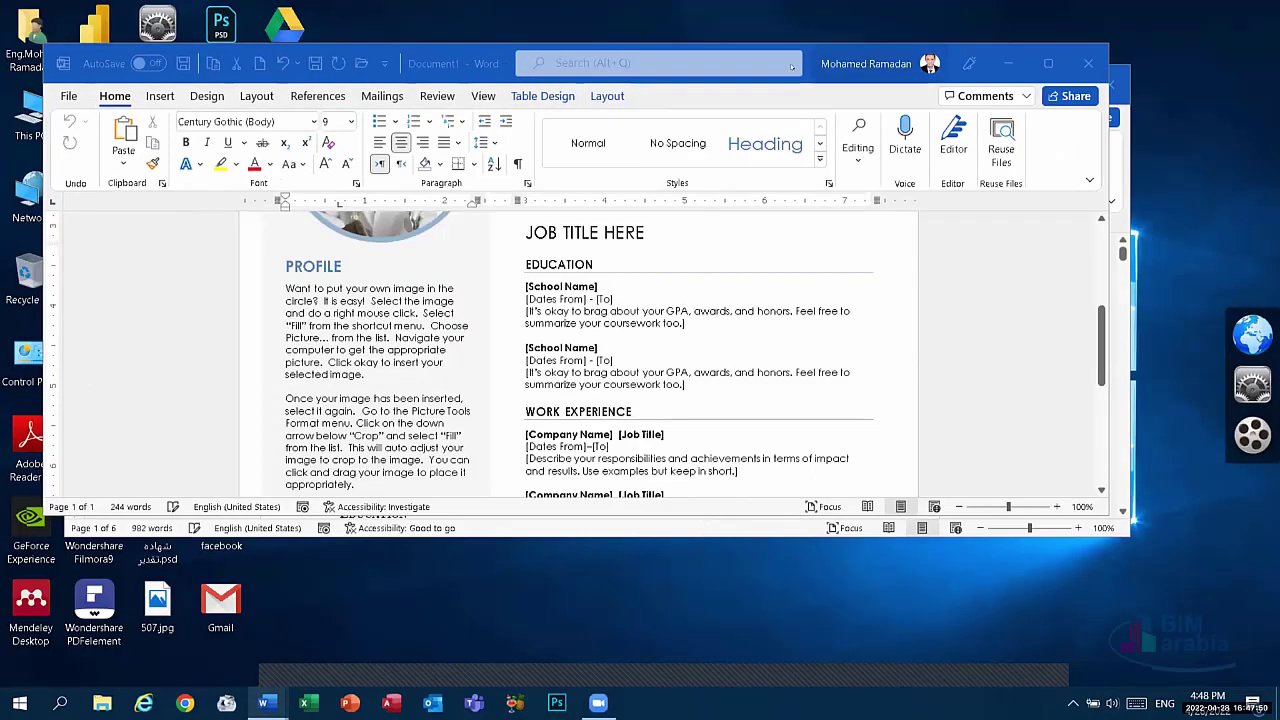
click(453, 62)
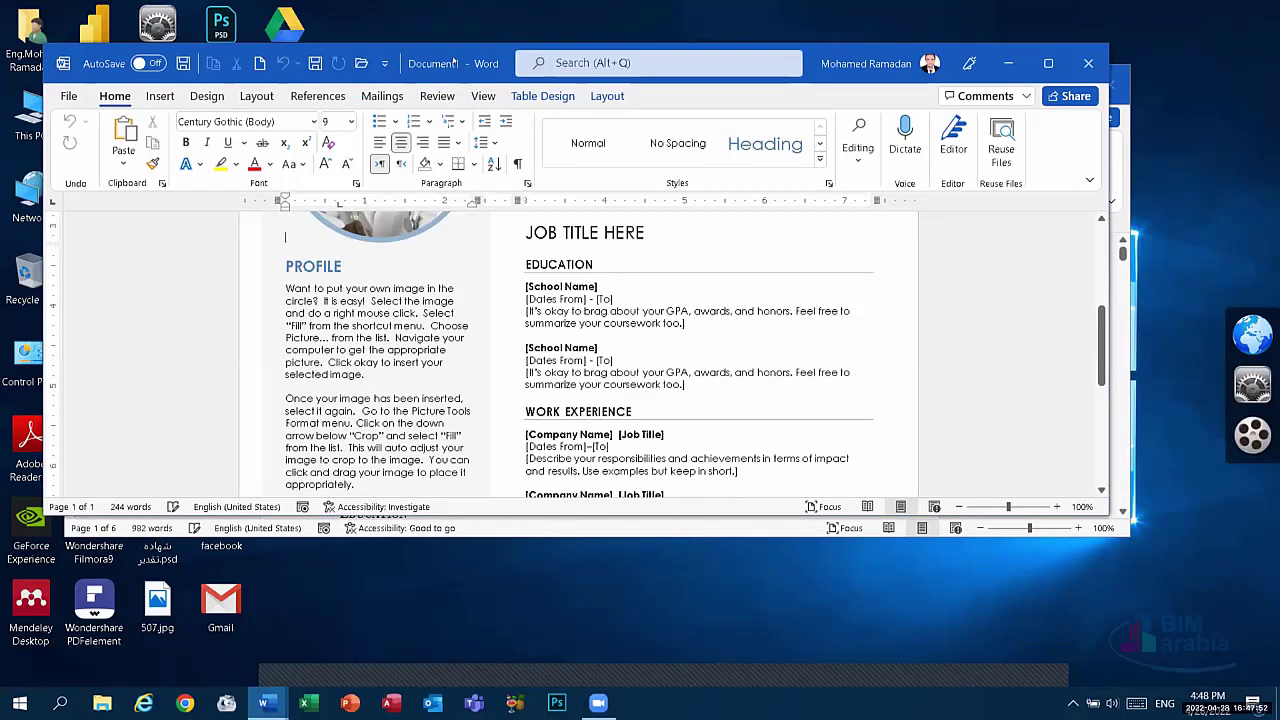
drag(453, 62, 456, 69)
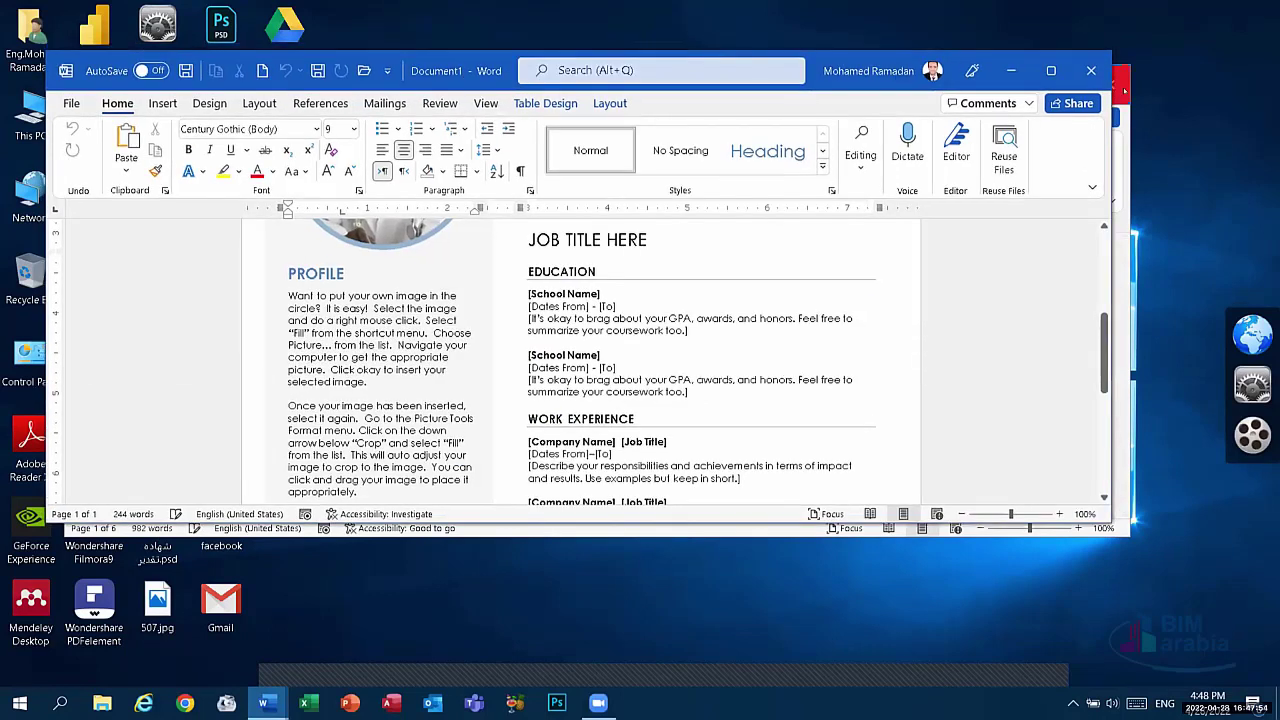
Step: Close both open Word documents, Document3 and Document1, to return to the desktop
click(1122, 250)
click(1108, 80)
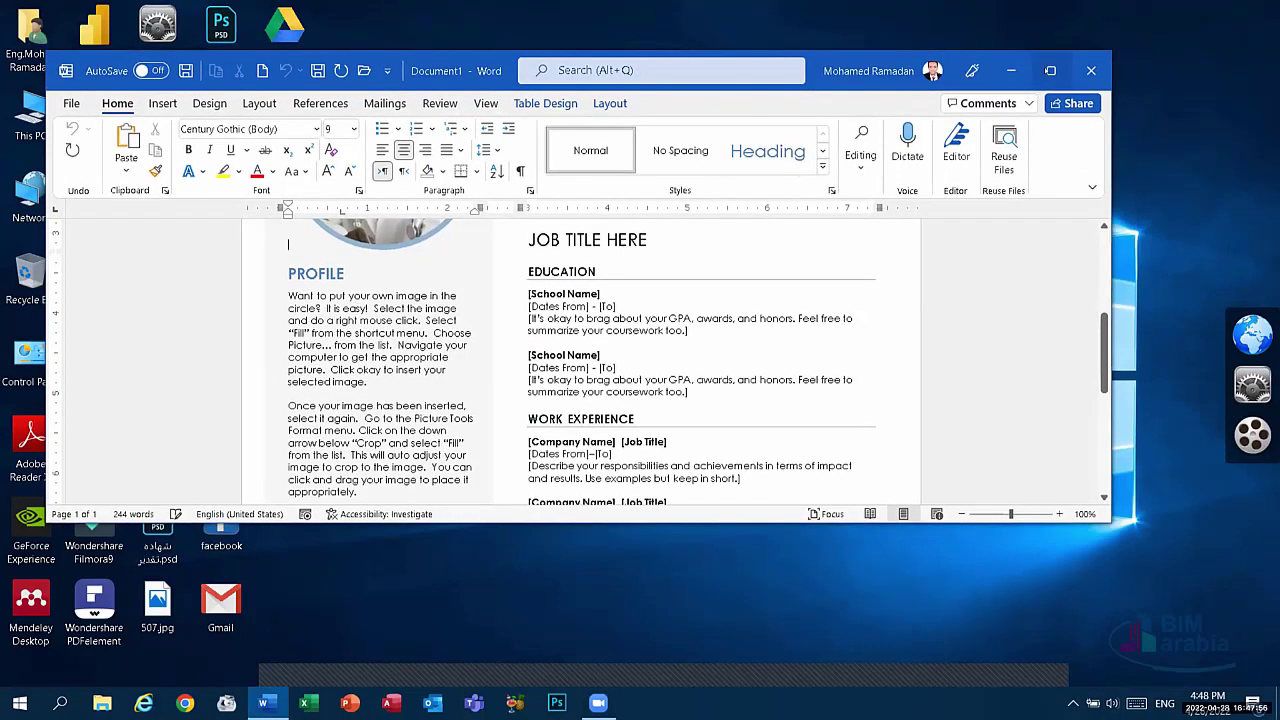
click(1050, 70)
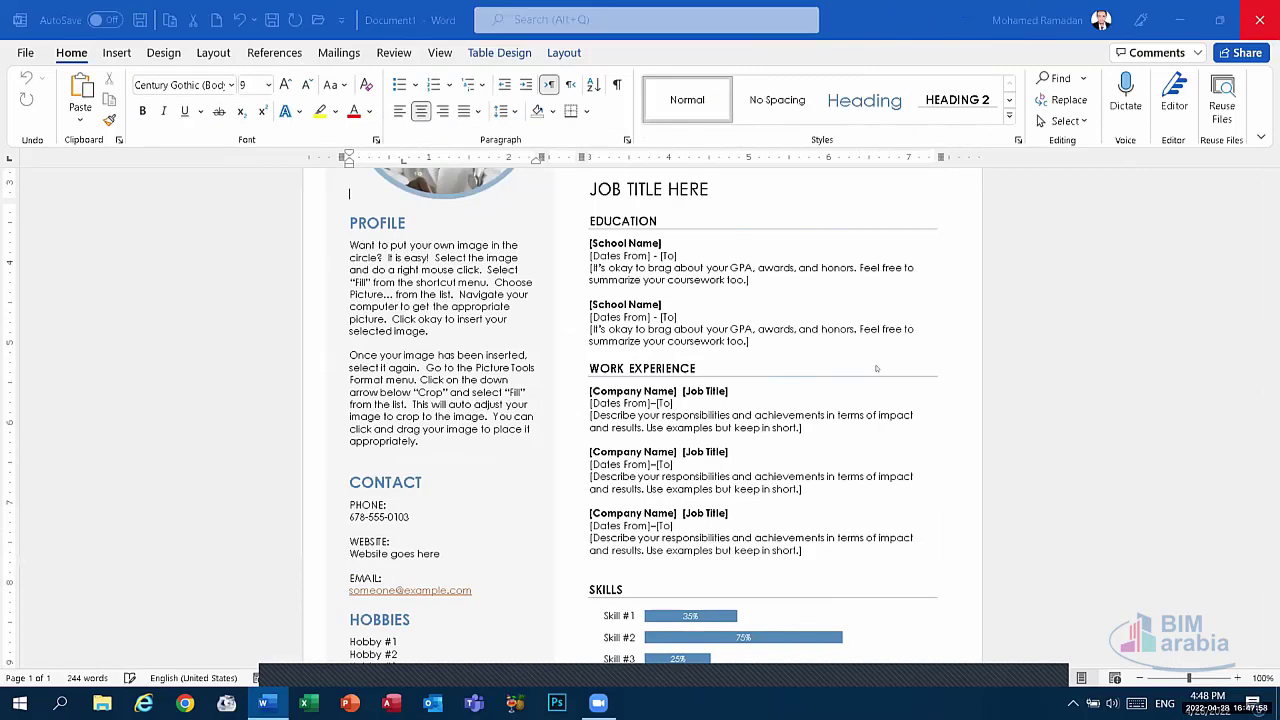
click(1259, 20)
click(703, 440)
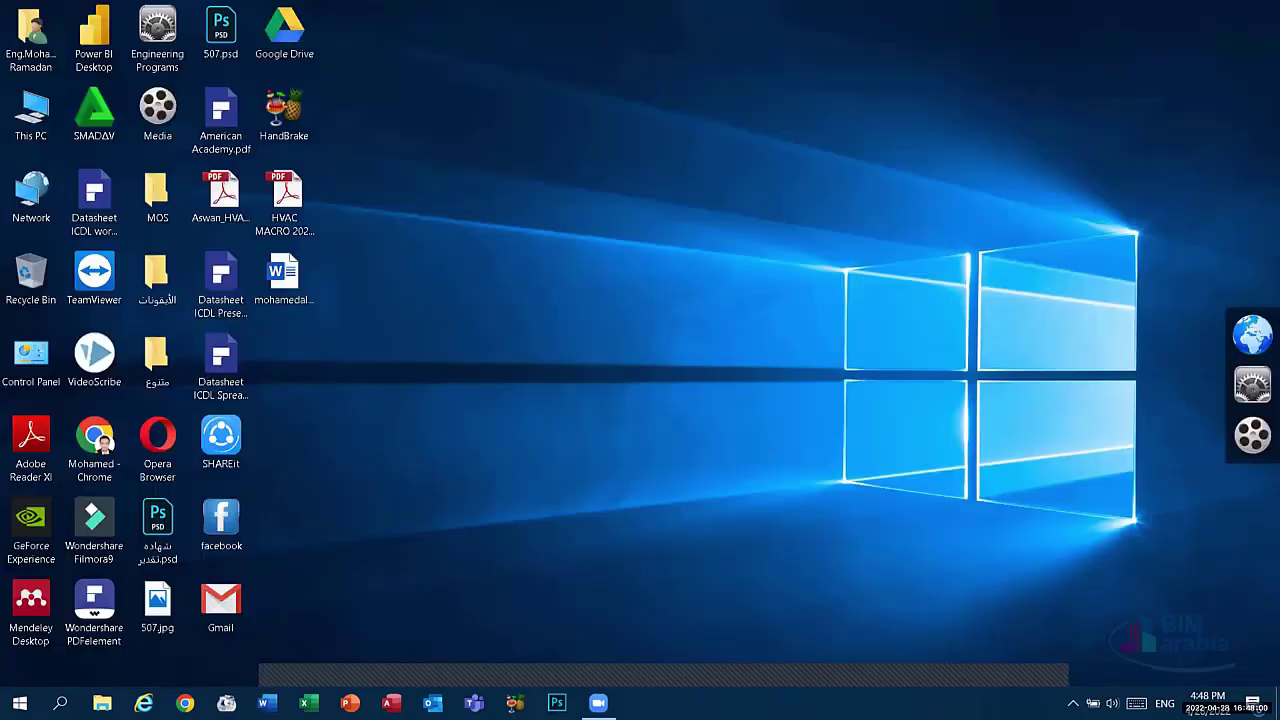
Step: Permanently delete the unsaved Word .asd recovery file from the desktop
right_click(845, 703)
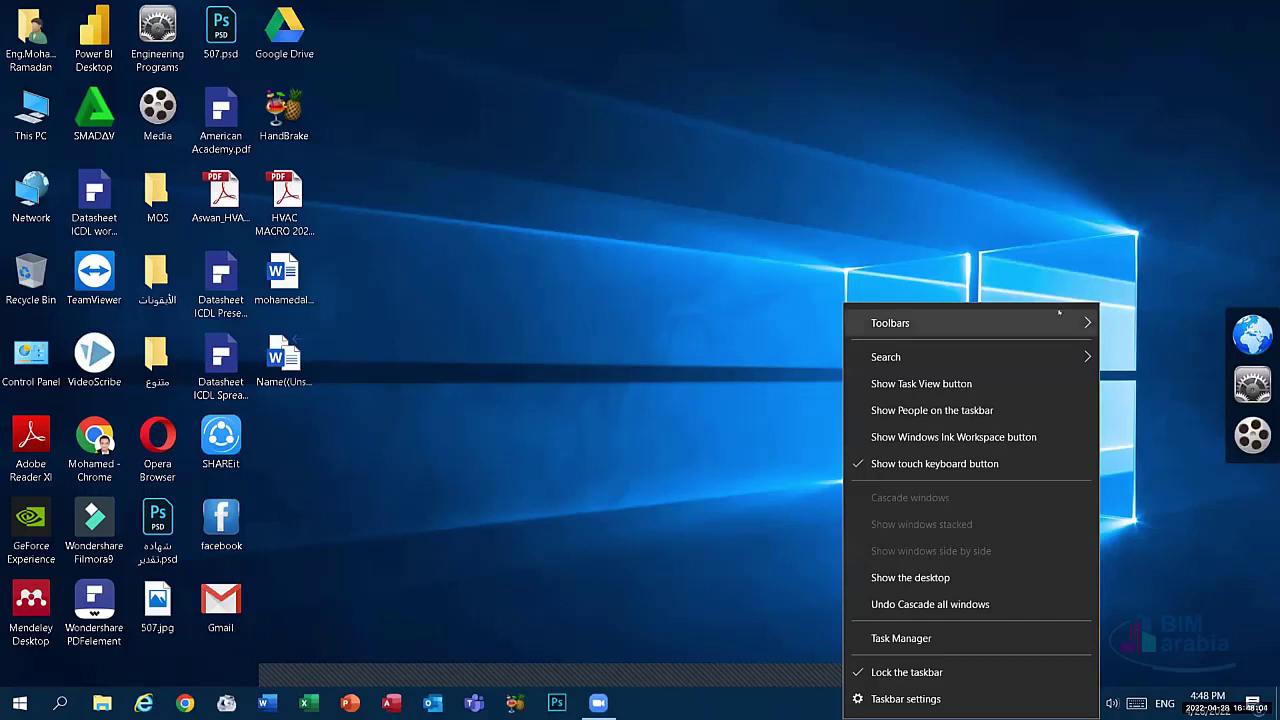
click(284, 370)
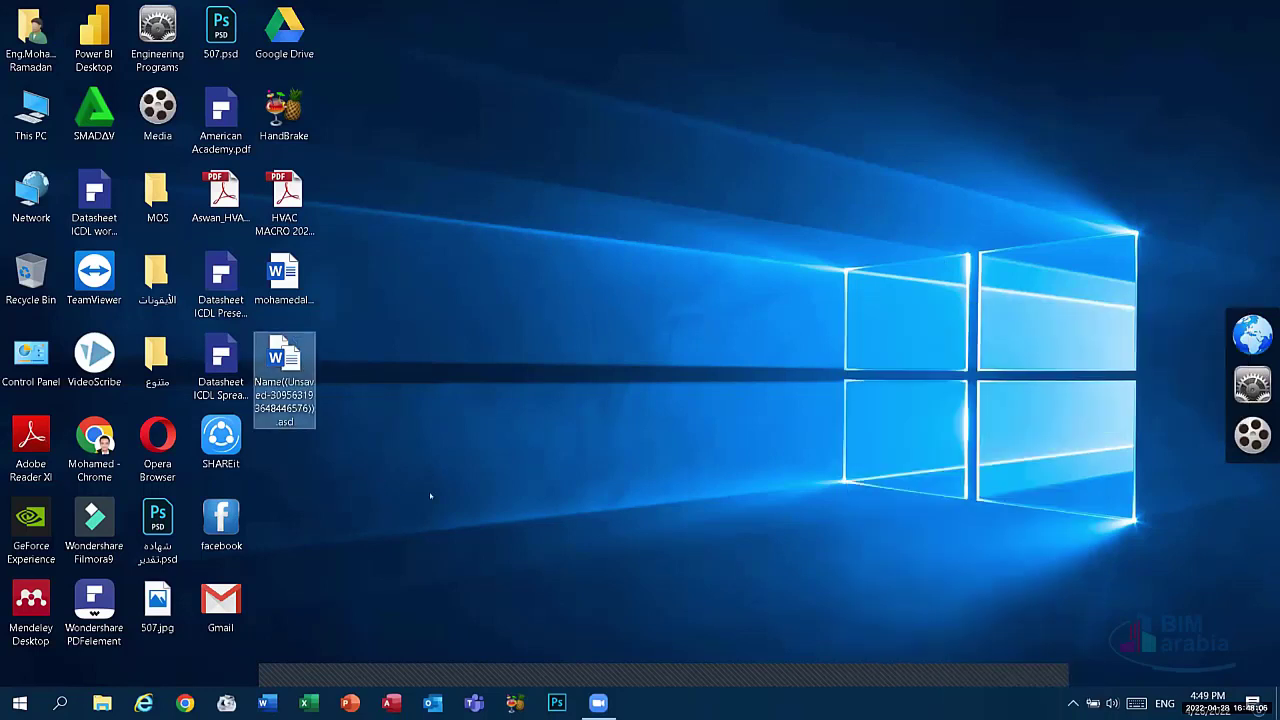
key(shift+Delete)
key(Return)
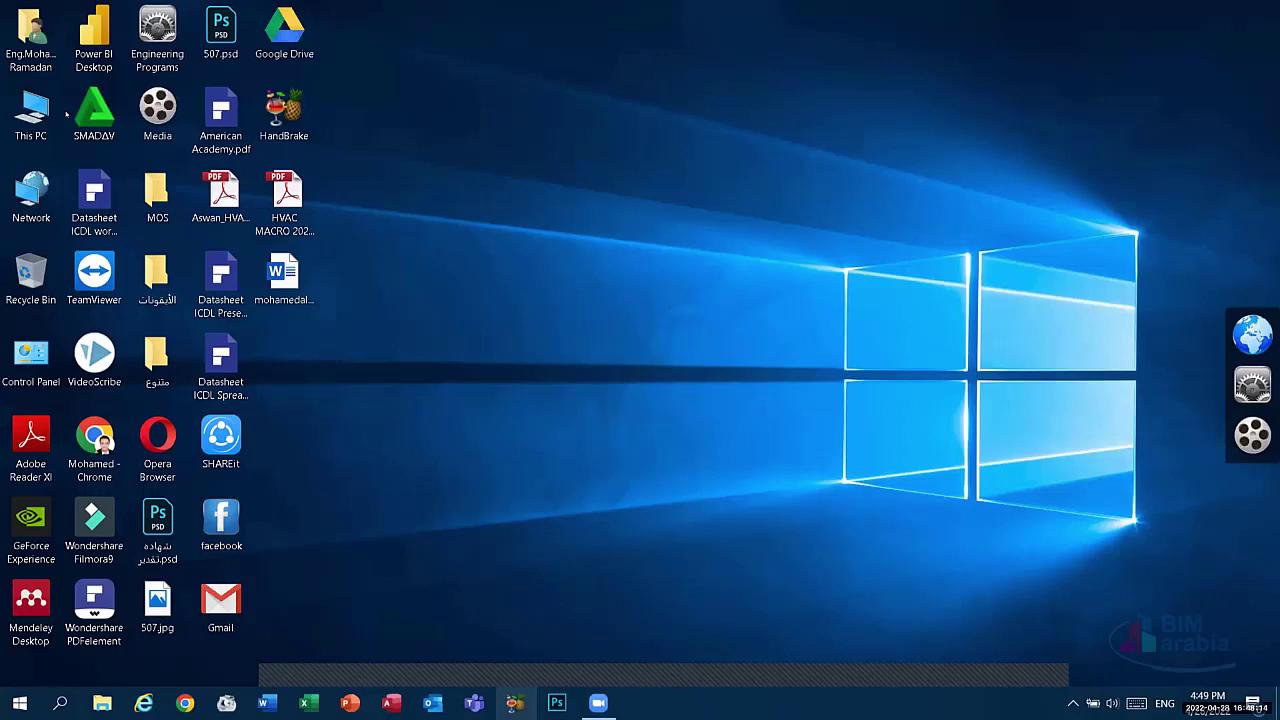
Step: Open This PC and examine the sorting choices among its view options
double_click(30, 112)
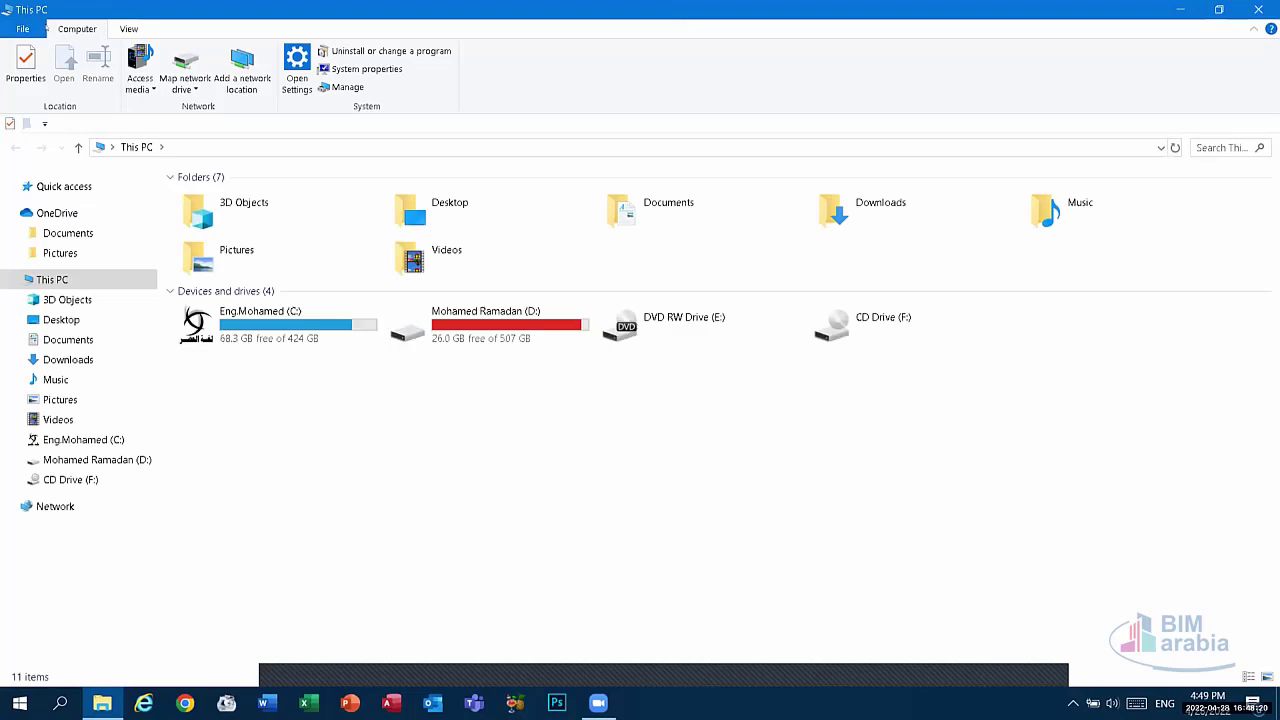
click(139, 33)
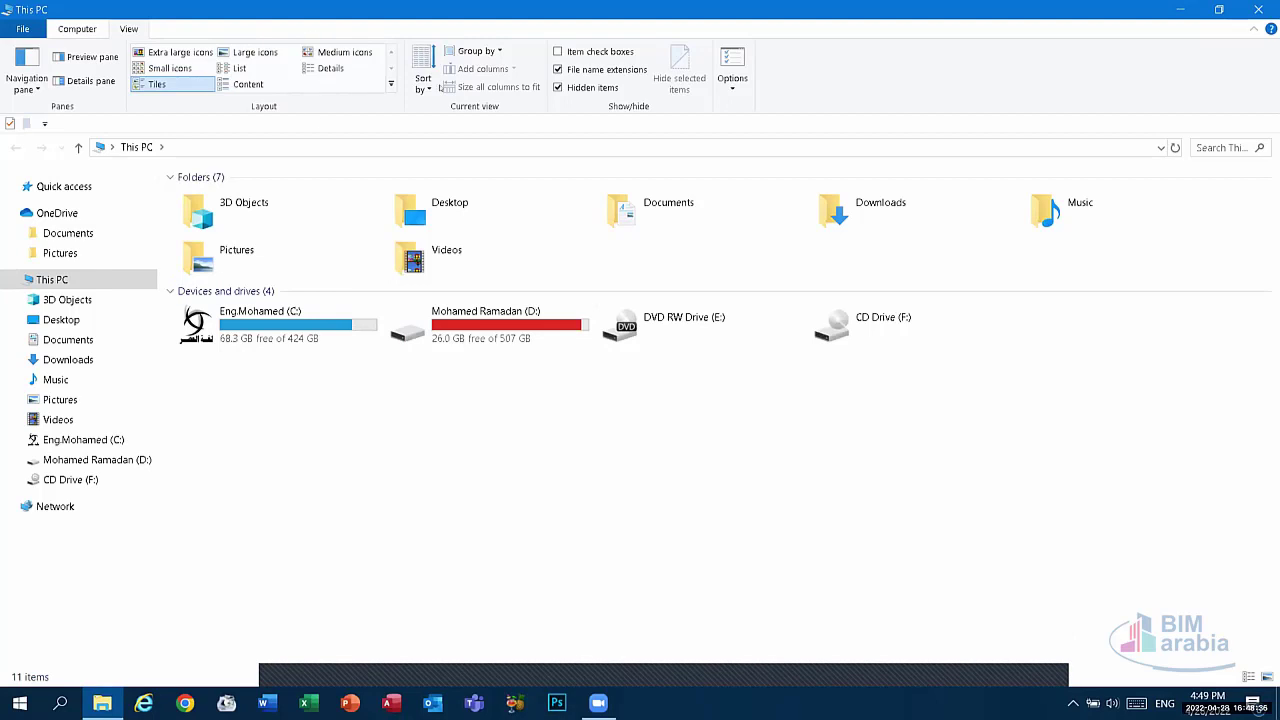
click(423, 80)
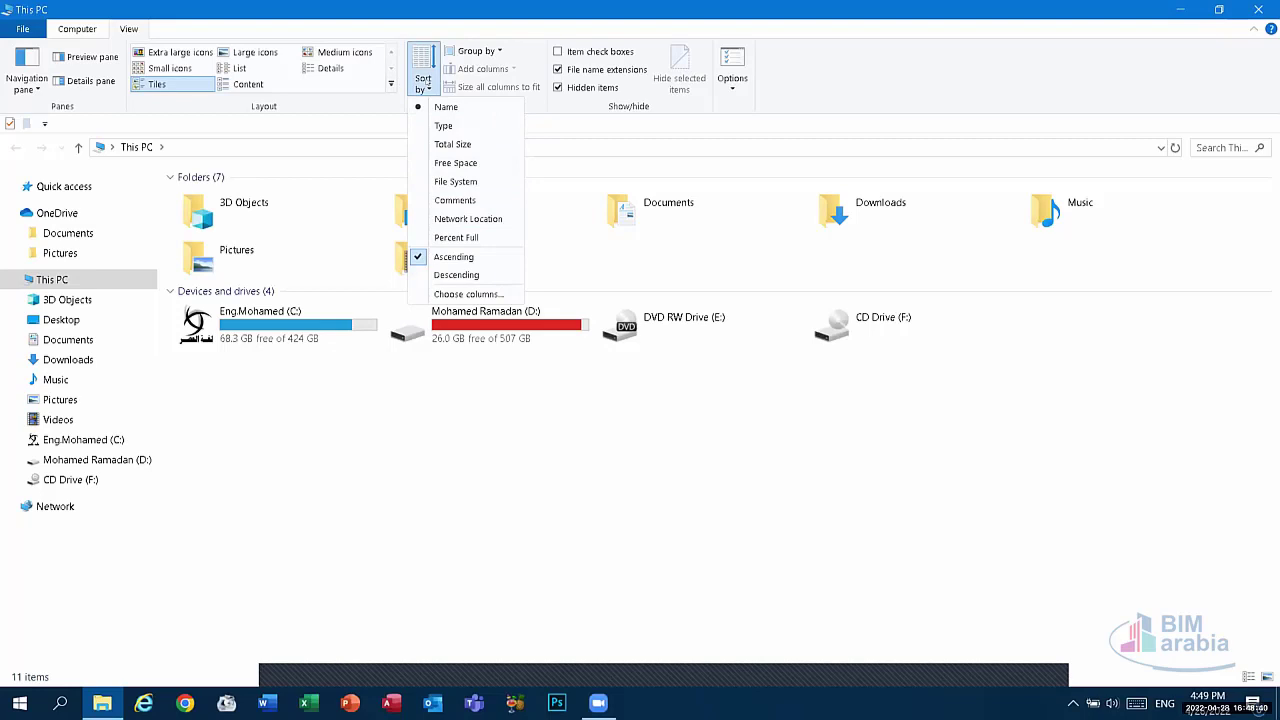
click(424, 84)
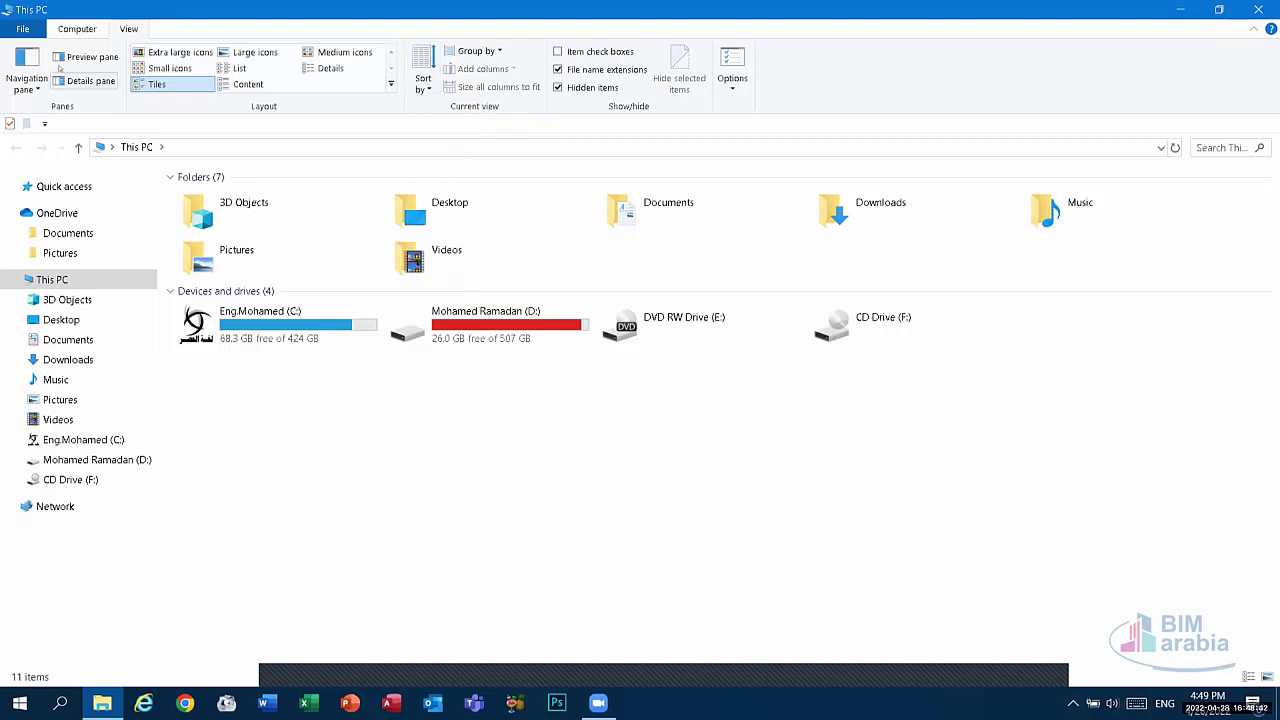
Step: Turn the navigation pane off and back on in the This PC window
click(26, 84)
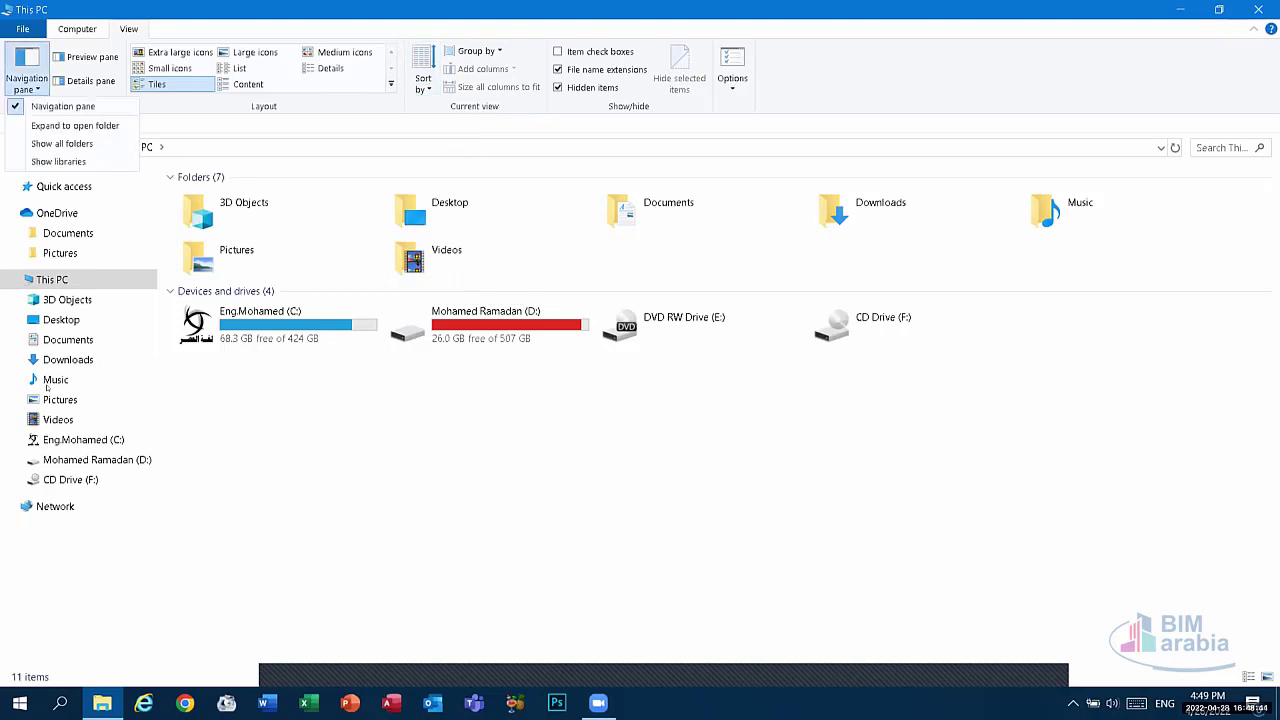
click(62, 106)
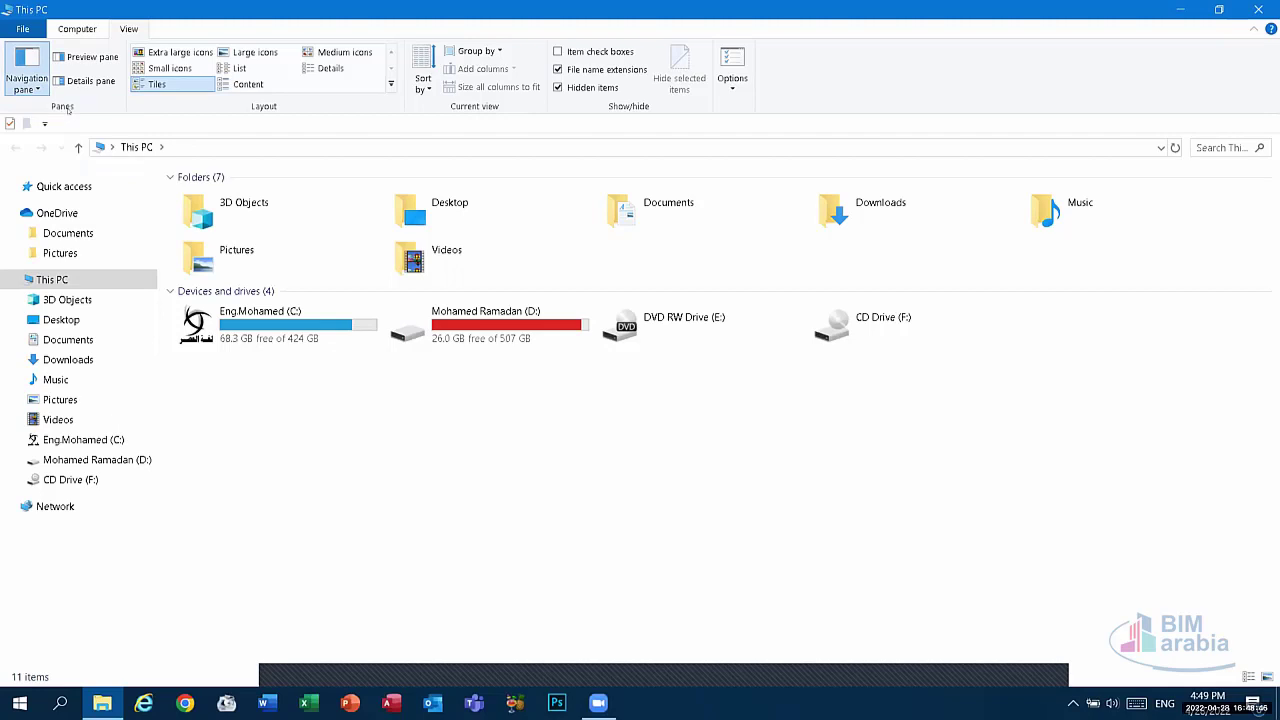
click(26, 84)
click(70, 106)
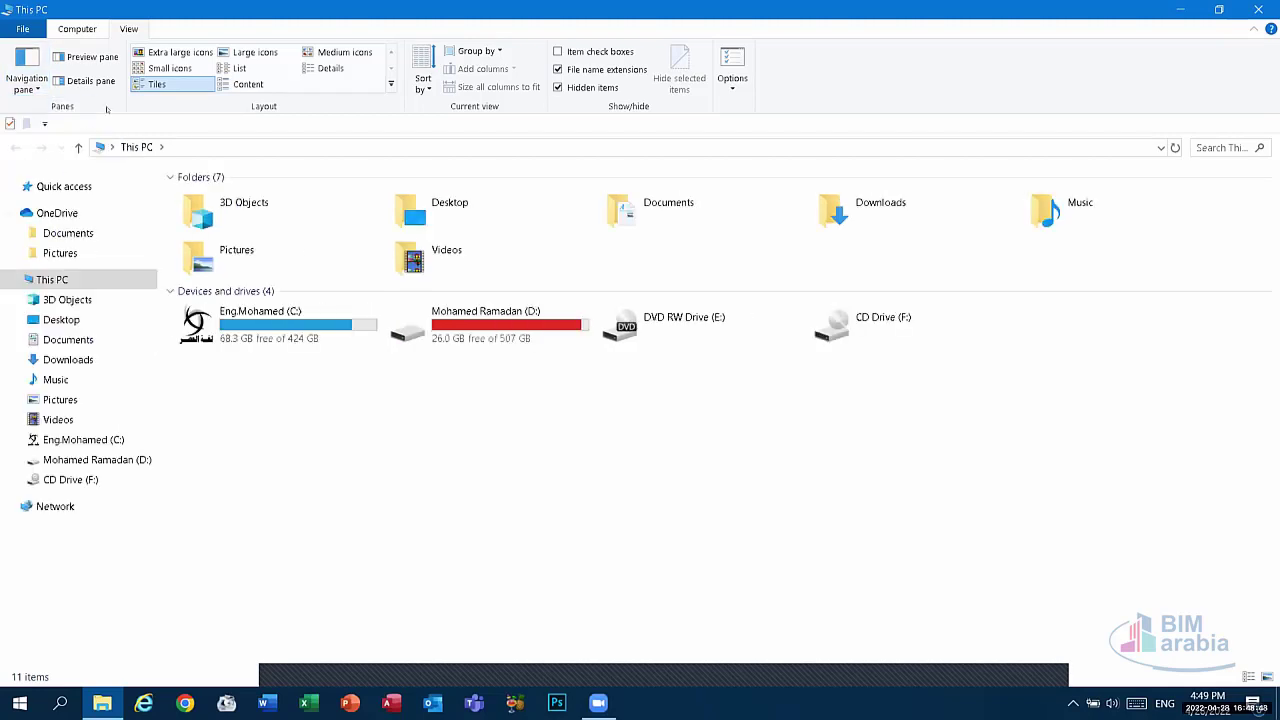
Step: Select the D: drive in This PC and examine the commands available for it
click(90, 30)
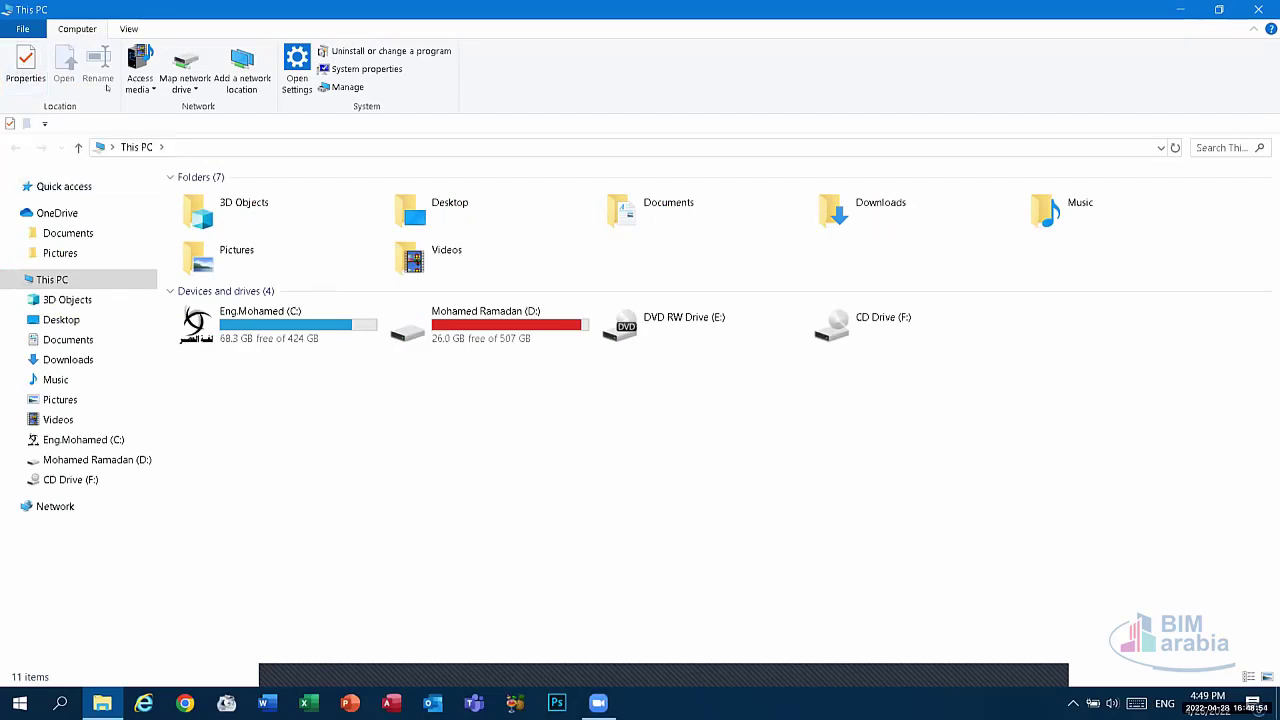
click(470, 325)
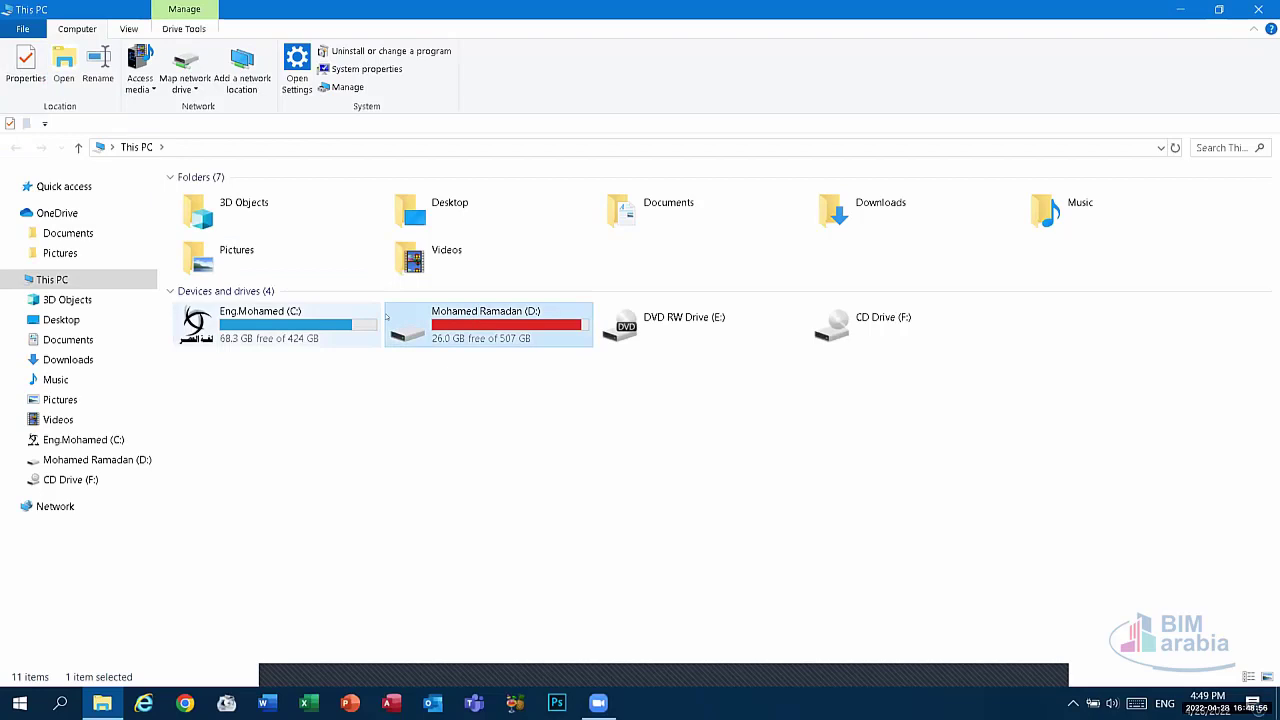
right_click(470, 316)
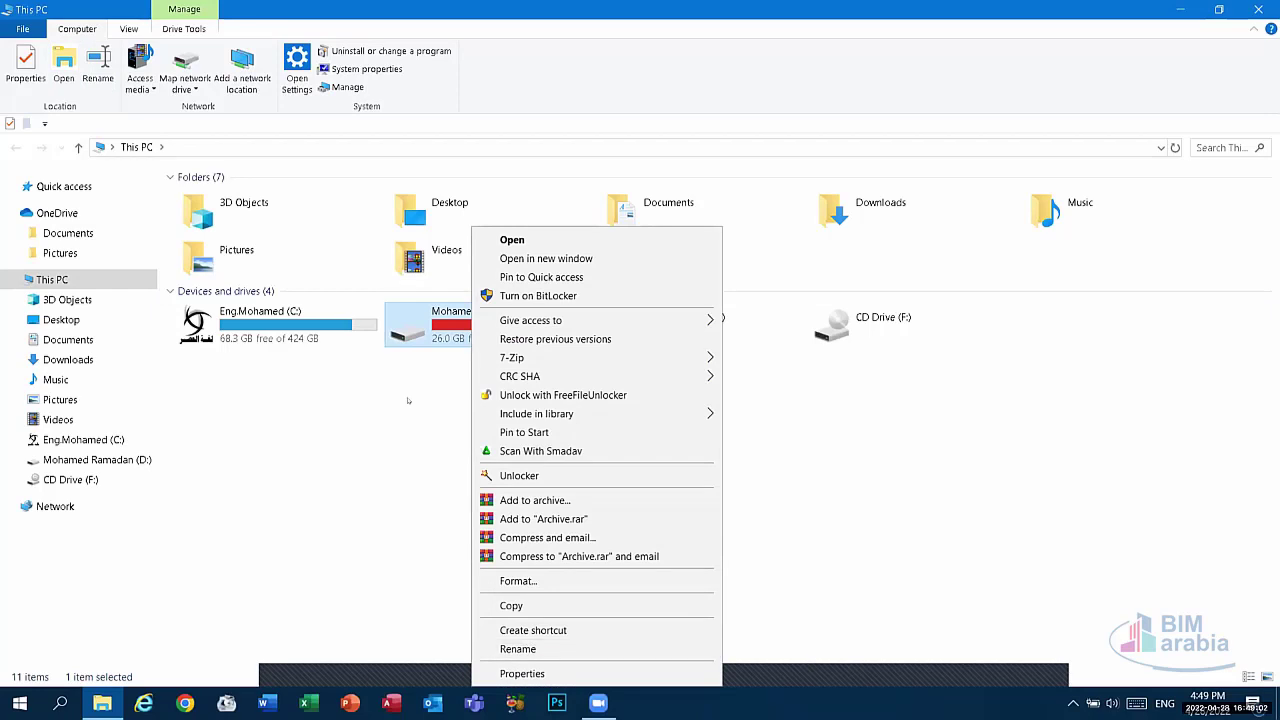
click(440, 322)
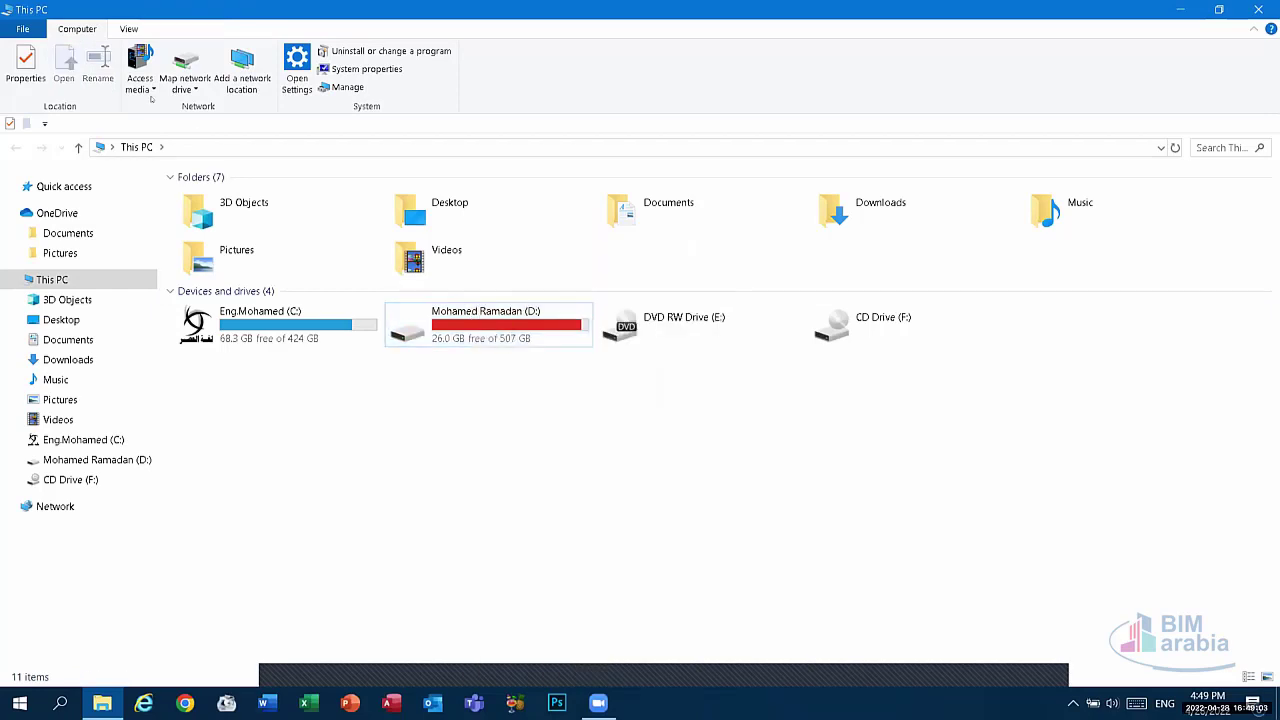
Step: View the Windows Settings home page and the system's About page from This PC, closing each one
click(296, 70)
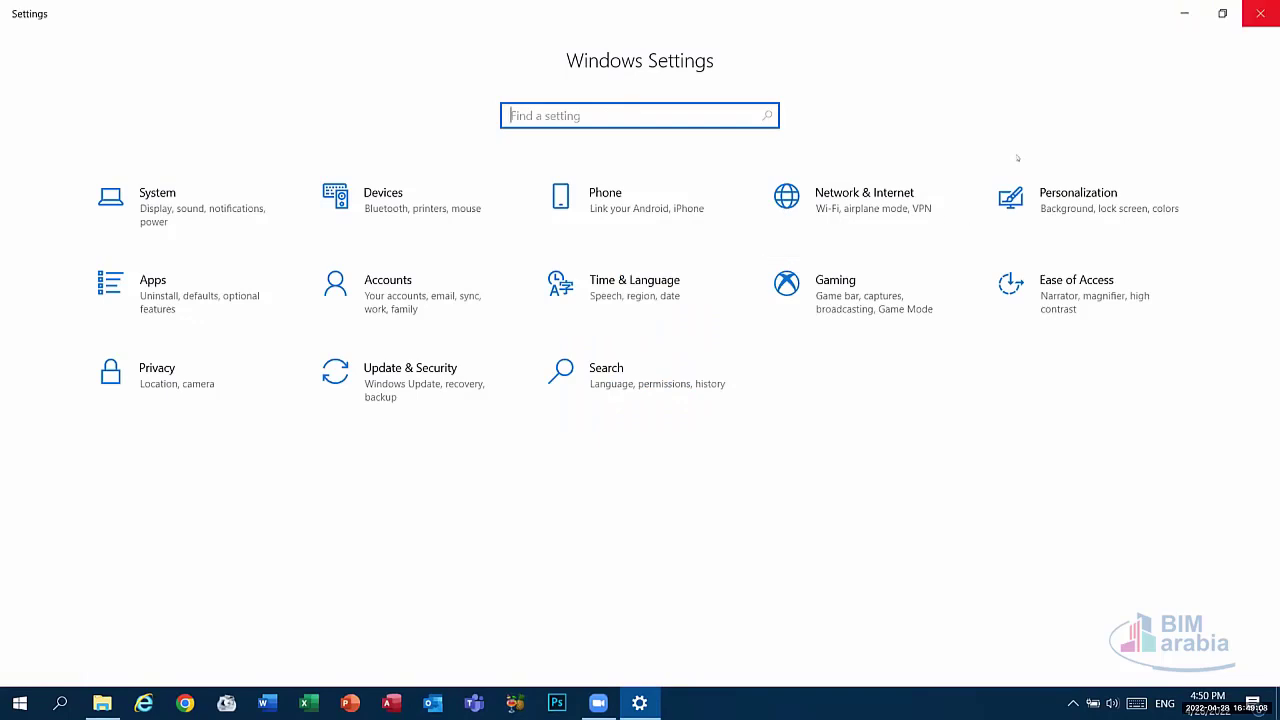
key(alt+F4)
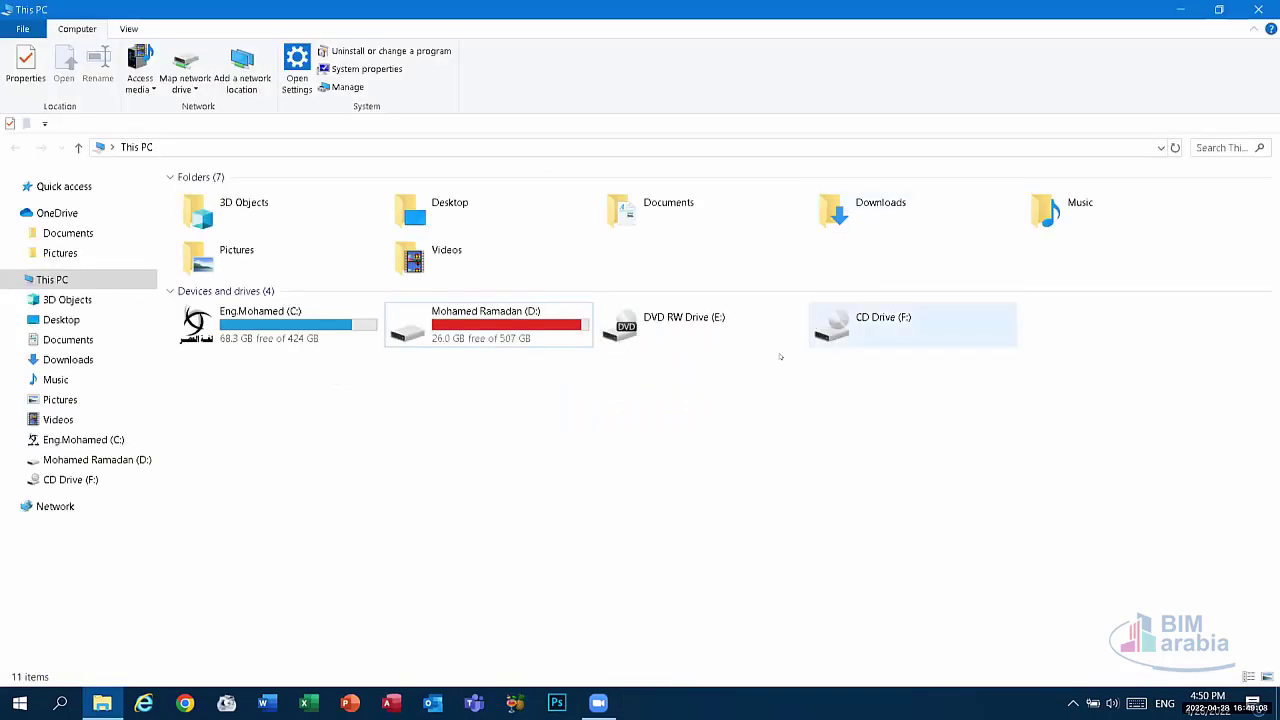
click(360, 69)
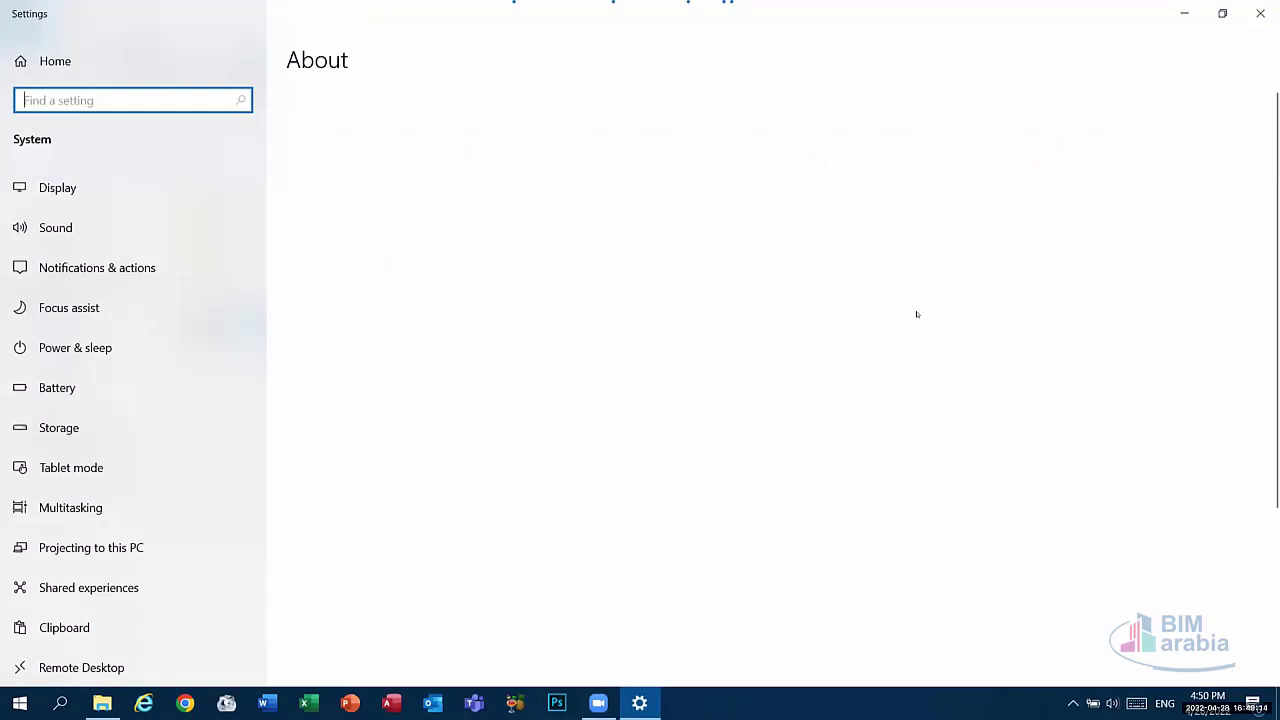
click(105, 189)
key(alt+F4)
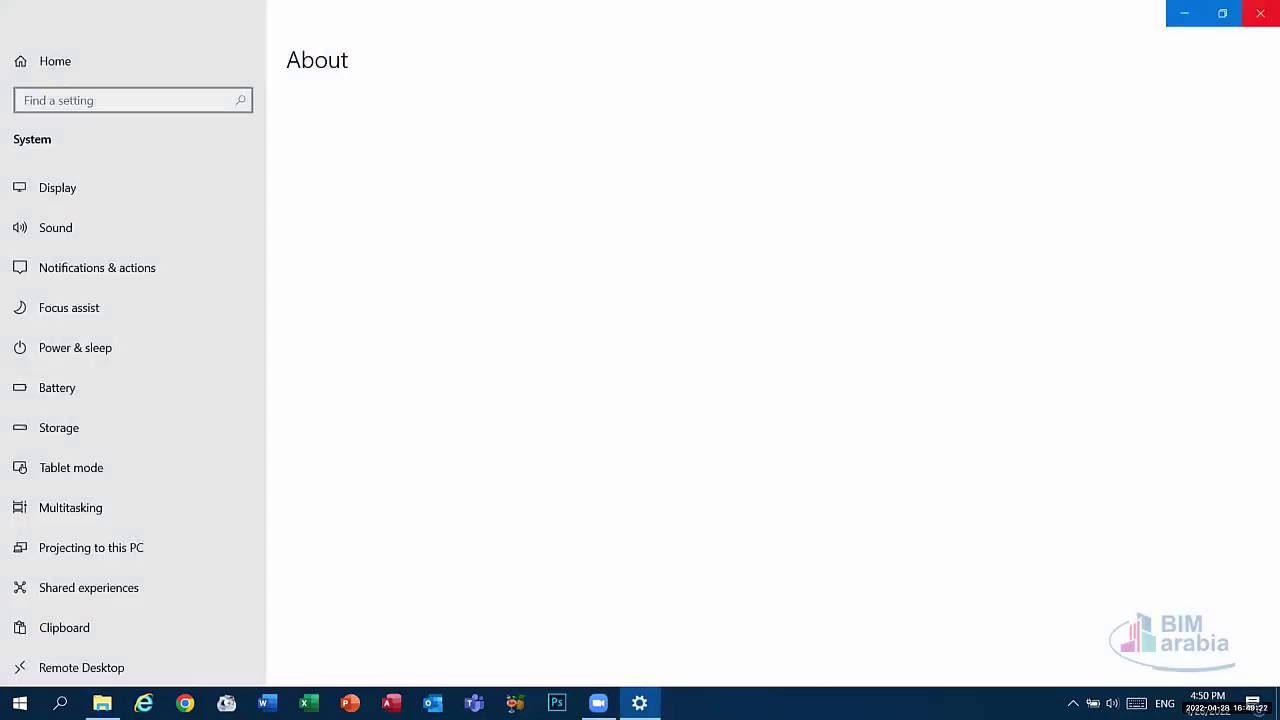
key(alt+F4)
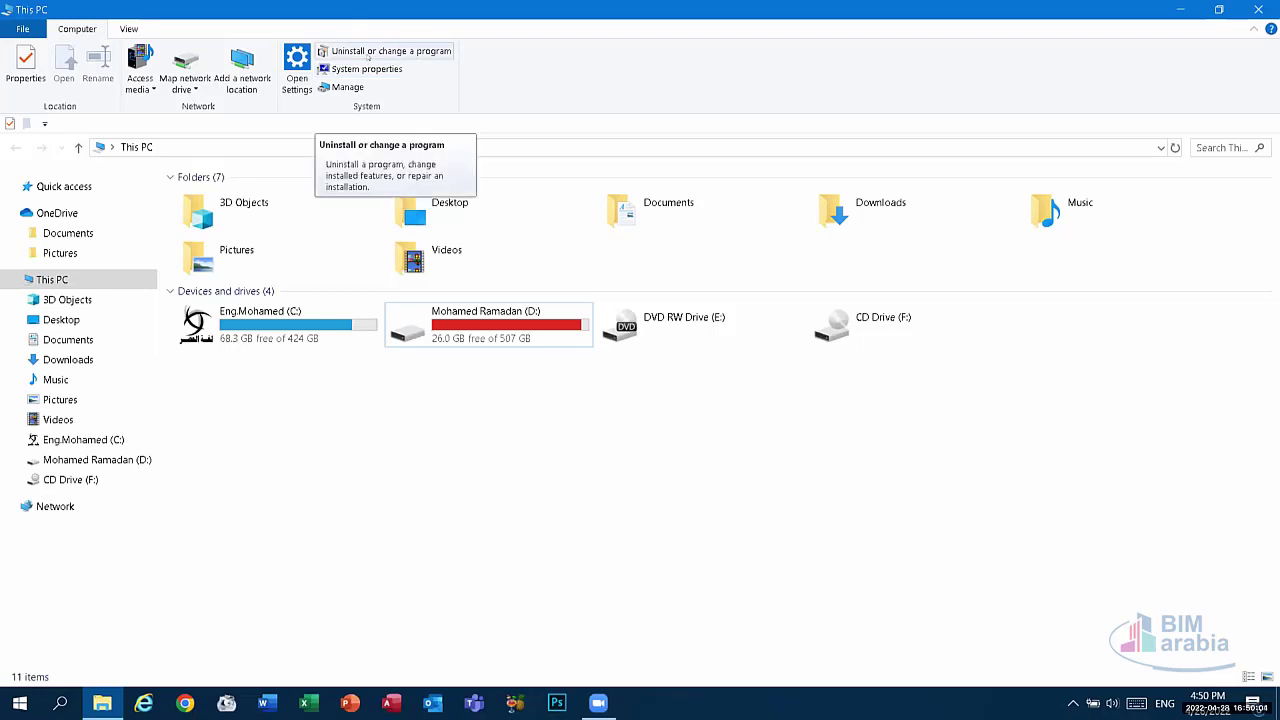
Step: Open the list for uninstalling or changing programs, examine the options of Adobe After Effects CC 2019, and close Settings
click(368, 54)
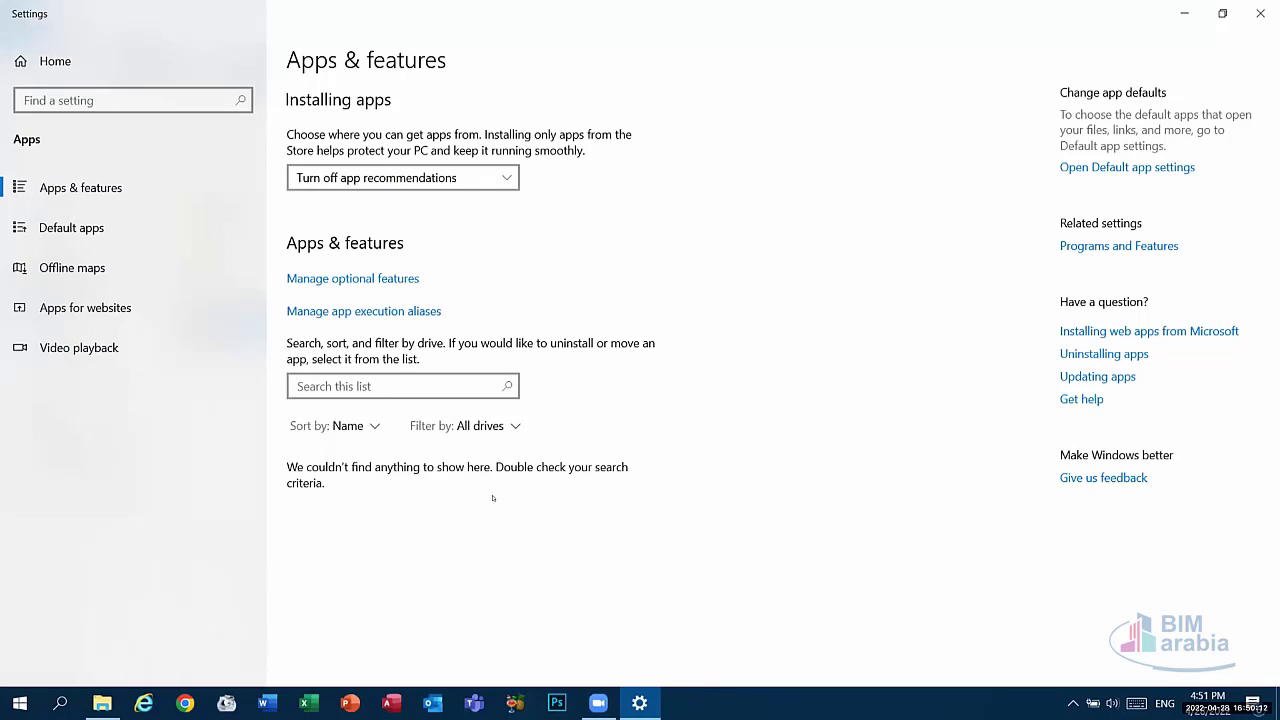
scroll(493, 498, down, 5)
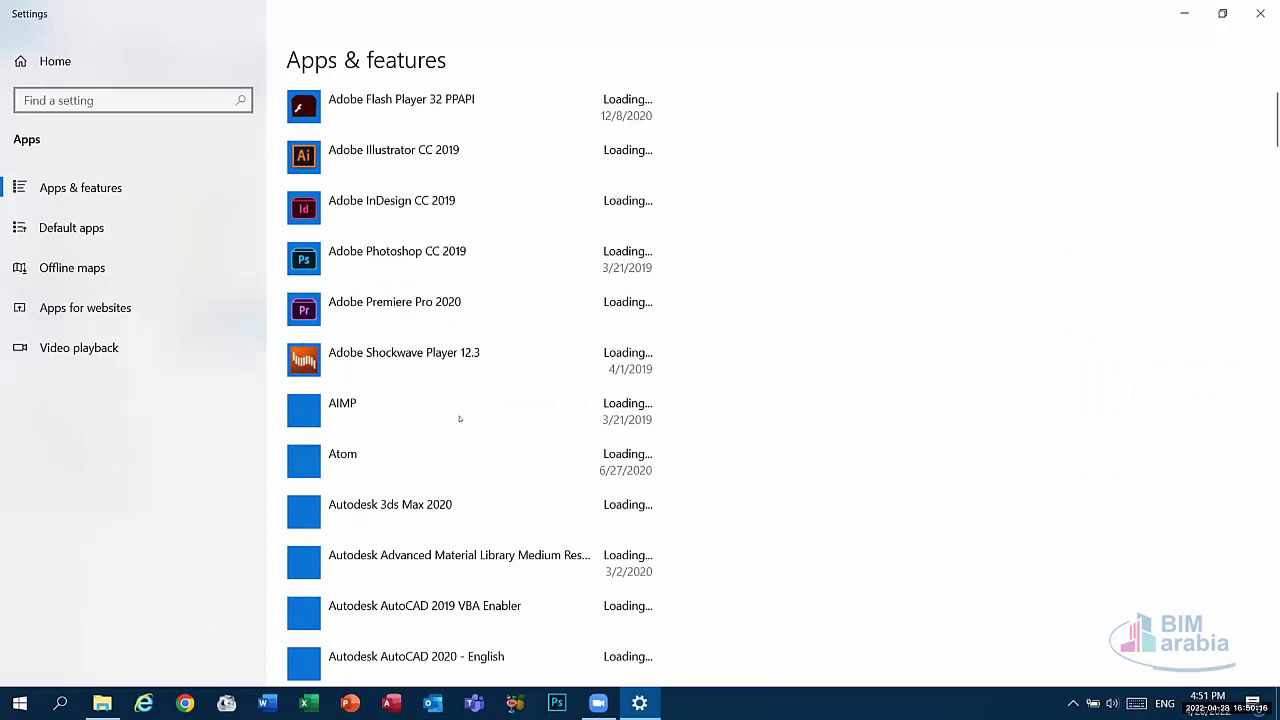
mouse_move(639, 703)
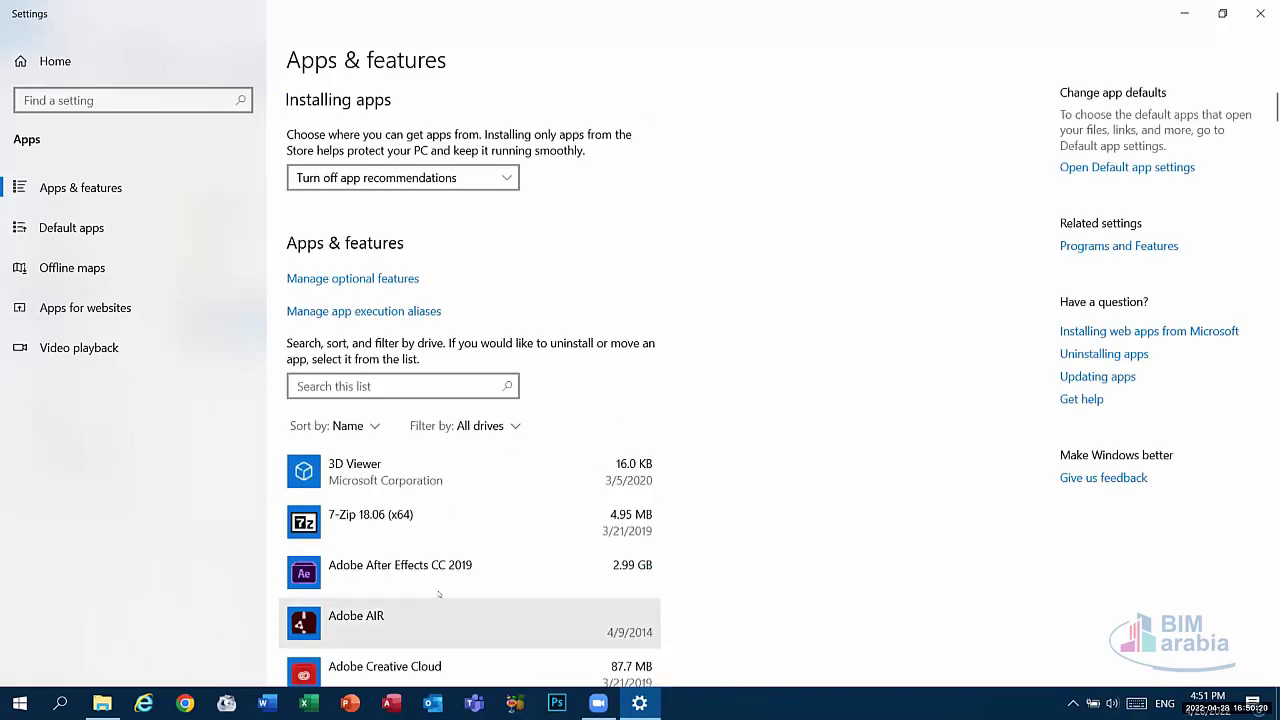
click(546, 570)
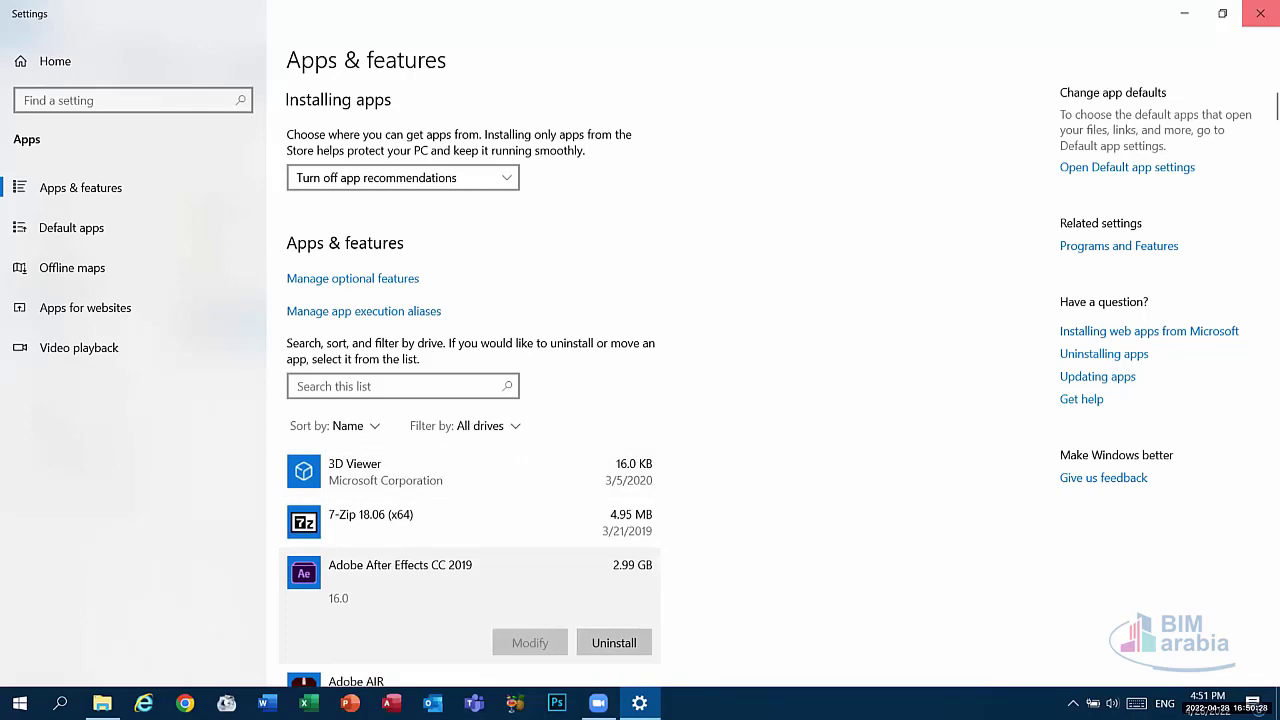
click(1260, 13)
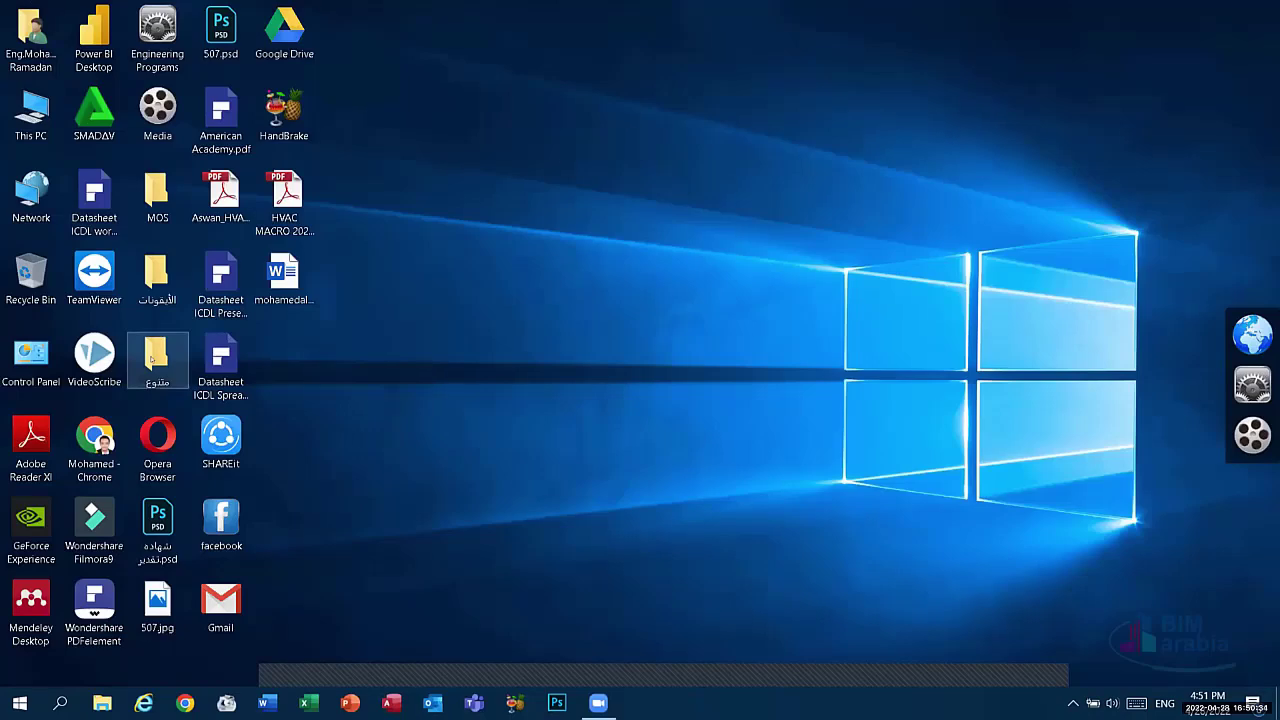
right_click(162, 360)
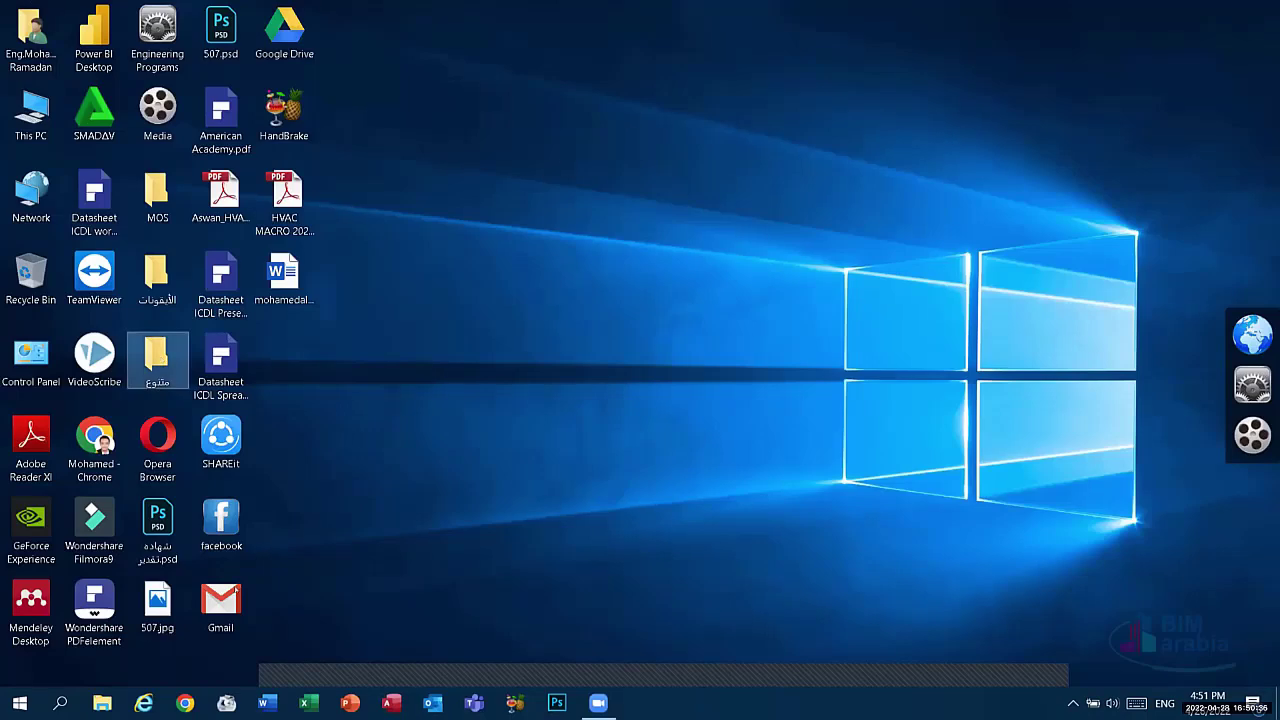
Step: Set the Hidden attribute on the متنوع desktop folder in its properties and apply the change with administrator permission
click(228, 668)
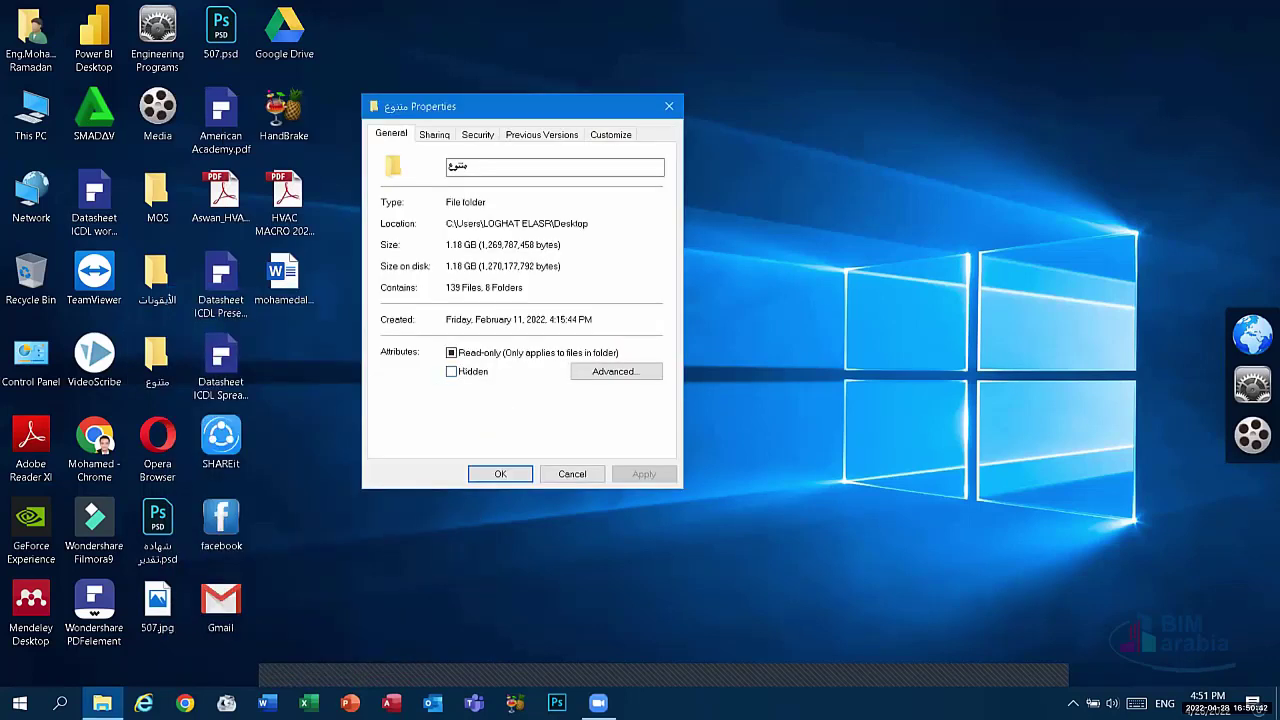
click(451, 371)
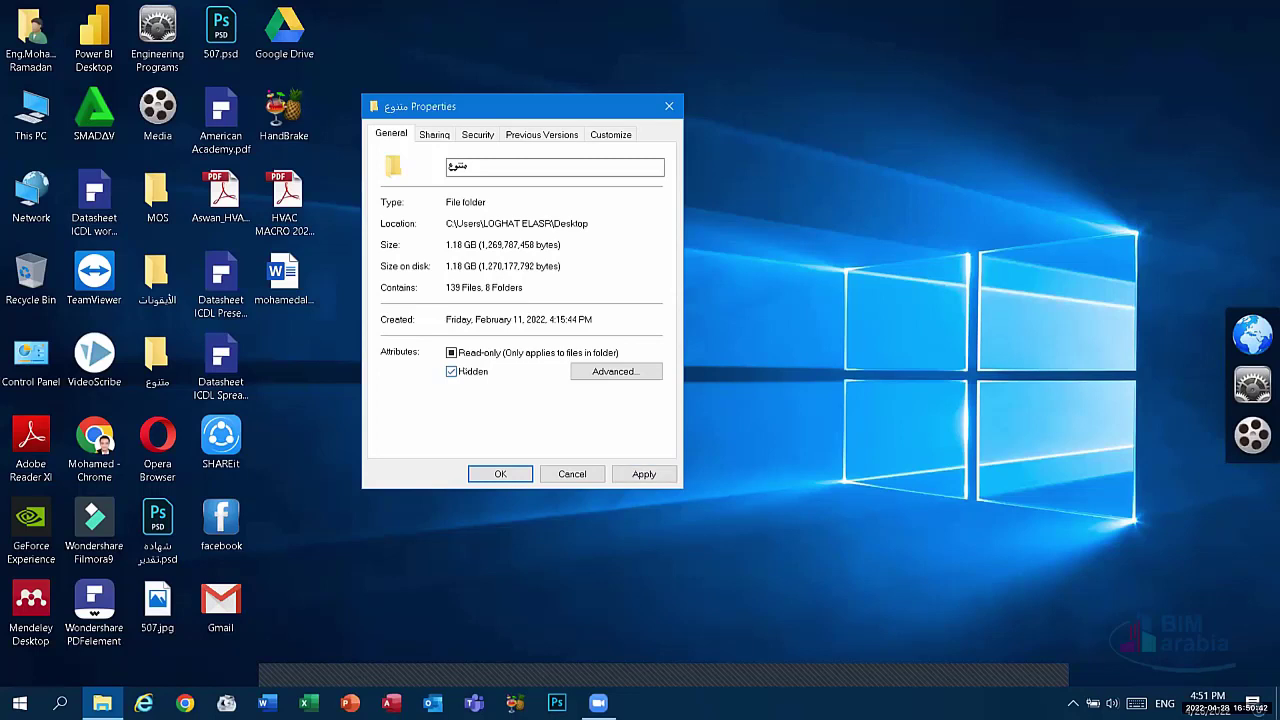
click(632, 474)
click(579, 314)
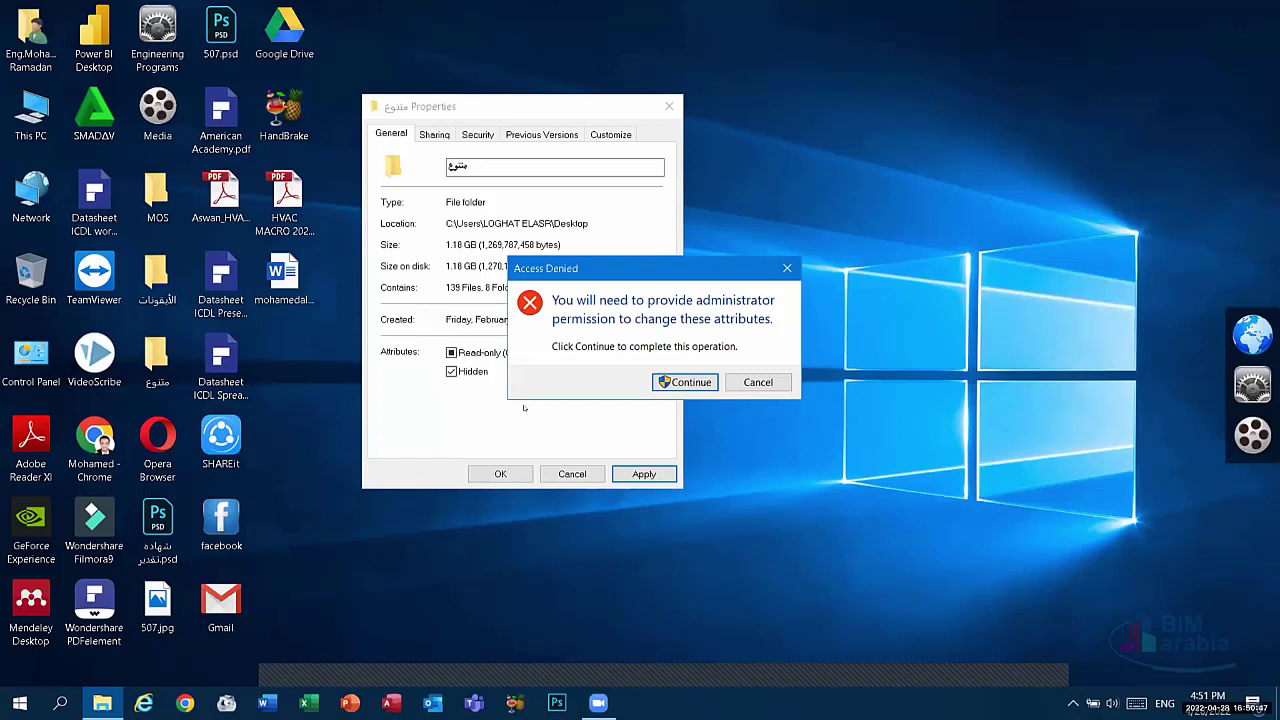
click(688, 382)
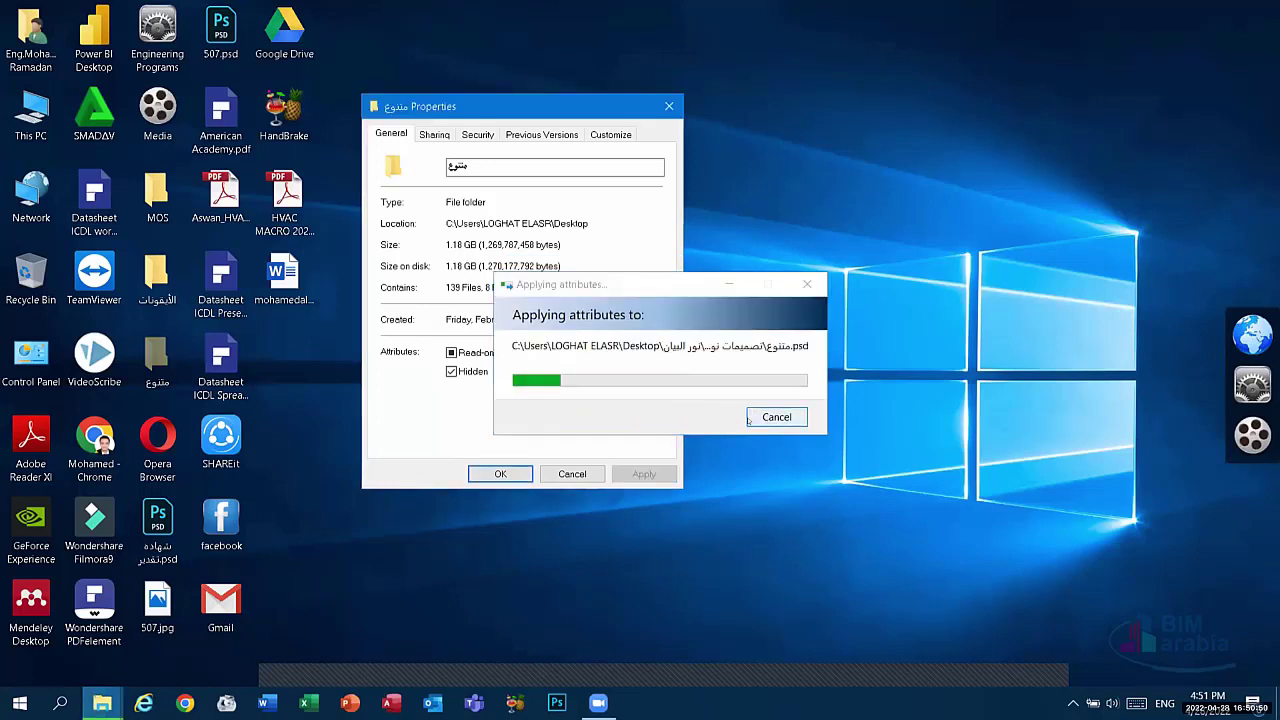
click(501, 473)
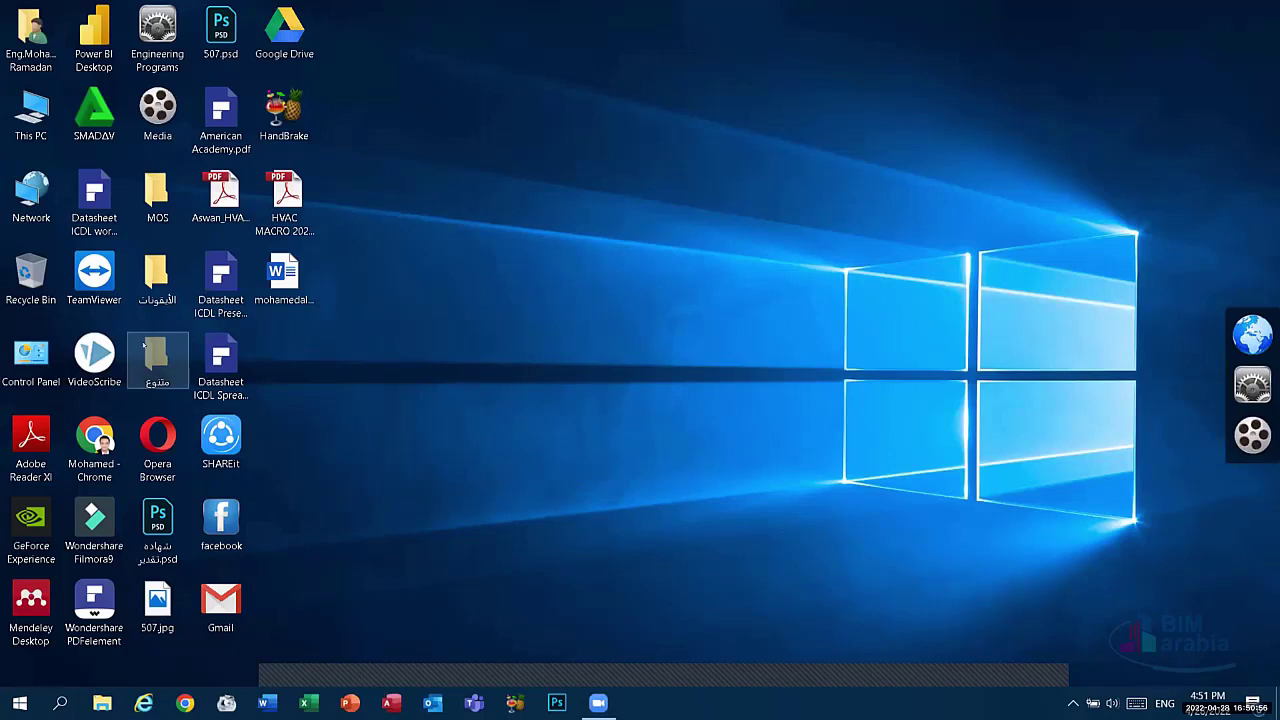
Step: Open This PC and examine its viewing options for hidden items, checking the desktop along the way
click(36, 120)
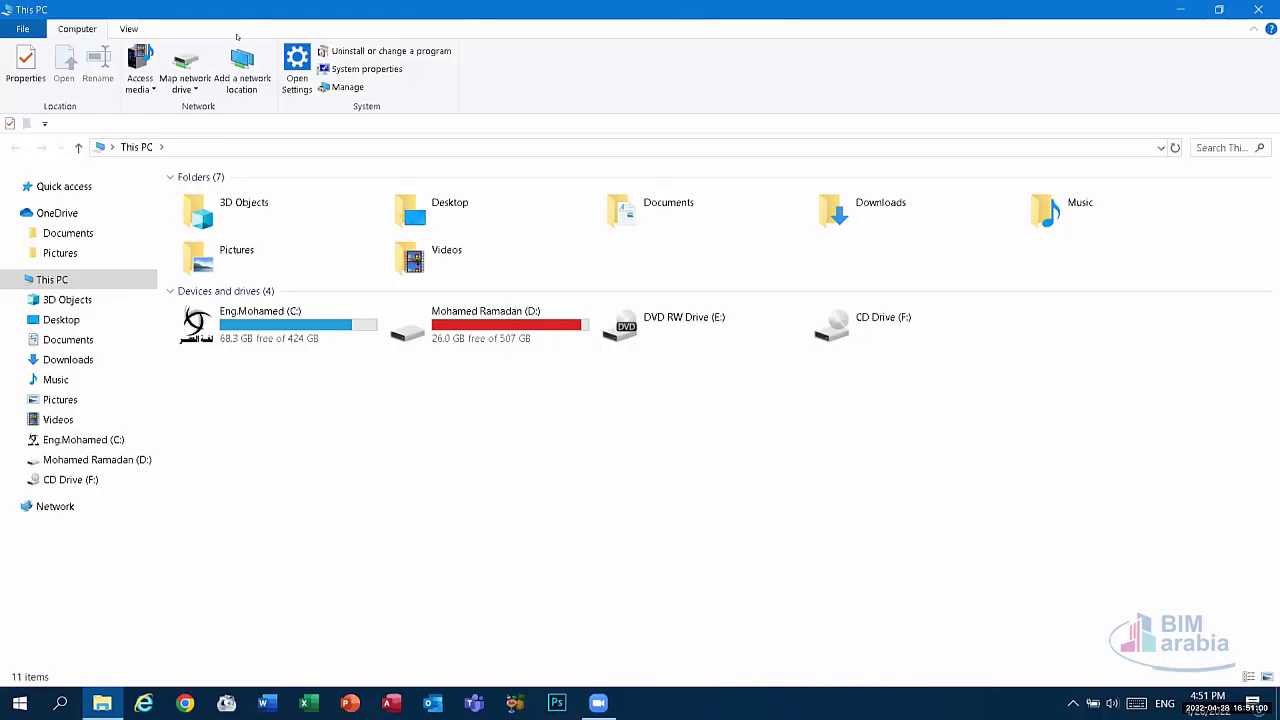
click(128, 28)
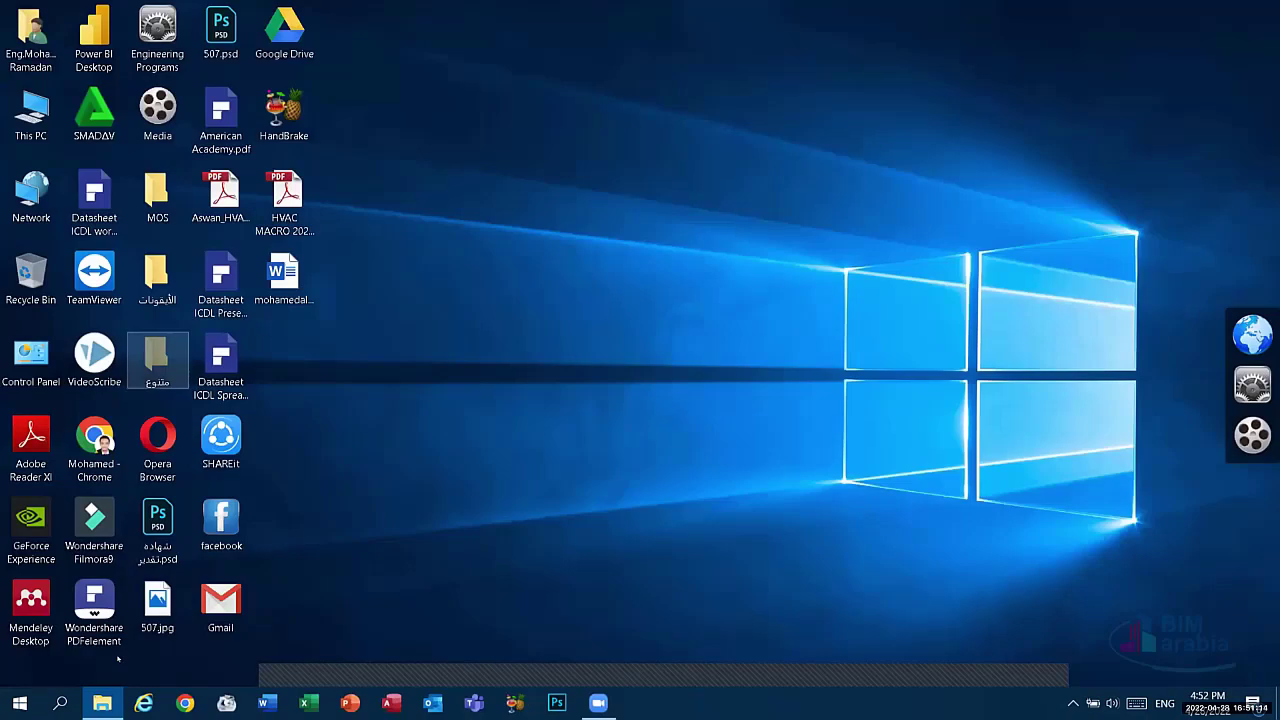
click(102, 703)
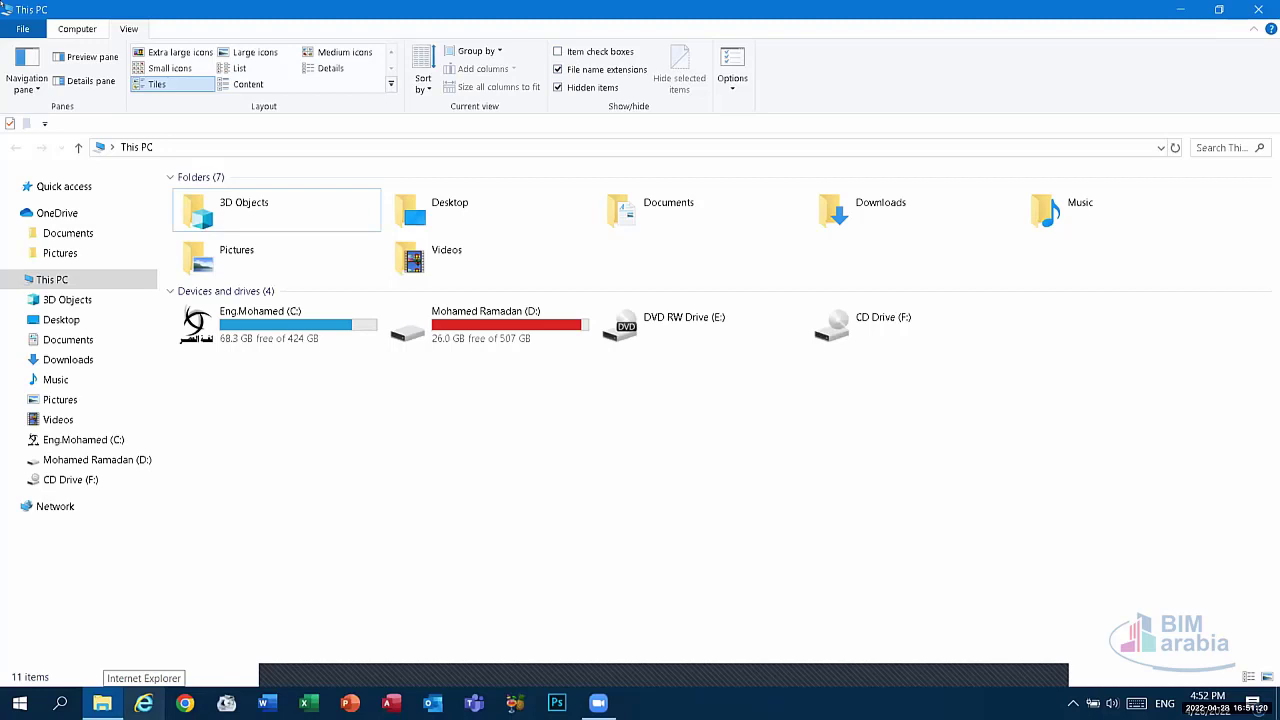
Step: Examine the hidden files and folders settings in Folder Options, close the dialog and minimize This PC
click(22, 28)
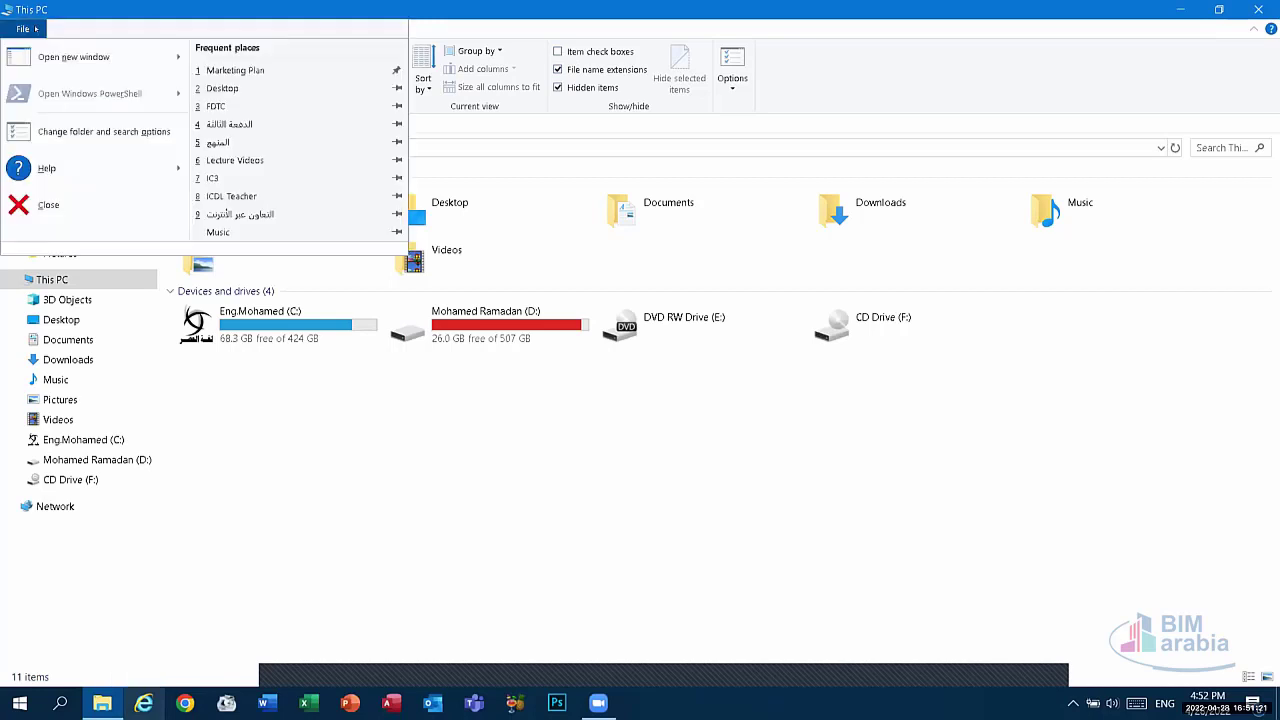
click(88, 132)
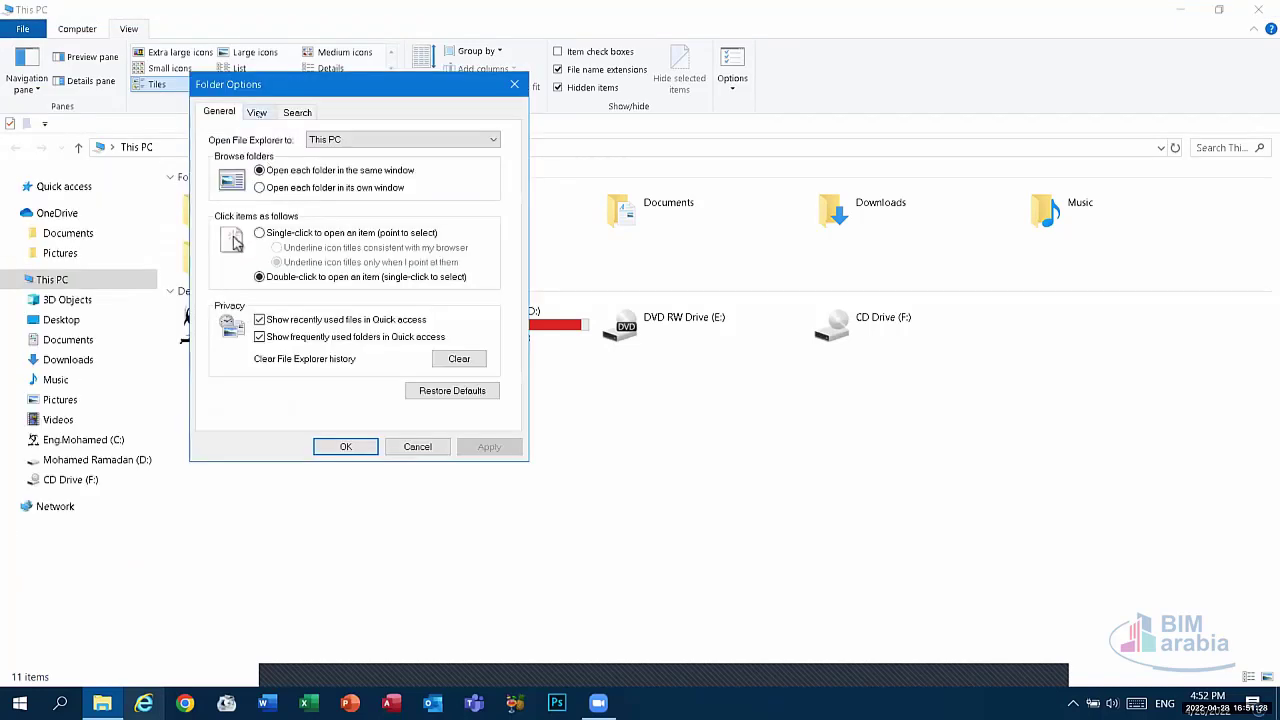
key(ctrl+Tab)
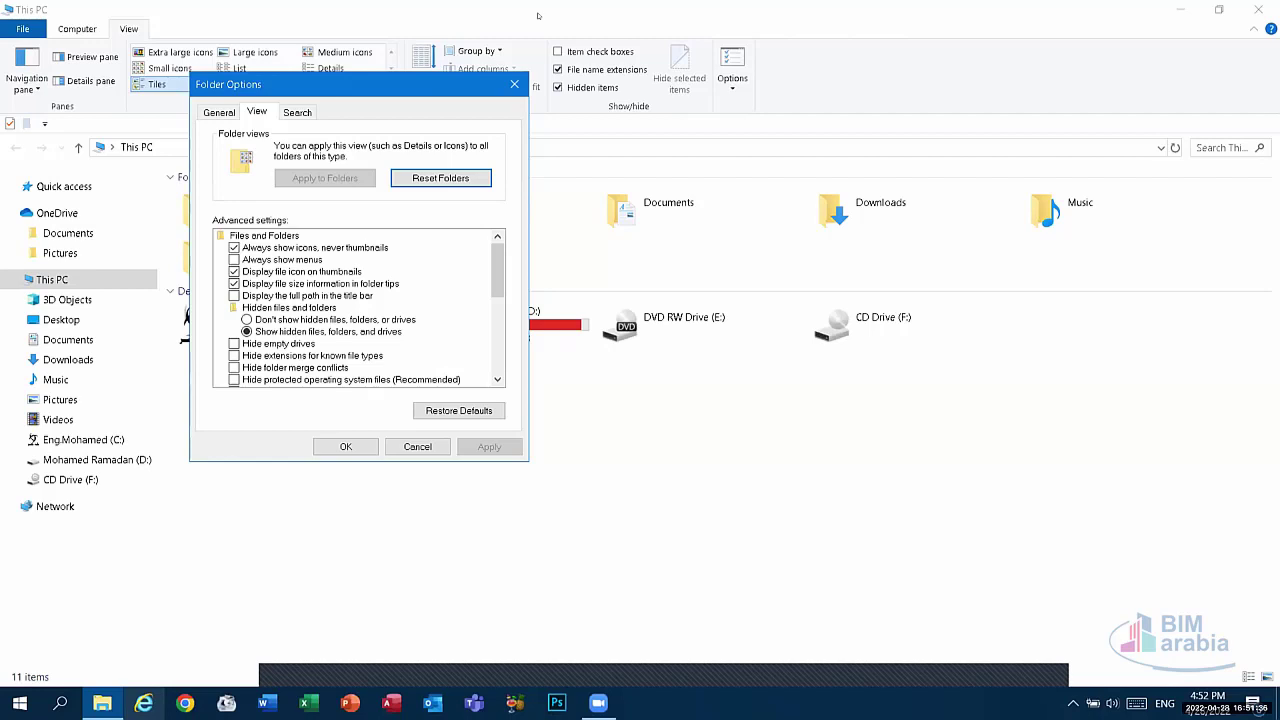
click(514, 84)
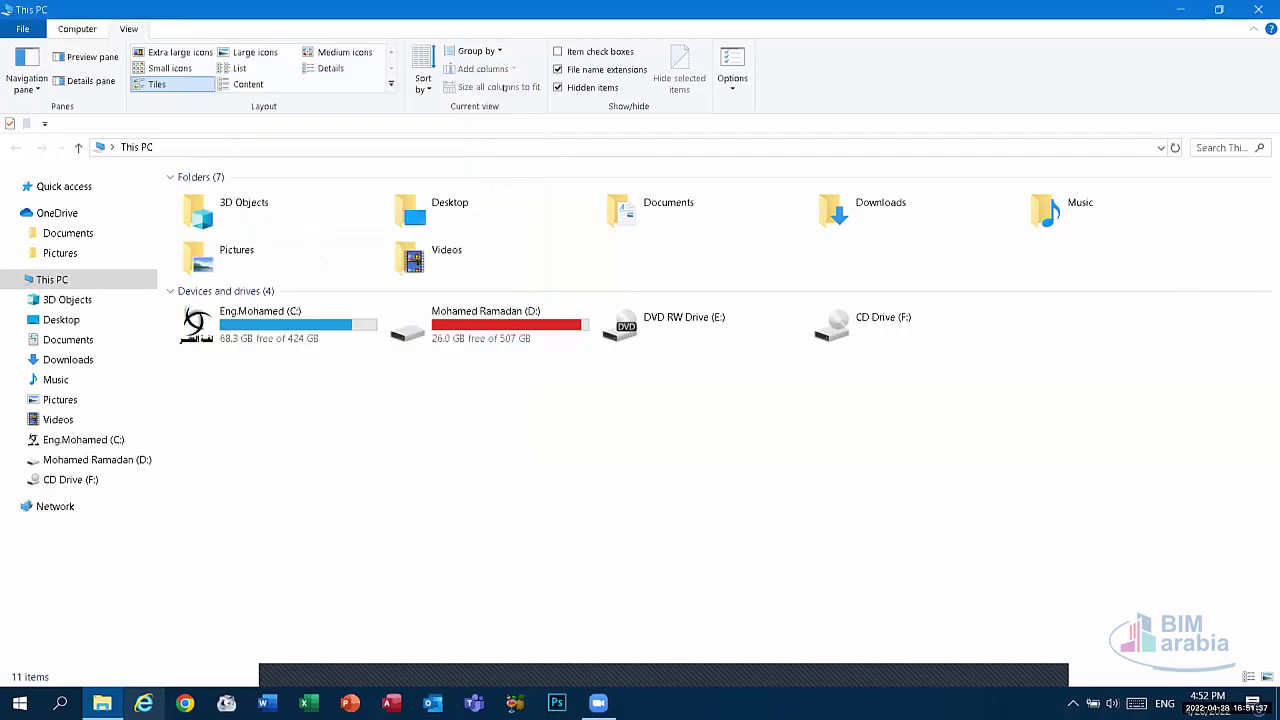
click(1178, 8)
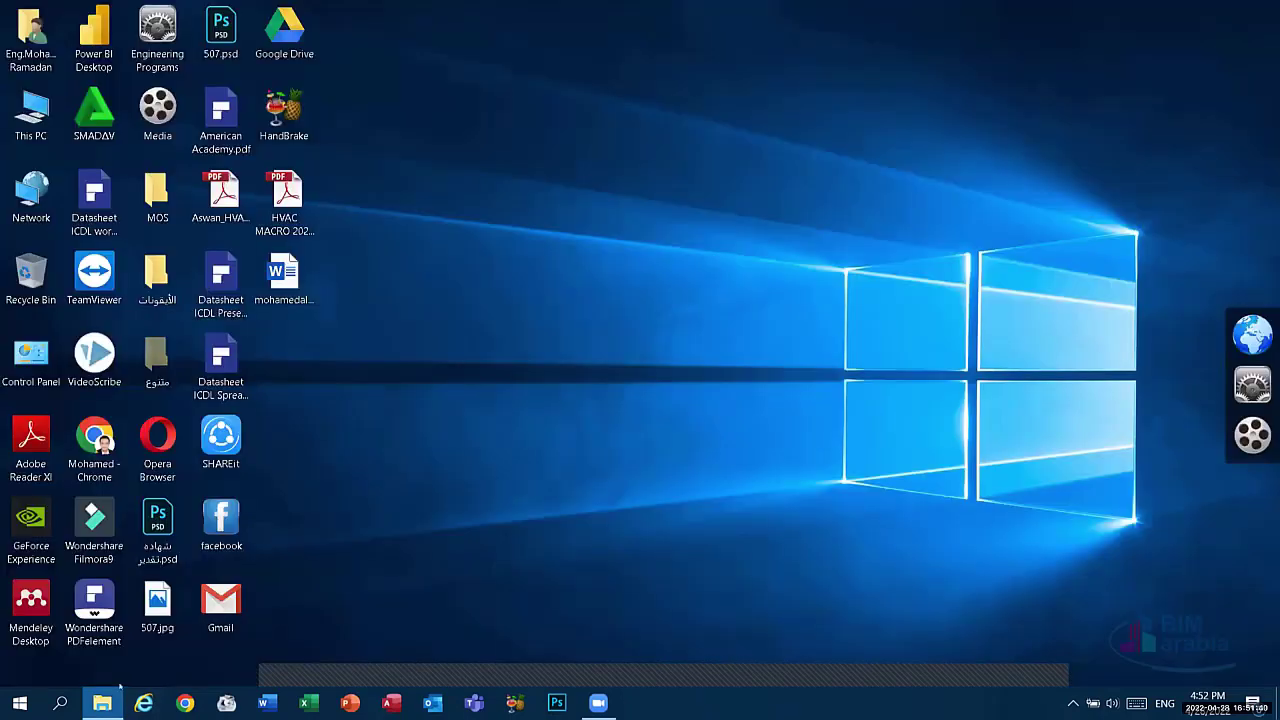
Step: Turn off the display of hidden items in This PC, check the matching Folder Options setting, and minimize the window
click(102, 703)
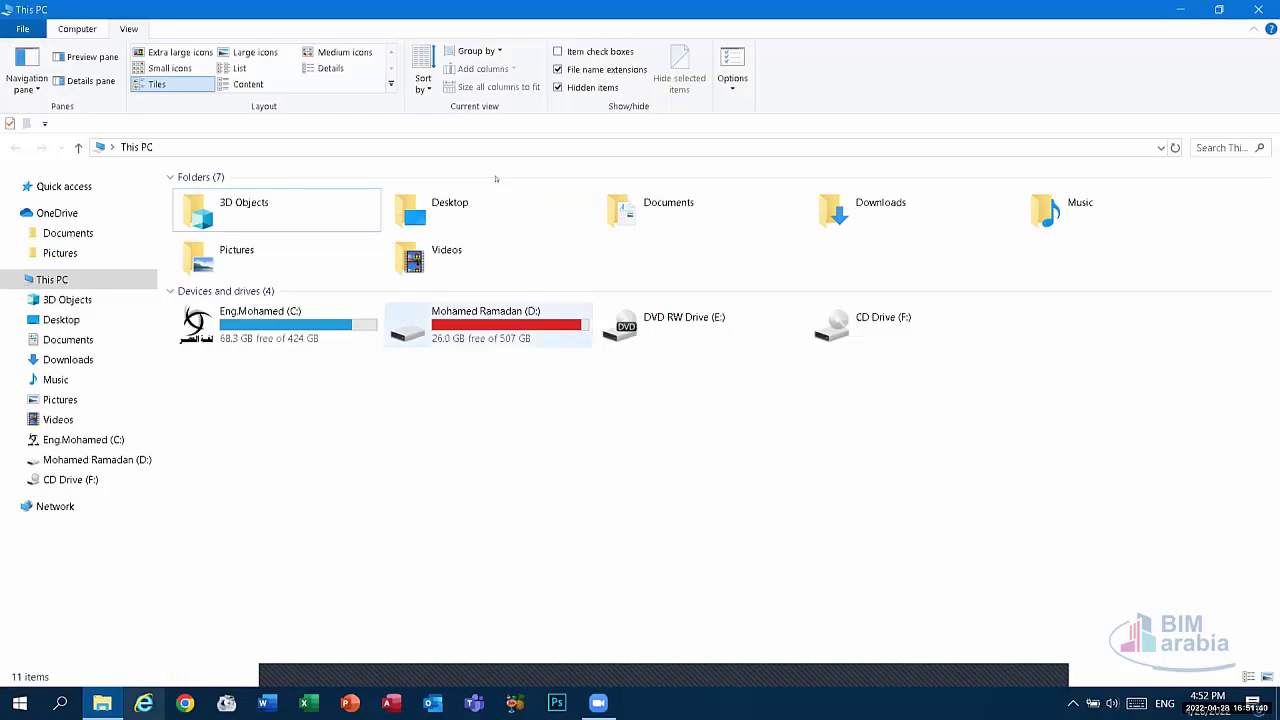
click(578, 88)
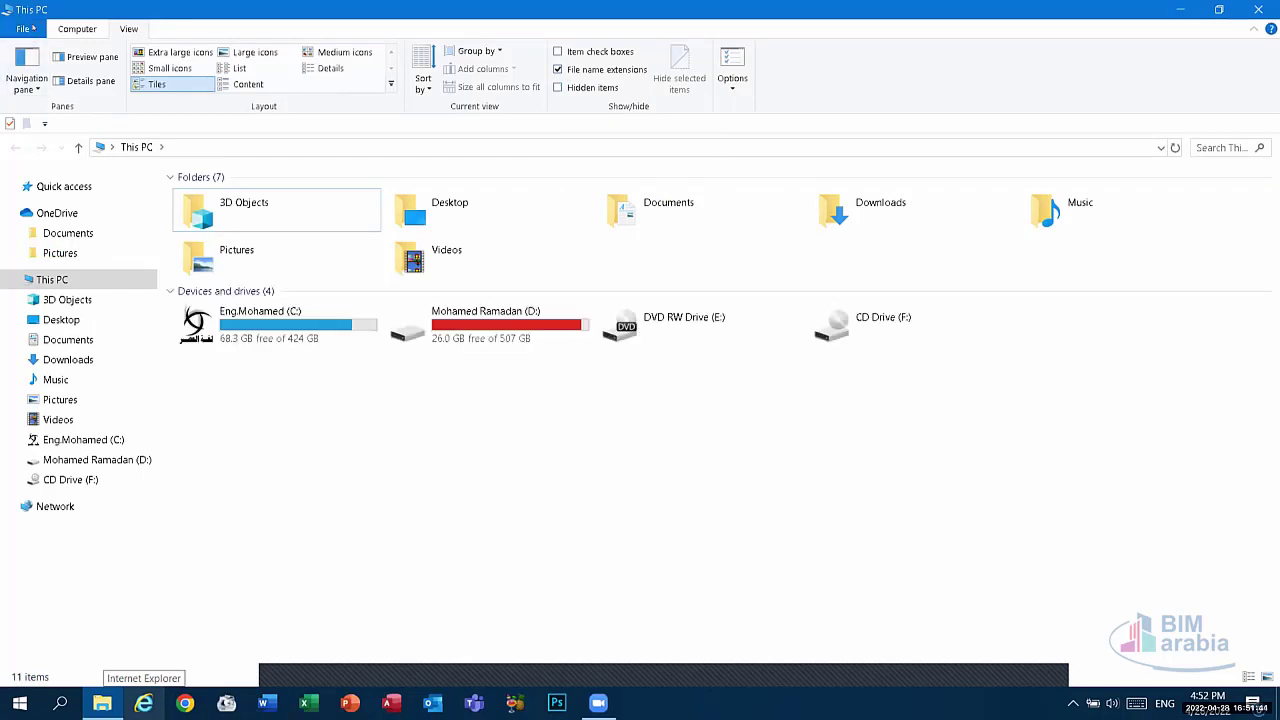
click(32, 28)
click(130, 128)
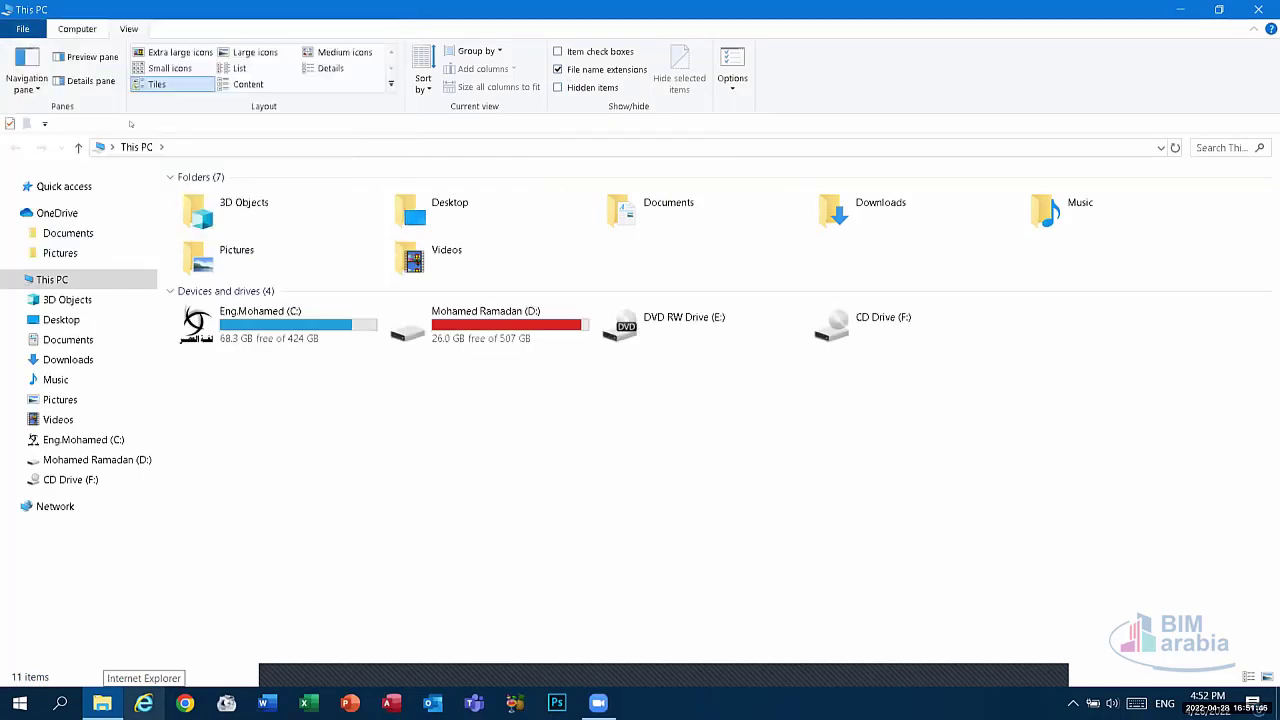
click(84, 217)
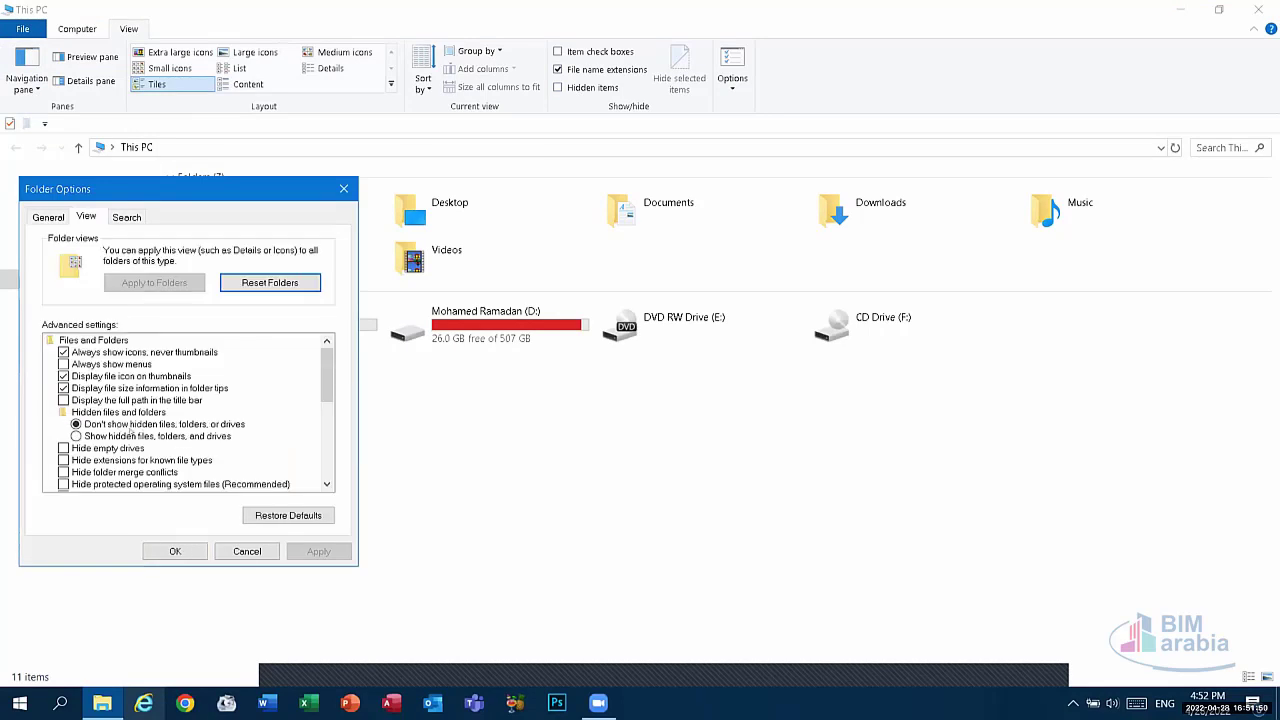
click(344, 189)
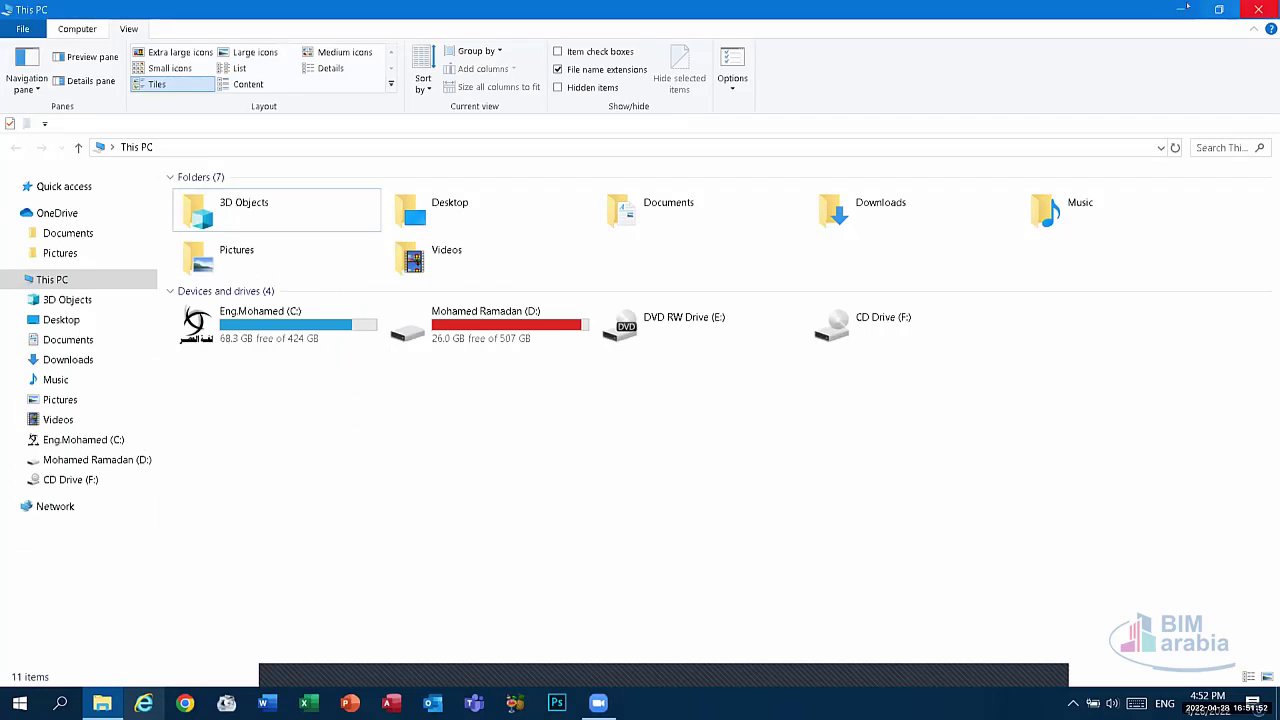
click(1180, 9)
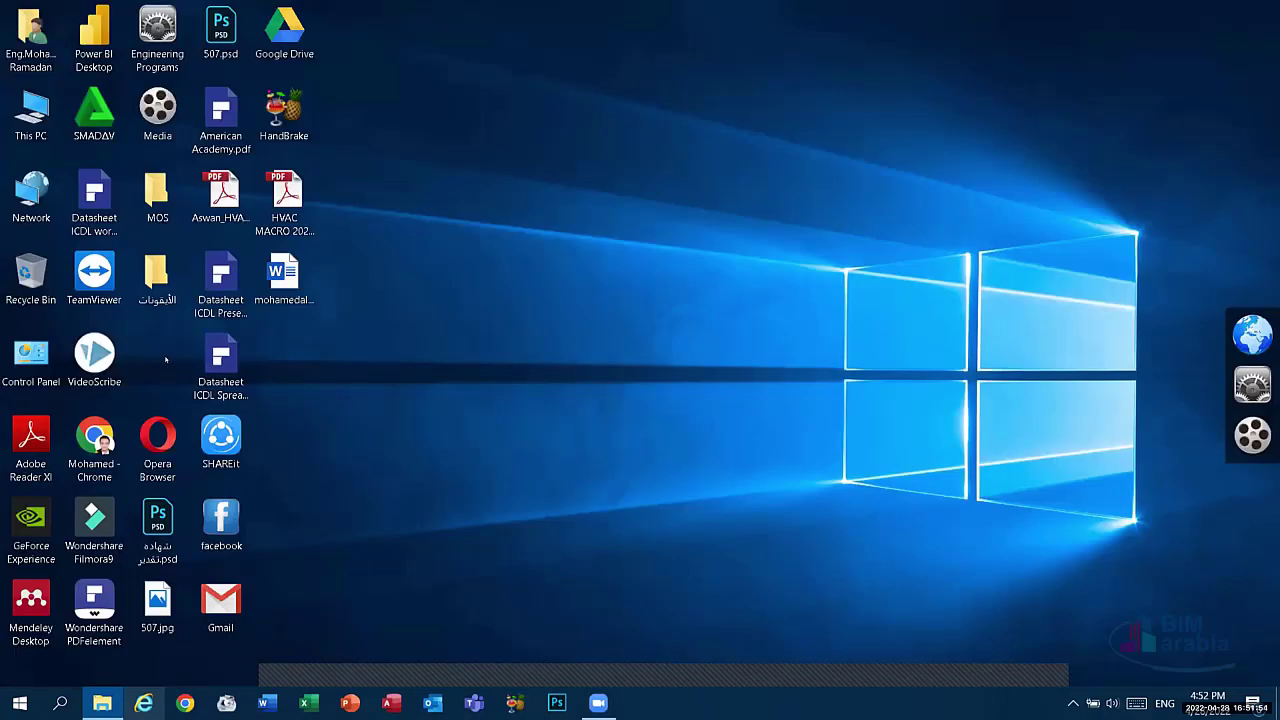
Step: Turn the display of hidden items back on in This PC and move the متنوع folder between the الأيقونات folder and Opera Browser
click(102, 703)
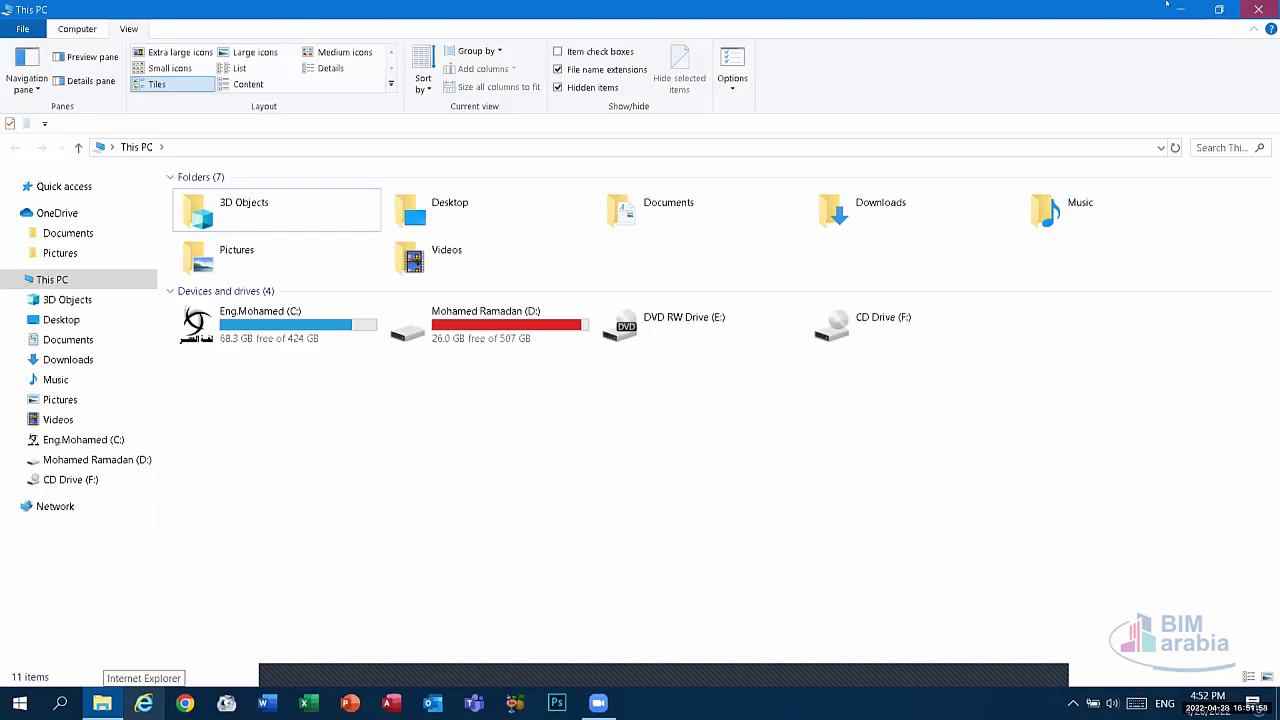
click(102, 703)
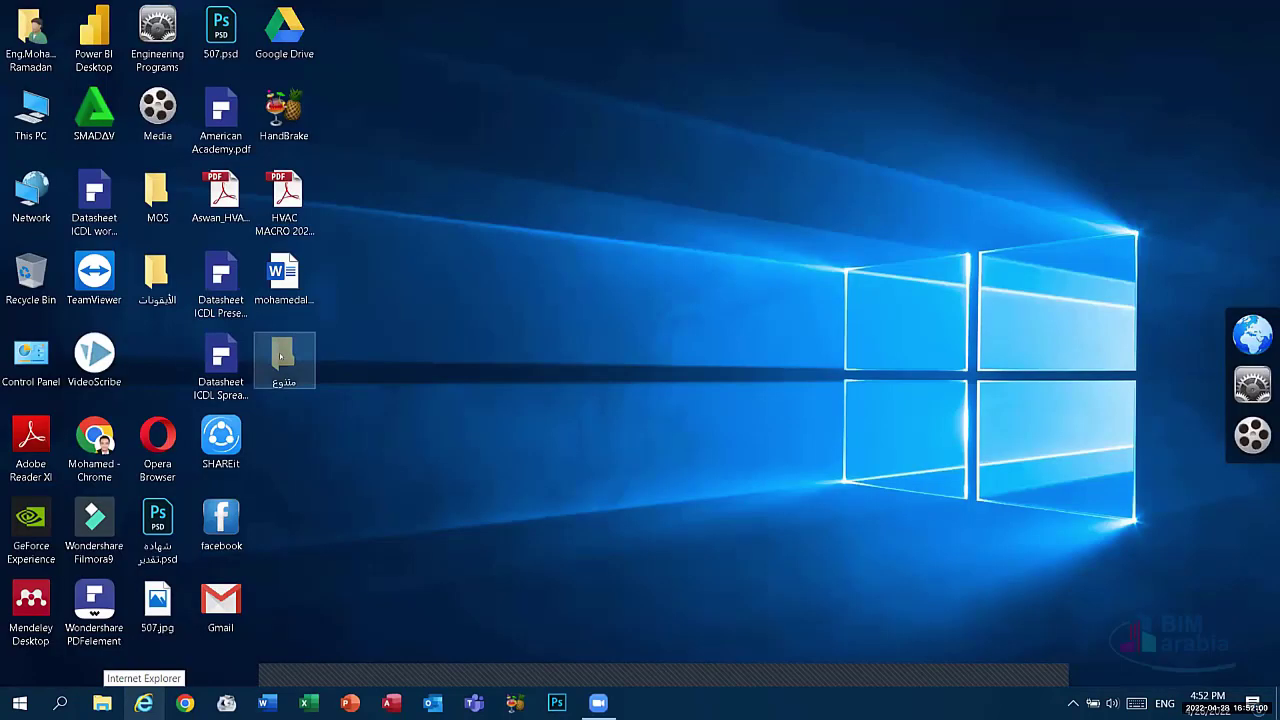
drag(281, 356, 160, 372)
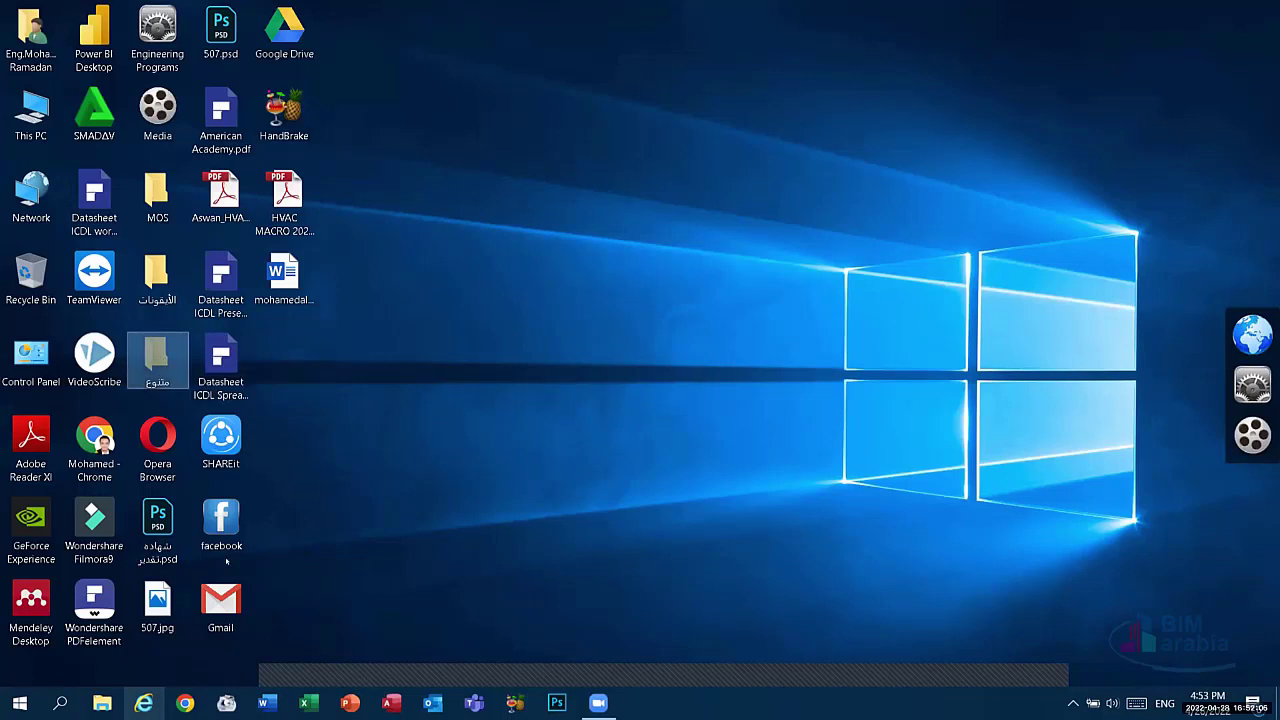
Step: Remove the Hidden attribute from the متنوع folder, its subfolders and files, granting administrator permission
right_click(165, 360)
click(249, 671)
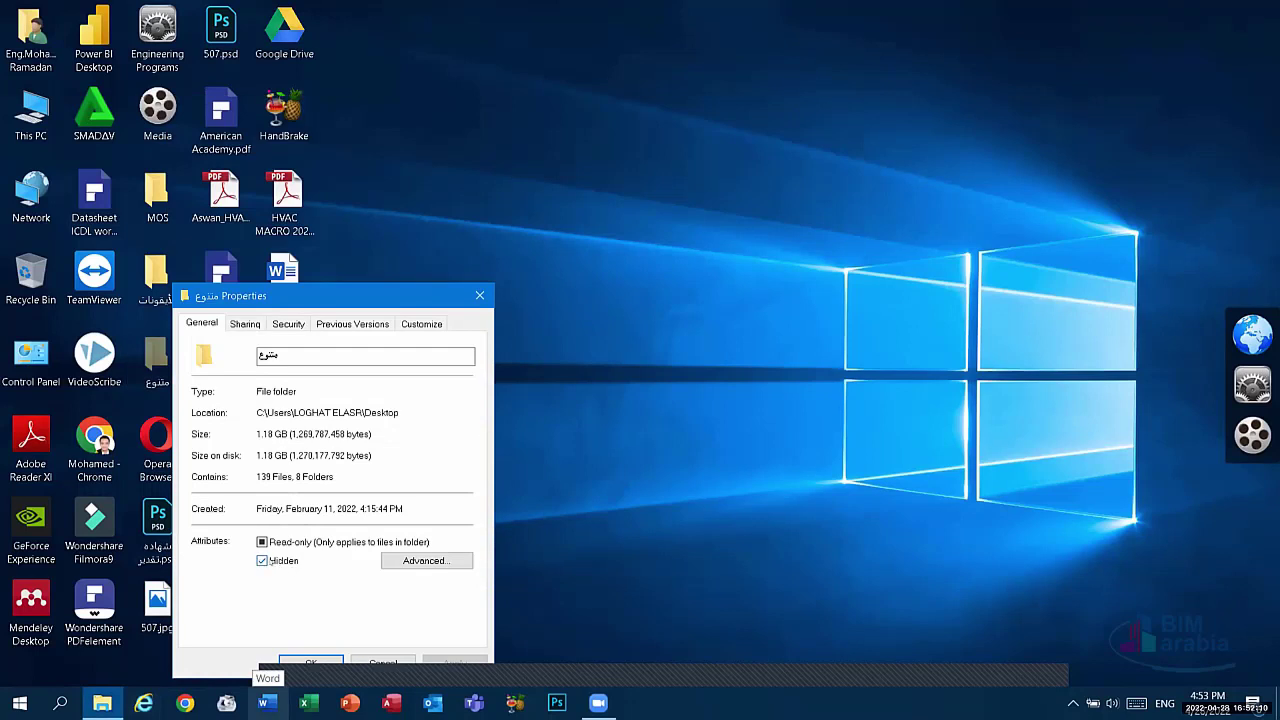
click(262, 561)
click(462, 662)
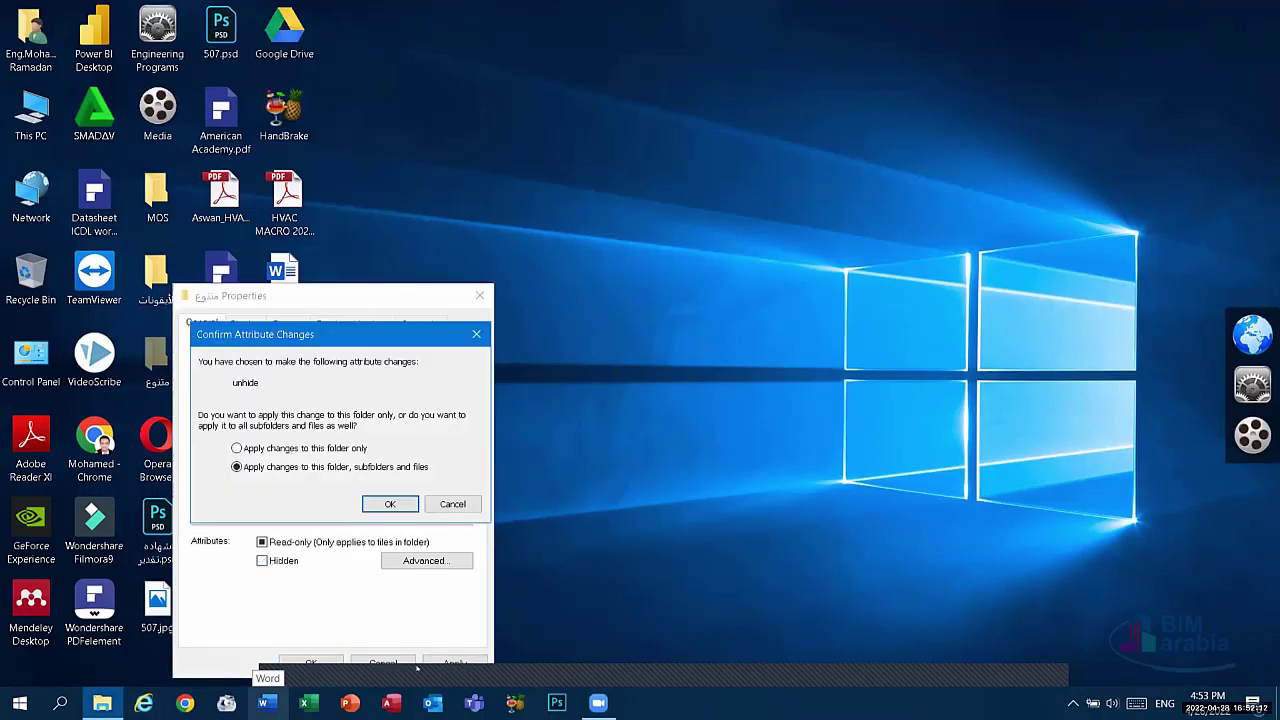
click(397, 499)
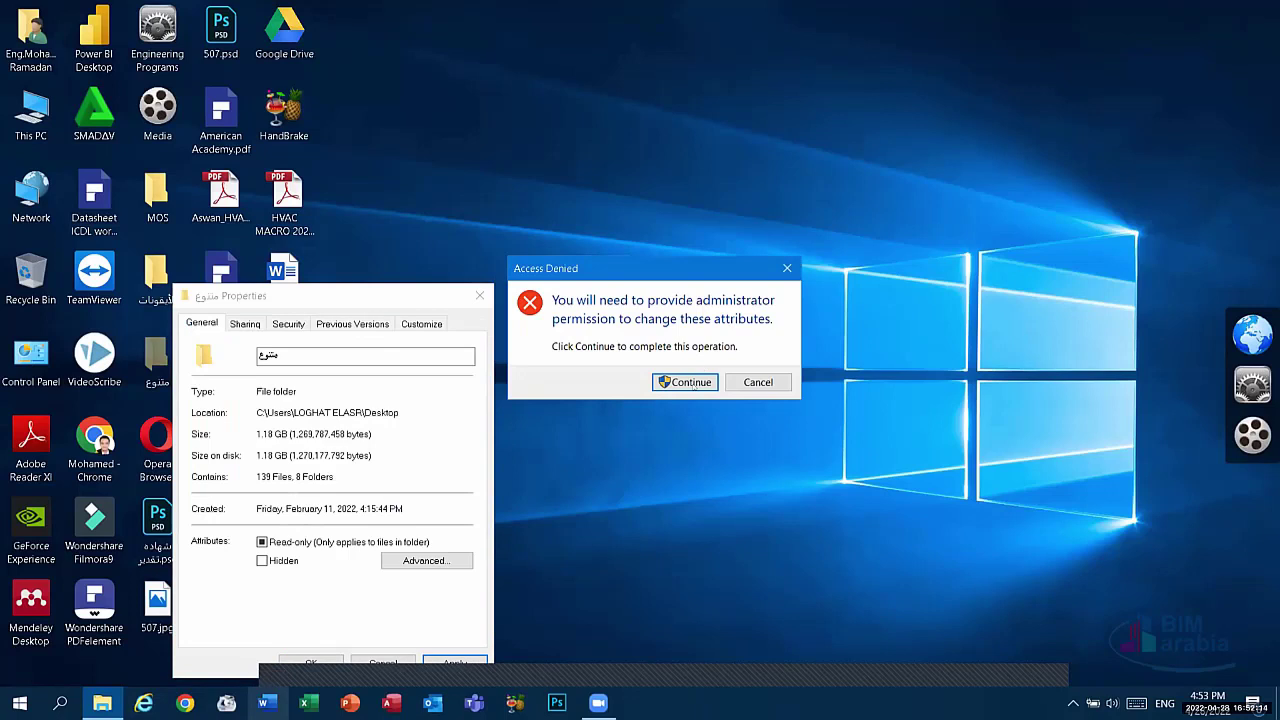
click(688, 383)
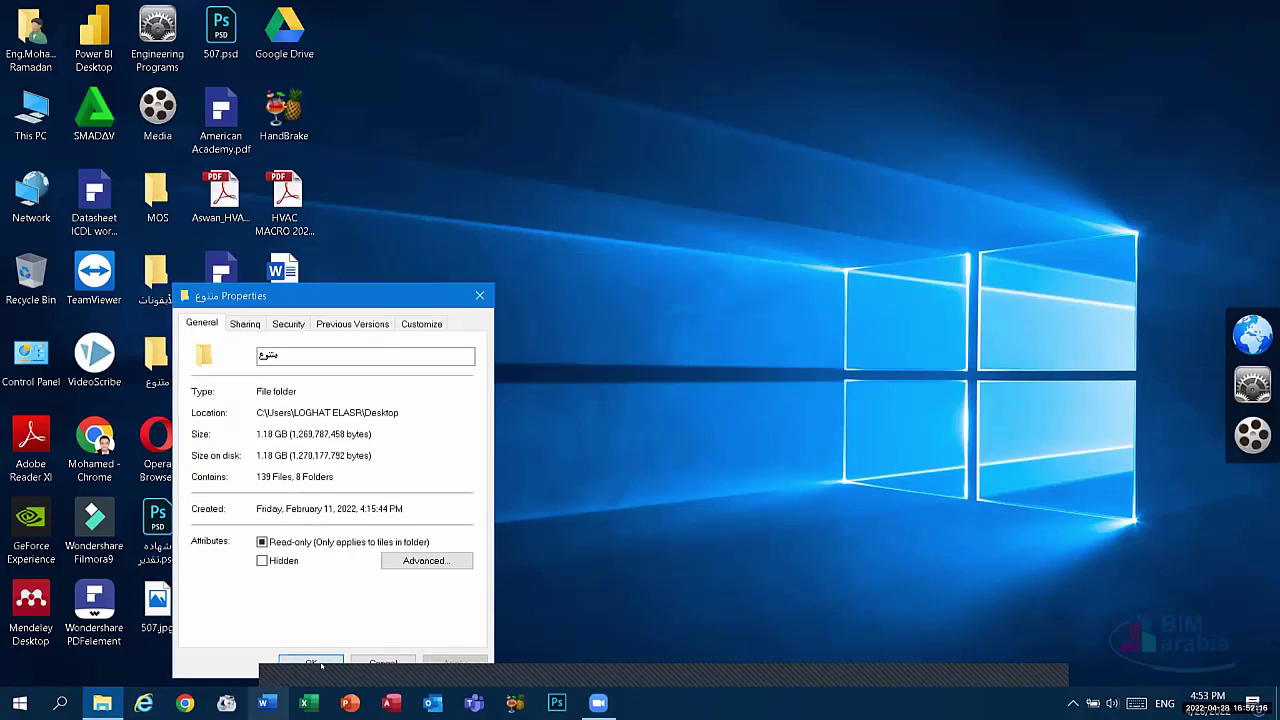
click(313, 664)
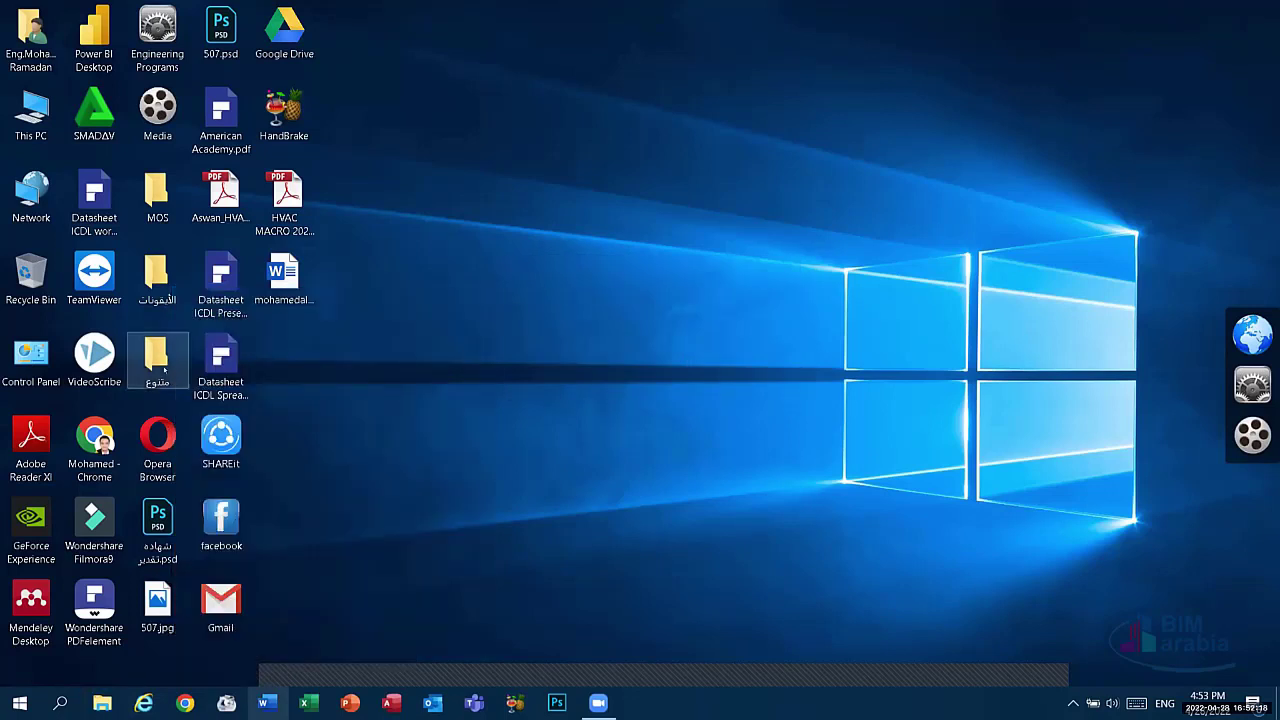
Step: View the general properties of the Datasheet ICDL Presentation Arabic.pdf file on the desktop and close them
right_click(226, 290)
click(437, 497)
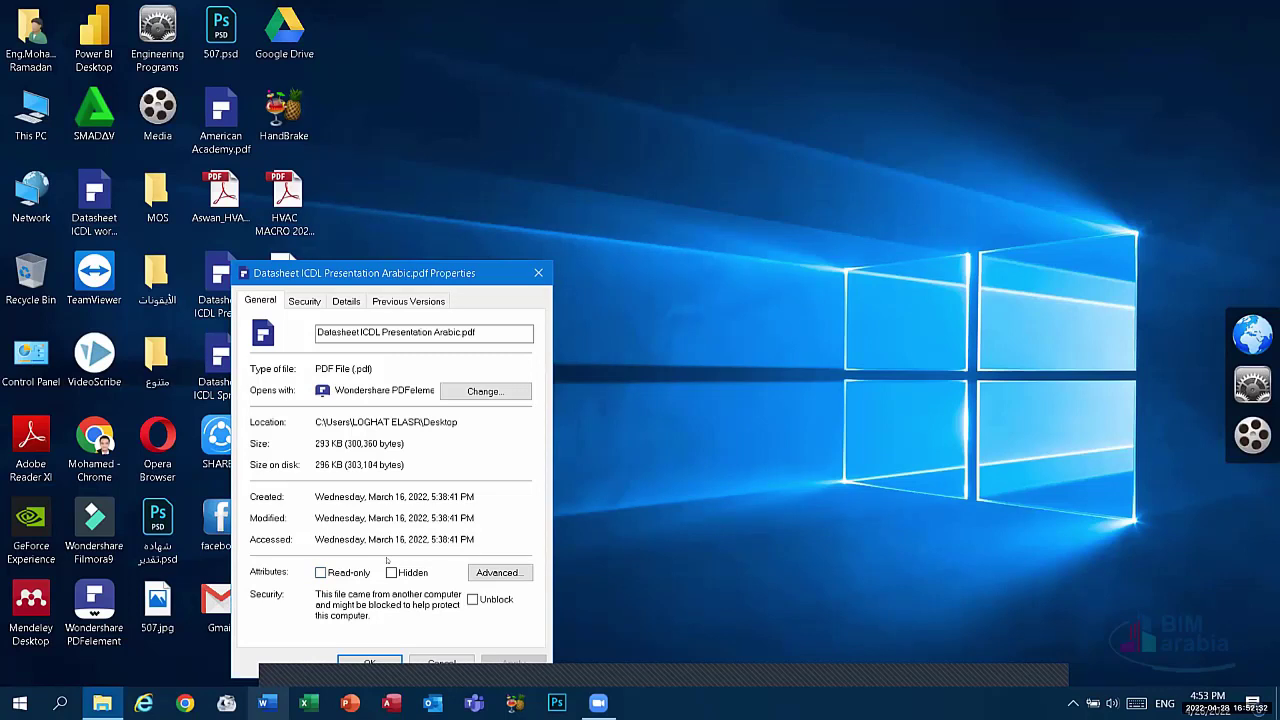
click(538, 272)
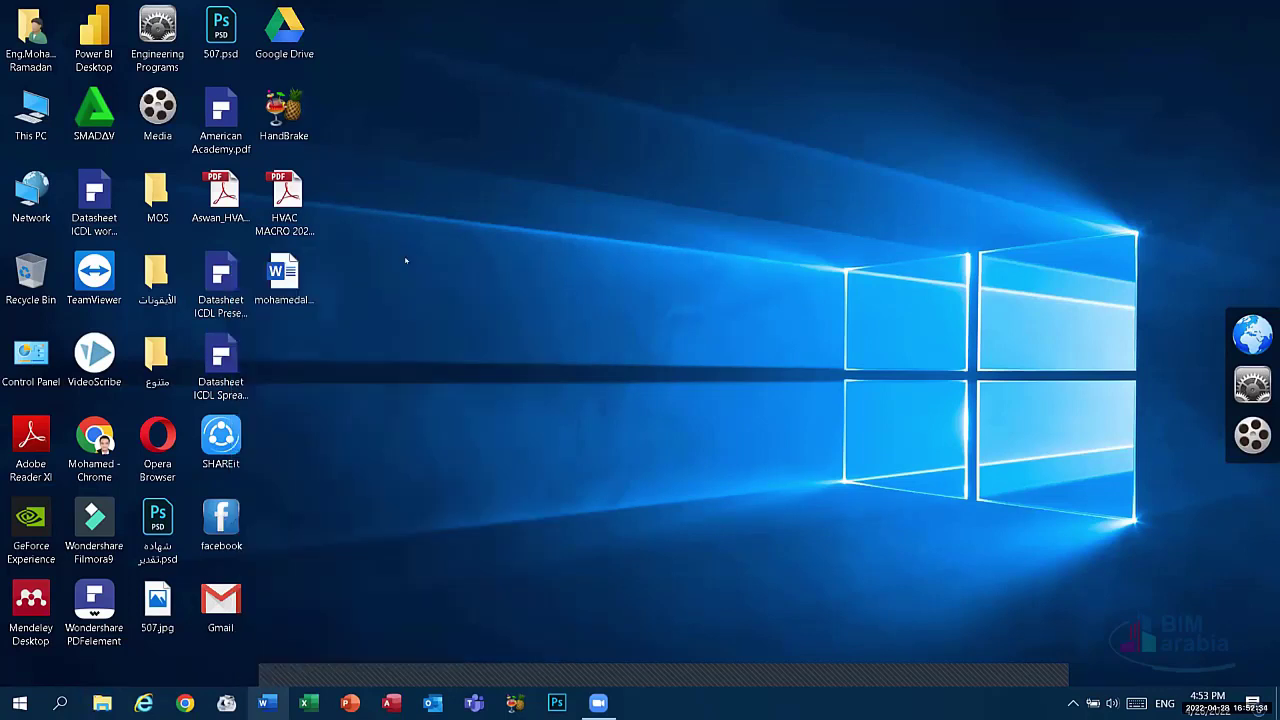
Step: Examine the name, location, size and attributes in the MOS folder's properties, and close them
right_click(161, 196)
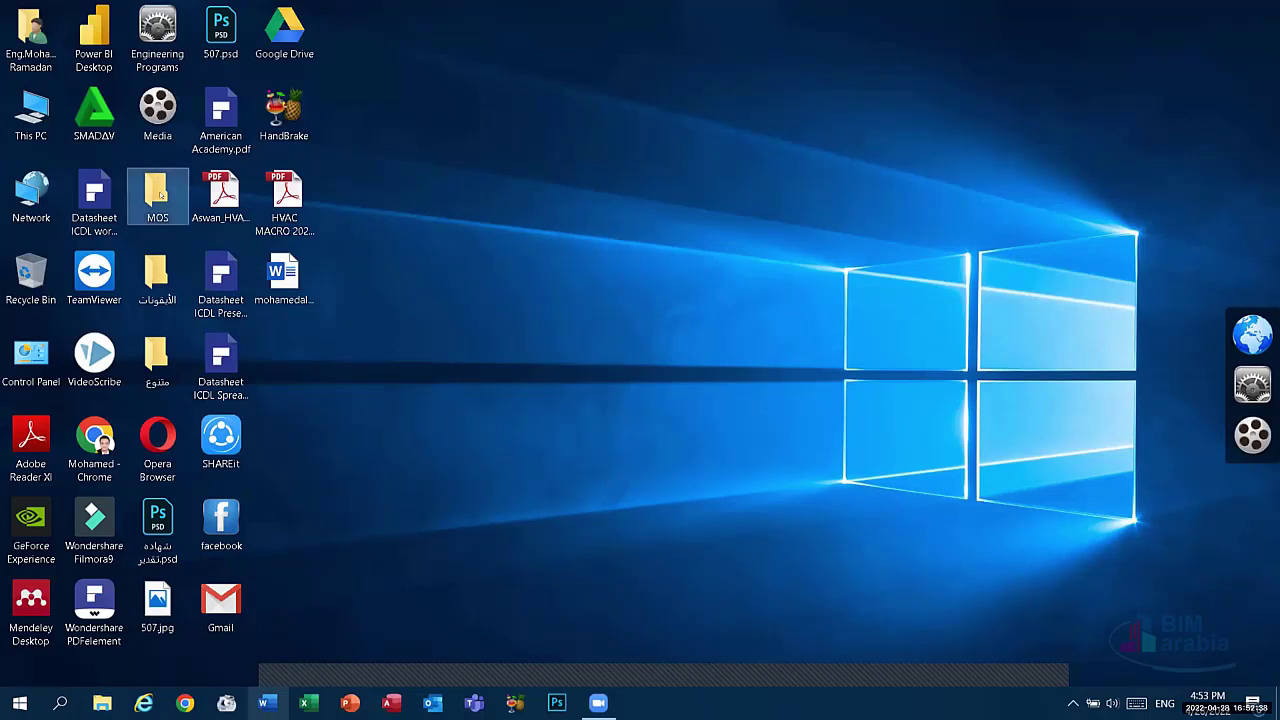
key(Return)
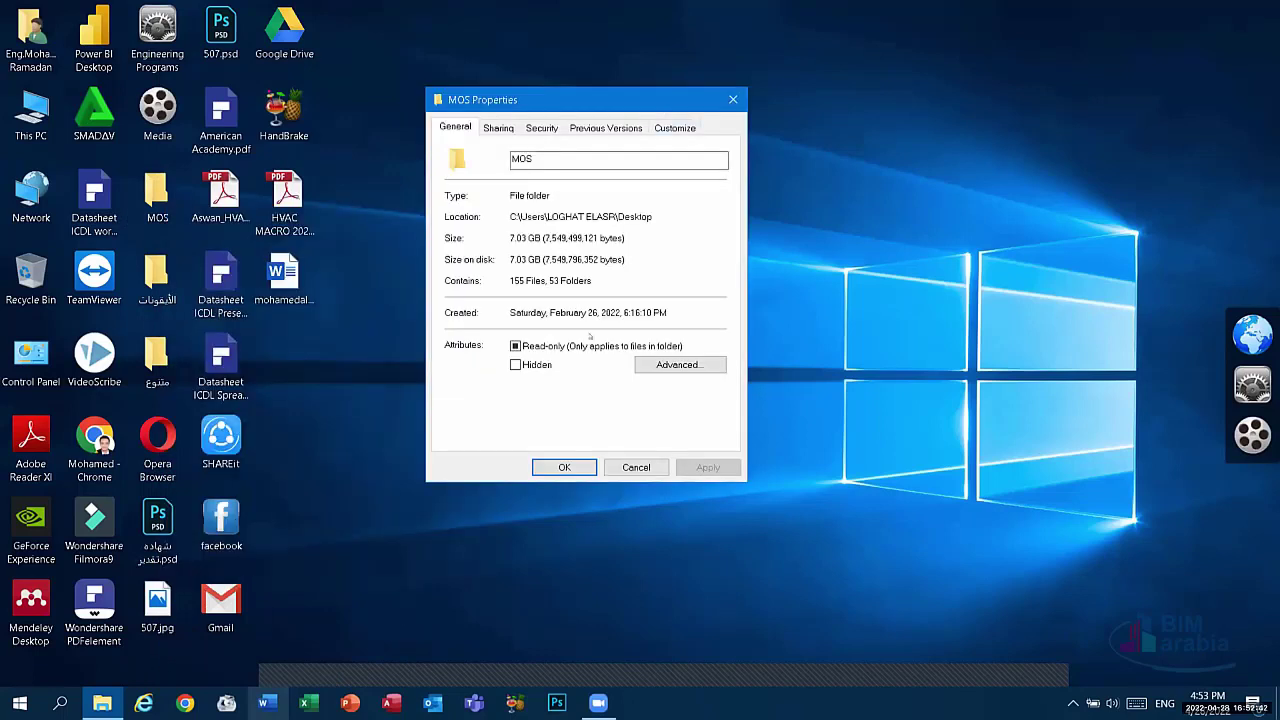
click(530, 160)
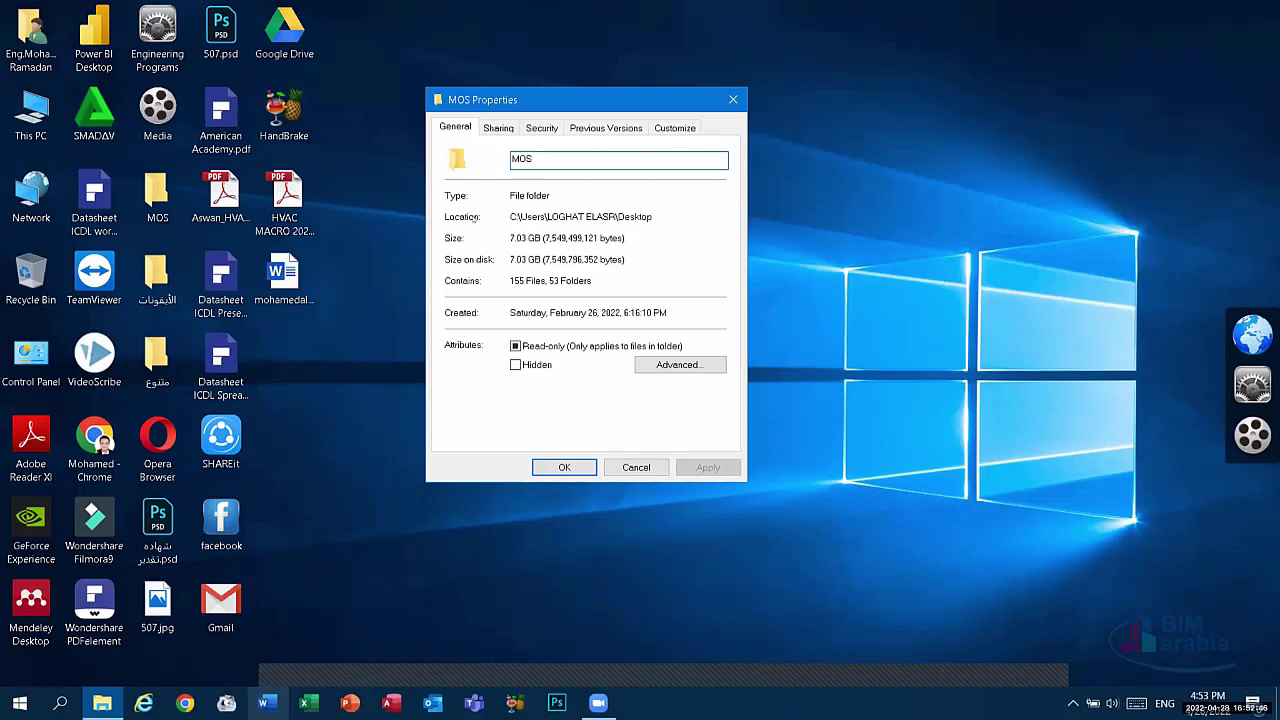
drag(666, 209, 510, 214)
click(660, 216)
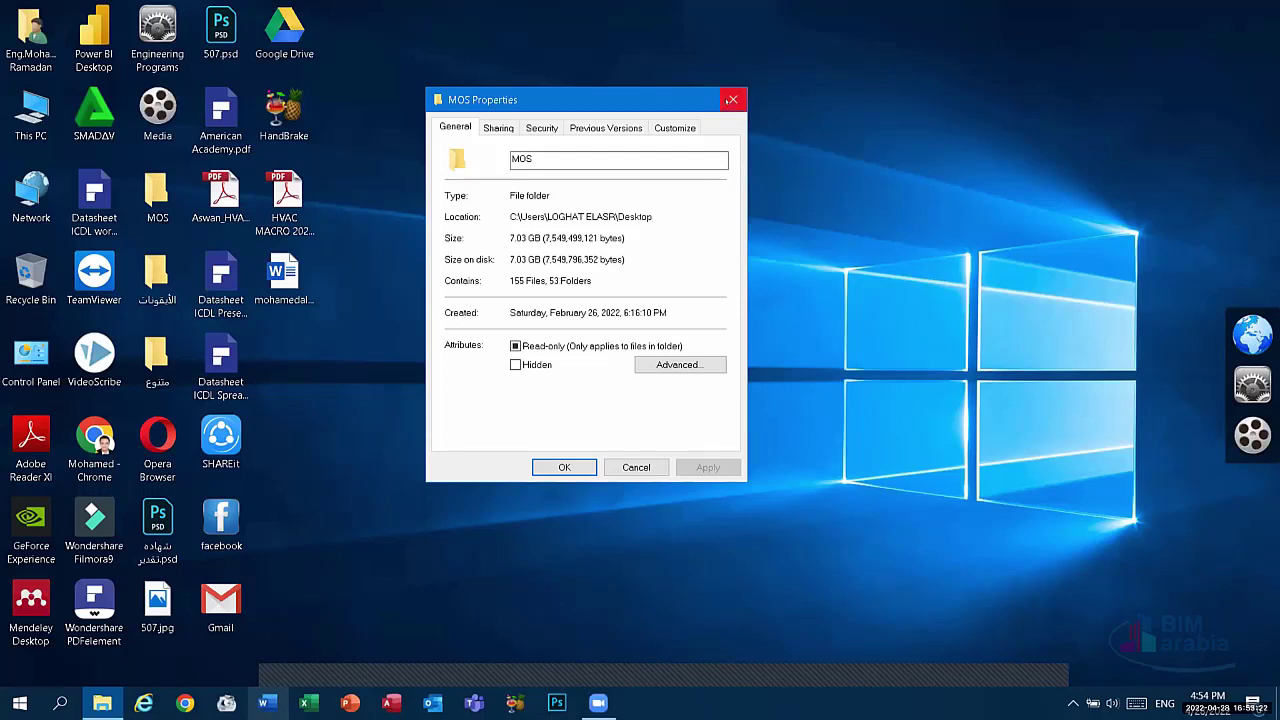
click(733, 99)
Step: Open the properties of the Word document on the desktop and examine its general details
key(shift+F10)
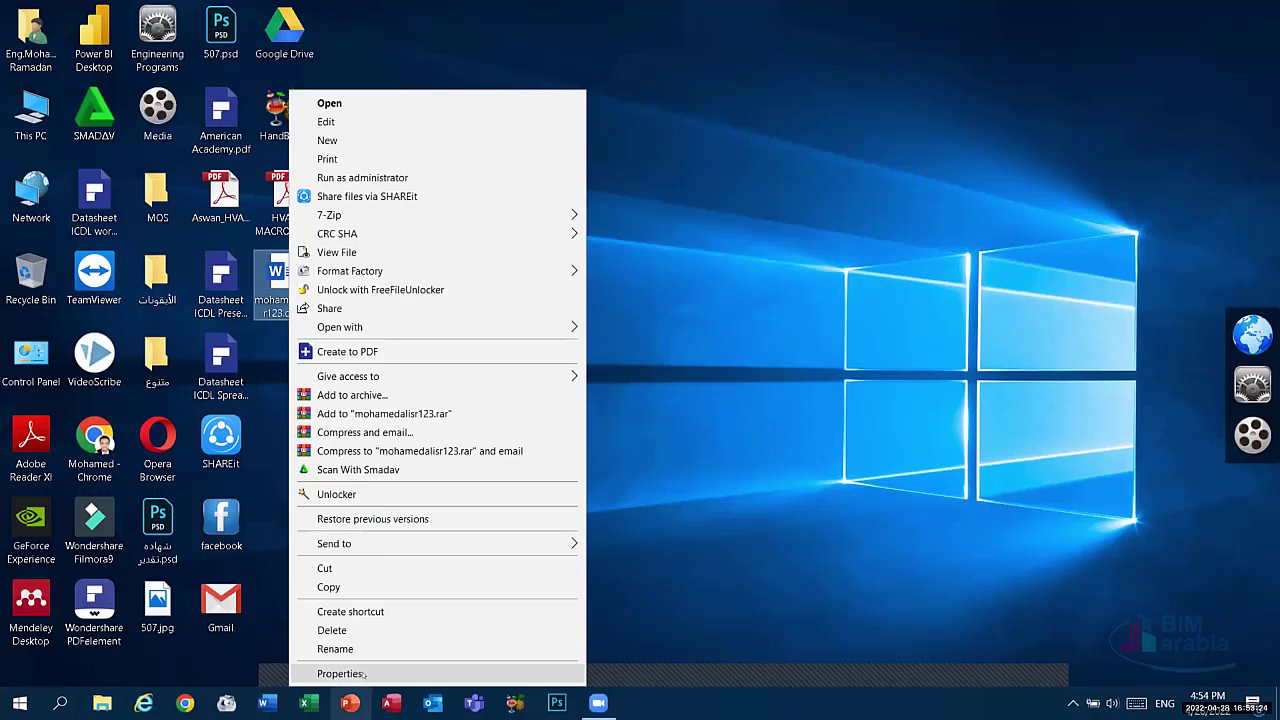
click(364, 674)
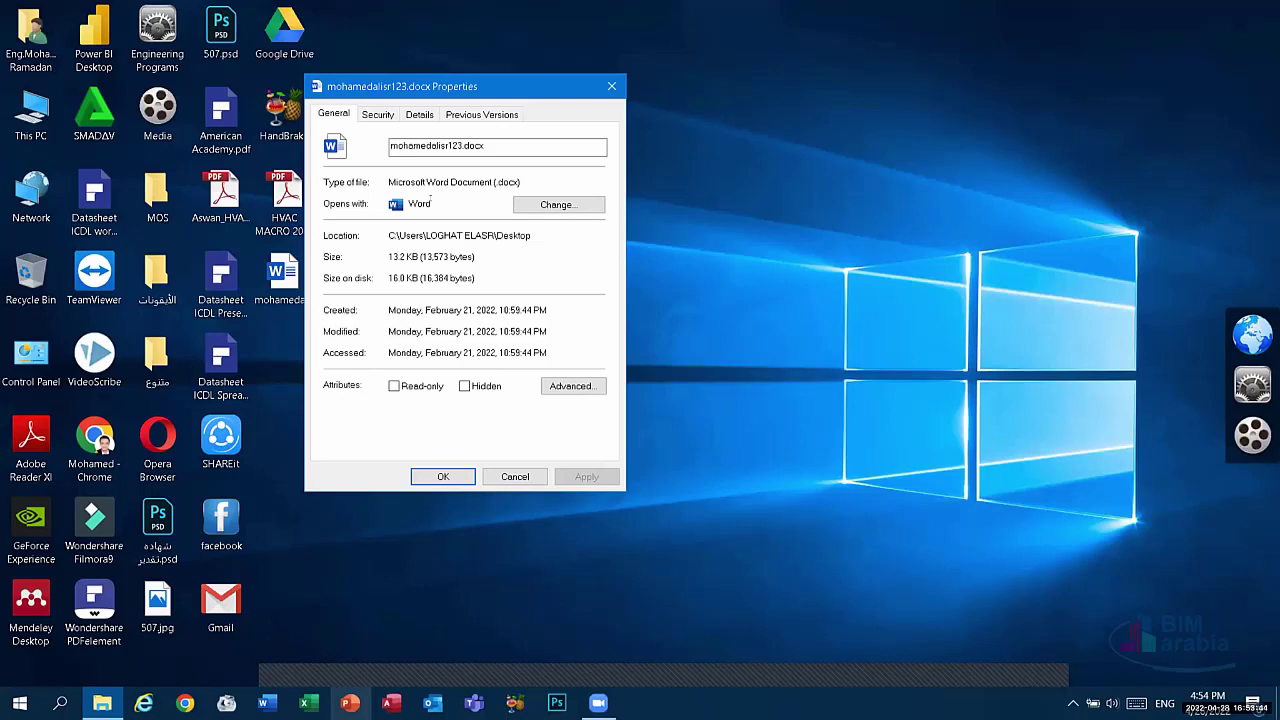
Step: Examine the file name and the associated program in the Word document's properties, and close them
double_click(433, 199)
click(552, 145)
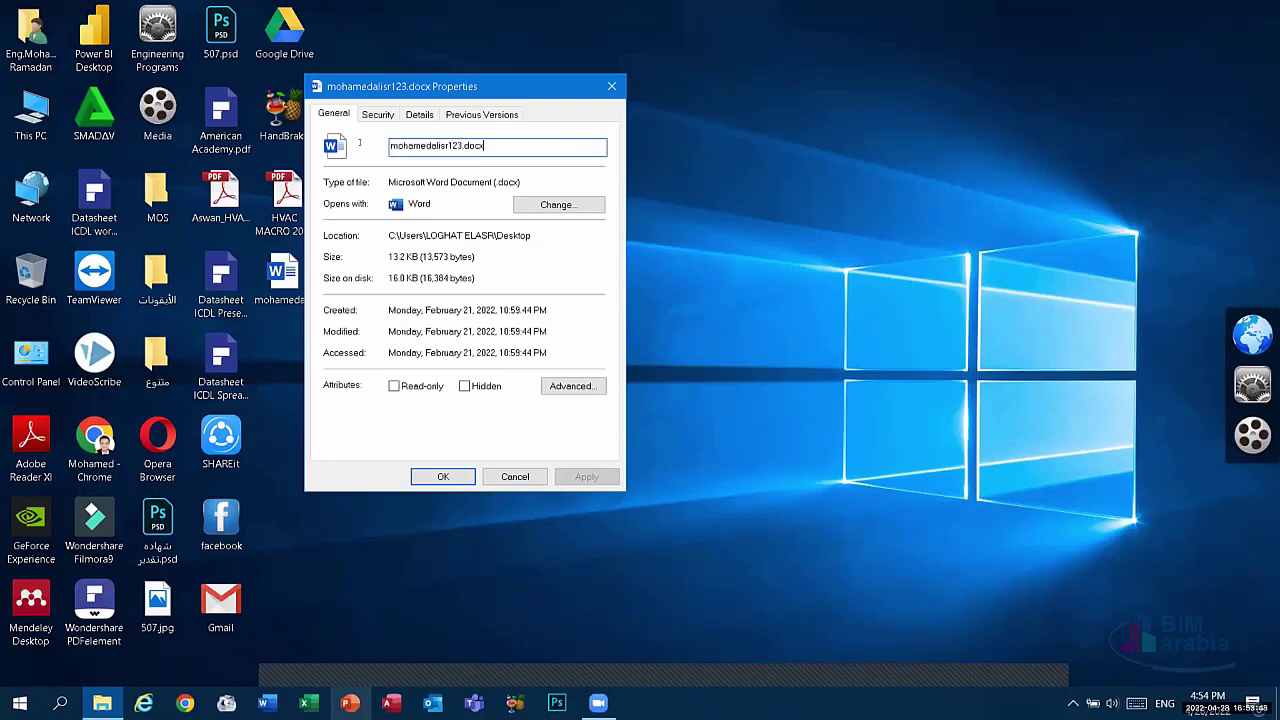
click(611, 86)
Step: Change the MOS desktop folder's icon to the red power symbol from SHELL32.dll and apply it
click(156, 195)
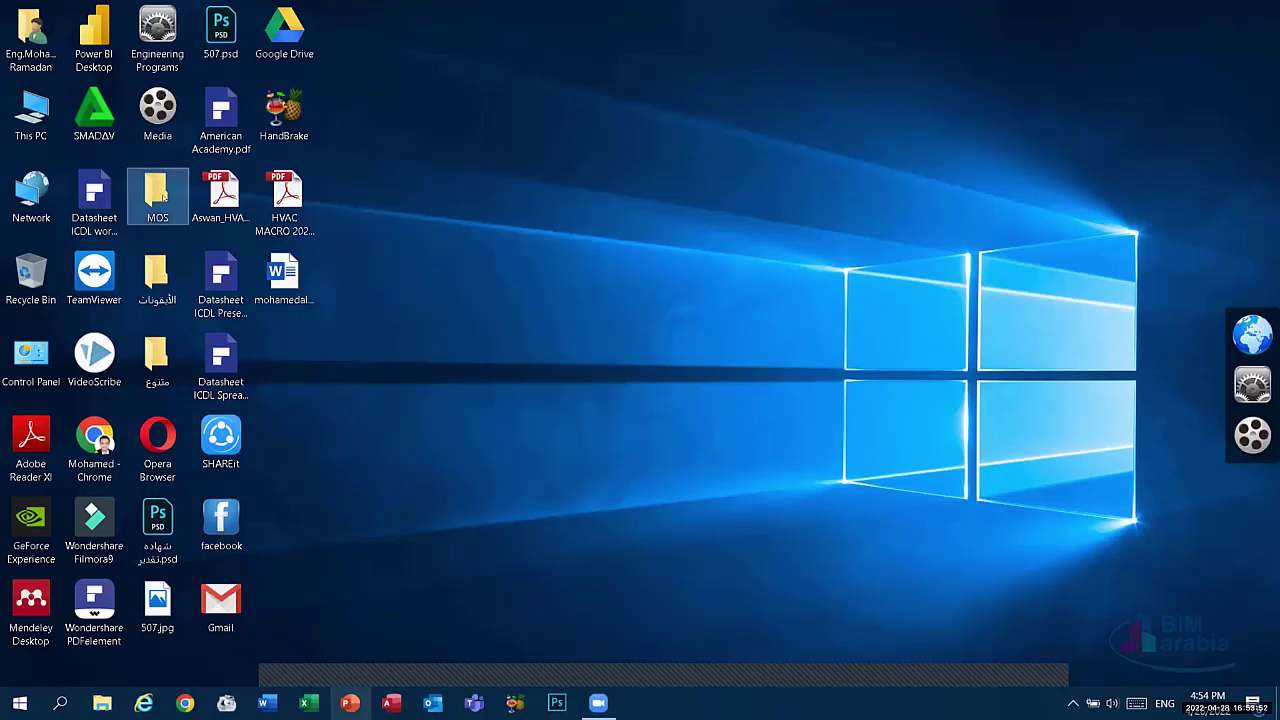
right_click(156, 195)
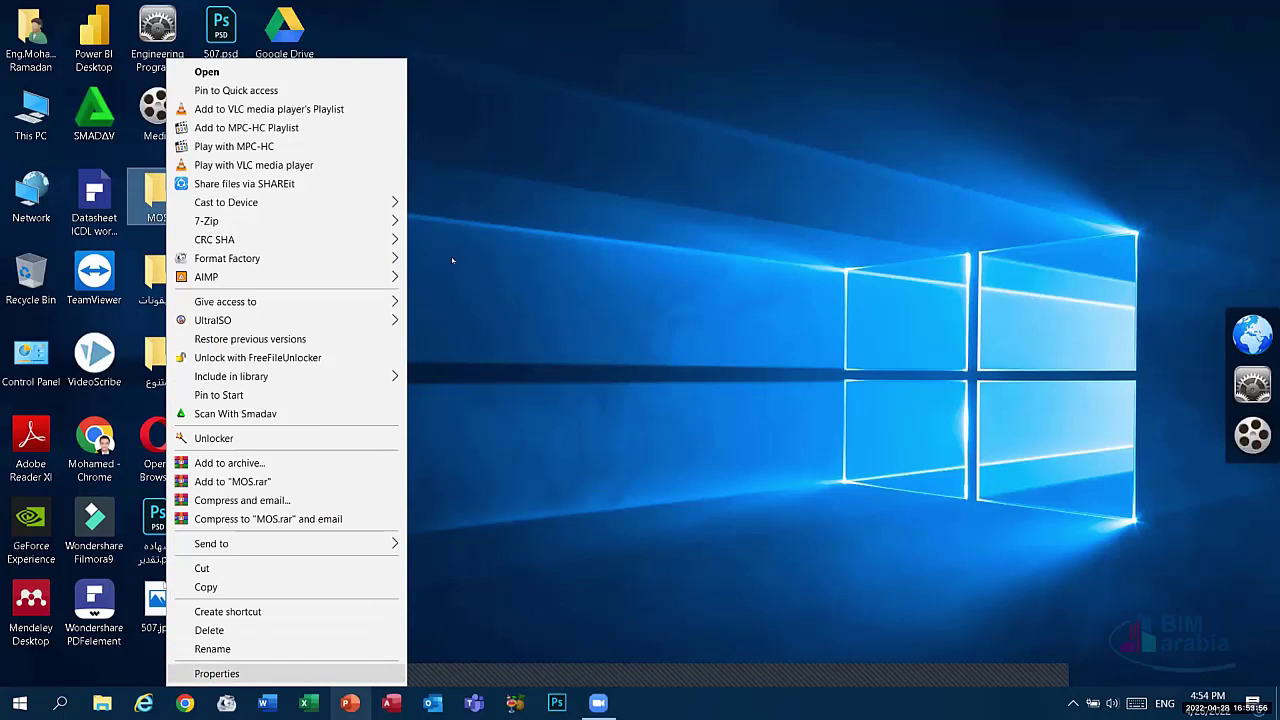
click(313, 677)
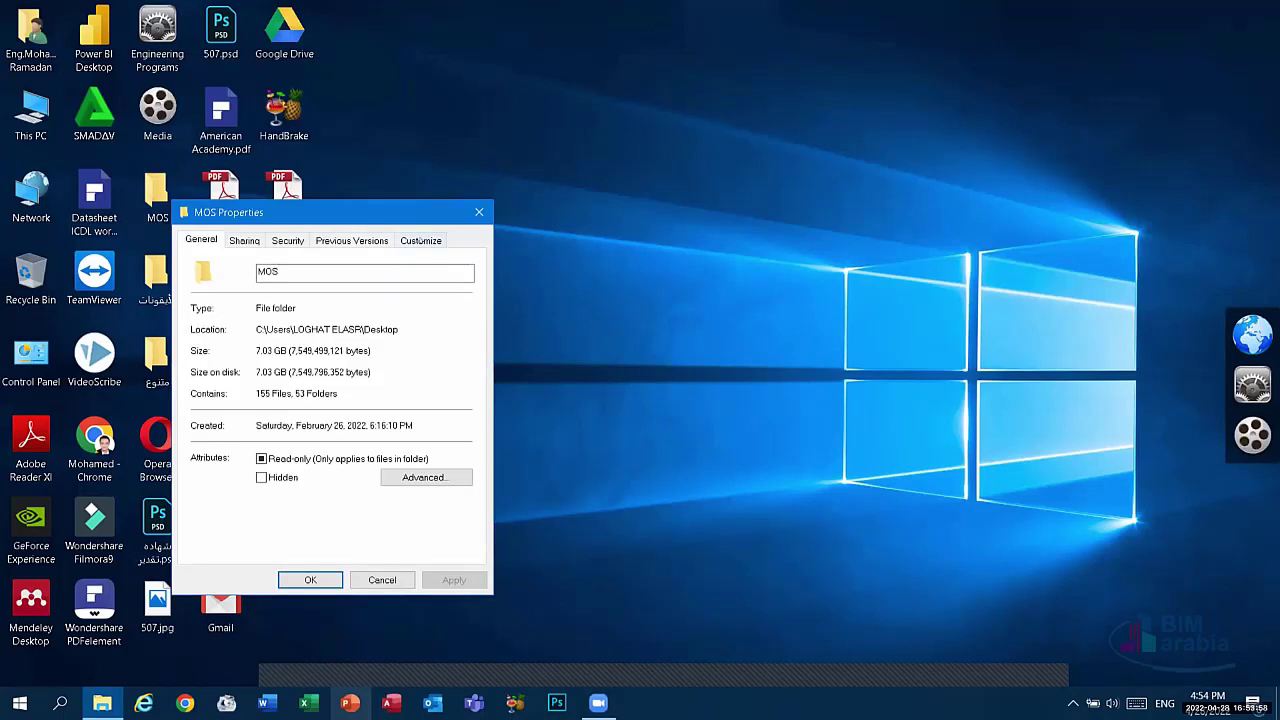
click(421, 240)
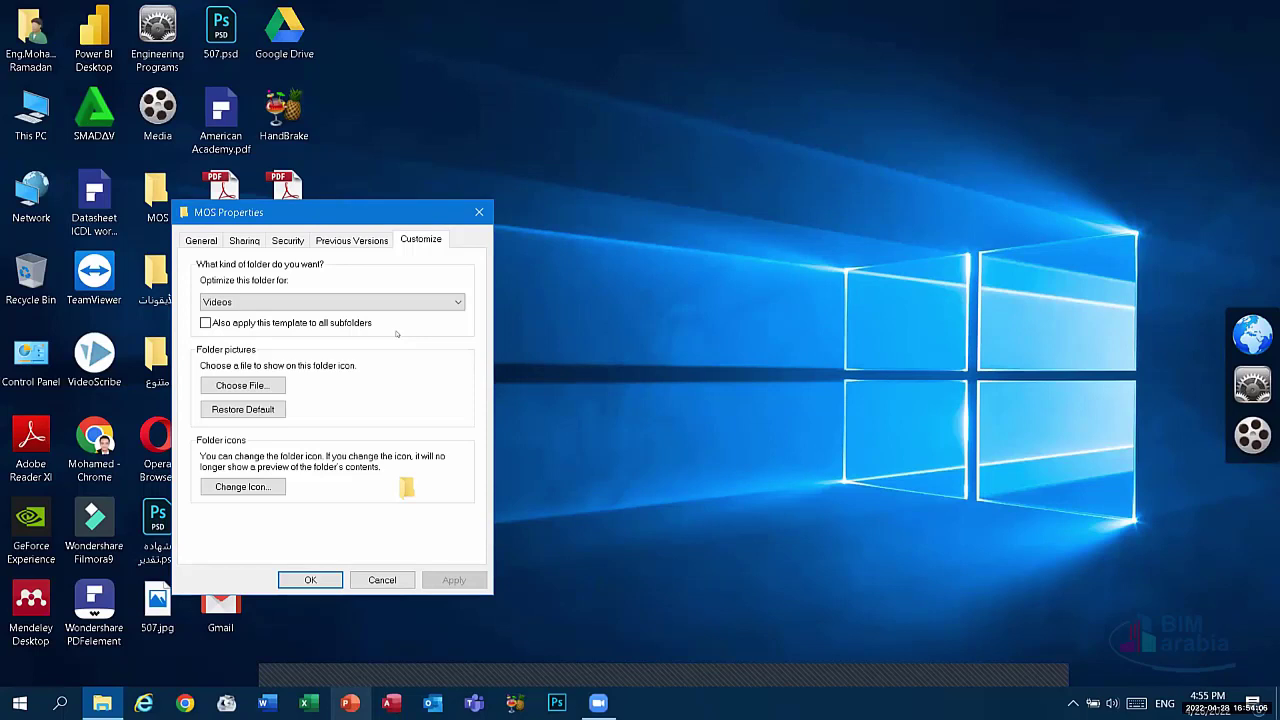
click(242, 487)
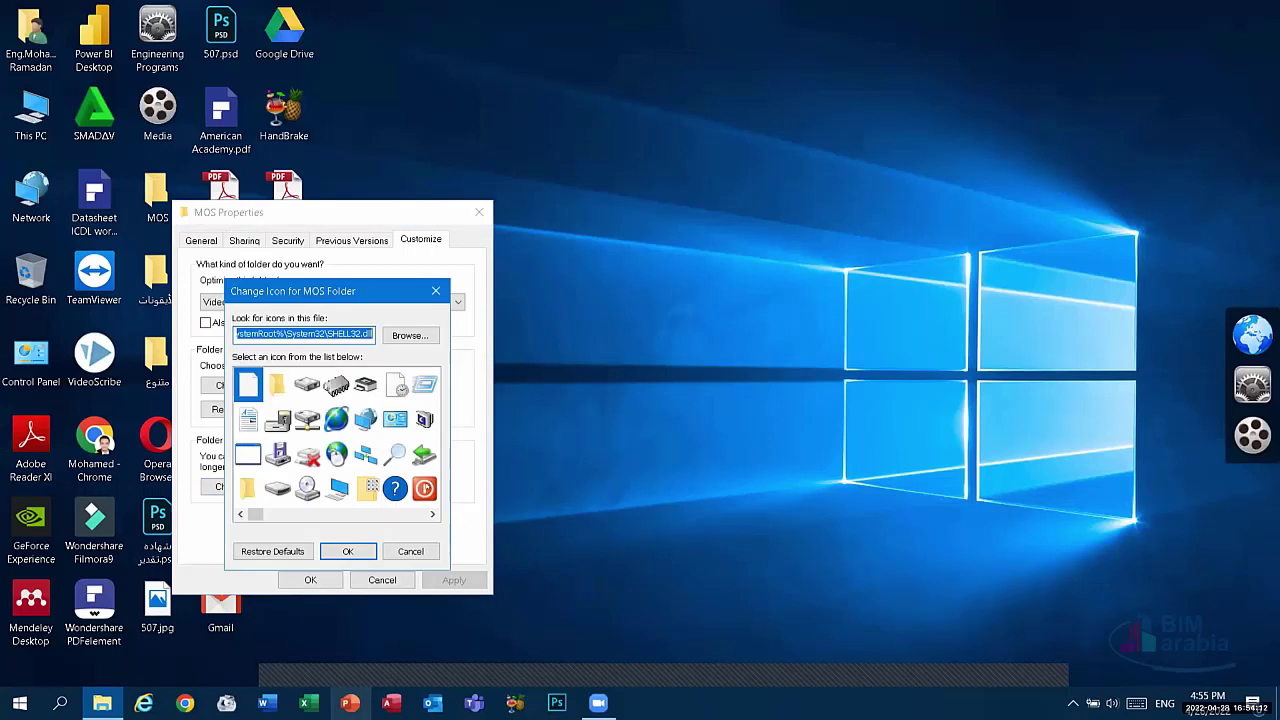
click(424, 488)
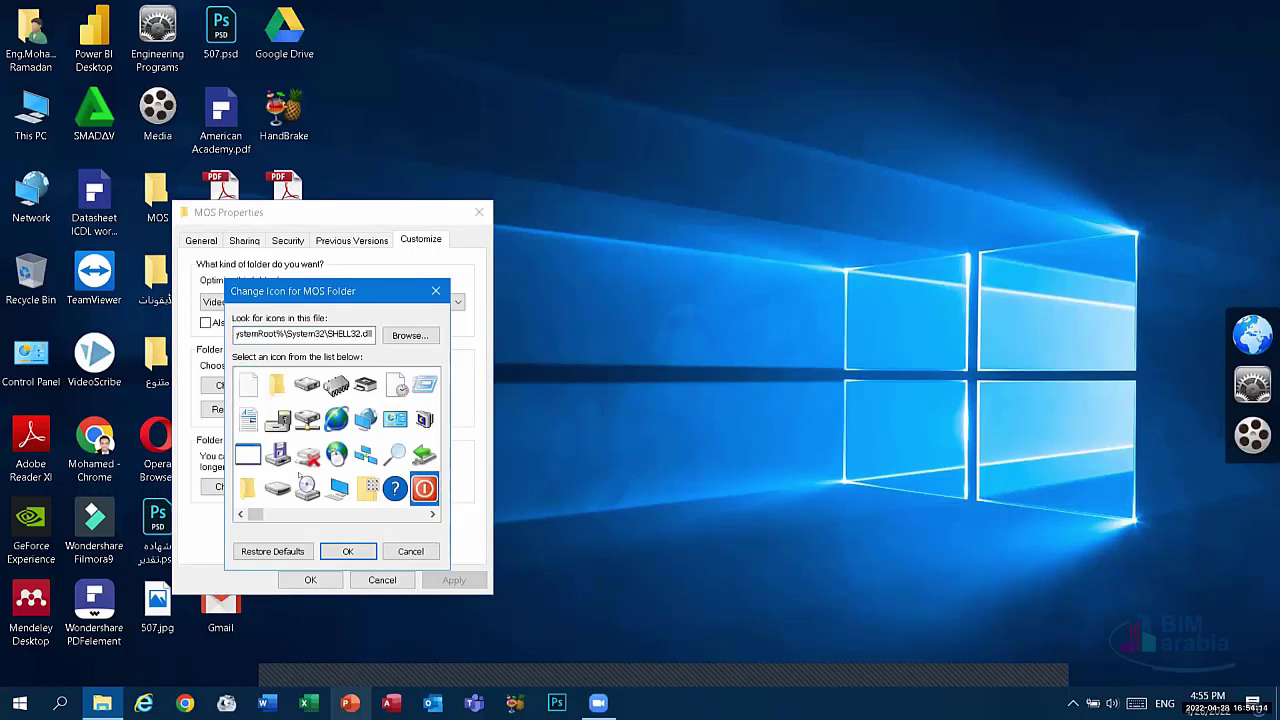
scroll(424, 488, right, 2)
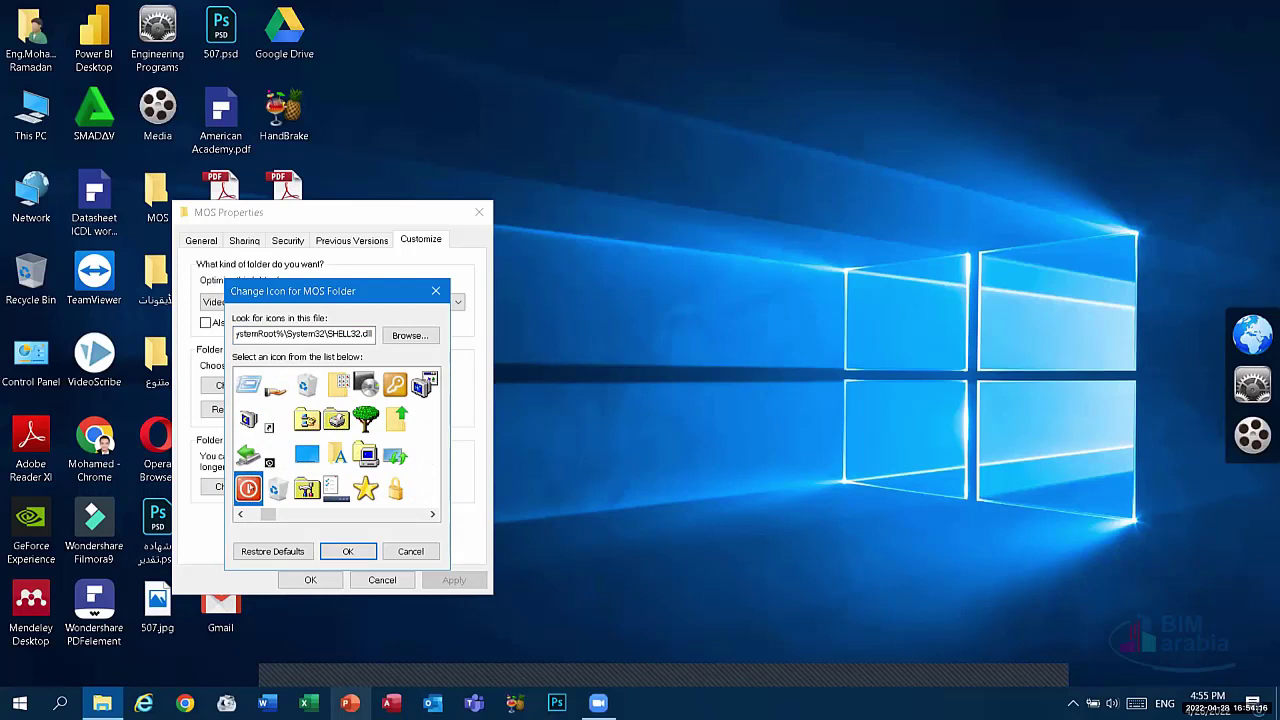
click(347, 551)
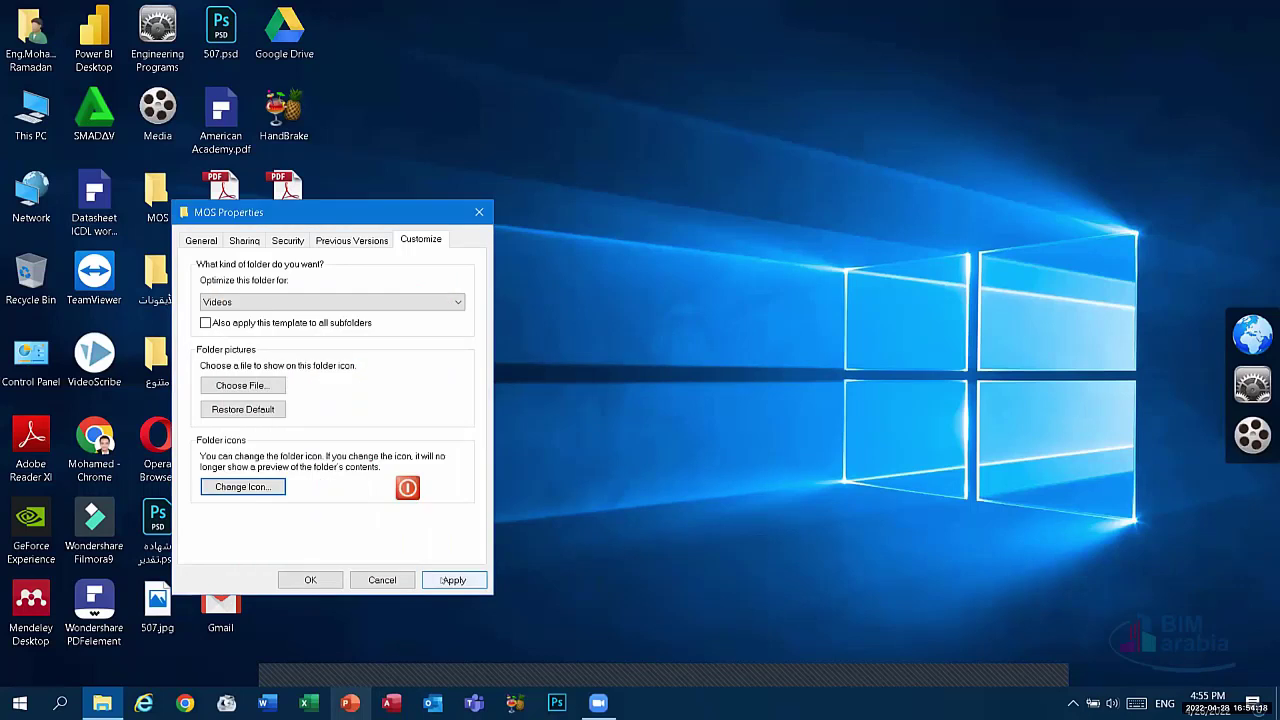
click(450, 580)
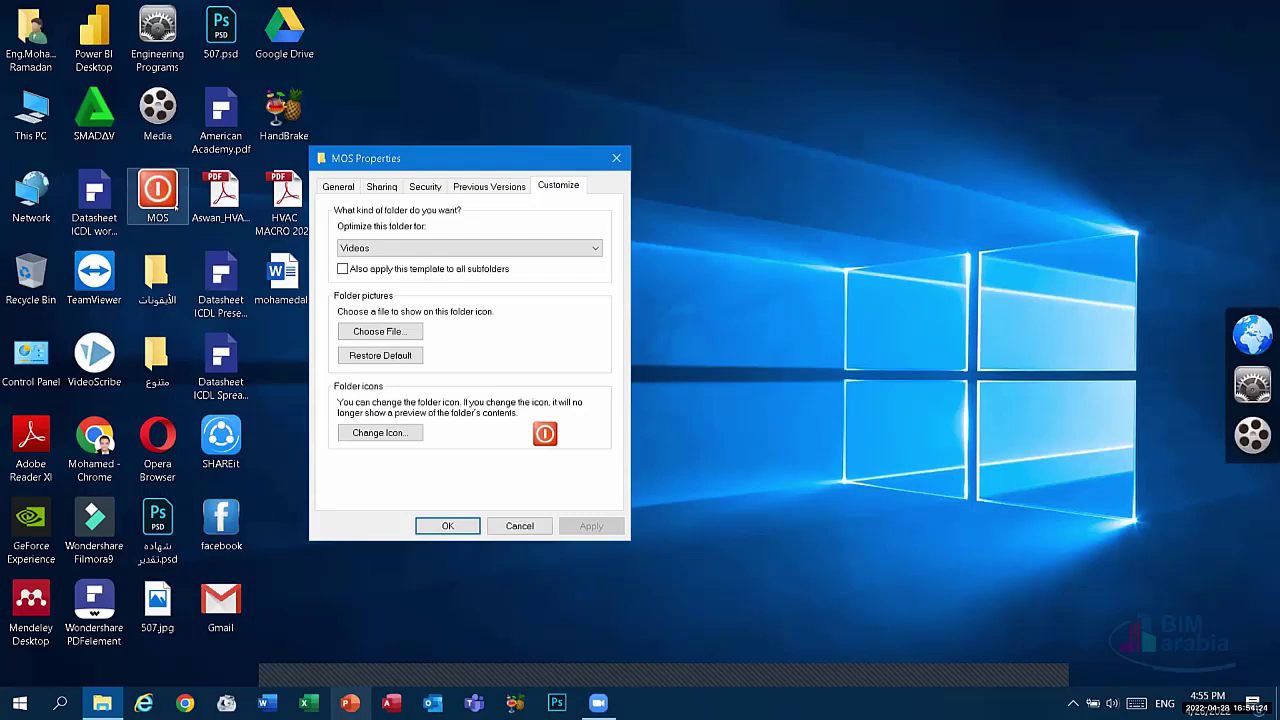
Step: Restore the MOS folder's default icon, apply the change, close its properties and refresh the desktop
click(372, 433)
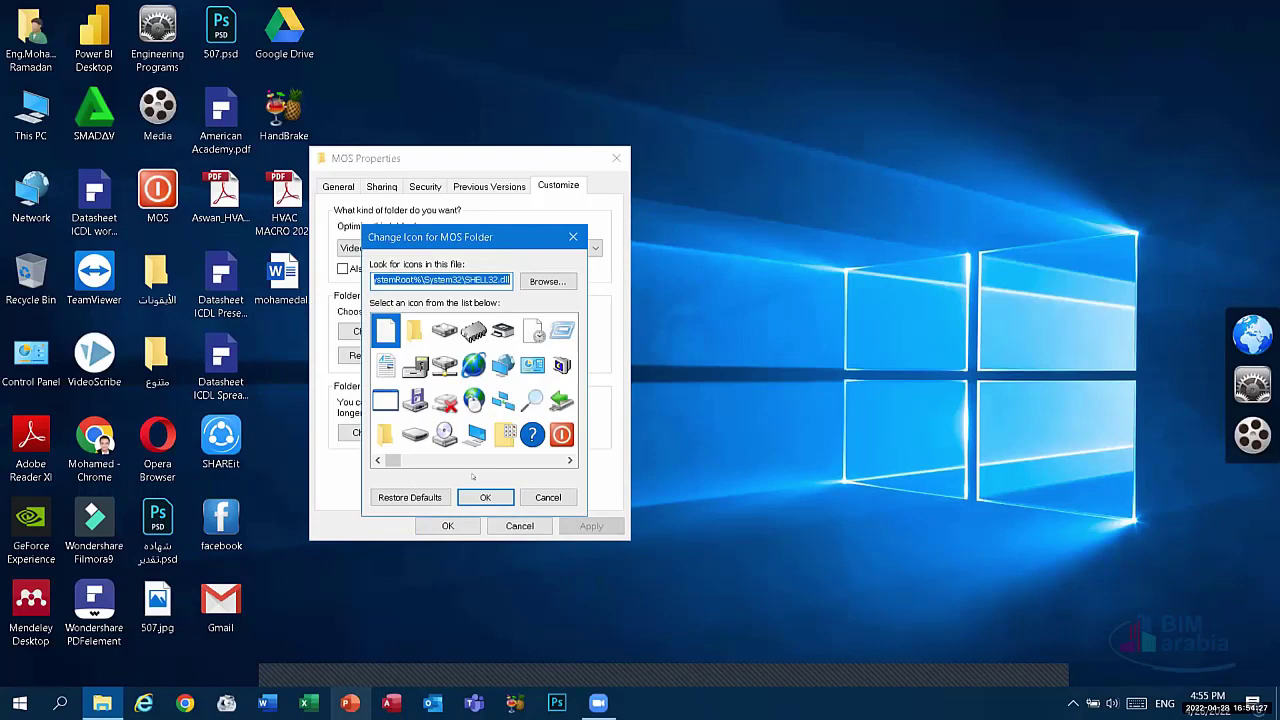
click(414, 500)
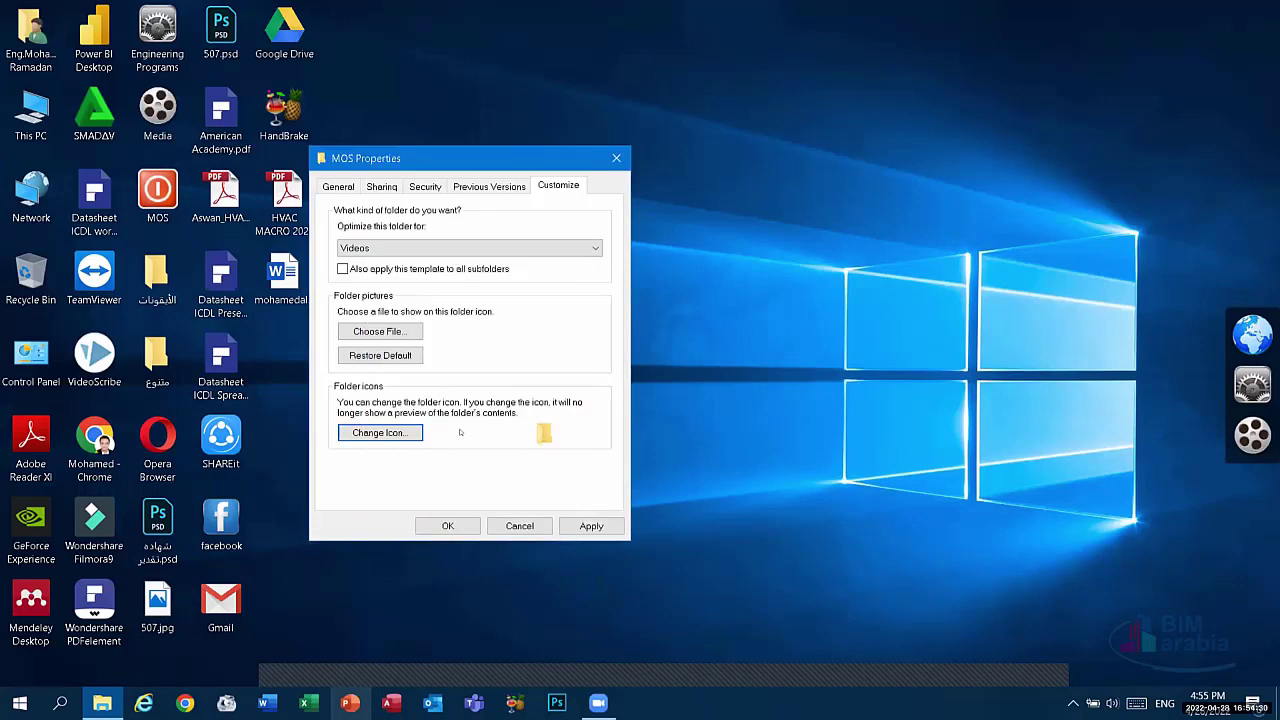
click(580, 526)
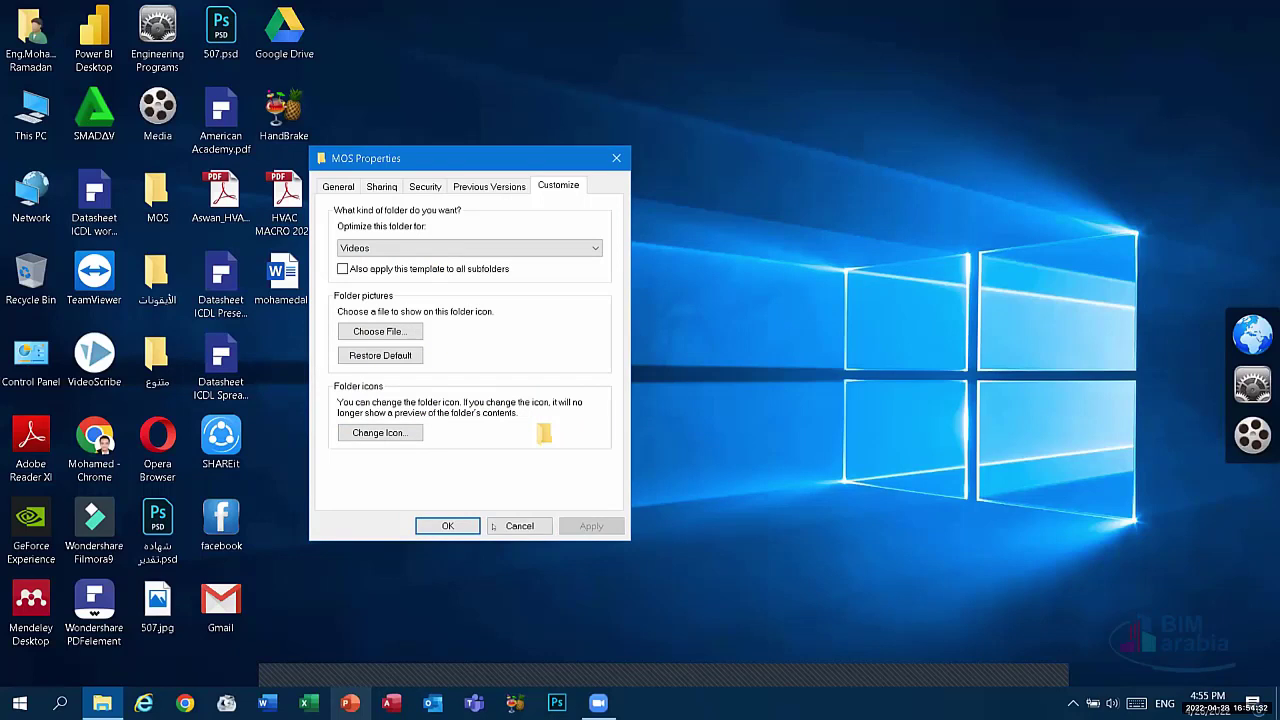
click(519, 526)
right_click(473, 256)
click(530, 302)
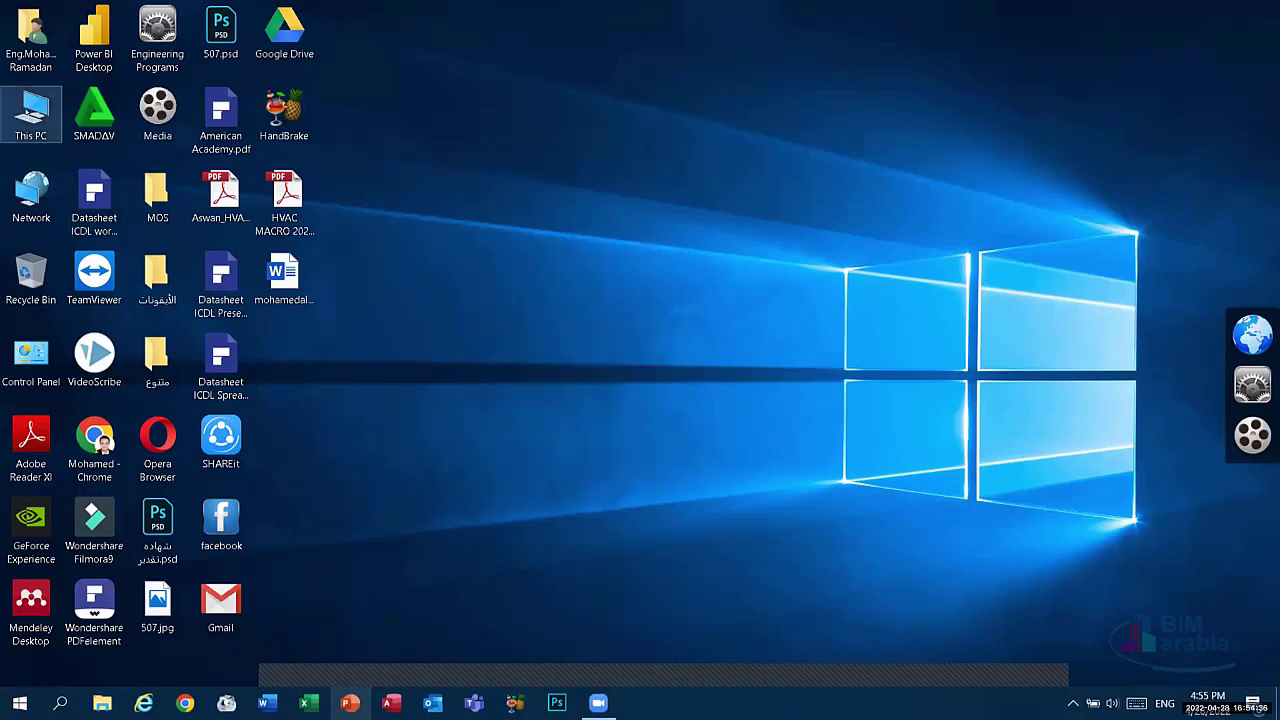
Step: Examine the Windows edition and system information in This PC's properties, close the window and refresh the desktop
right_click(30, 112)
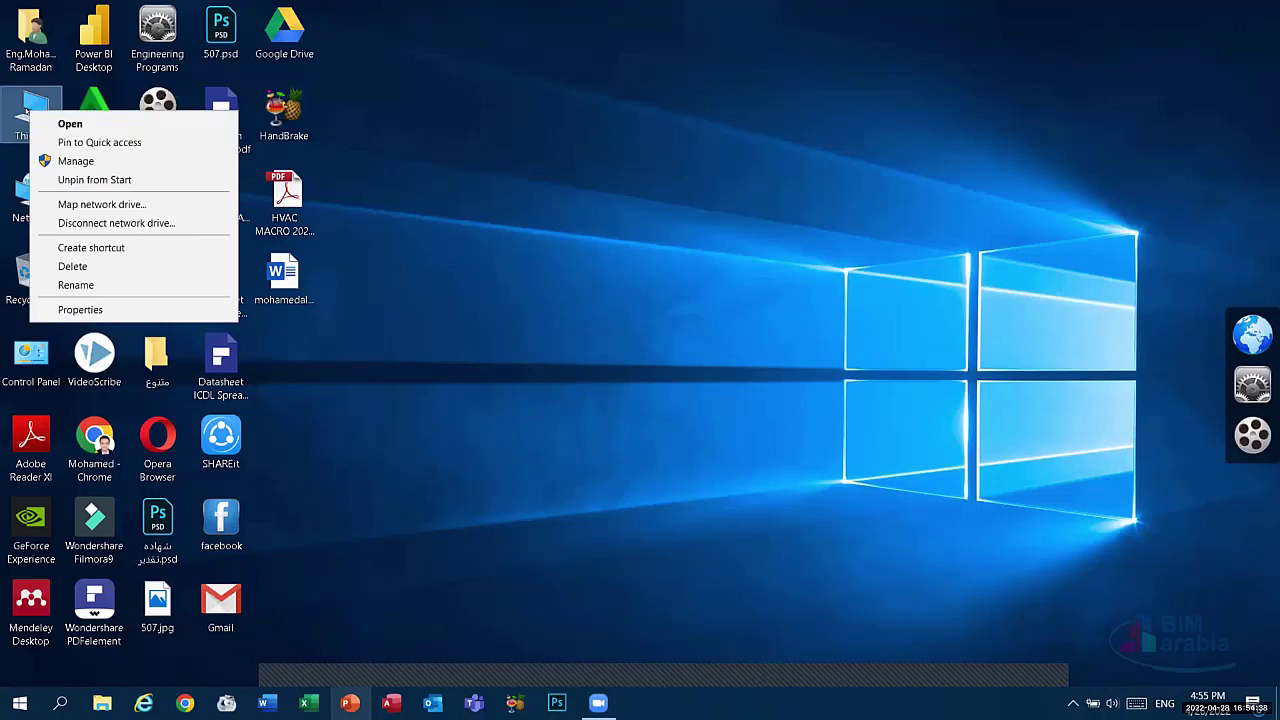
click(80, 310)
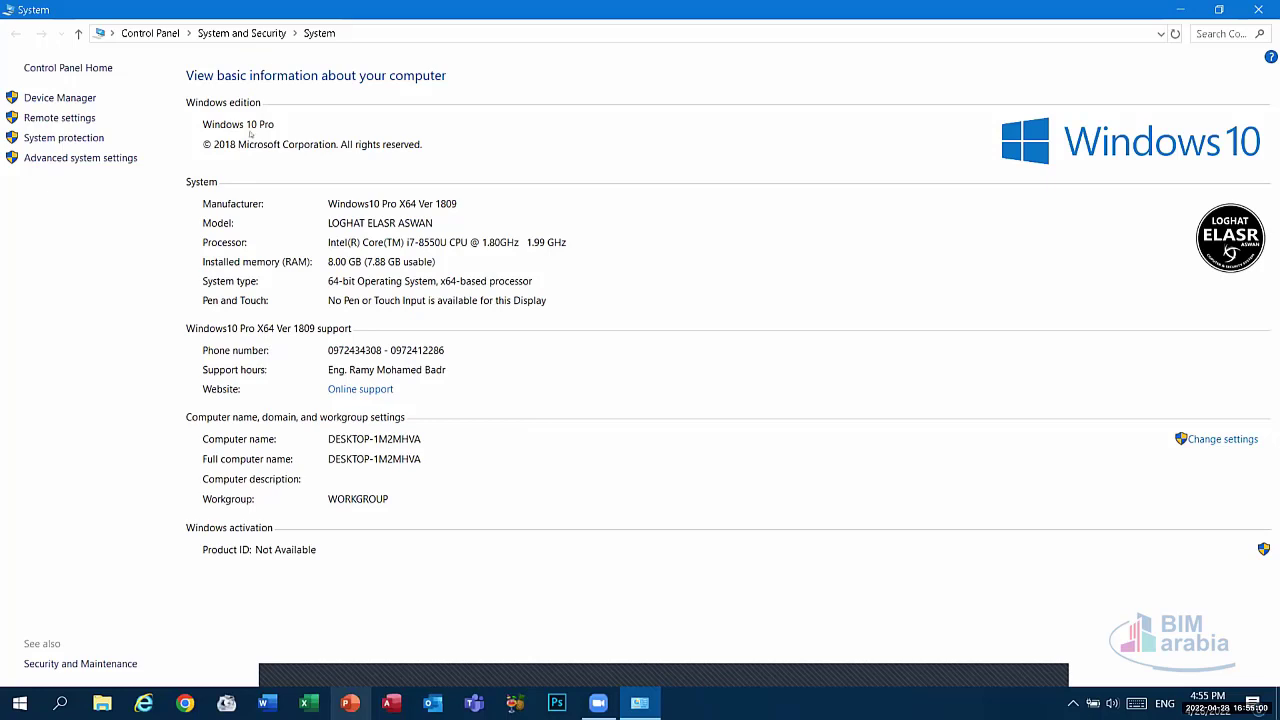
key(alt+F4)
right_click(645, 230)
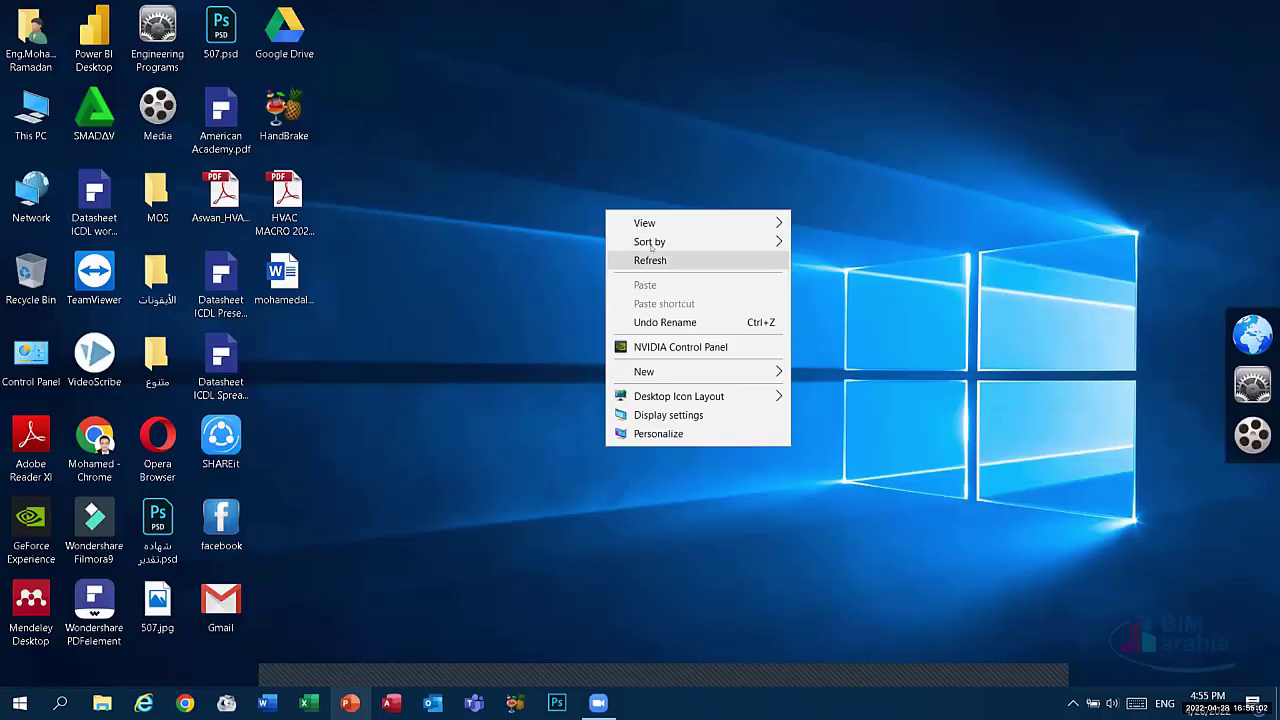
click(668, 259)
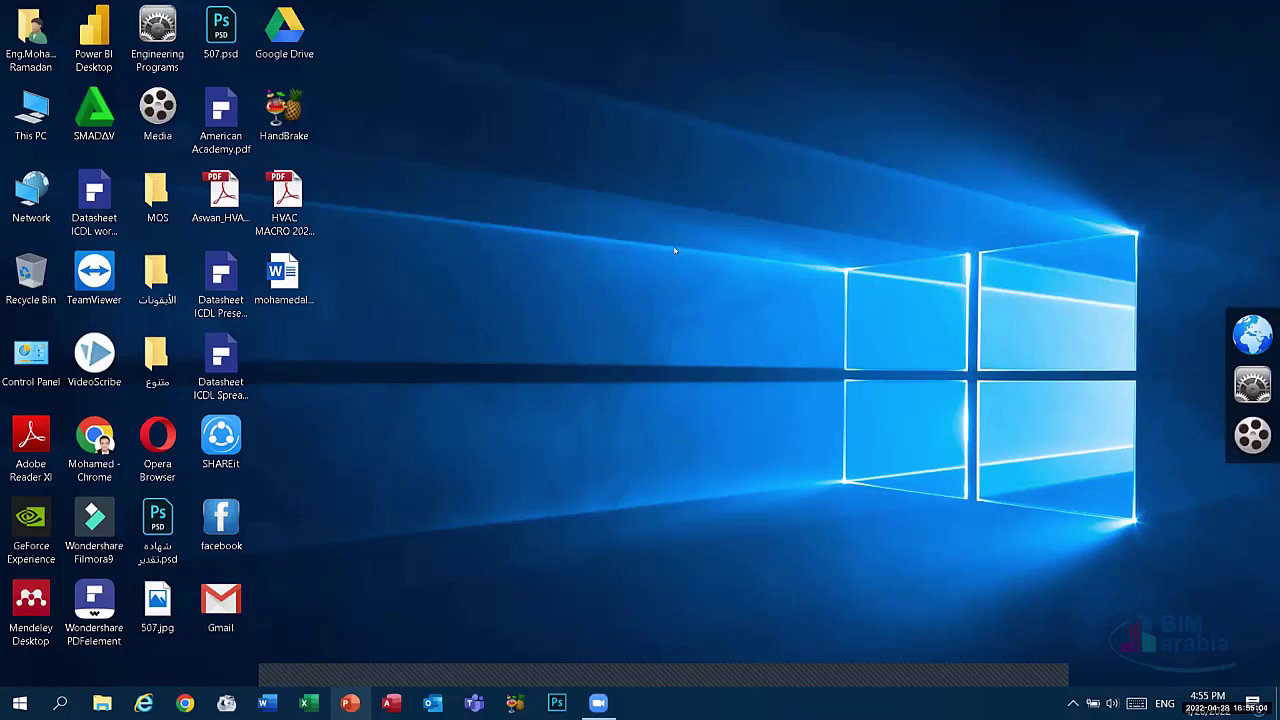
Step: Search Windows for "cal" and open the Calculator app
key(super+s)
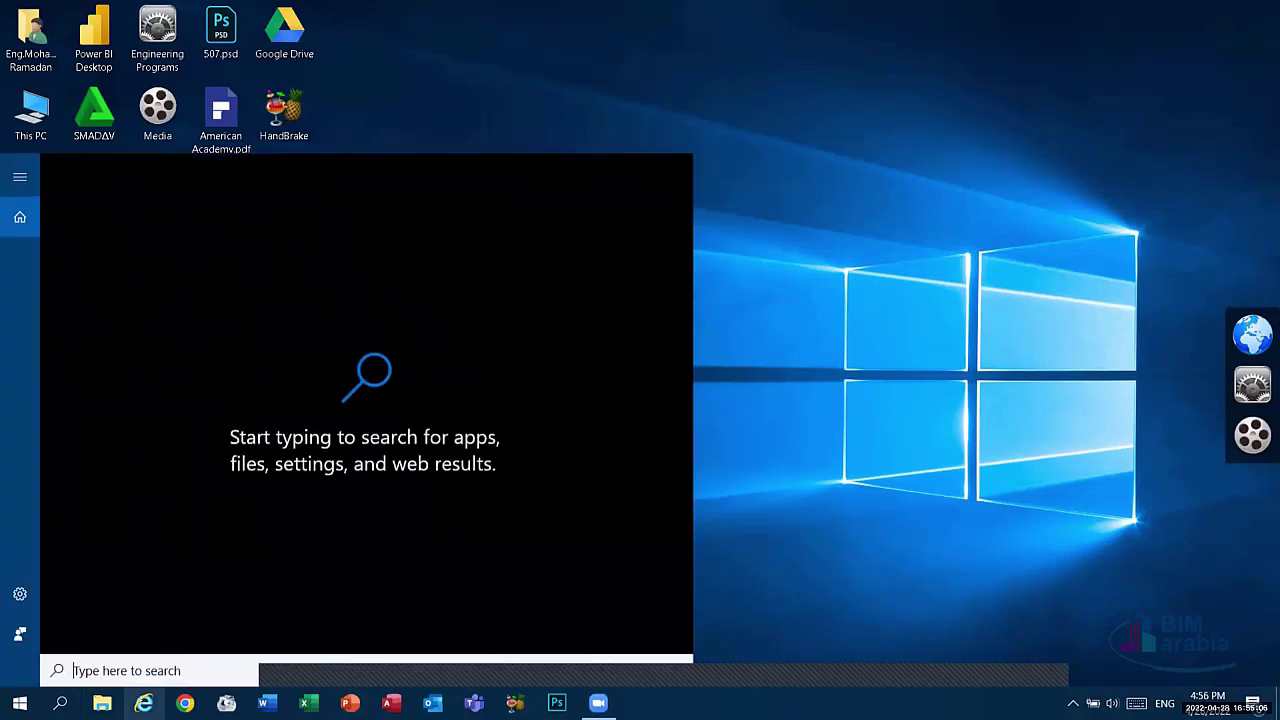
text(cal)
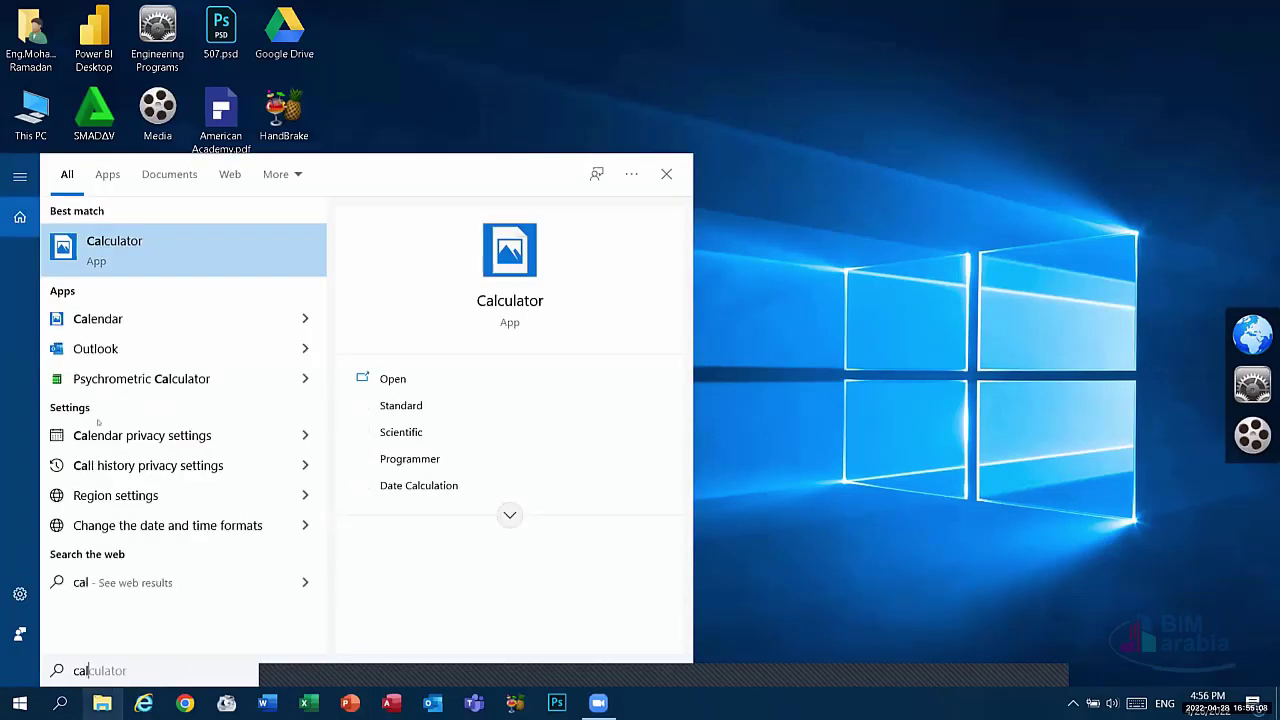
click(140, 260)
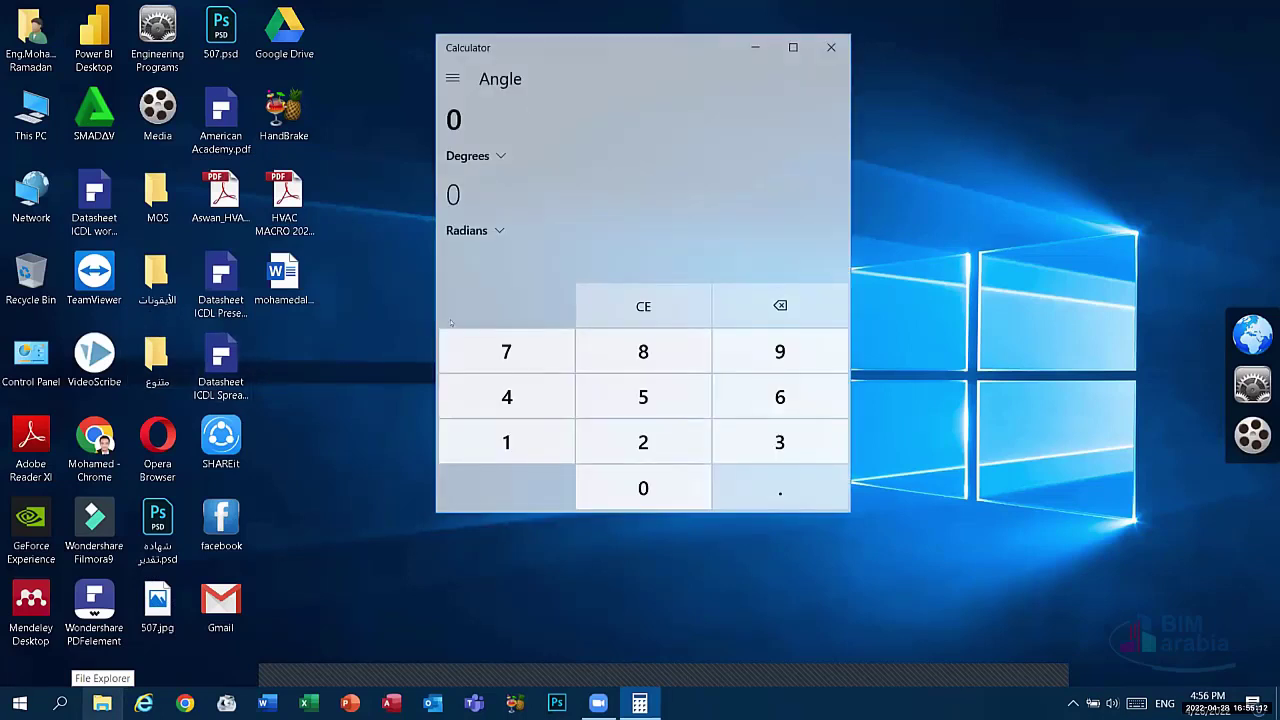
Step: Switch the calculator to Standard mode and close it
click(452, 78)
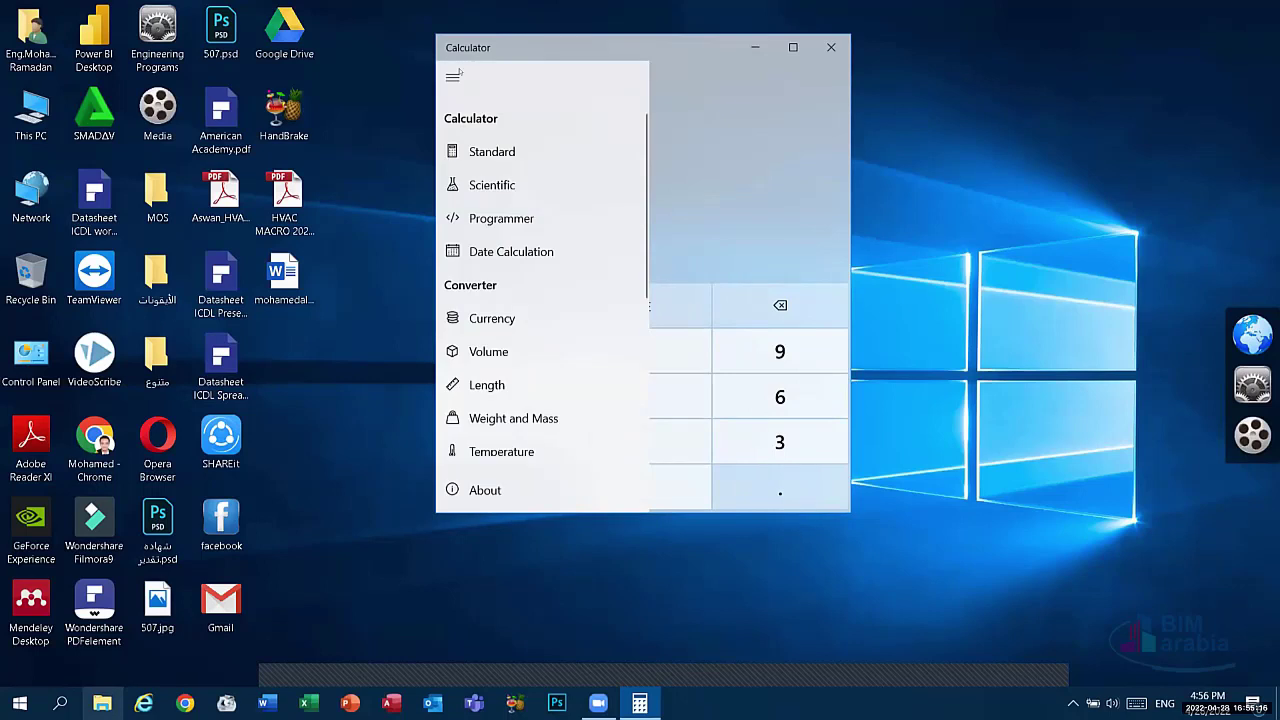
click(452, 78)
click(452, 78)
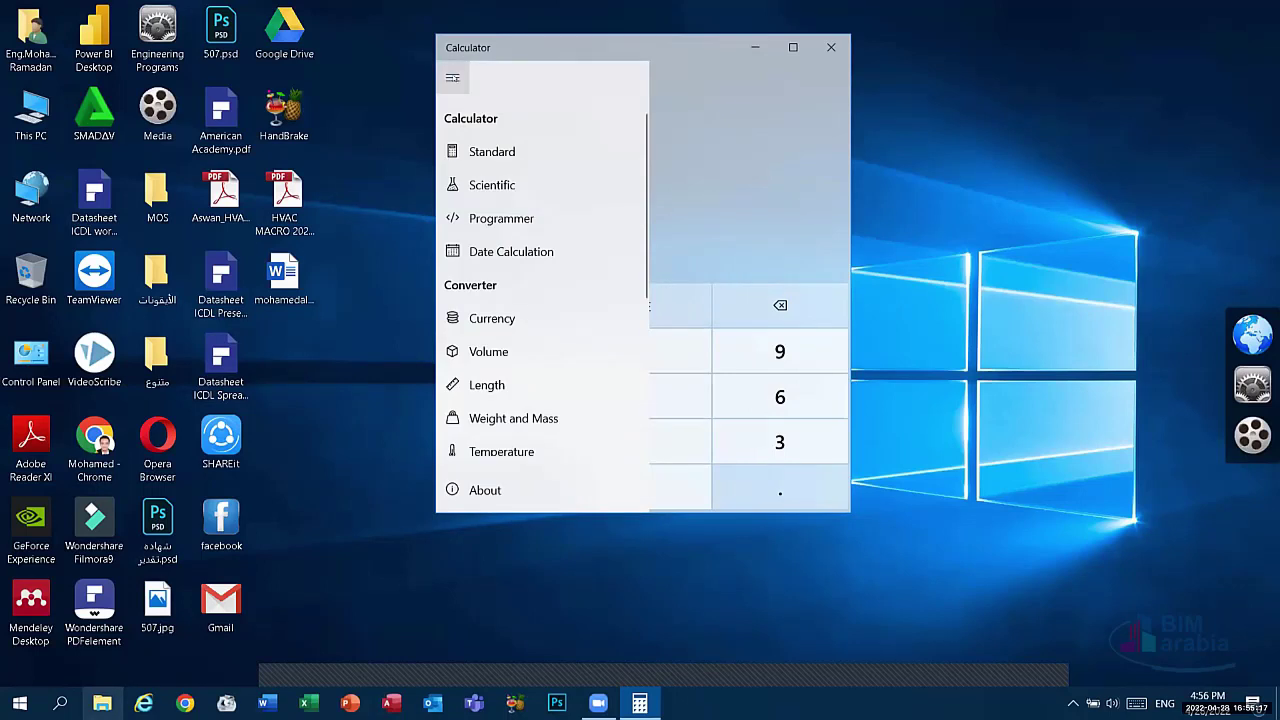
click(526, 152)
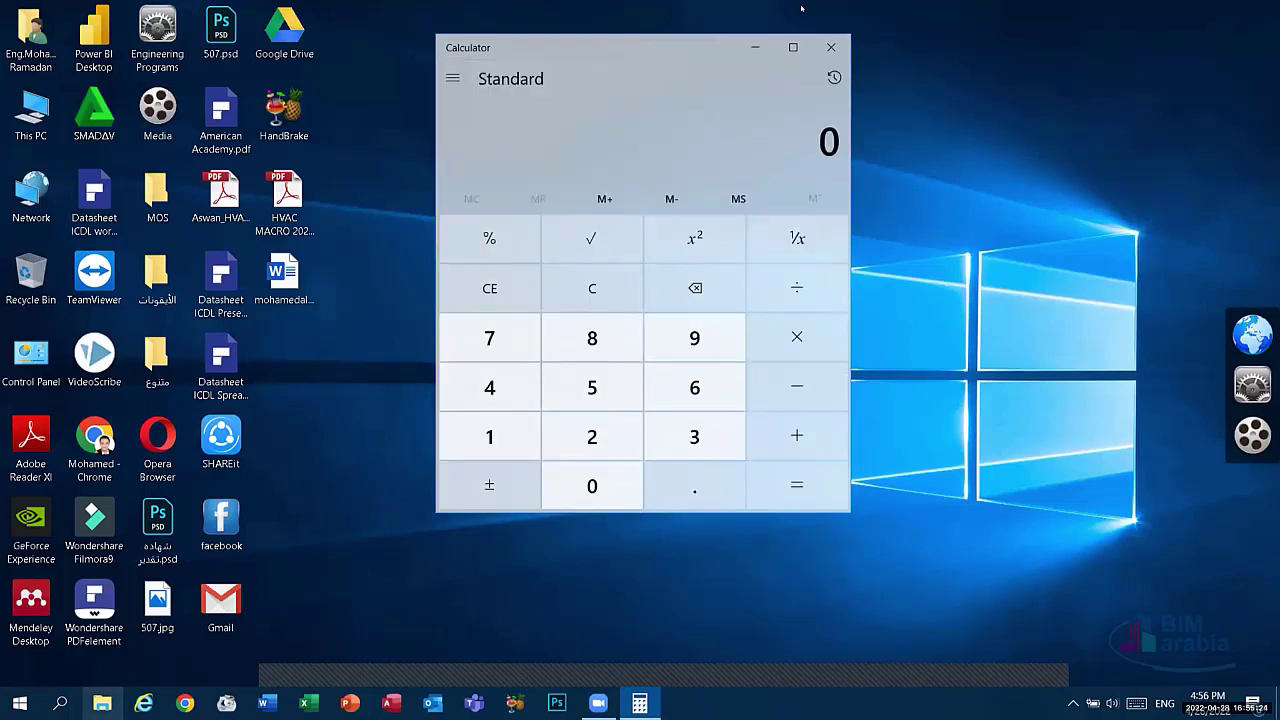
click(830, 47)
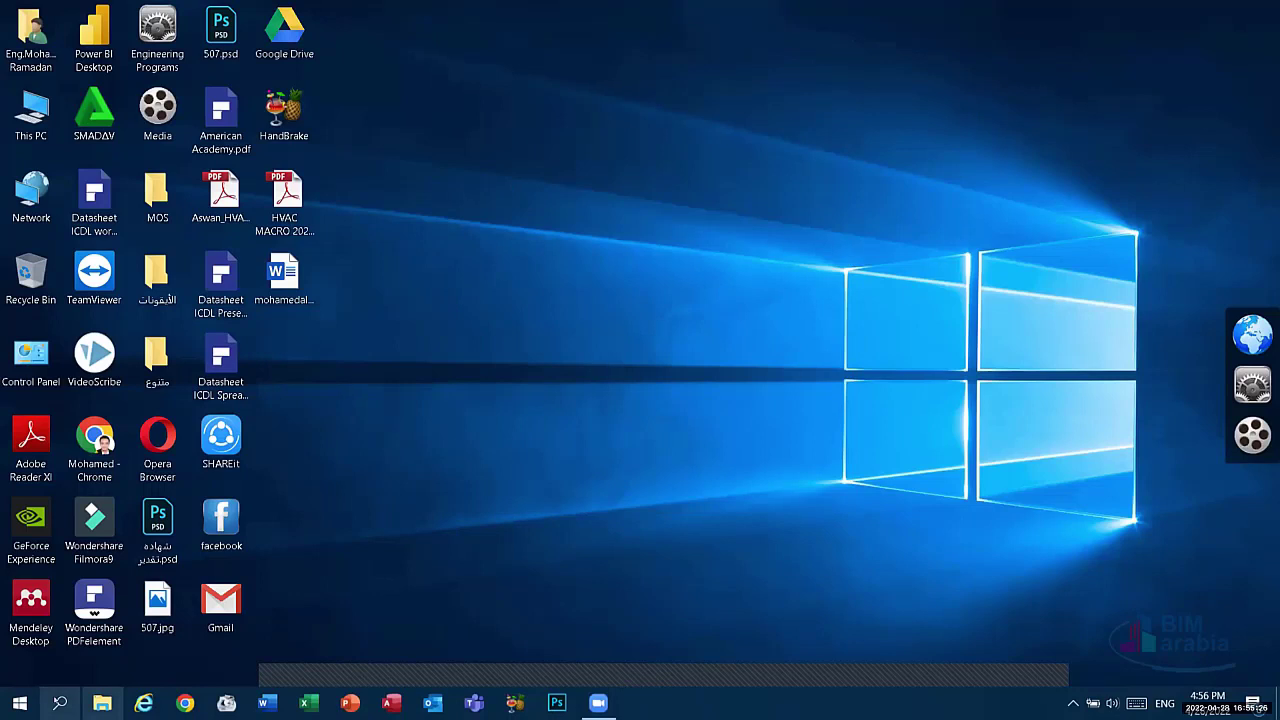
Step: Search Windows for "calendar" and open the Calendar app
click(60, 703)
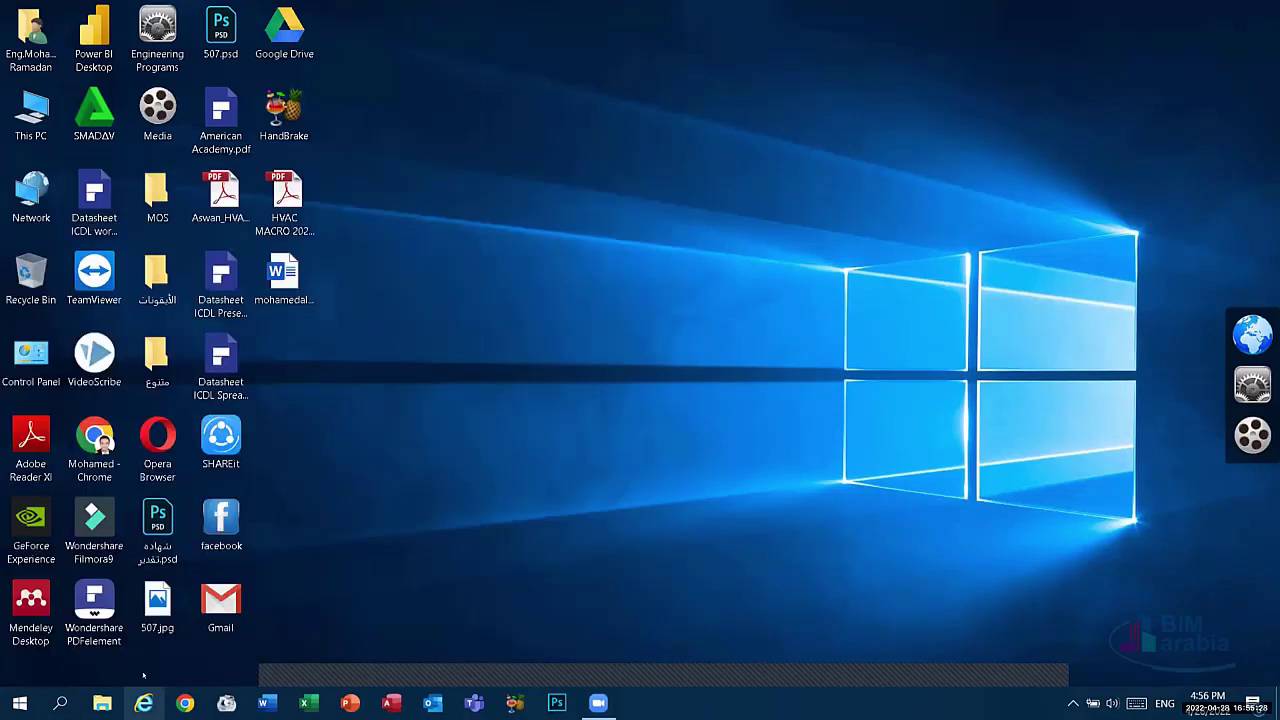
click(102, 703)
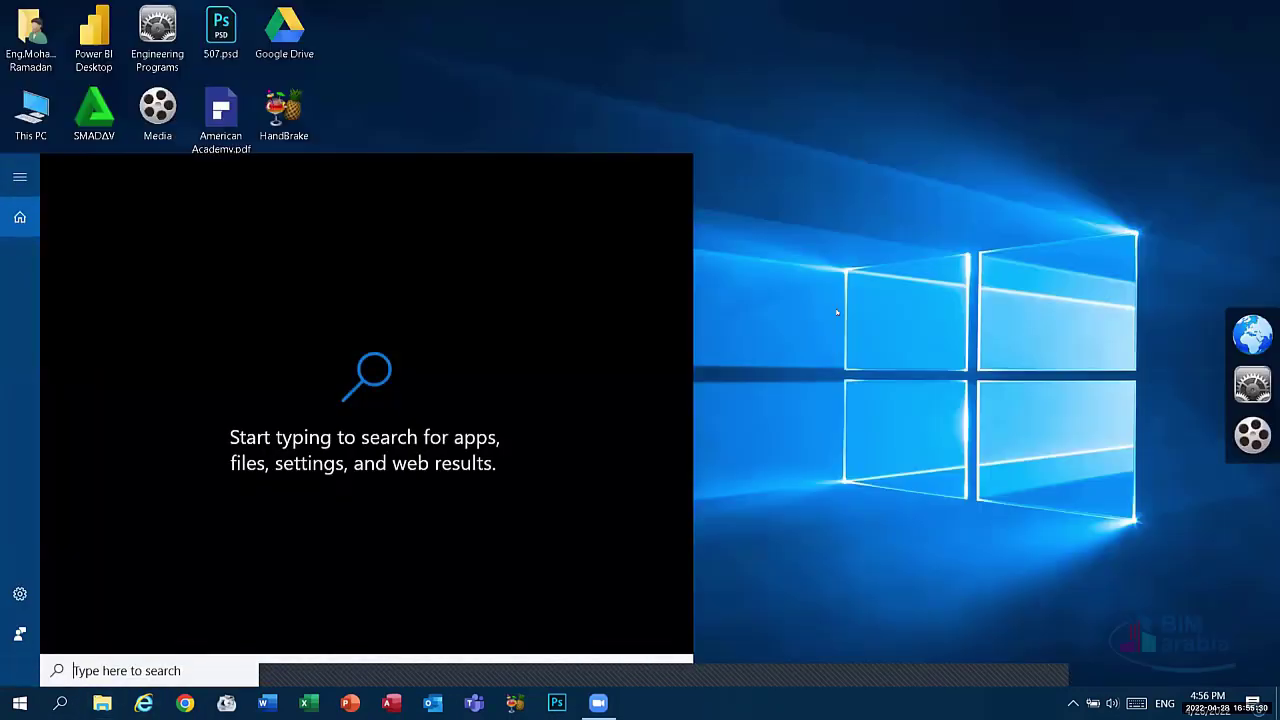
click(62, 700)
click(70, 691)
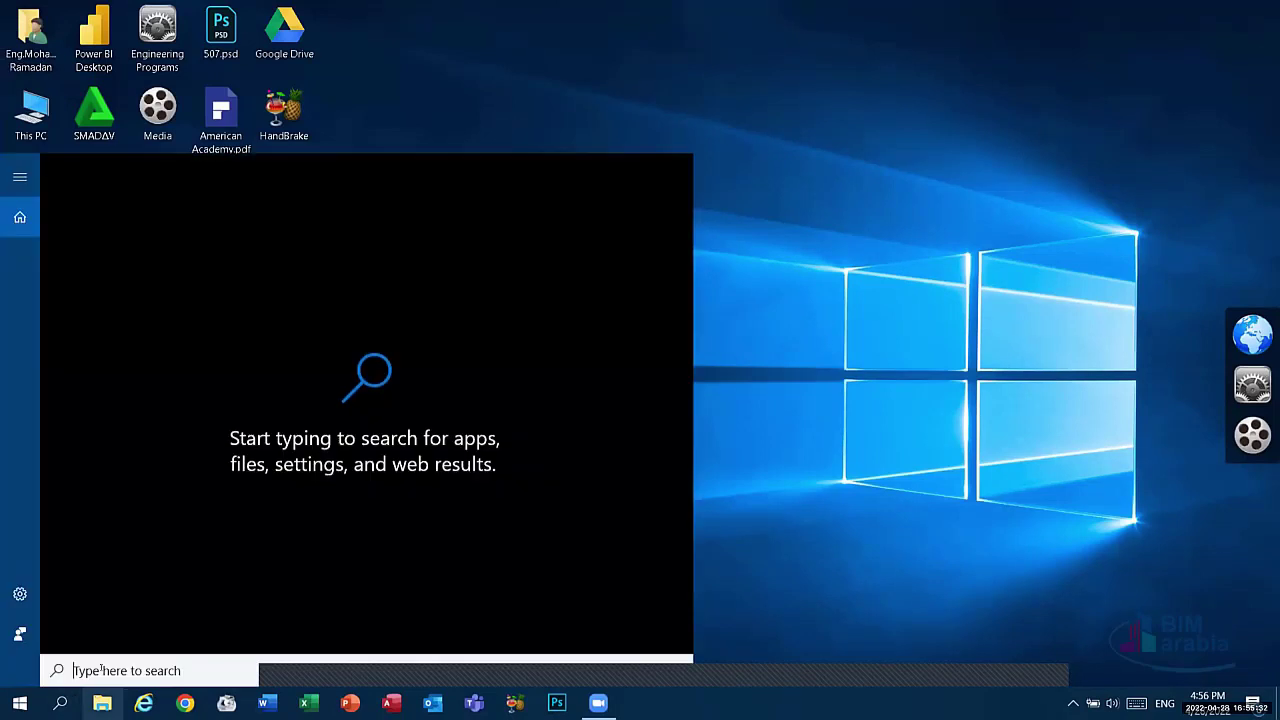
text(calendar)
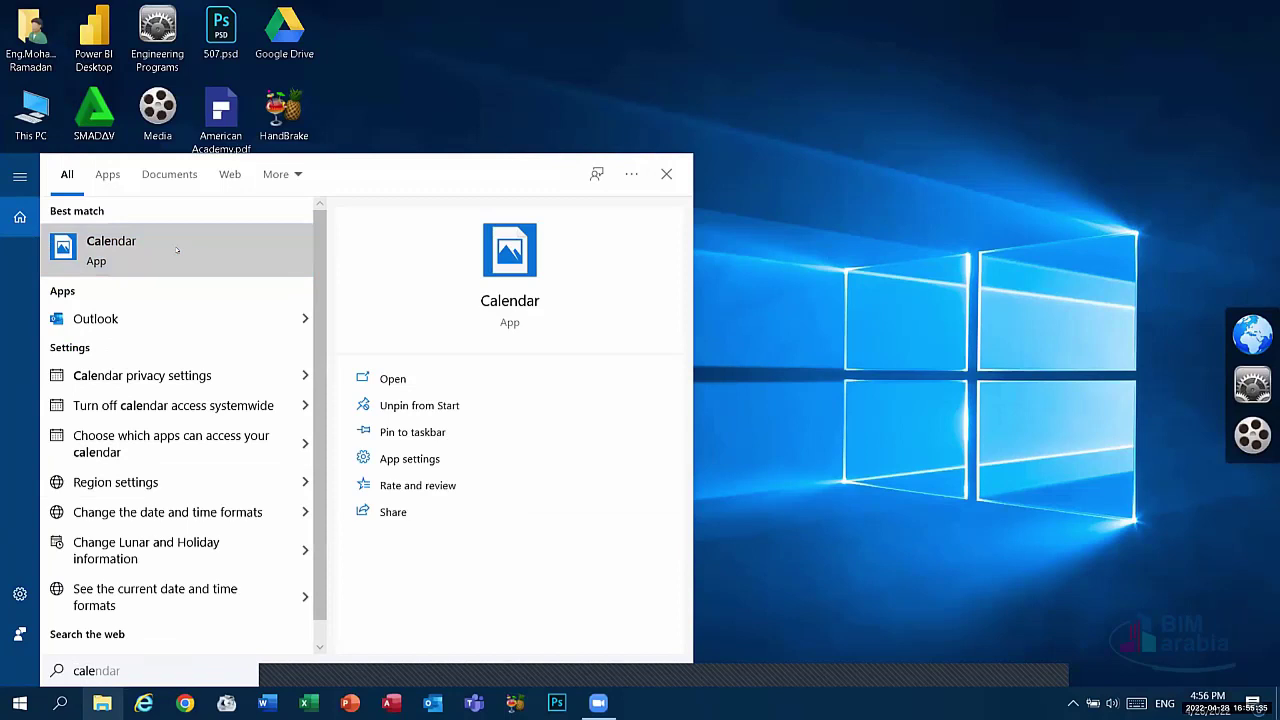
click(177, 250)
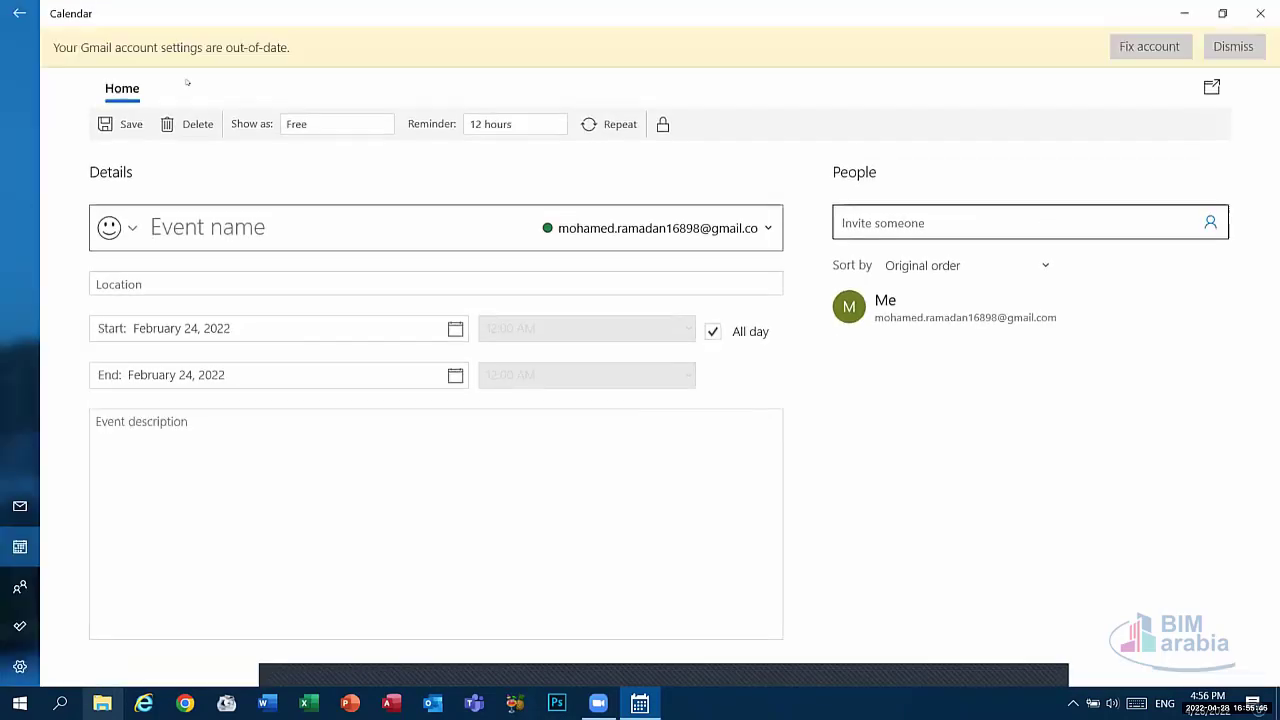
Step: Delete the unnamed all-day event on February 24, 2022 and close the Calendar app
click(216, 134)
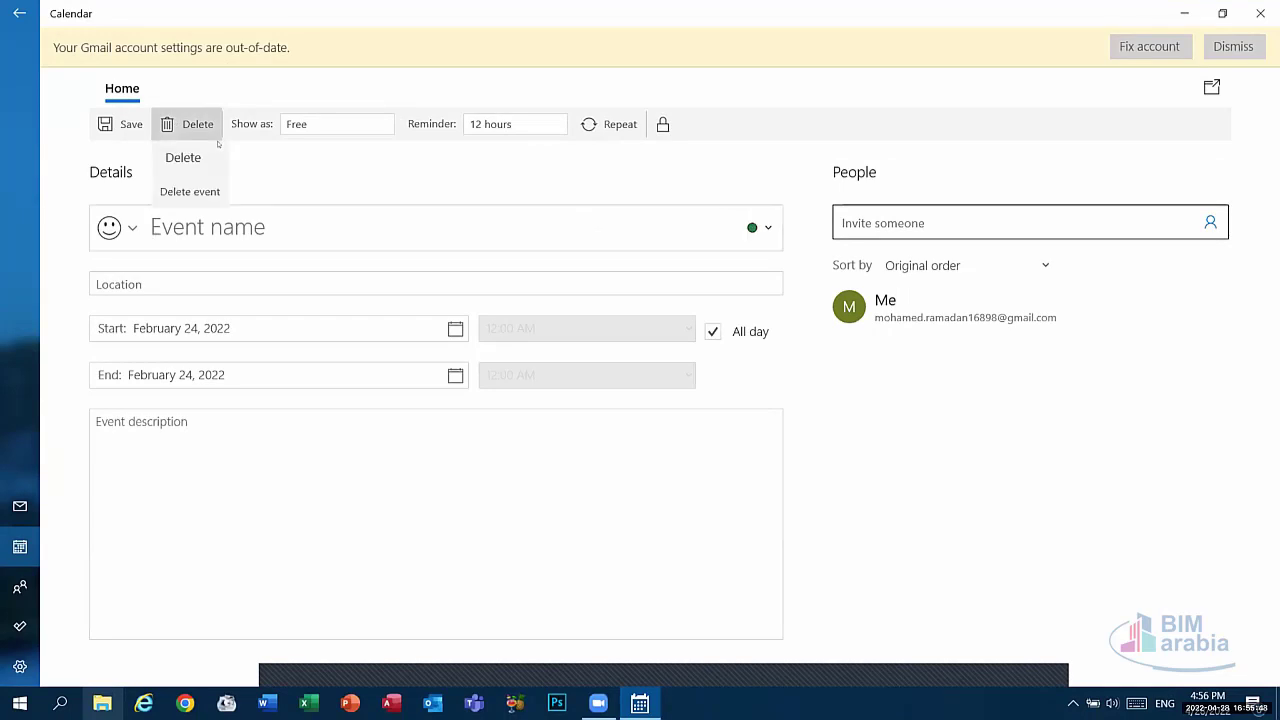
click(197, 190)
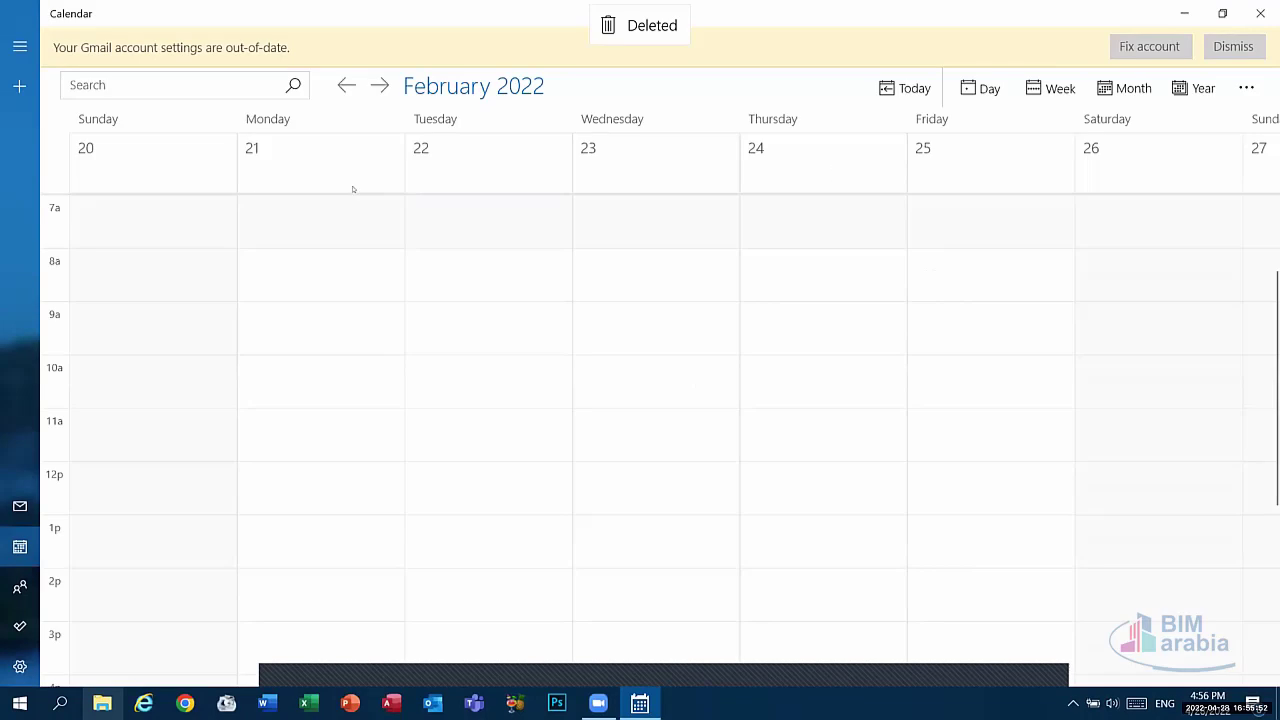
key(alt+F4)
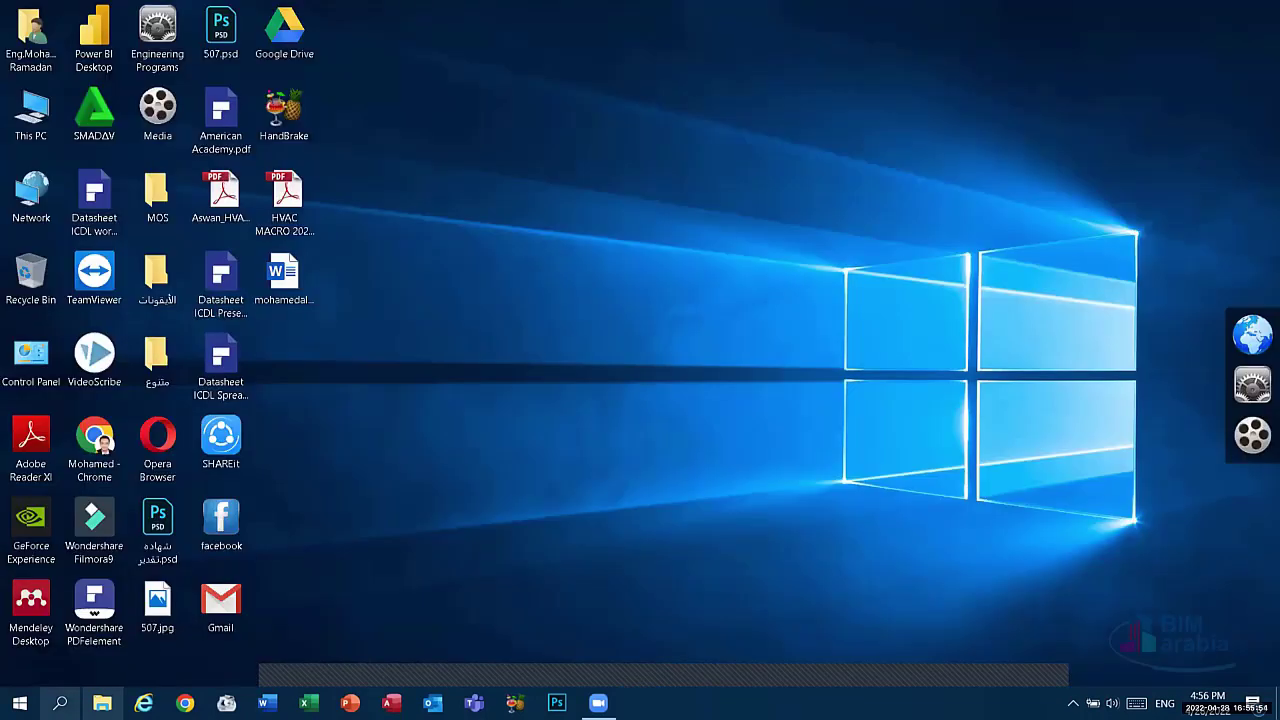
Step: Search Windows for "n", open the Notepad app and close it
click(60, 703)
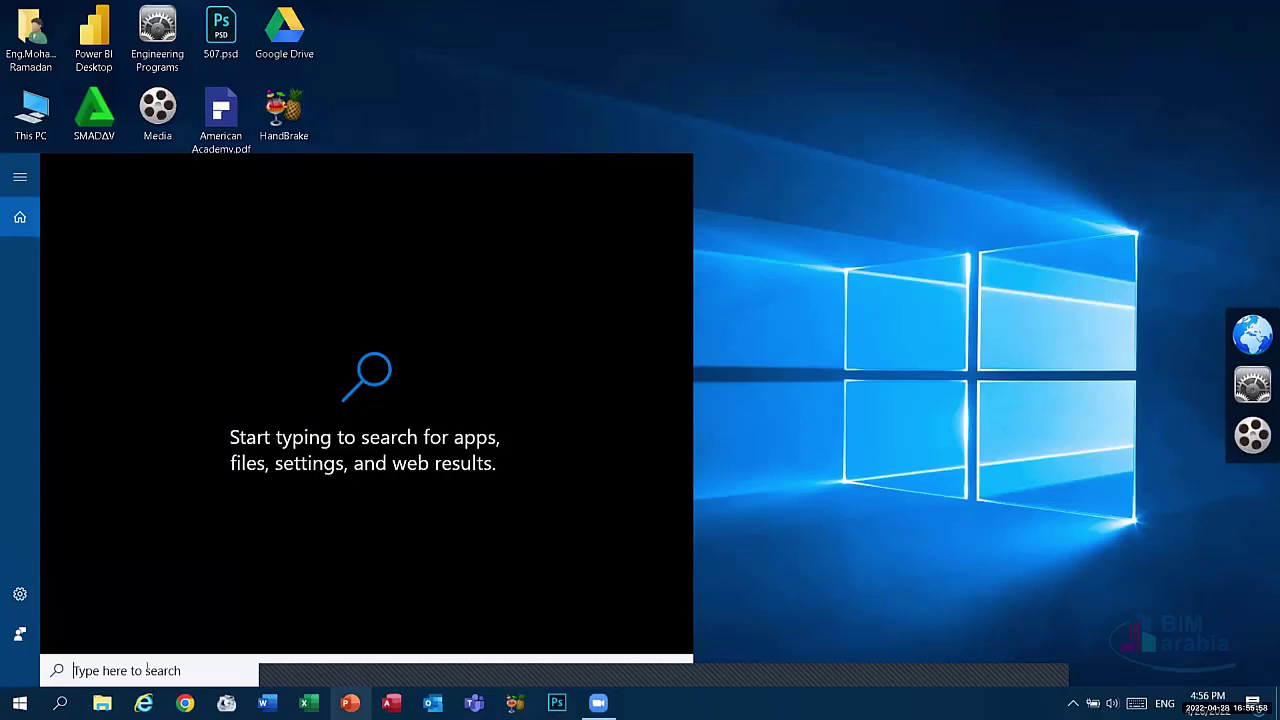
text(nn)
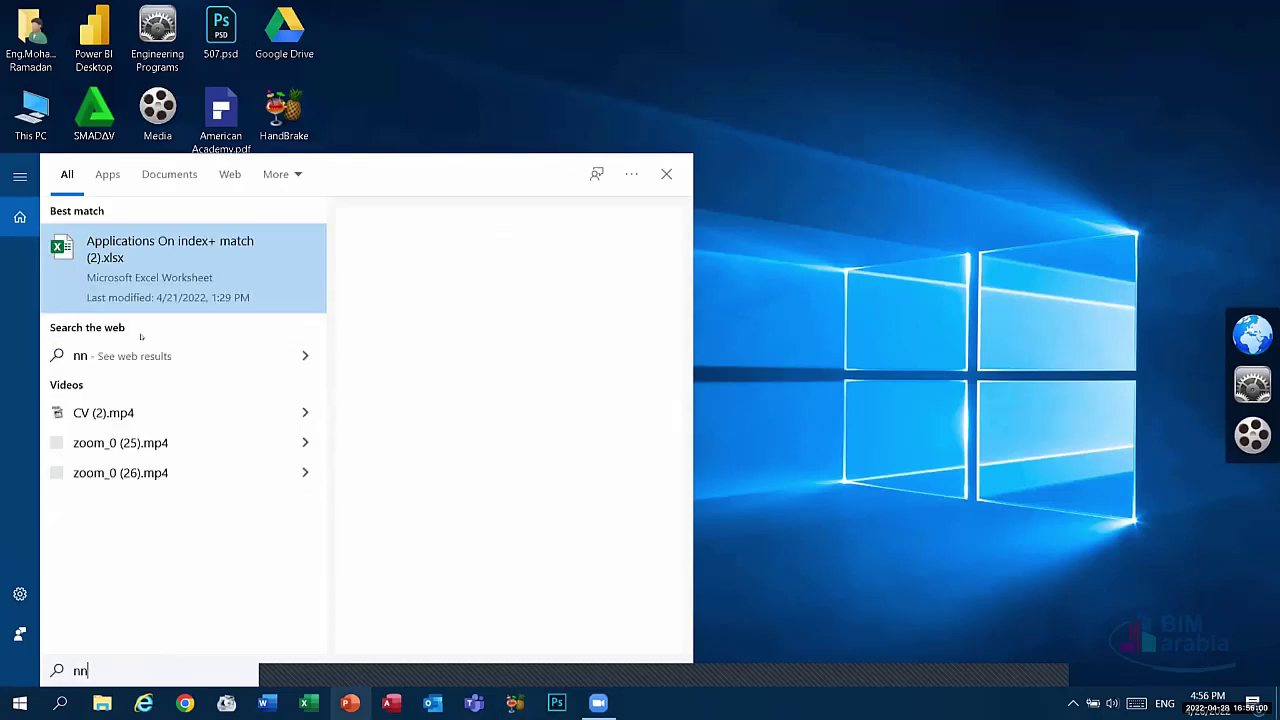
key(BackSpace)
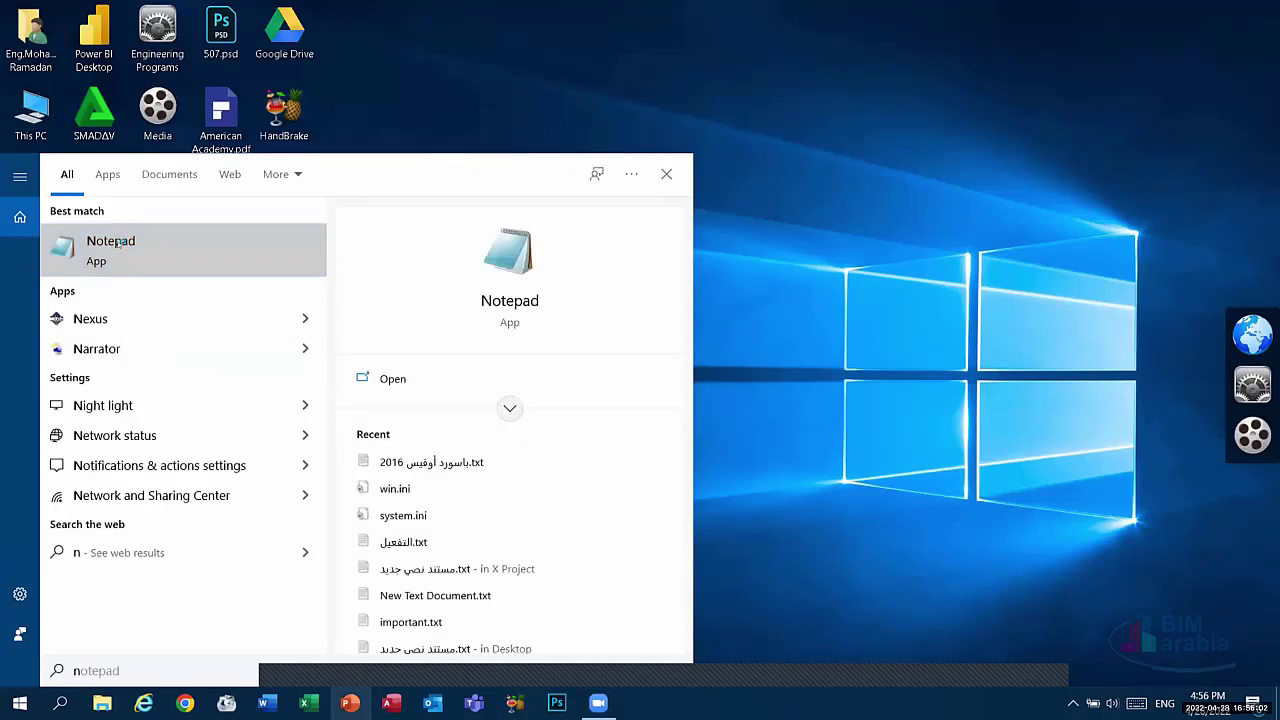
key(Return)
click(709, 91)
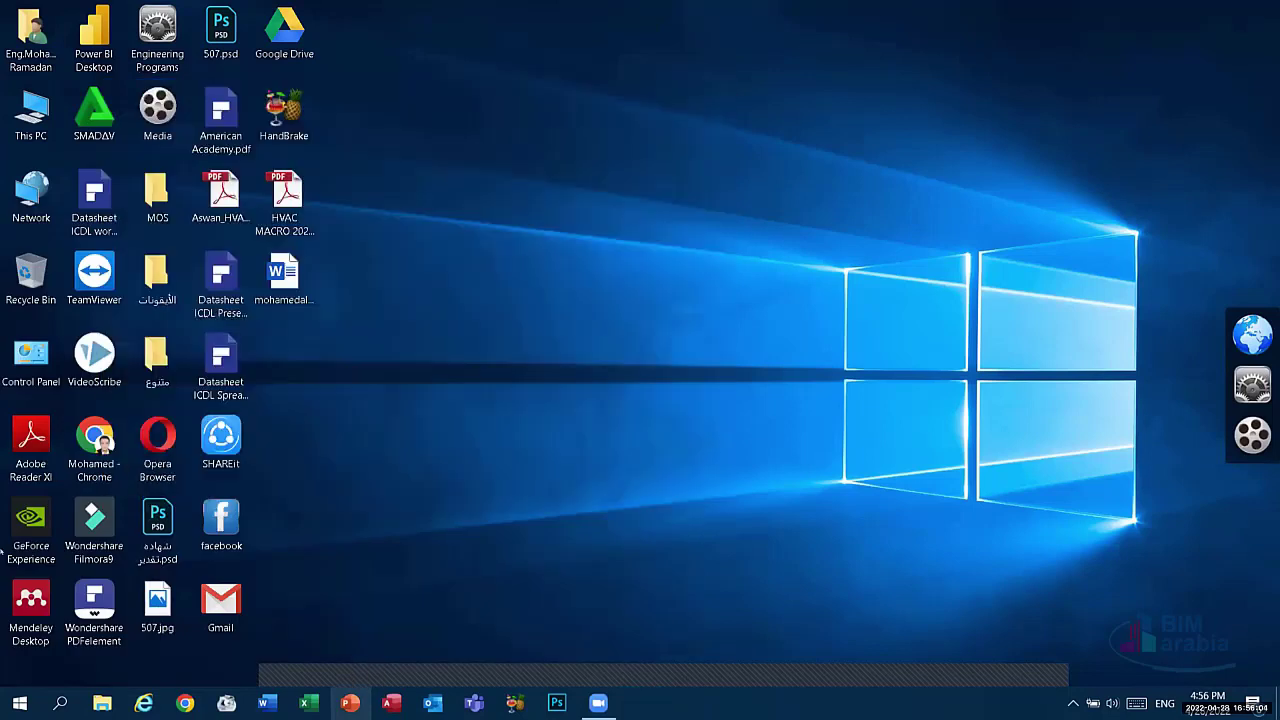
Step: Search Windows for "s", open the Sticky Notes app and move its window on the desktop
click(60, 703)
text(s)
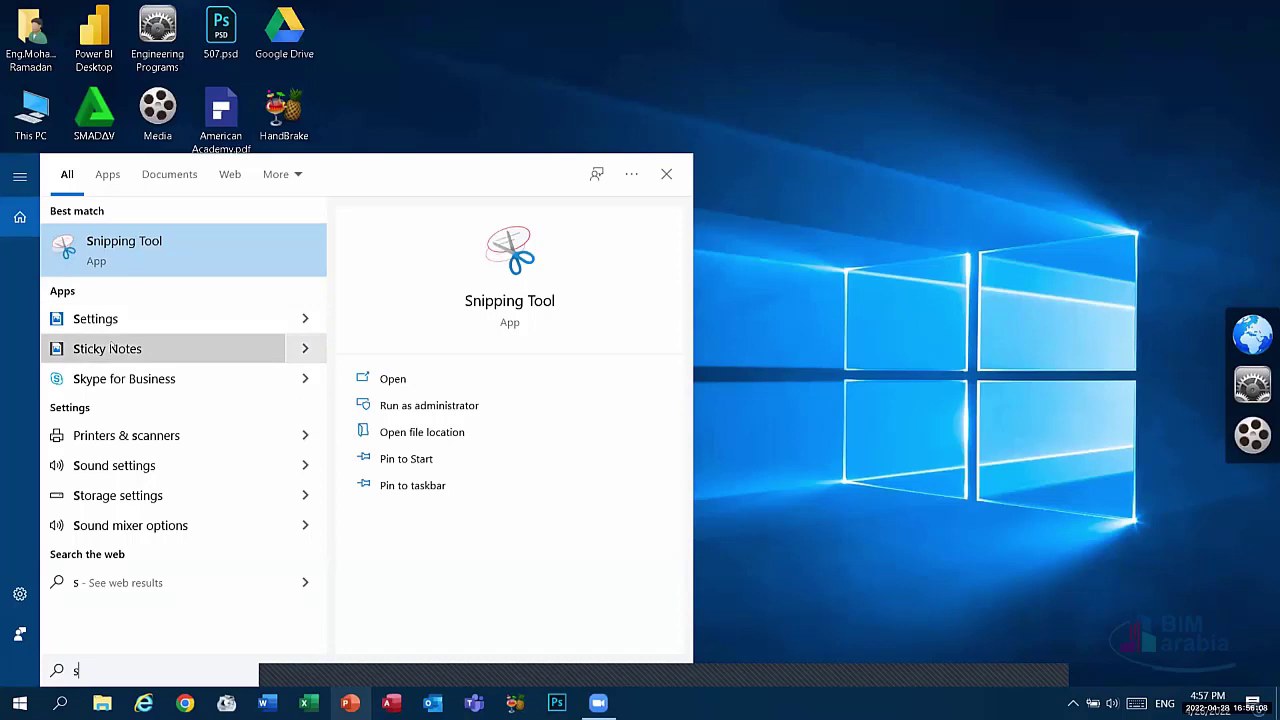
click(105, 348)
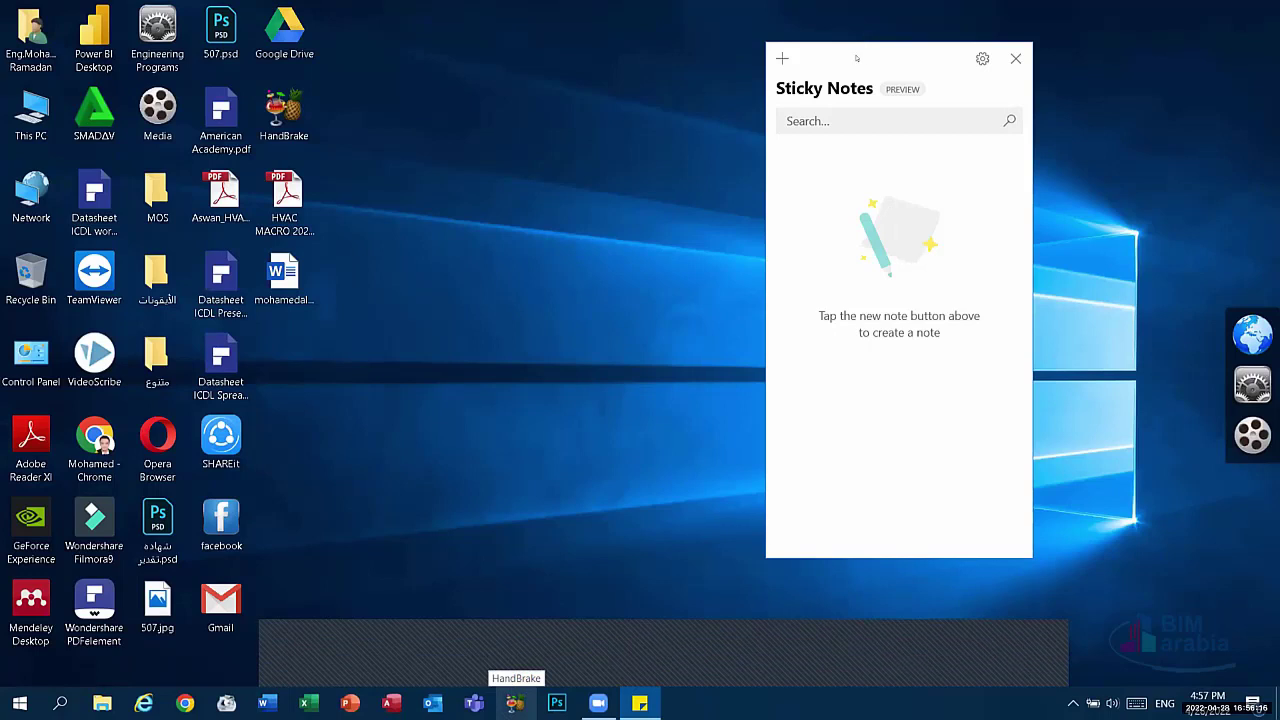
drag(856, 58, 723, 25)
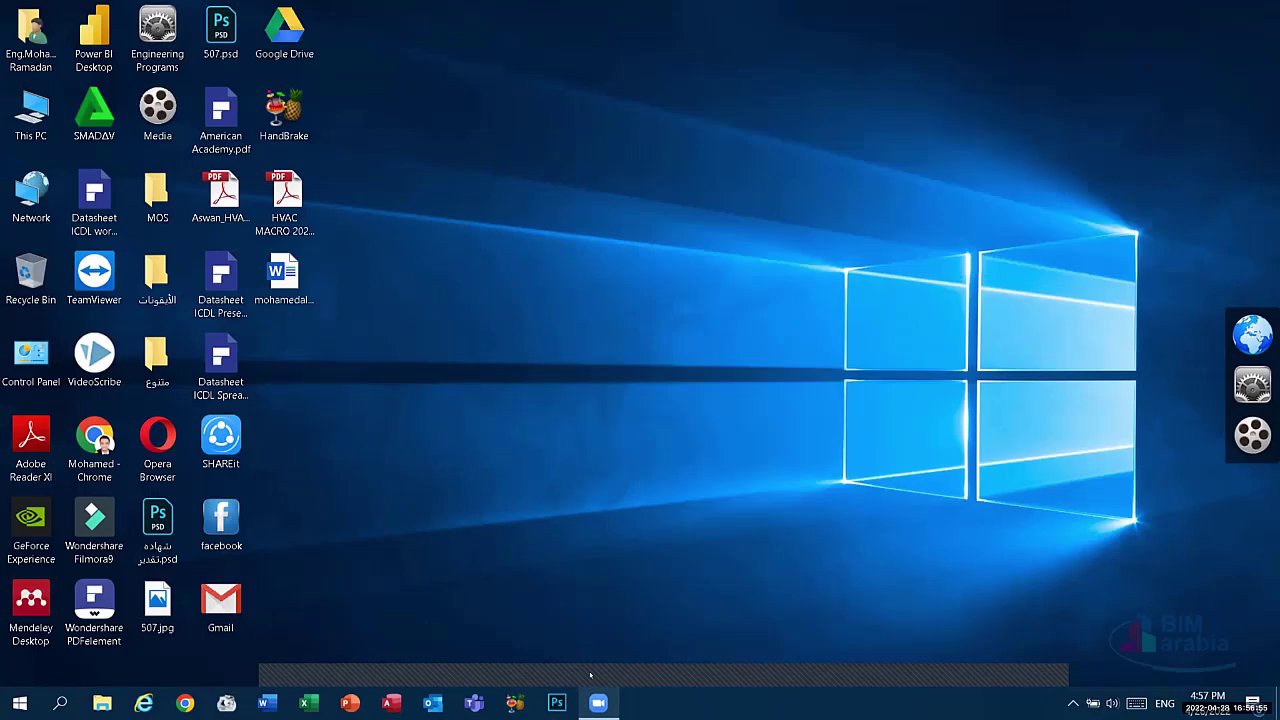
Step: Search Windows for "s" and open the Snipping Tool
key(super+s)
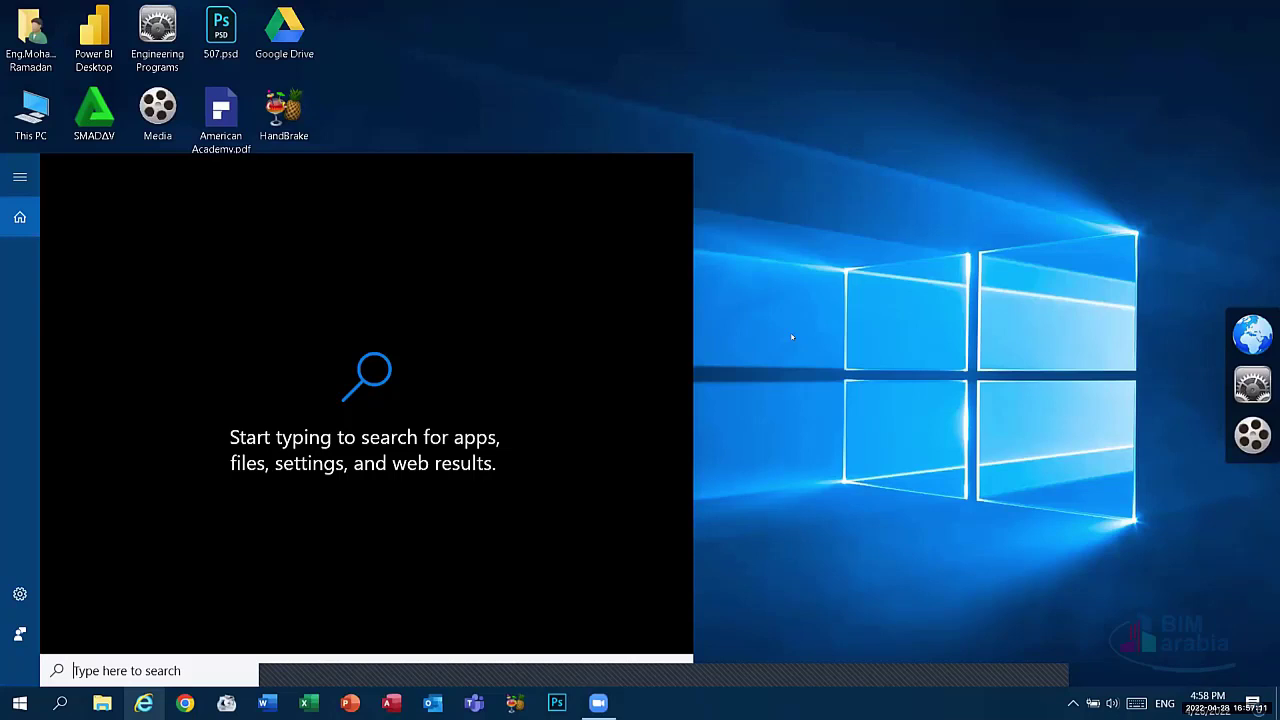
click(741, 348)
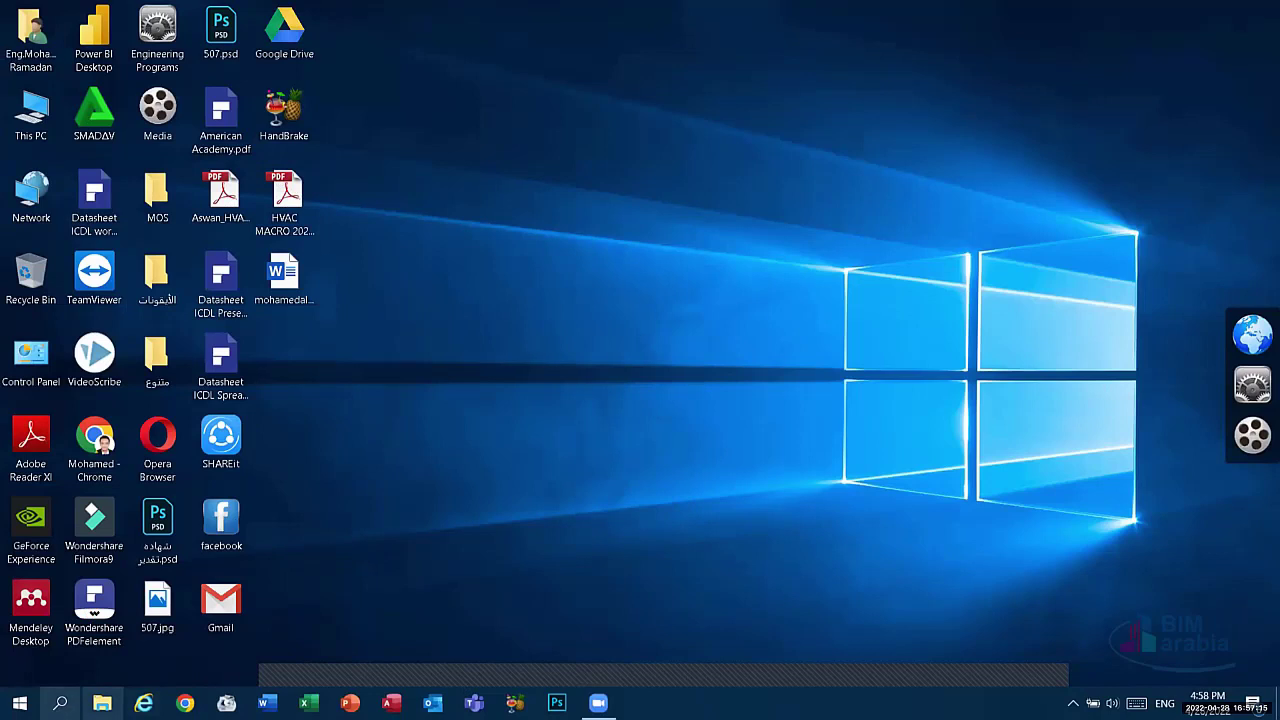
click(60, 703)
text(s)
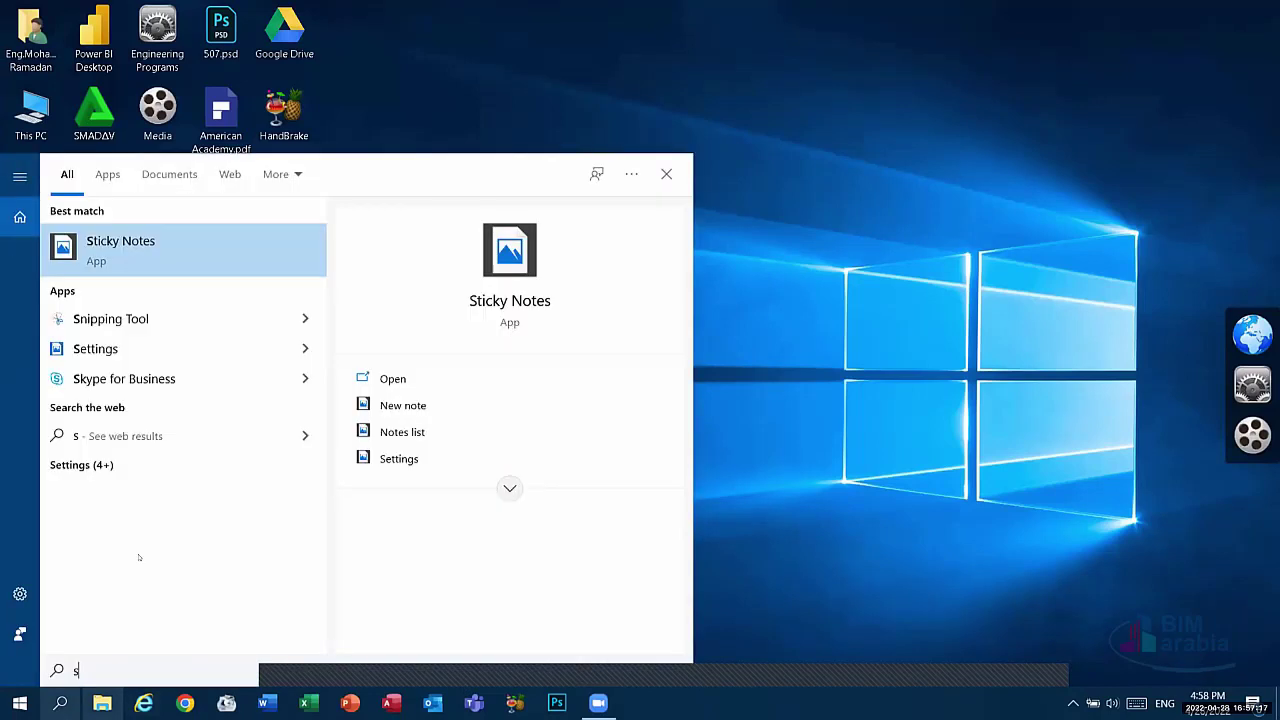
click(953, 197)
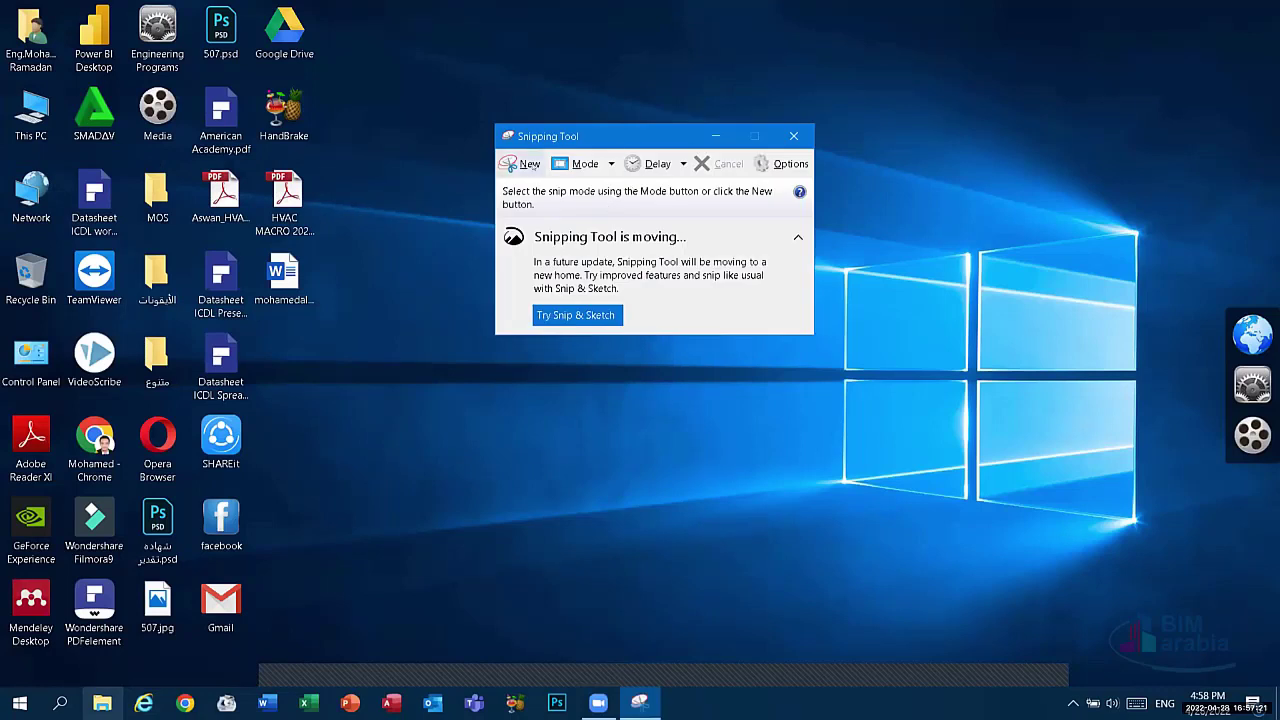
Step: Capture the desktop as a window snip and close the Snipping Tool
click(515, 165)
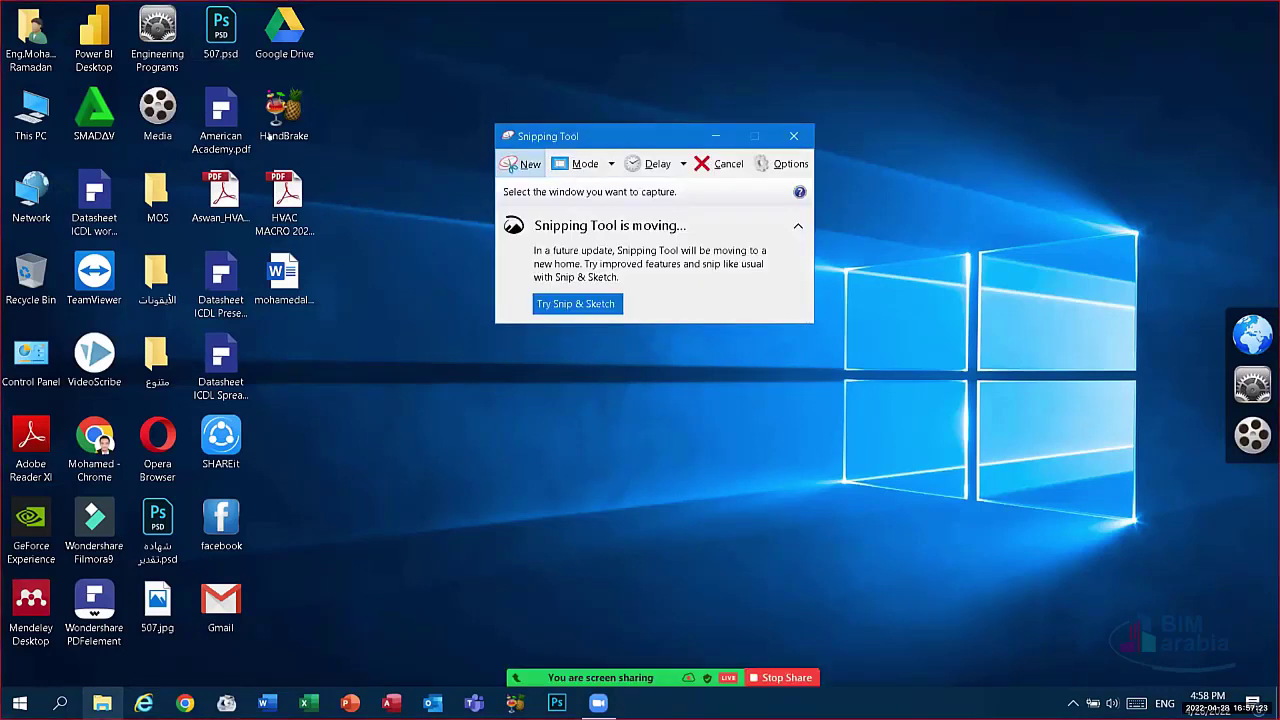
click(268, 137)
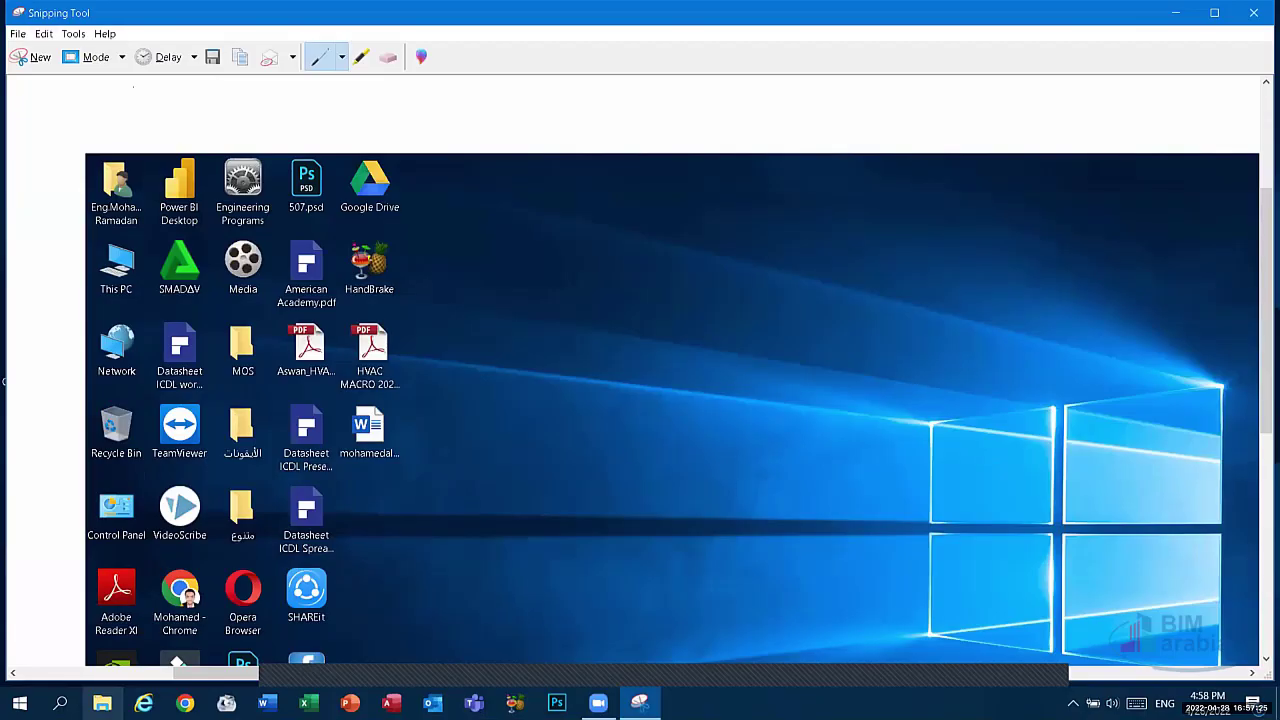
click(96, 57)
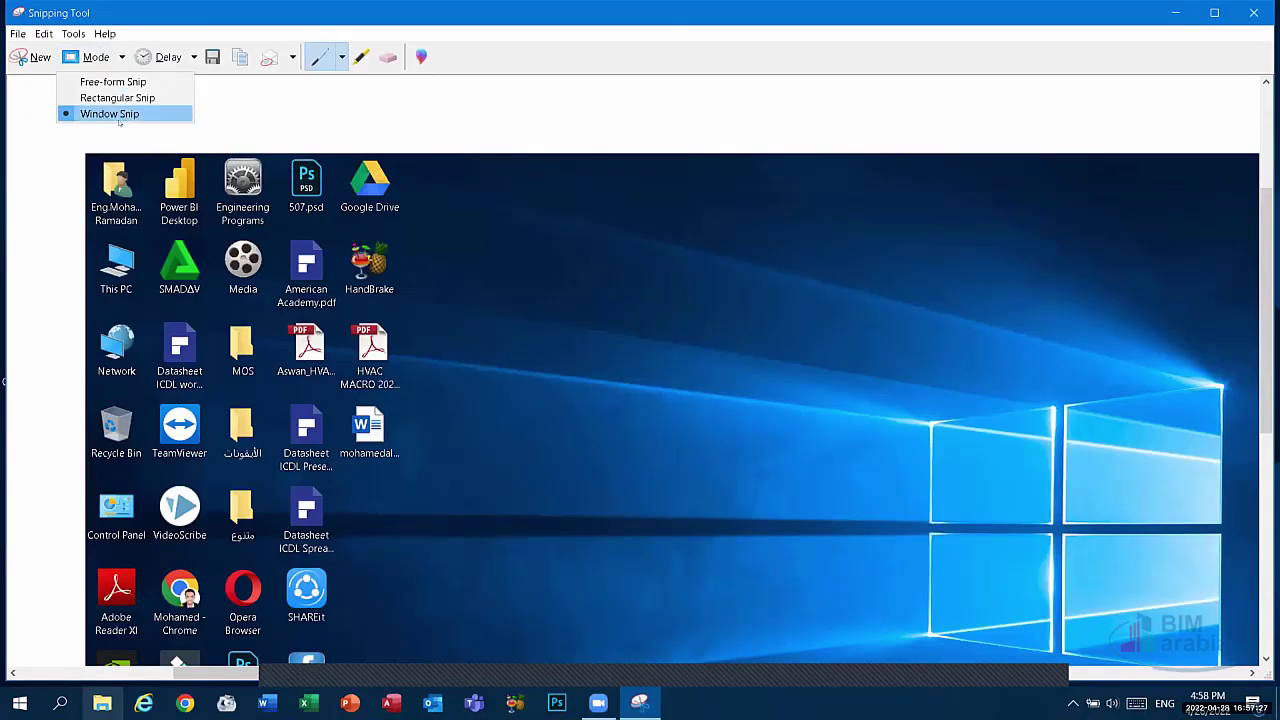
click(1253, 12)
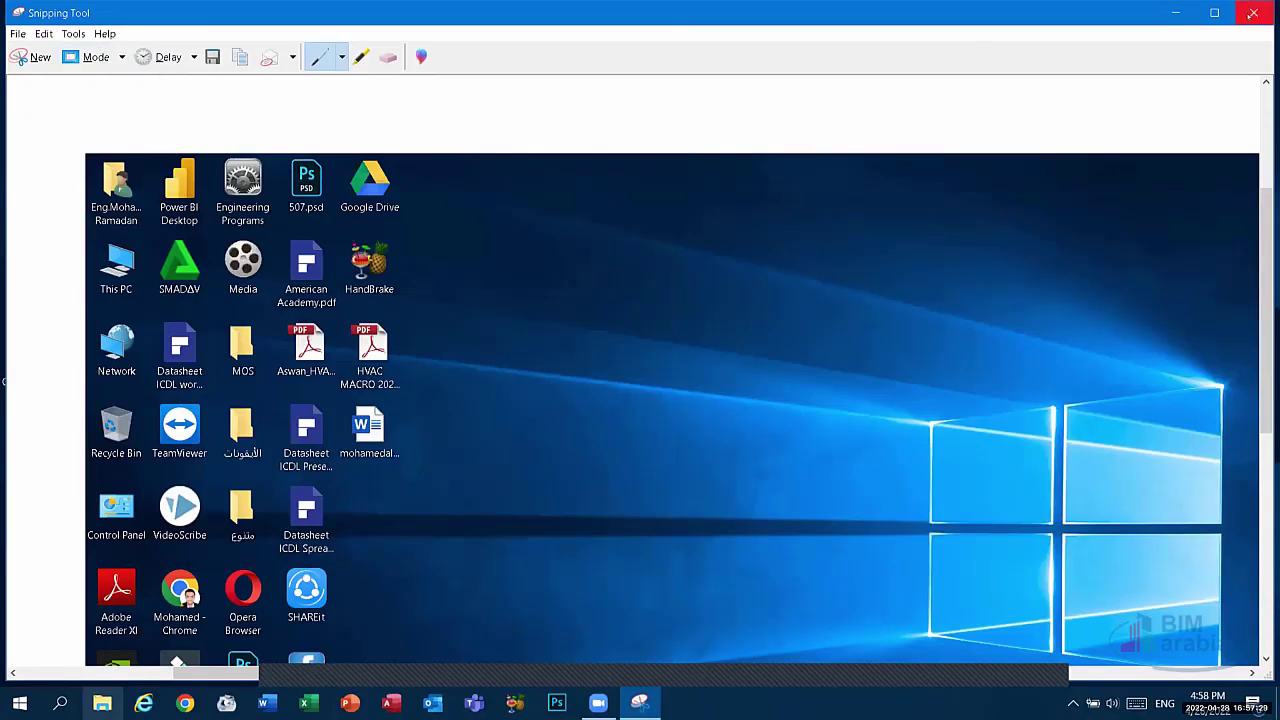
click(1253, 12)
click(710, 358)
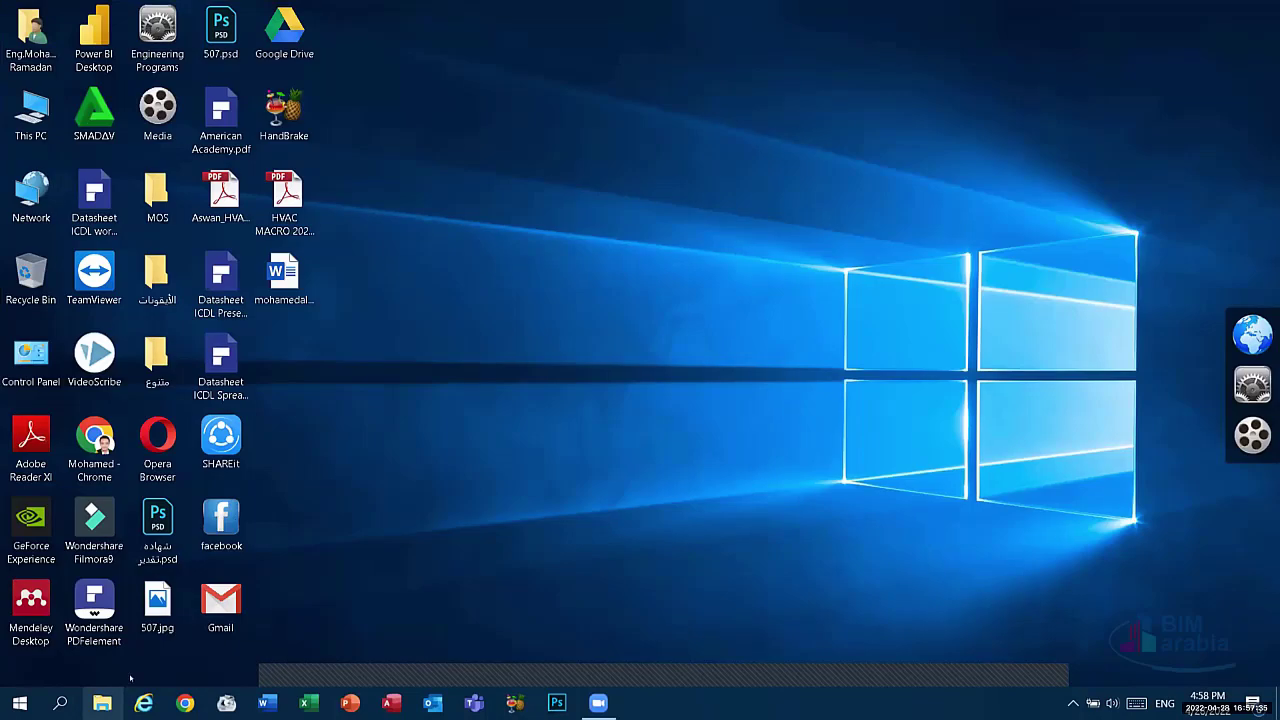
Step: Search Windows for "paint" and return to the desktop
click(60, 703)
text(pa)
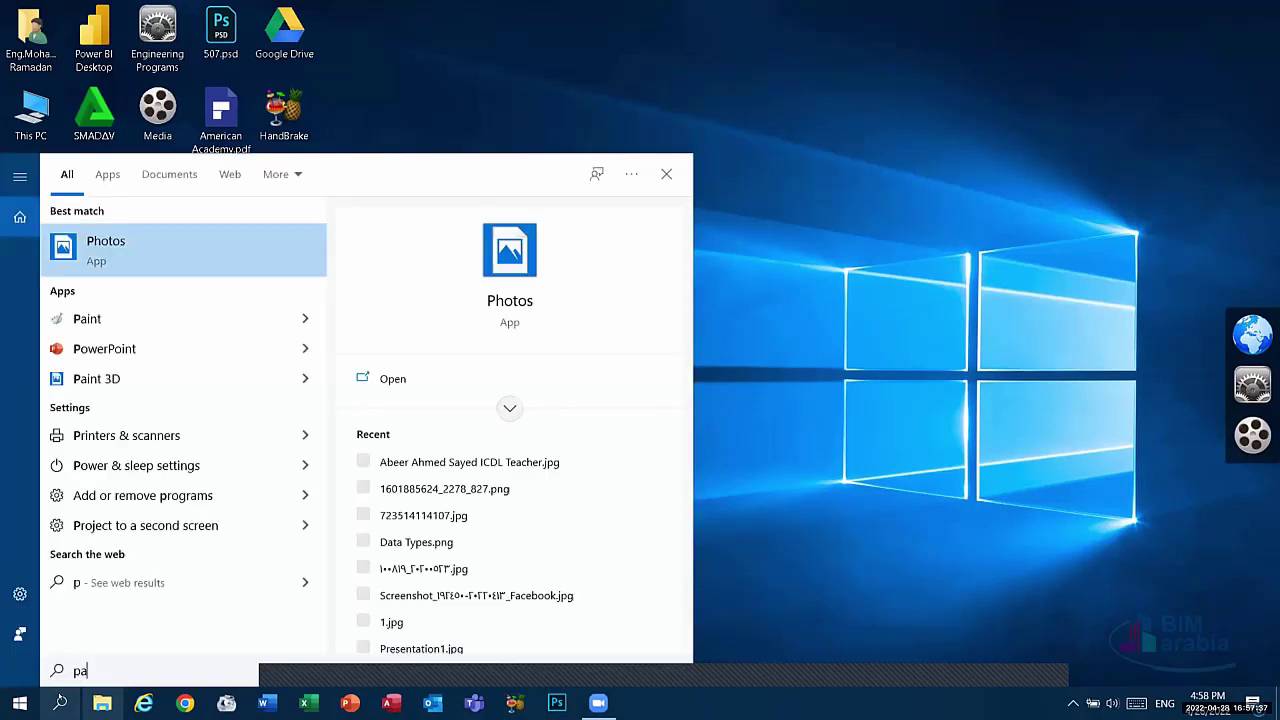
text(int)
click(664, 113)
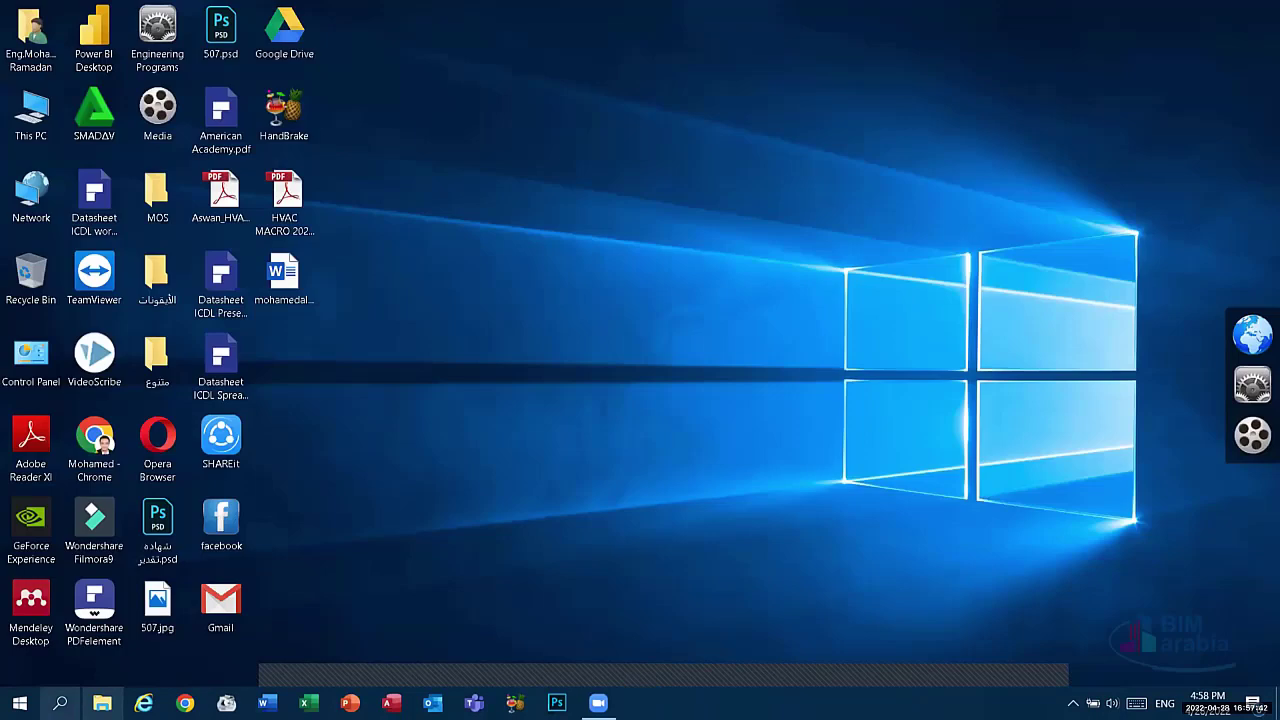
Step: Search Windows for "pait" and open the Paint 3D app
click(60, 703)
text(pa)
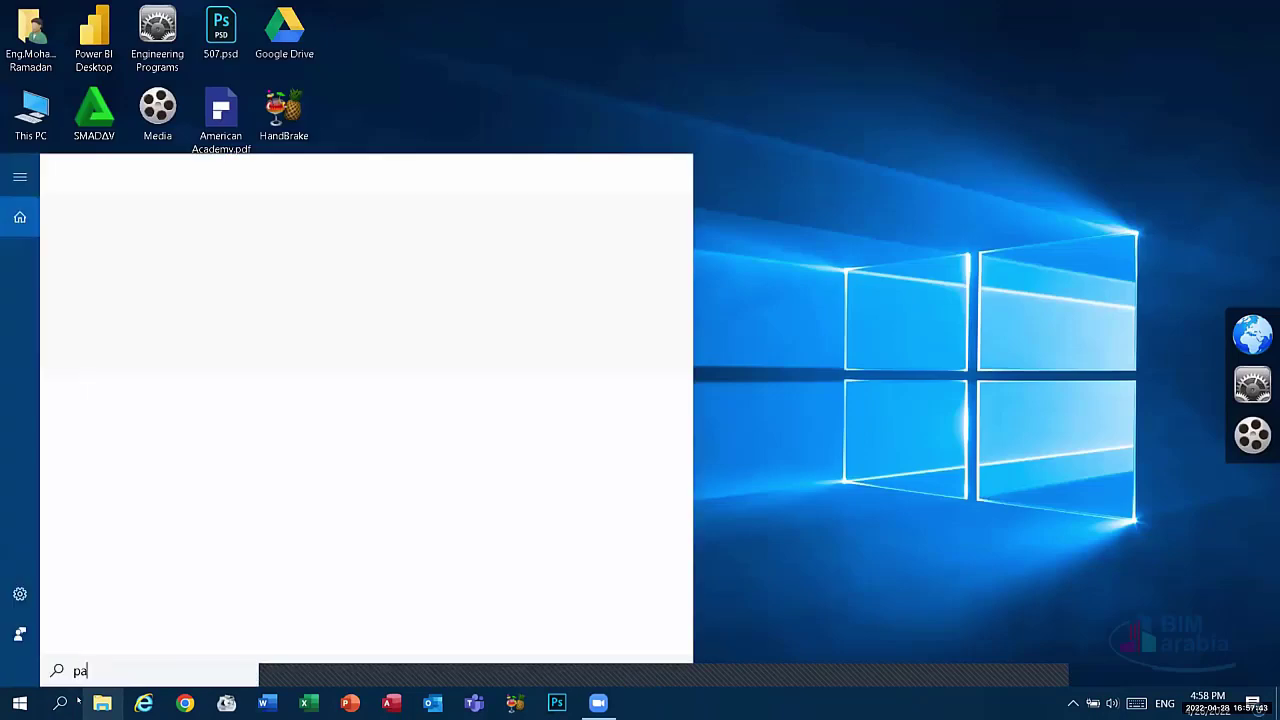
text(it)
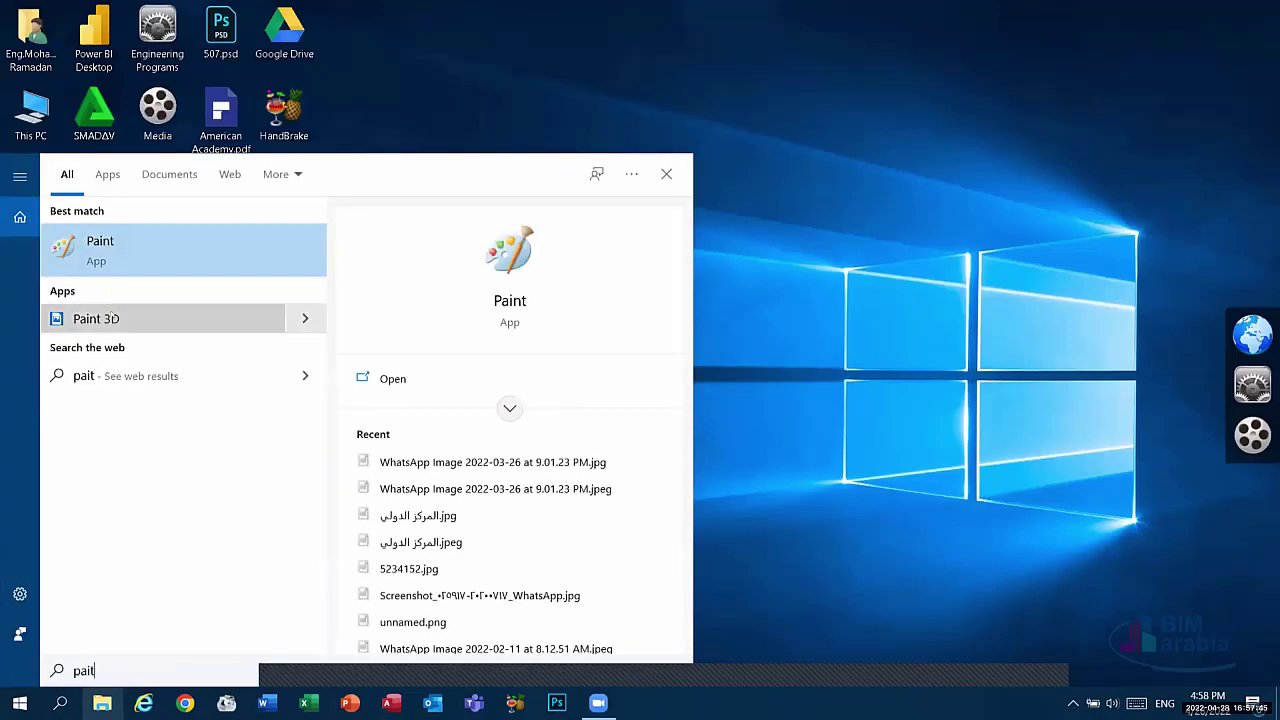
click(96, 318)
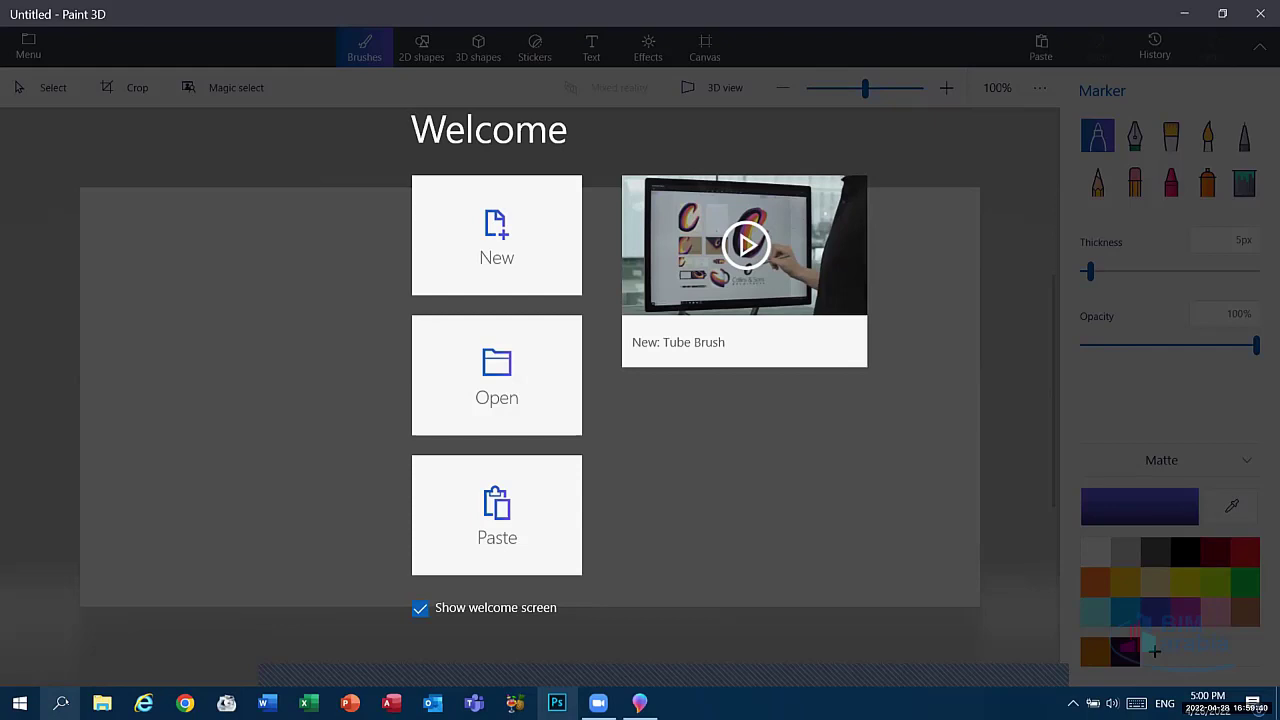
Step: Search Windows for "ala" to open Alarms & Clock, and close both it and Paint 3D
click(61, 703)
text(a)
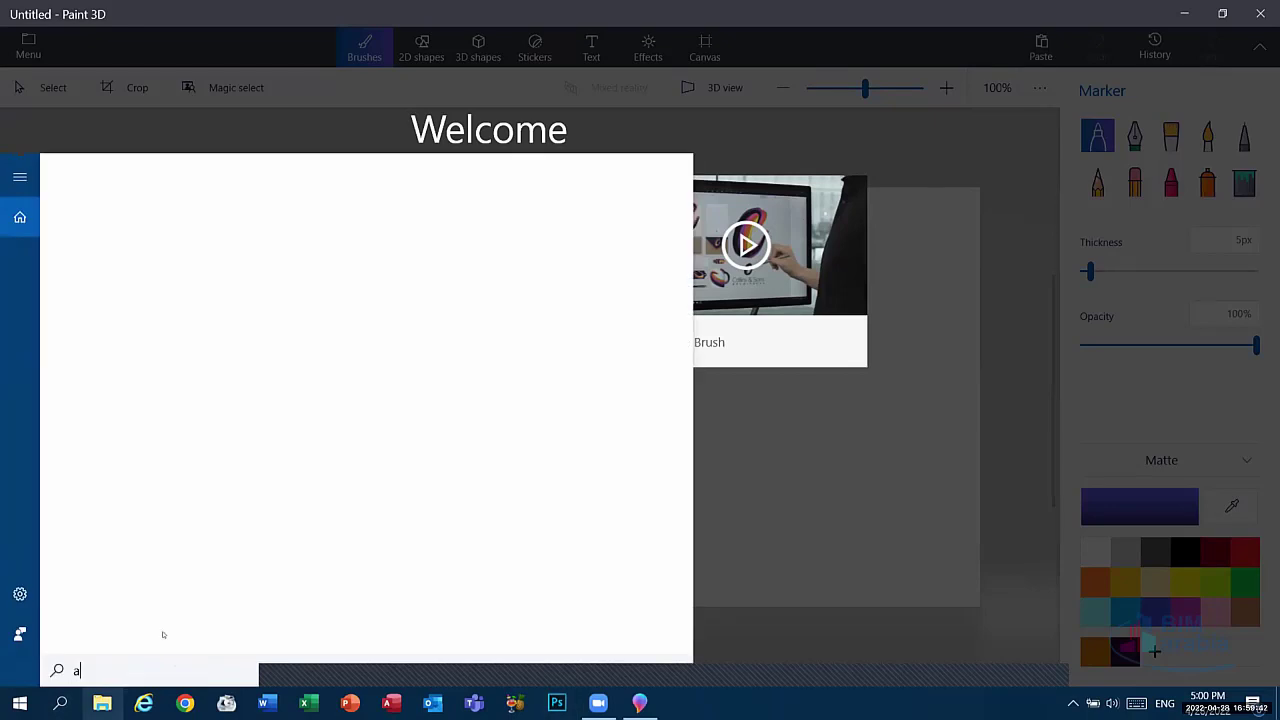
text(la)
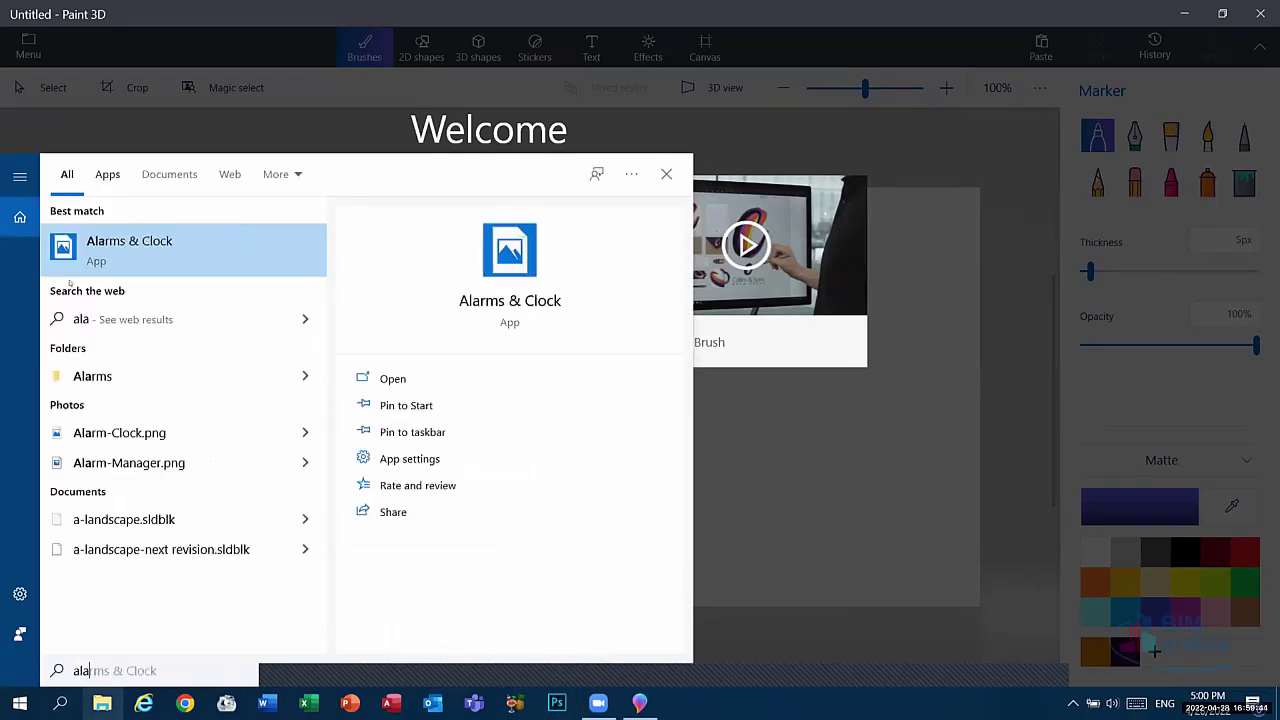
click(442, 377)
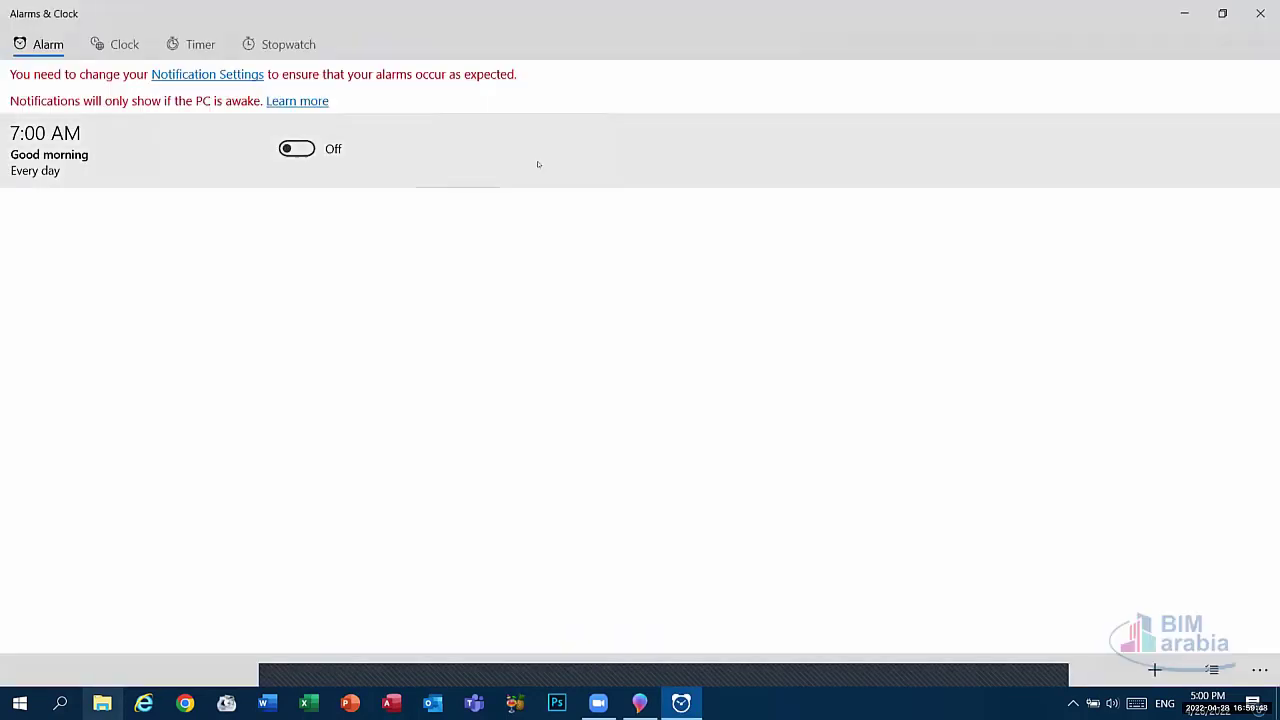
click(1260, 12)
click(1260, 10)
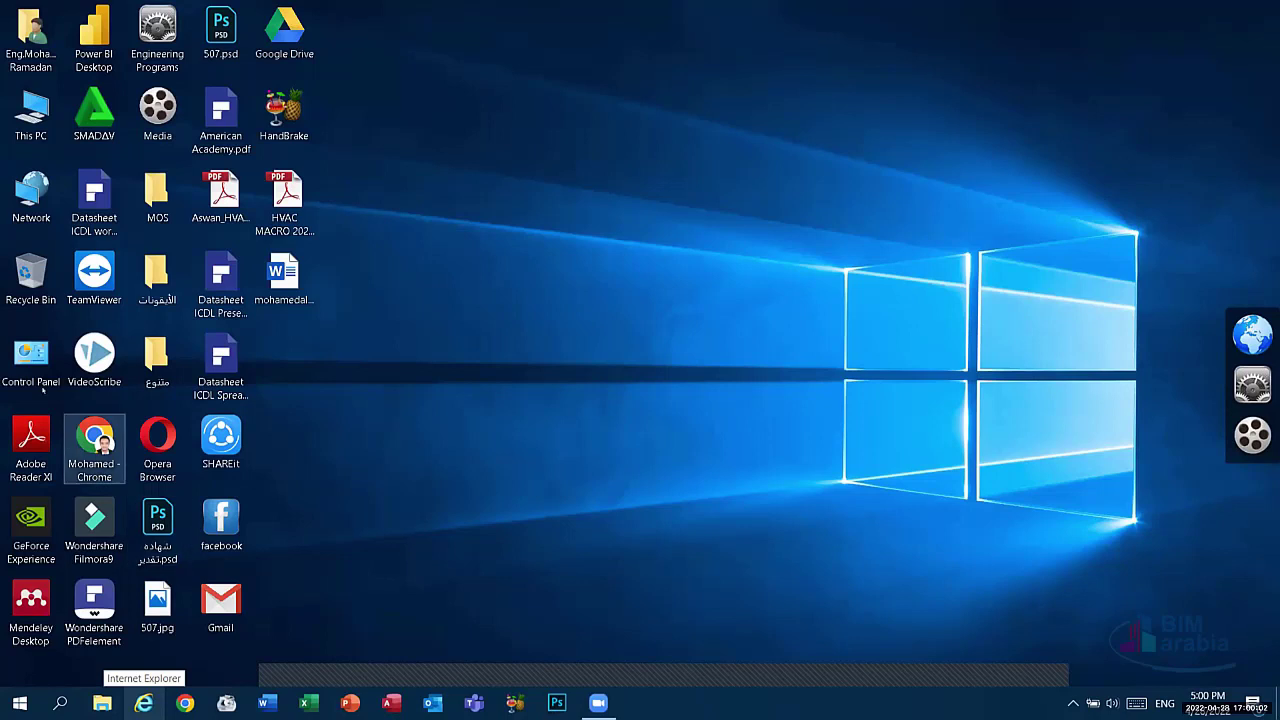
Step: Open Control Panel and cycle its view through large icons, small icons and back to Category
click(44, 347)
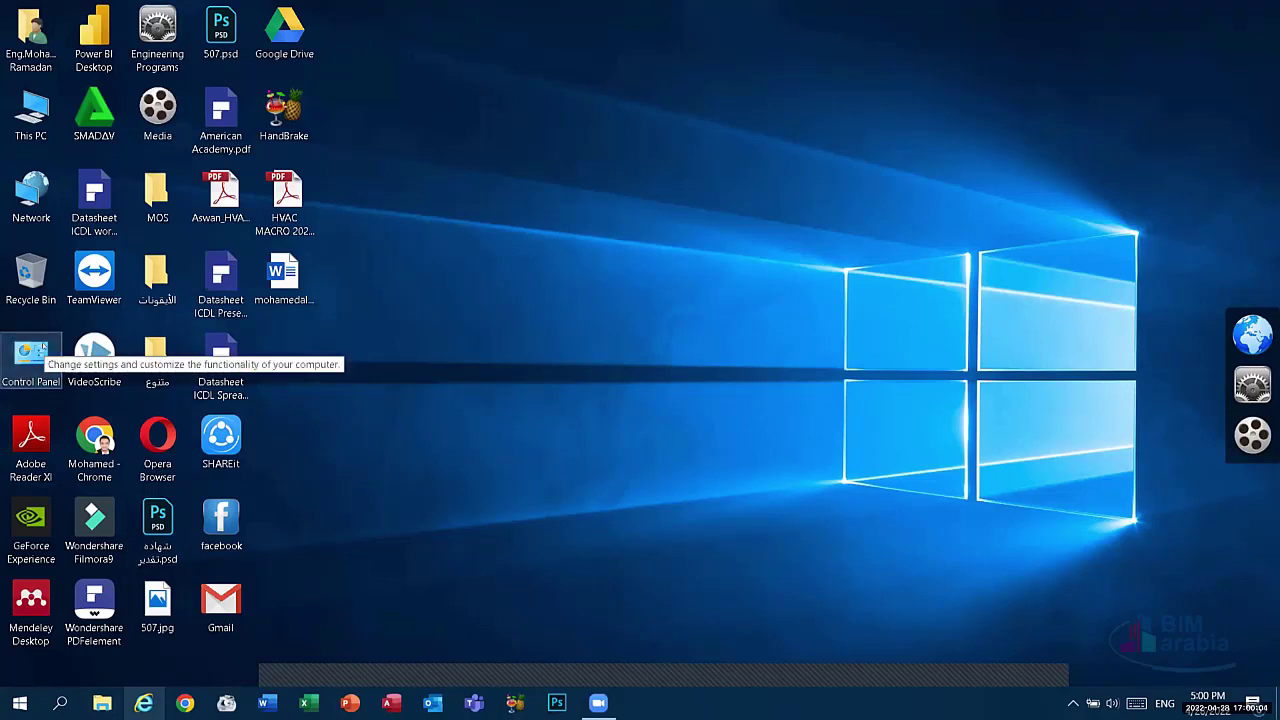
double_click(44, 347)
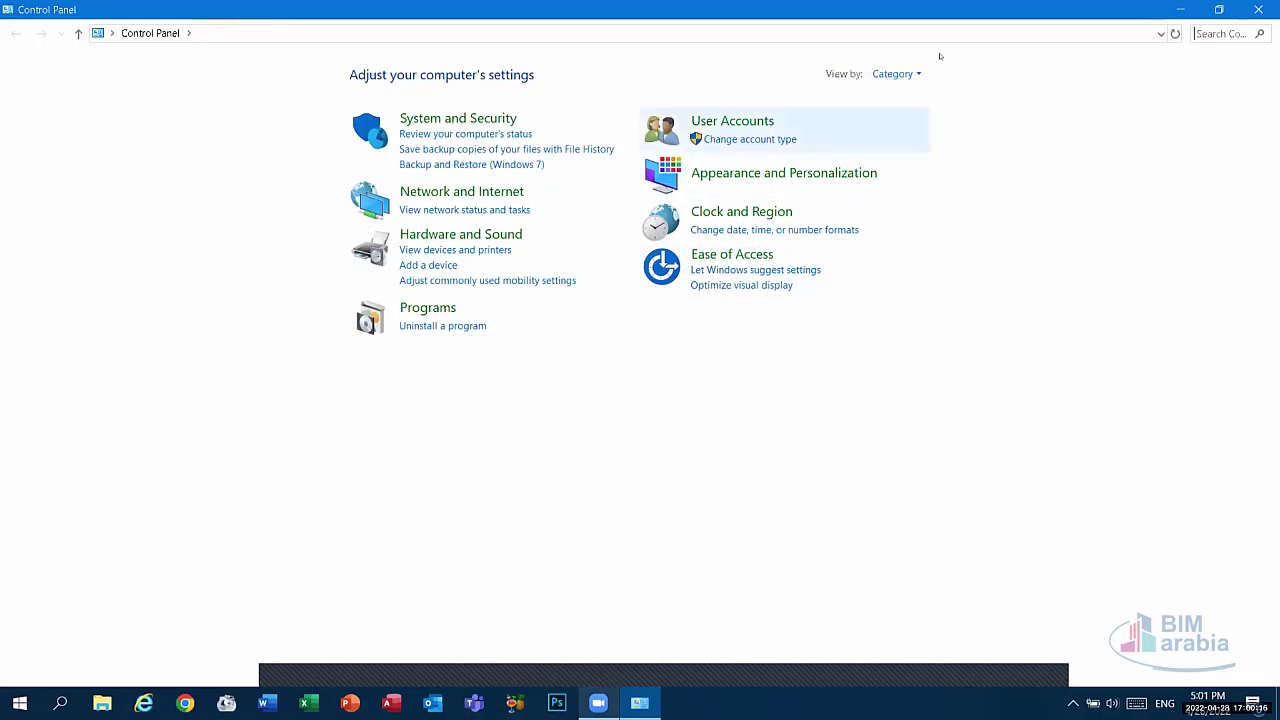
click(895, 74)
click(912, 115)
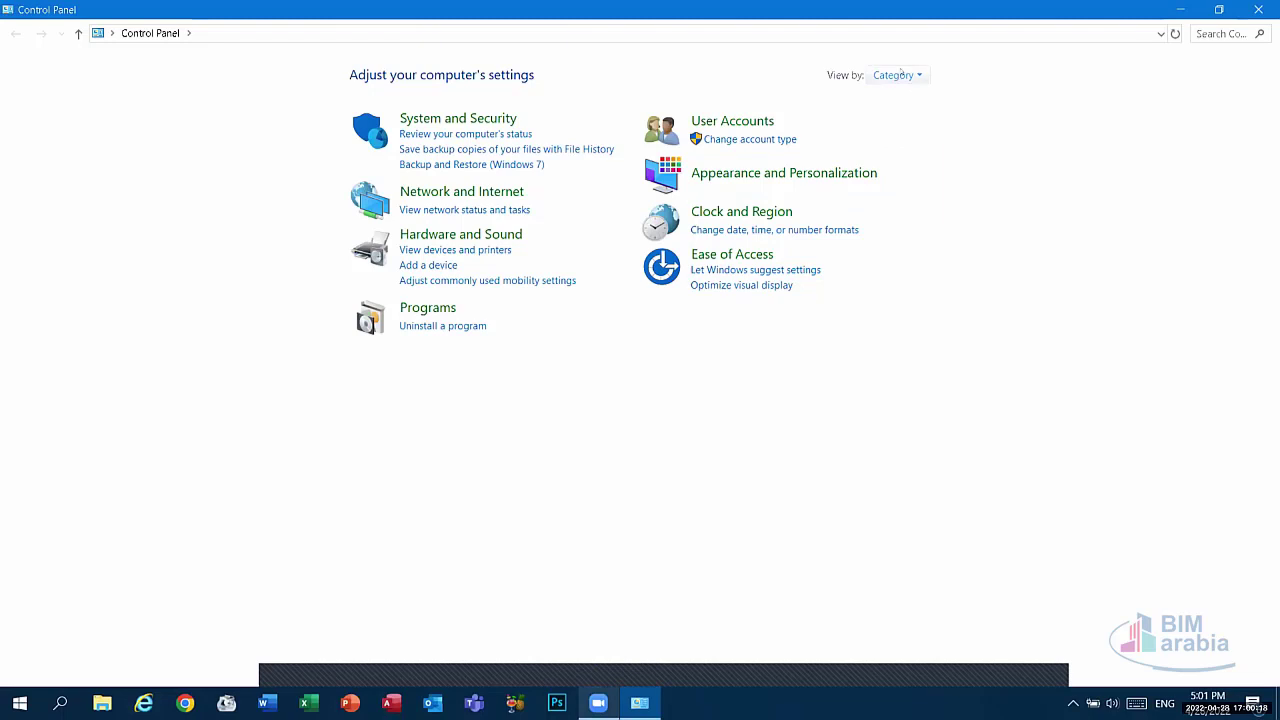
click(1180, 75)
click(1170, 132)
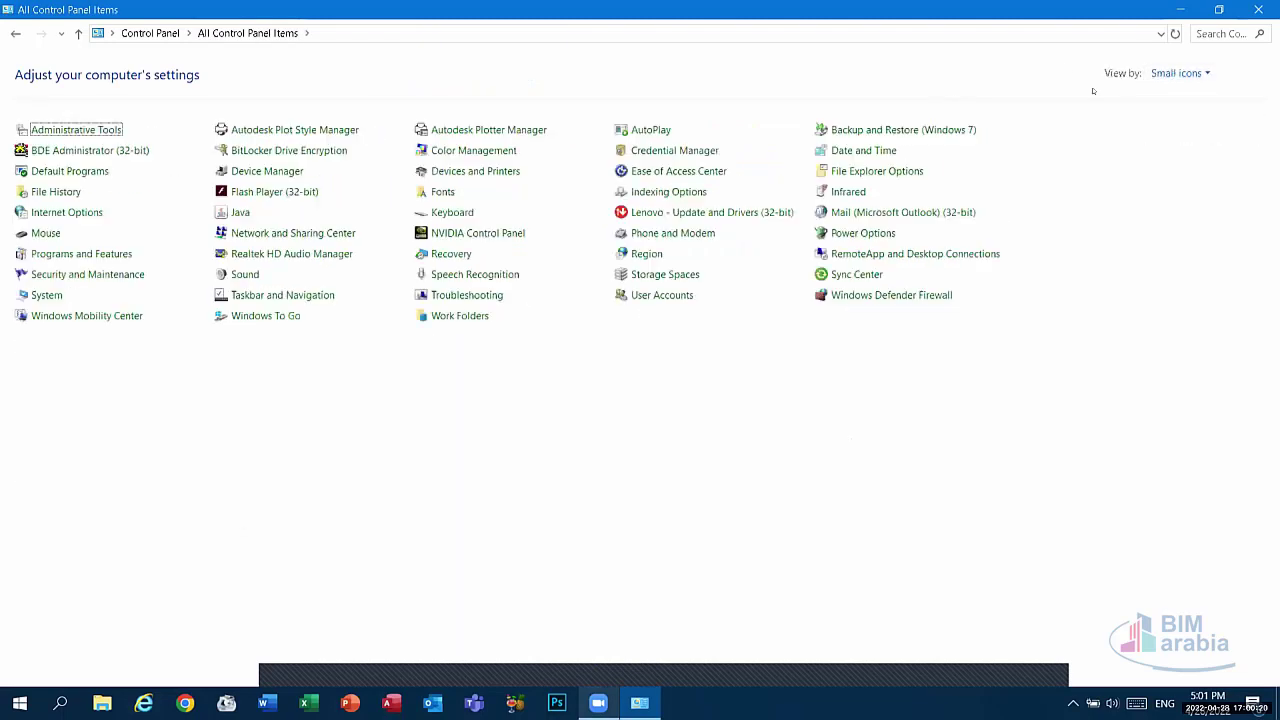
click(1170, 73)
click(1172, 97)
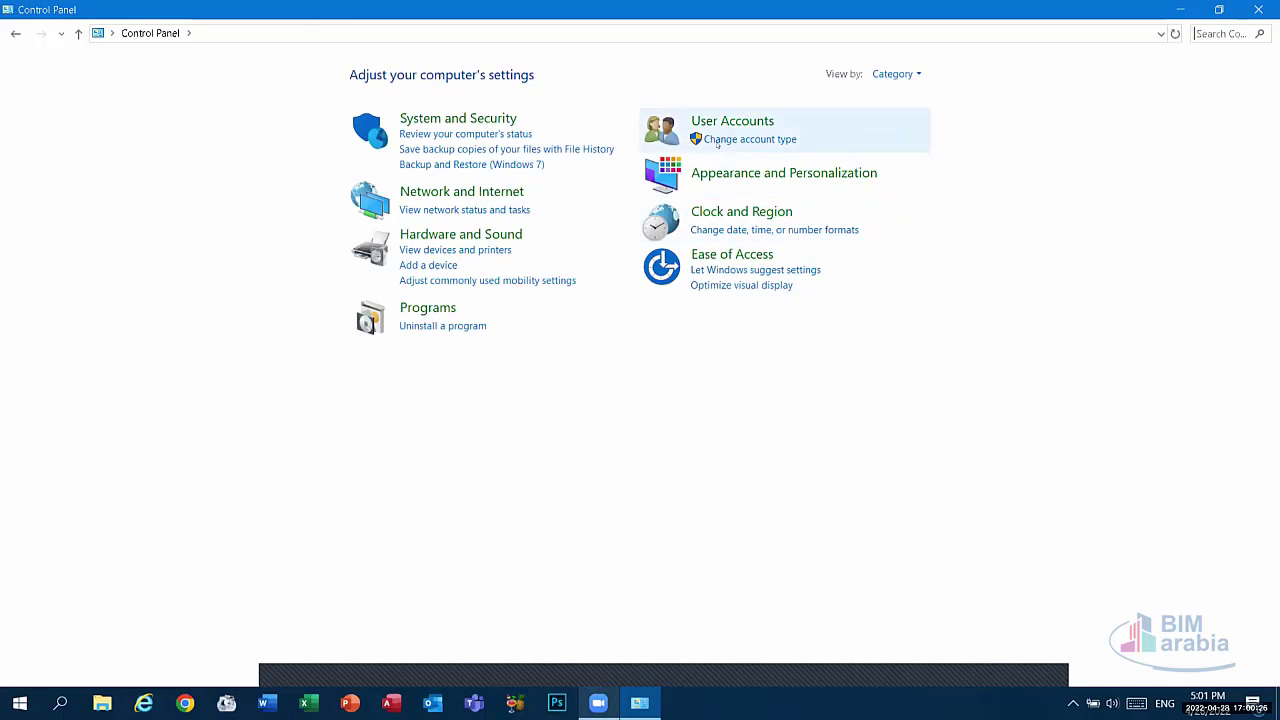
Step: Open Security and Maintenance under System and Security and examine its Security and Maintenance sections
click(456, 118)
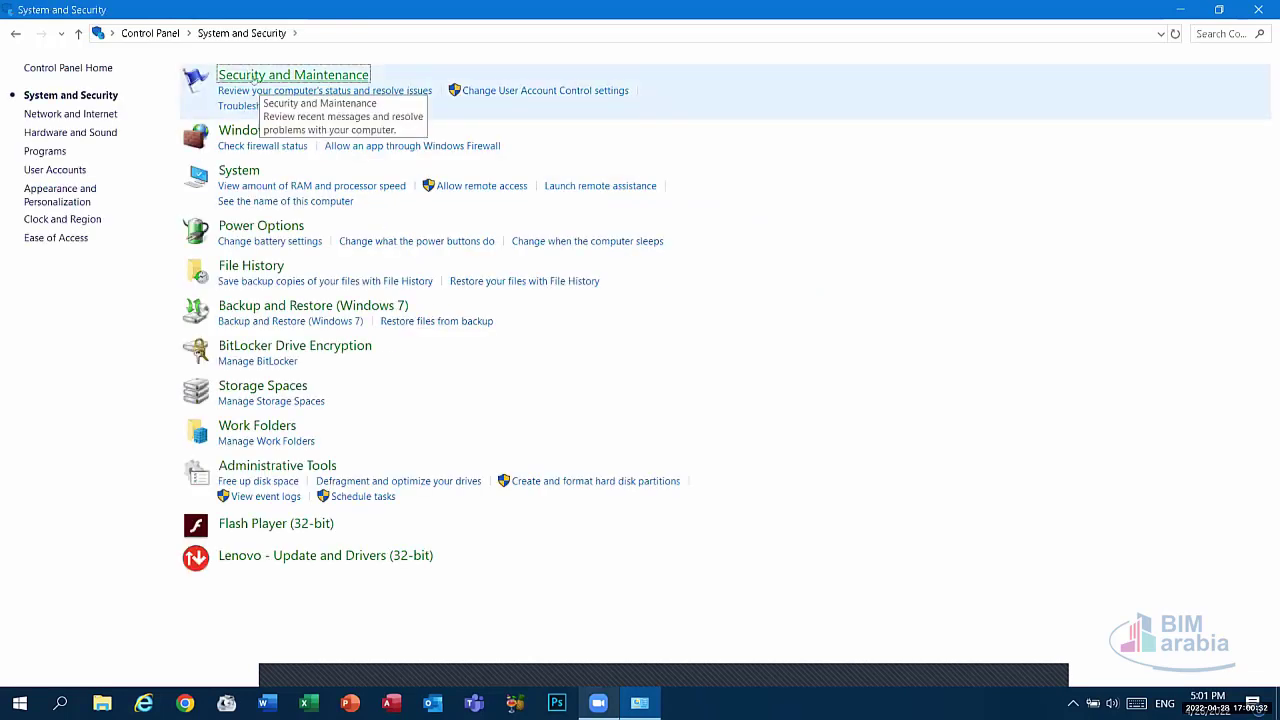
click(336, 78)
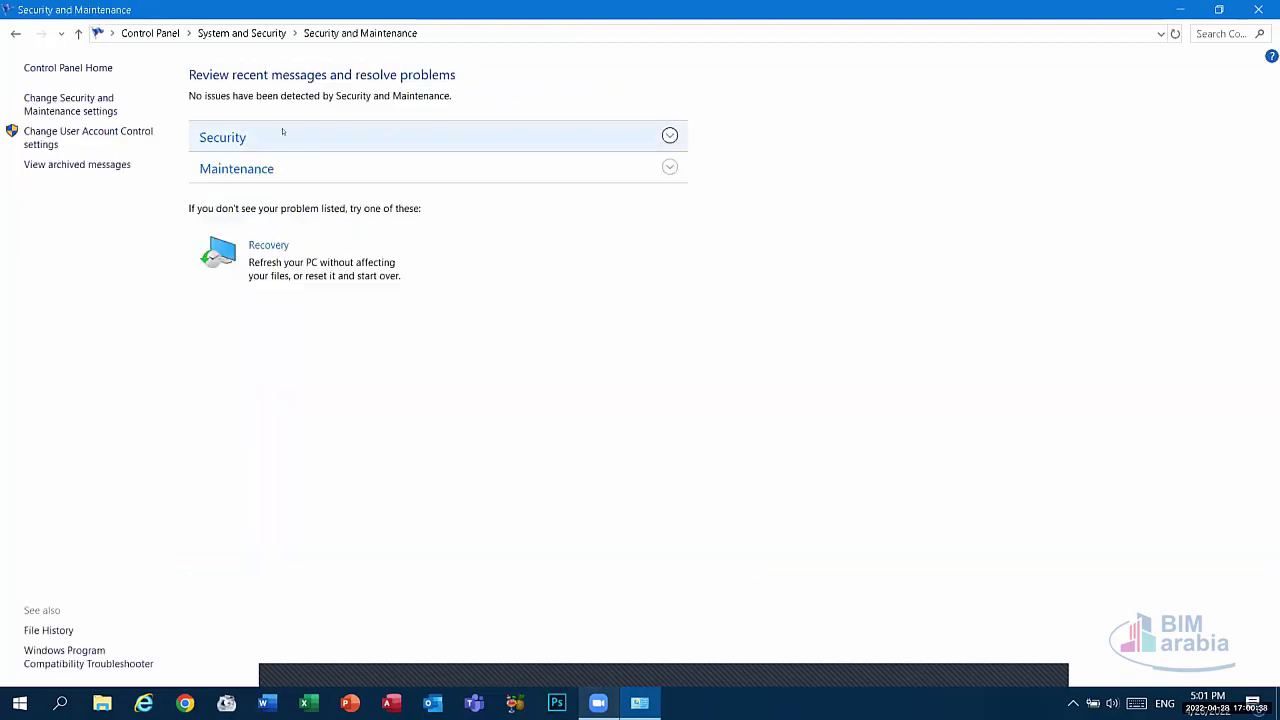
click(283, 131)
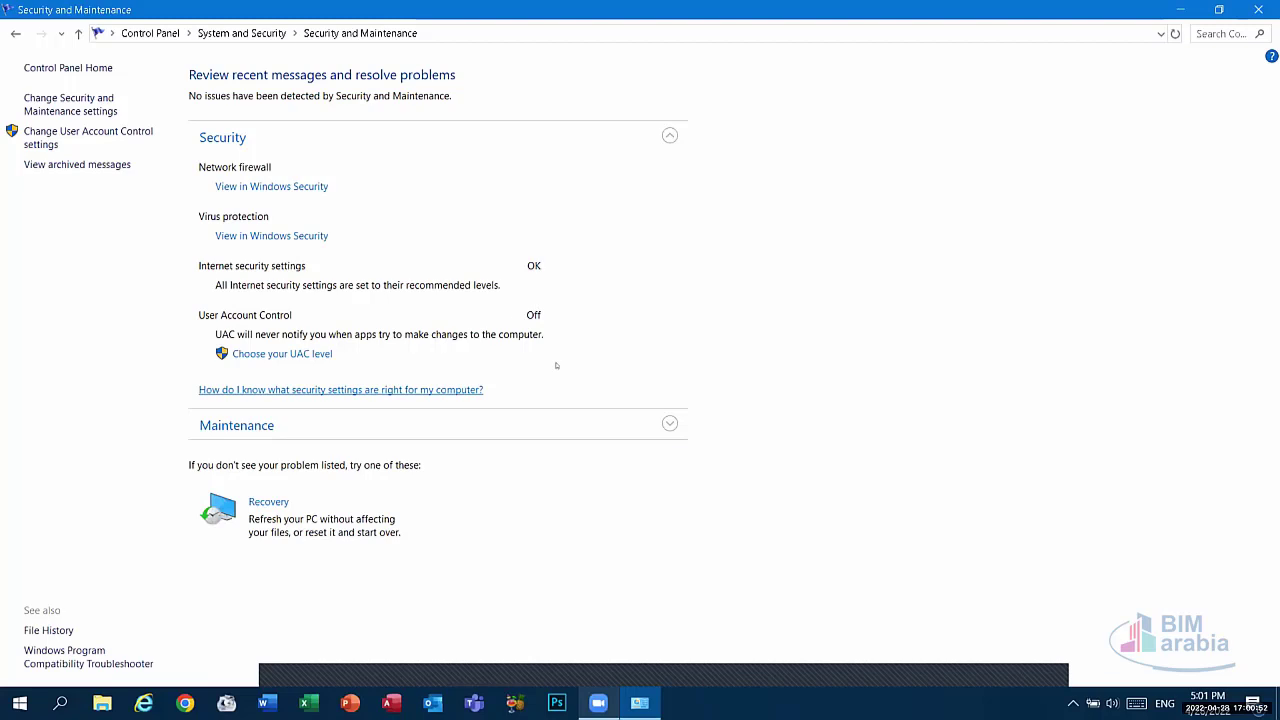
click(666, 140)
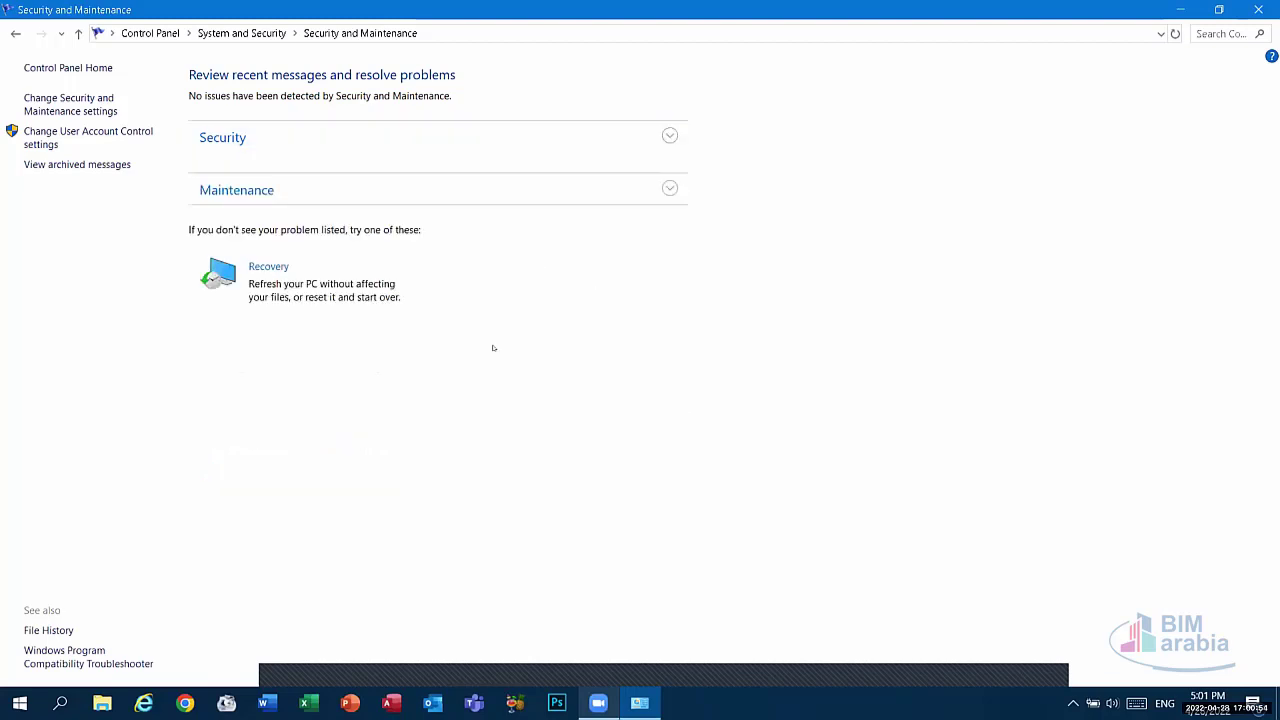
click(445, 167)
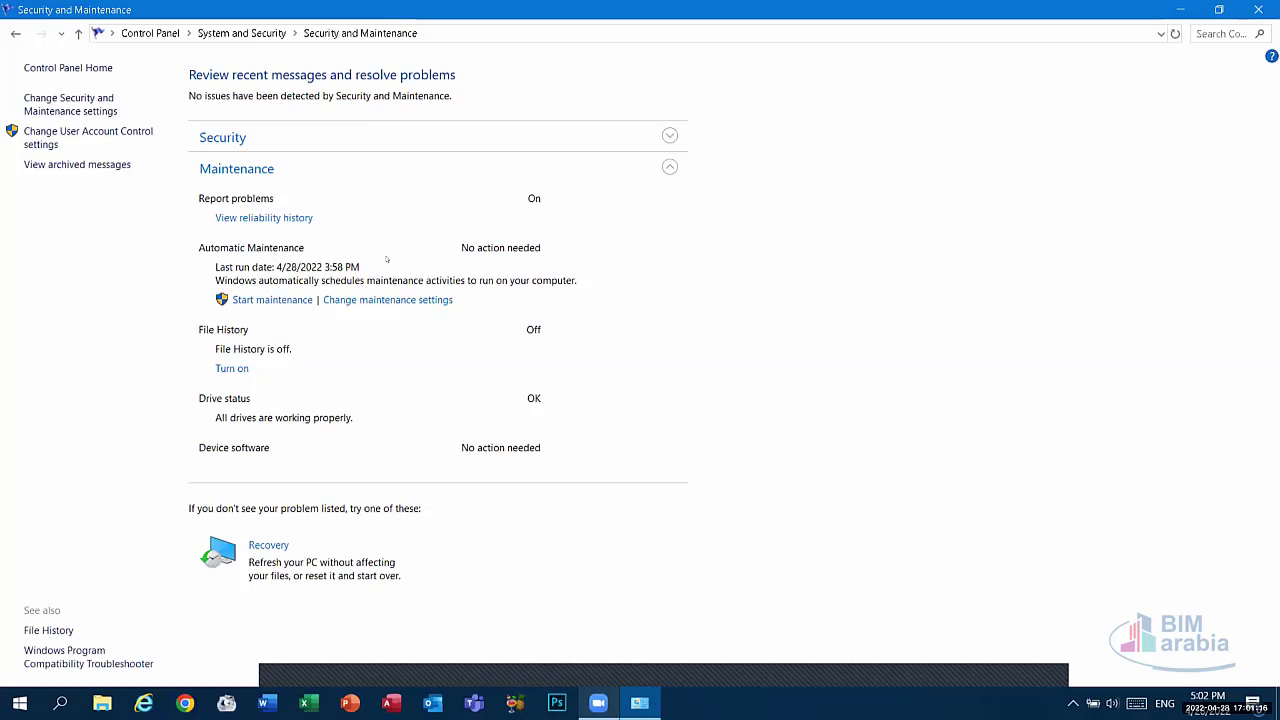
Step: Collapse the Maintenance section and view the Windows Defender Firewall status under System and Security
click(668, 166)
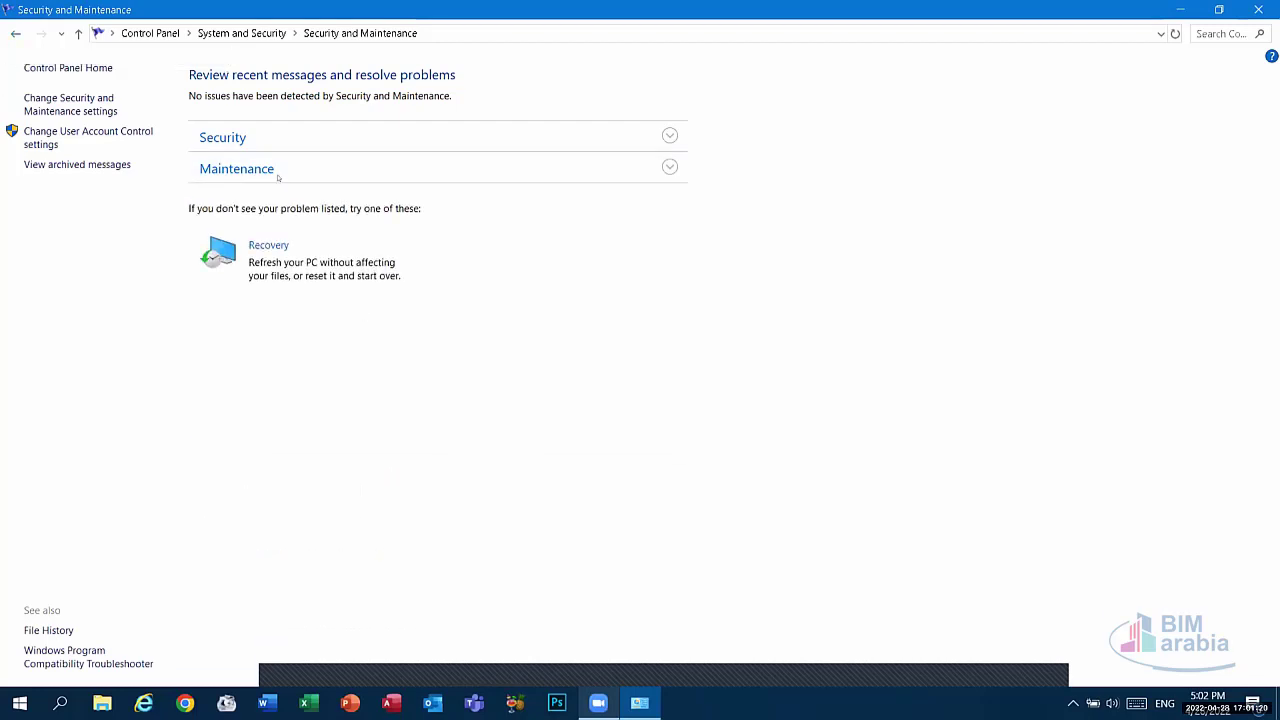
click(15, 33)
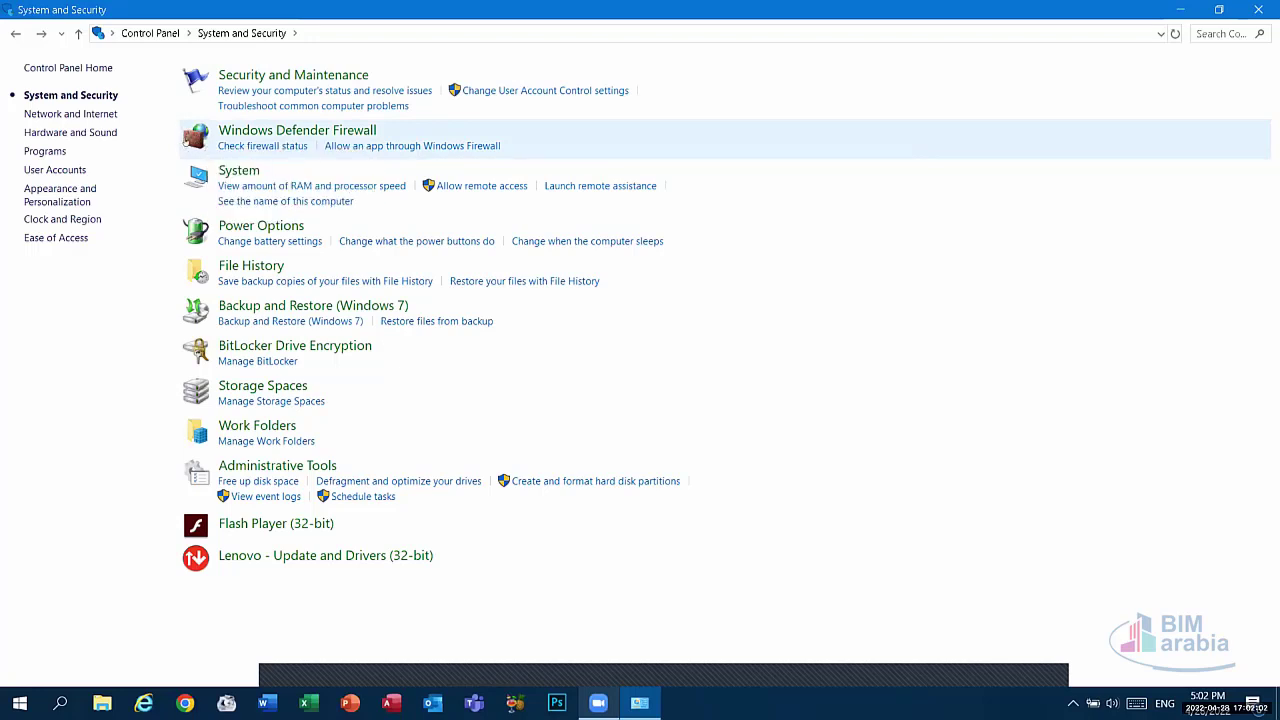
click(274, 127)
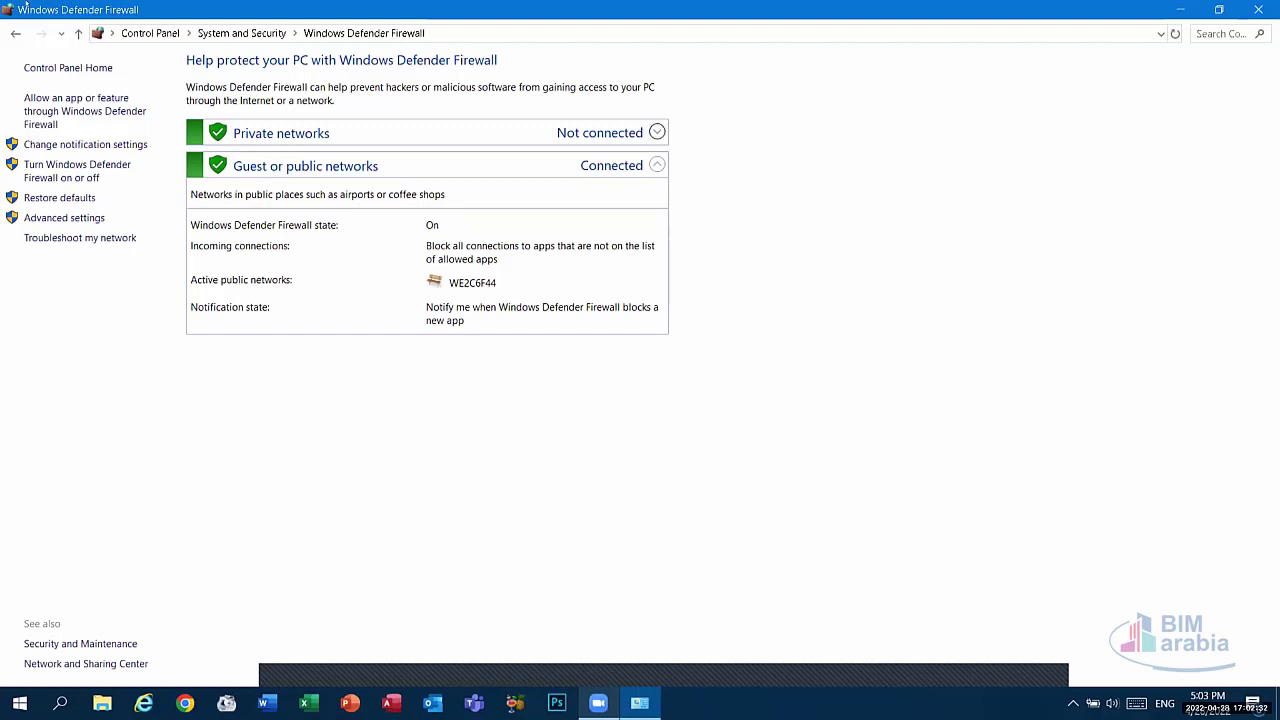
click(15, 33)
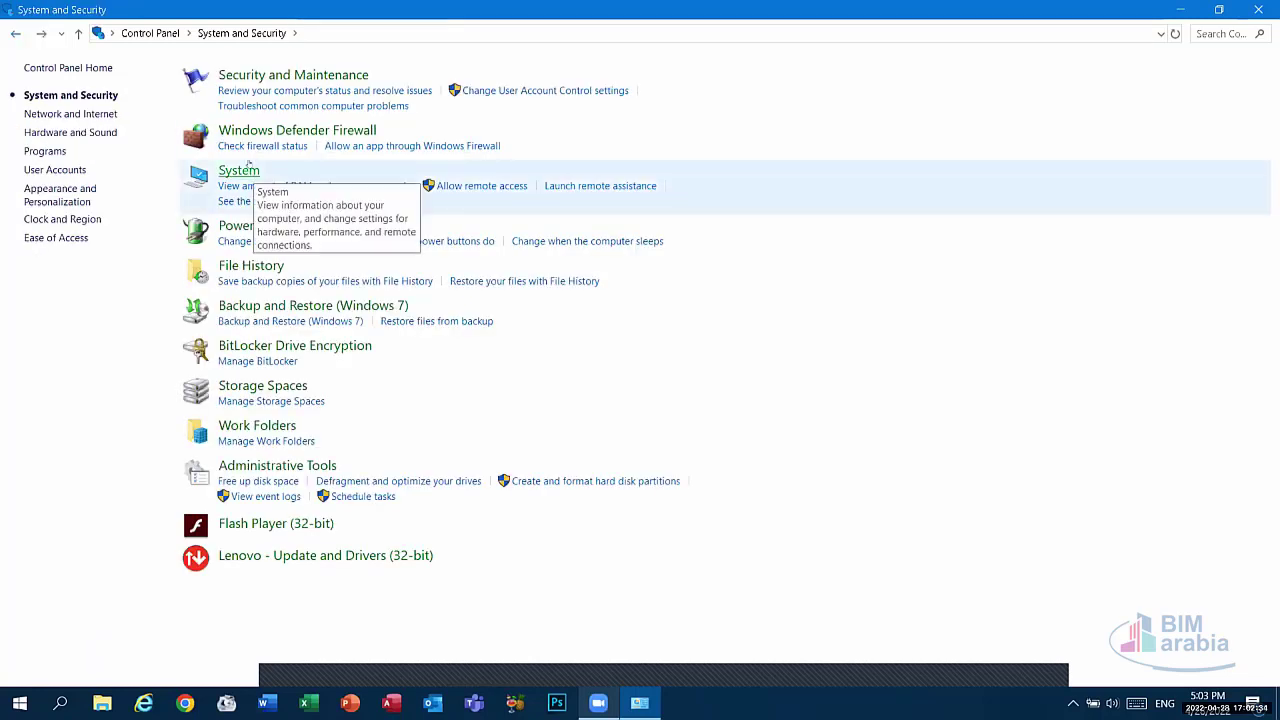
Step: View the computer's basic information on the System page, and return to the Control Panel home
click(240, 170)
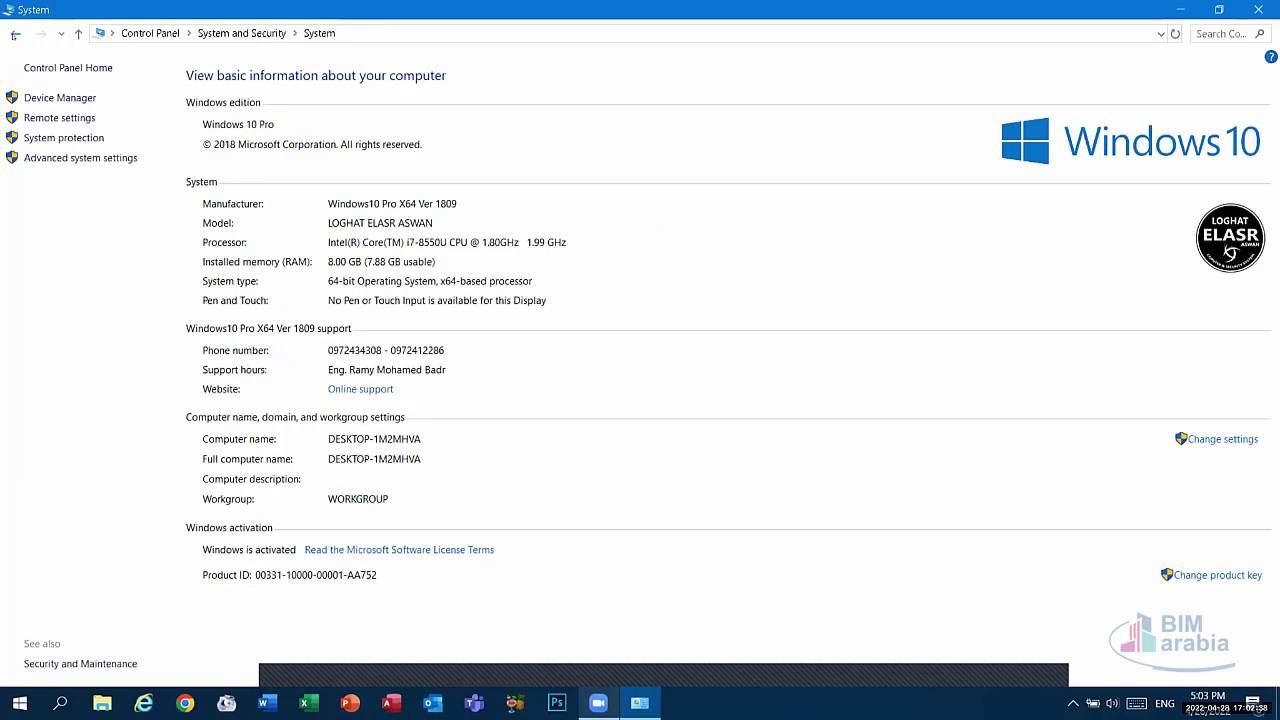
key(alt+Left)
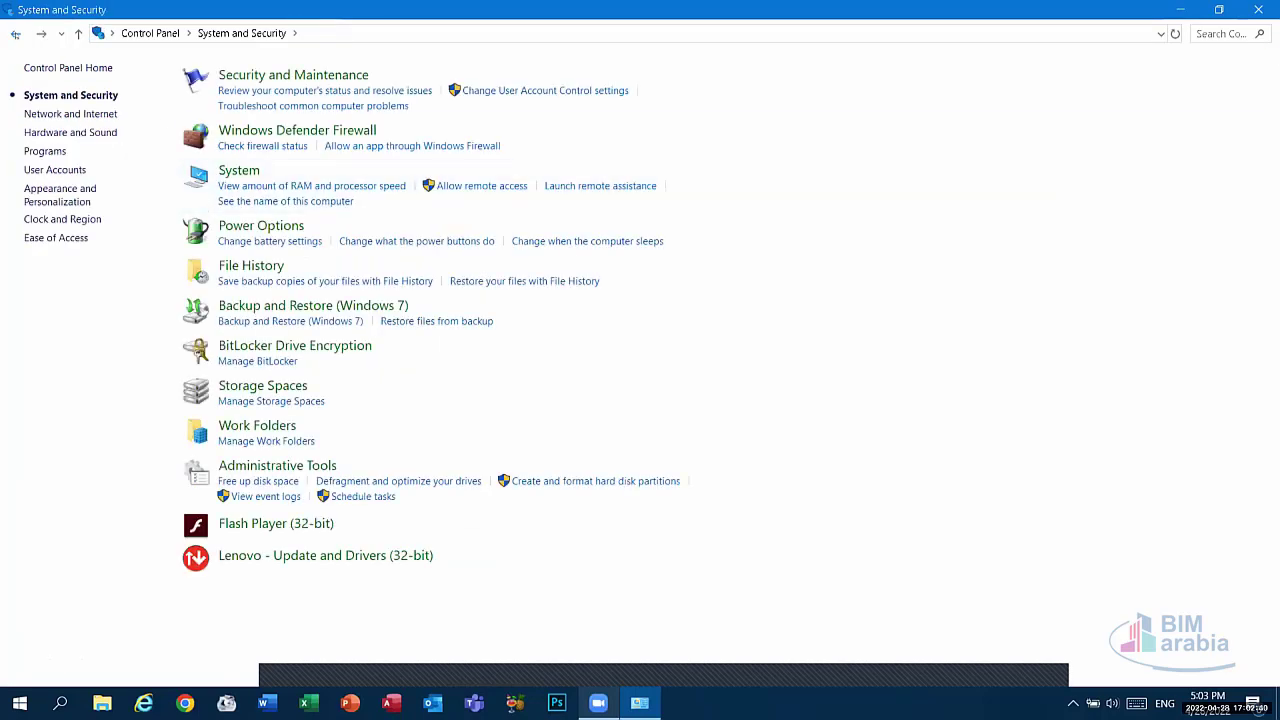
key(alt+Left)
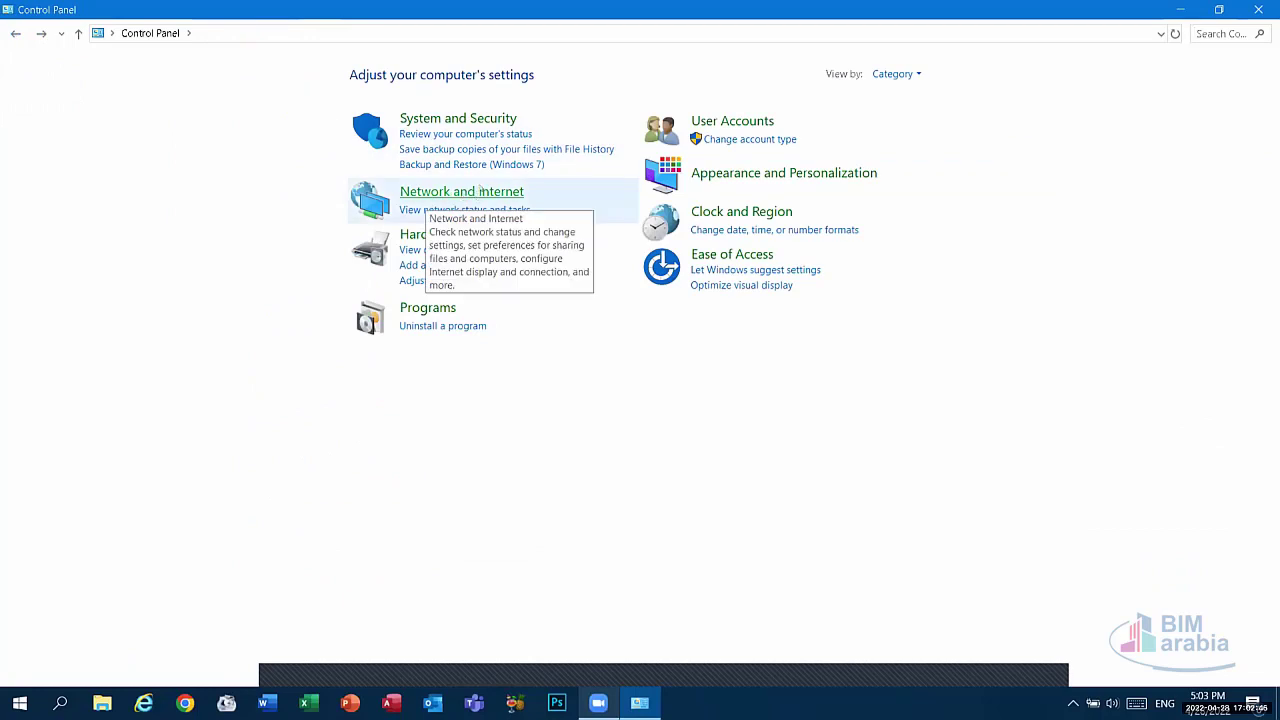
Step: Examine the active networks in the Network and Sharing Center, and return to Network and Internet
click(478, 190)
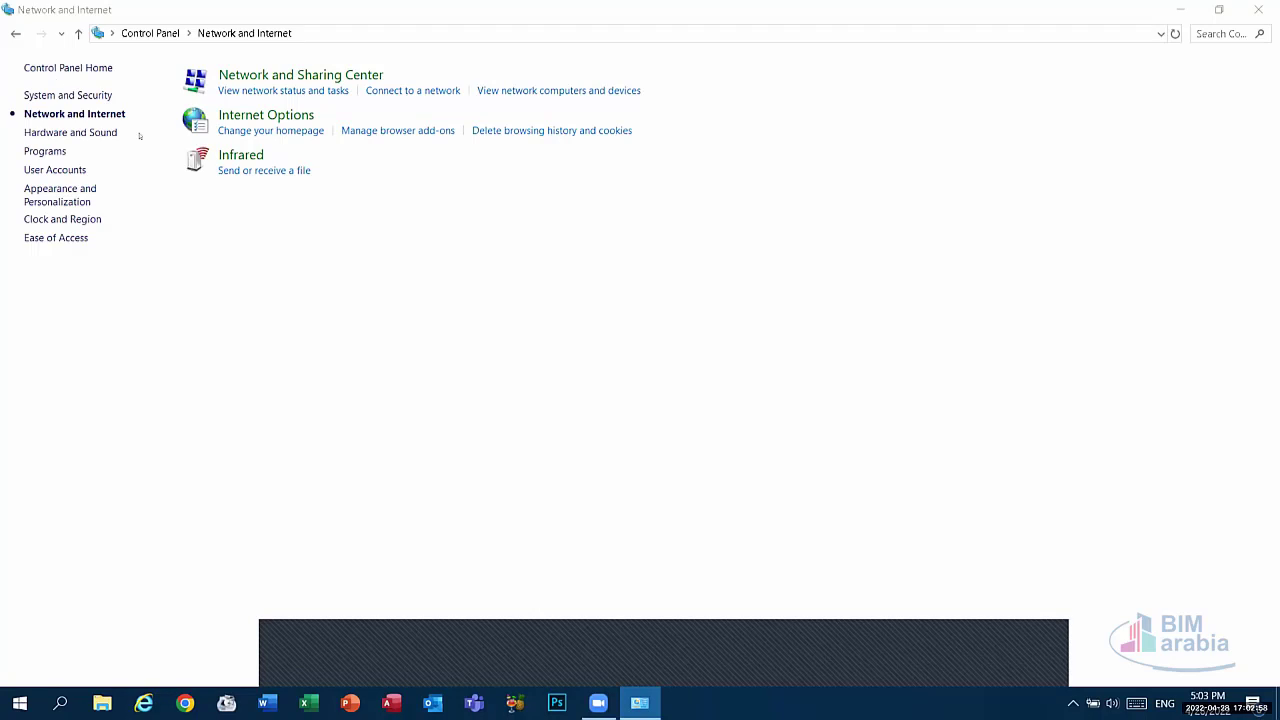
key(alt+Left)
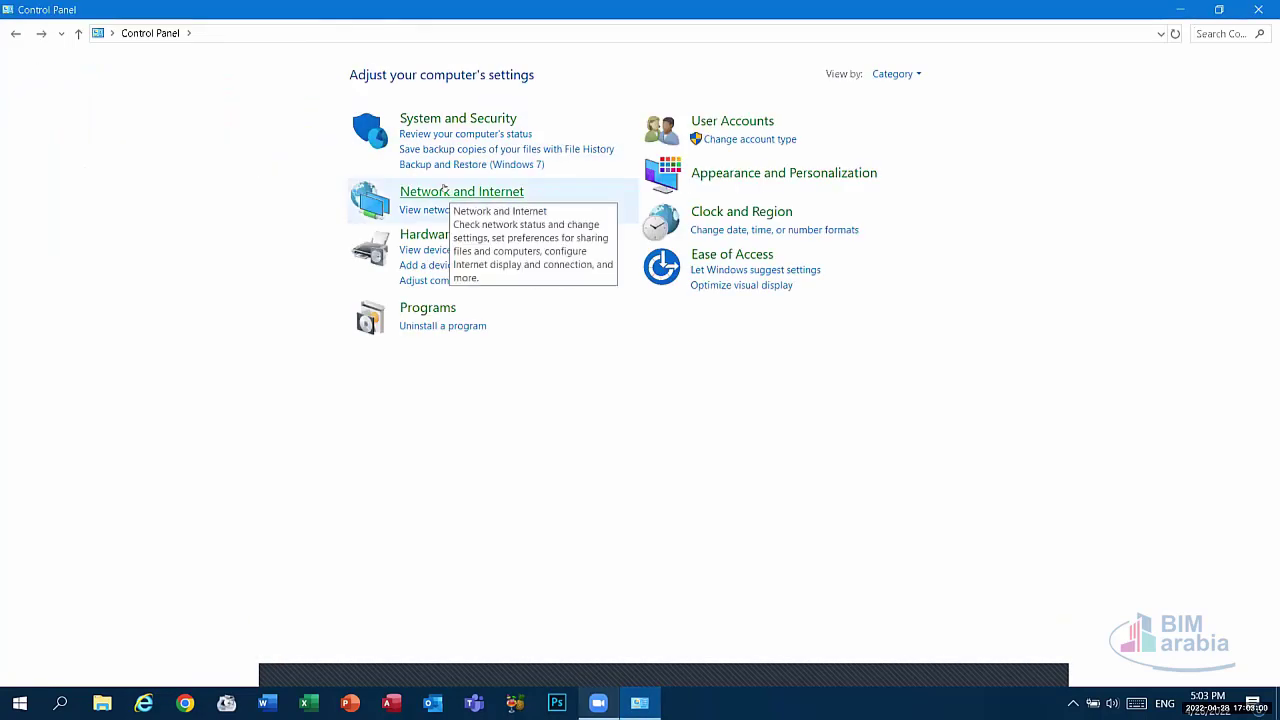
click(445, 191)
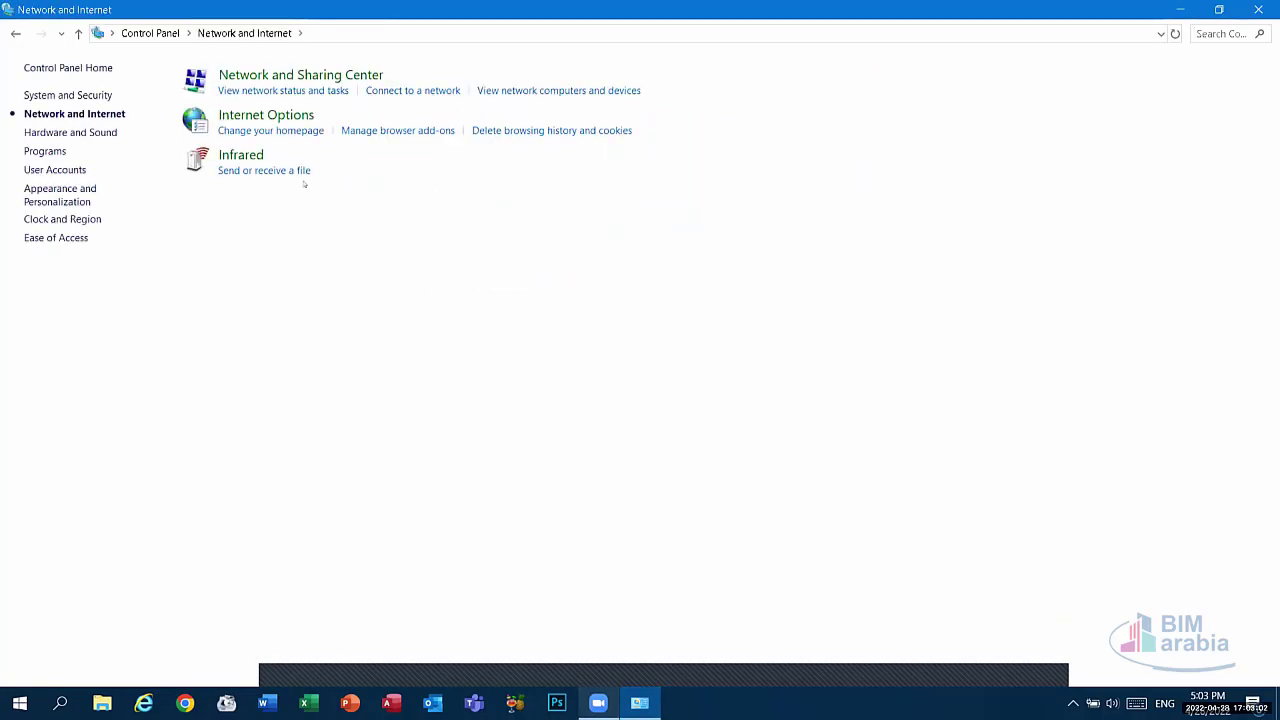
click(281, 78)
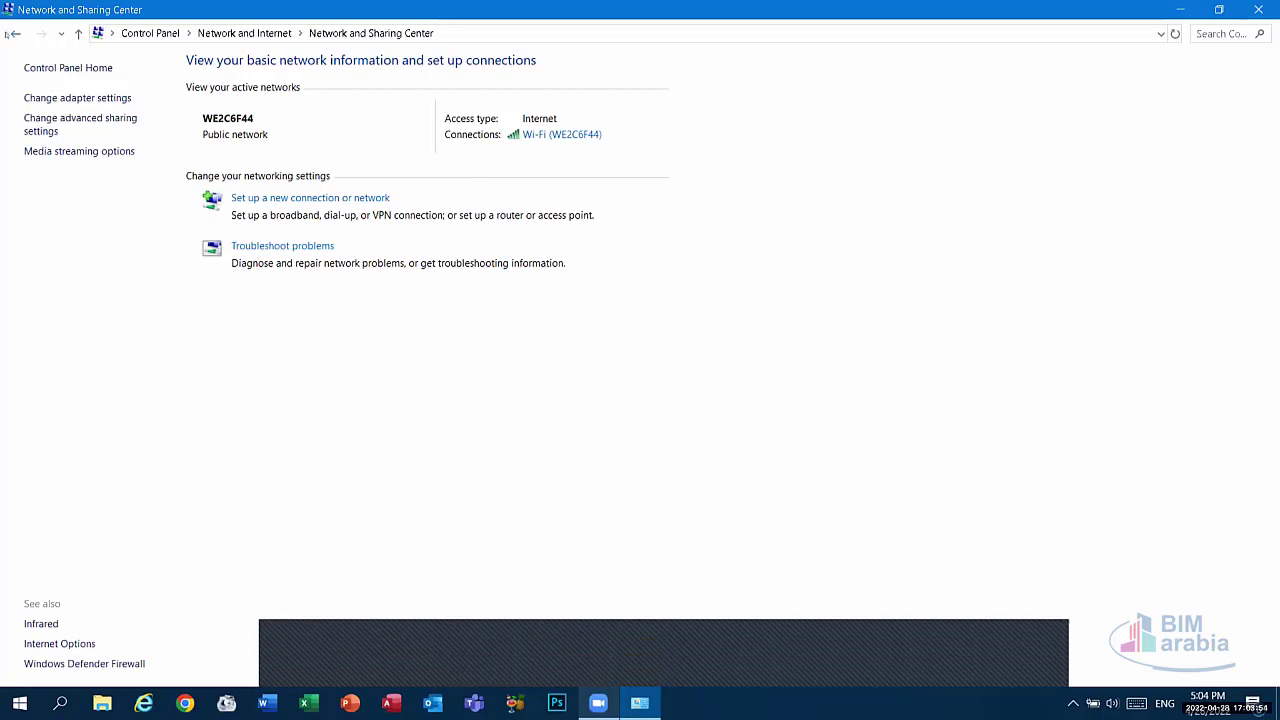
key(alt+Left)
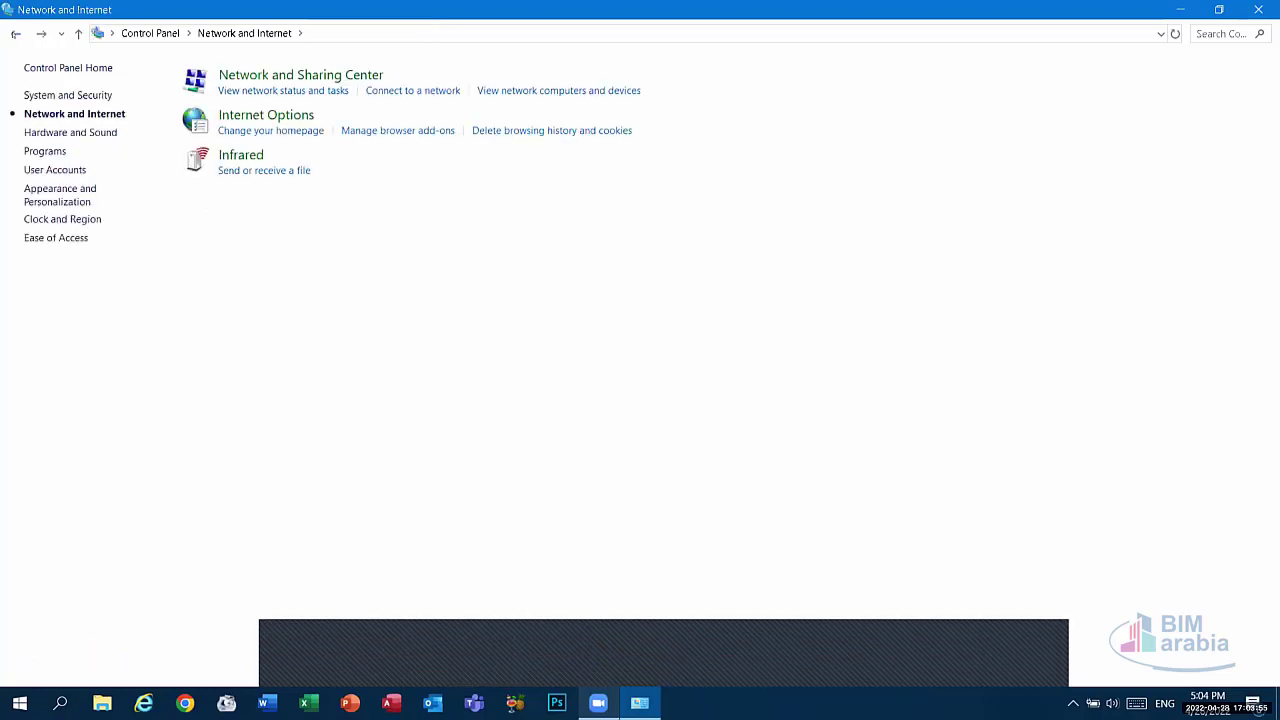
Step: Open Internet Options and look over its Connections and General settings
click(281, 116)
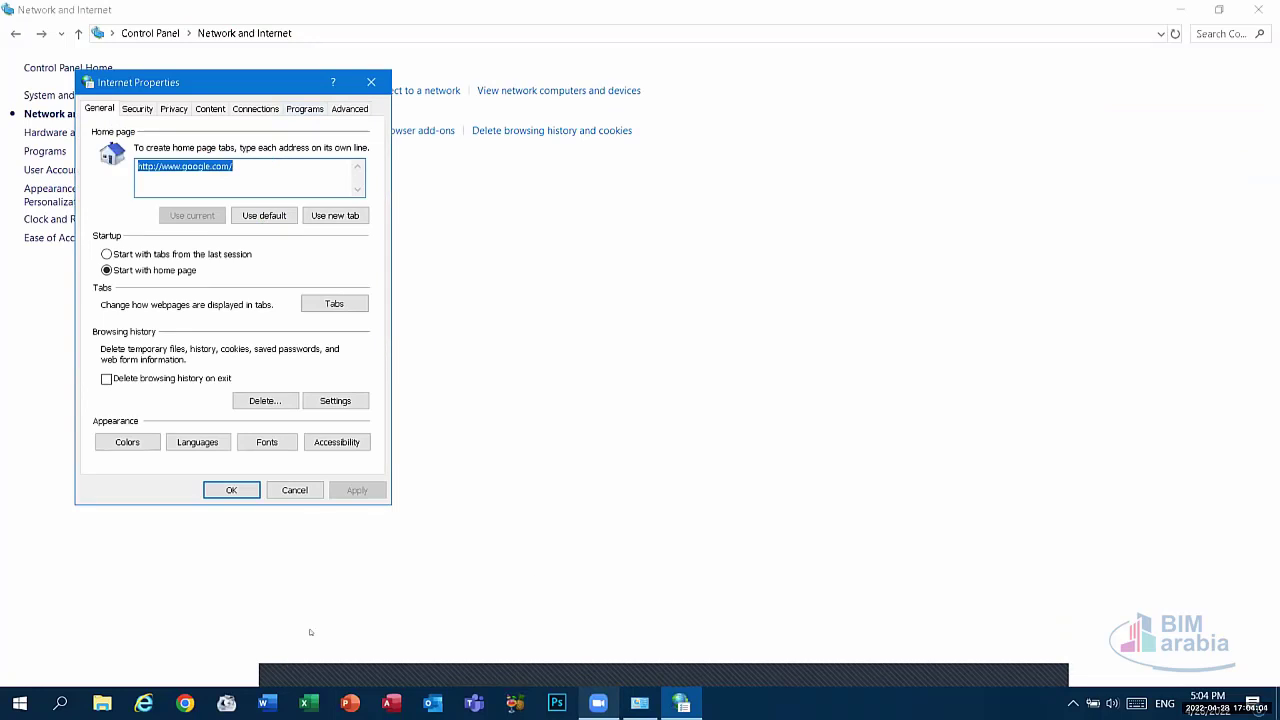
click(632, 688)
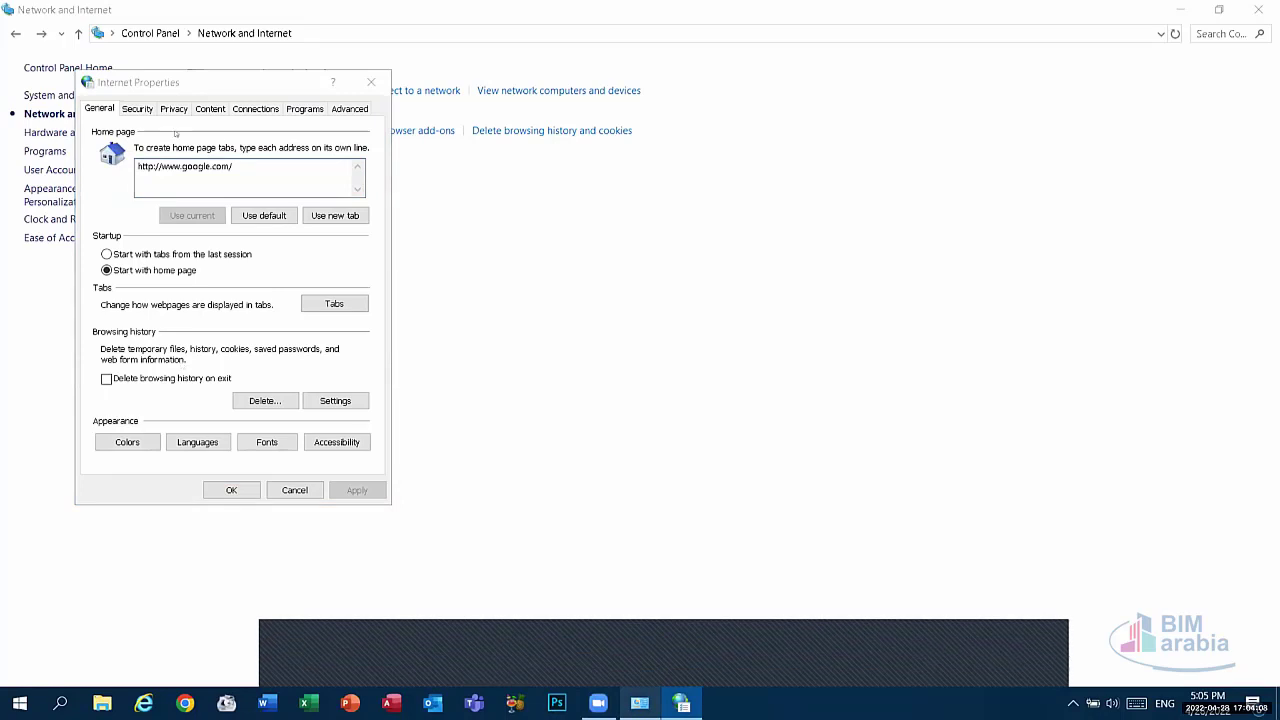
drag(200, 82, 240, 148)
click(295, 174)
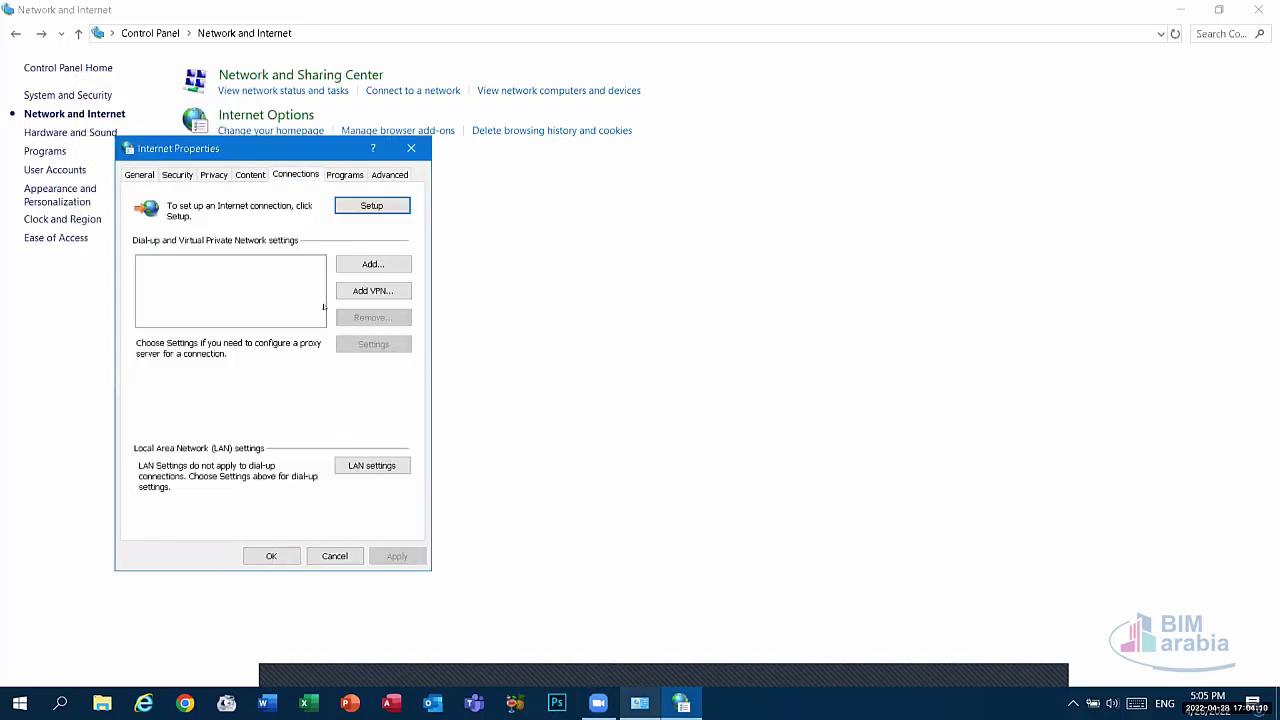
click(139, 174)
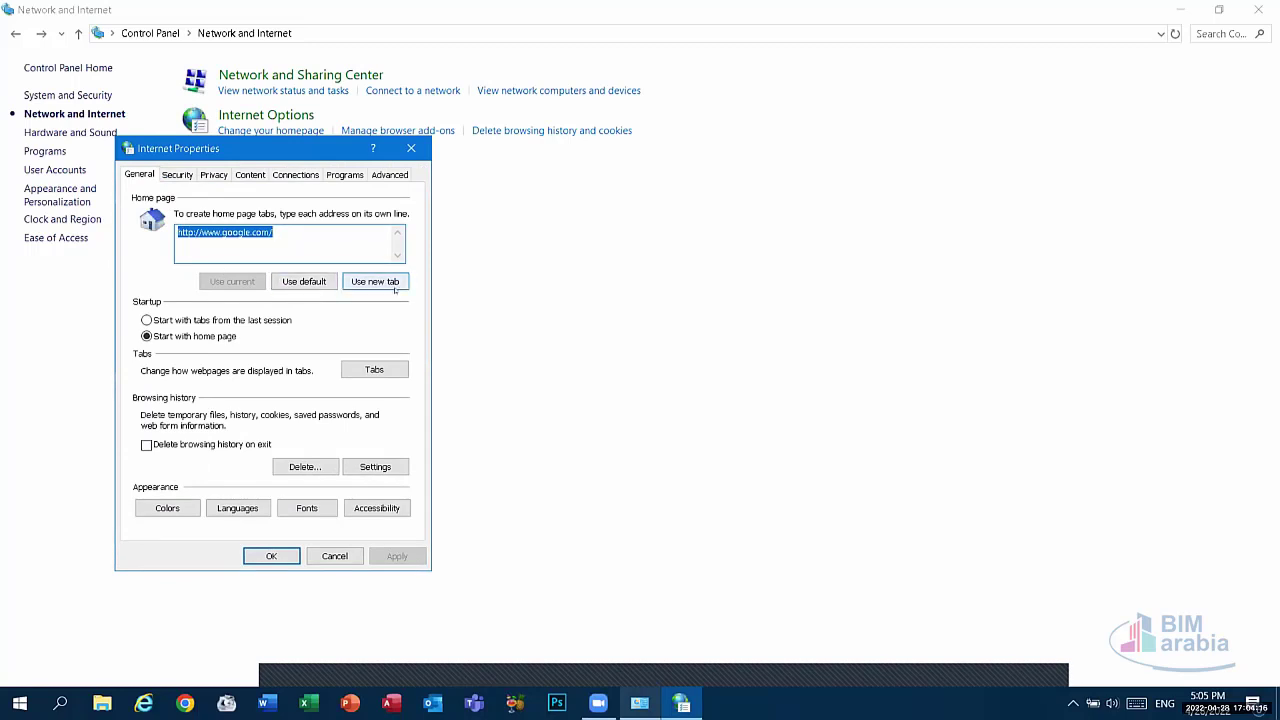
Step: Switch to Chrome and open google.com.eg in a new tab
click(185, 703)
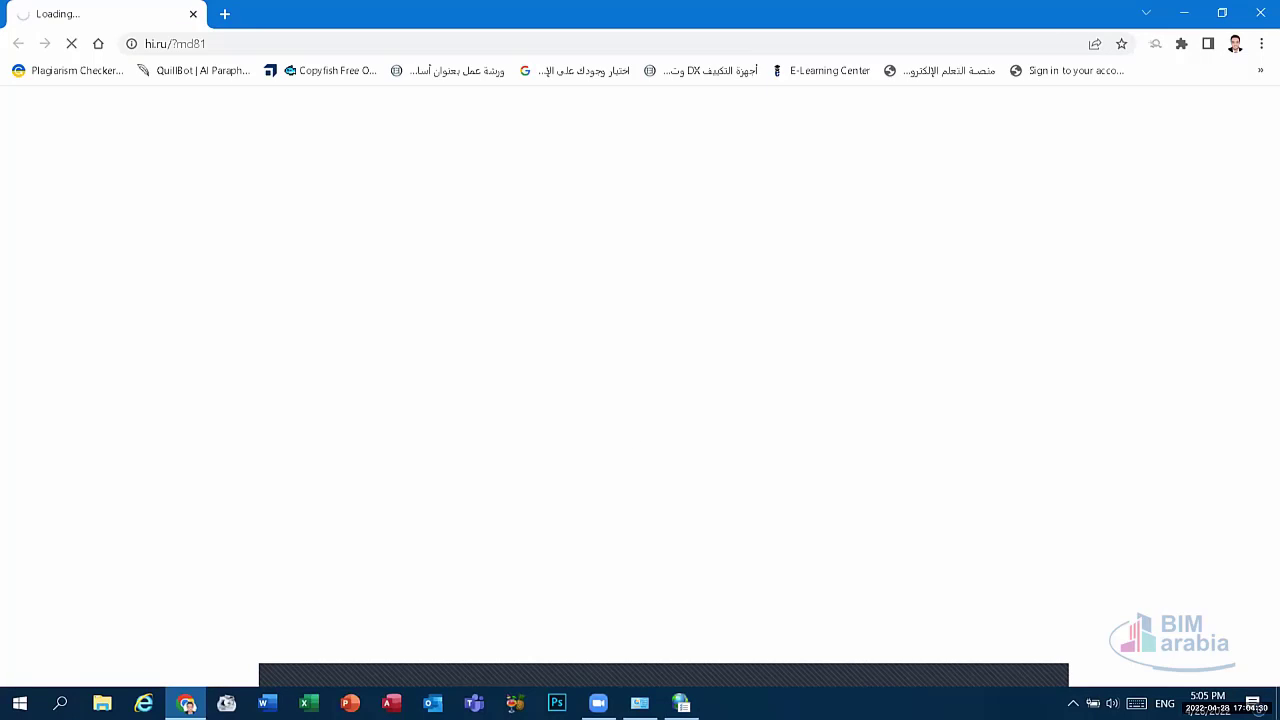
click(680, 703)
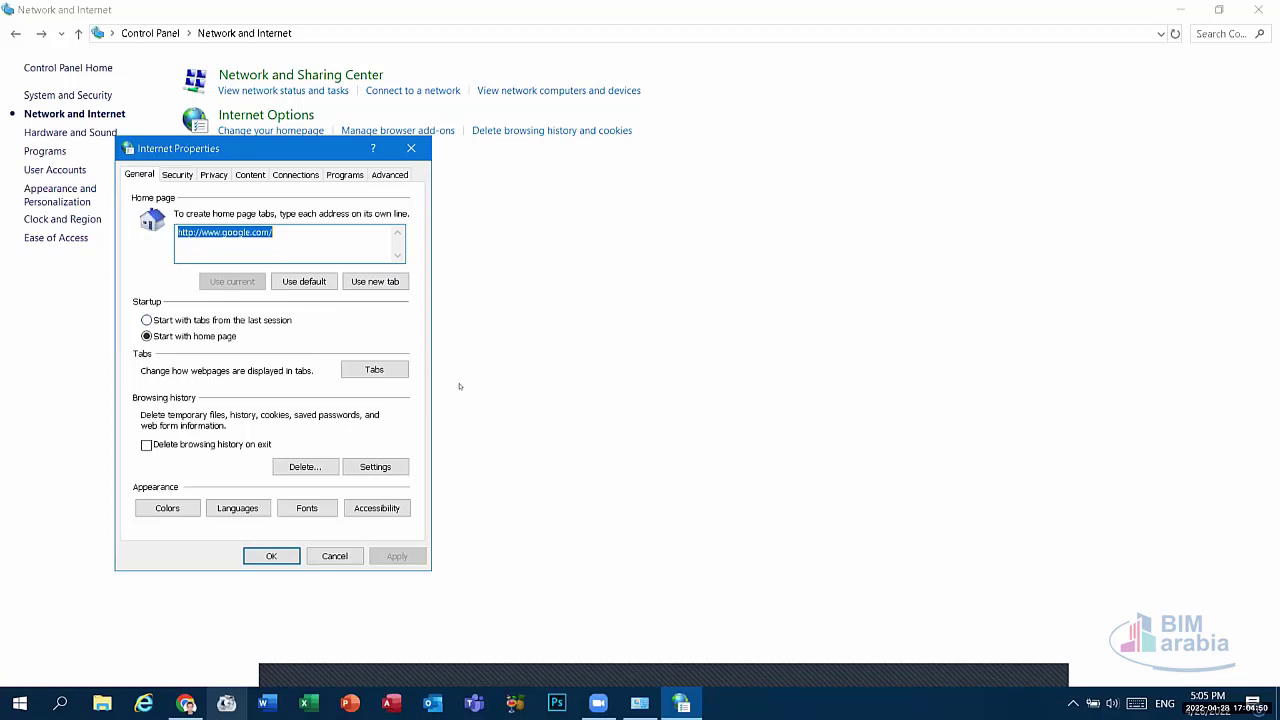
click(186, 703)
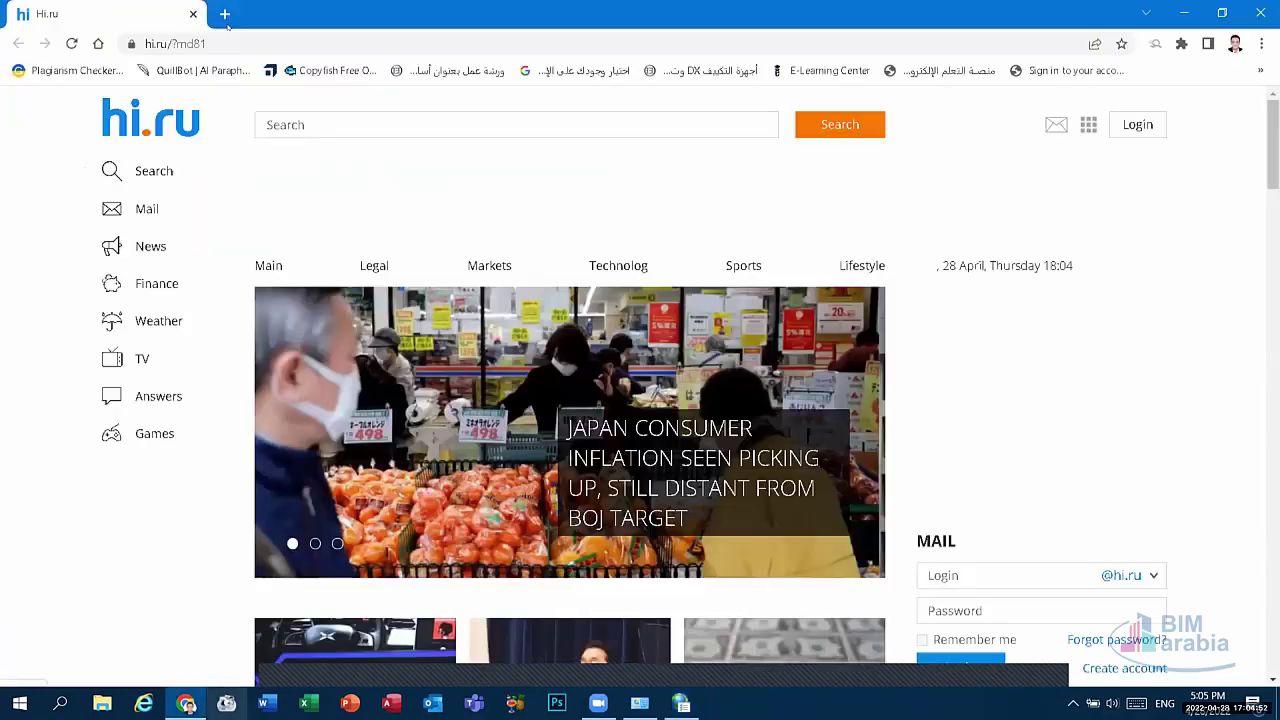
click(225, 14)
text(g)
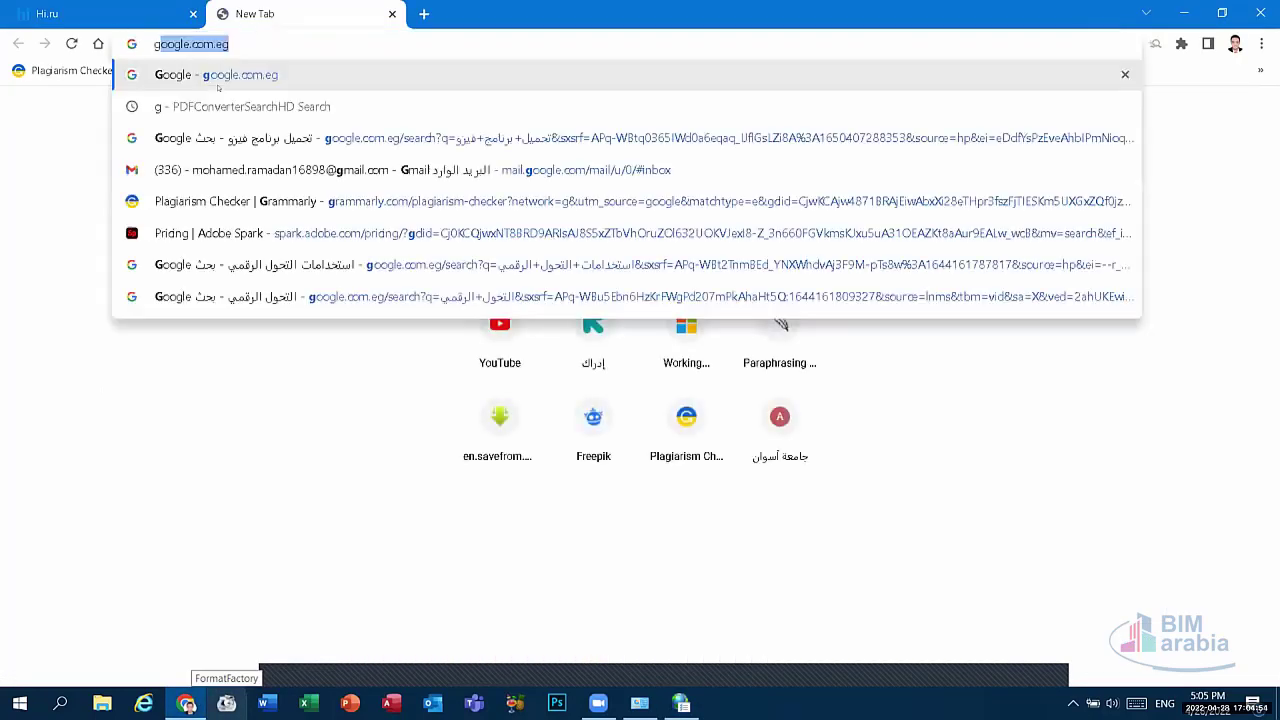
key(Return)
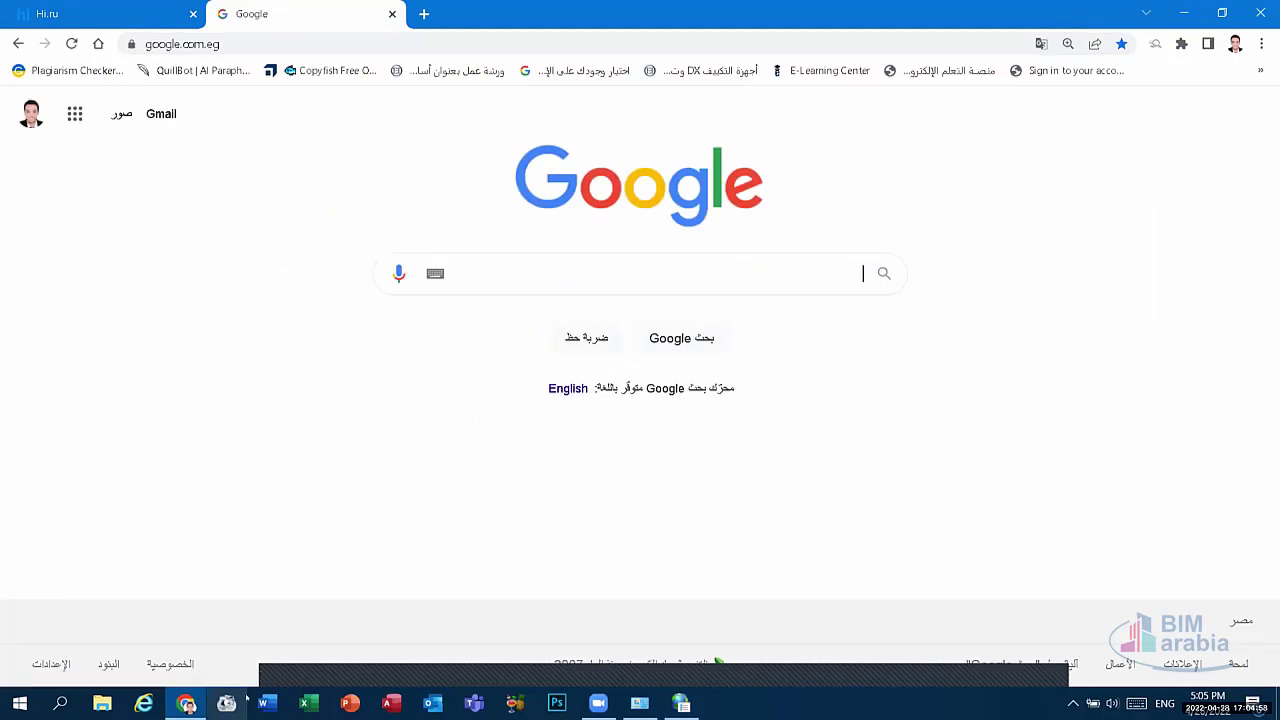
Step: Delete the browsing history from Internet Properties, also including saved passwords in the data to remove
click(681, 703)
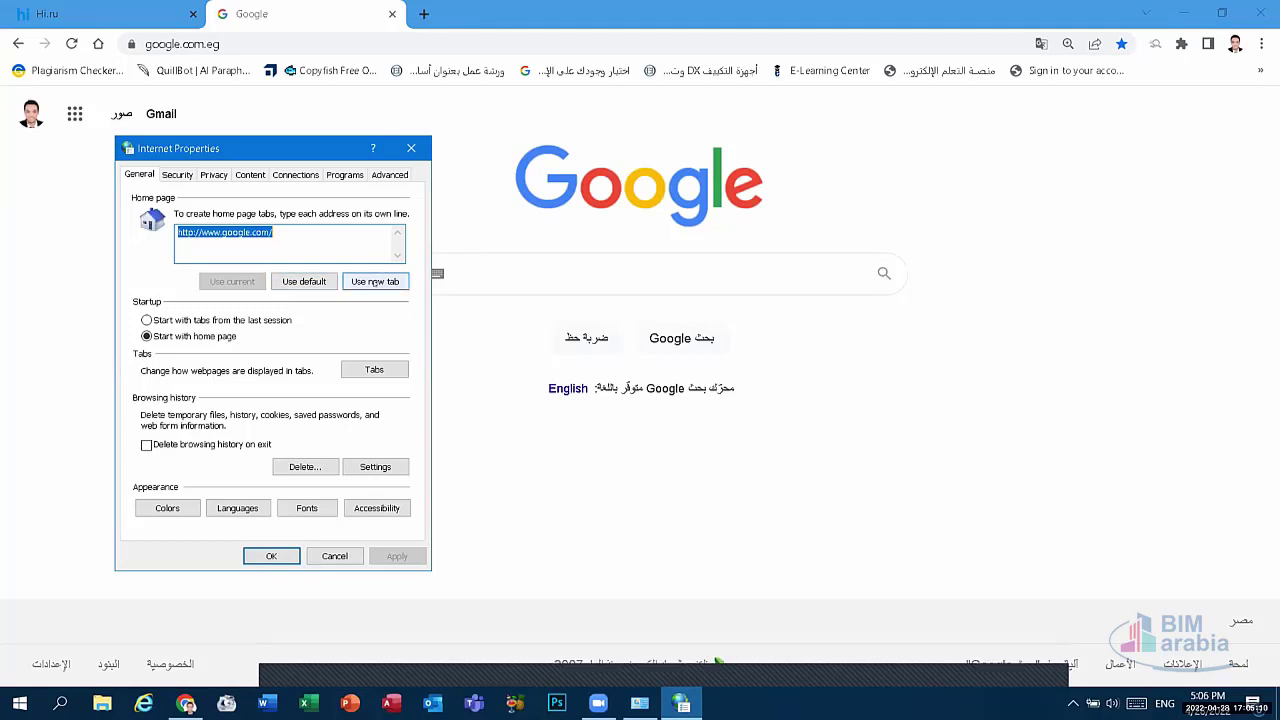
click(305, 467)
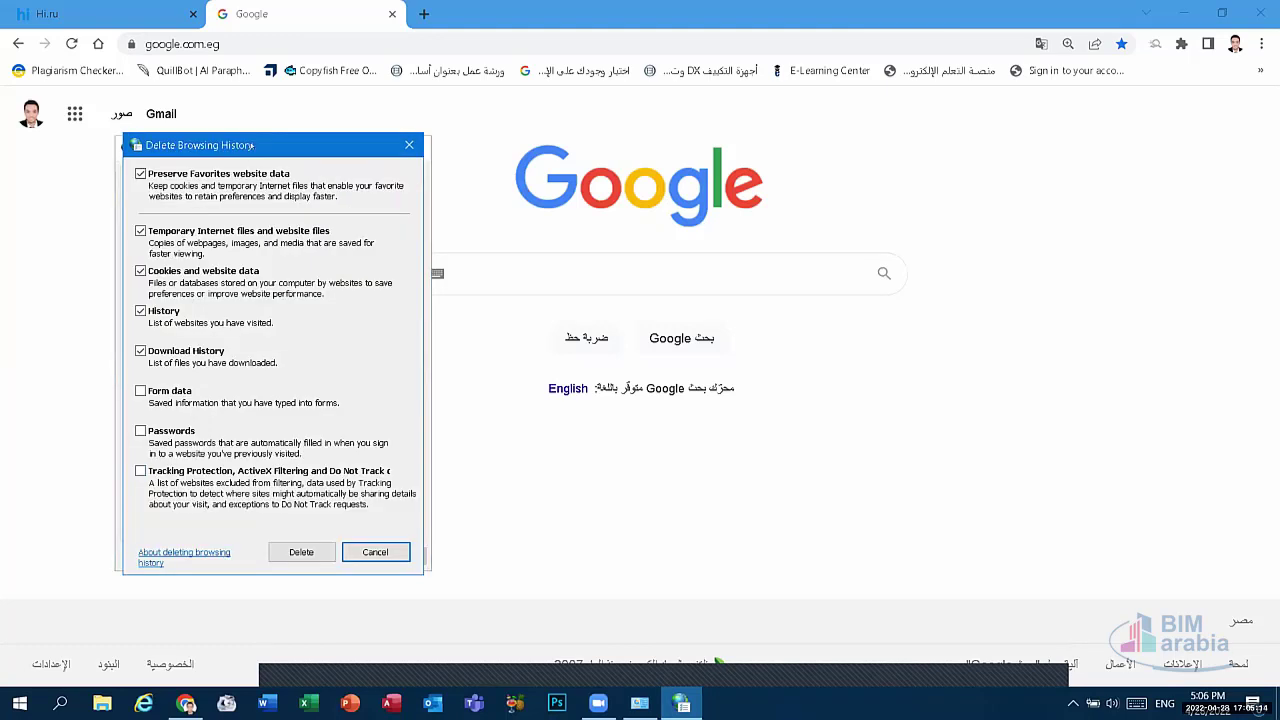
drag(252, 146, 414, 63)
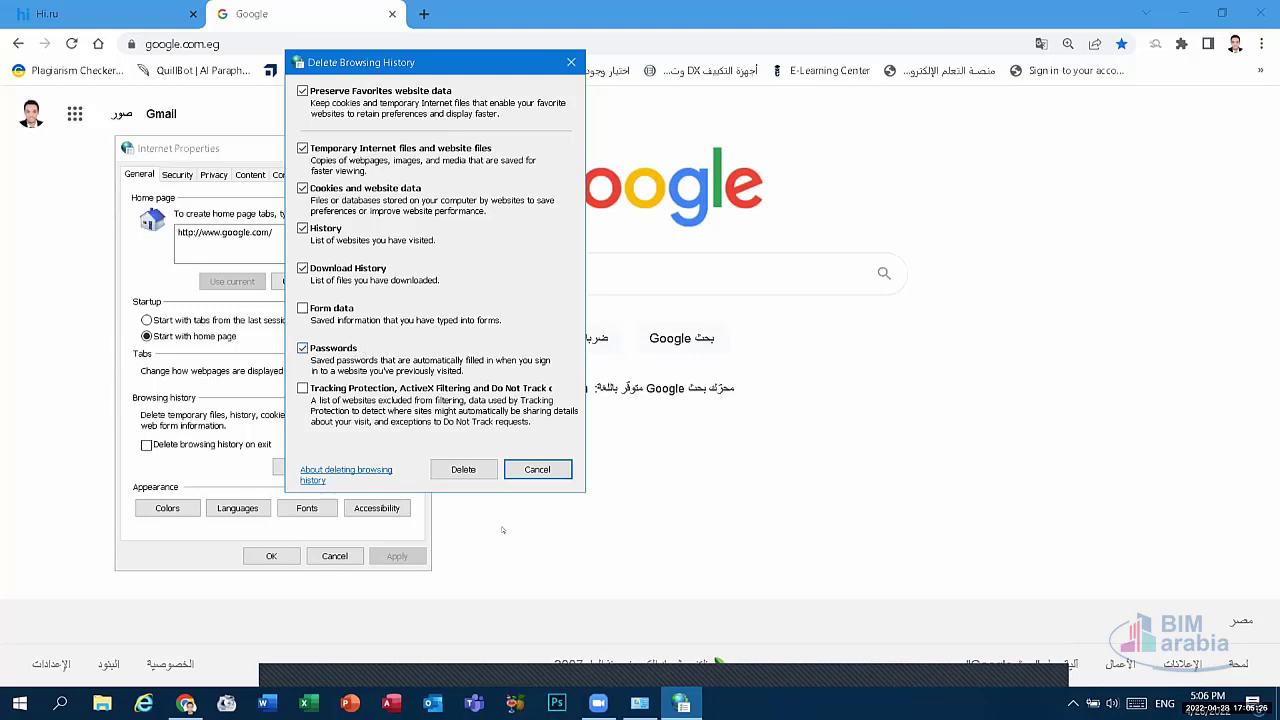
click(303, 348)
click(463, 469)
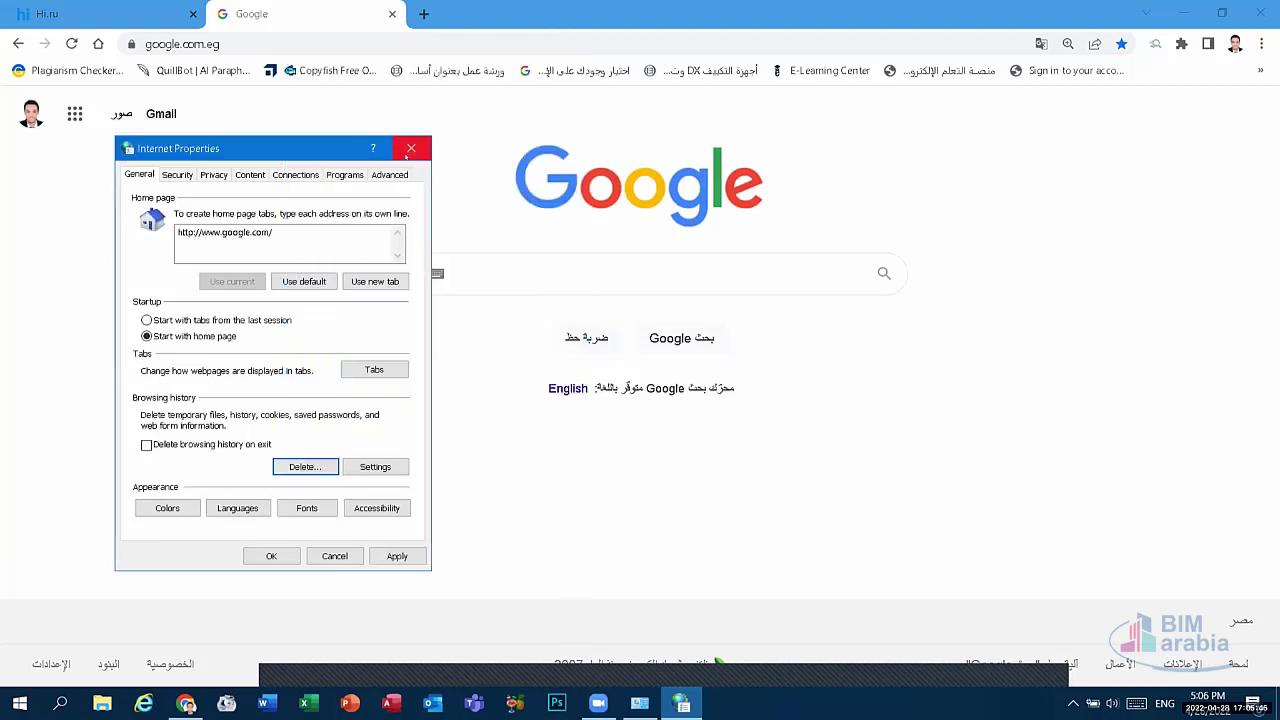
Step: Close Internet Properties and both Chrome tabs to return to Network and Internet
click(410, 149)
click(183, 14)
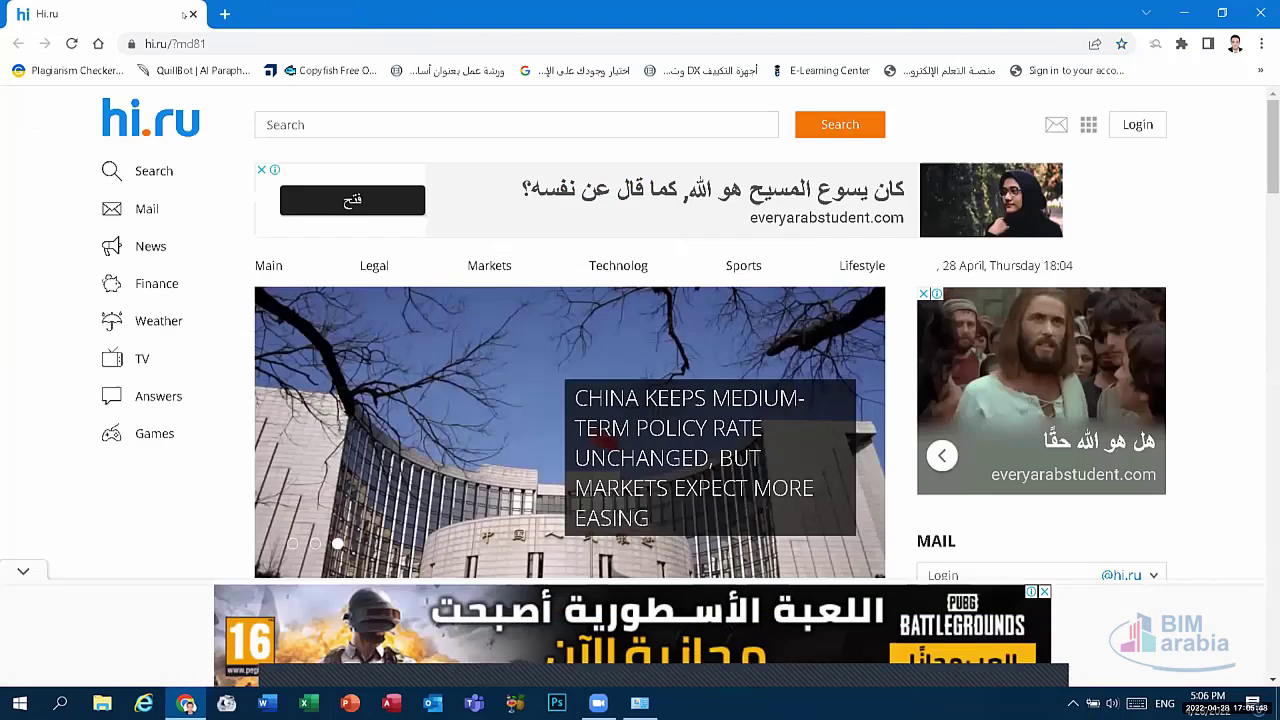
click(193, 14)
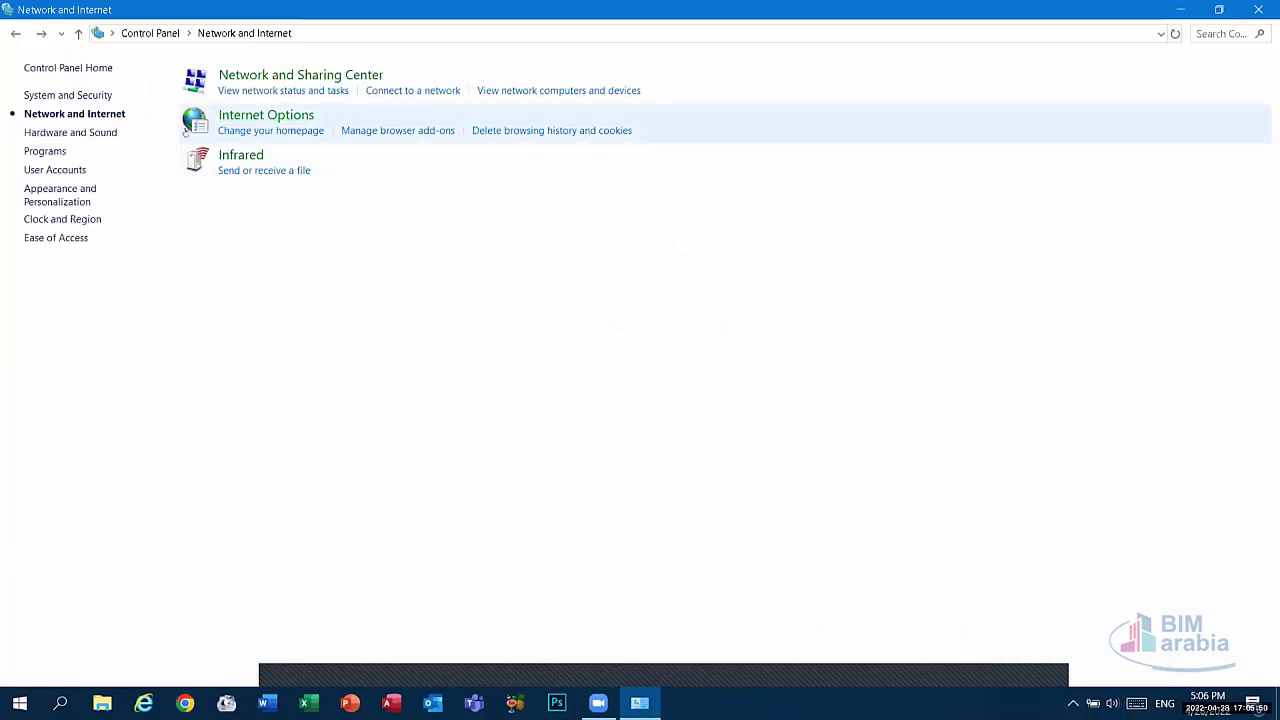
Step: Open Devices and Printers under Hardware and Sound and examine the options available for the Fax printer
click(15, 33)
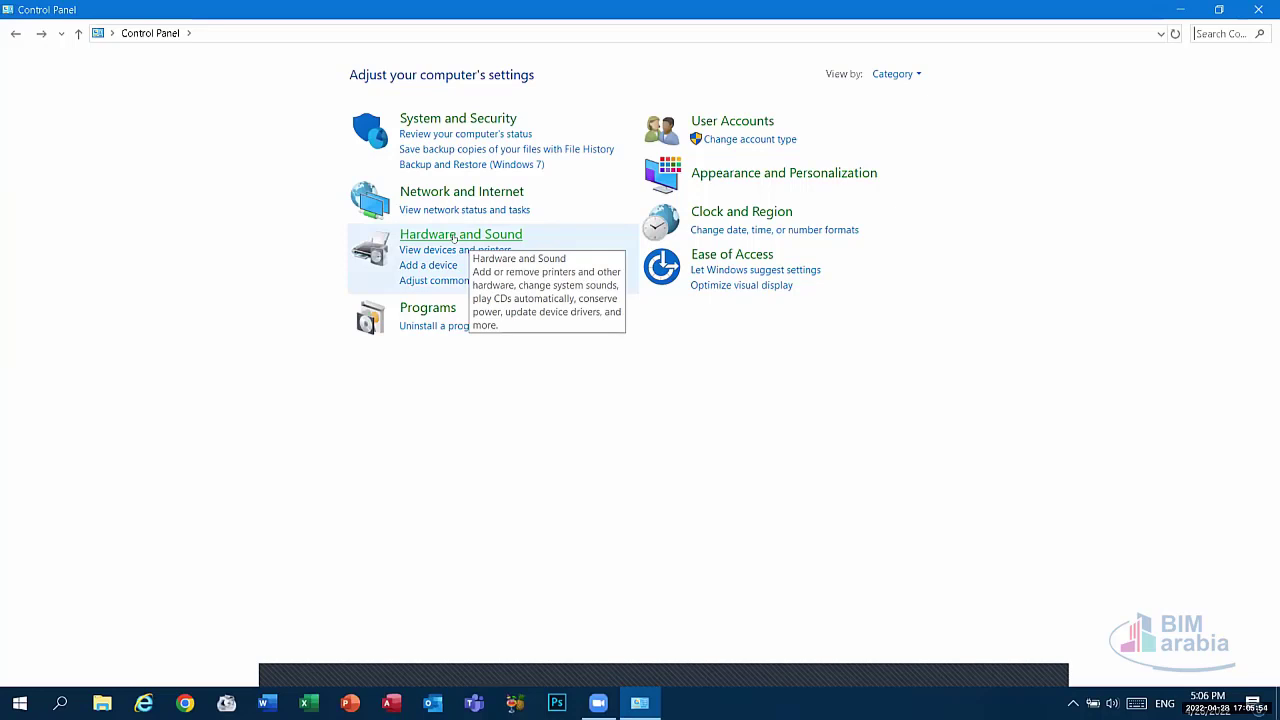
click(455, 237)
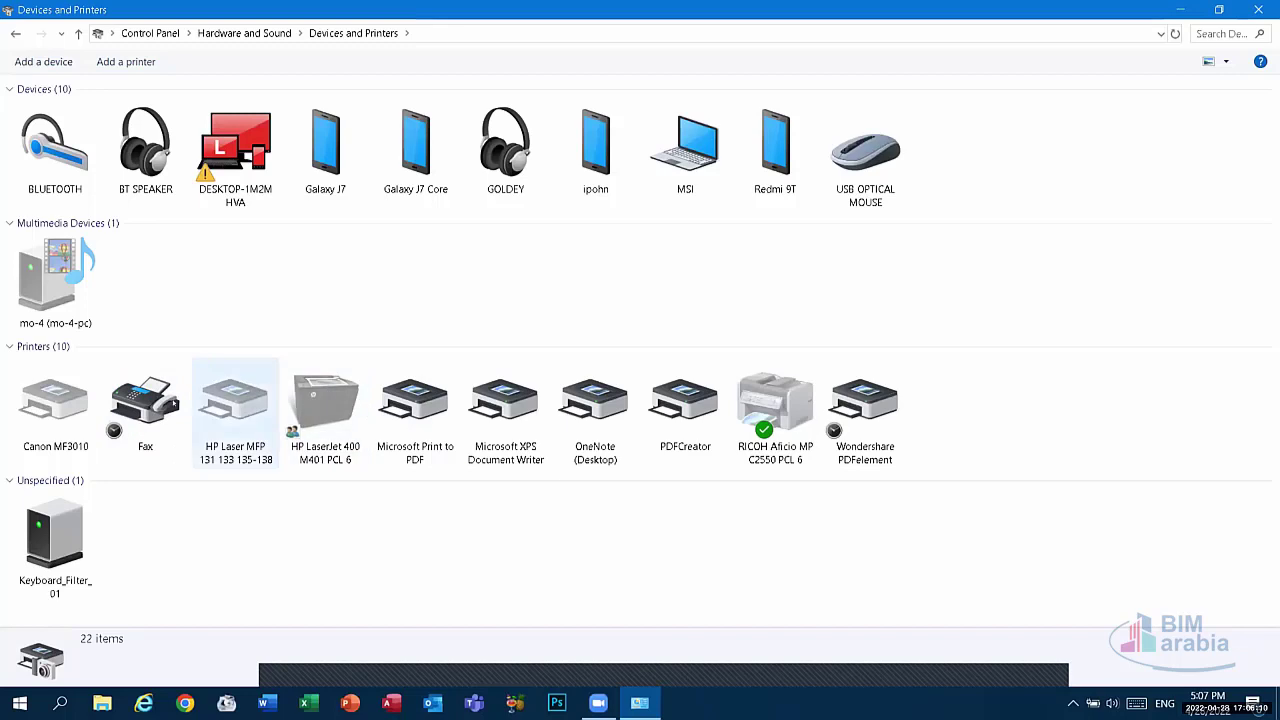
click(145, 400)
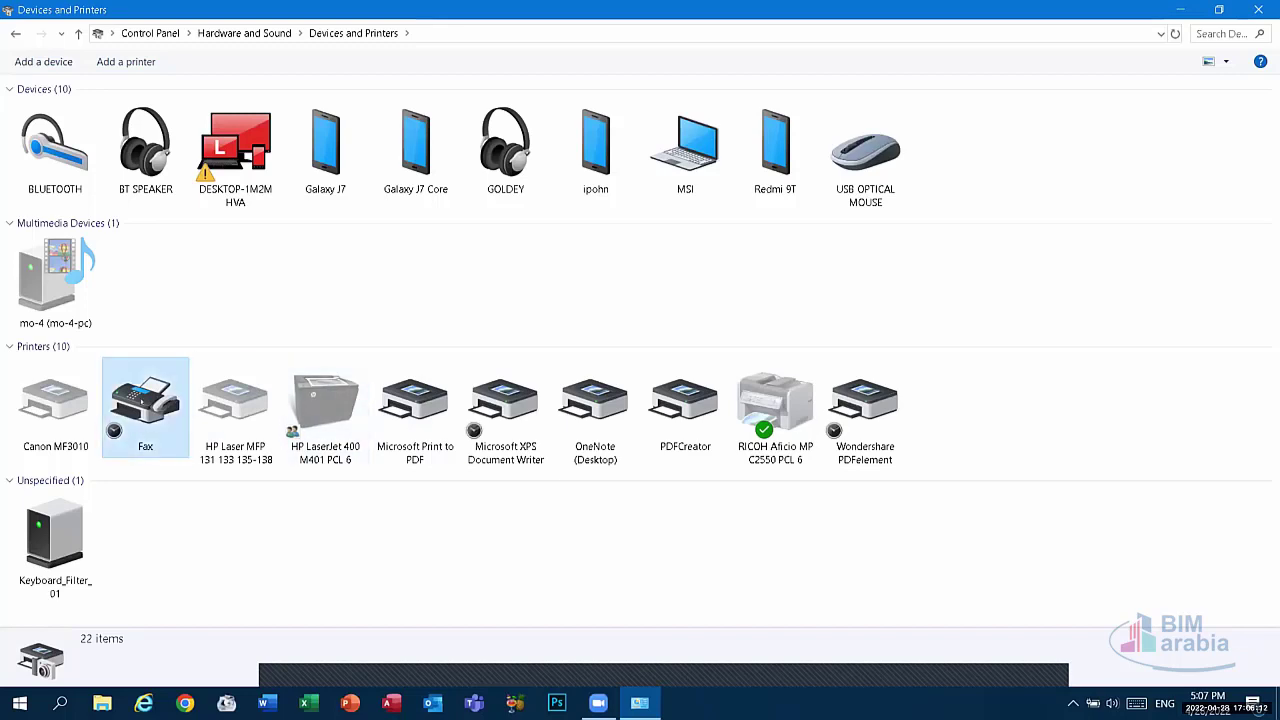
right_click(144, 403)
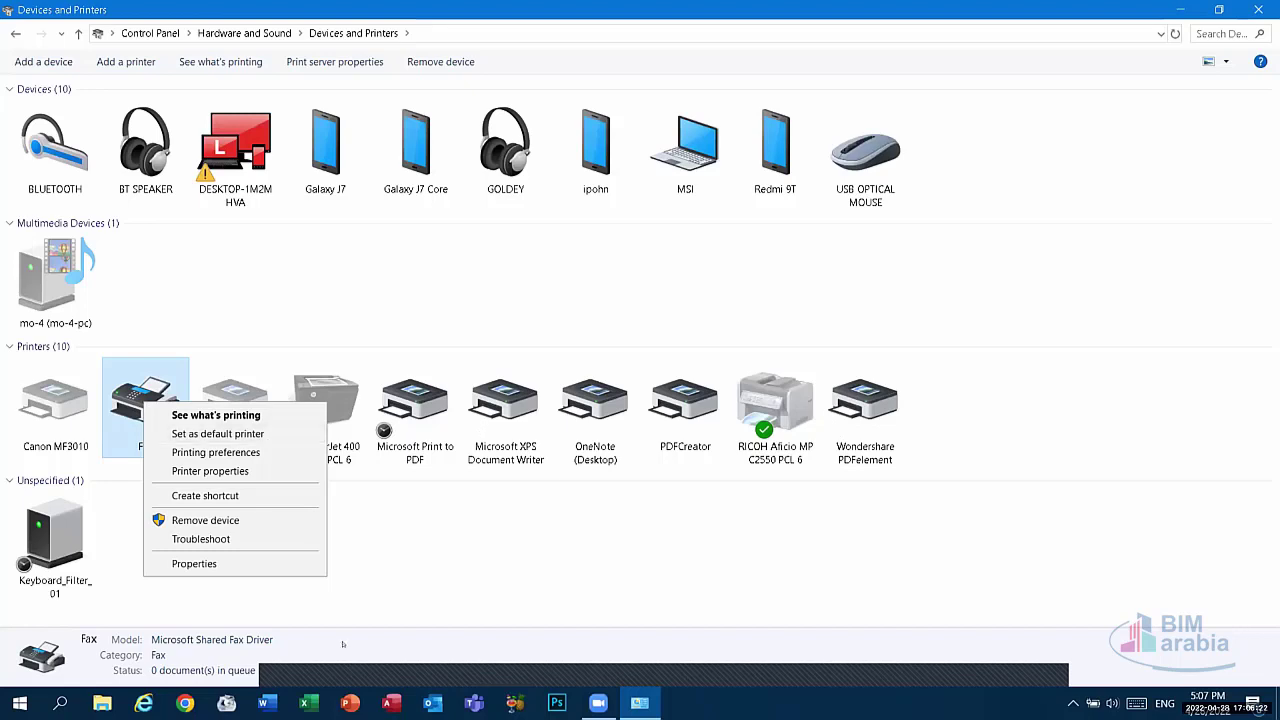
click(407, 537)
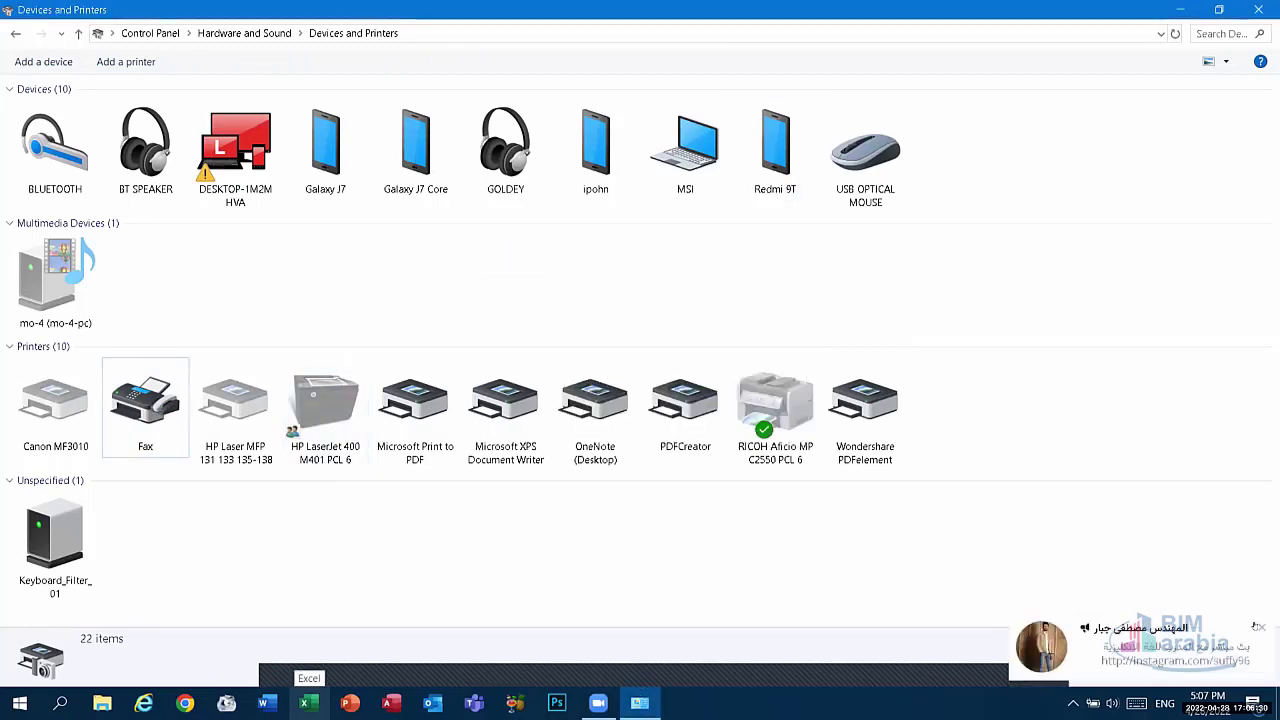
click(160, 421)
right_click(160, 421)
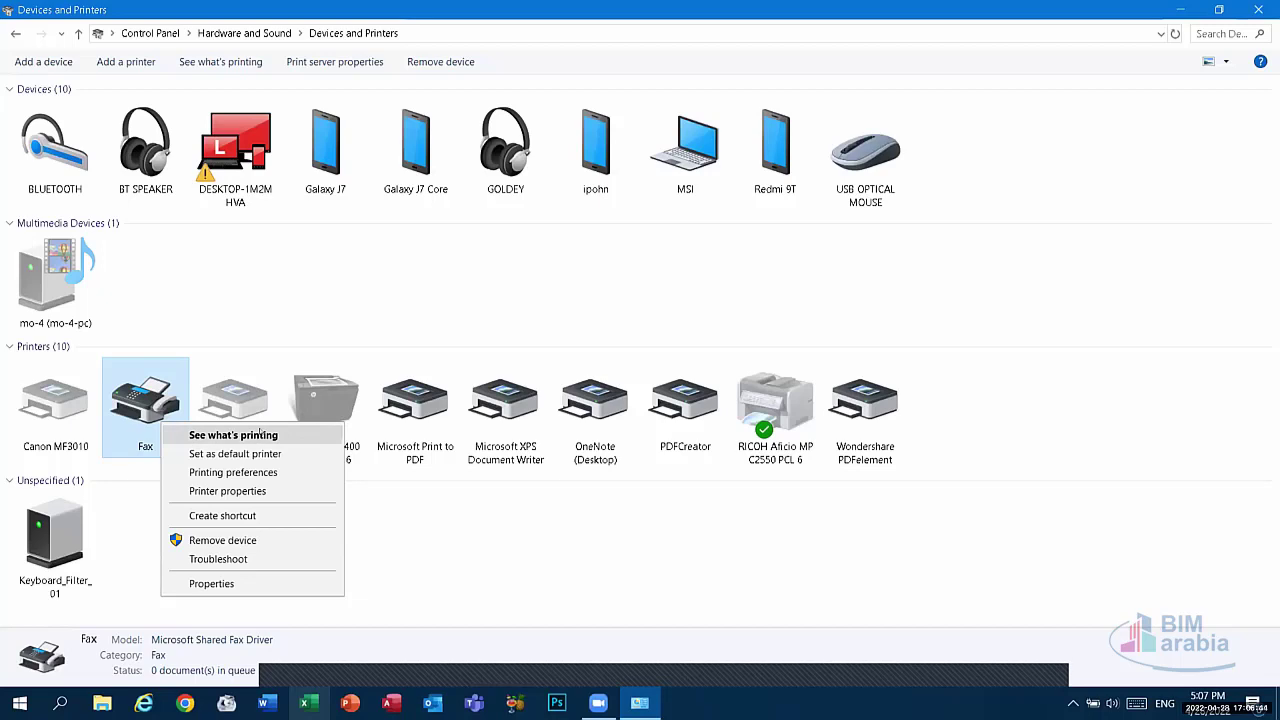
click(531, 637)
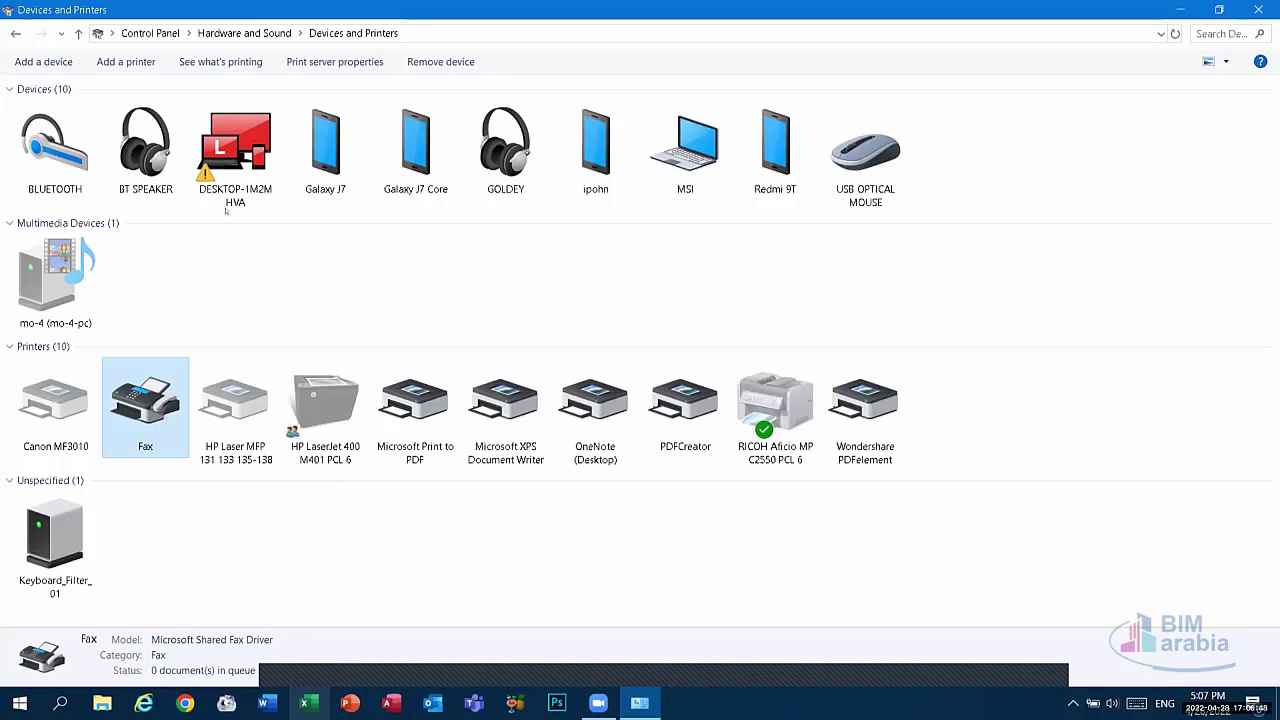
Step: Look through the menus of Windows Fax and Scan, including Help
click(175, 180)
key(Right)
key(Left)
key(Left)
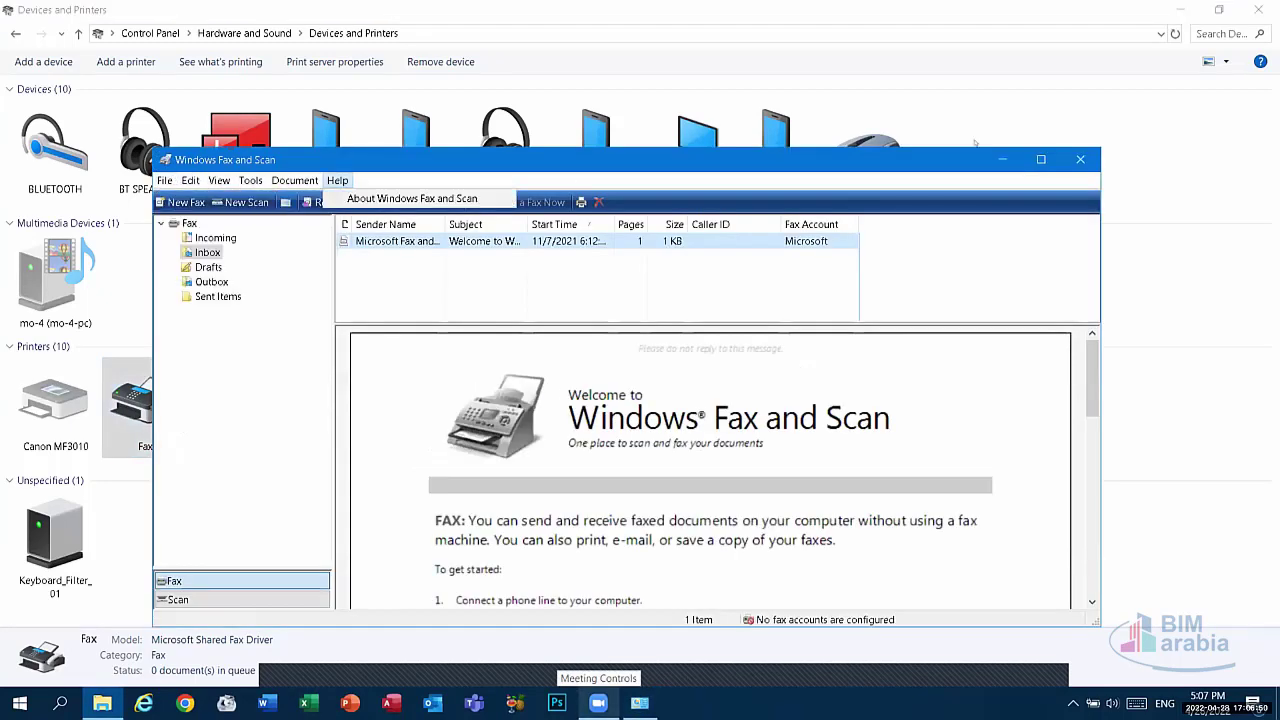
Step: Leave Windows Fax and Scan and examine the print queue and printer options of Microsoft Print to PDF
click(1080, 159)
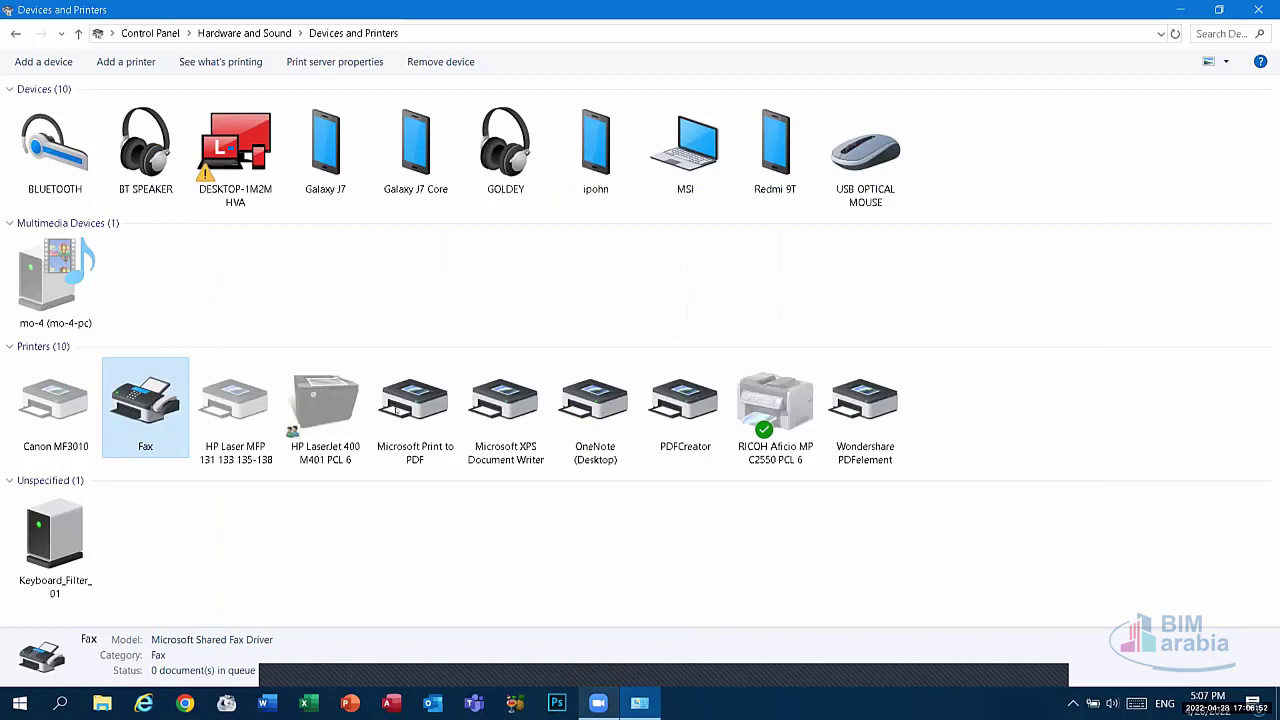
click(415, 405)
right_click(396, 409)
click(440, 420)
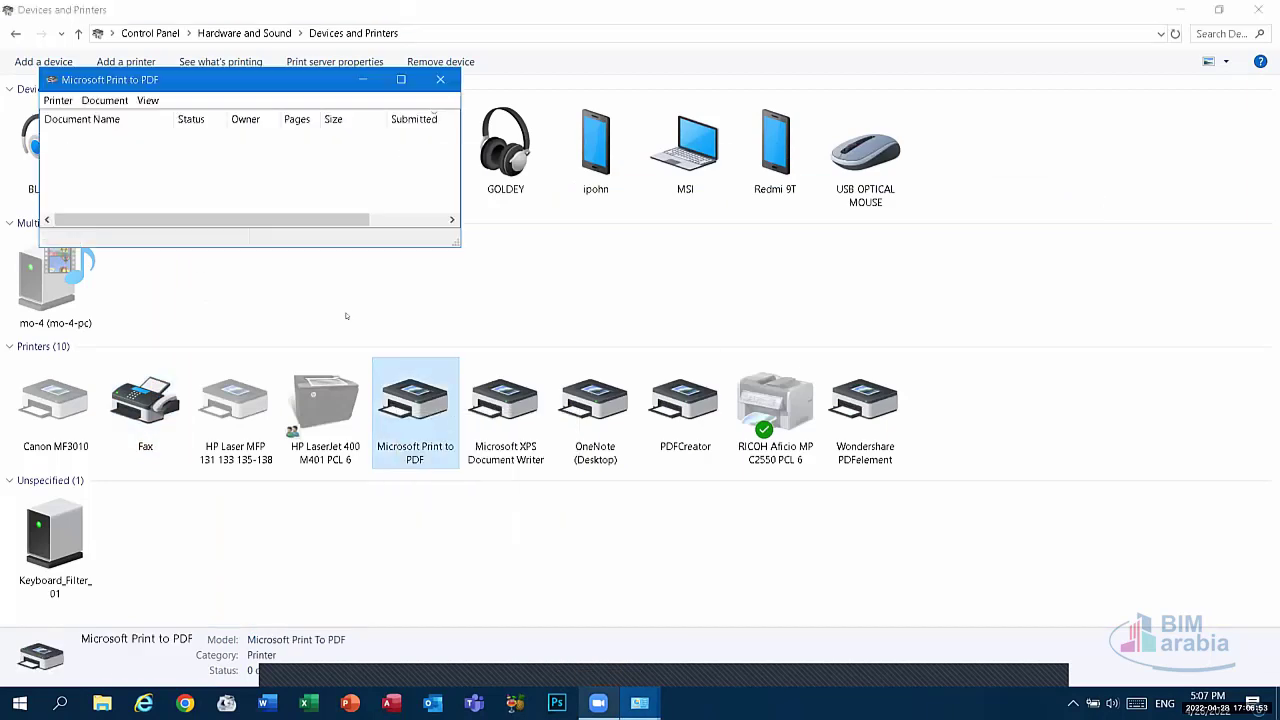
click(400, 79)
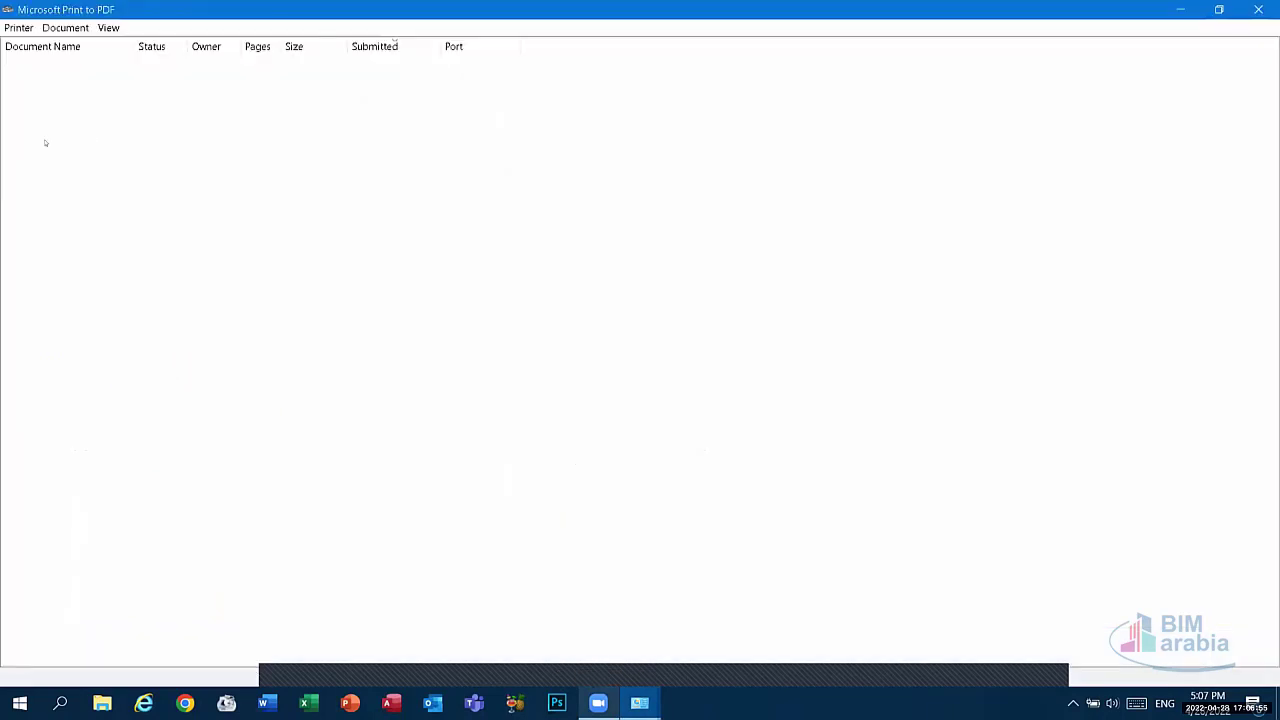
right_click(55, 70)
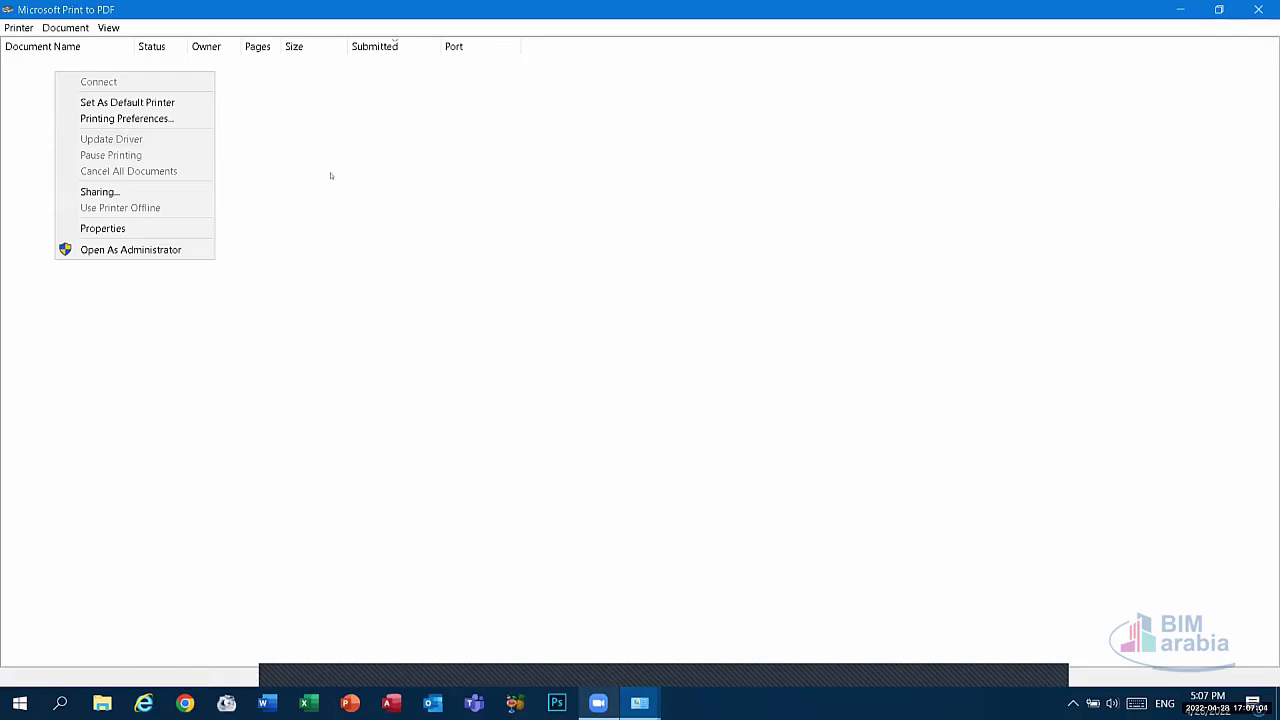
click(409, 195)
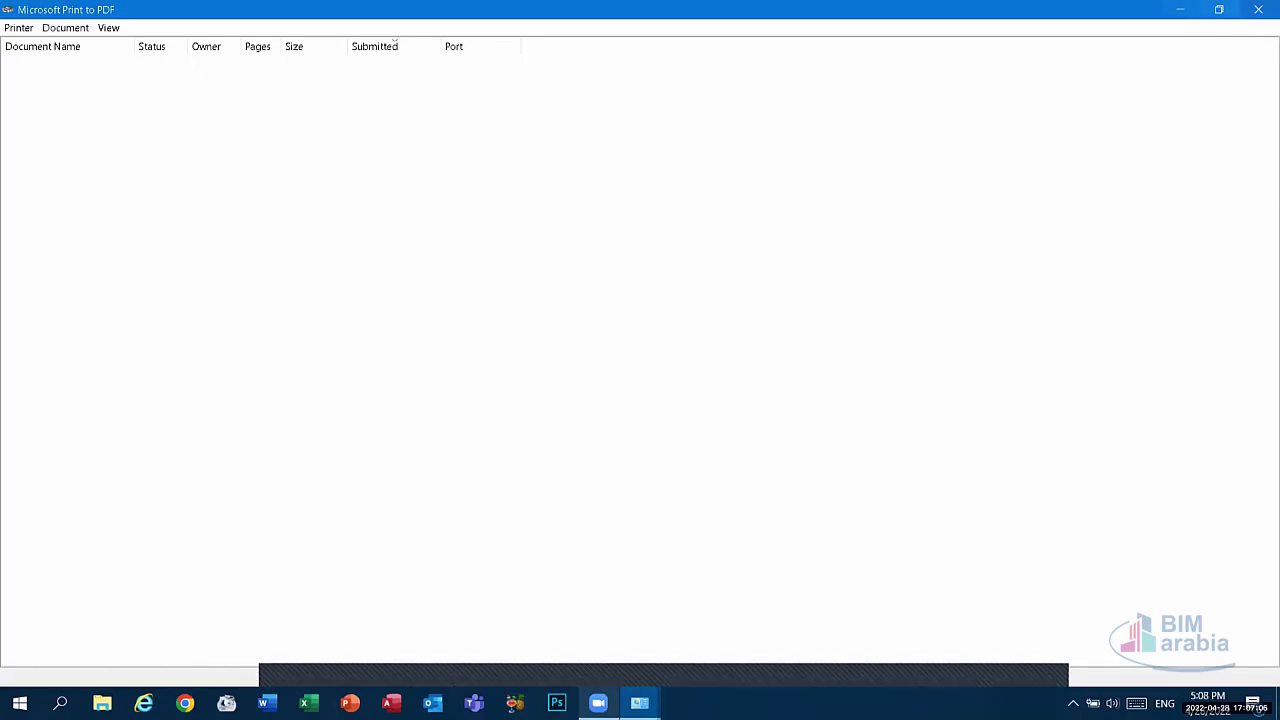
click(1258, 9)
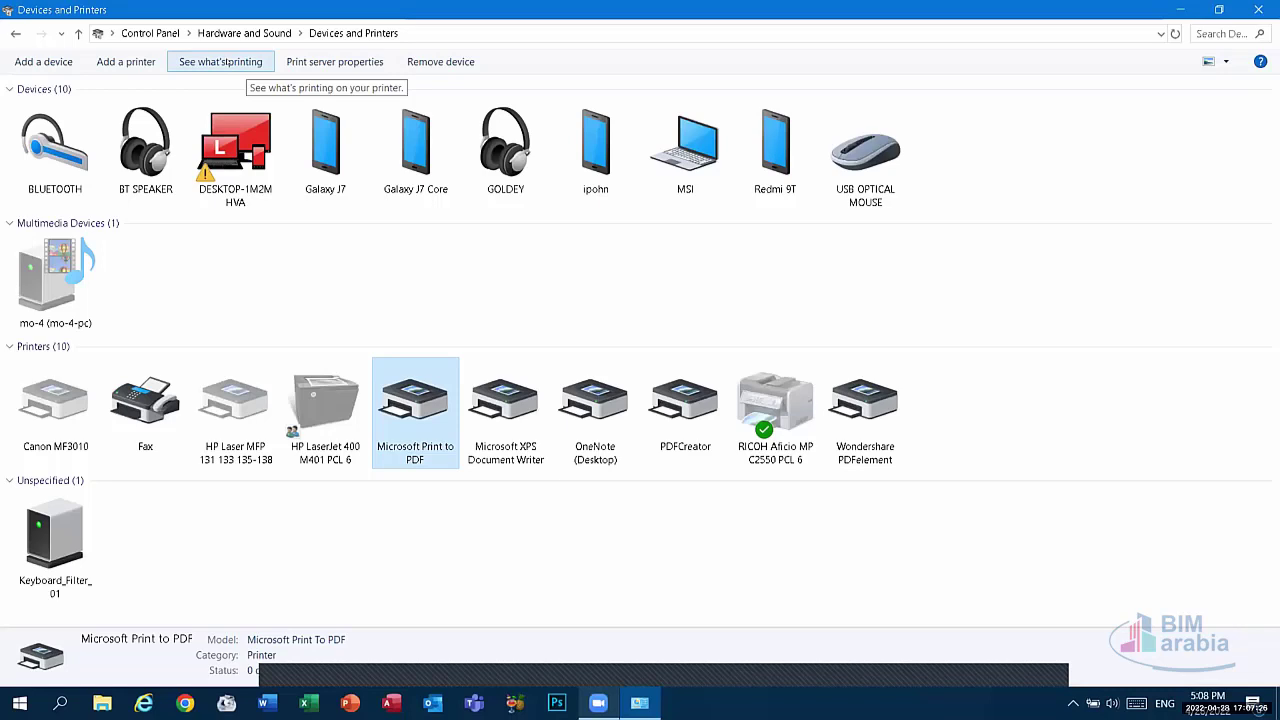
Step: Open Programs and Features under the Programs category and locate the uninstall option for Adobe InDesign CC 2019
click(15, 35)
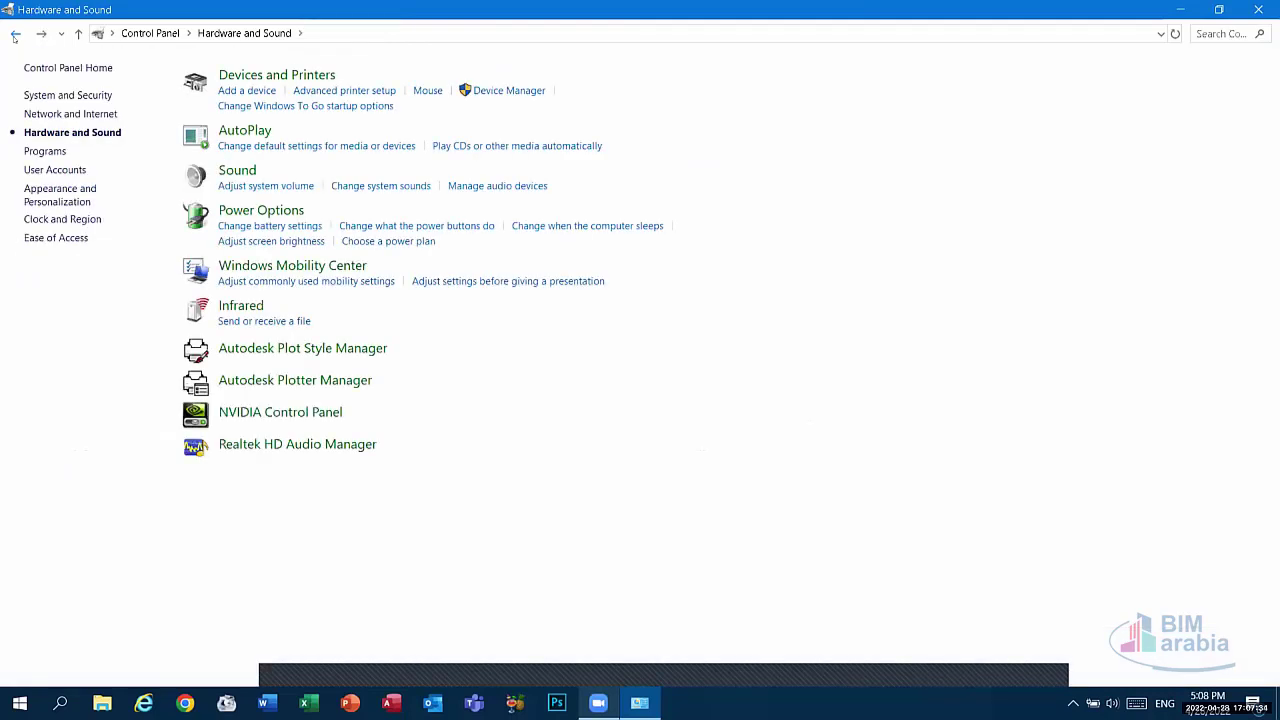
click(15, 35)
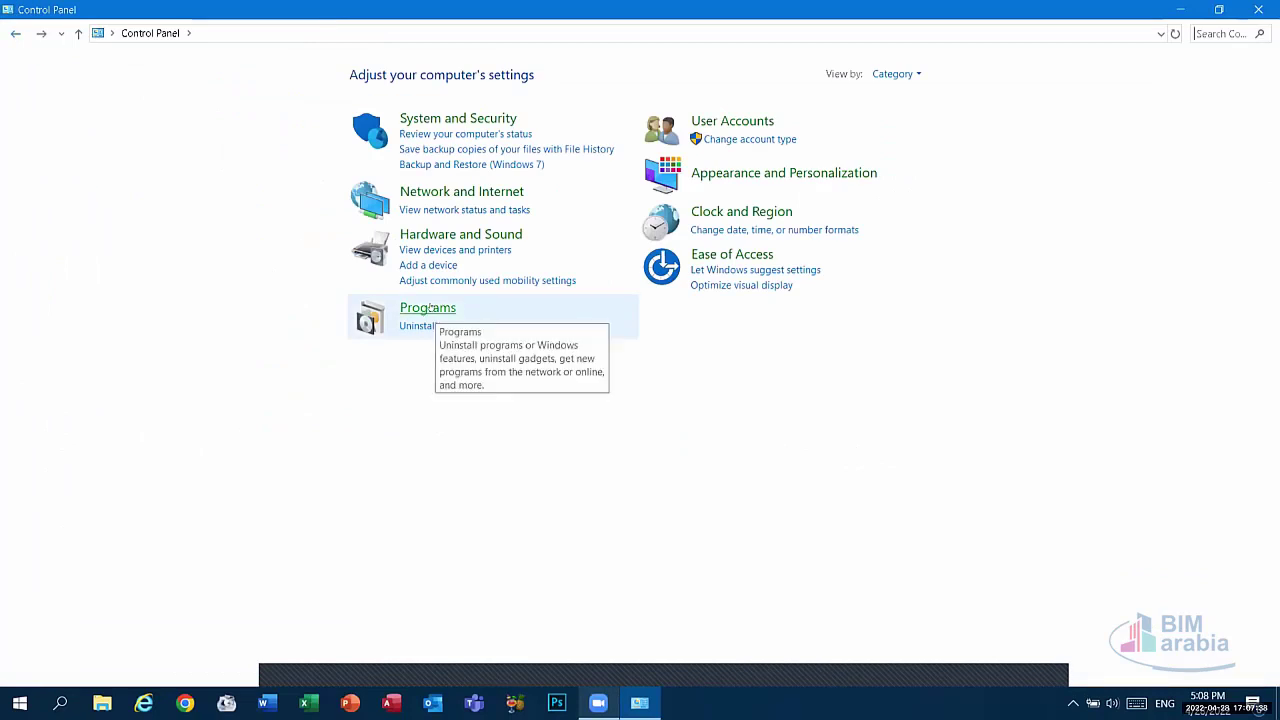
click(430, 308)
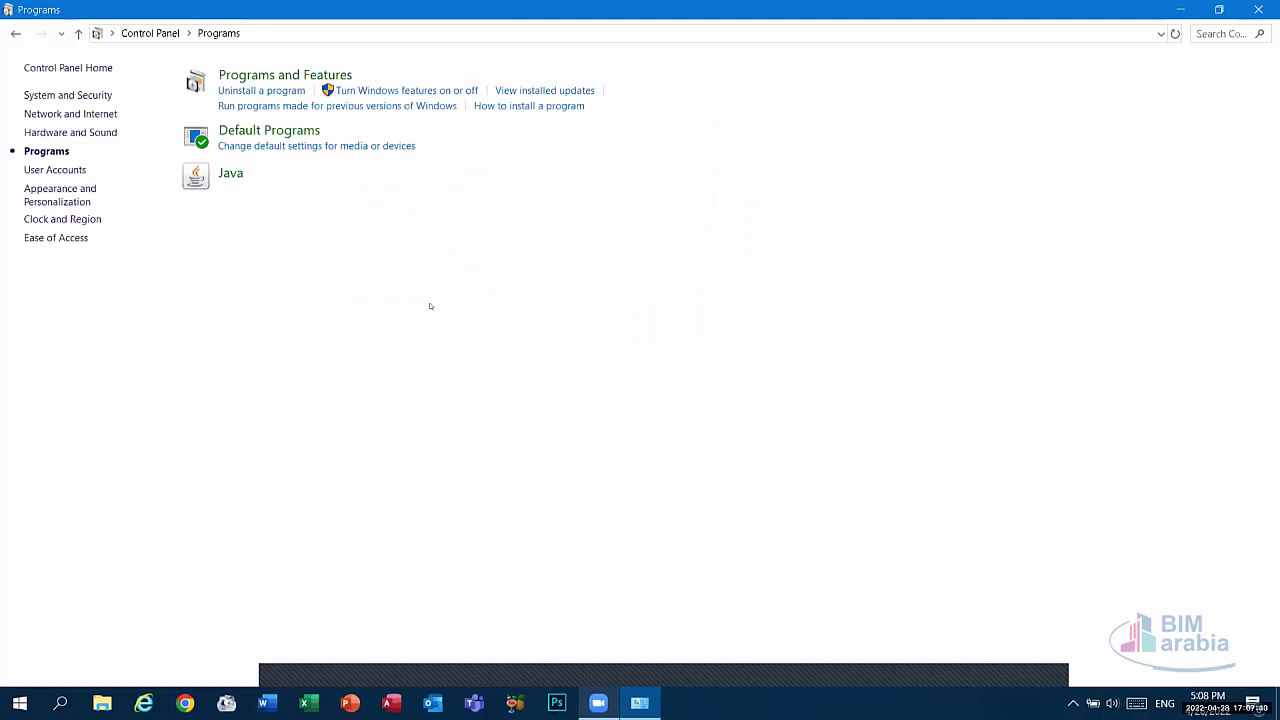
click(288, 78)
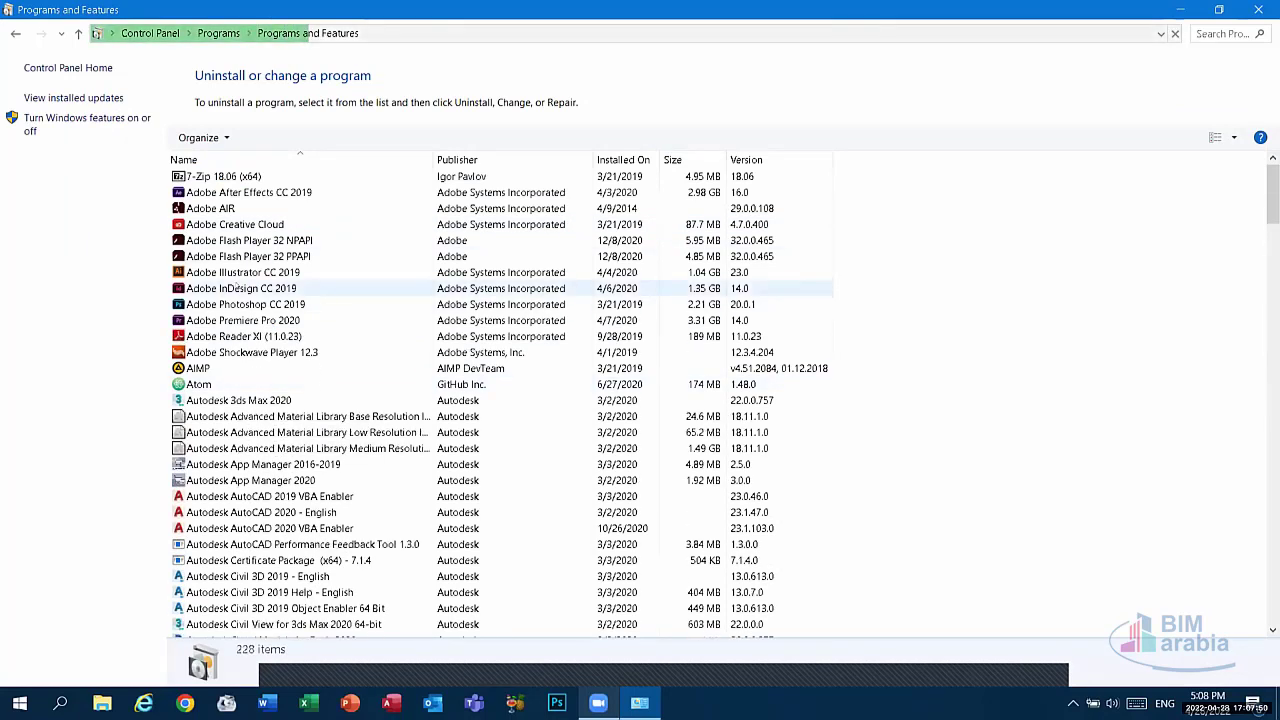
click(231, 288)
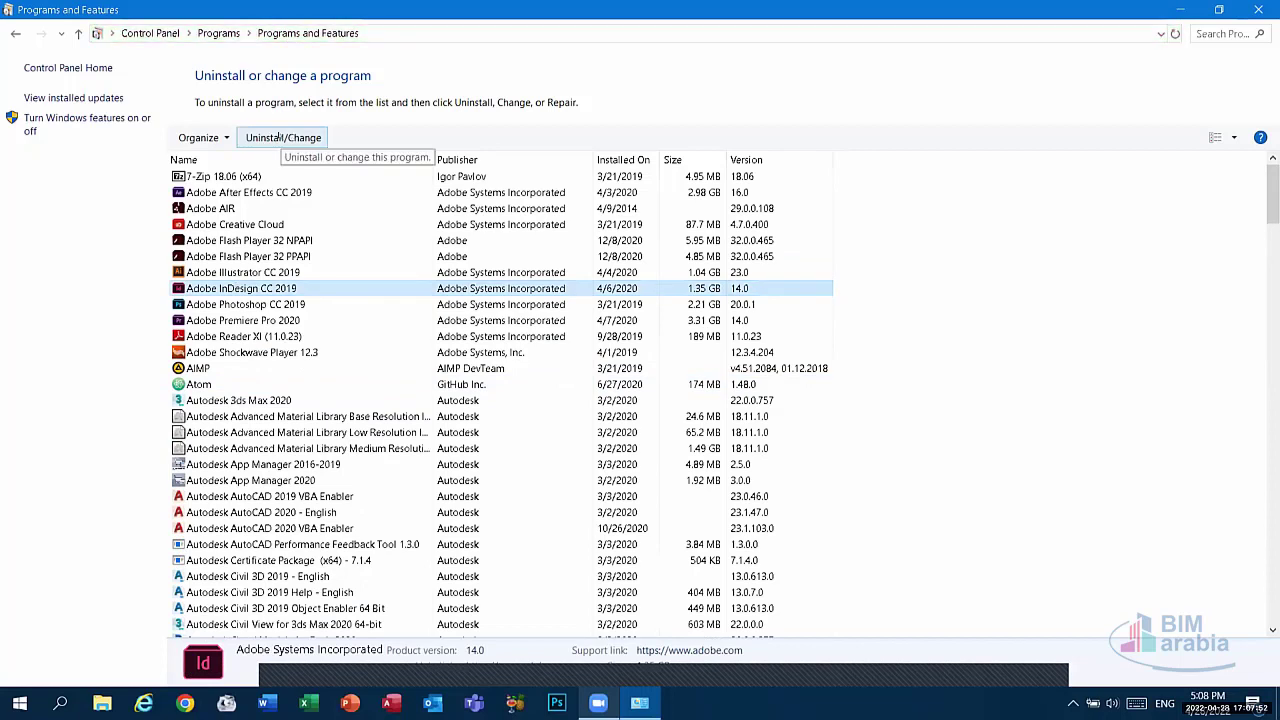
click(1258, 9)
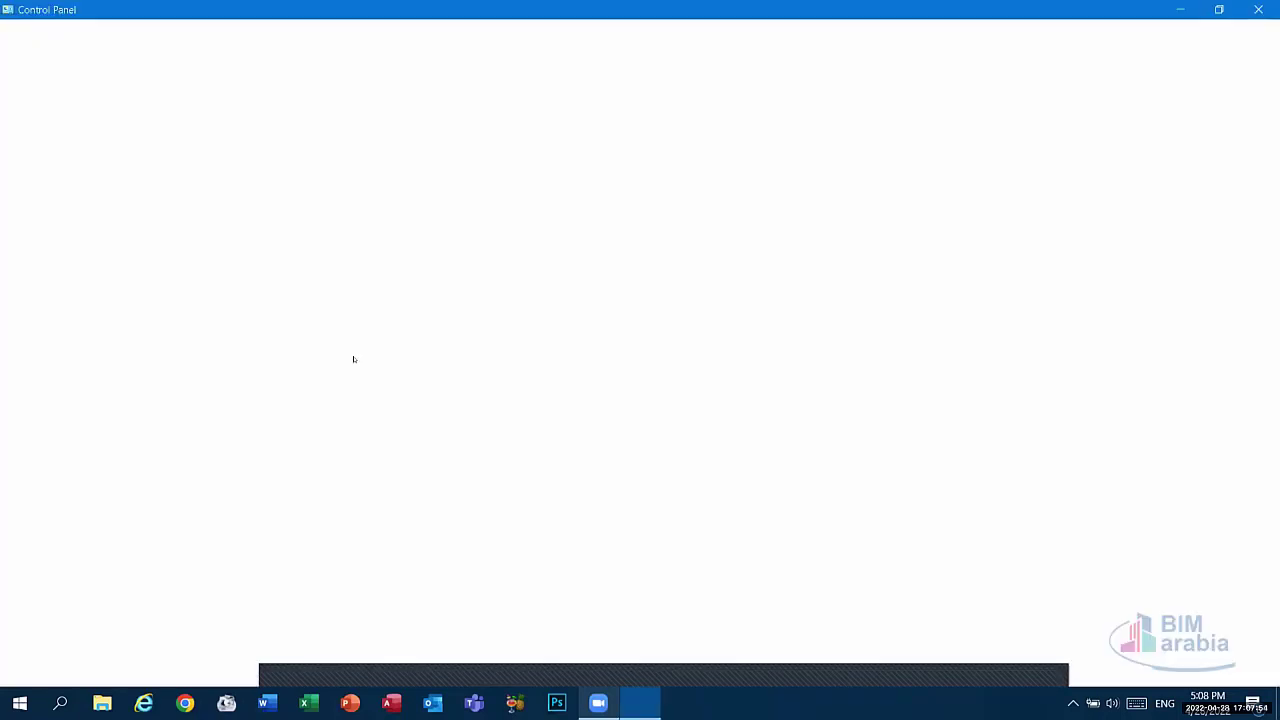
Step: Reopen Programs and Features, review the Uninstall/Change option for Adobe InDesign CC 2019 again, and return to the Control Panel home
click(403, 307)
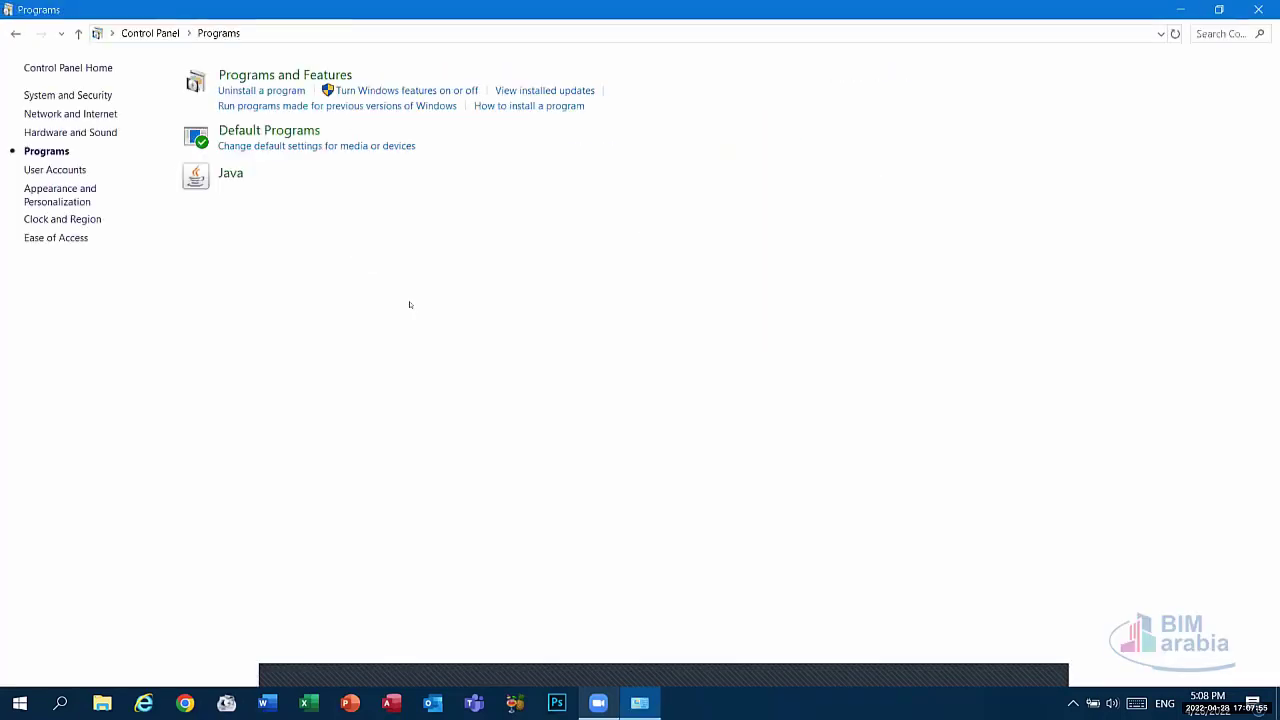
click(262, 74)
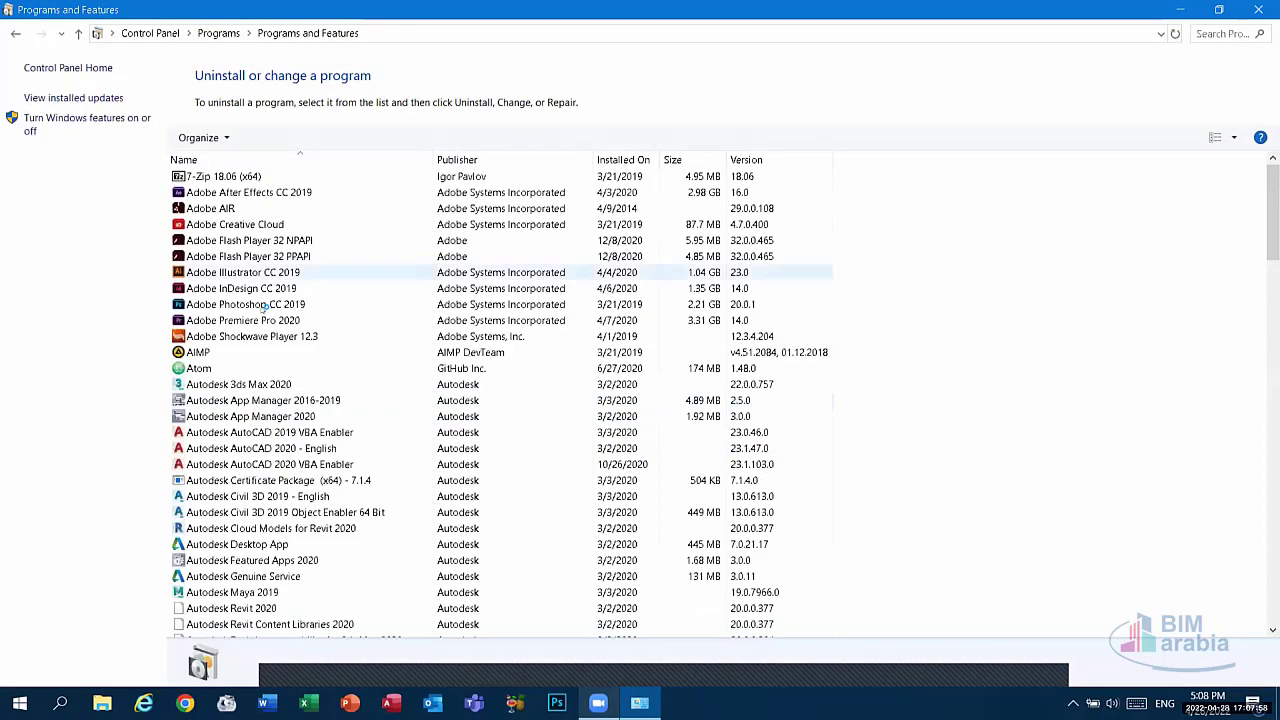
click(245, 288)
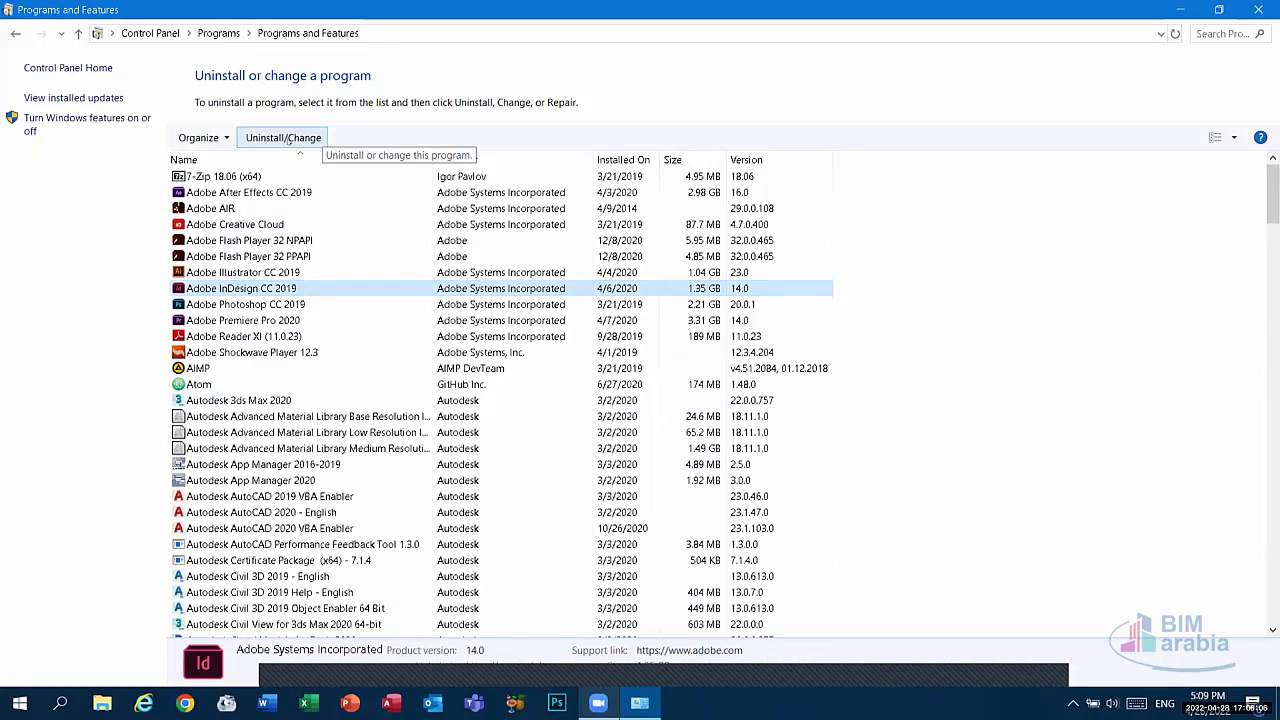
click(15, 34)
click(14, 35)
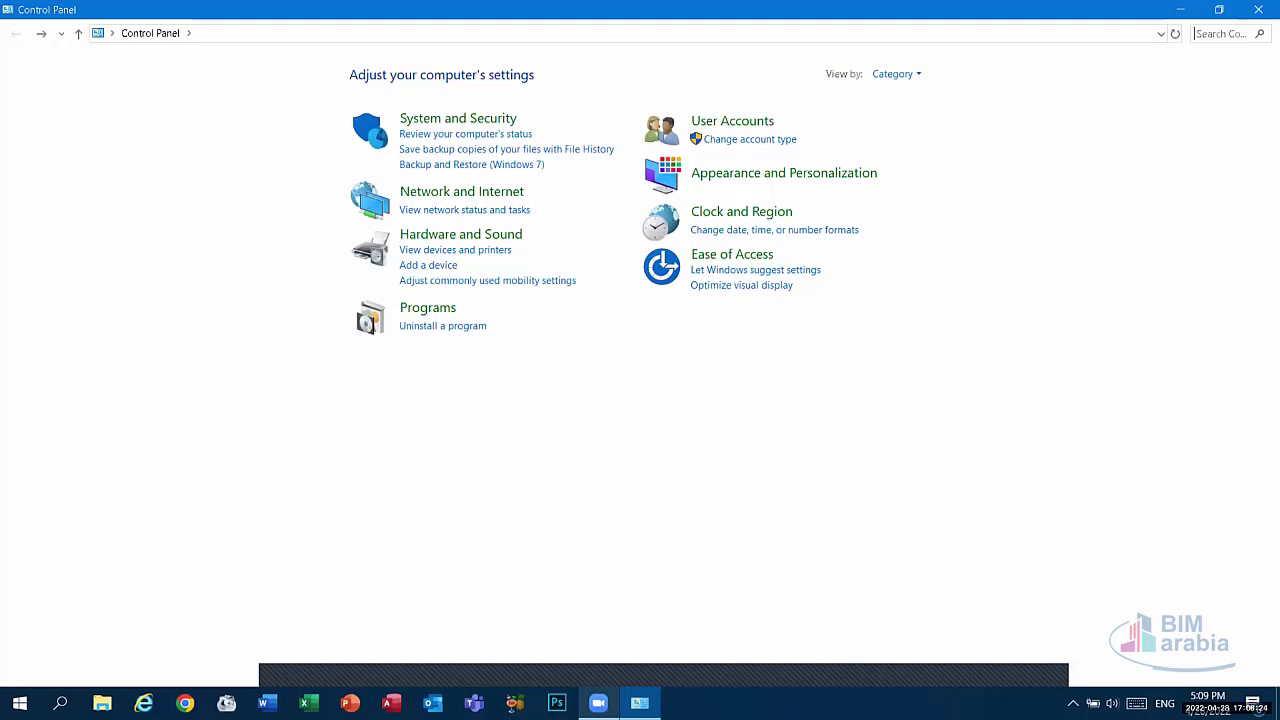
Step: Check the signed-in account in the Start menu and open its User Accounts page in Control Panel
click(19, 703)
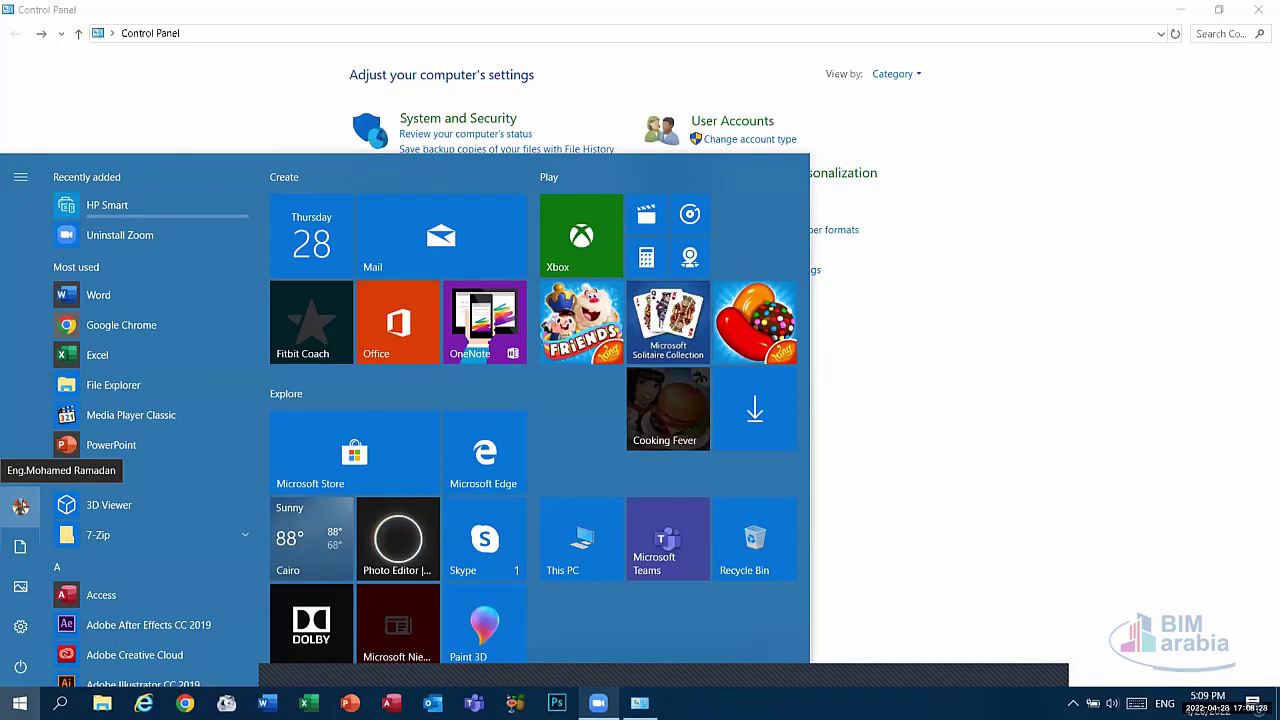
click(1080, 400)
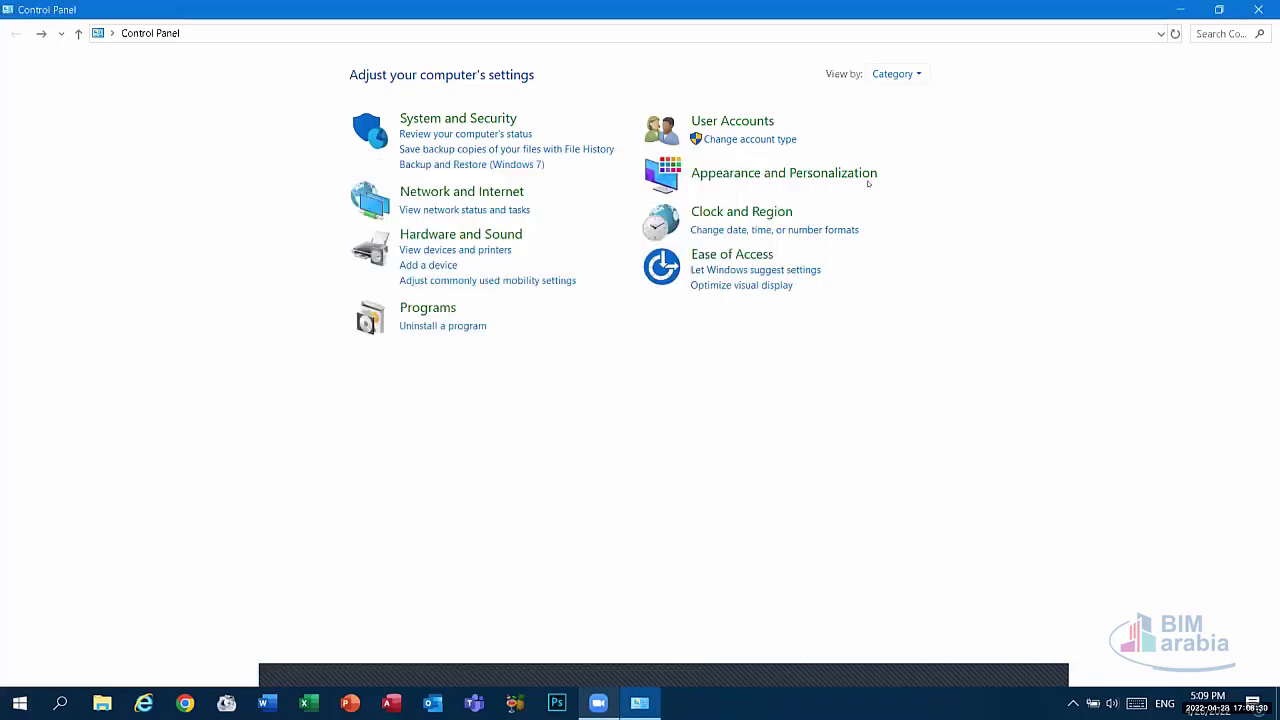
click(750, 122)
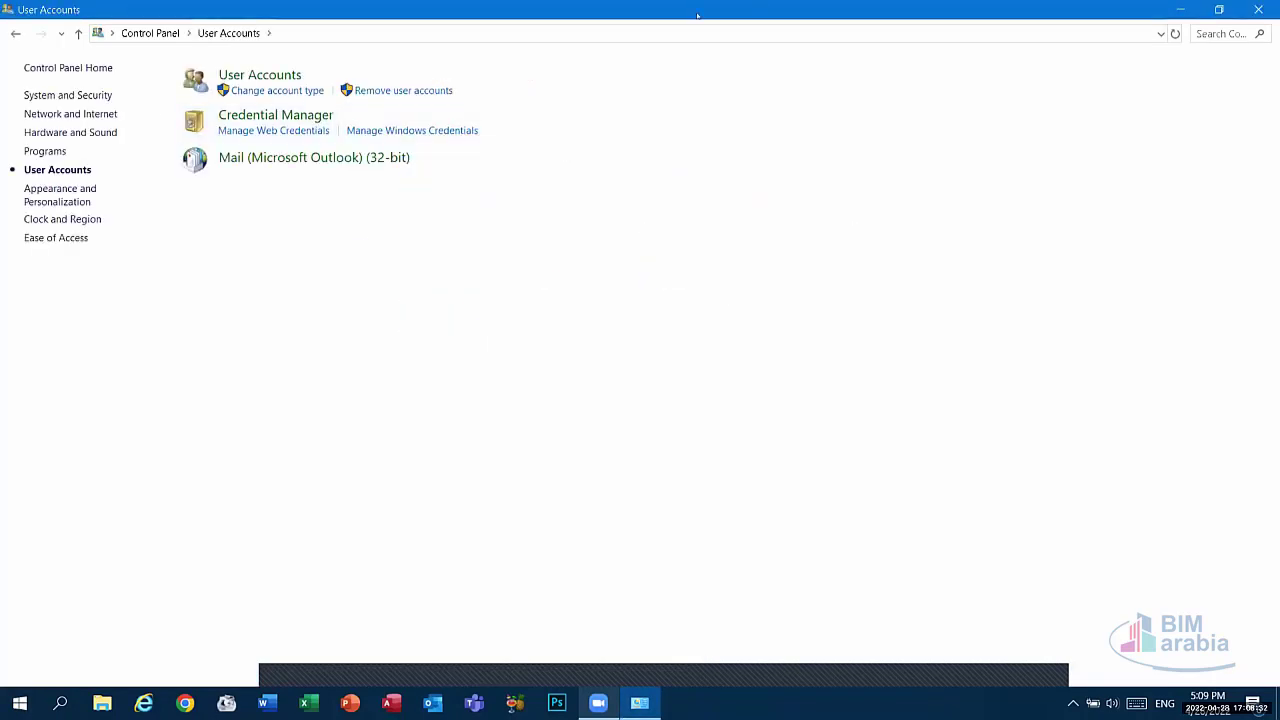
click(268, 78)
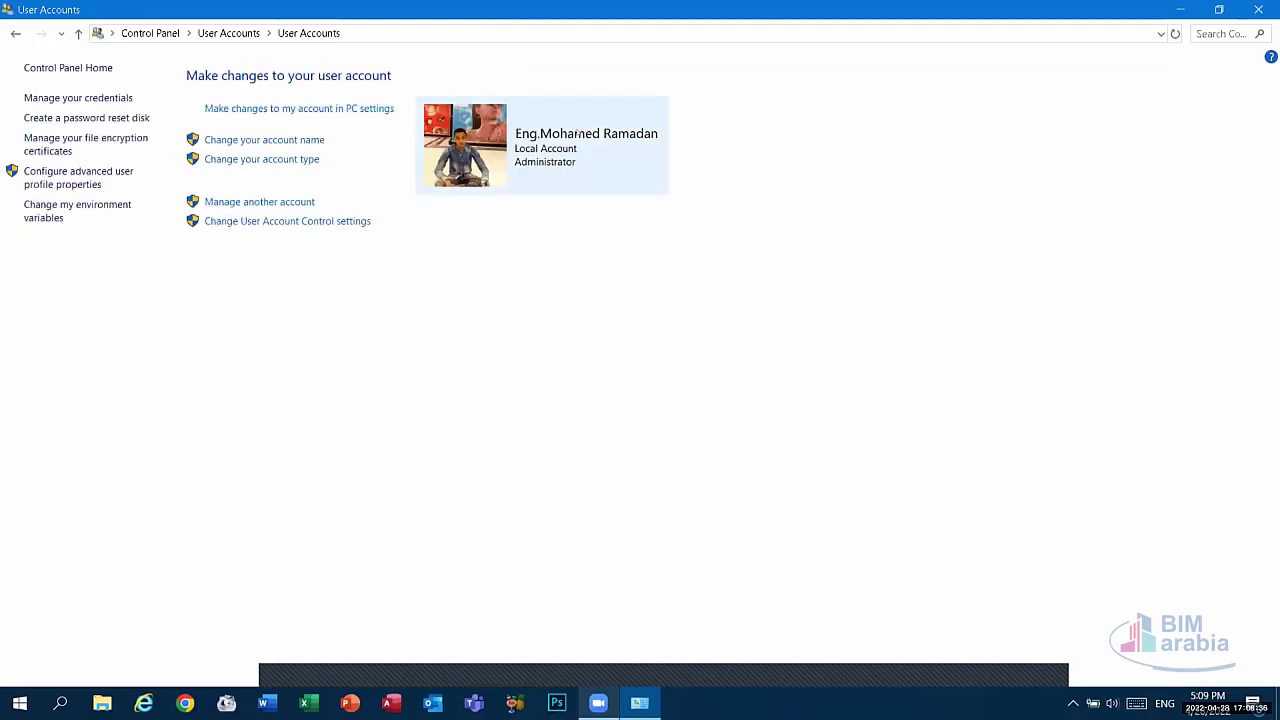
Step: View the page for changing the account name, cancel it, and return to the Control Panel home
click(304, 139)
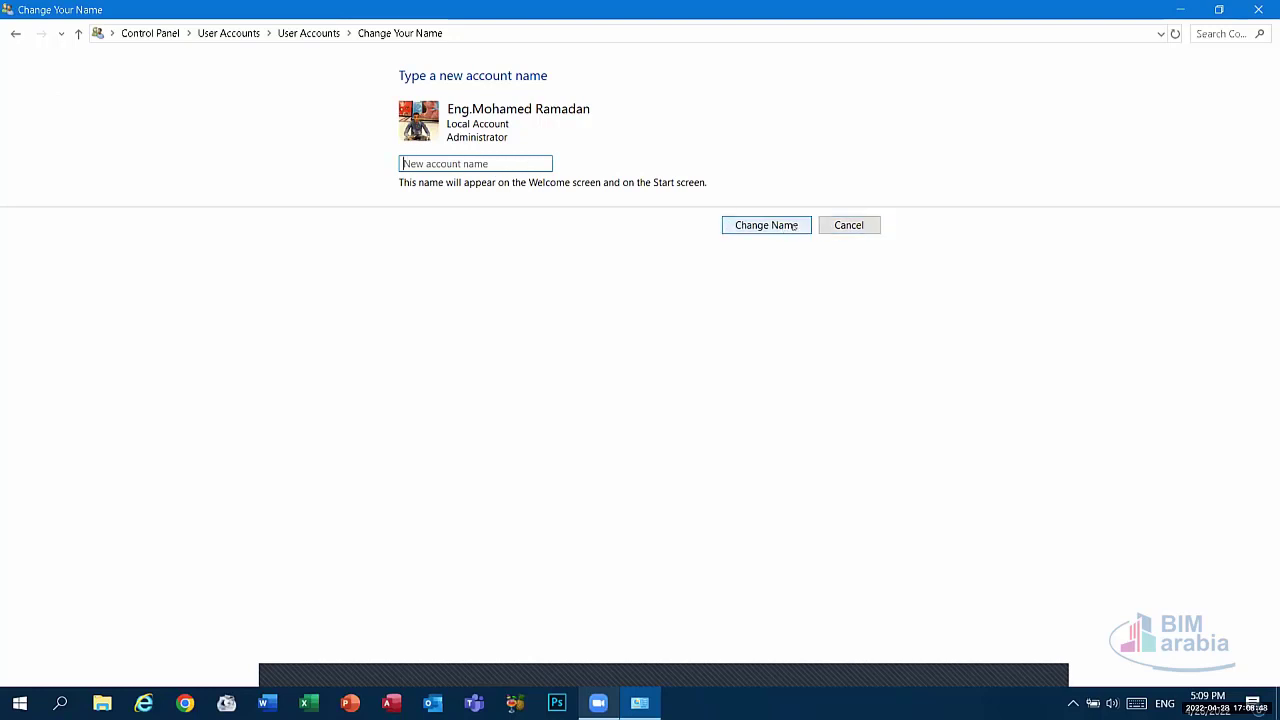
click(840, 225)
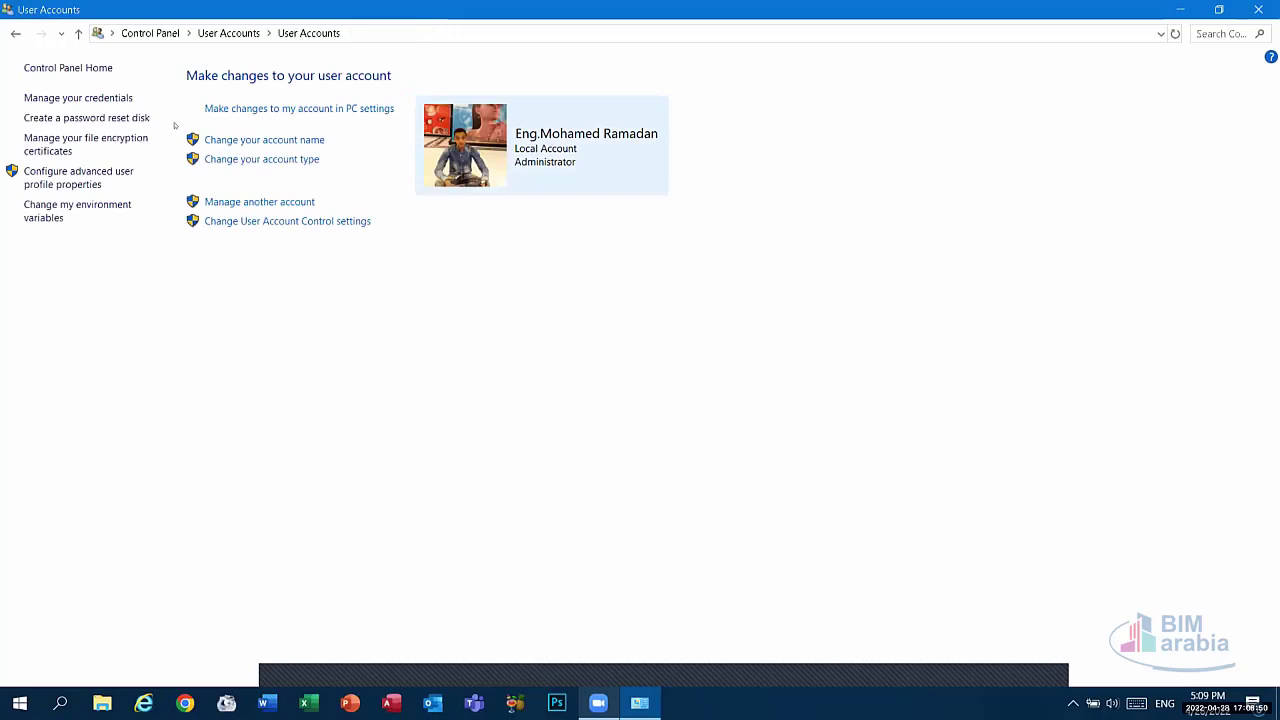
click(15, 35)
click(15, 35)
click(15, 35)
click(15, 35)
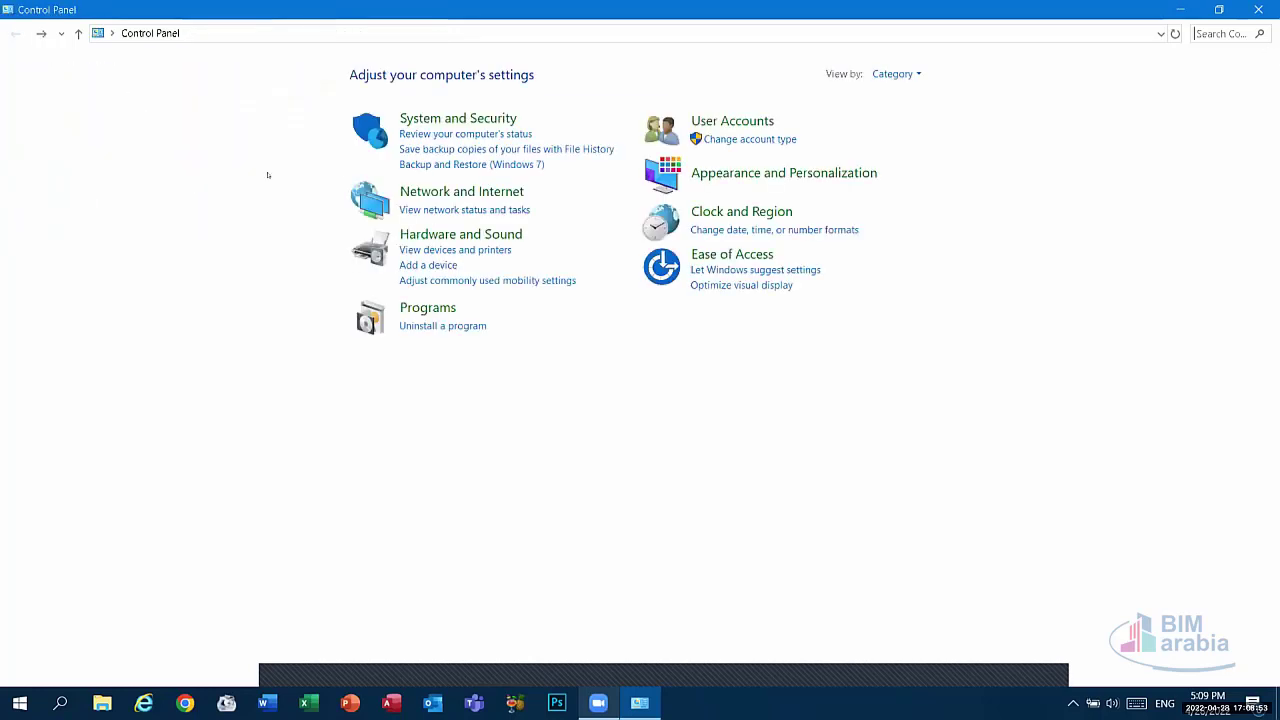
Step: View the Taskbar settings through Appearance and Personalization and return to the Control Panel home
click(794, 174)
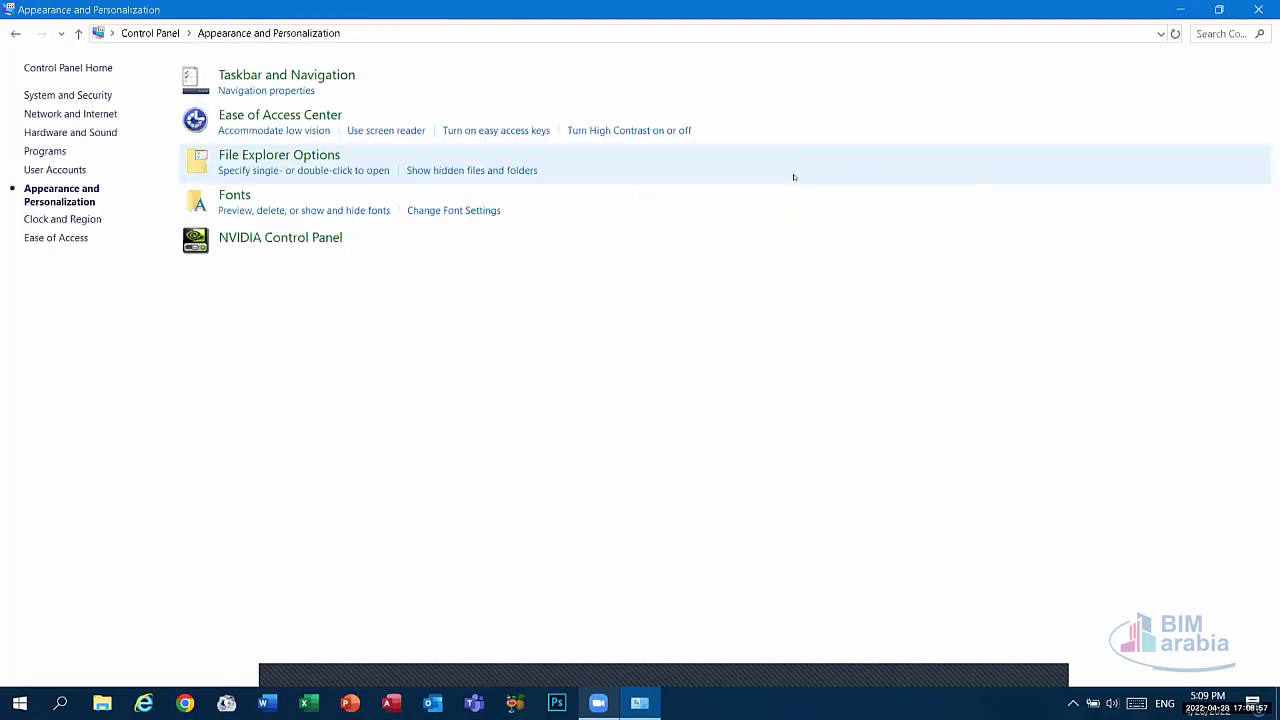
click(312, 79)
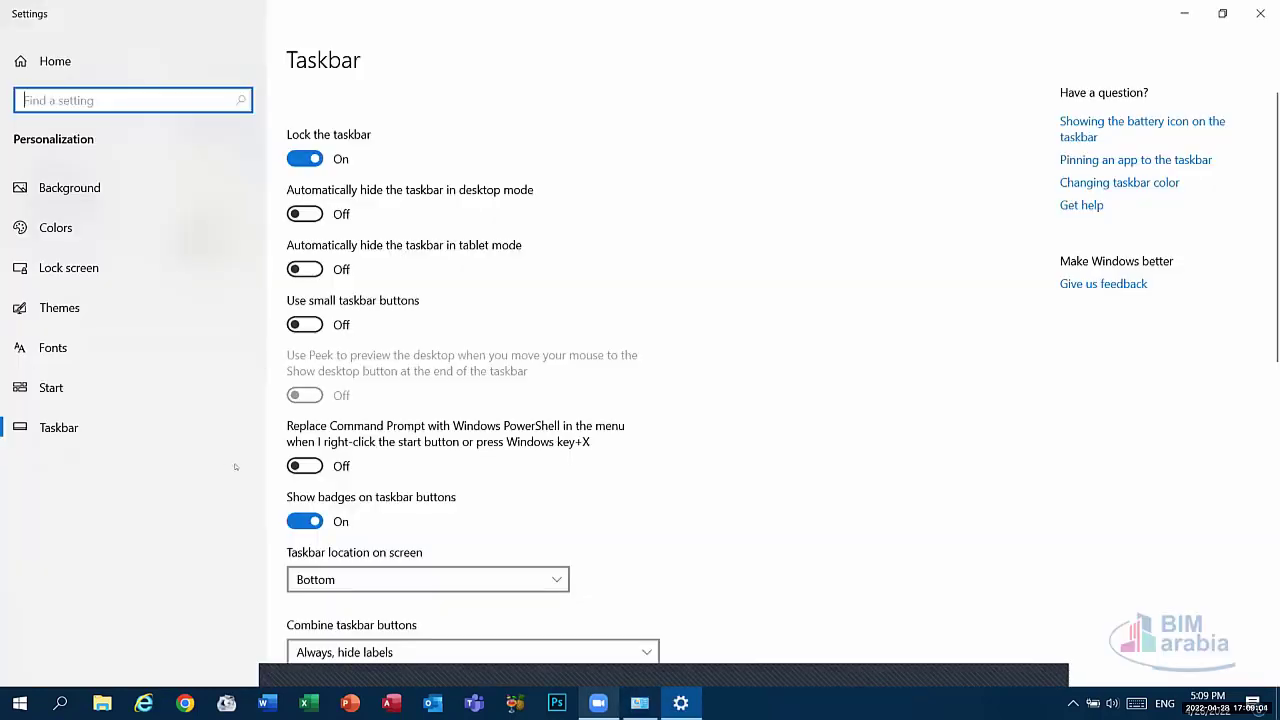
click(1260, 13)
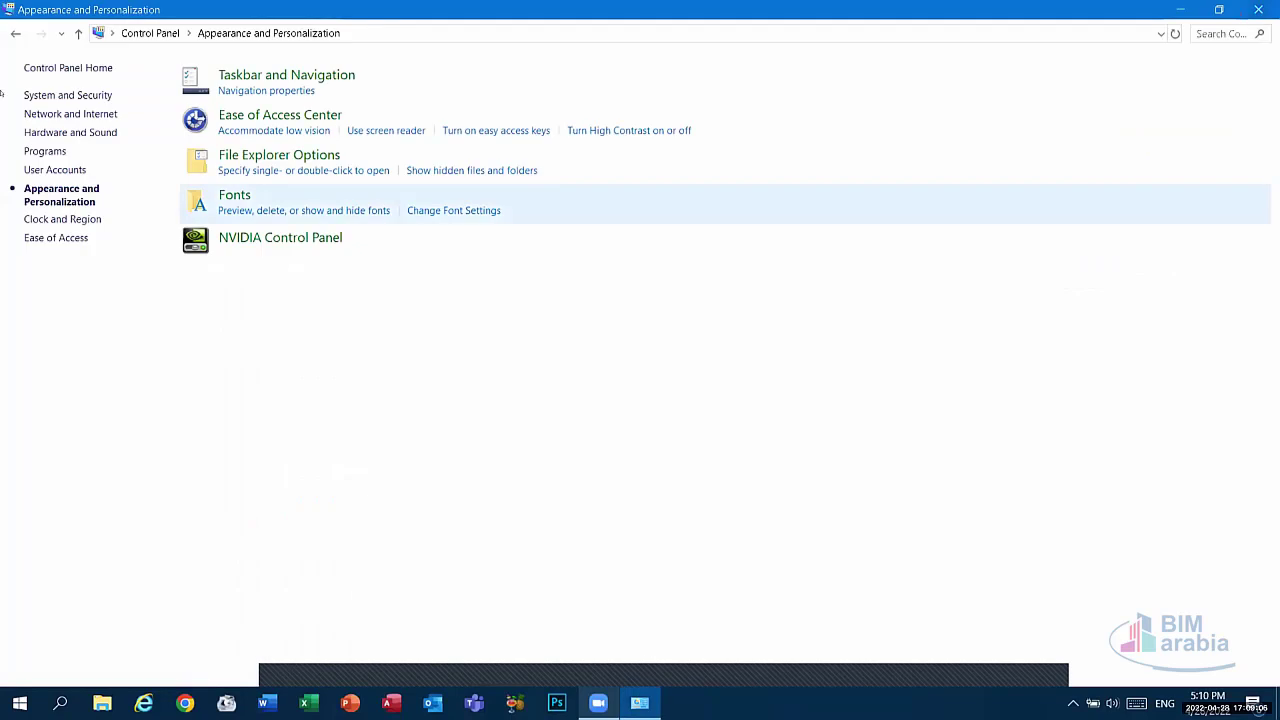
click(15, 33)
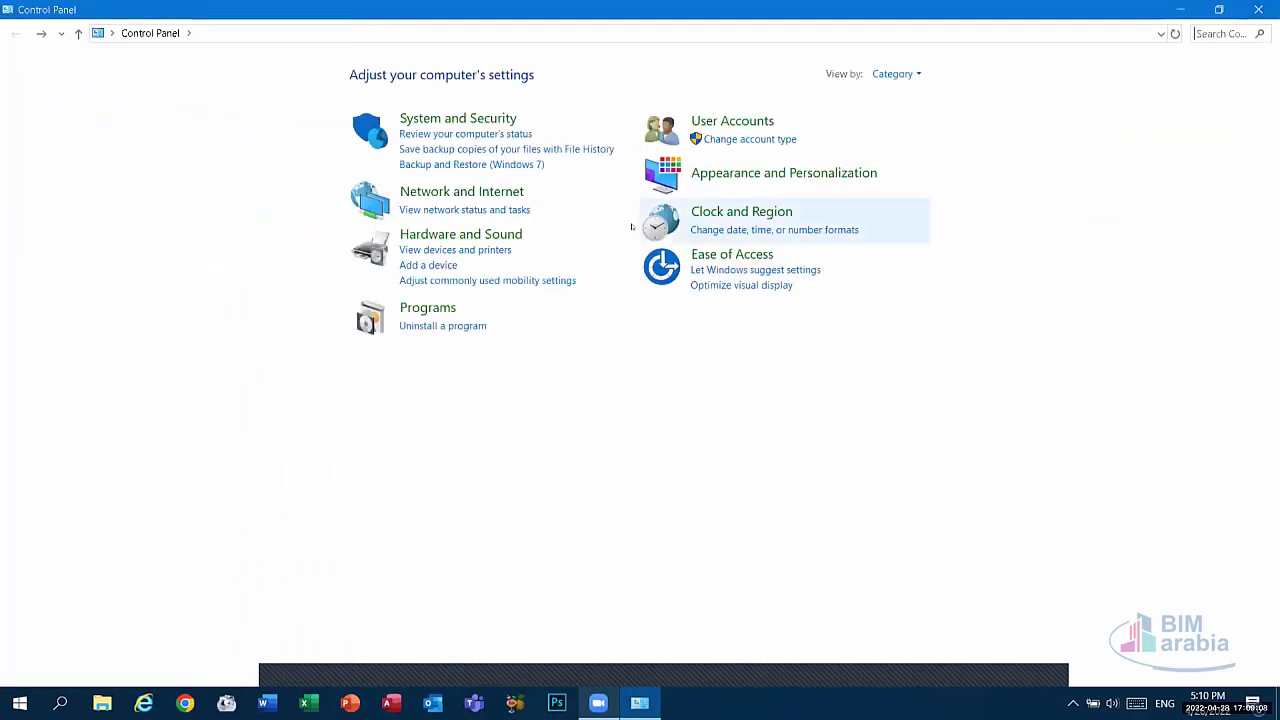
Step: Examine the Date and Time dialog under Clock and Region, including the date and time change settings, and close it
click(739, 211)
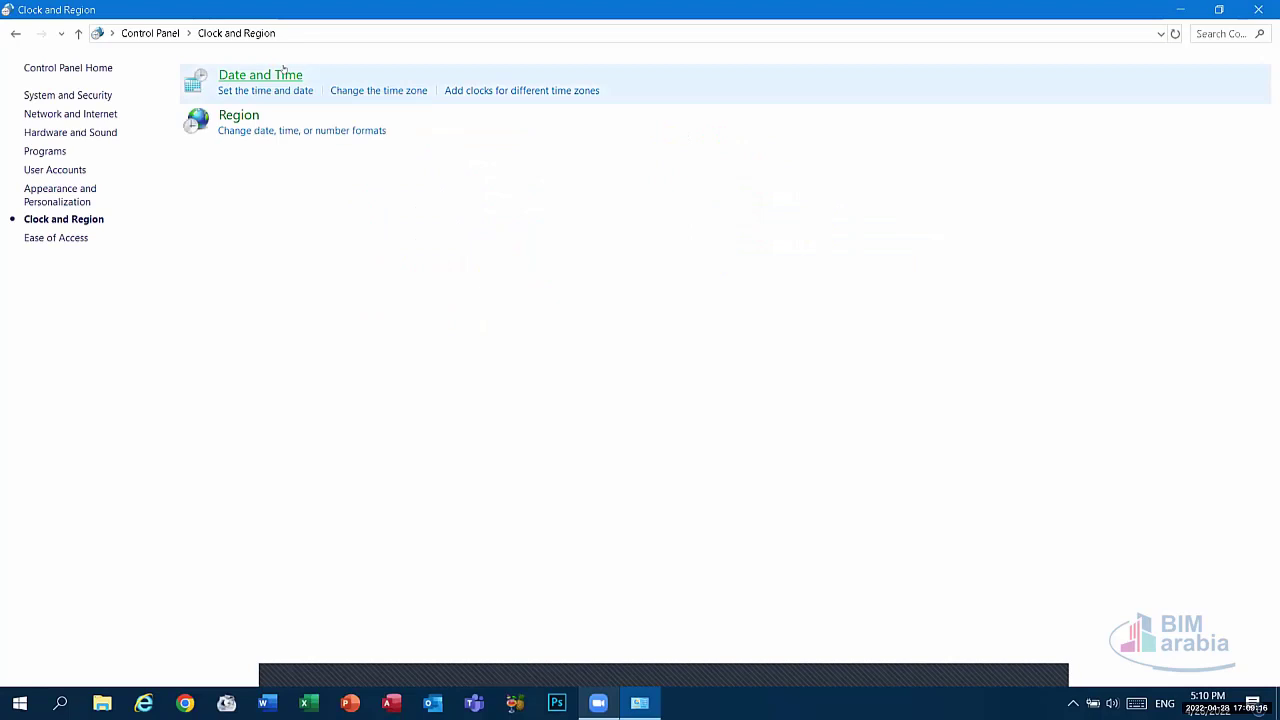
click(283, 70)
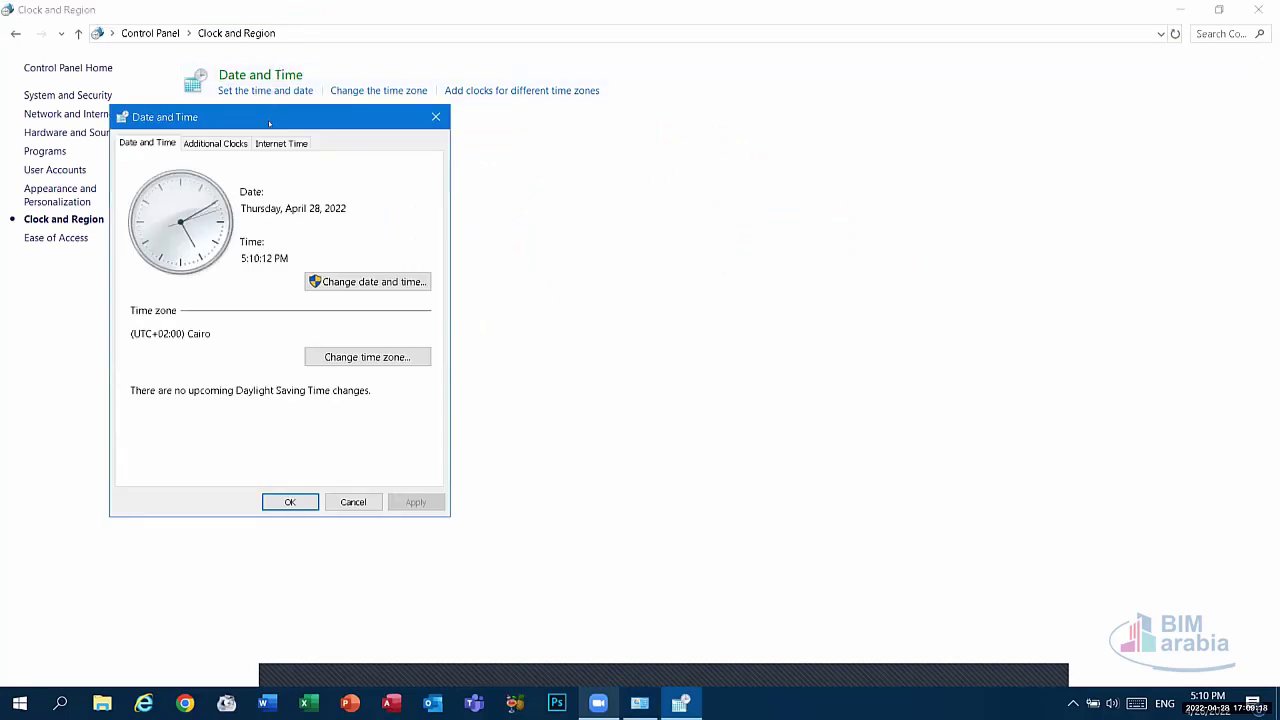
drag(269, 122, 568, 92)
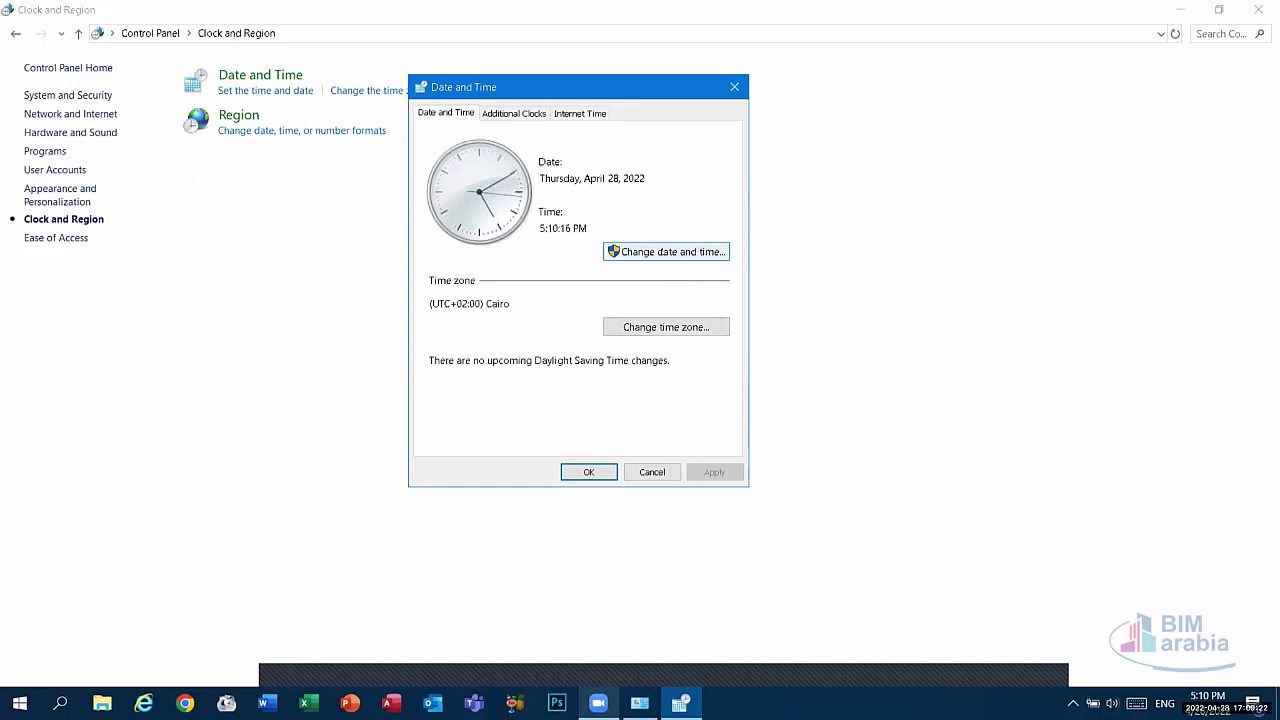
click(666, 251)
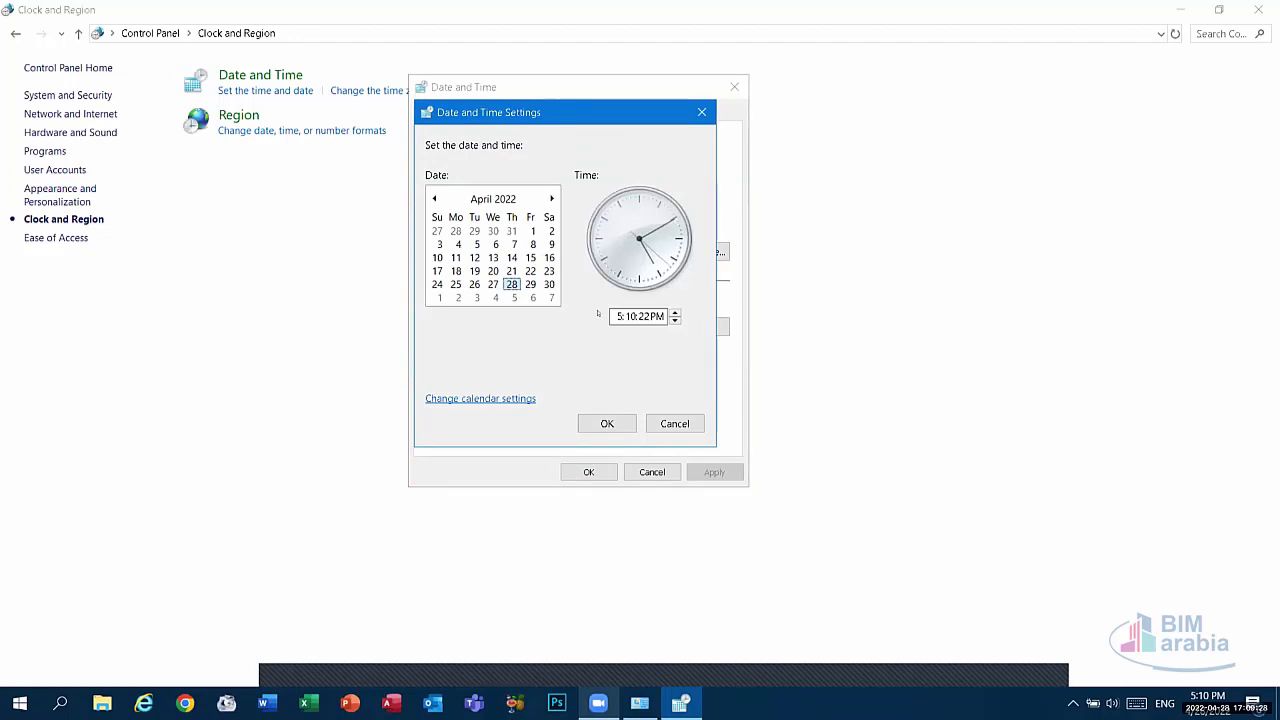
click(700, 112)
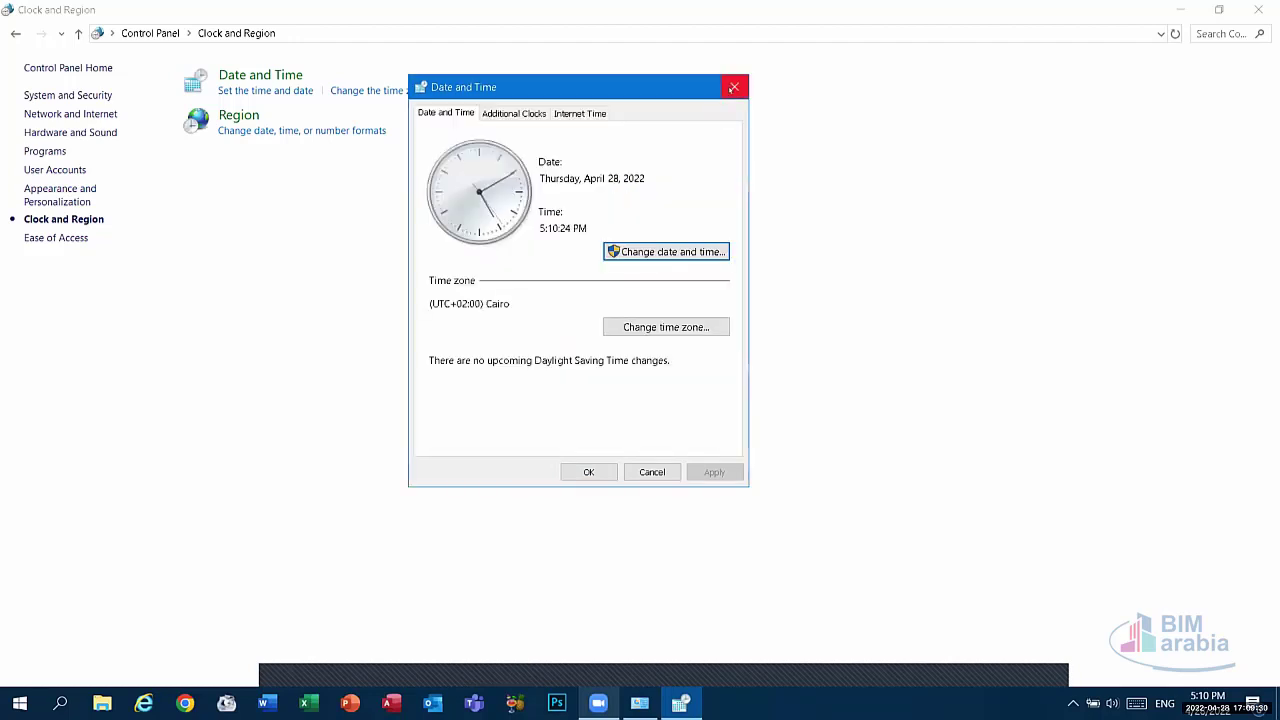
click(734, 87)
click(258, 75)
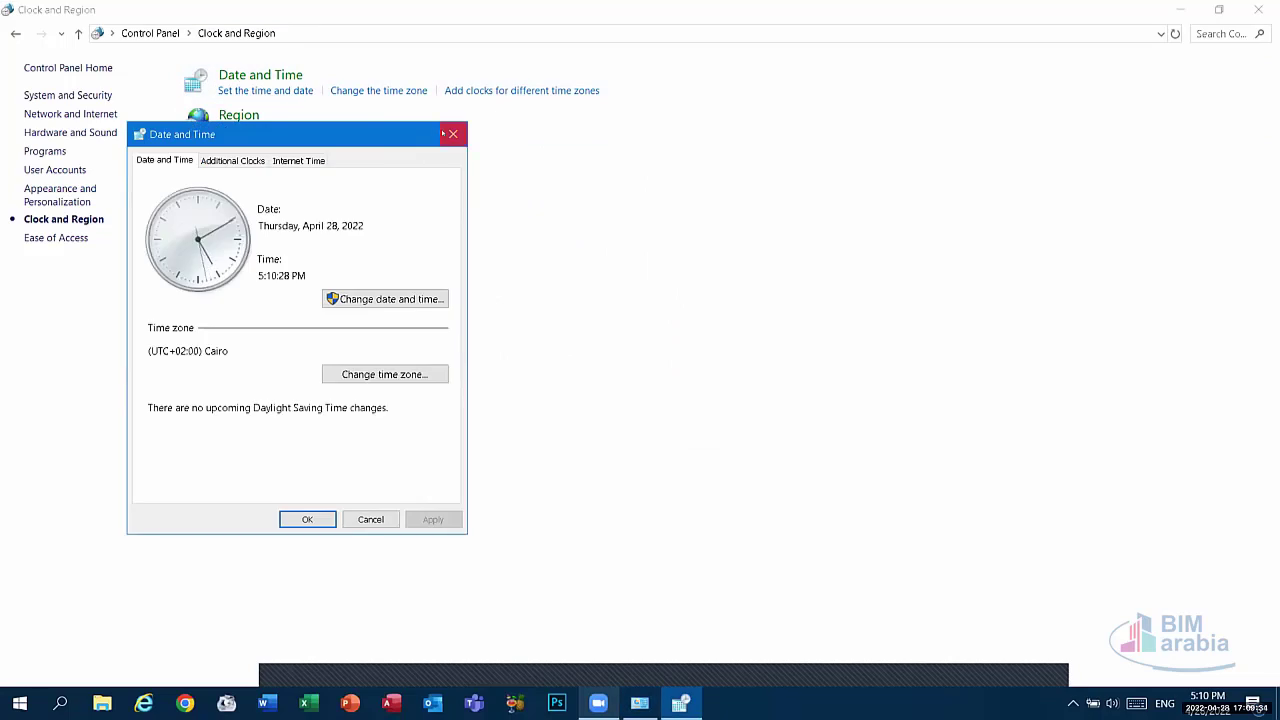
click(451, 133)
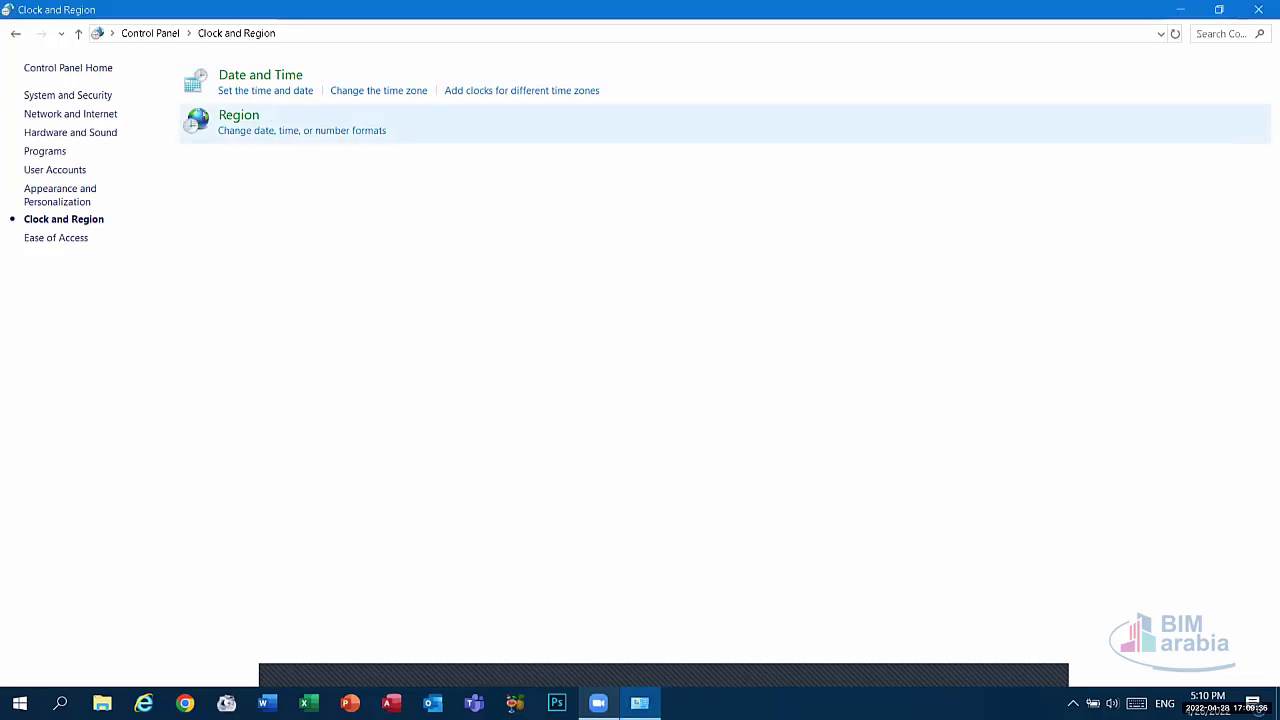
Step: Open the Region settings and view the available regional formats and the short time options
click(248, 117)
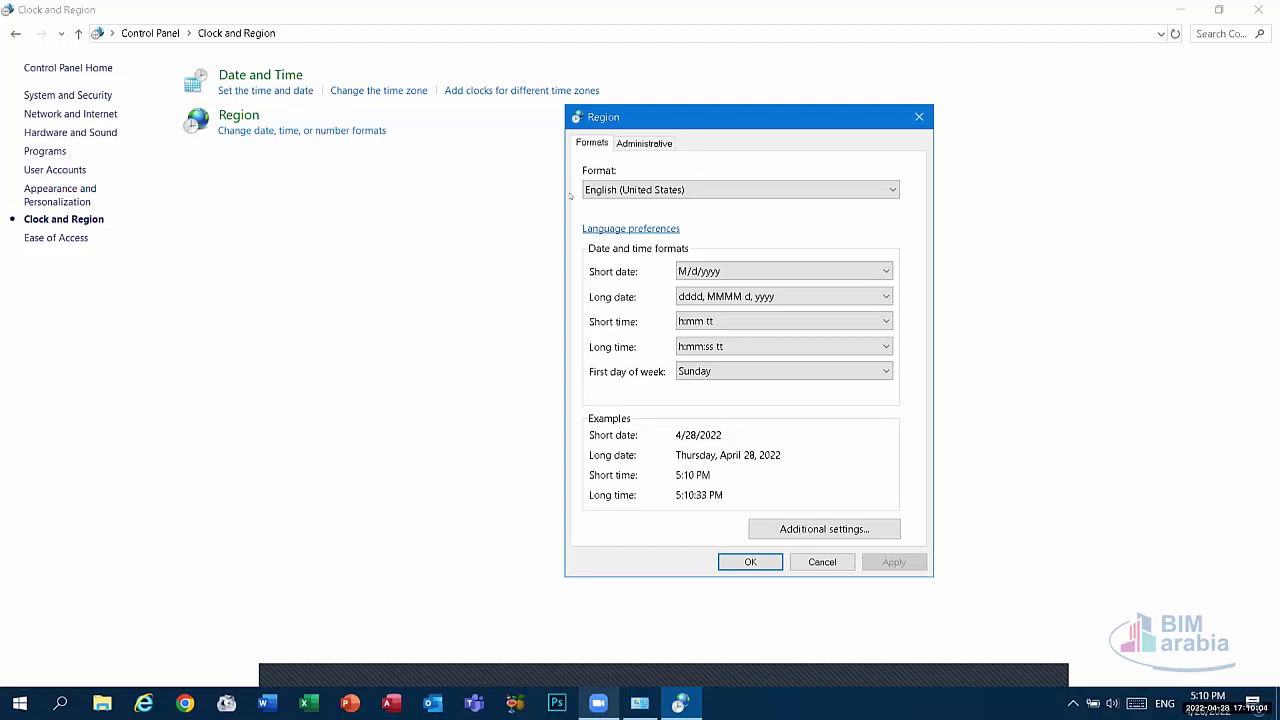
click(634, 190)
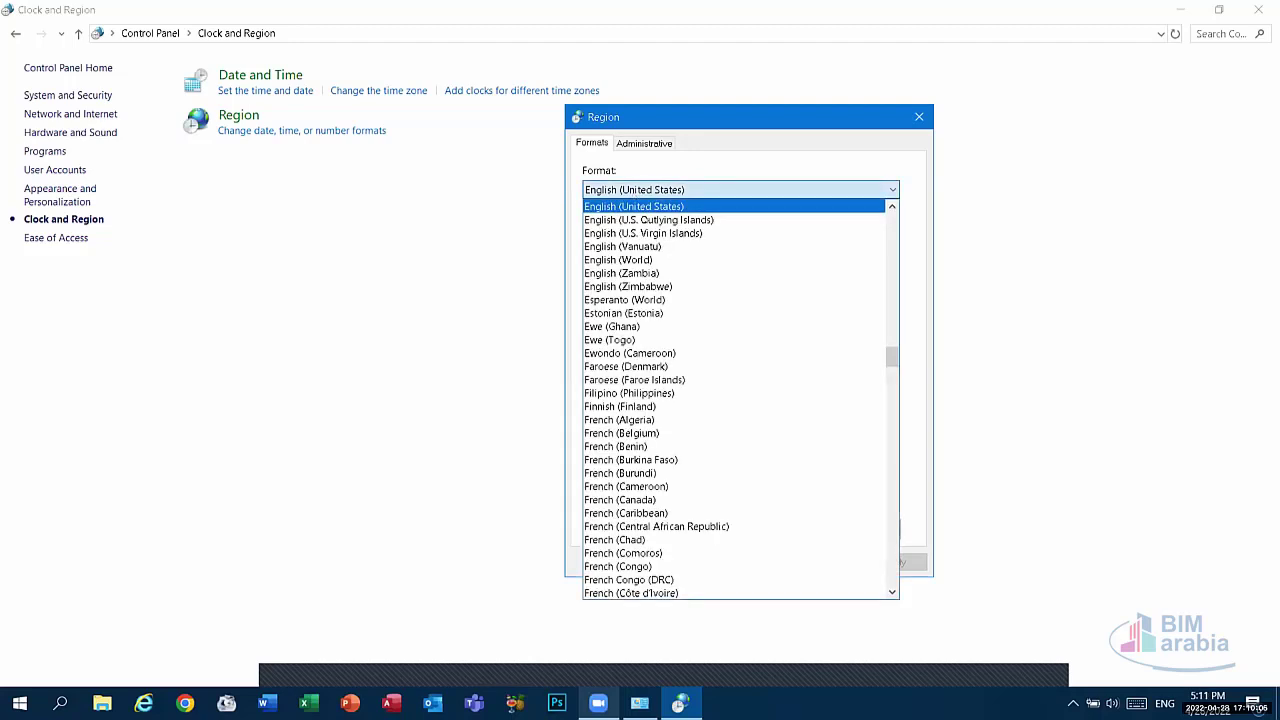
scroll(610, 510, down, 5)
scroll(610, 510, down, 4)
scroll(650, 440, up, 8)
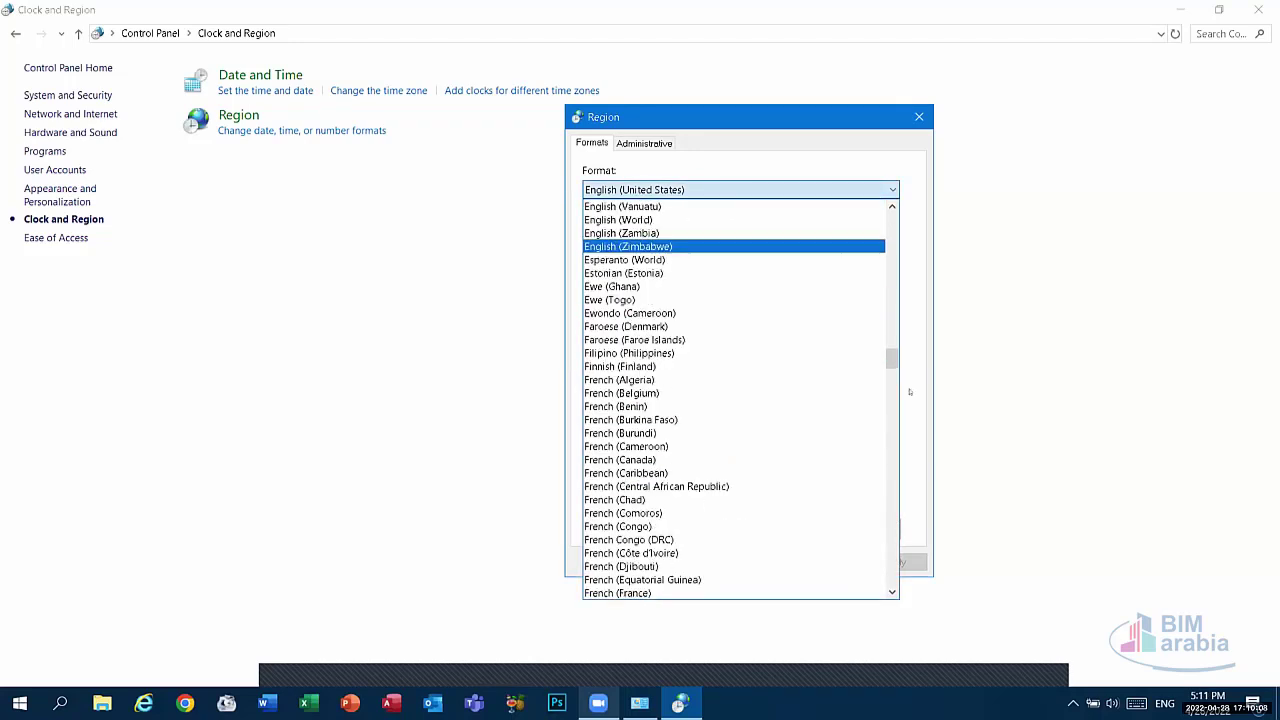
click(896, 154)
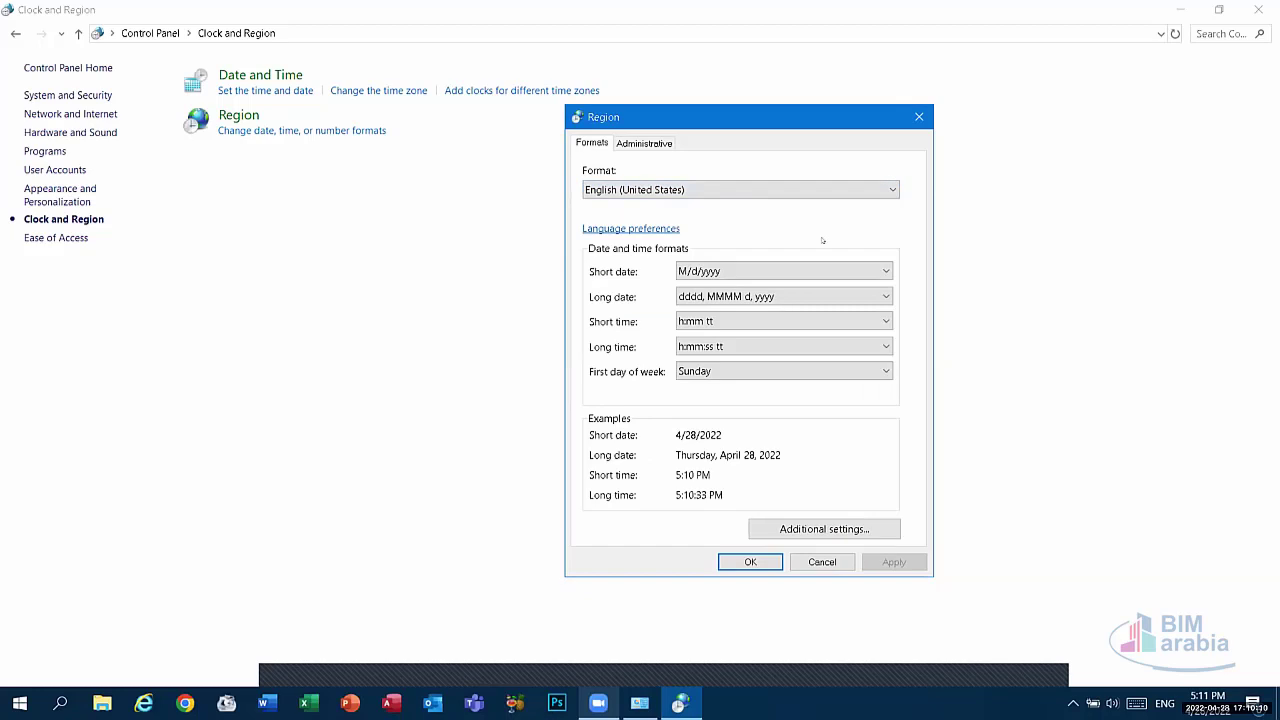
click(760, 321)
click(761, 321)
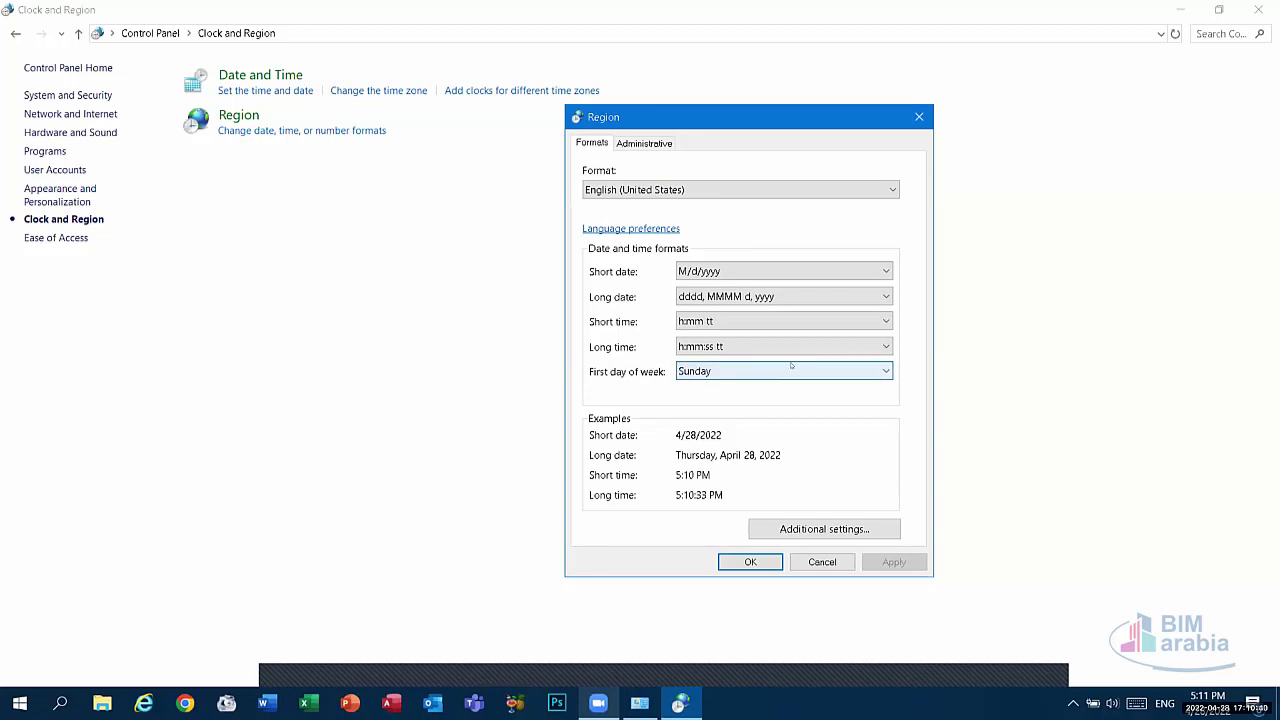
Step: Set the first day of the week to Saturday, apply it, and return to the Control Panel home
click(727, 368)
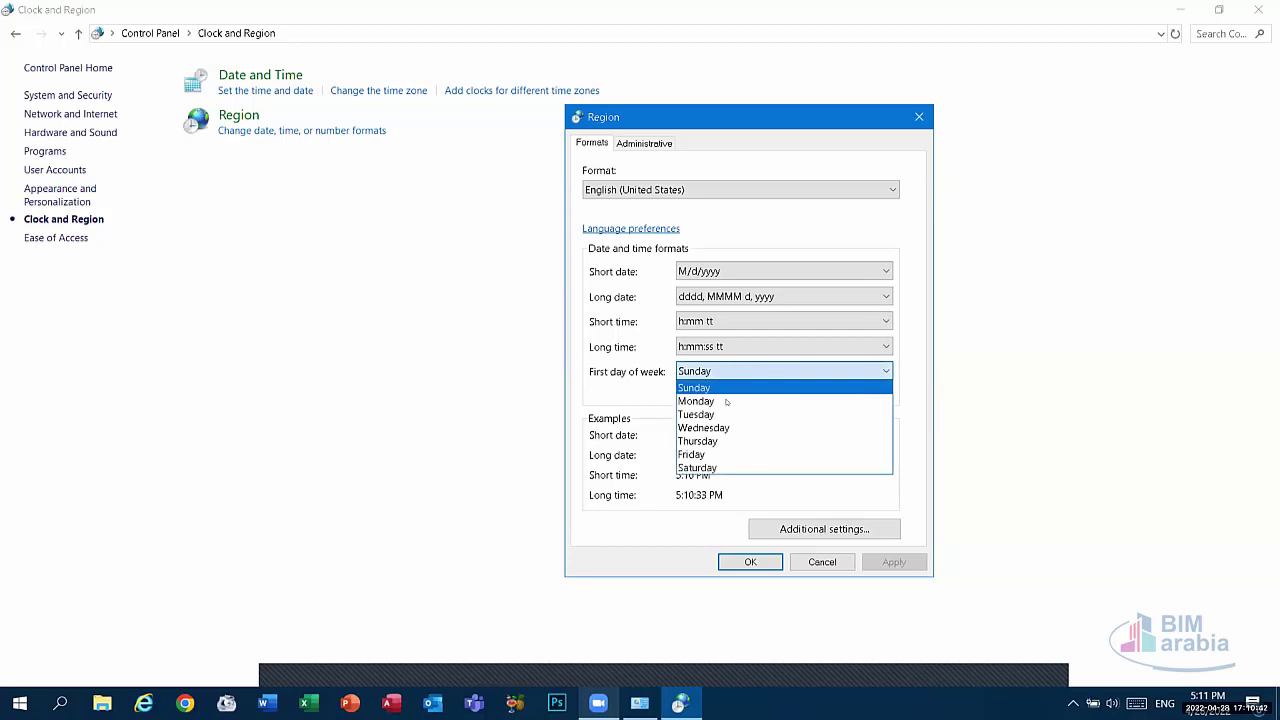
click(728, 467)
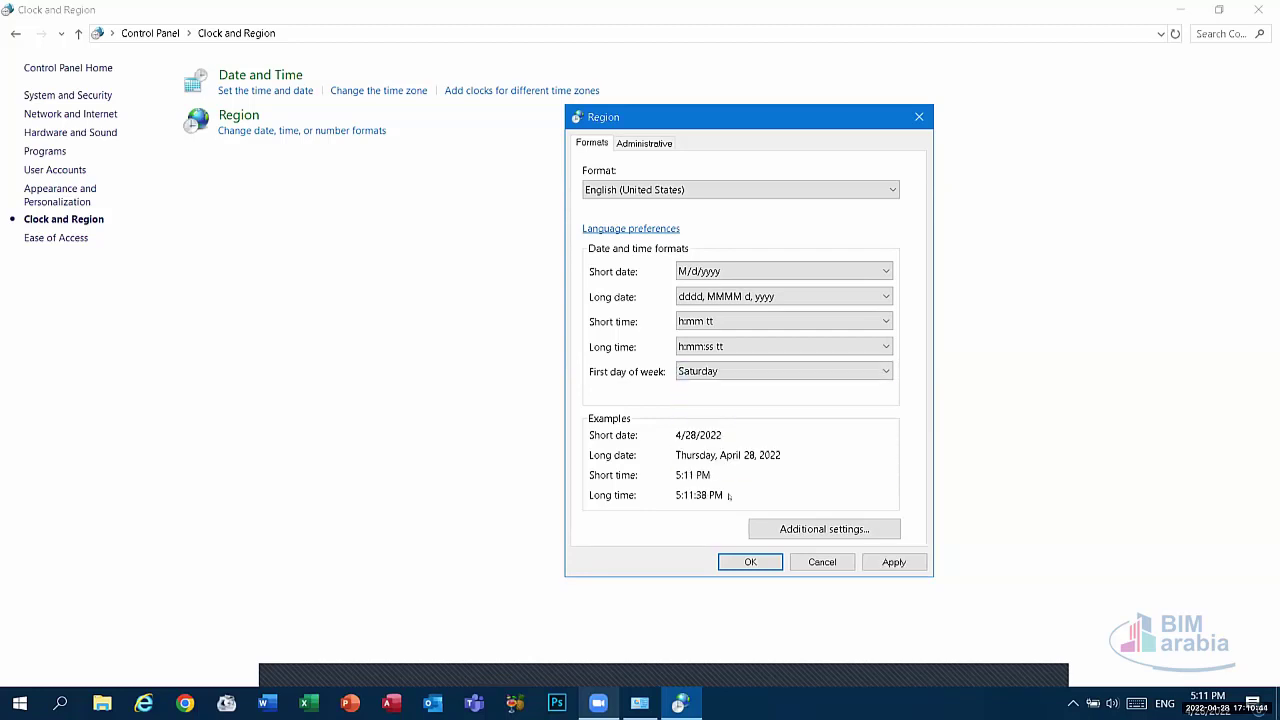
click(895, 563)
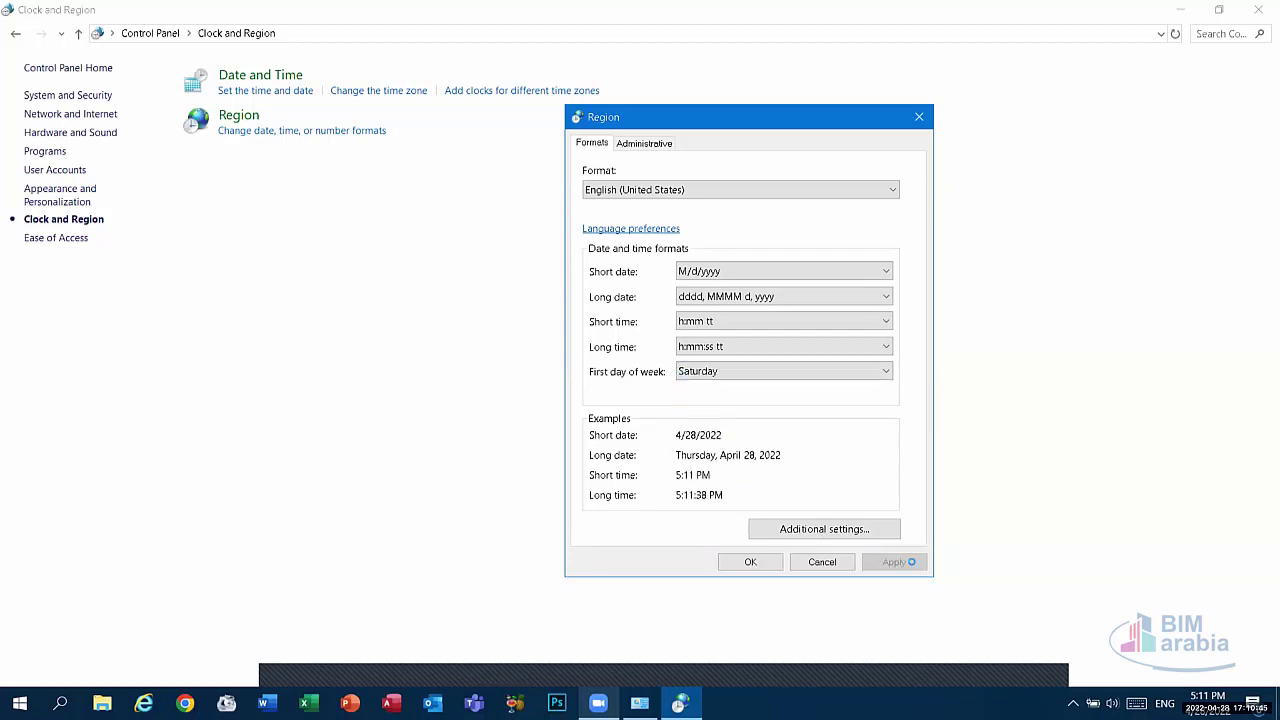
click(752, 561)
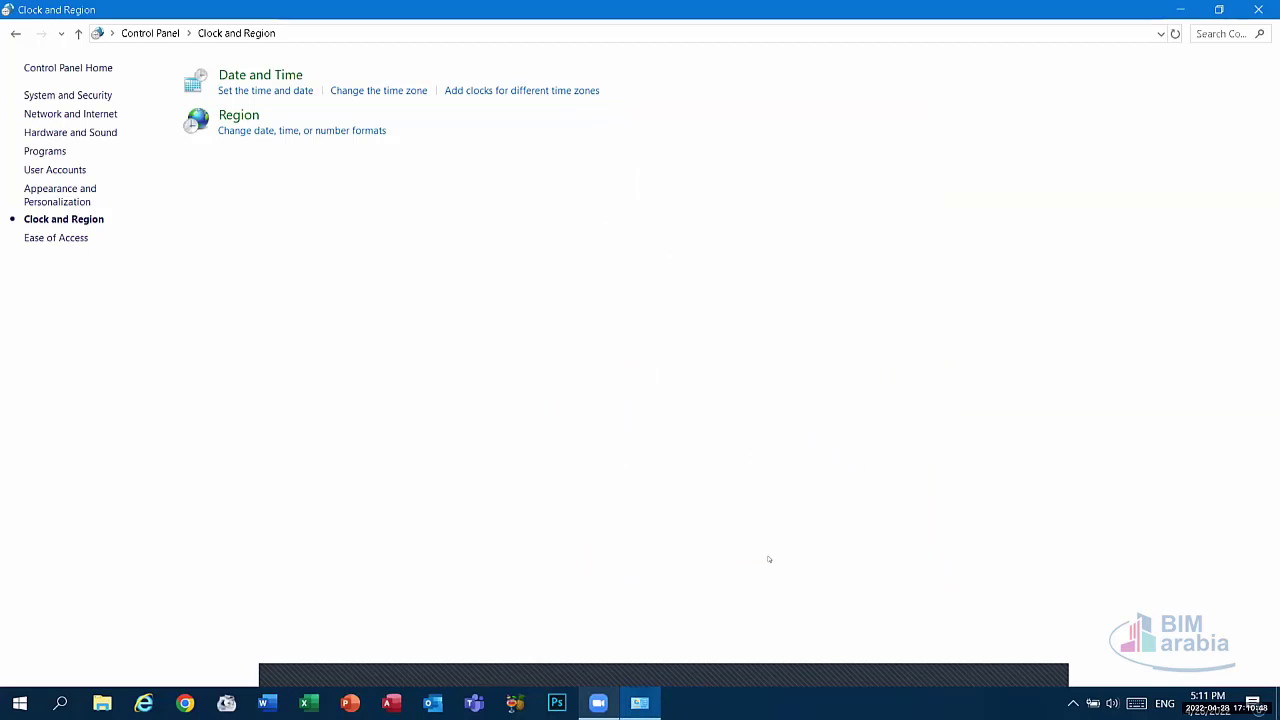
click(15, 33)
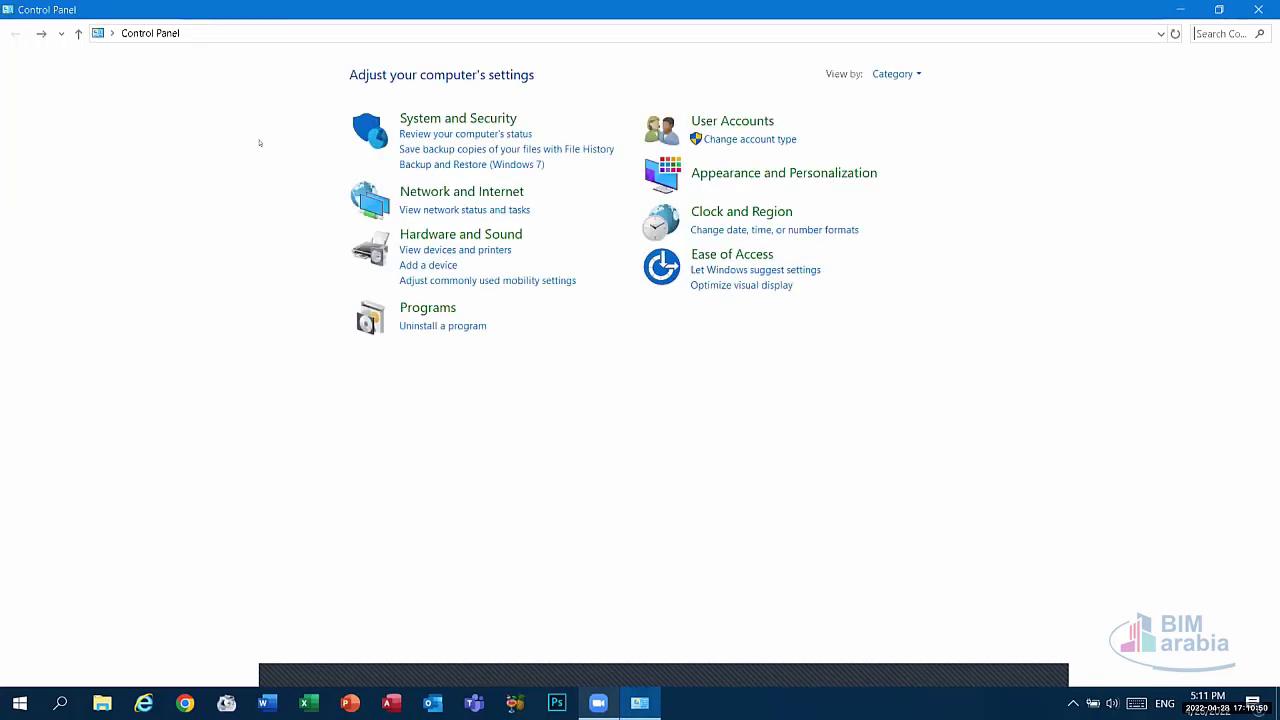
Step: Turn on Mouse Keys in the Ease of Access Center's mouse settings and confirm the change
click(733, 257)
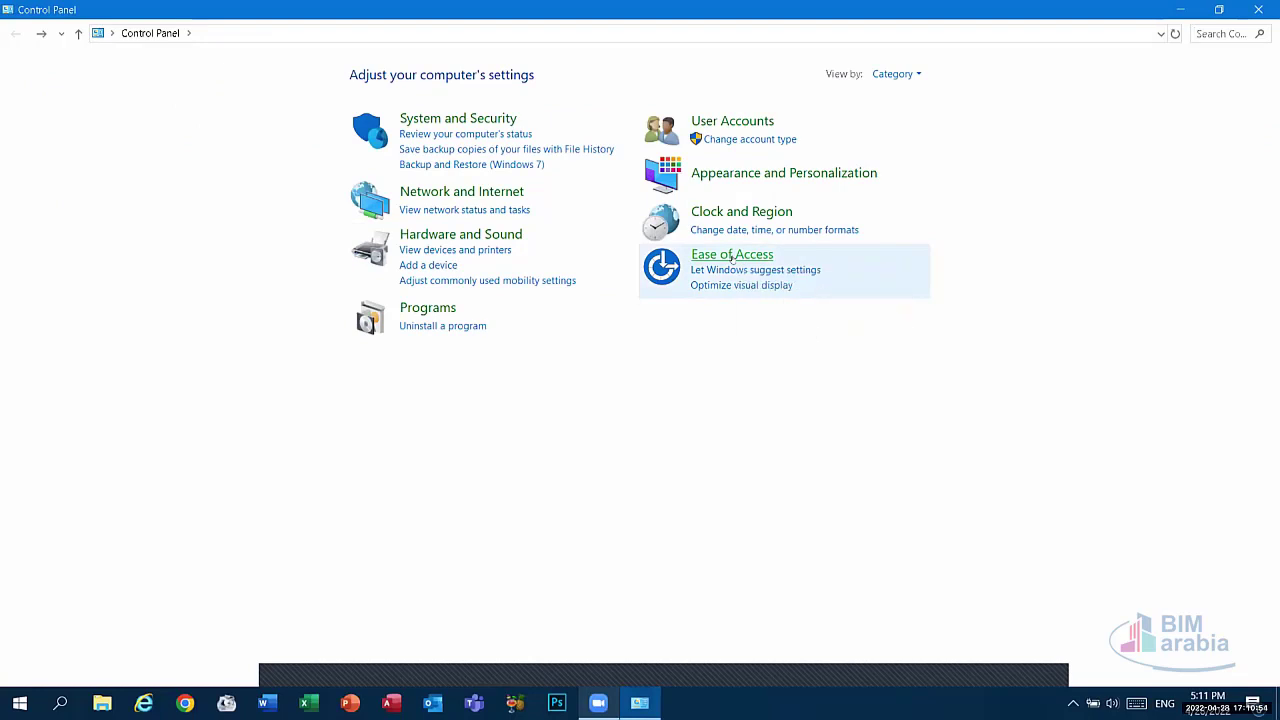
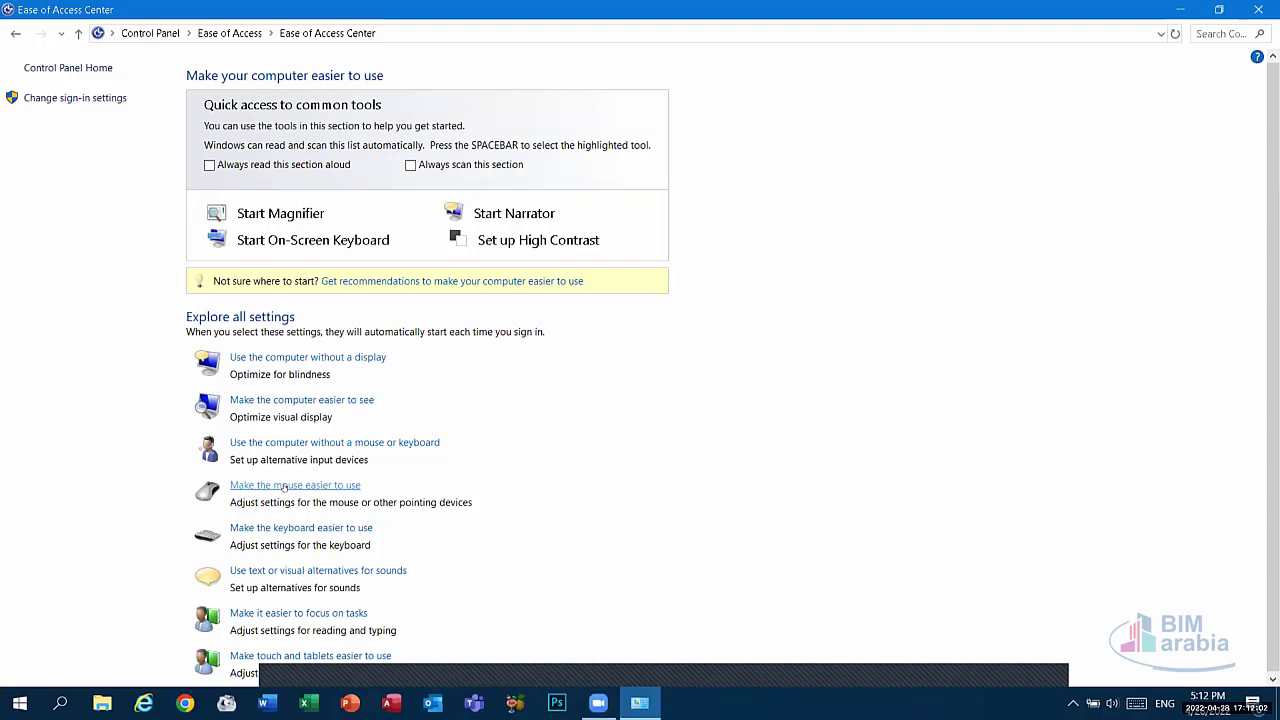
click(284, 486)
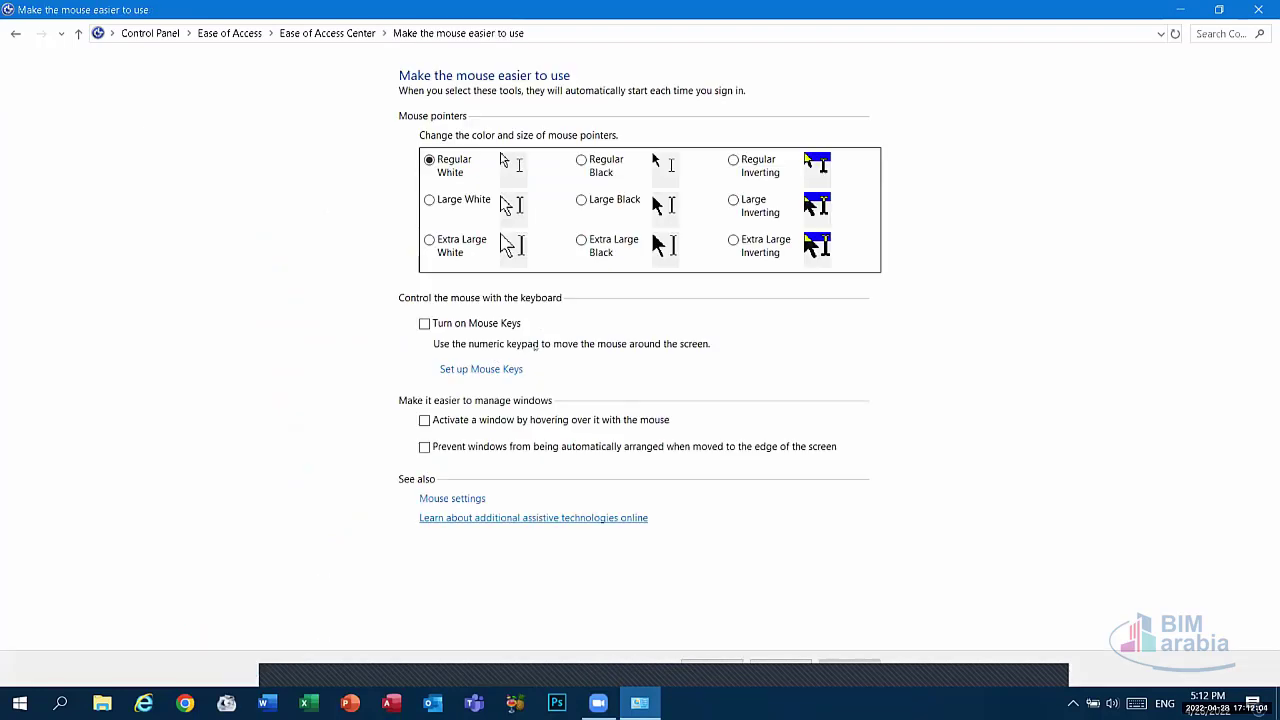
click(425, 324)
click(856, 662)
click(730, 661)
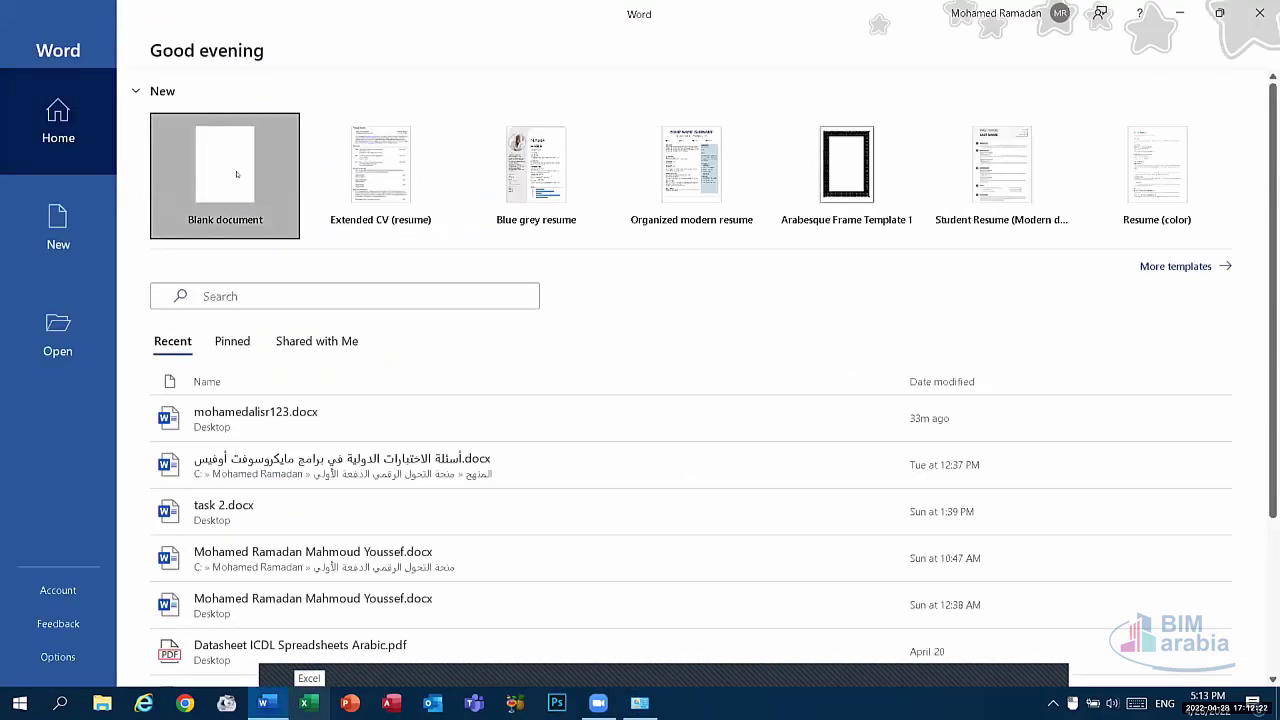
Step: Create a blank Word document and try using the mouse and keyboard in it with Mouse Keys on
click(237, 174)
double_click(690, 315)
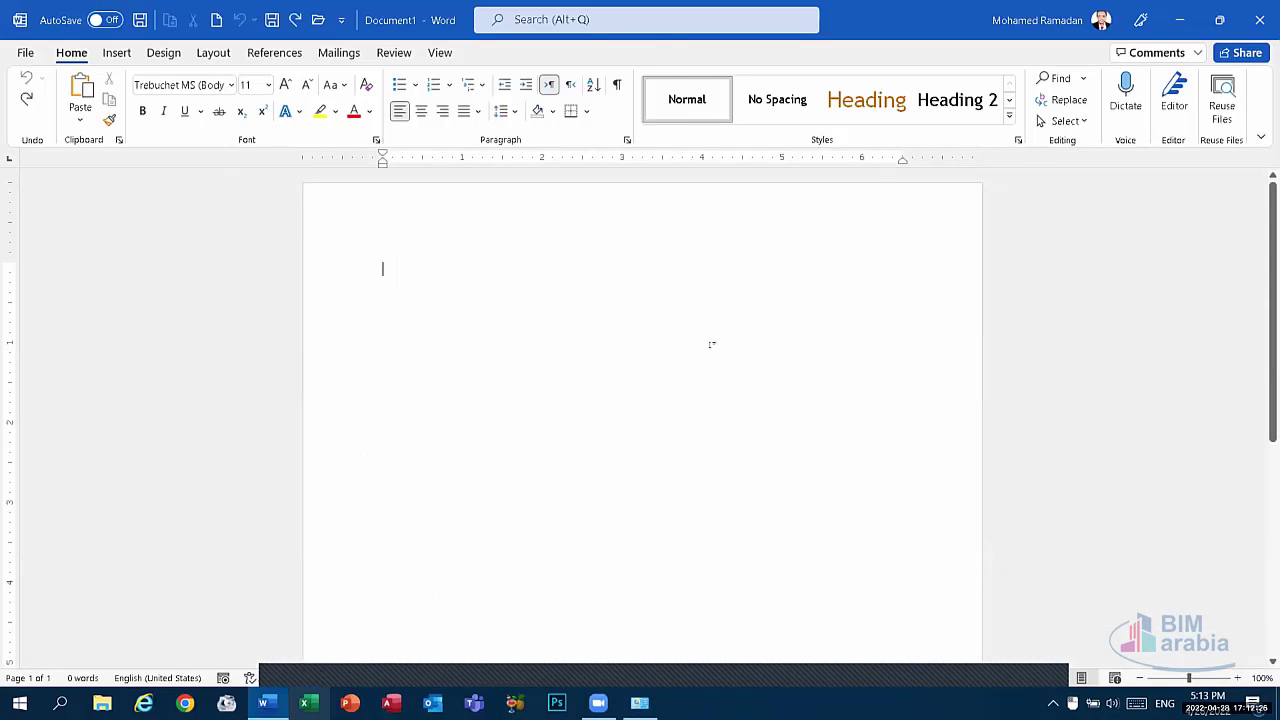
double_click(709, 340)
key(ctrl+z)
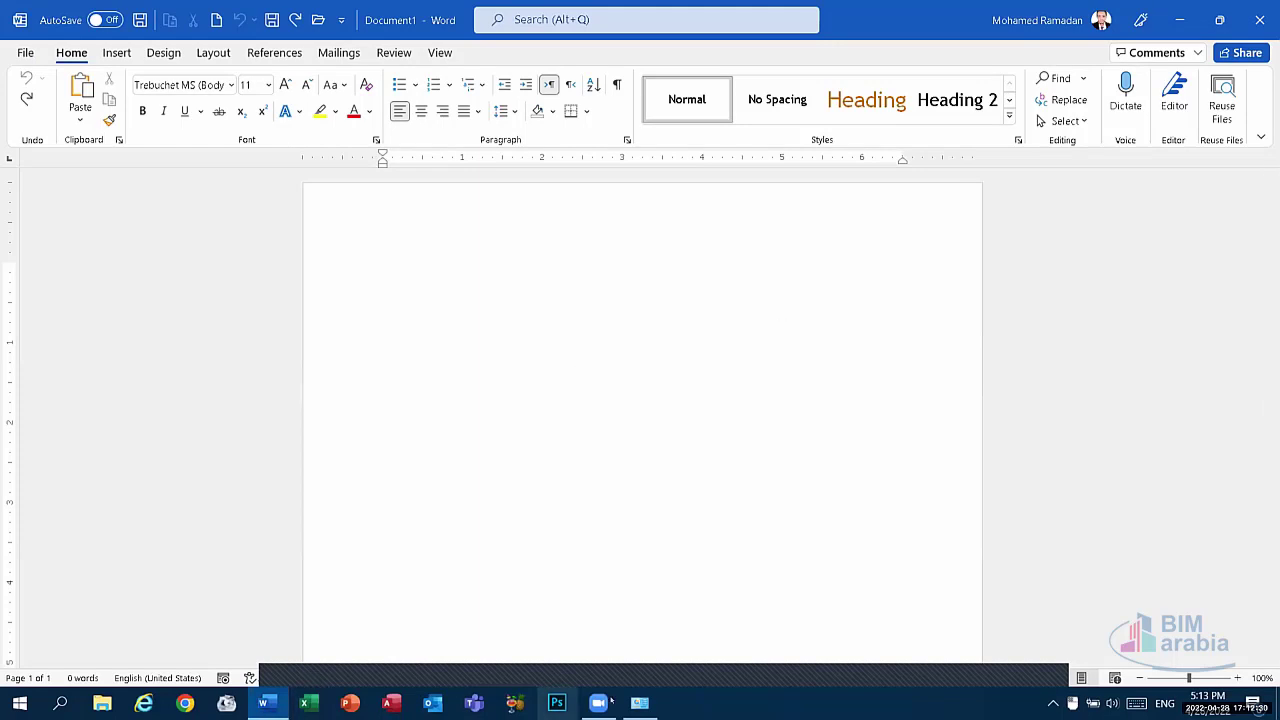
Step: Switch to Control Panel, turn off Mouse Keys in the mouse settings, and return to the Word document
click(640, 703)
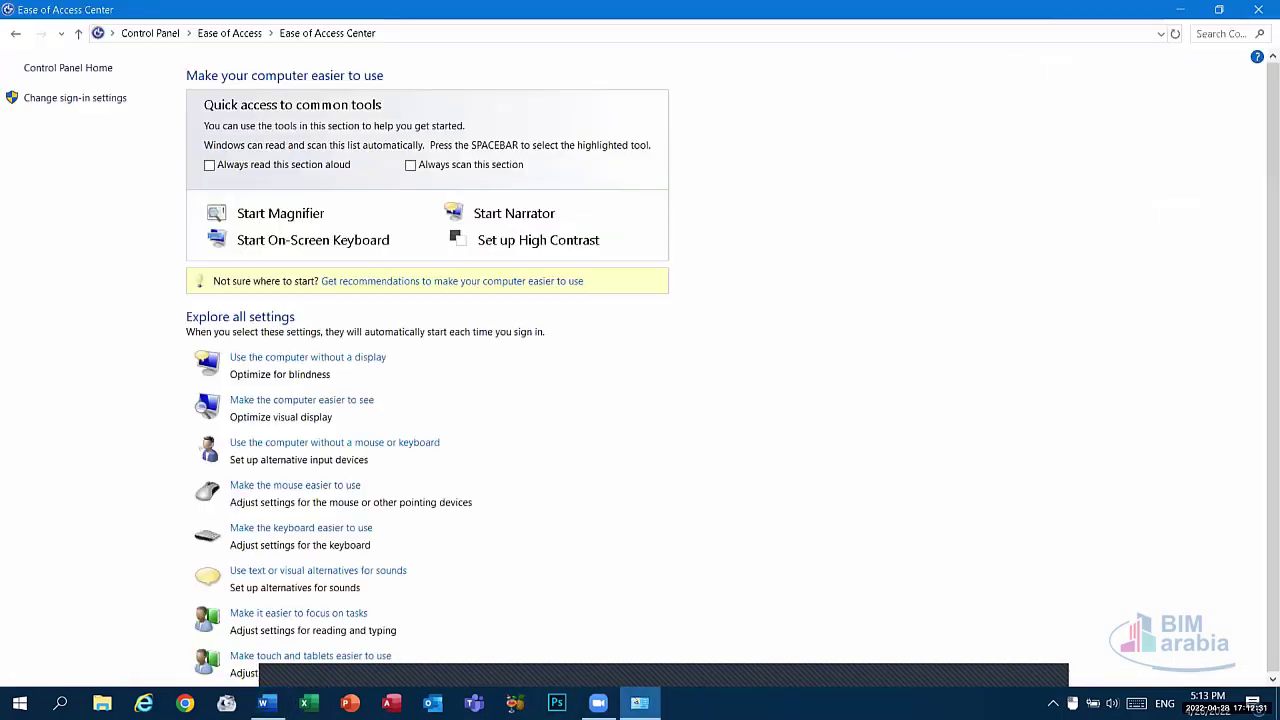
click(302, 486)
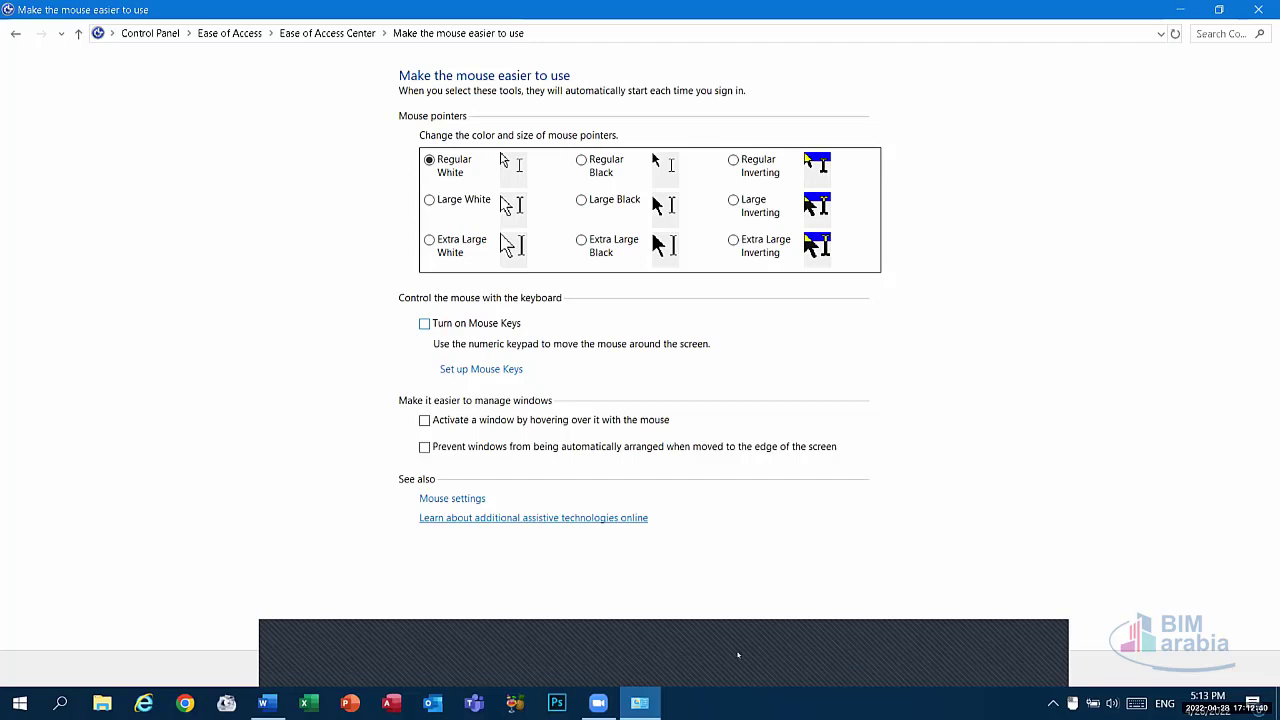
key(alt+Tab)
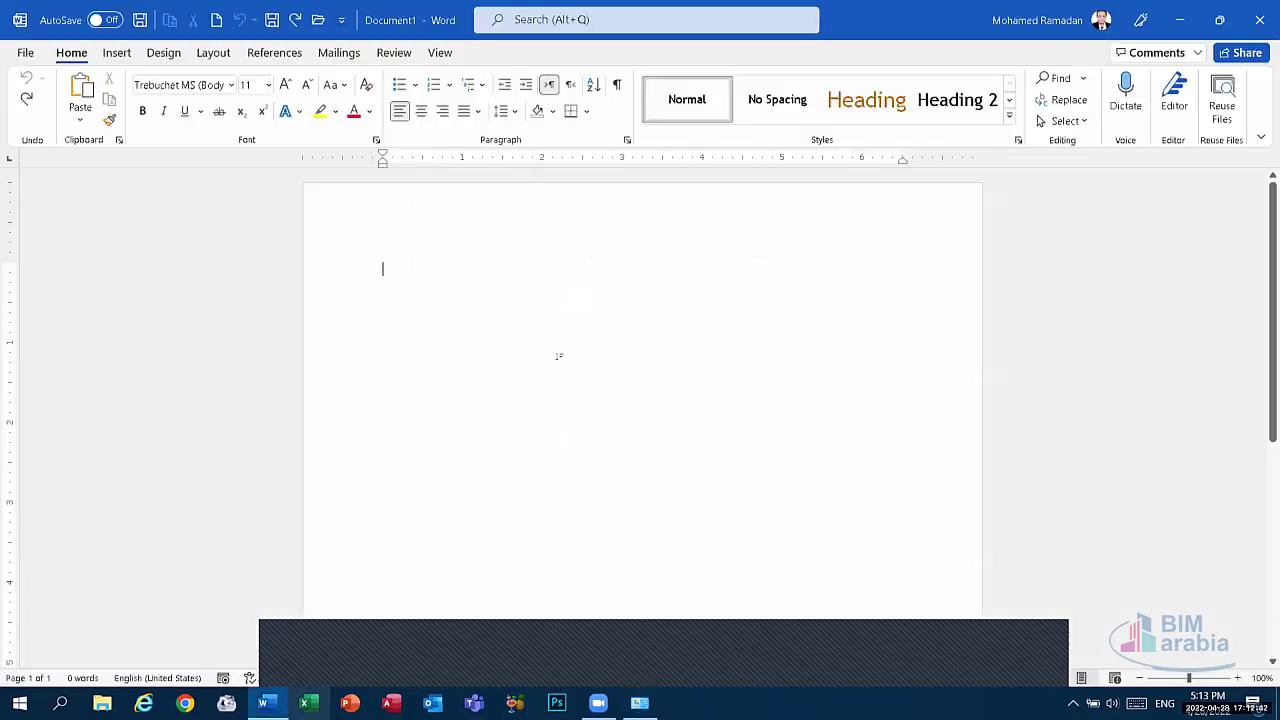
Step: Enter 5858658+69+*9 in the blank document and 6 on the following line to test the numeric keypad
text(5858658+69+*9)
key(Return)
text(6)
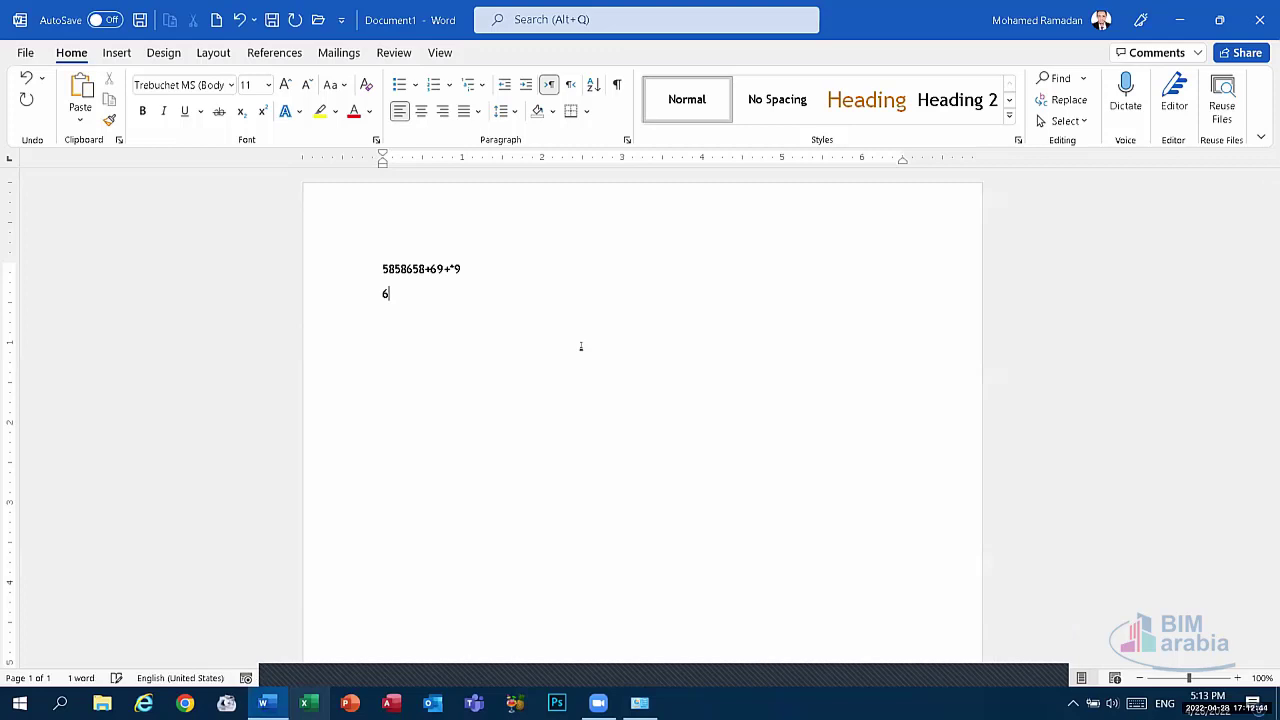
Step: Delete all the test text and close the Word document without saving
triple_click(256, 248)
key(Delete)
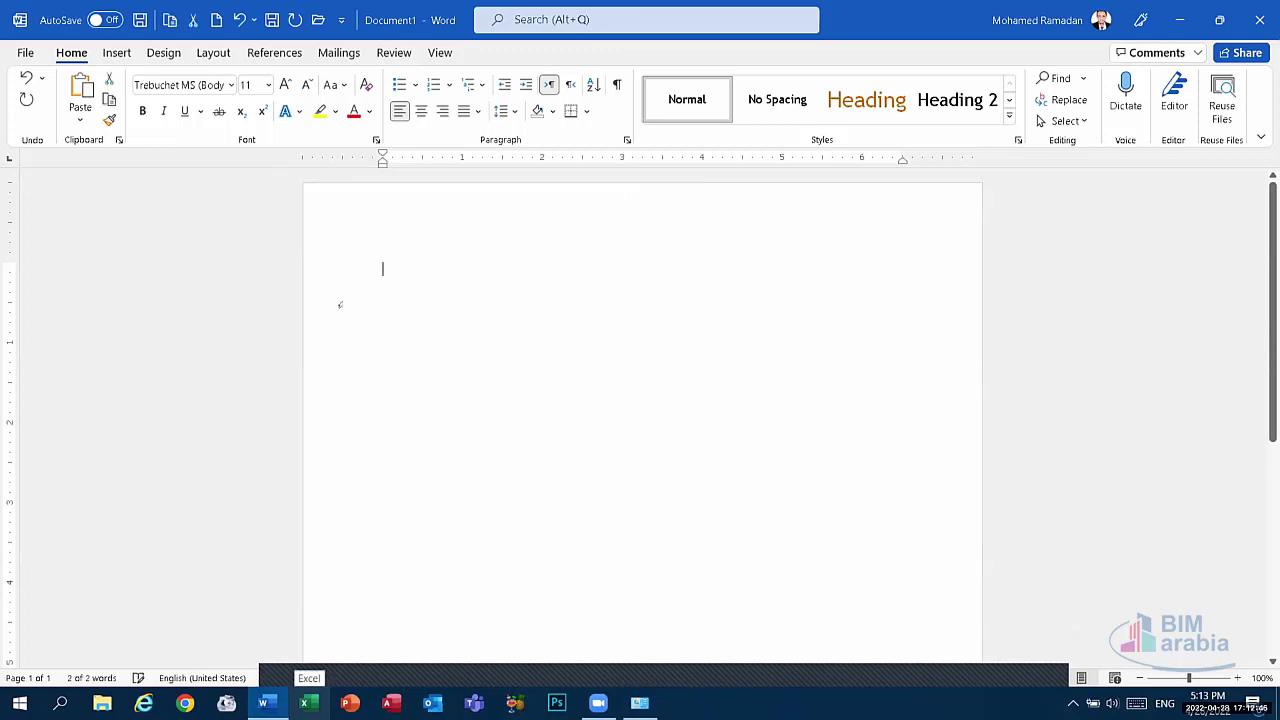
key(alt+F4)
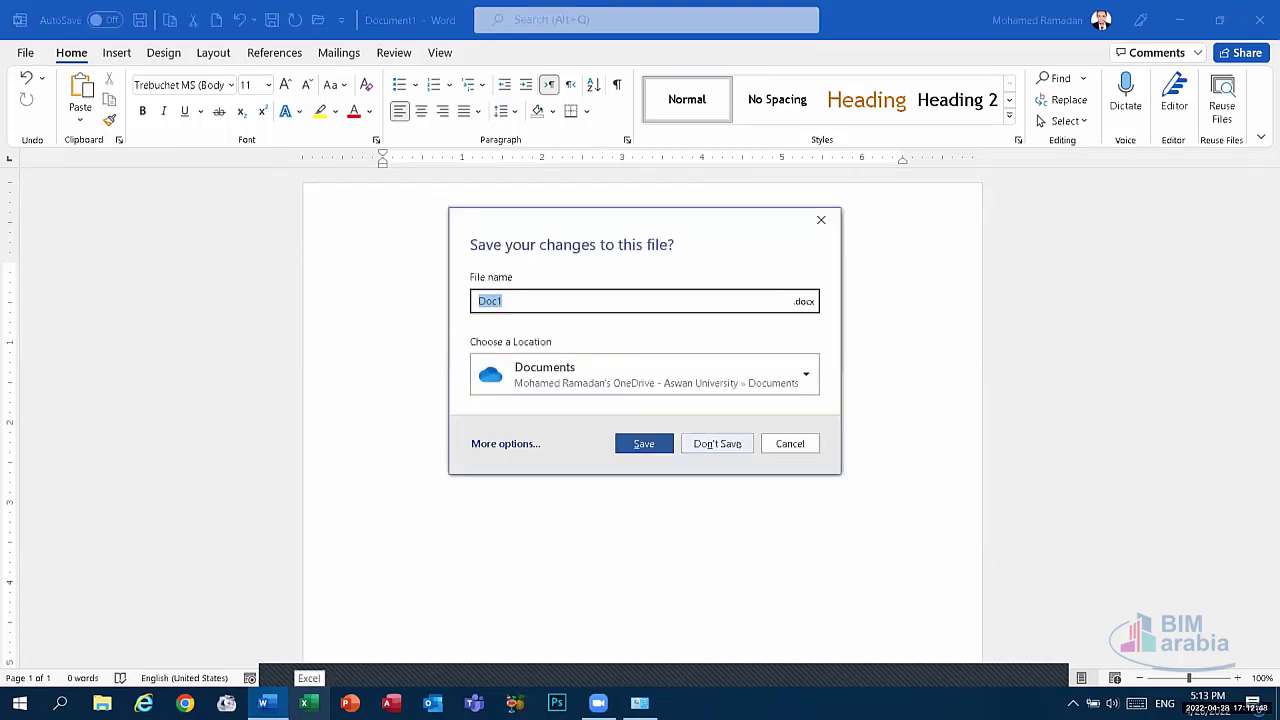
click(717, 443)
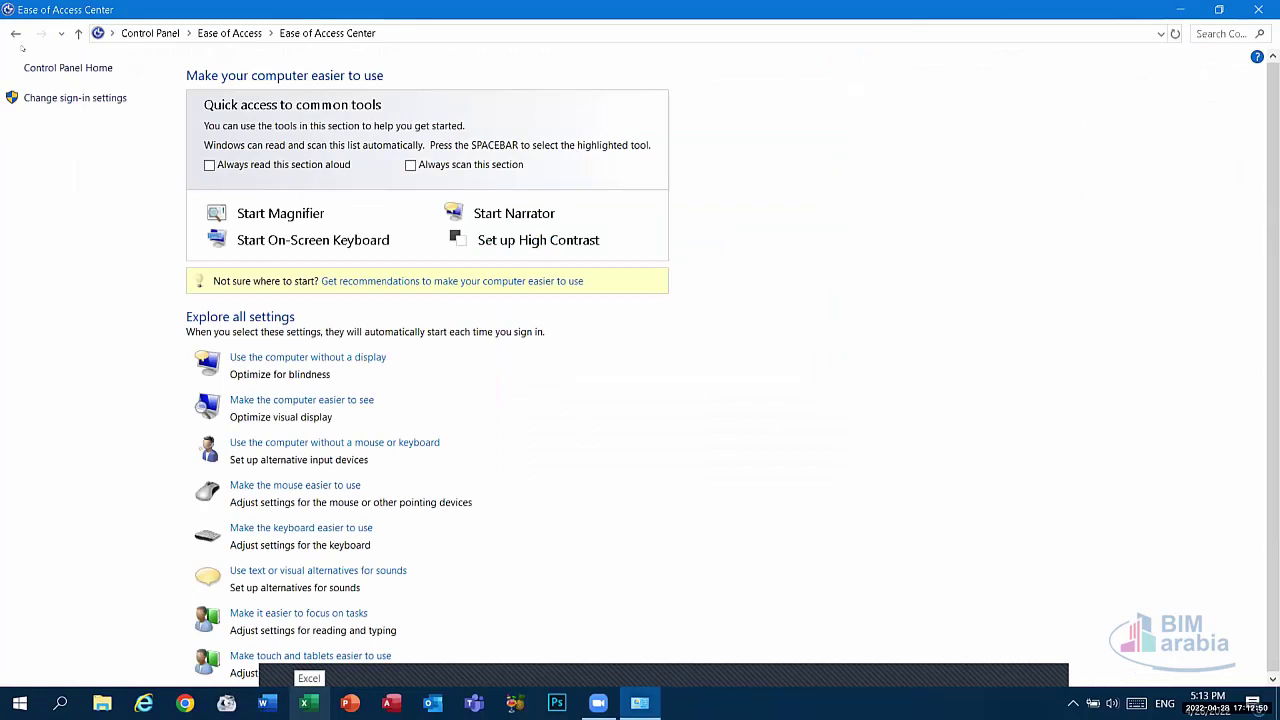
Step: View the mouse accessibility settings again, close Control Panel, and refresh the desktop
click(295, 485)
click(15, 33)
click(41, 33)
click(15, 33)
click(15, 33)
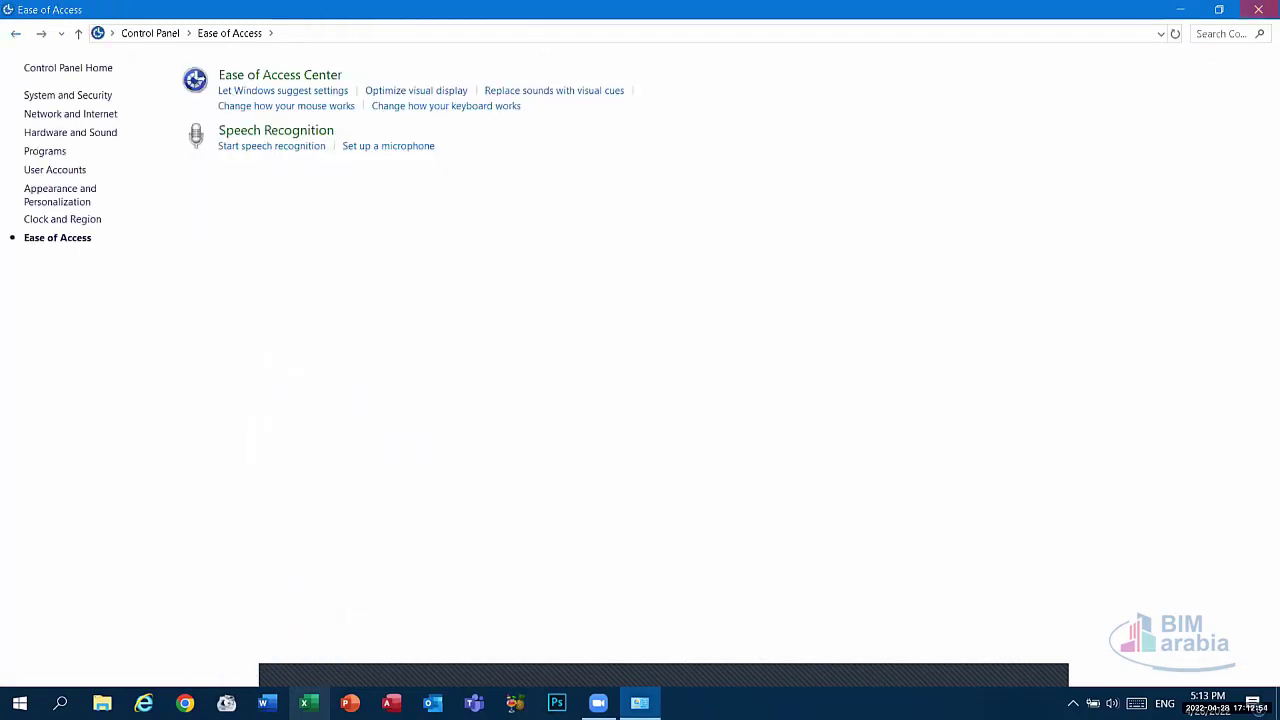
right_click(651, 153)
click(718, 202)
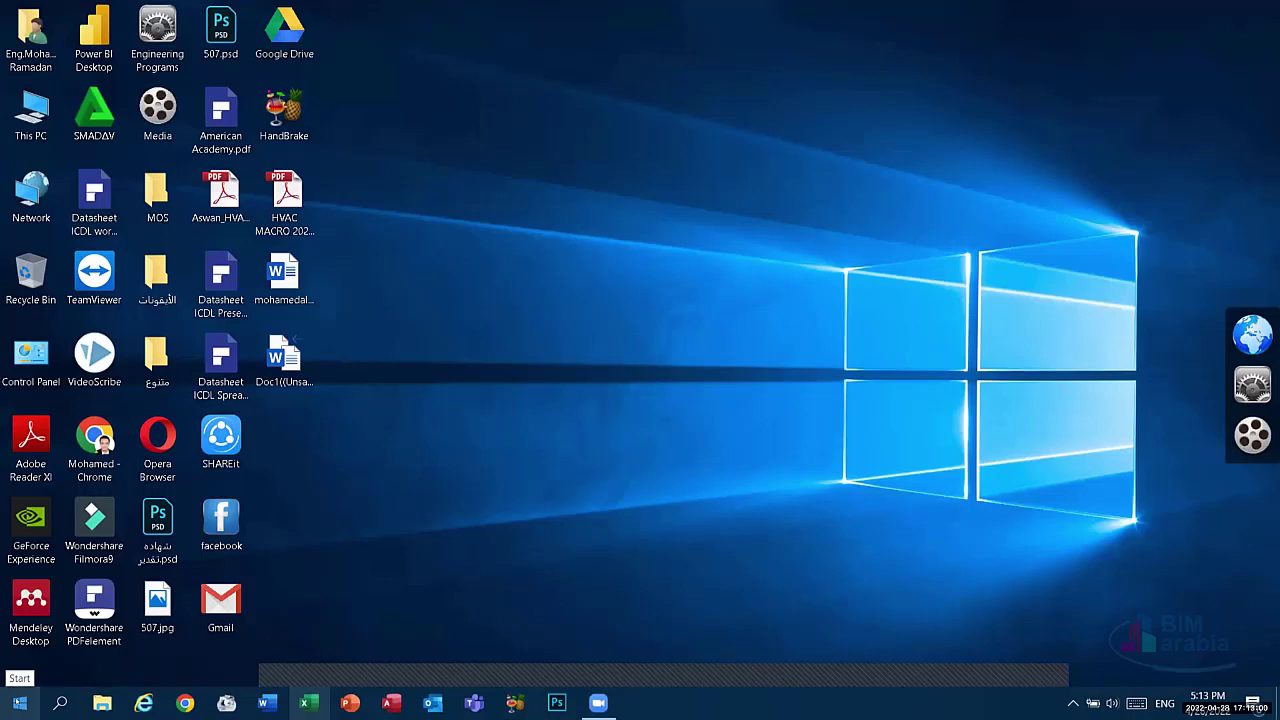
Step: Open Windows Settings, view the Display page under System, and return to the Settings home
click(19, 703)
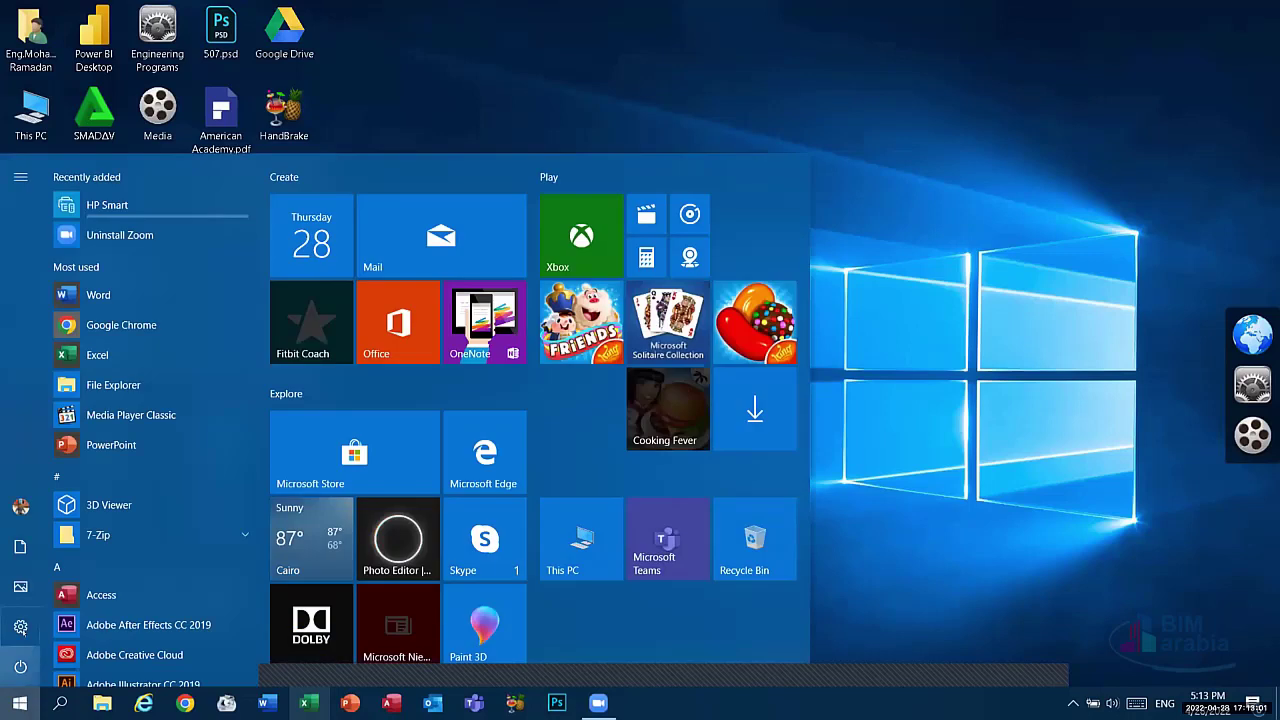
click(20, 626)
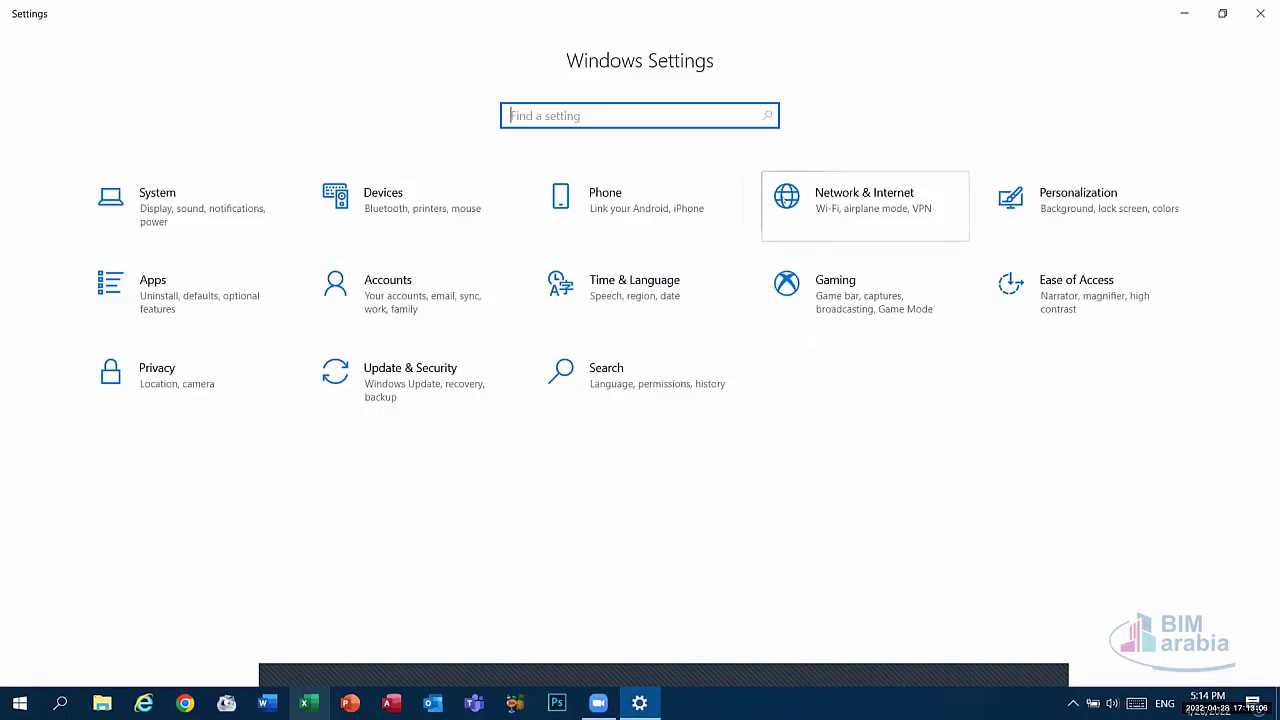
click(168, 215)
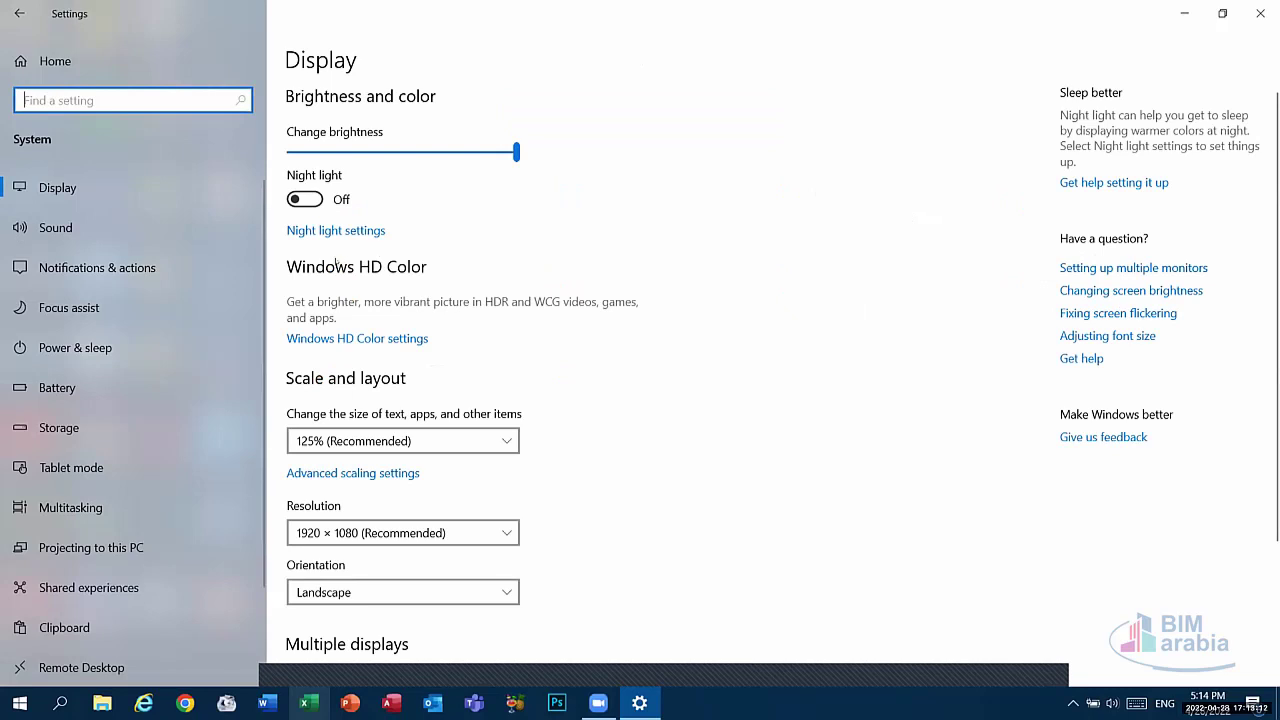
click(19, 13)
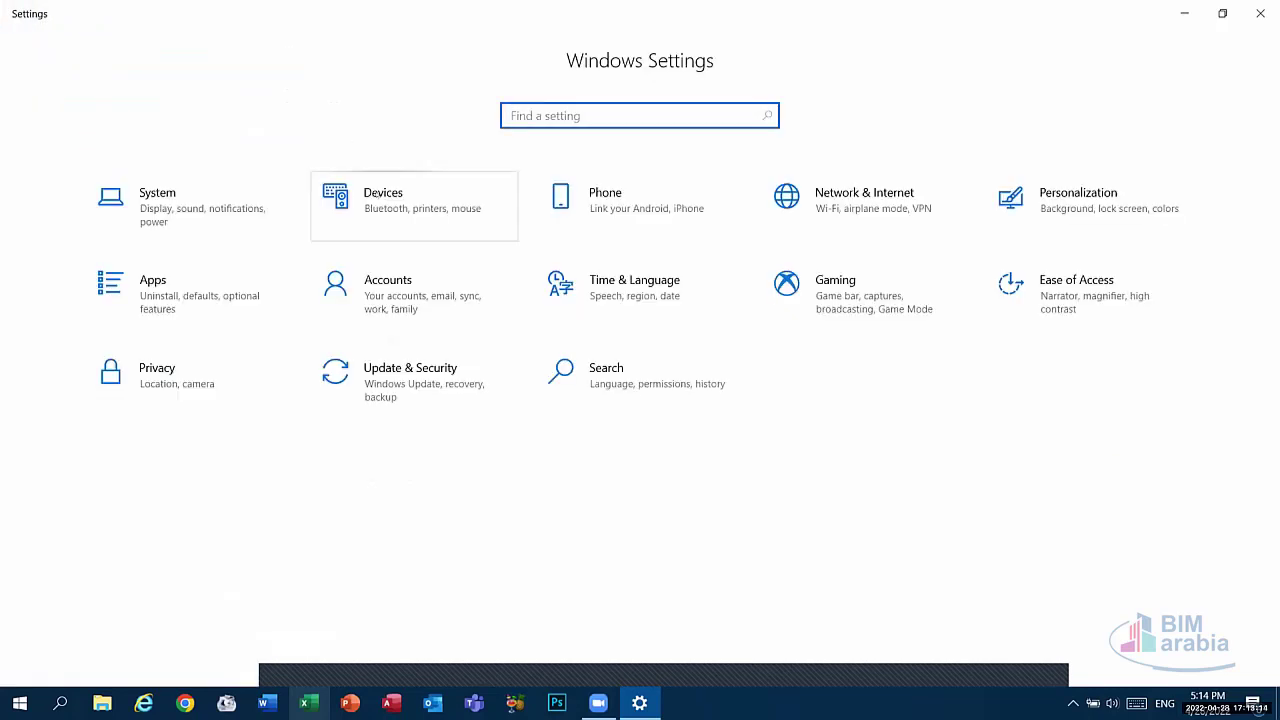
Step: View the Bluetooth & other devices and Printers & scanners pages under Devices
click(386, 206)
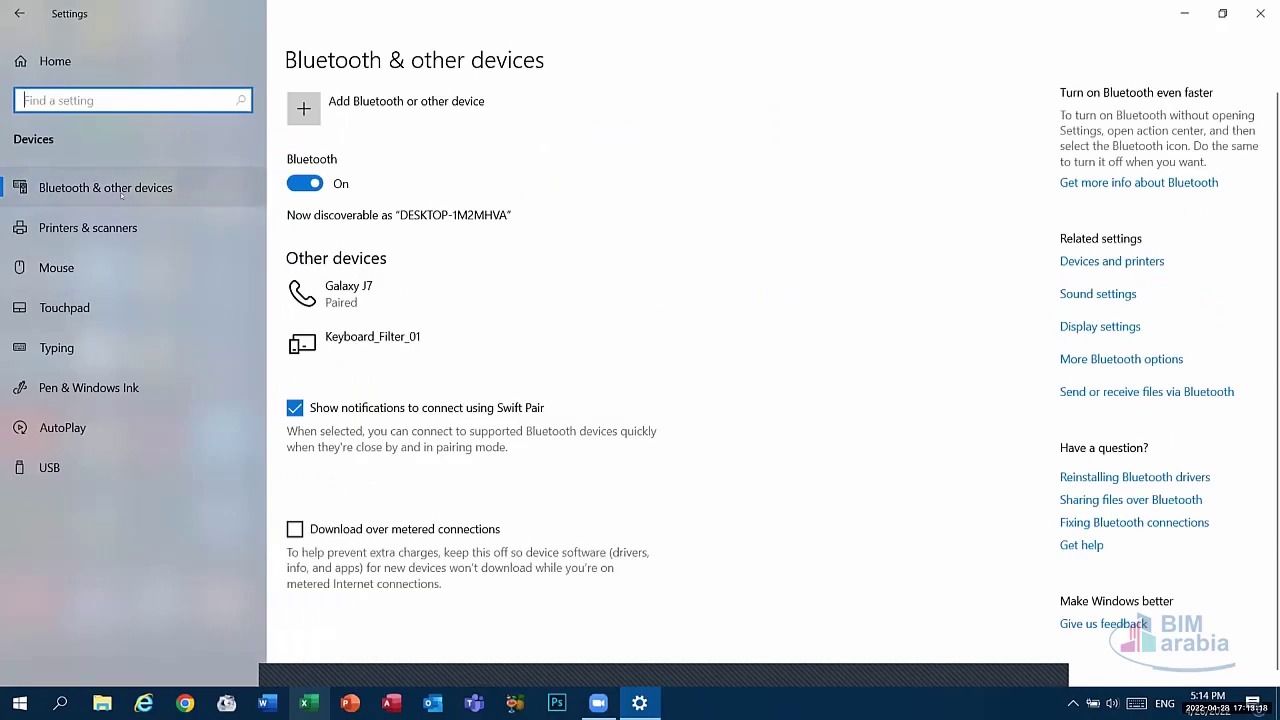
click(66, 193)
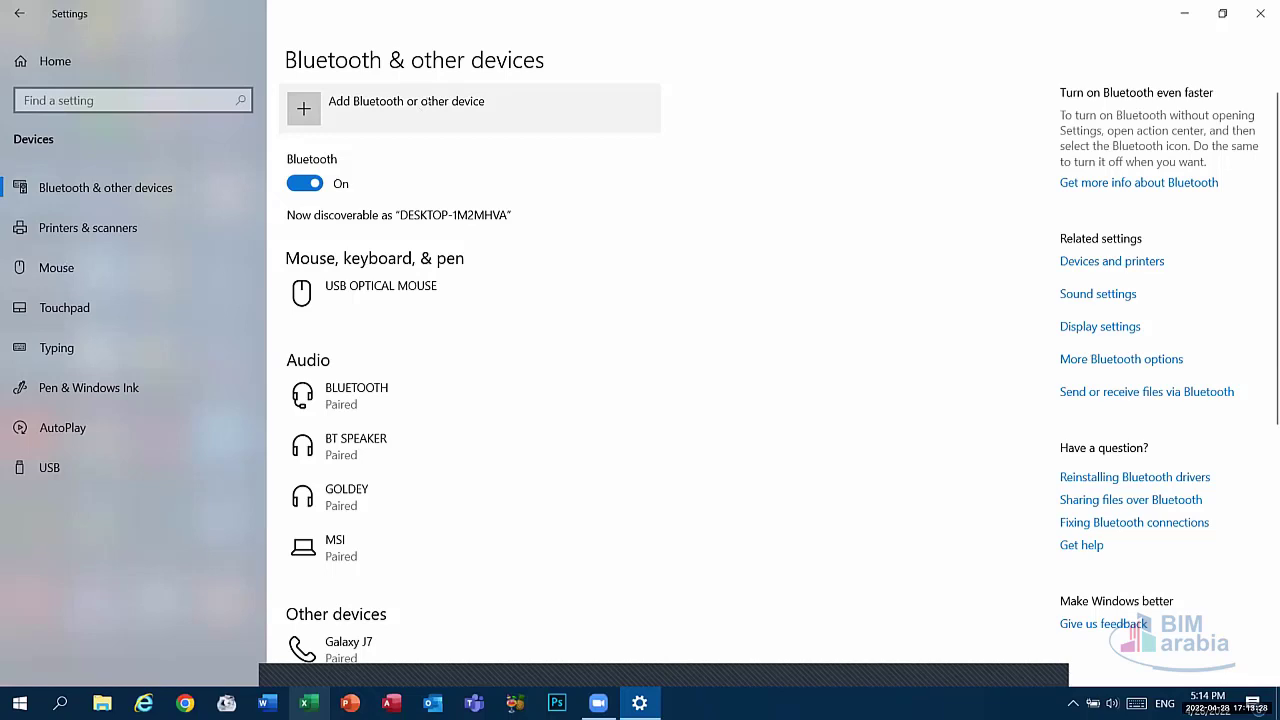
click(88, 228)
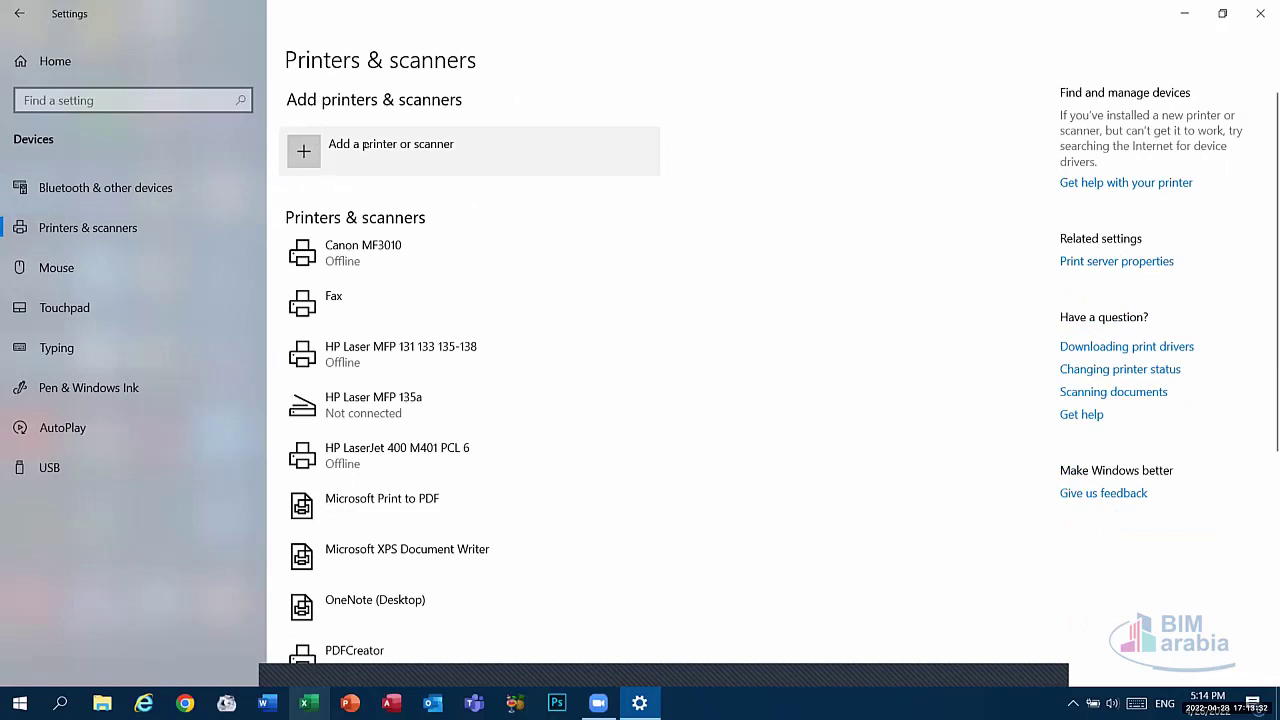
Step: View the Mouse page under Devices and its additional mouse options, close Mouse Properties, and show the desktop
click(57, 266)
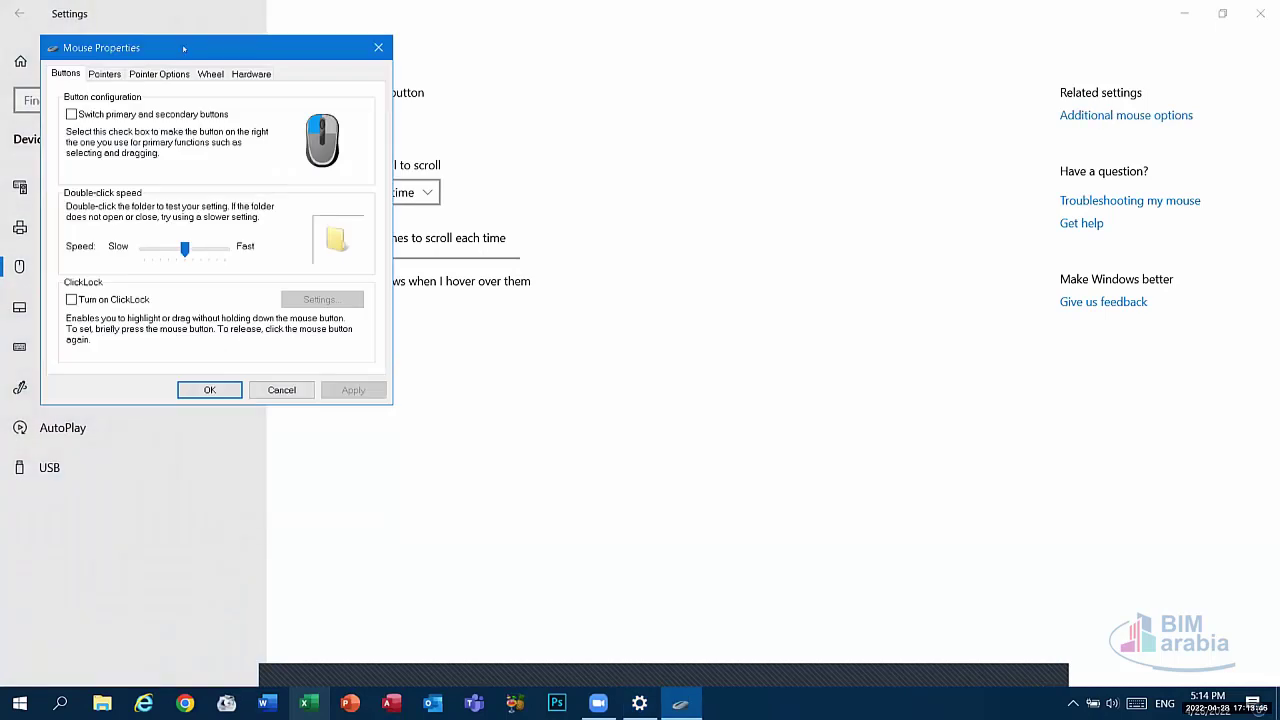
drag(185, 48, 495, 81)
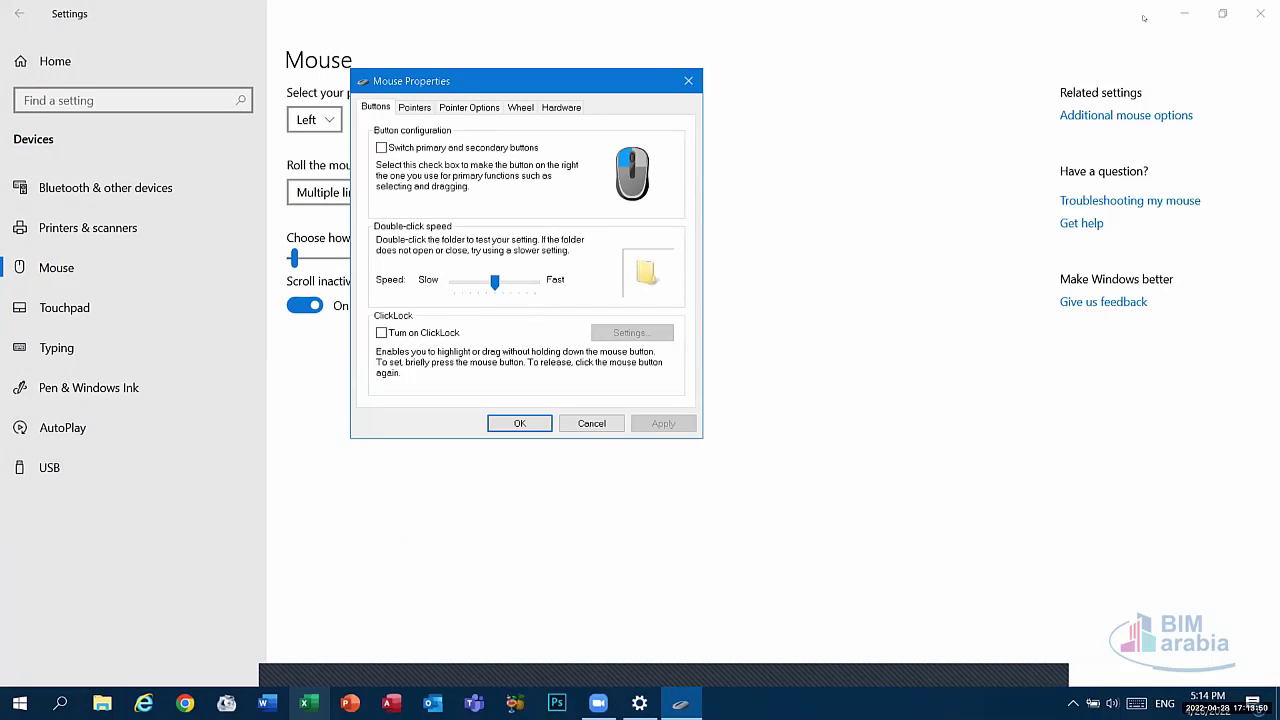
click(688, 80)
key(super+d)
Step: Open the desktop's personalization settings, view the Themes page and its mouse cursor properties, and return to the desktop
right_click(542, 172)
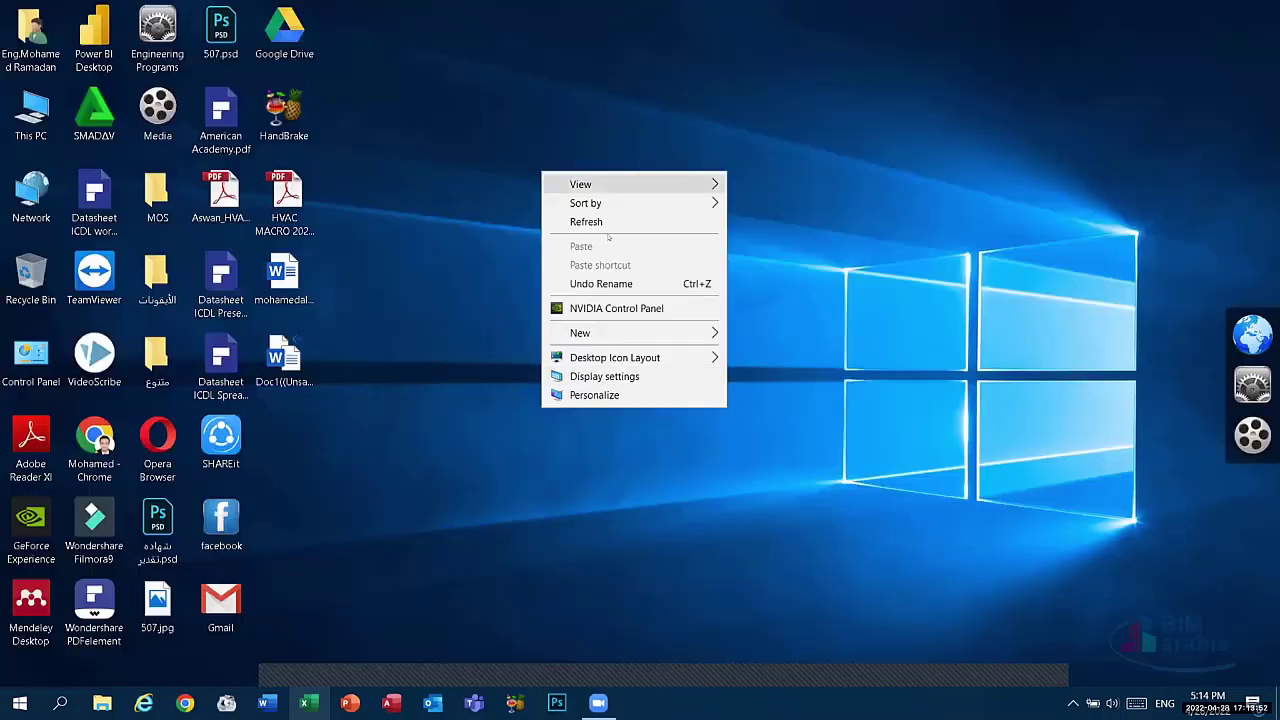
click(613, 390)
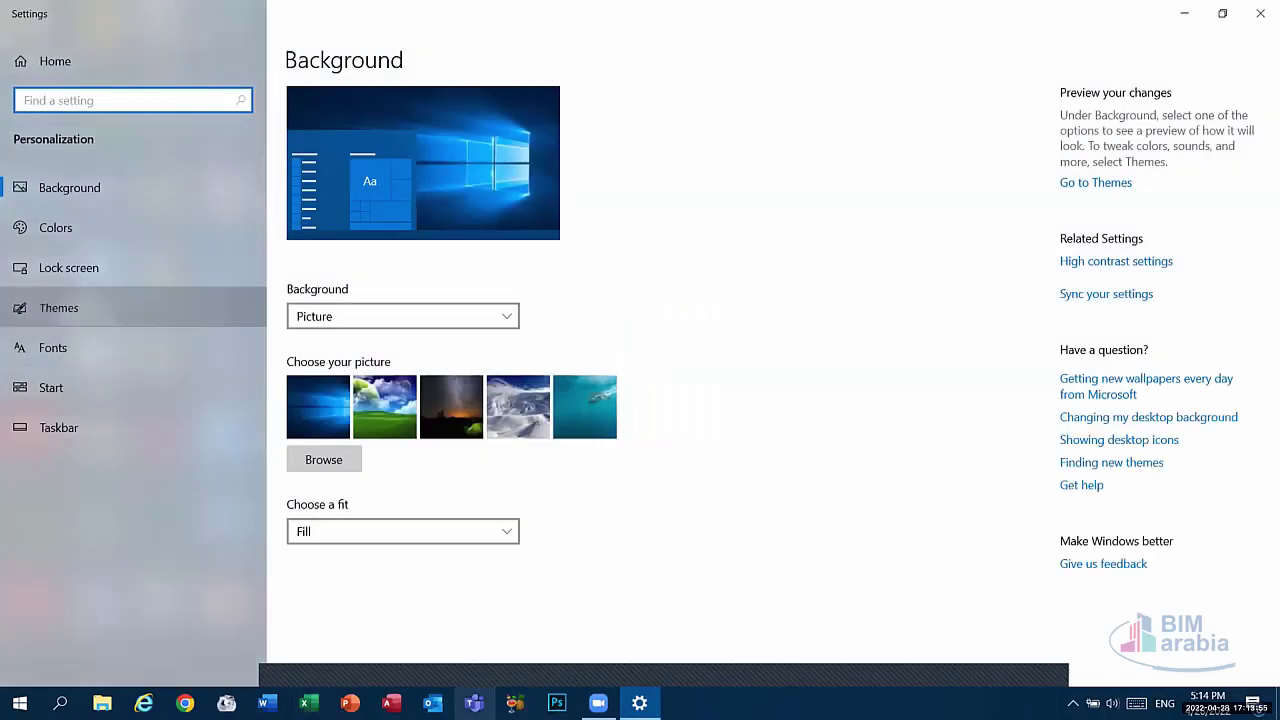
click(60, 307)
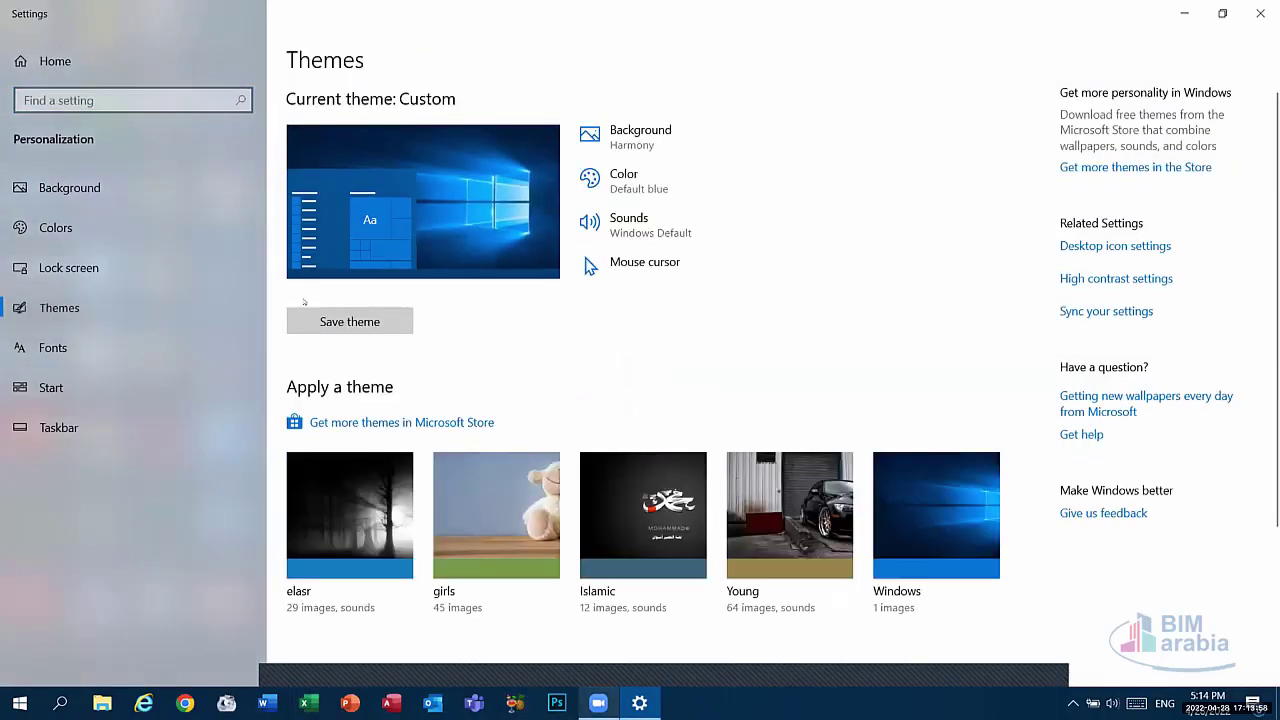
click(190, 106)
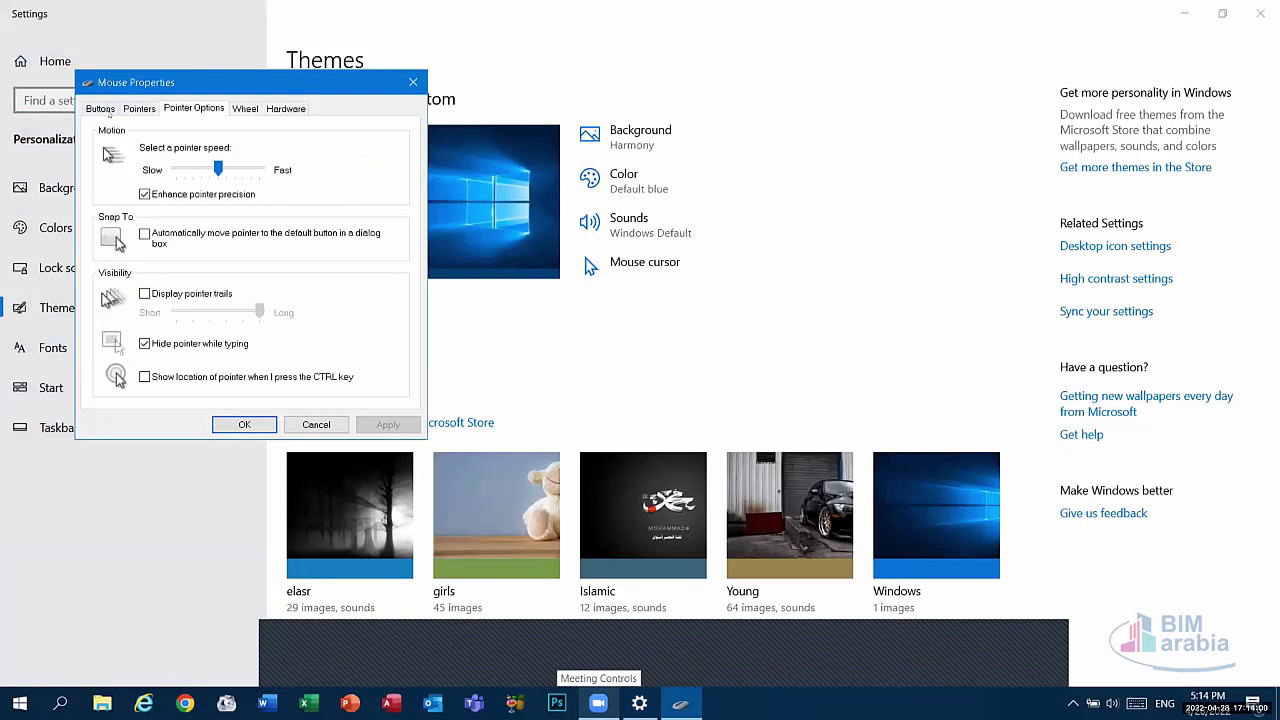
click(100, 108)
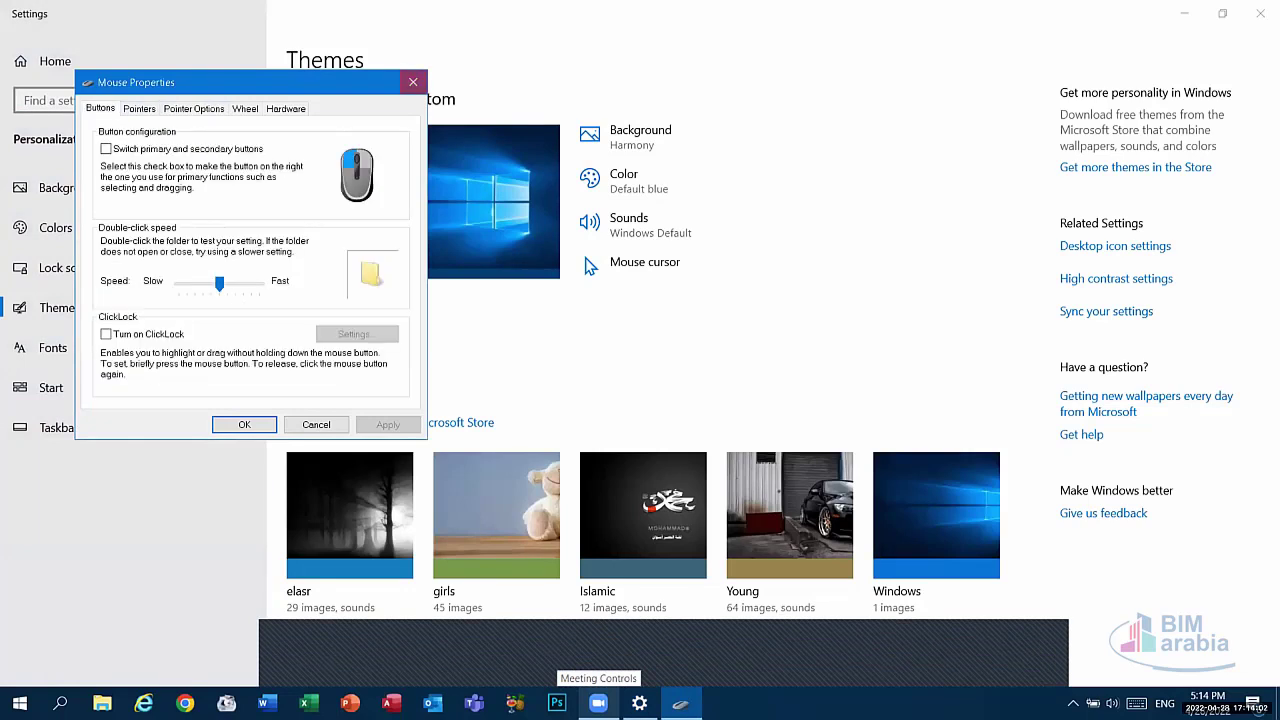
key(super+d)
Step: Open Windows Settings, view the Phone page, and return to the Settings home
key(super)
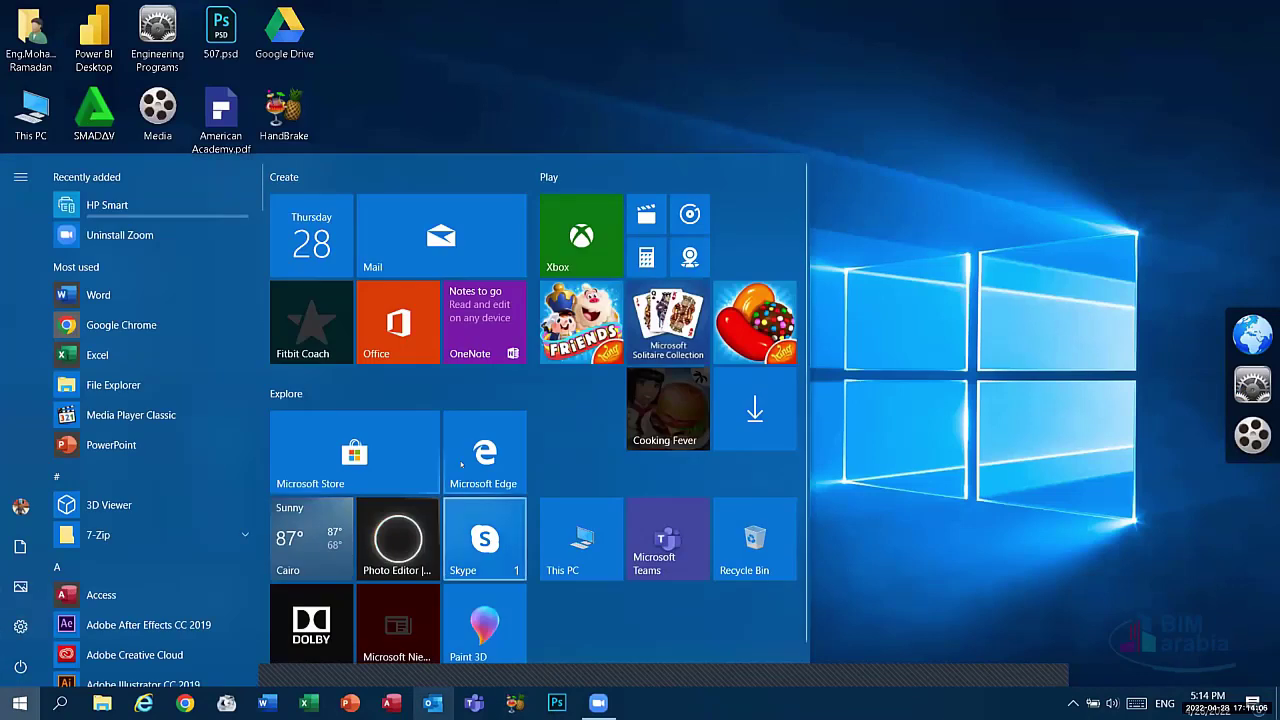
key(super+i)
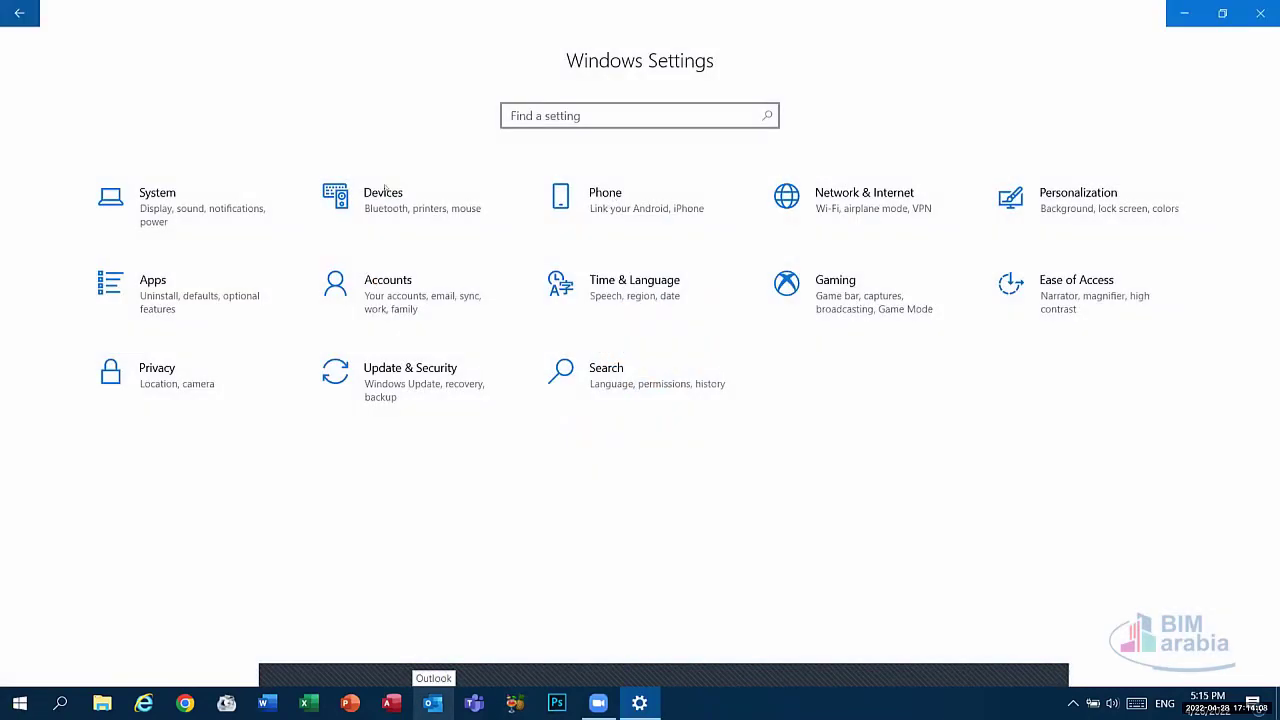
click(605, 197)
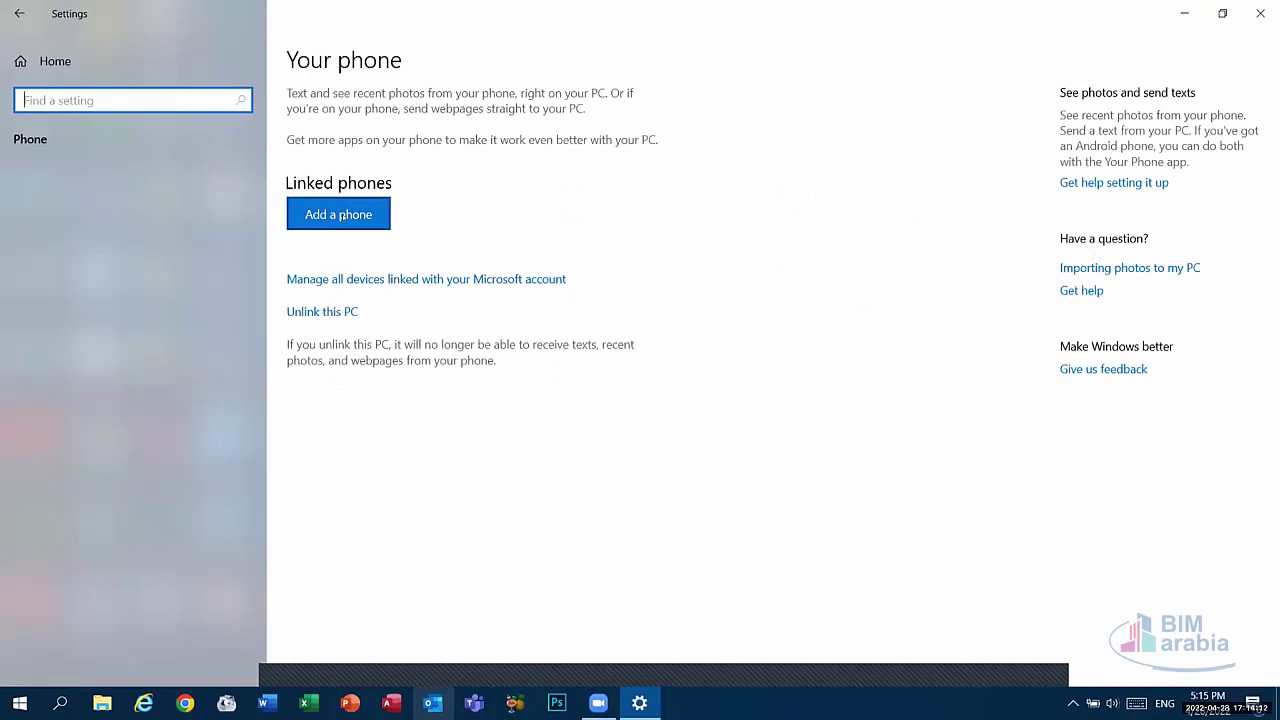
click(21, 10)
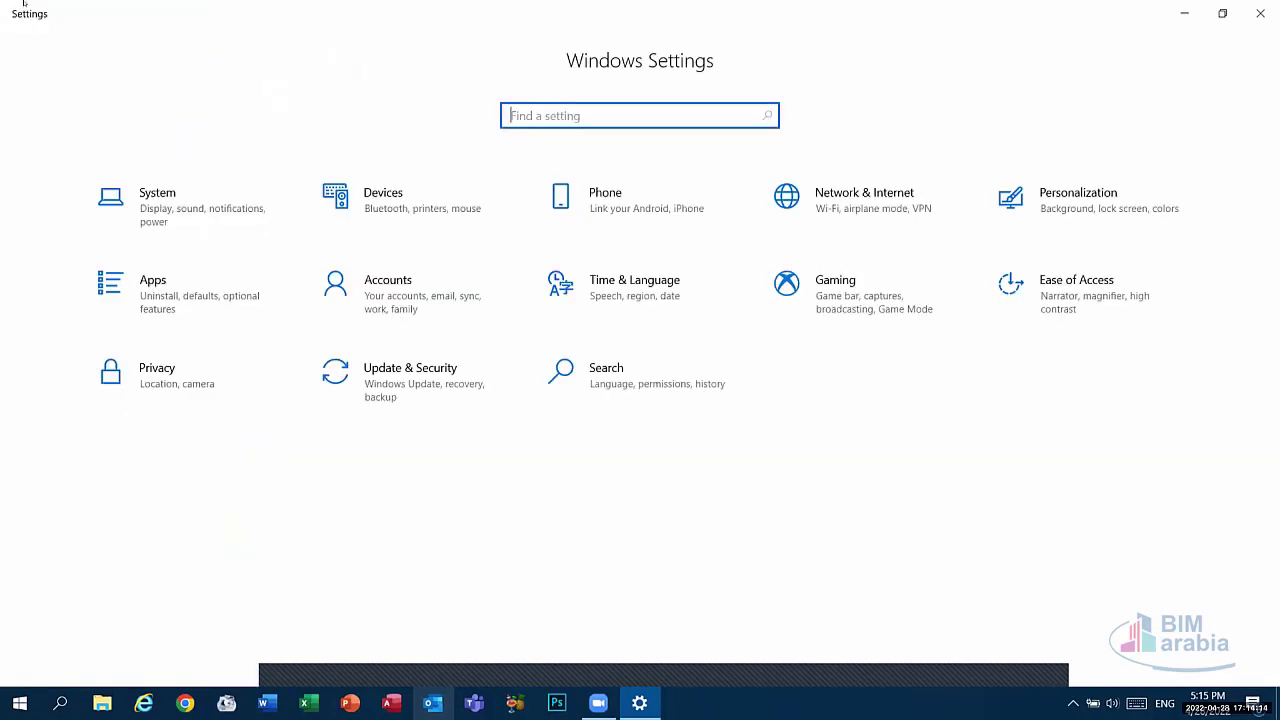
Step: View the Status and Wi-Fi pages under Network & Internet and return to the Settings home
click(865, 203)
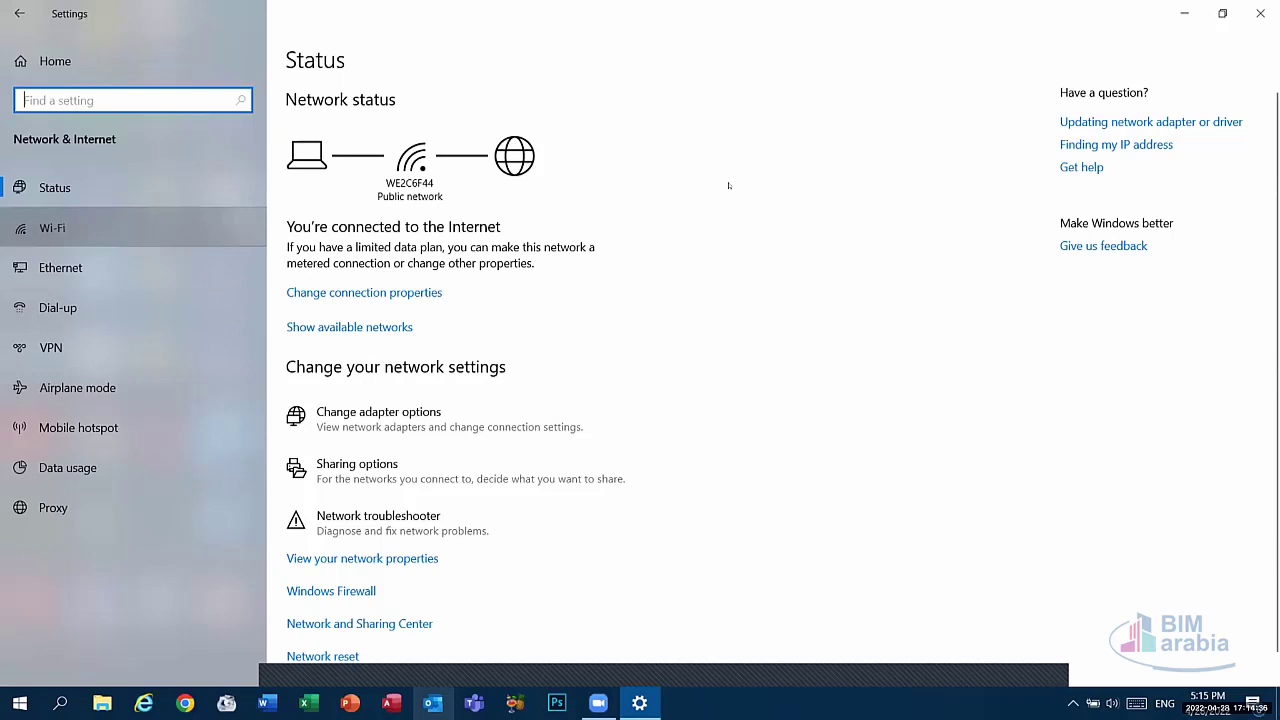
click(52, 228)
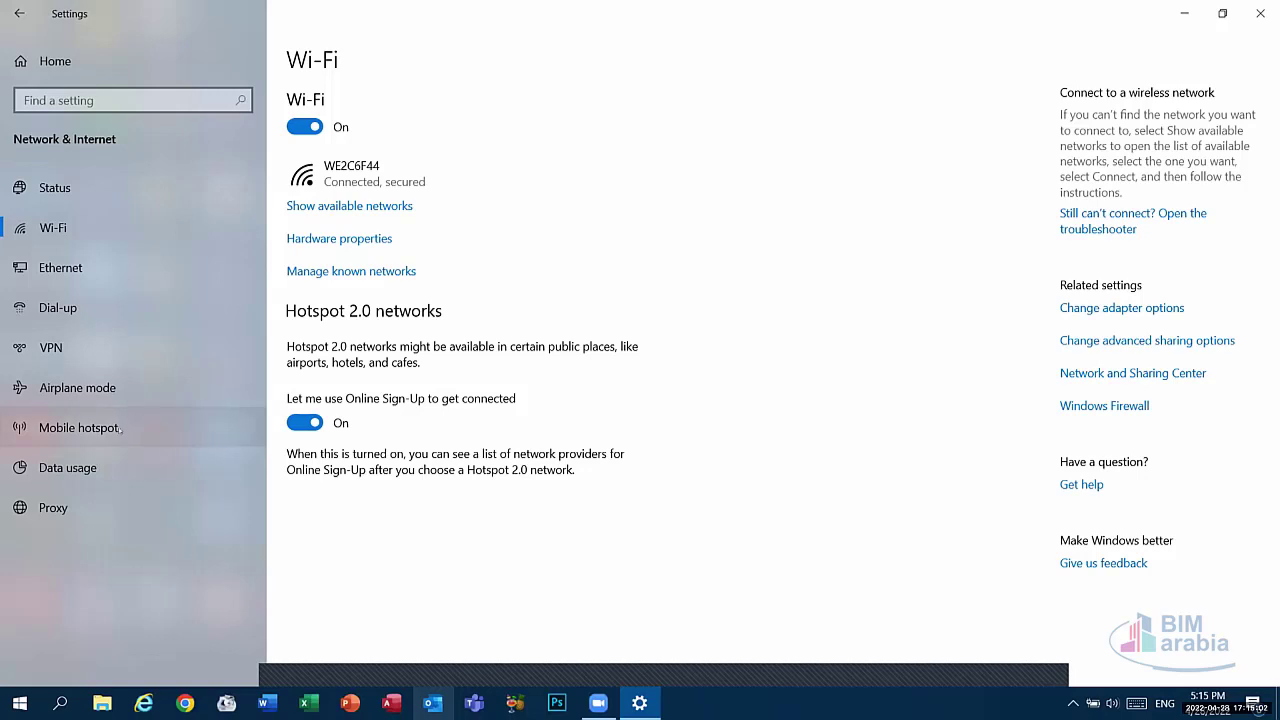
click(20, 14)
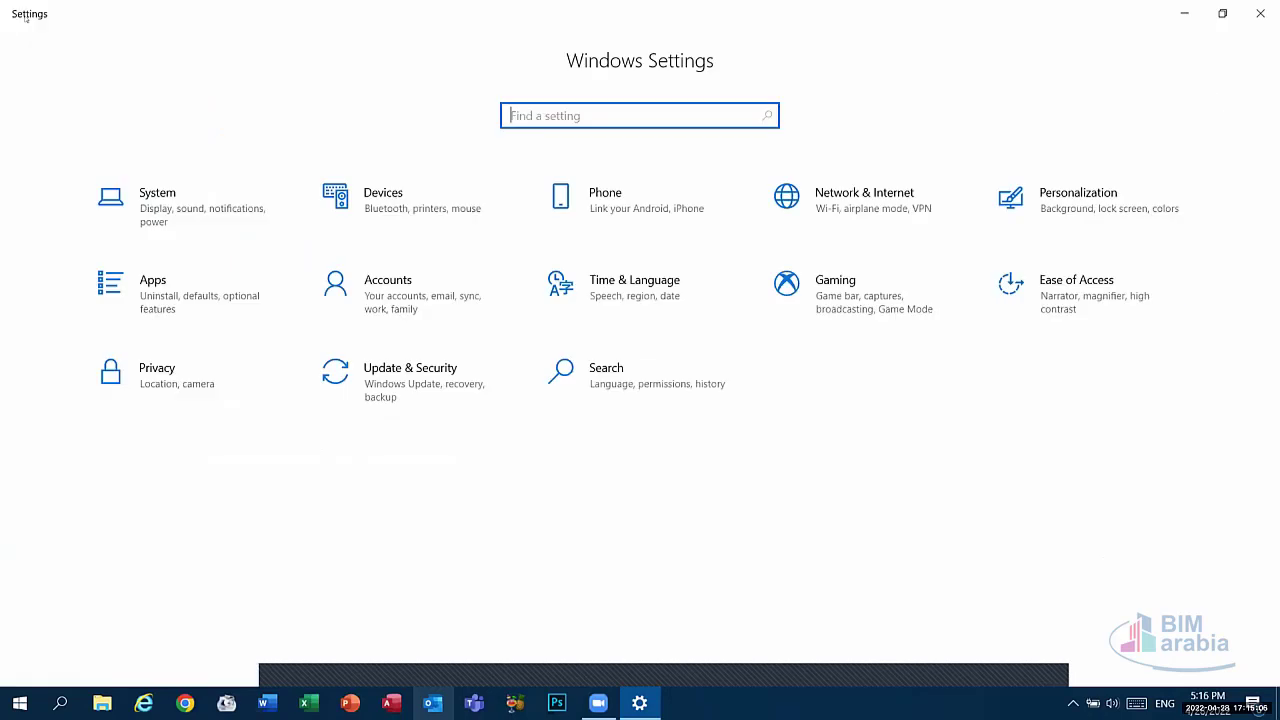
Step: View the Background page under Personalization, reopen the personalization settings from the desktop, and close them
click(1072, 197)
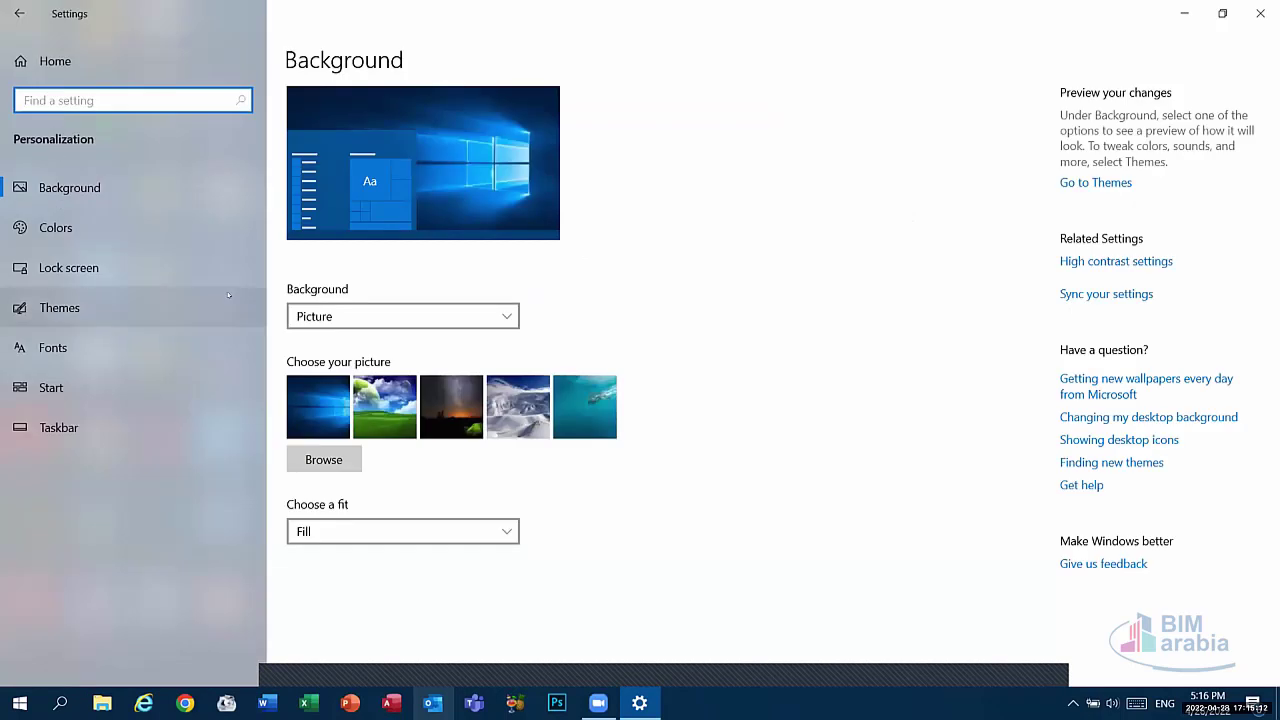
click(1260, 13)
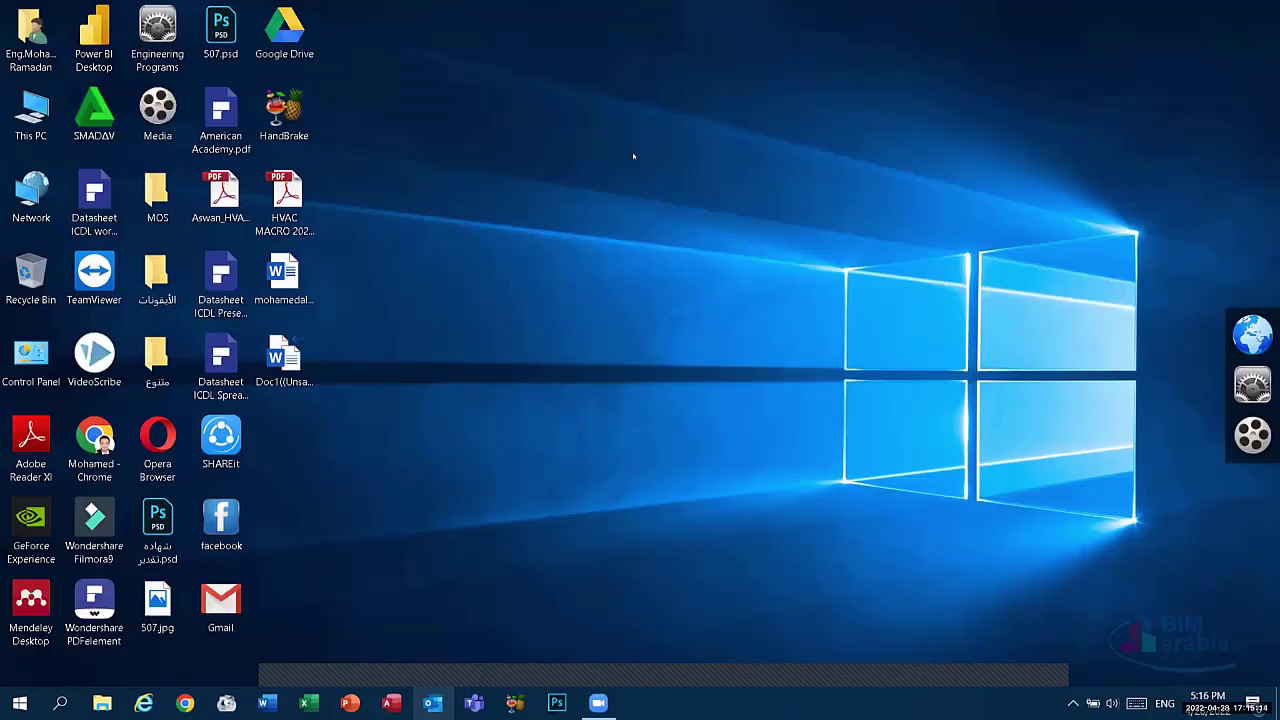
right_click(638, 157)
click(718, 380)
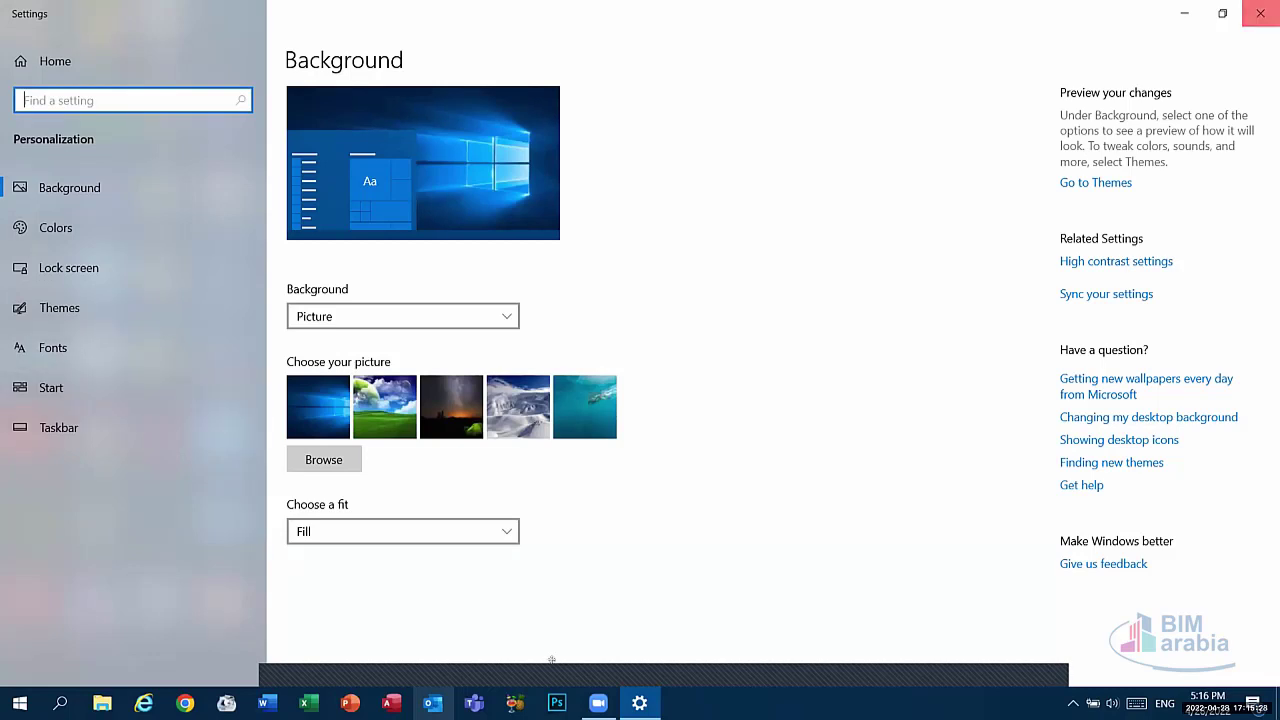
key(alt+F4)
Step: Open Windows Settings, view the Apps & features list with the options for Adobe After Effects CC 2019, and return to the Settings home
key(super)
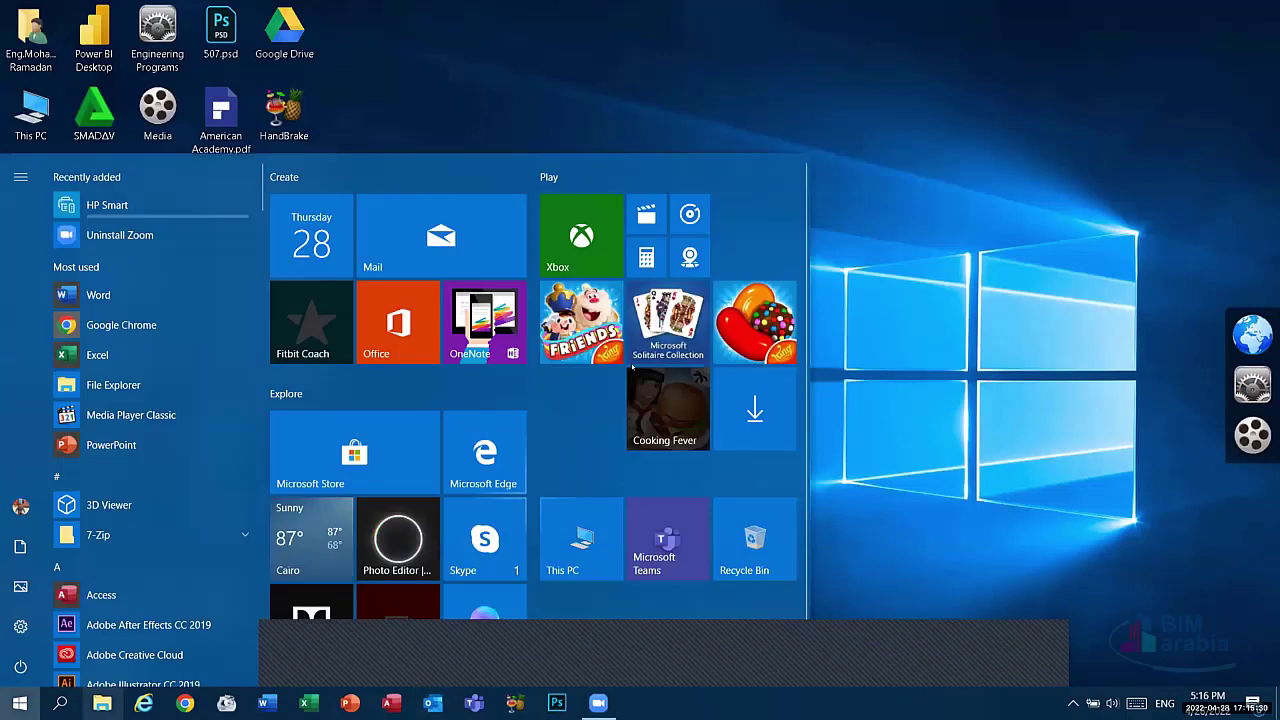
key(super+i)
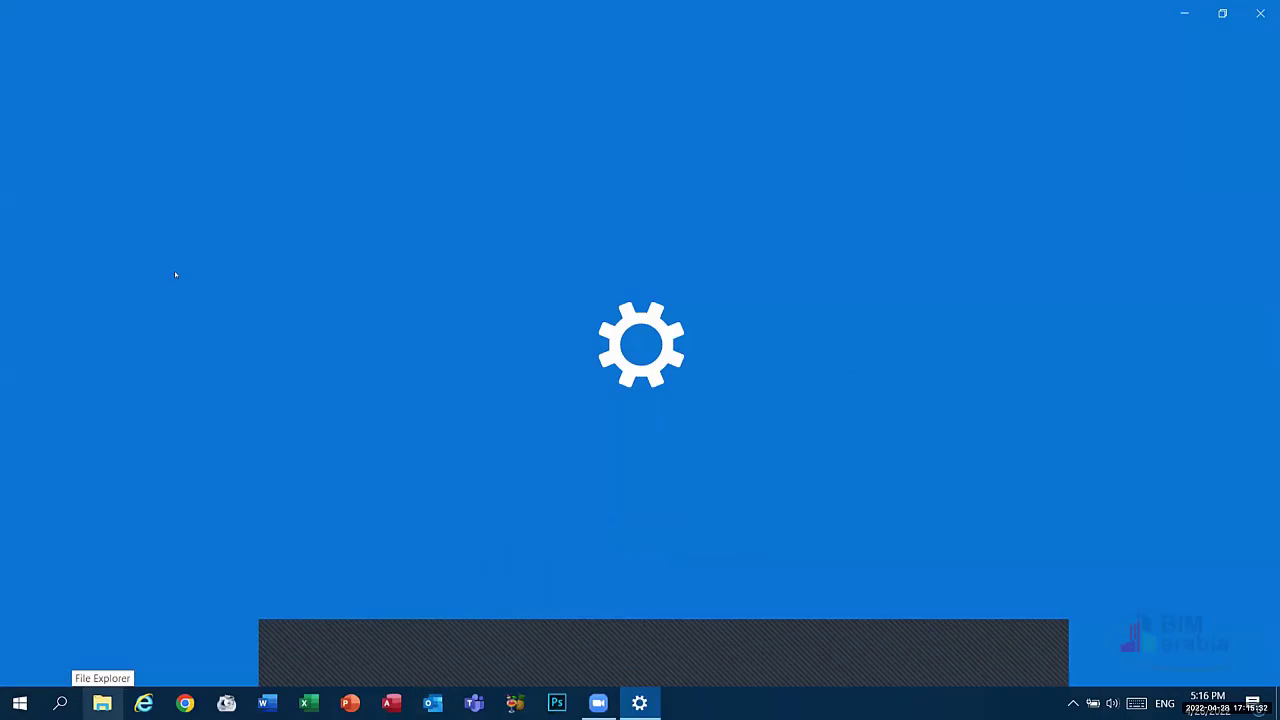
key(Return)
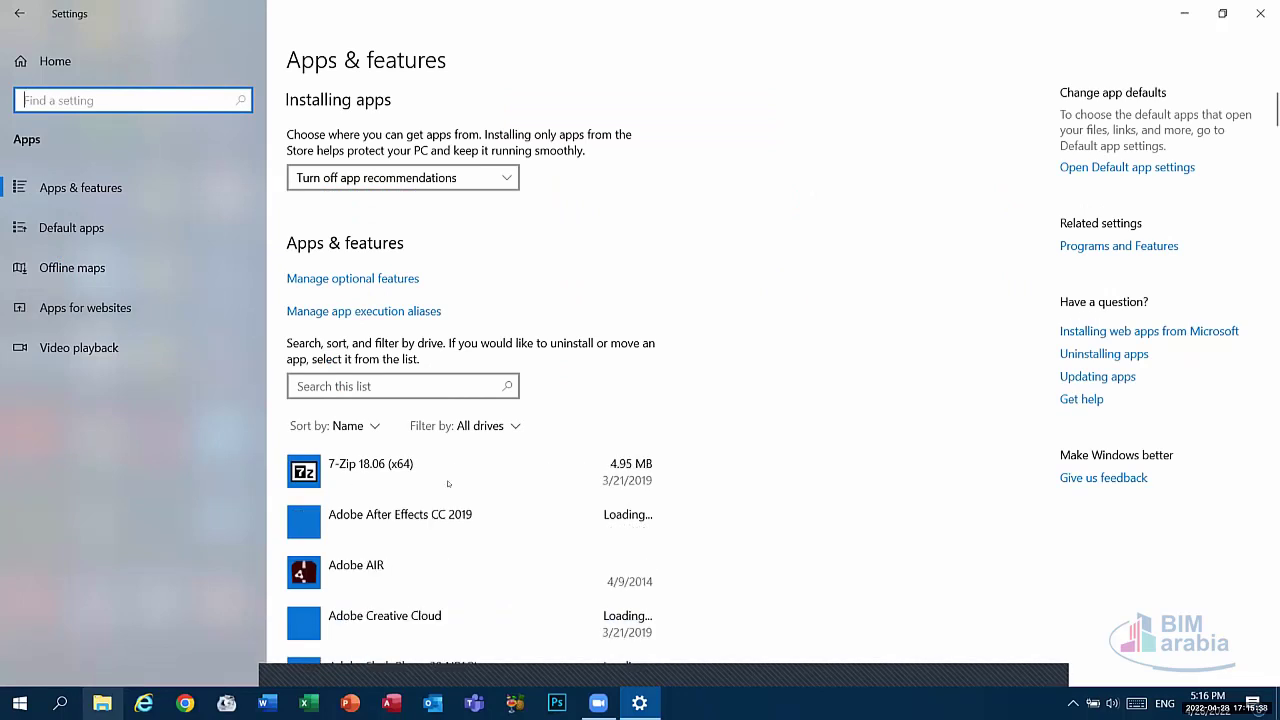
scroll(419, 517, down, 3)
click(411, 360)
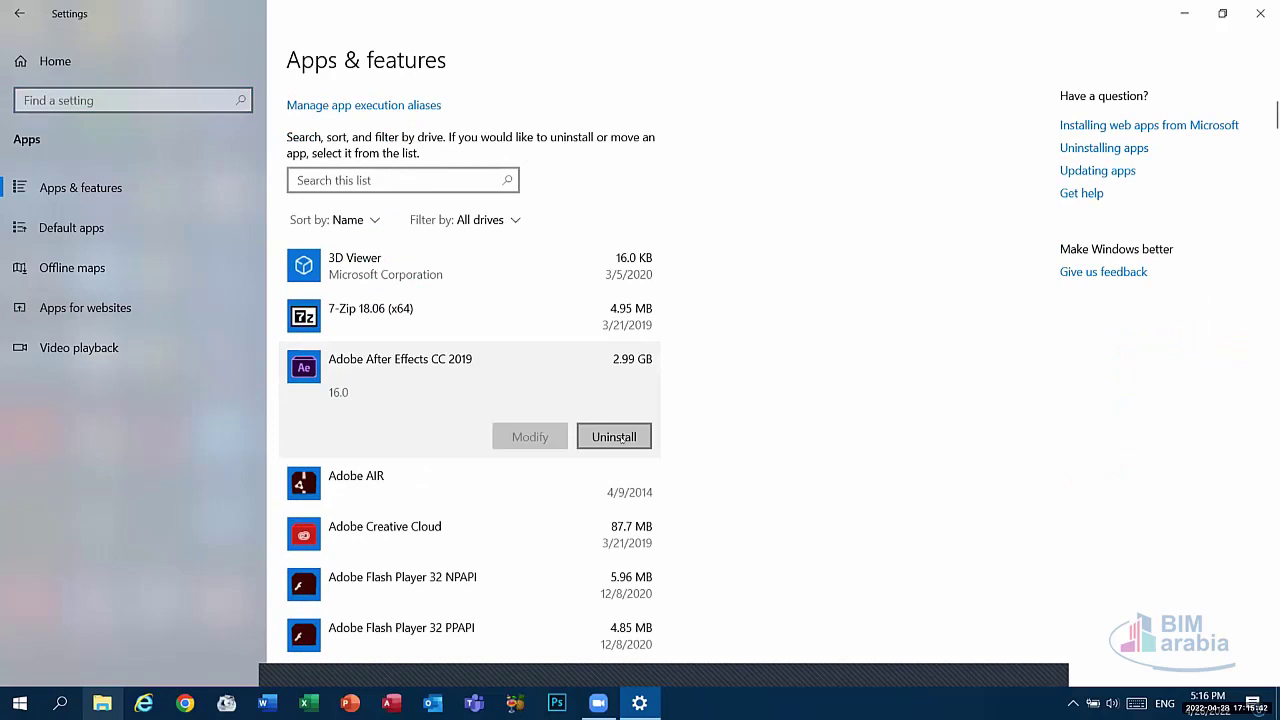
click(17, 12)
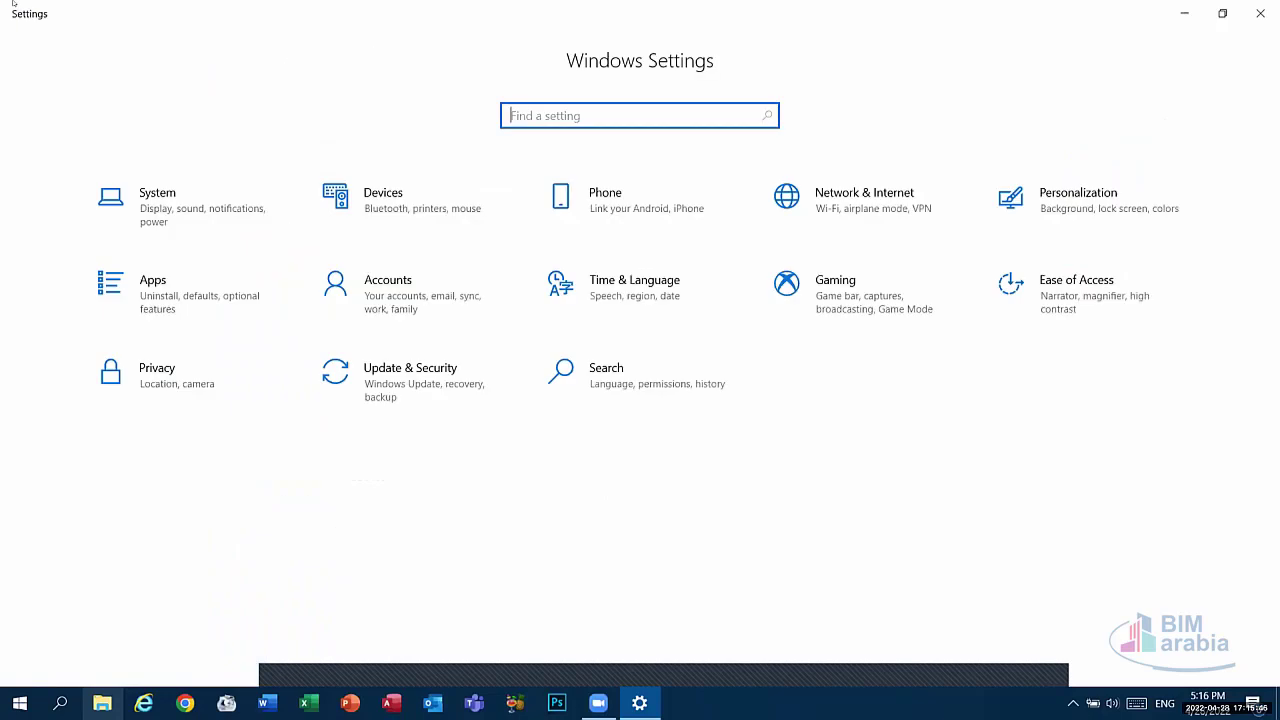
Step: View the Your info page under Accounts and browse the Pictures folder for an account picture, selecting المحترف.png
click(398, 291)
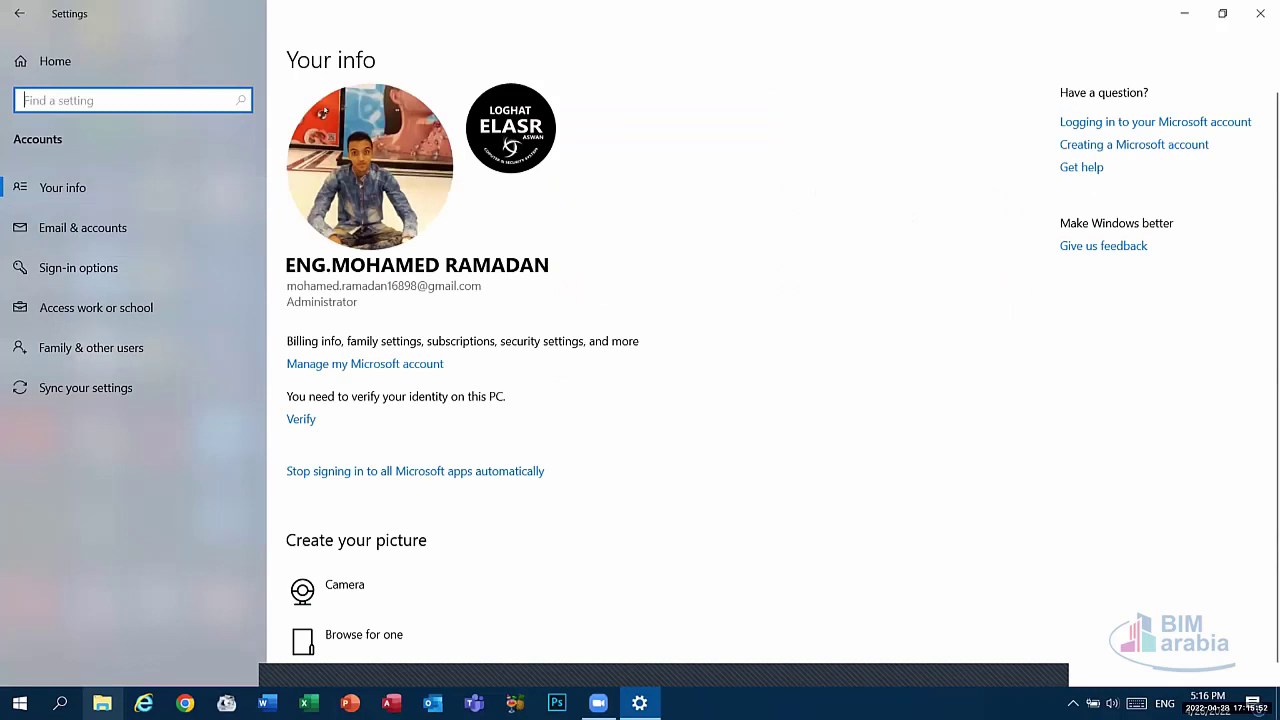
scroll(385, 314, down, 1)
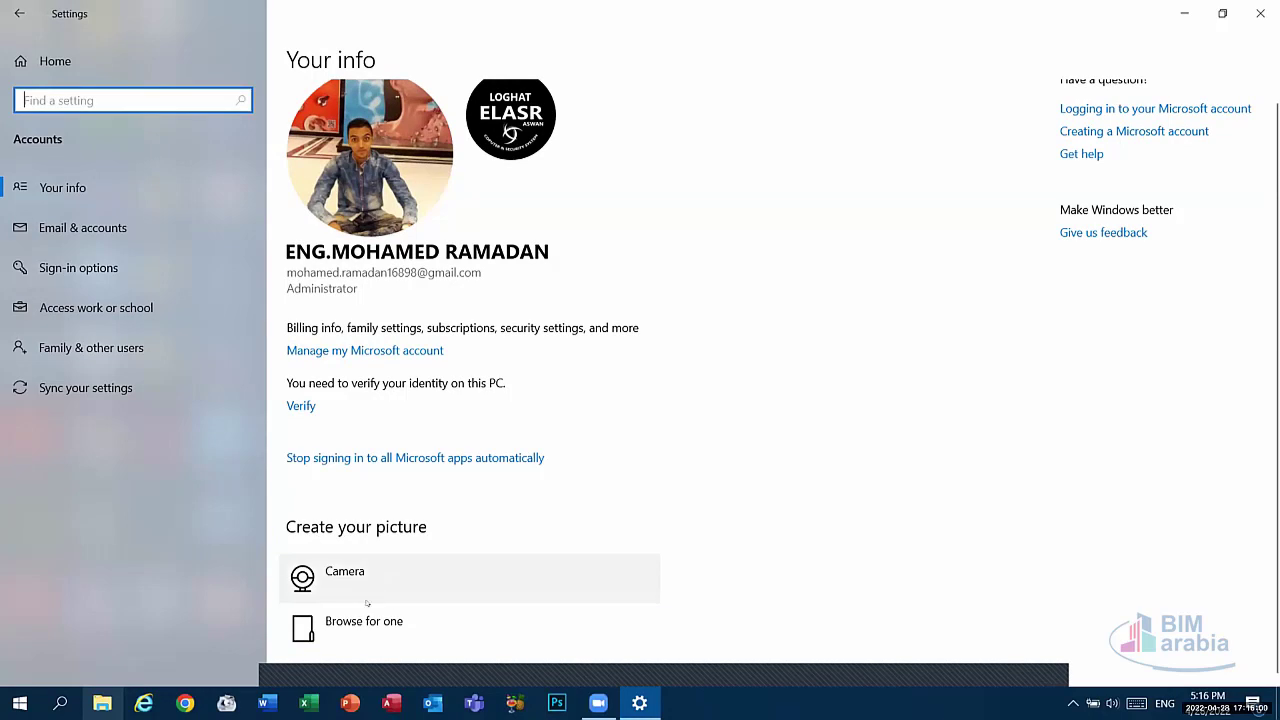
click(321, 576)
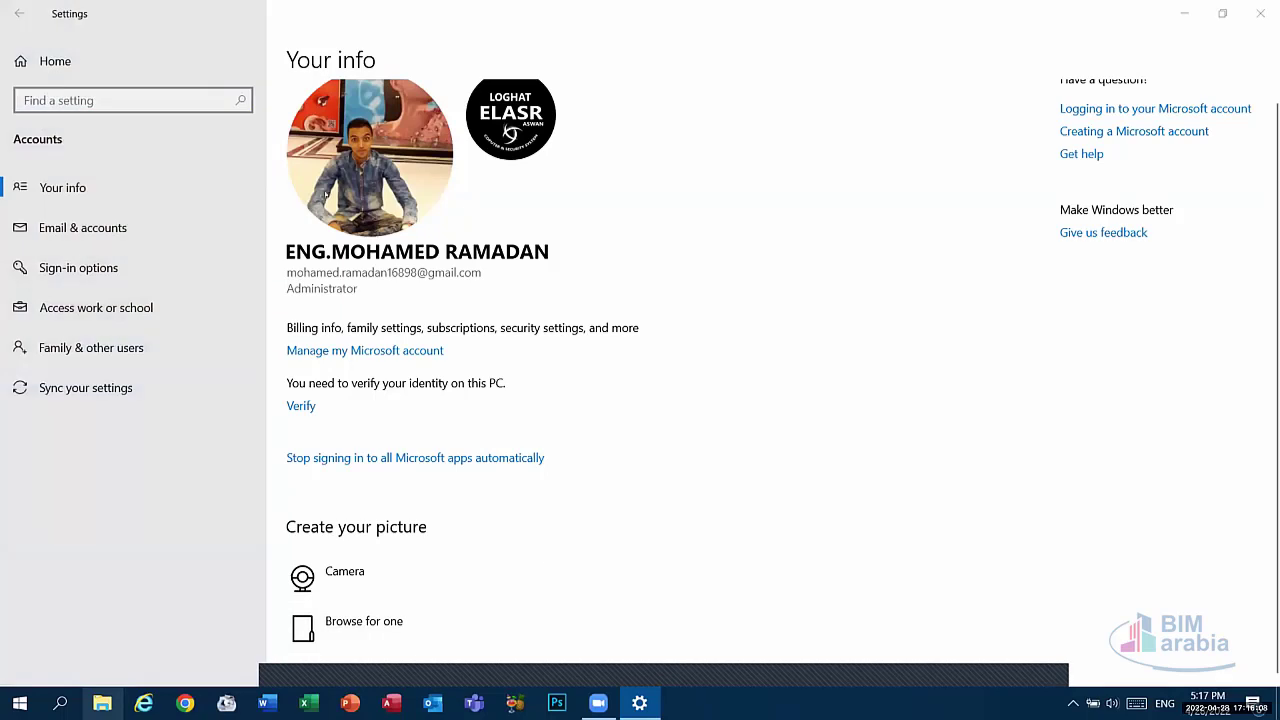
click(482, 135)
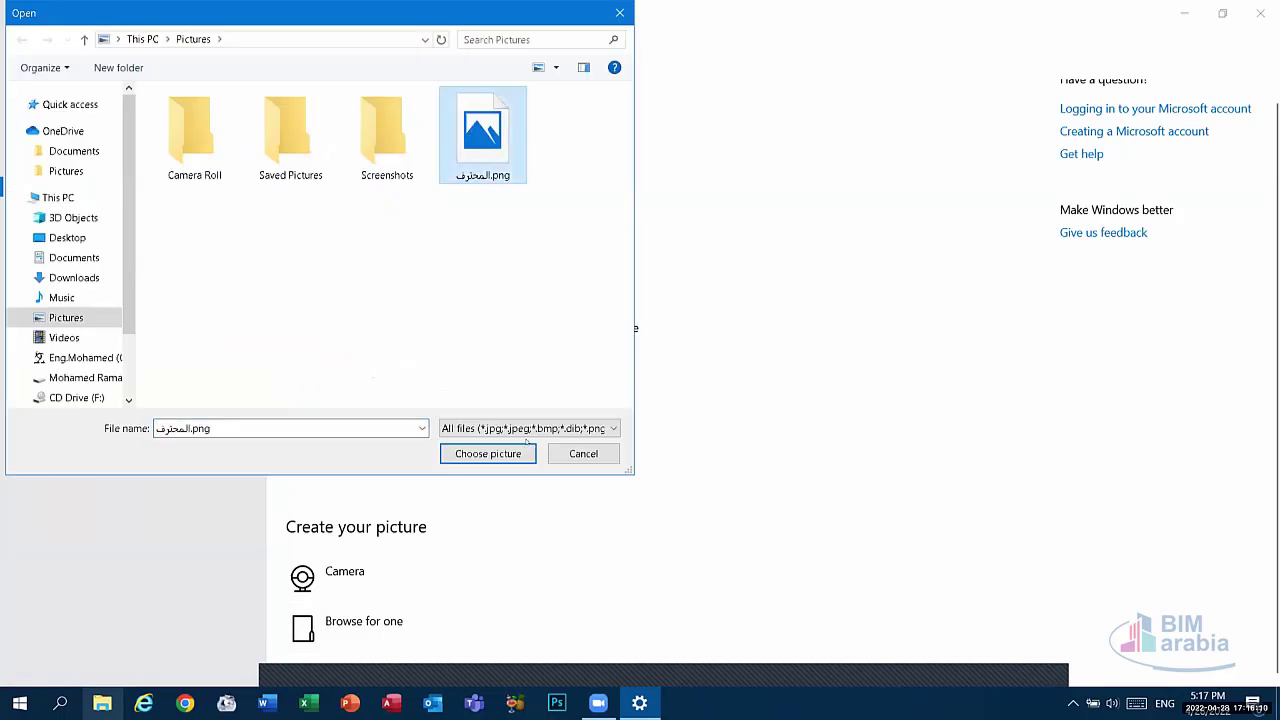
click(492, 453)
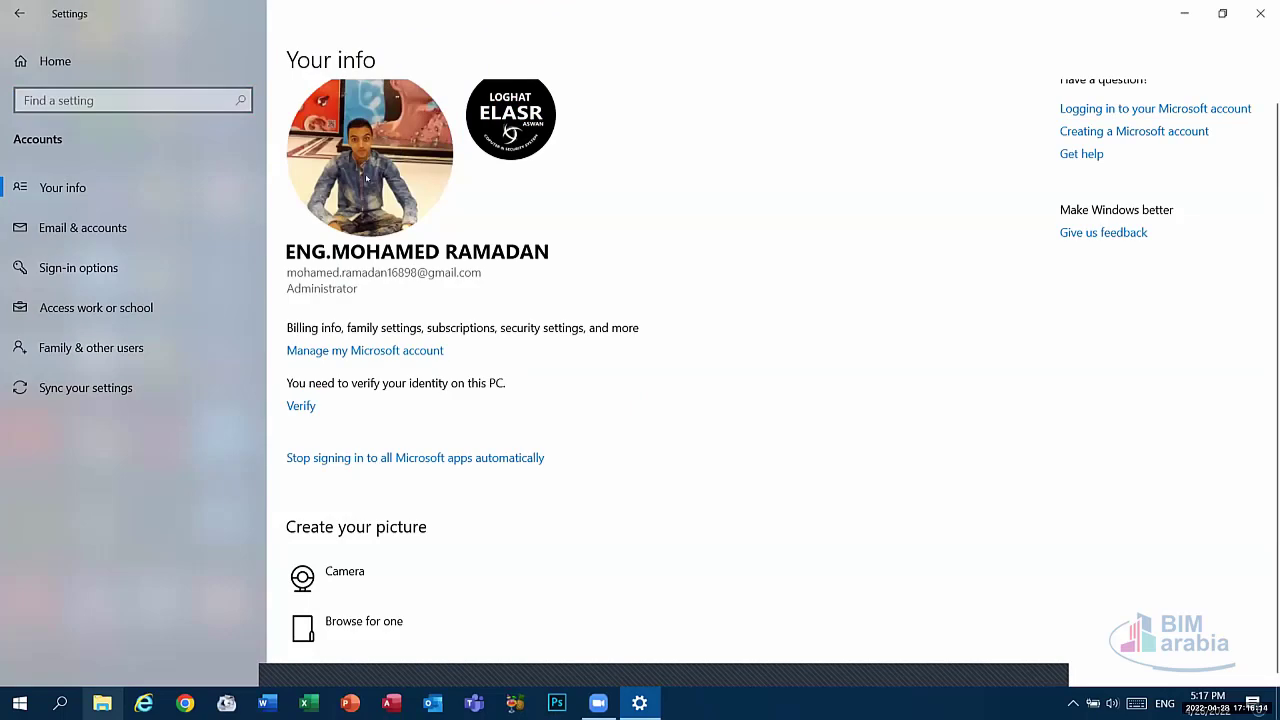
Step: View the Email & accounts page, examine the fields of the Create a password form under Sign-in options, and cancel the form
click(115, 228)
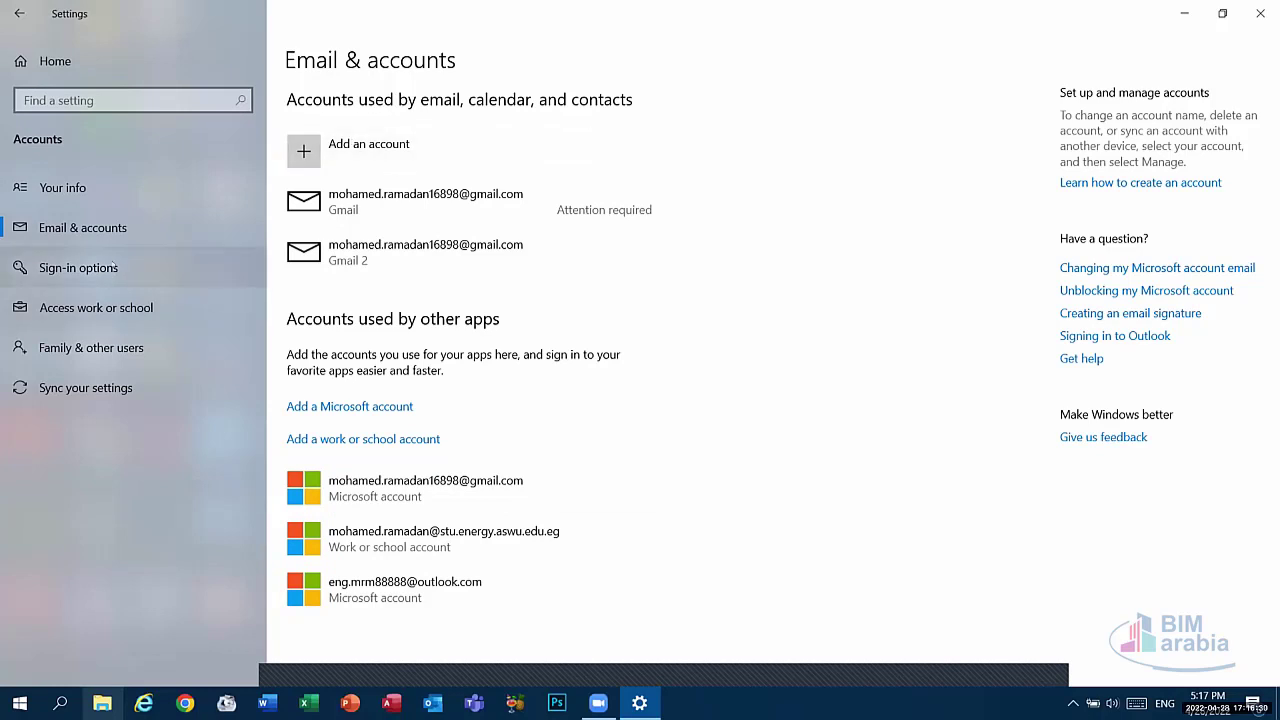
click(115, 265)
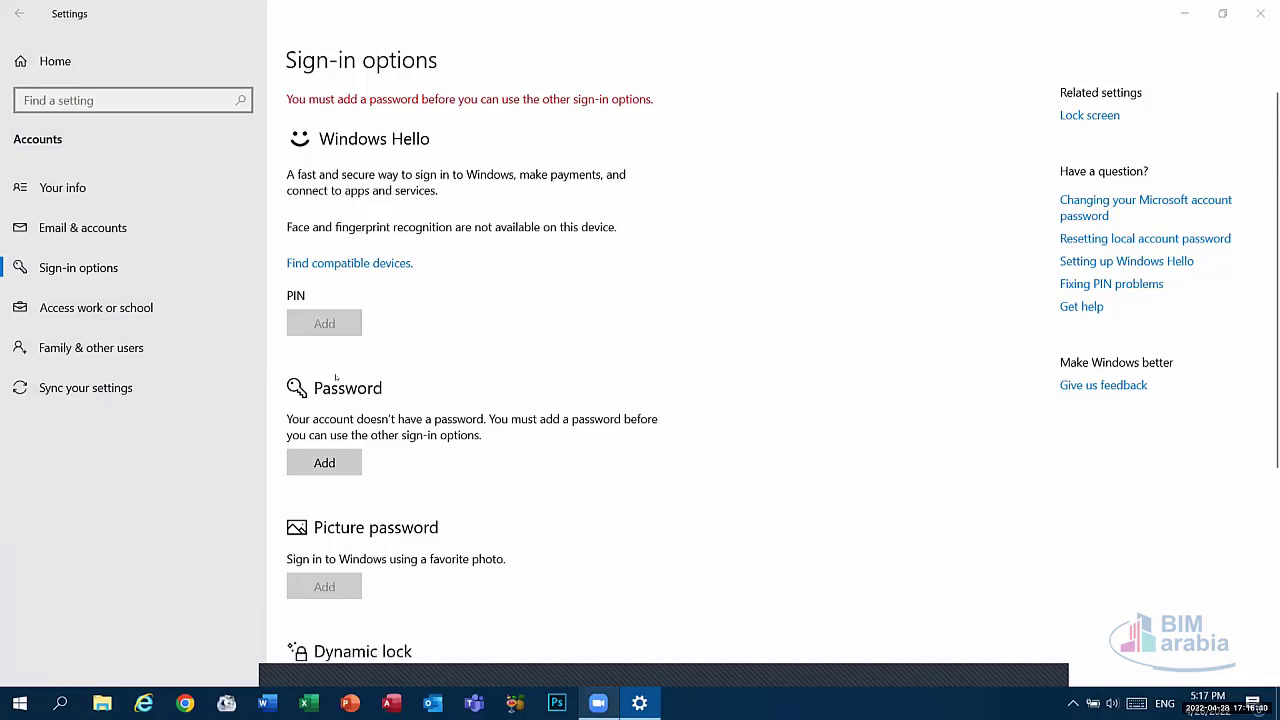
click(324, 462)
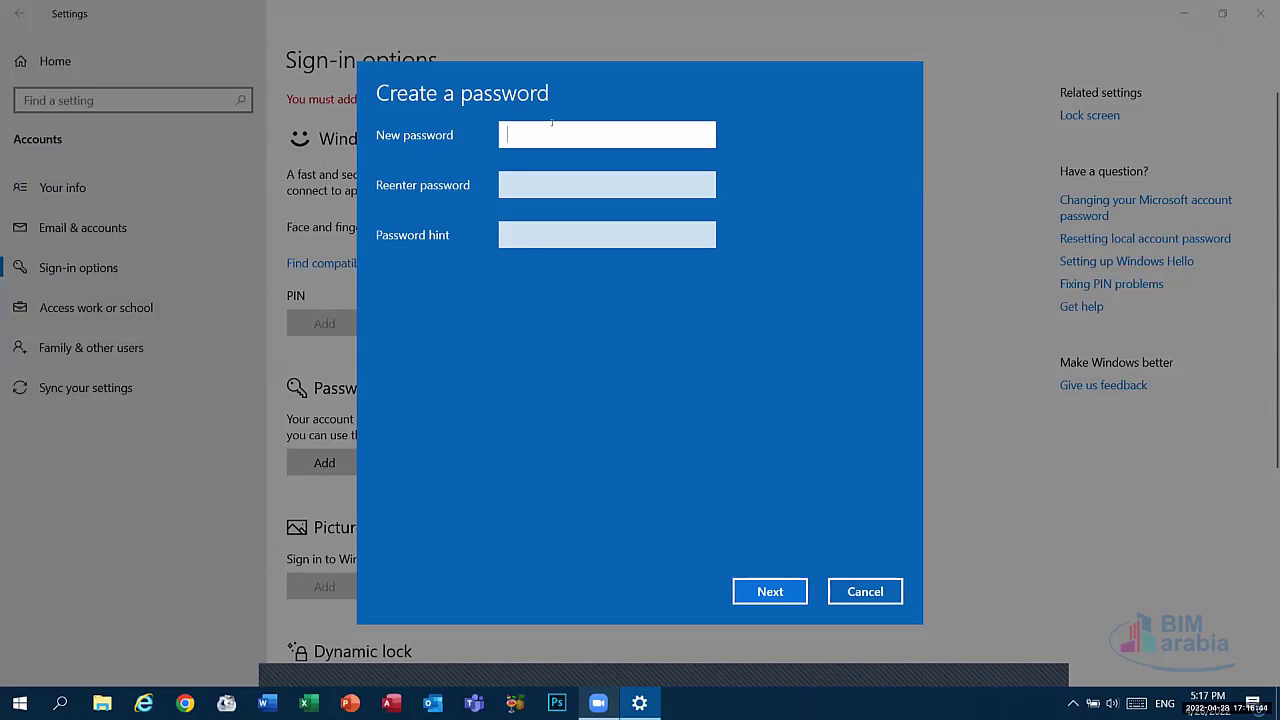
click(505, 185)
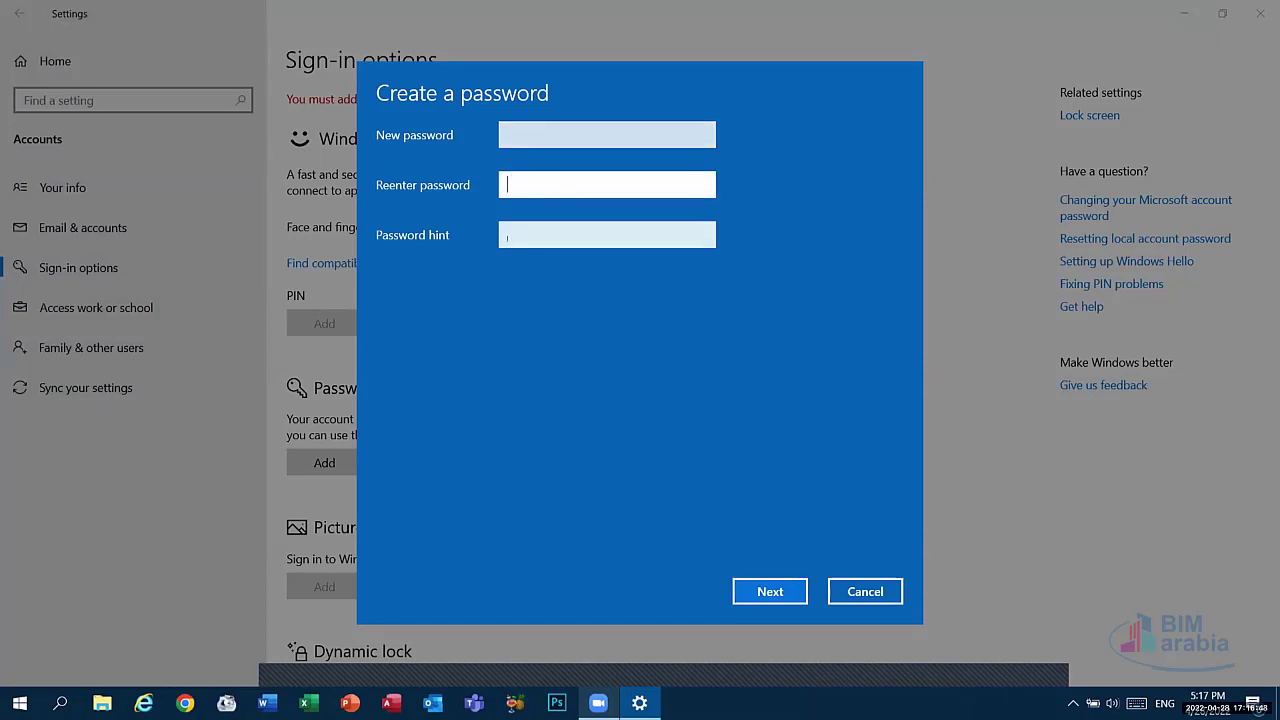
click(516, 232)
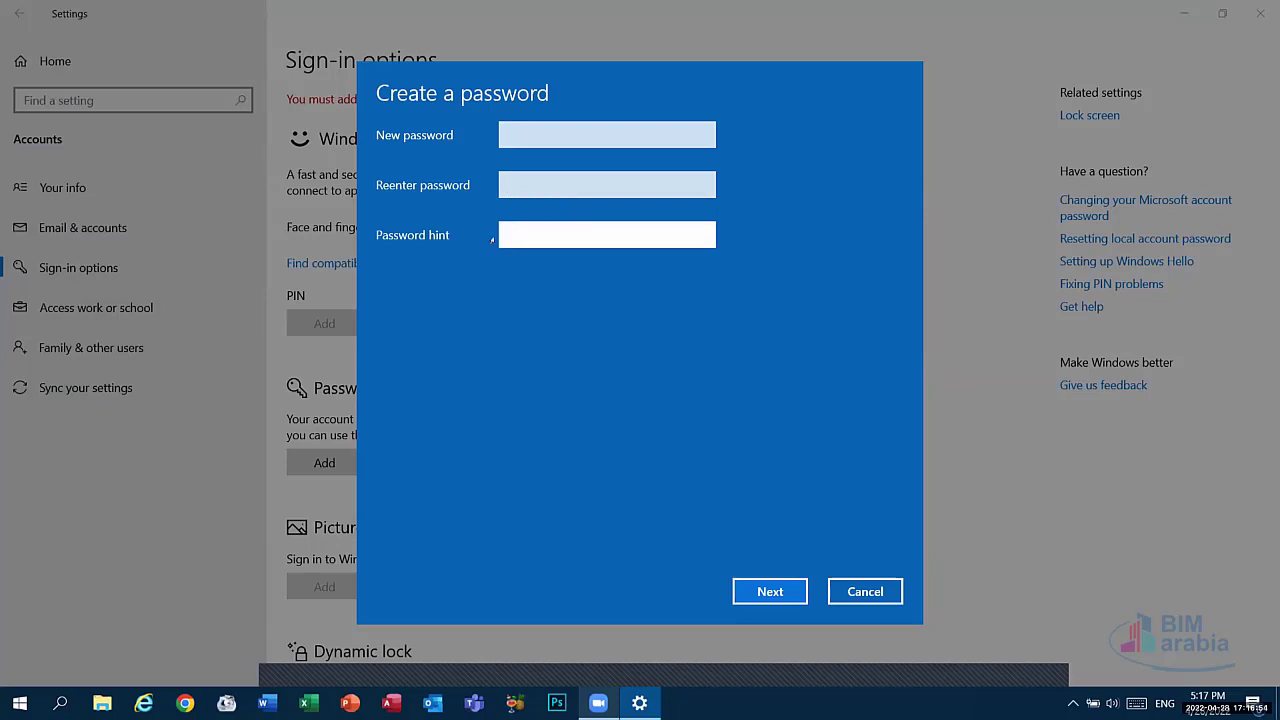
click(519, 179)
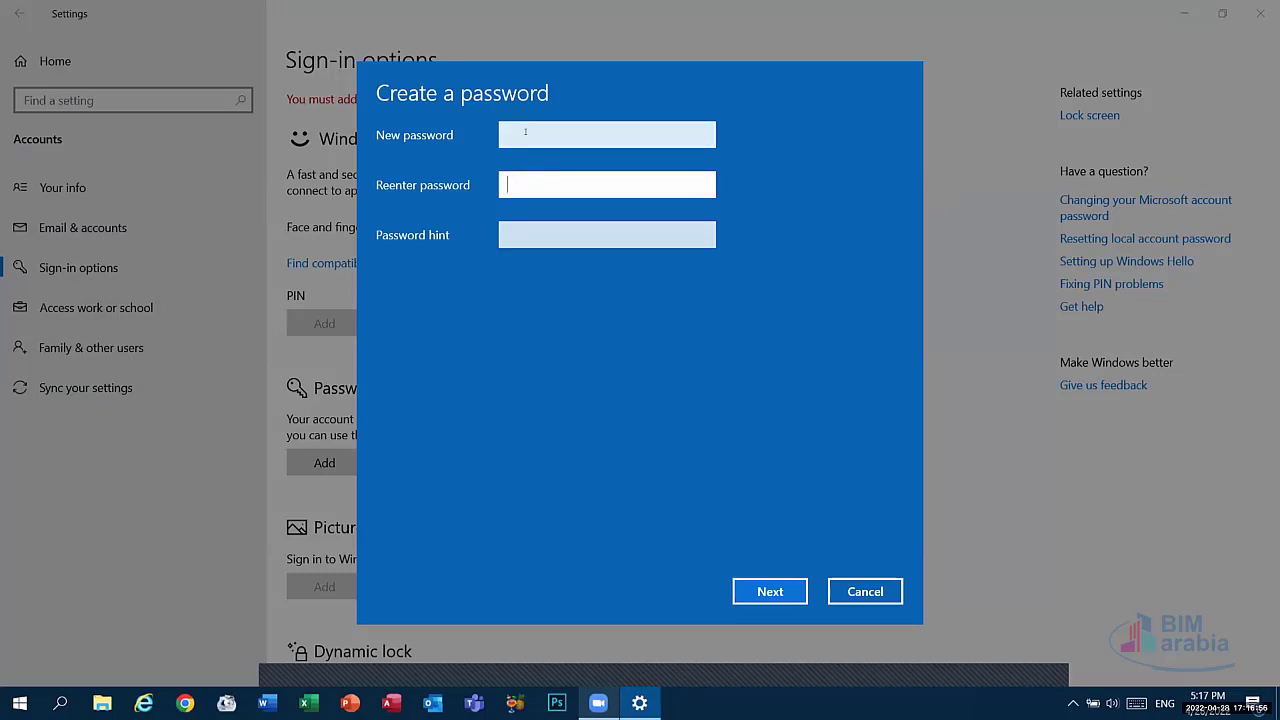
click(528, 134)
click(527, 176)
click(520, 236)
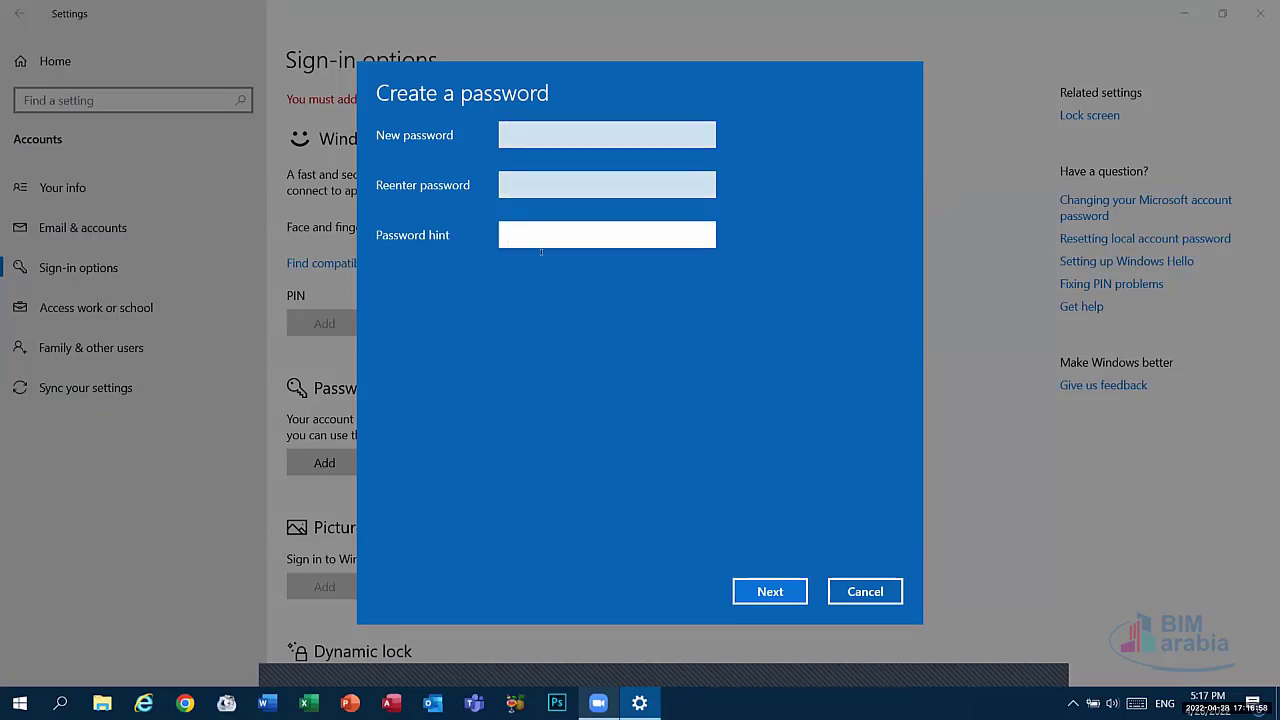
click(865, 591)
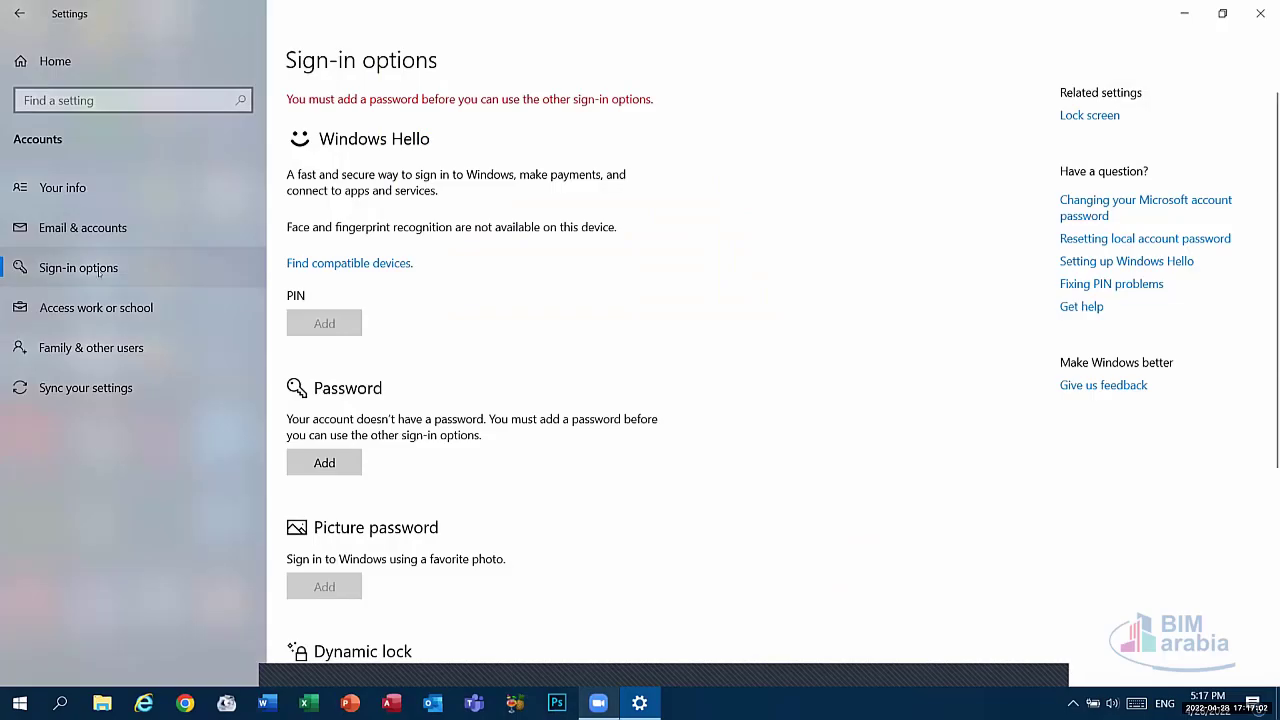
Step: Examine the PIN, password, picture password and dynamic lock sections of Sign-in options, and return to the Settings home
scroll(271, 451, down, 2)
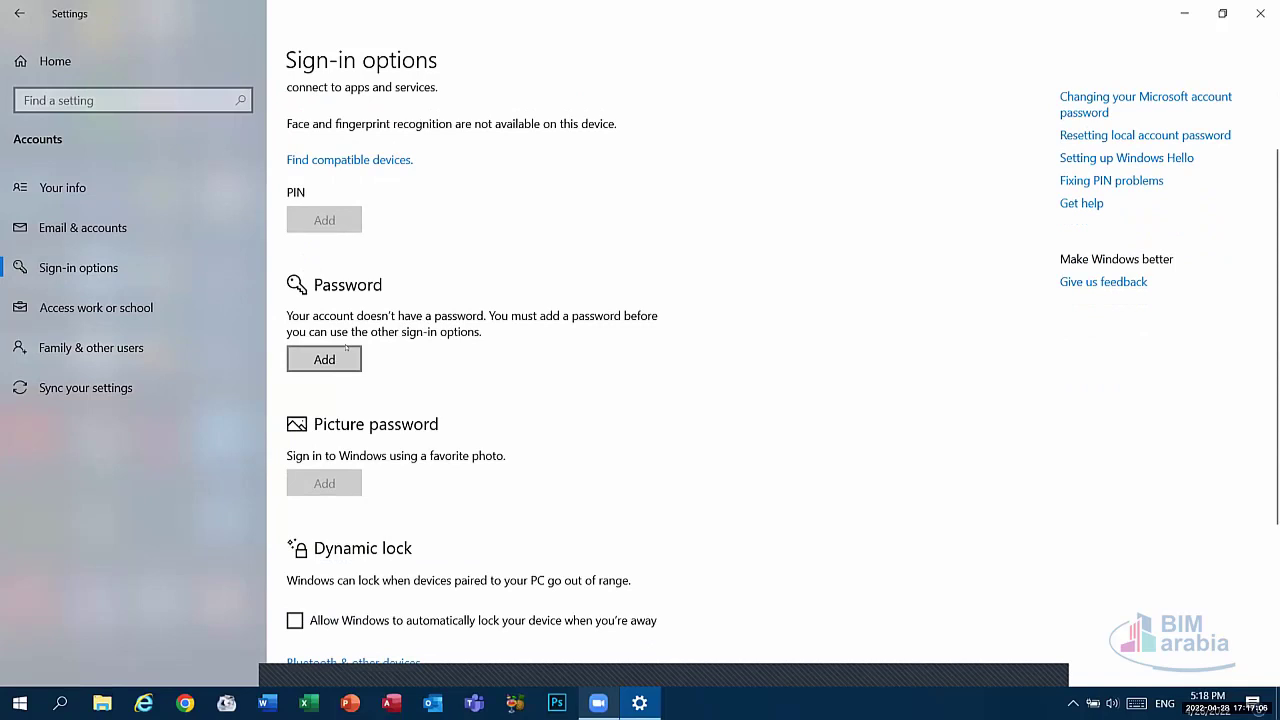
scroll(344, 356, up, 2)
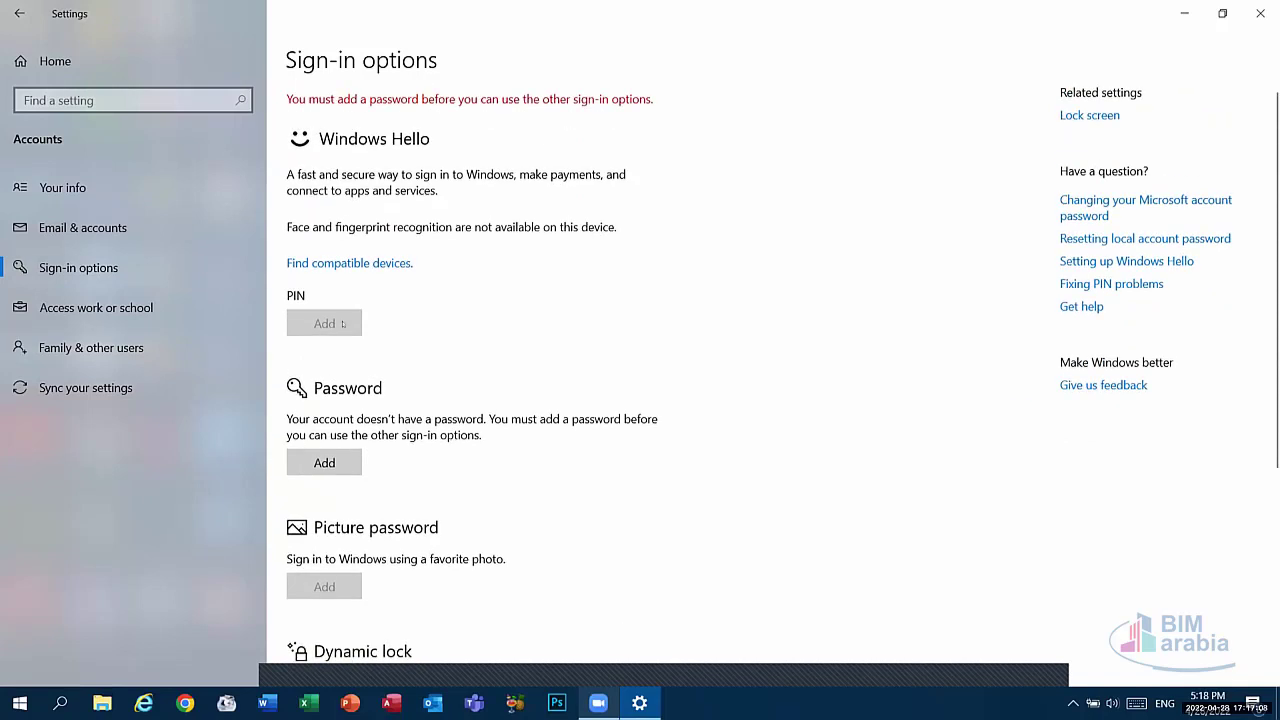
scroll(350, 330, down, 4)
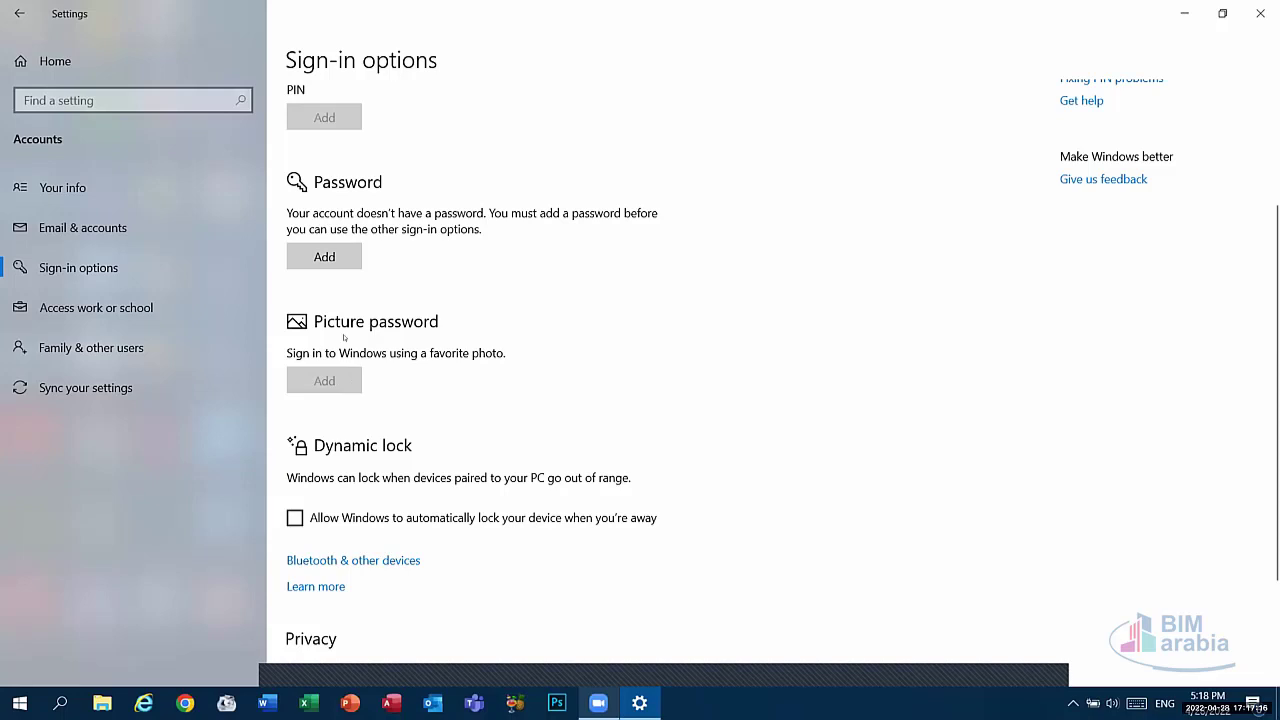
scroll(366, 300, up, 4)
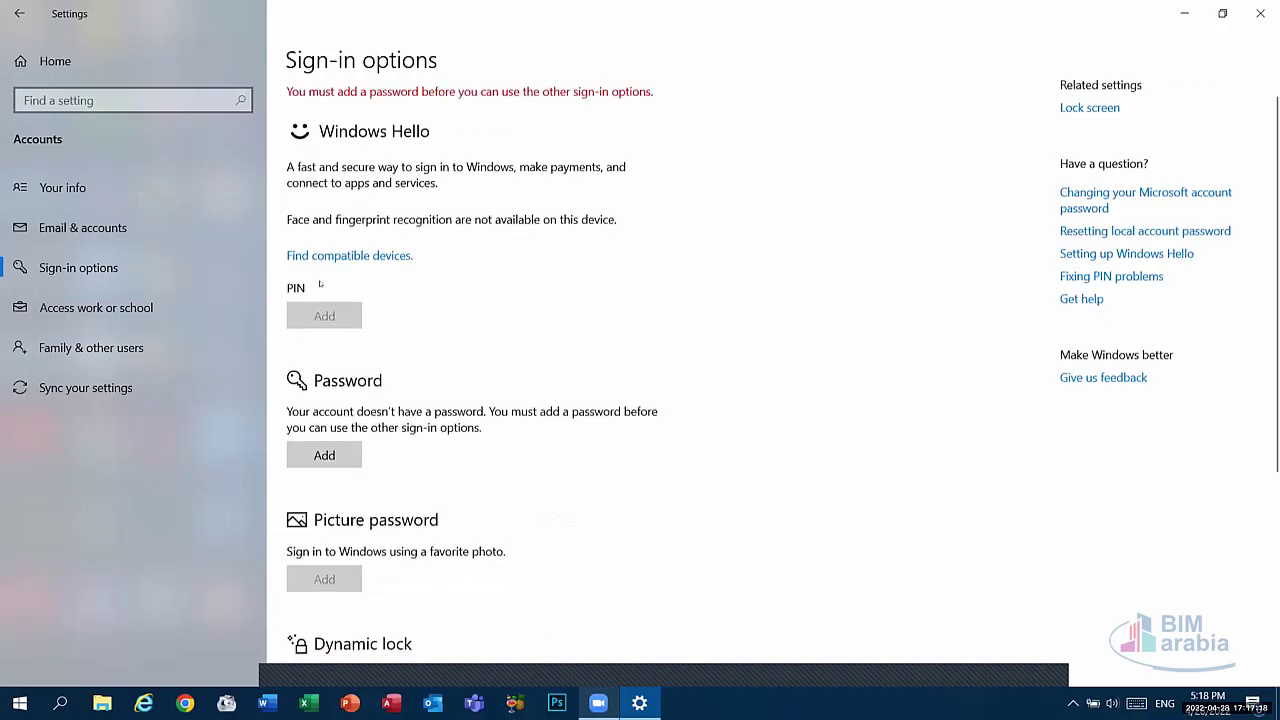
click(19, 13)
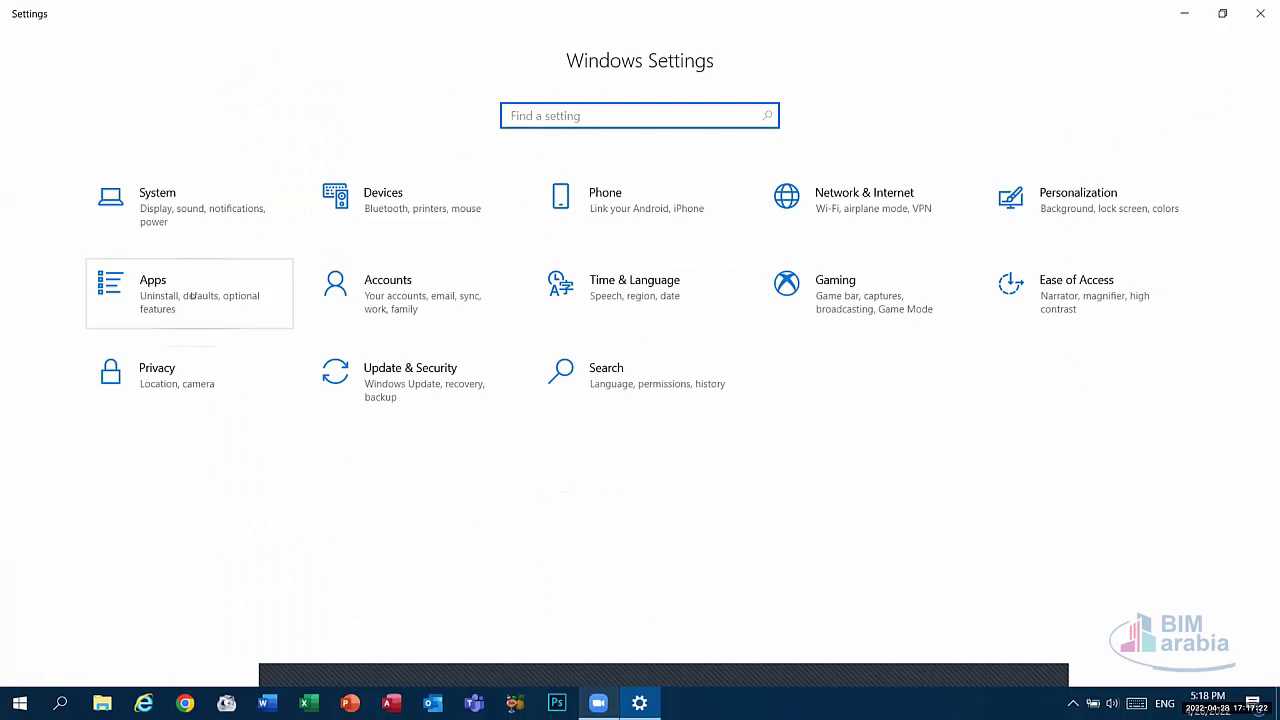
Step: Reopen Sign-in options under Accounts, view the Create a password form, cancel it, and return to the Settings home
click(331, 280)
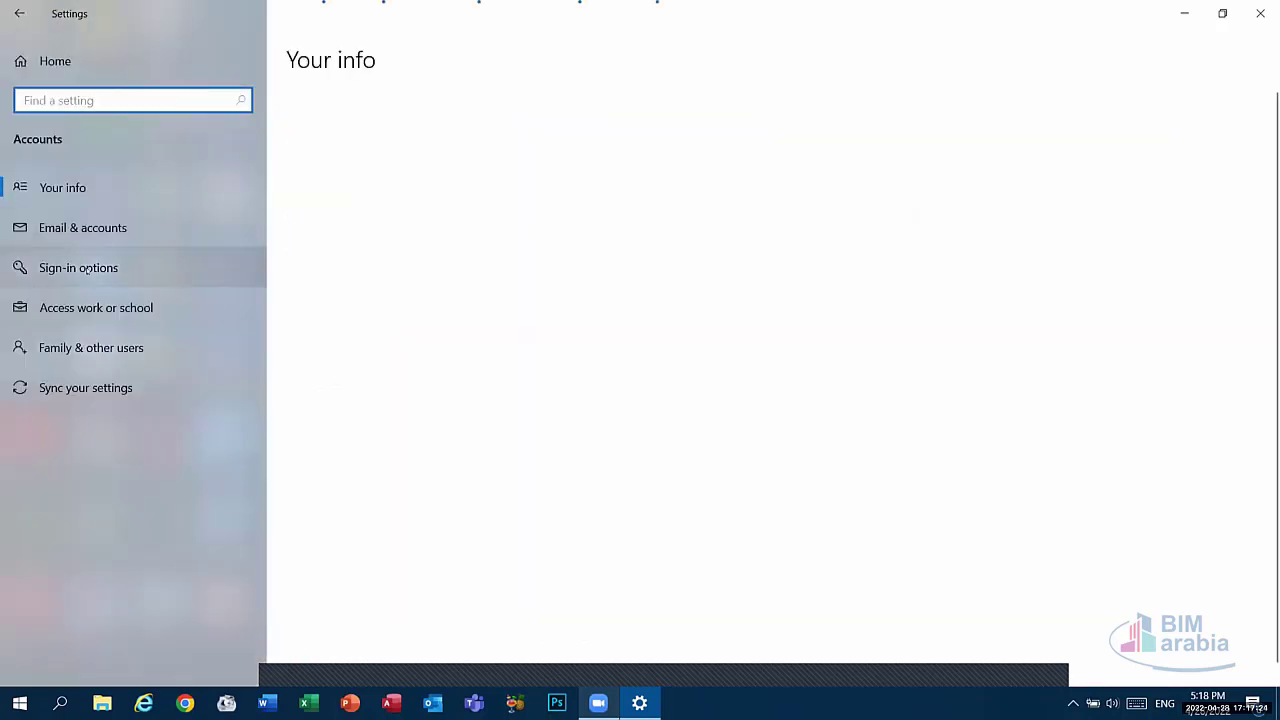
click(78, 267)
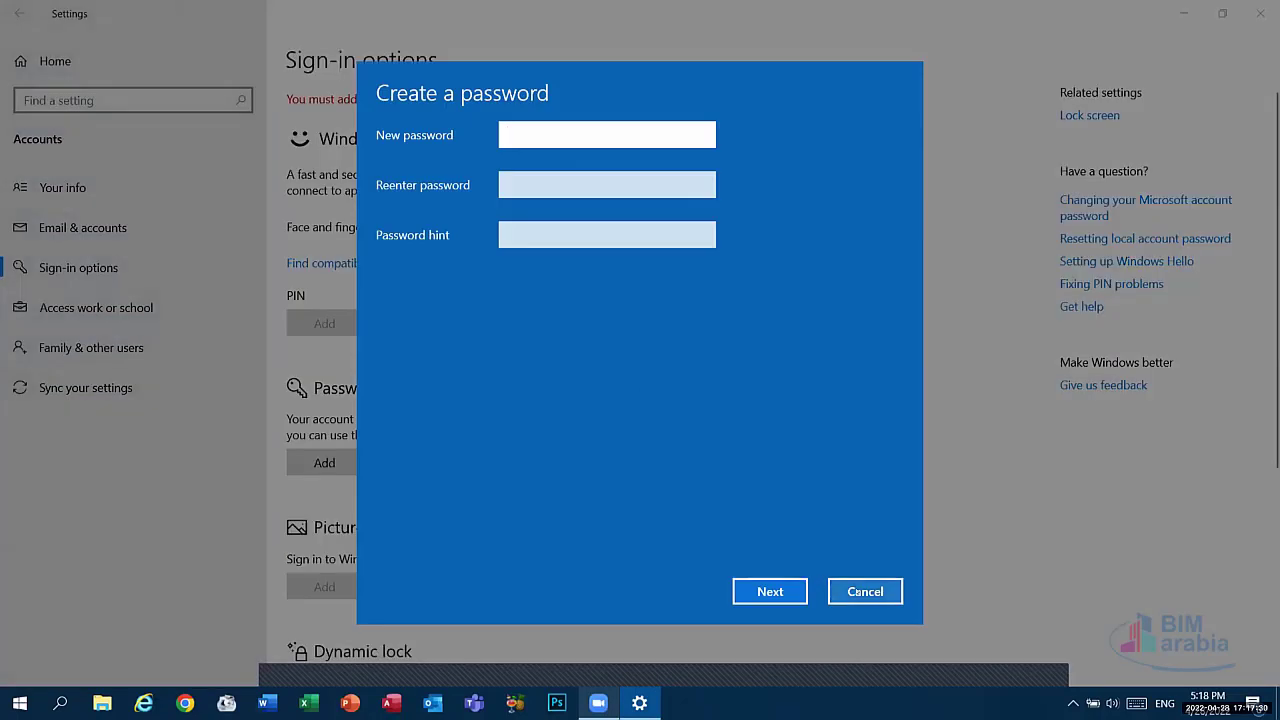
click(855, 591)
click(5, 9)
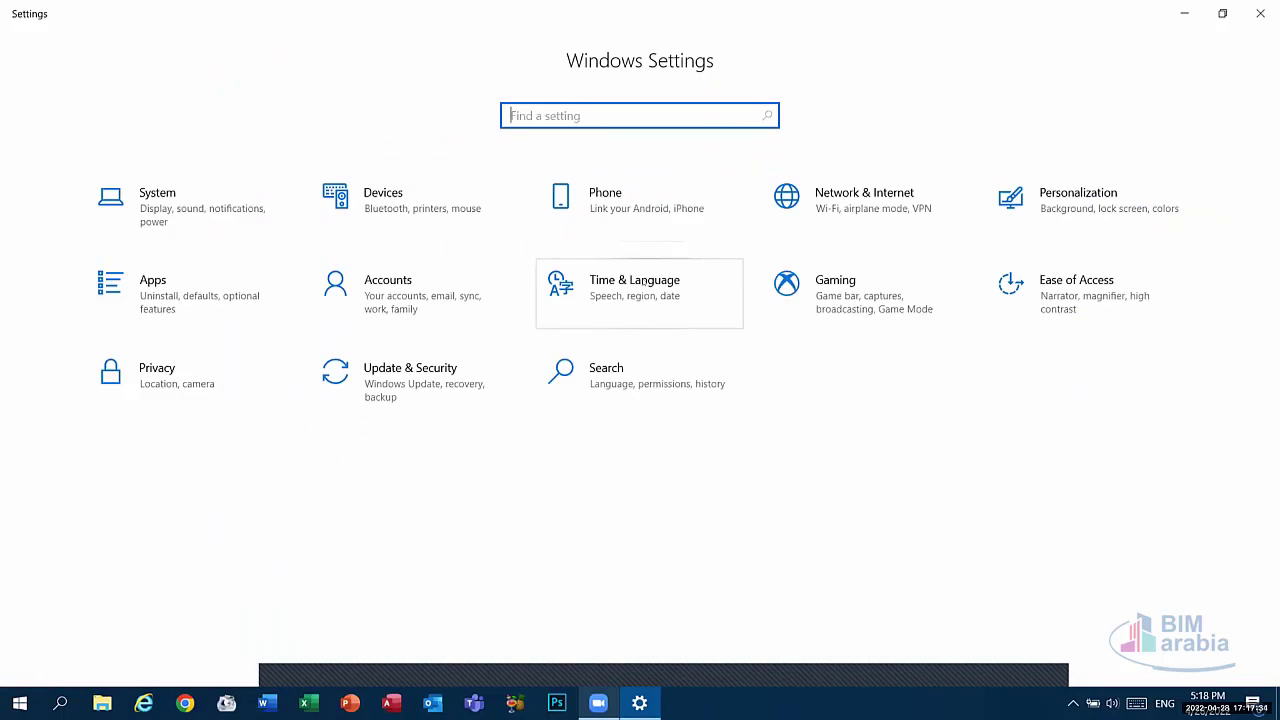
Step: On the Date & time page, switch Set time automatically on and back off, and open and cancel the Change date and time form
click(636, 290)
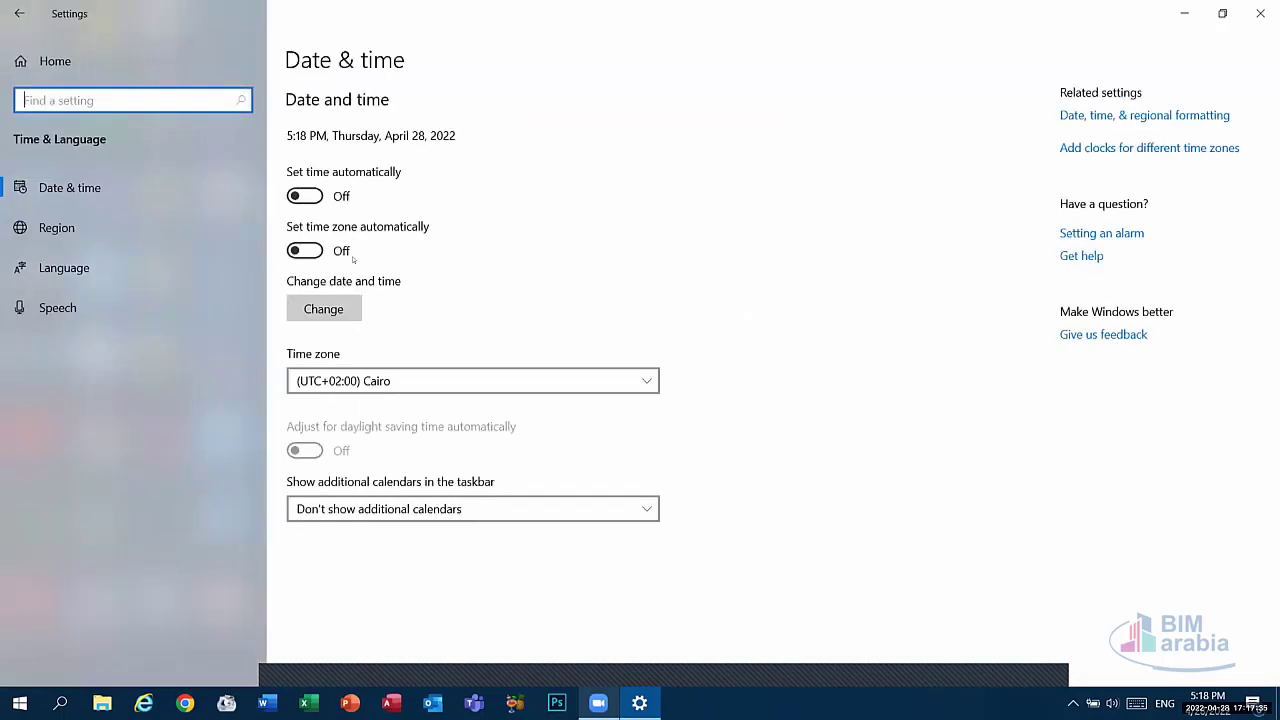
click(110, 187)
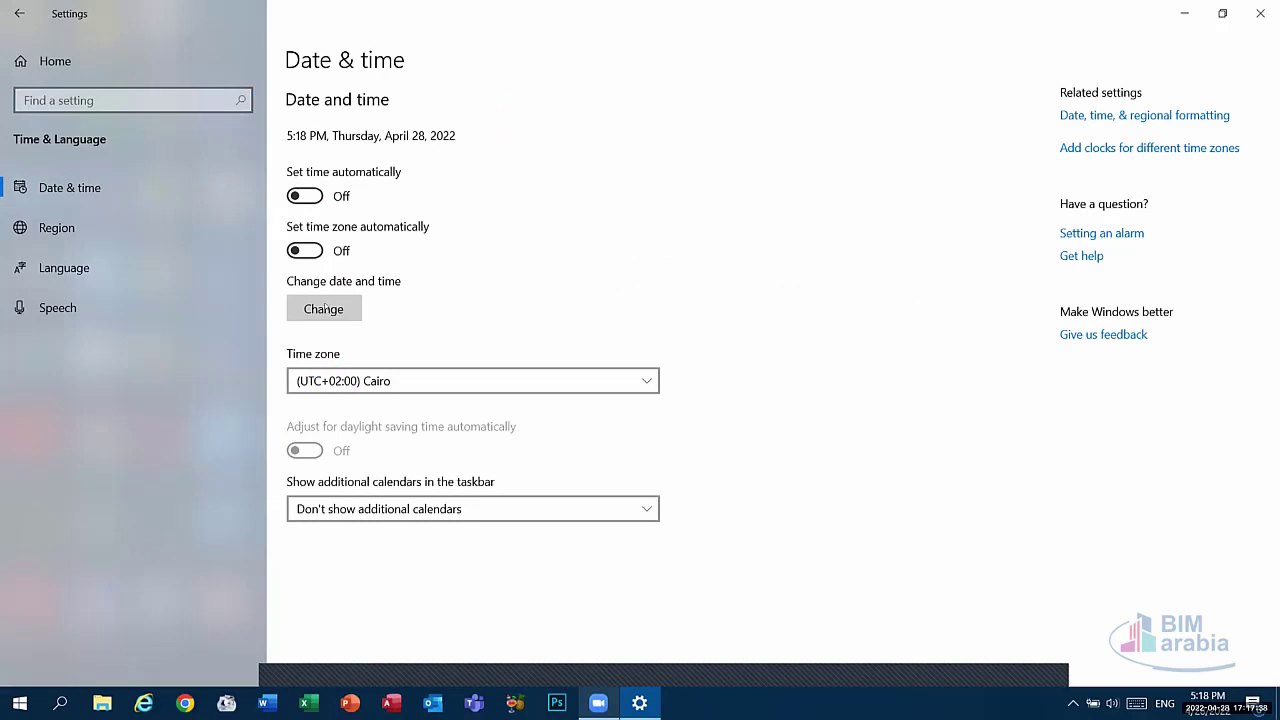
click(304, 196)
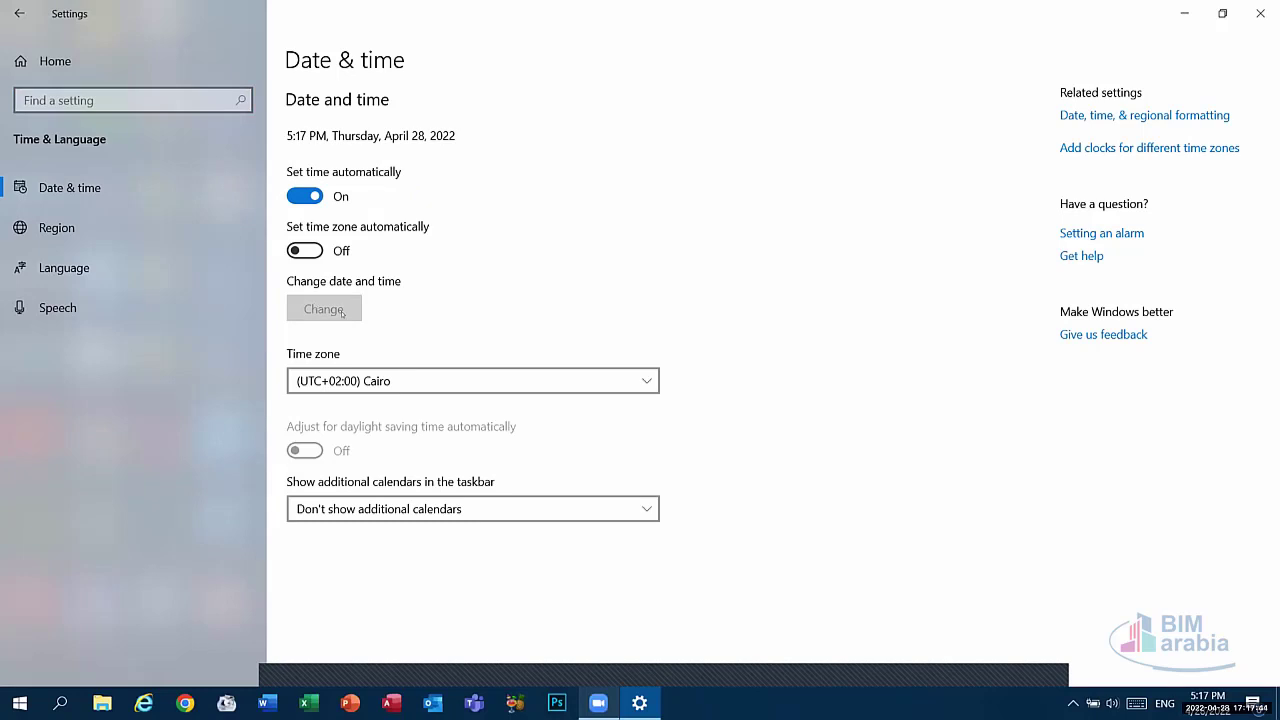
click(314, 196)
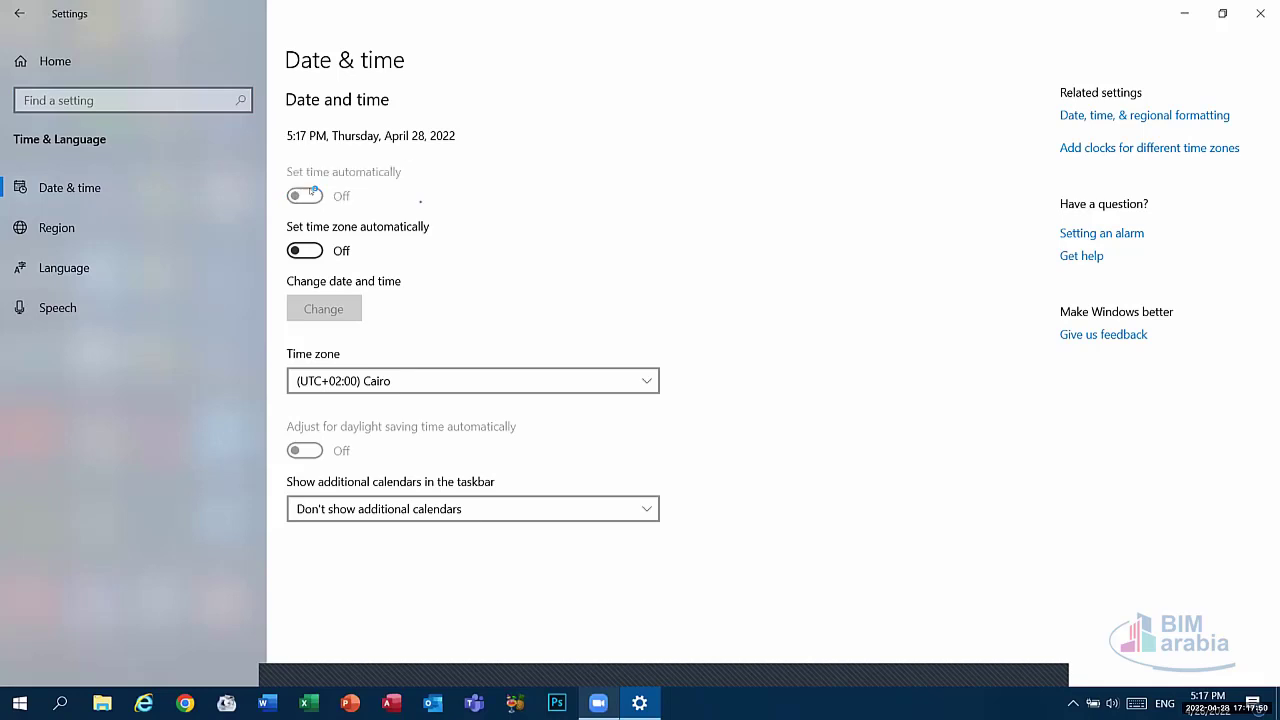
click(334, 312)
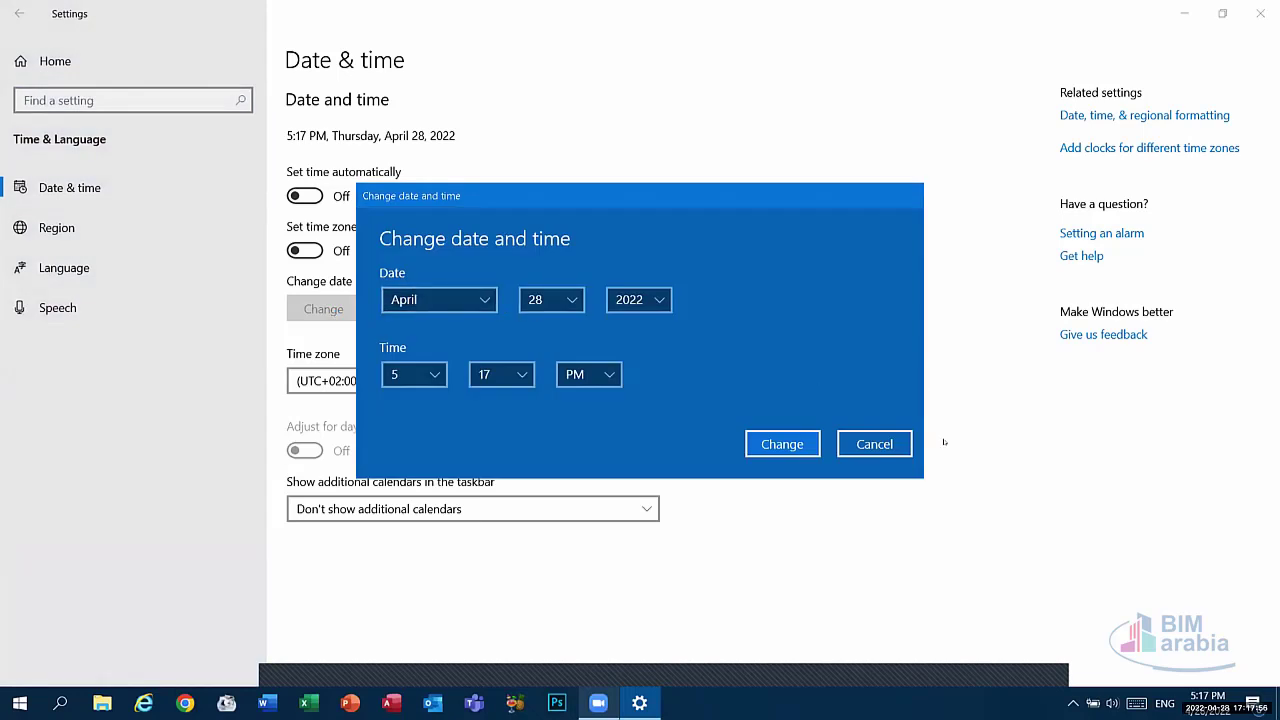
click(882, 442)
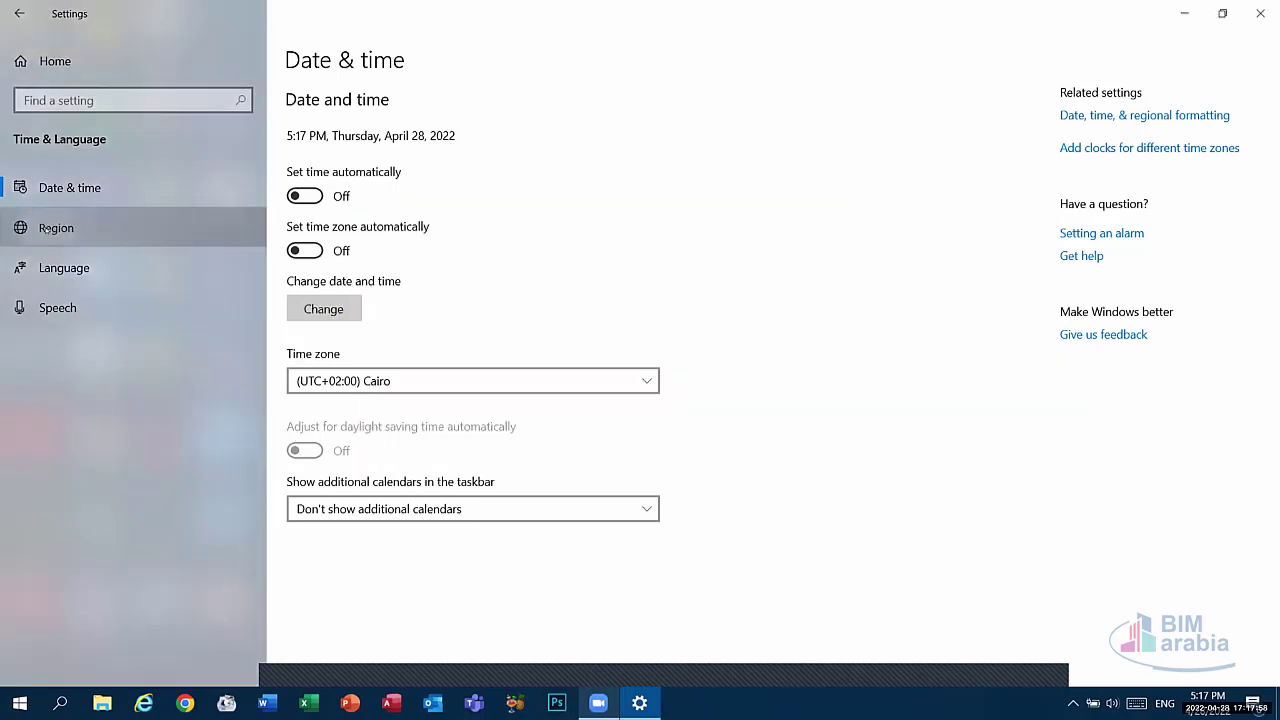
Step: View the Region and Language pages under Time & Language, and return to the Settings home
click(240, 228)
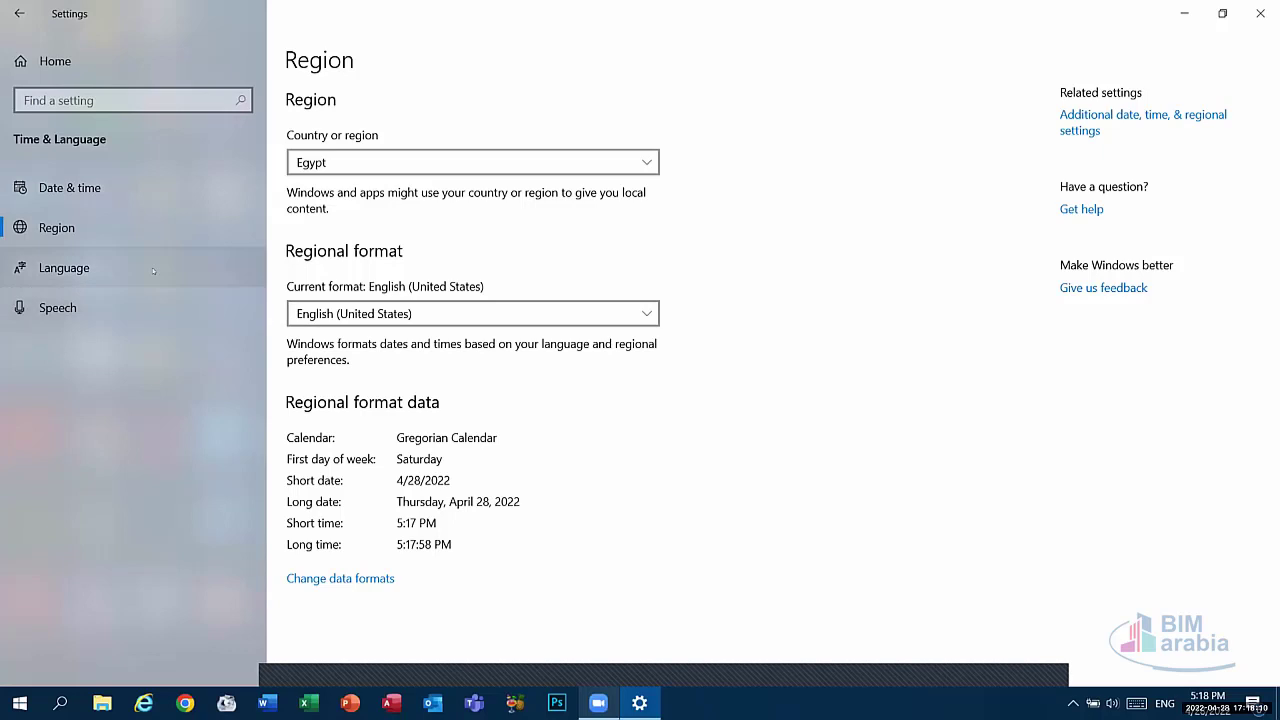
click(64, 268)
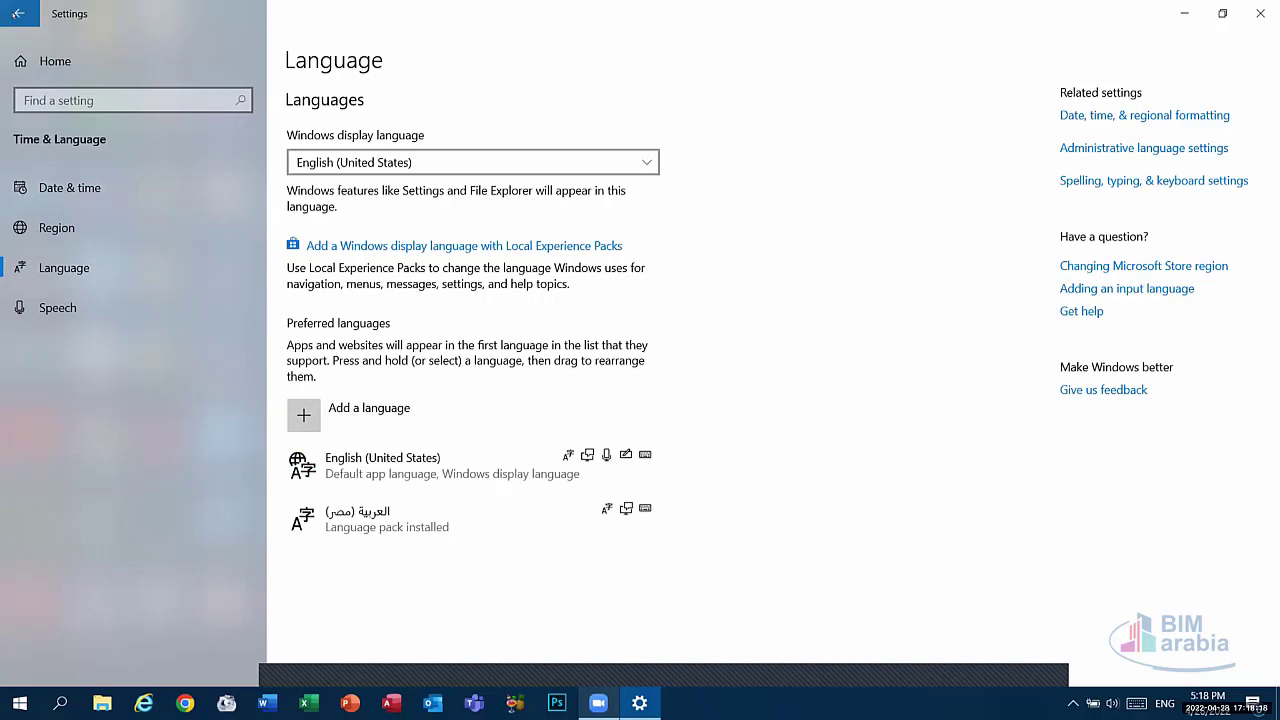
click(18, 13)
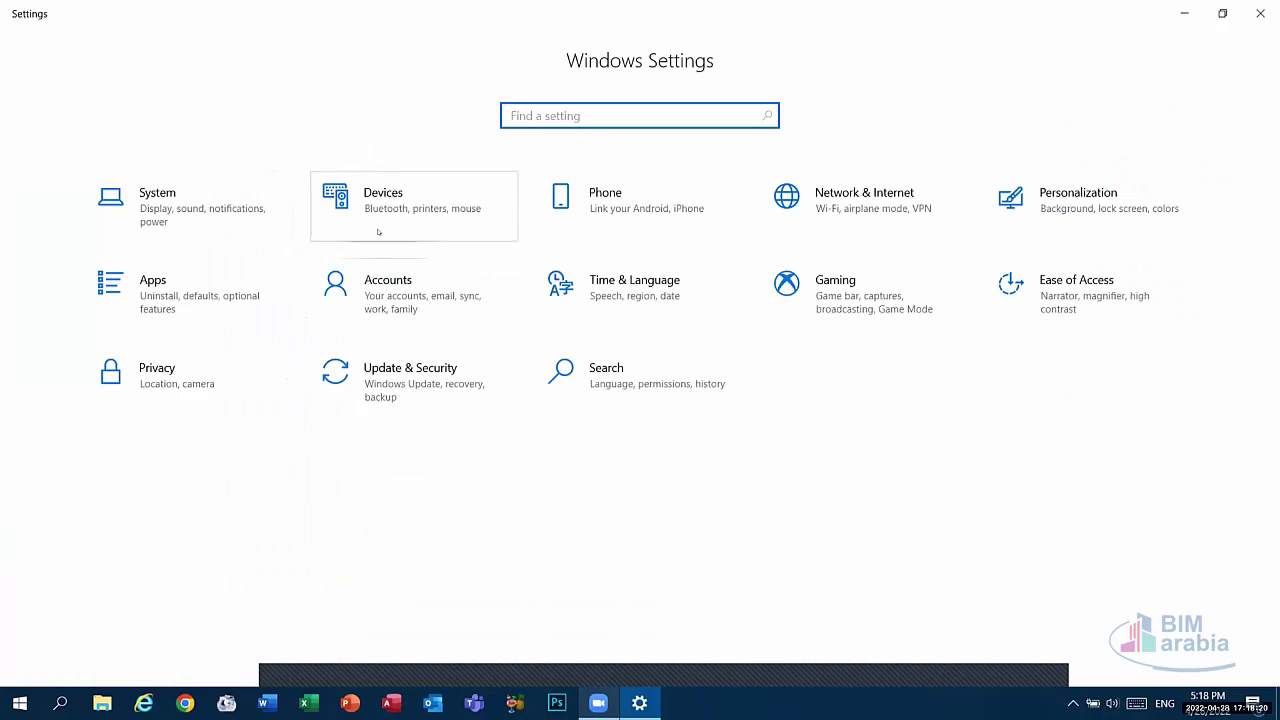
Step: On the Cursor & pointer size page under Ease of Access, try the largest and medium pointer sizes, and restore the smallest
click(1050, 312)
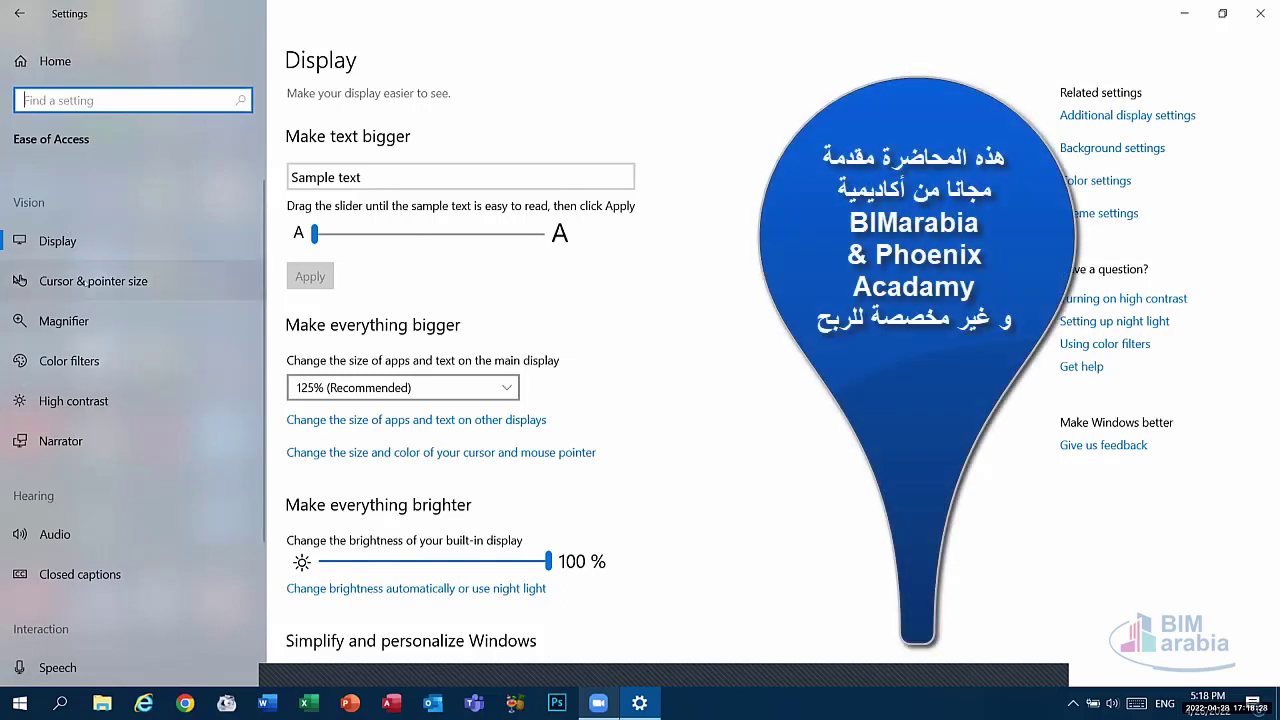
click(113, 283)
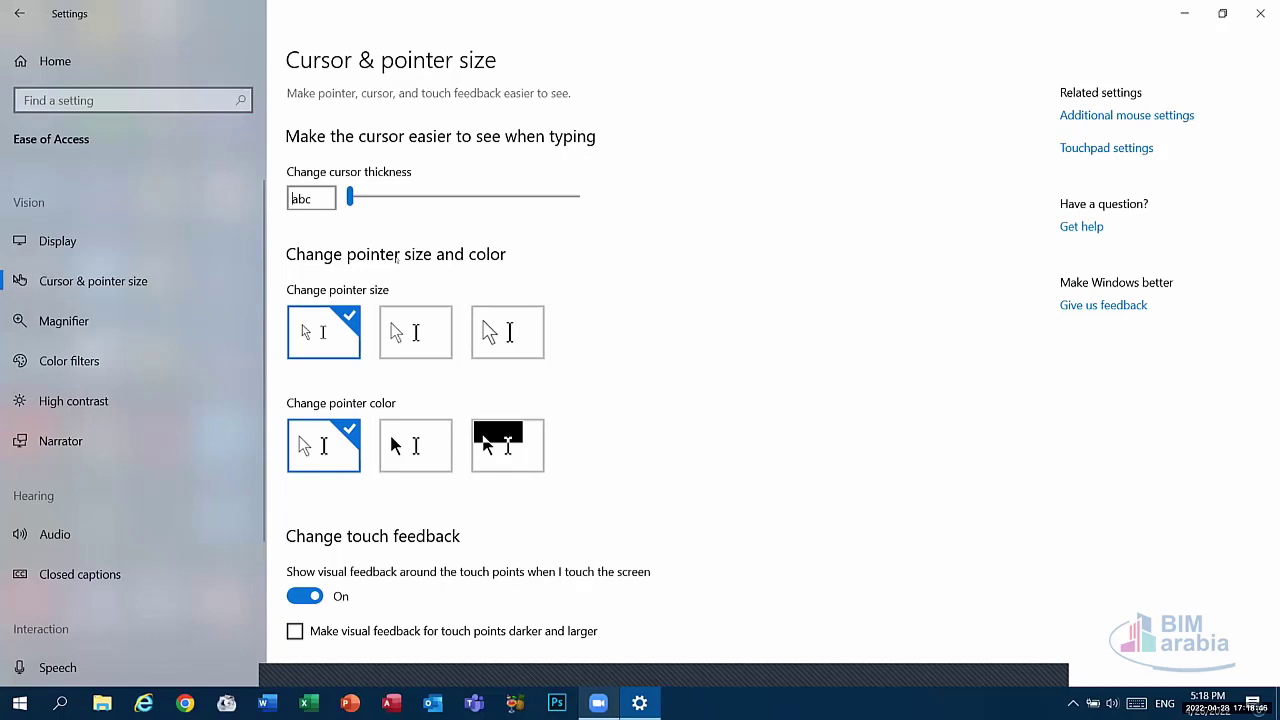
click(507, 313)
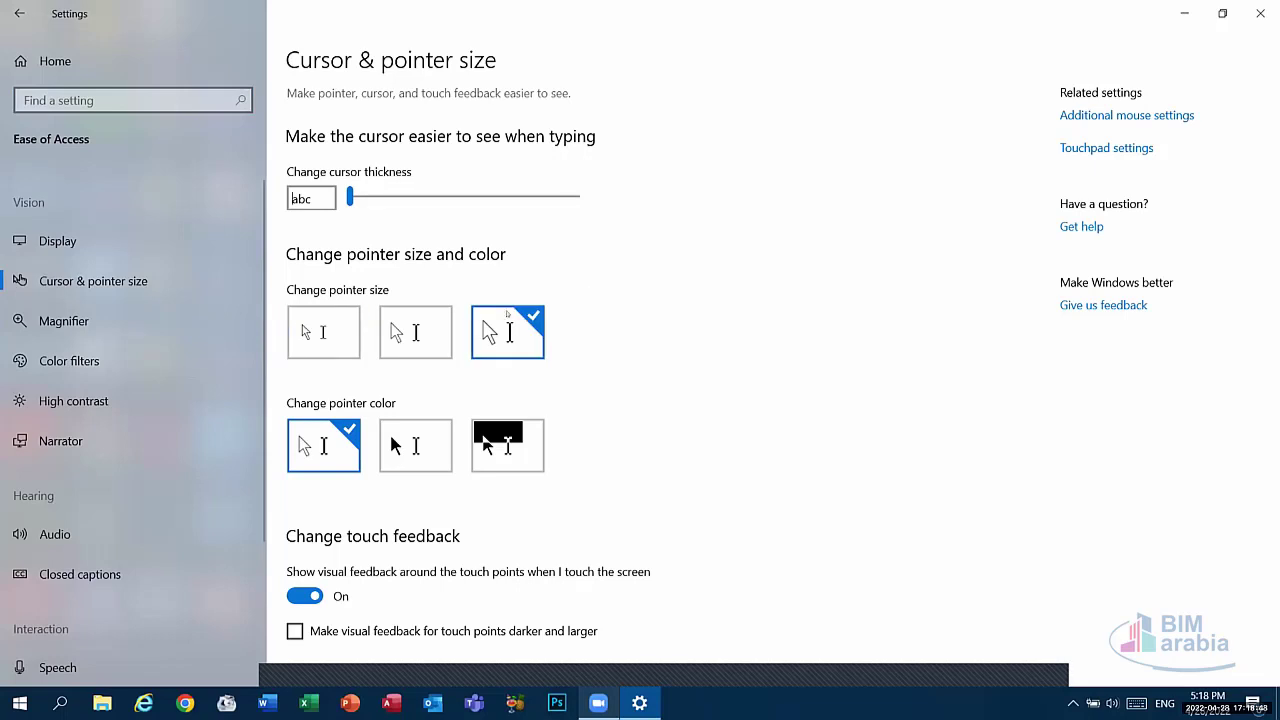
click(450, 314)
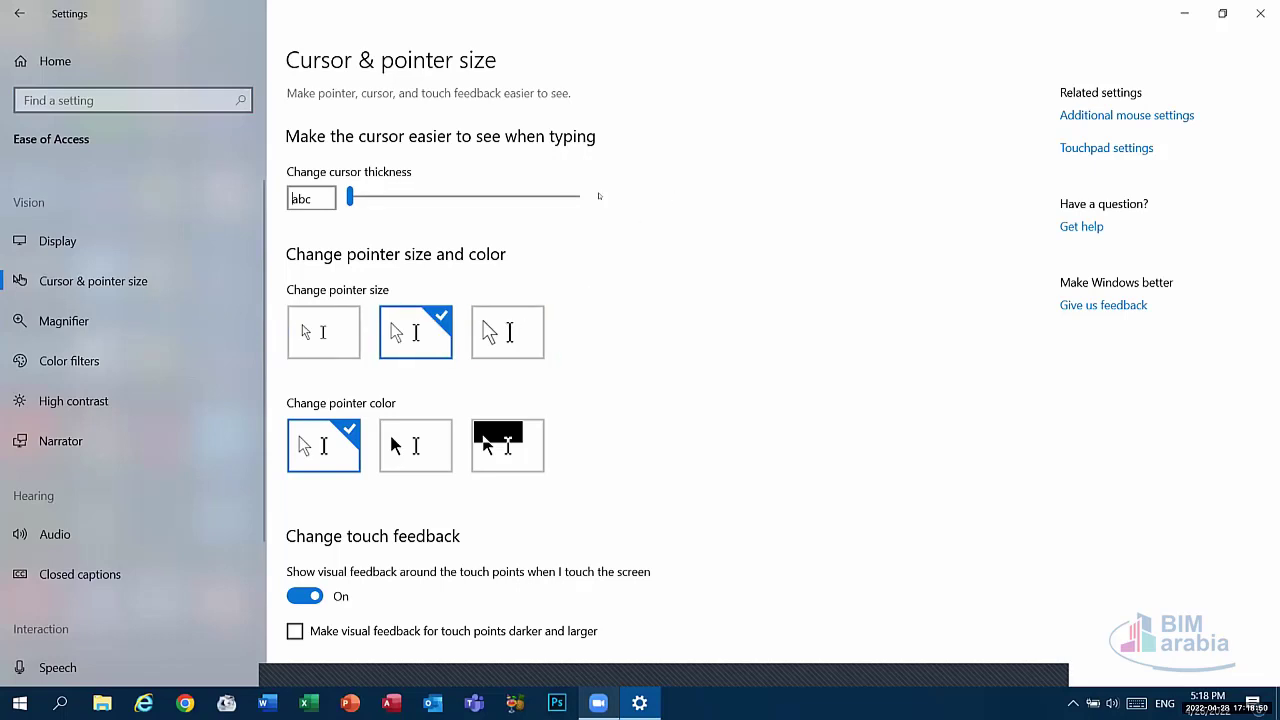
click(323, 331)
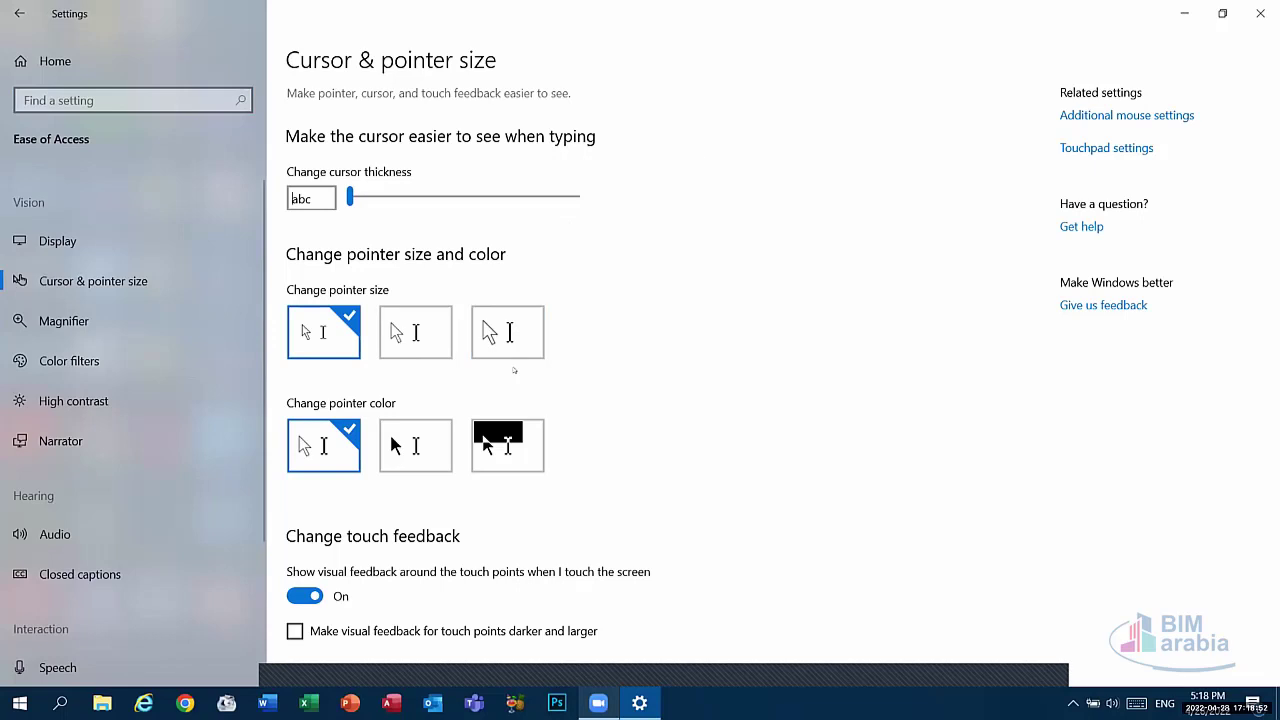
Step: Try the black and inverted pointer colors, restore the white pointer, and return to the Settings home
click(440, 451)
click(506, 422)
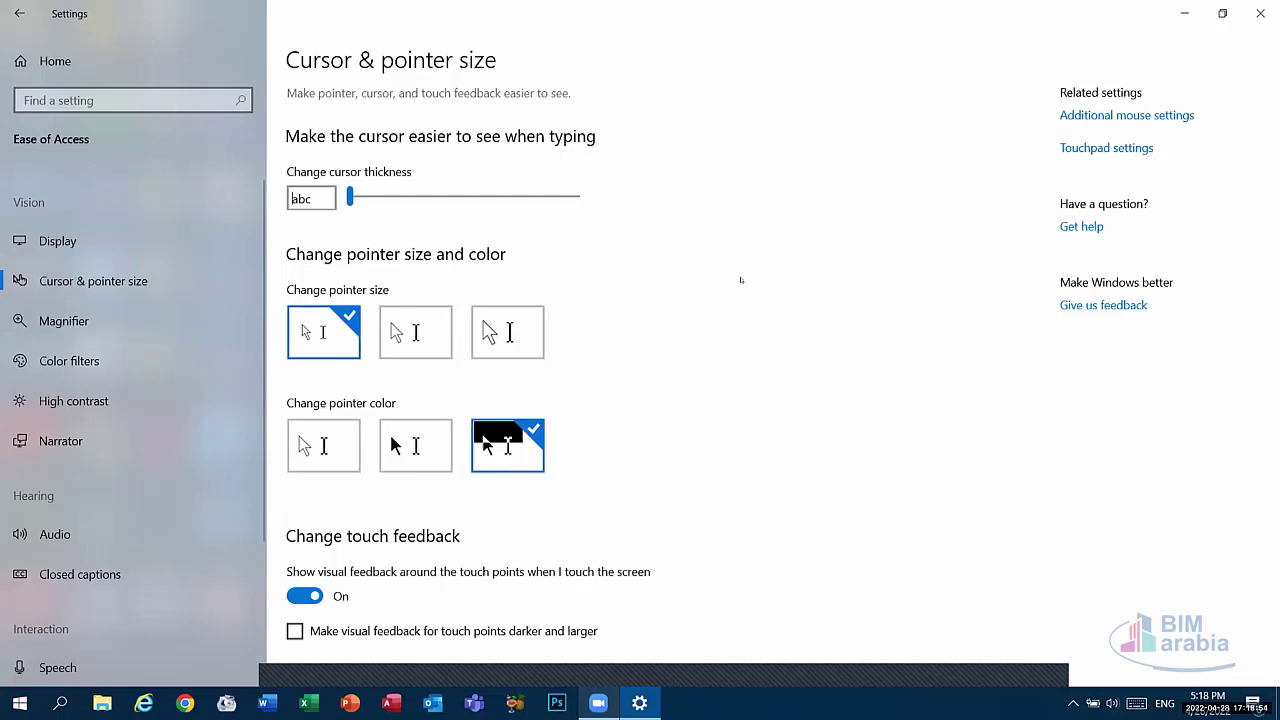
click(326, 455)
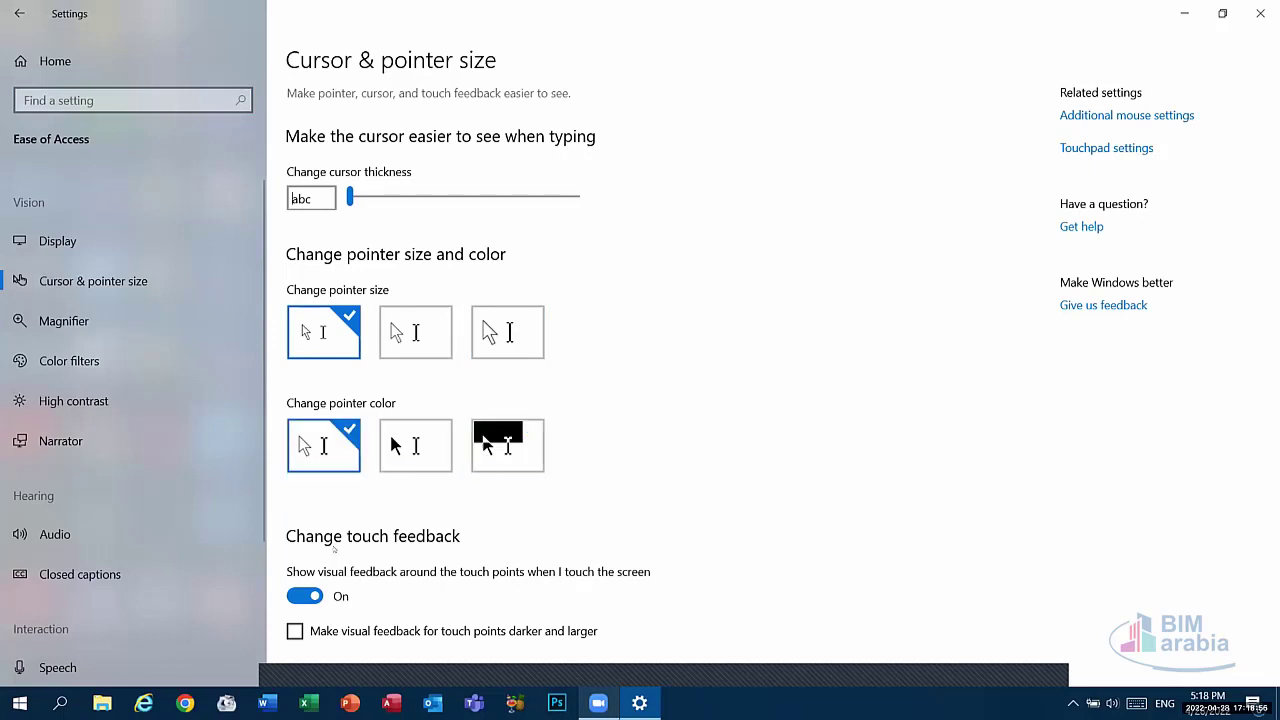
click(19, 13)
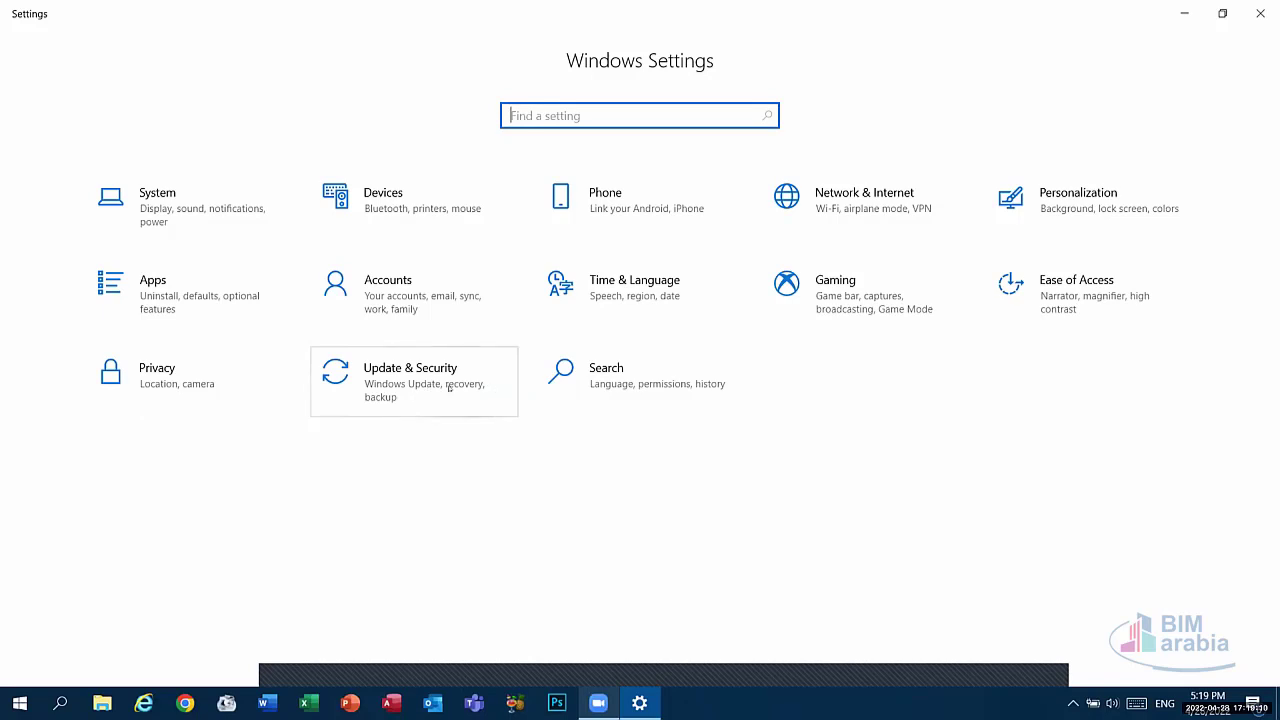
Step: View the Windows Update page under Update & Security, return to the Settings home, and close Settings
click(400, 377)
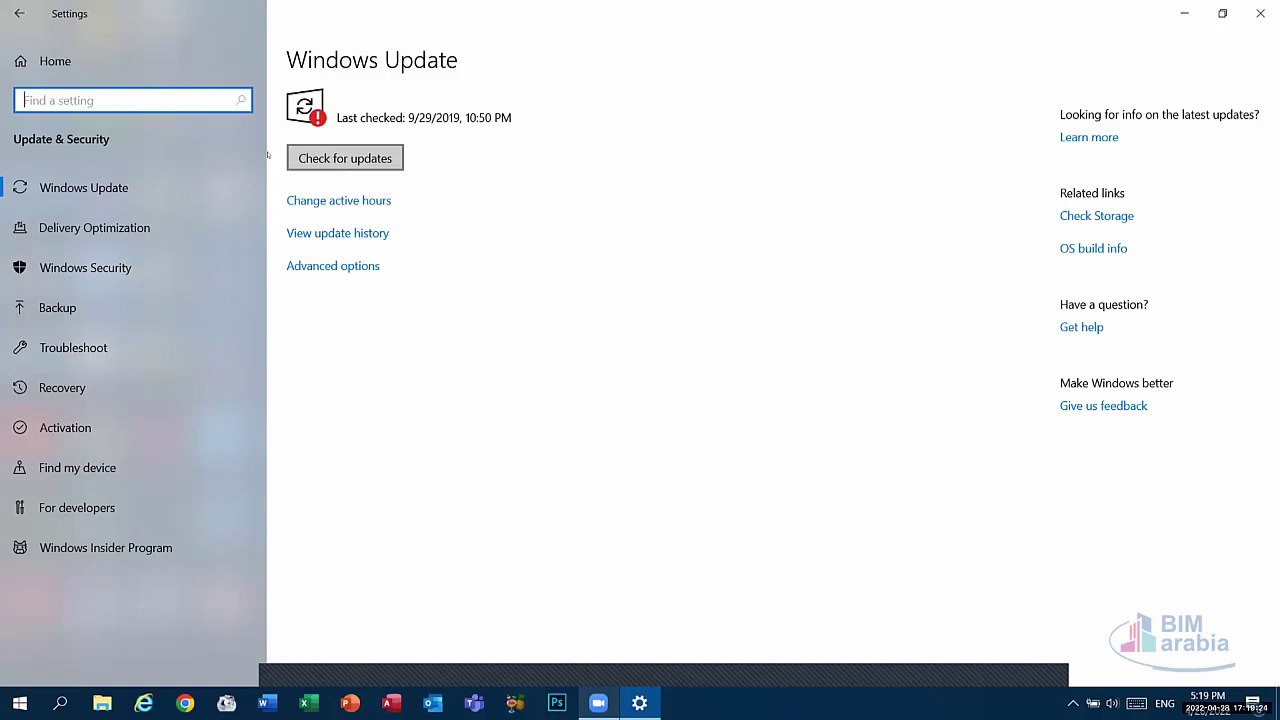
click(7, 9)
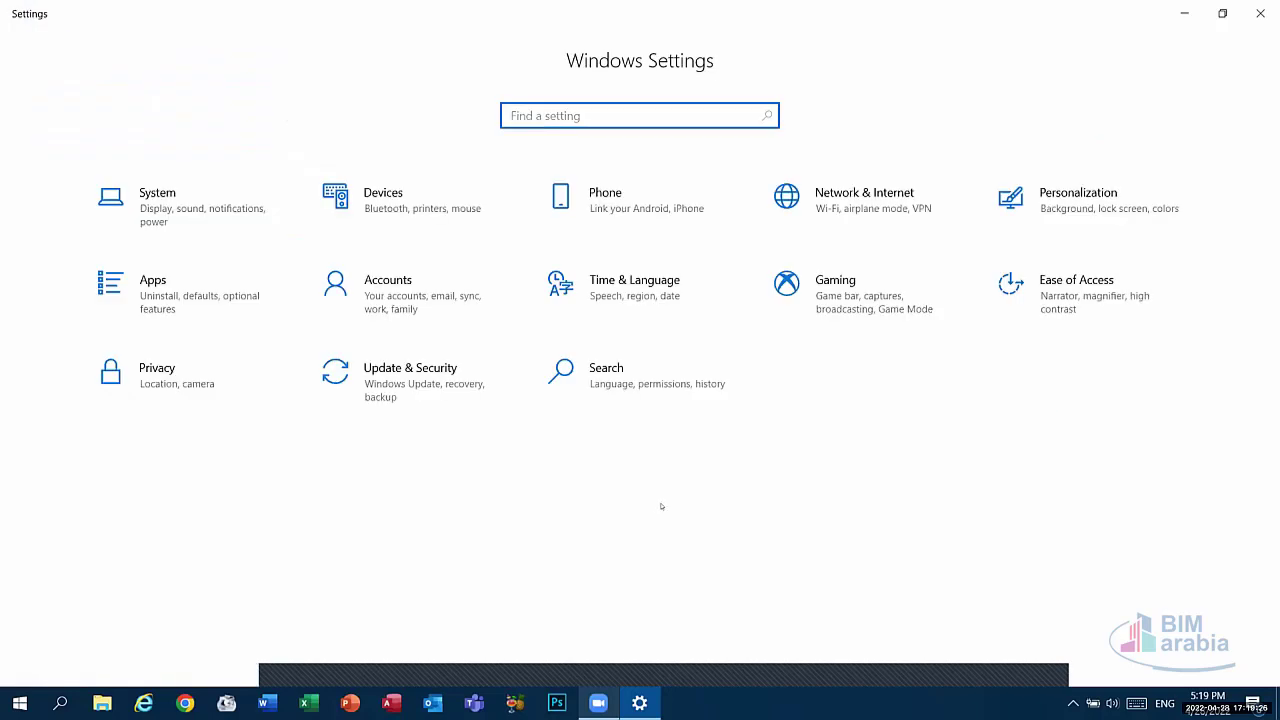
key(alt+F4)
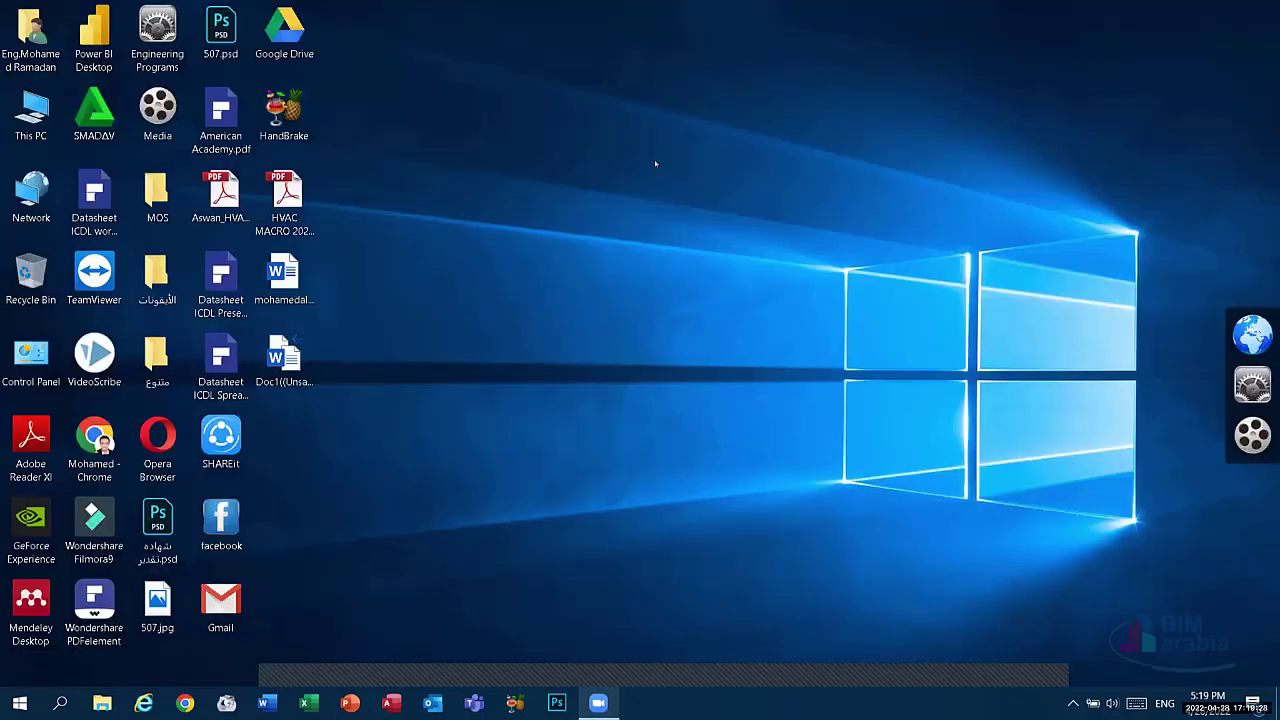
Step: Refresh the desktop twice
right_click(612, 158)
click(696, 209)
right_click(621, 184)
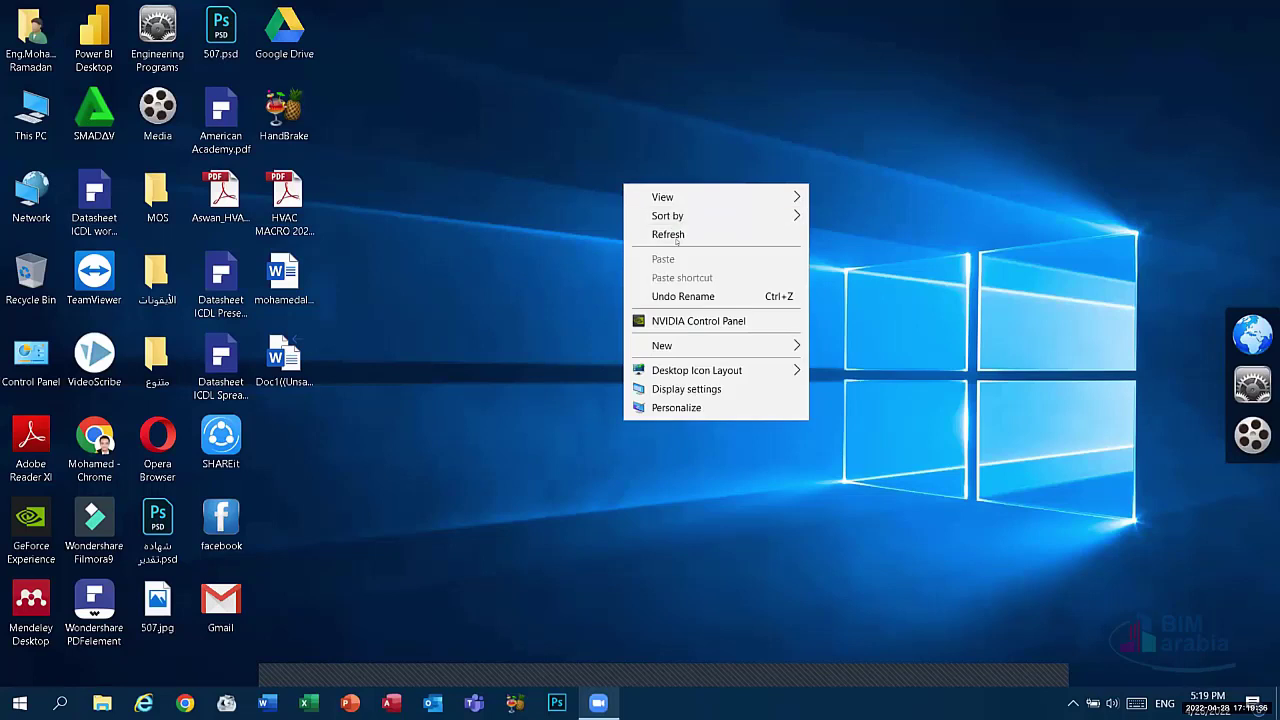
click(666, 231)
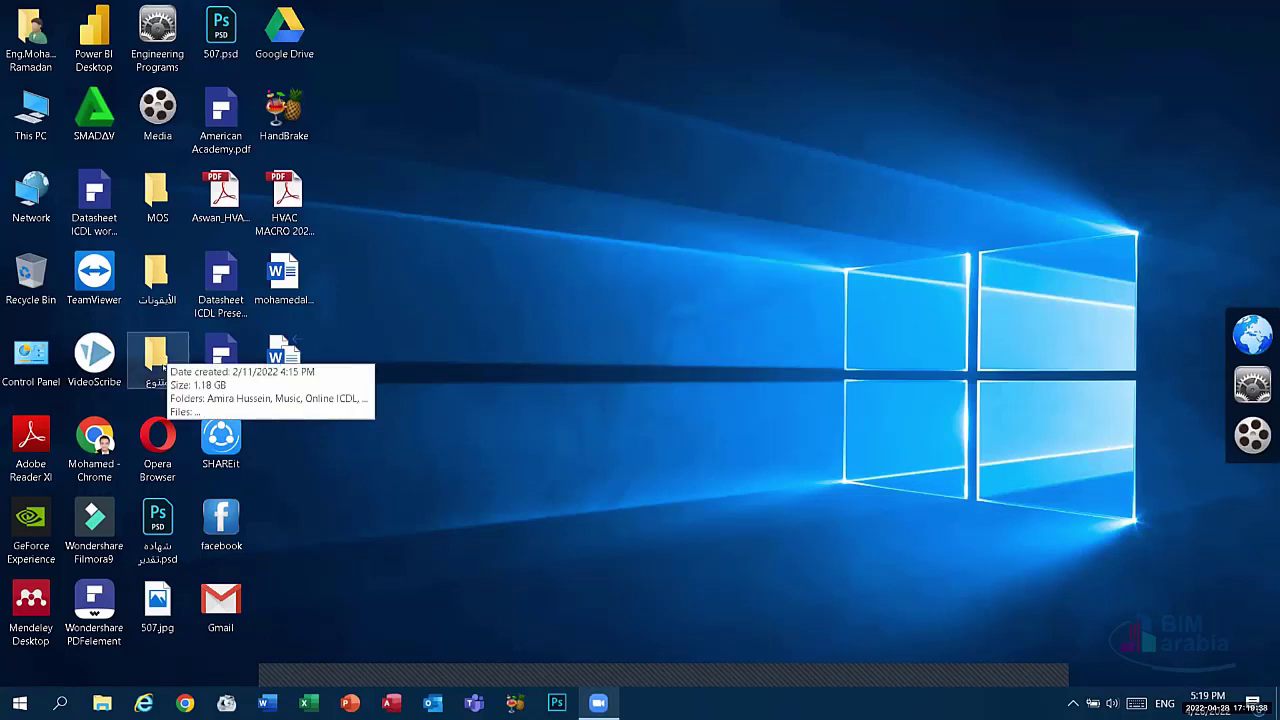
Step: View the Cut and Copy commands available for the desktop folder متنوع, and dismiss them without choosing any
right_click(163, 368)
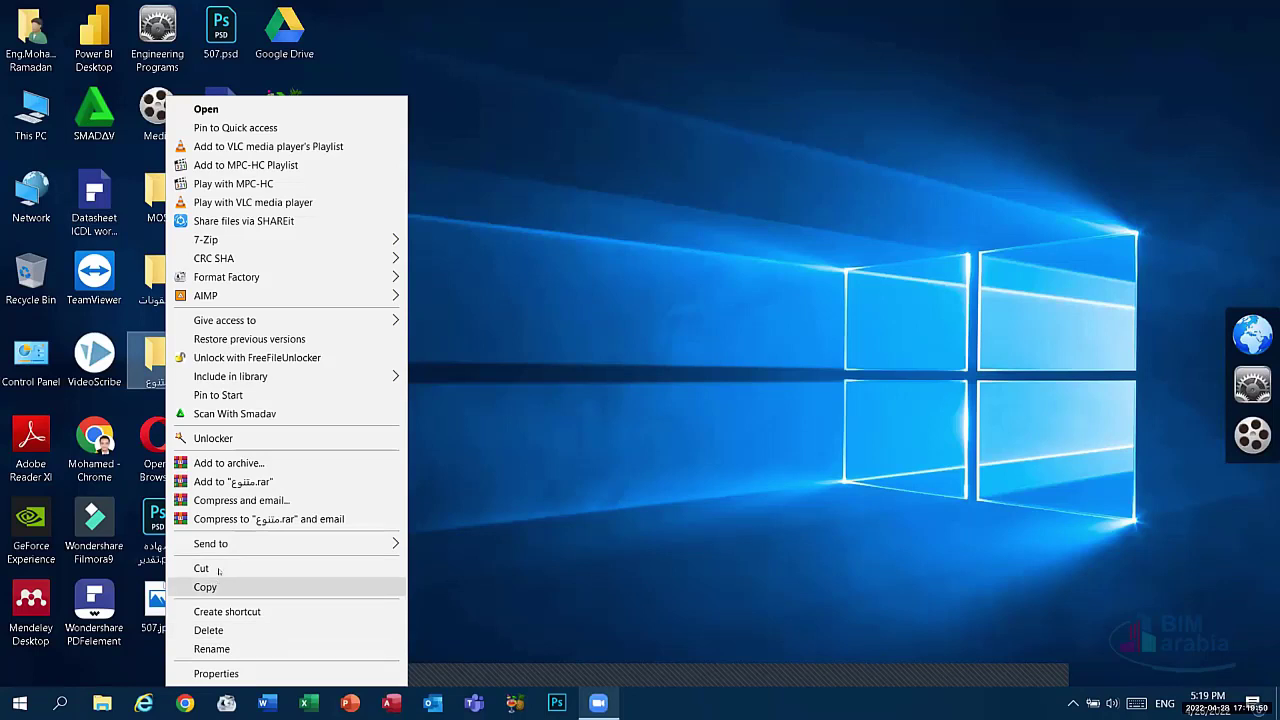
click(153, 360)
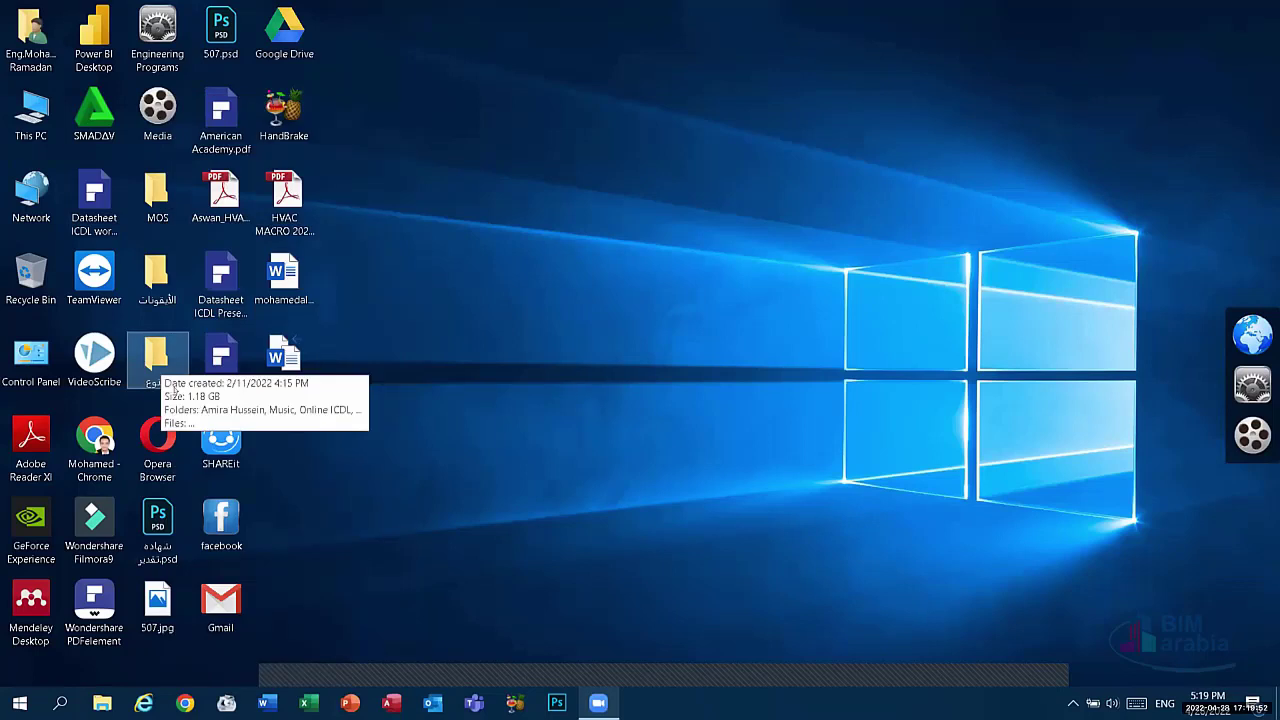
right_click(177, 365)
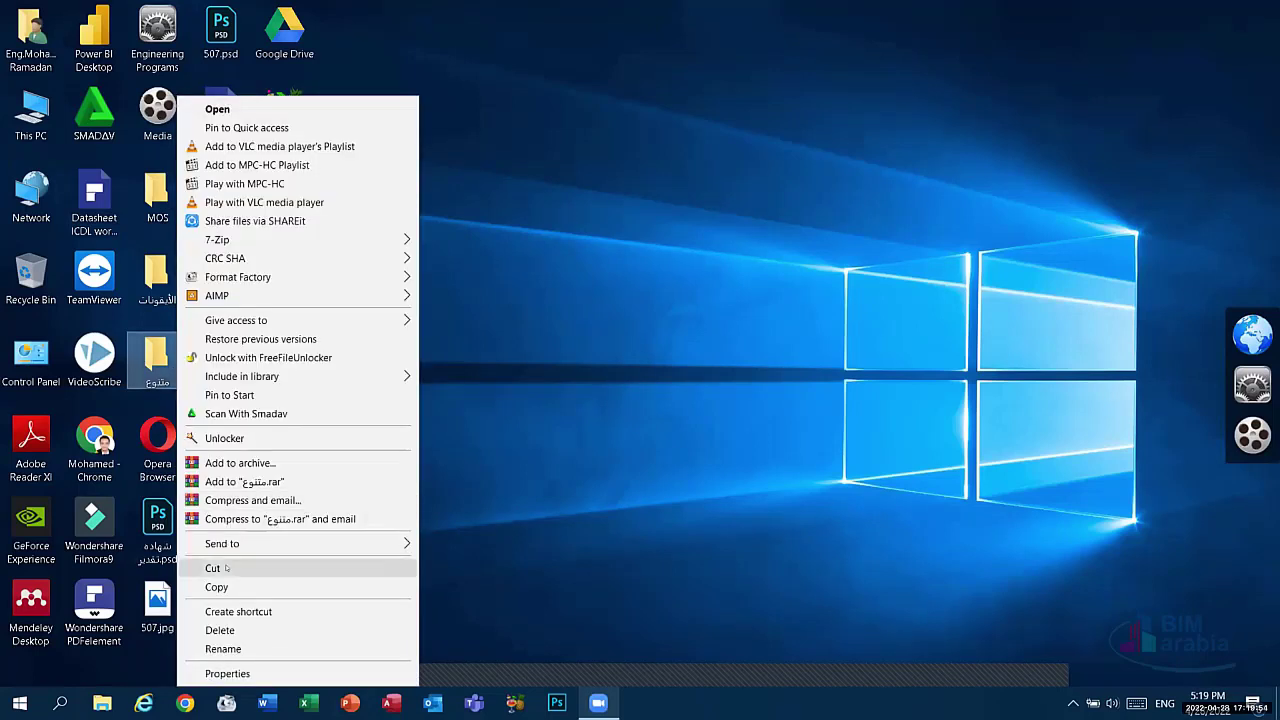
click(671, 286)
Step: Open drive D: from This PC
double_click(31, 115)
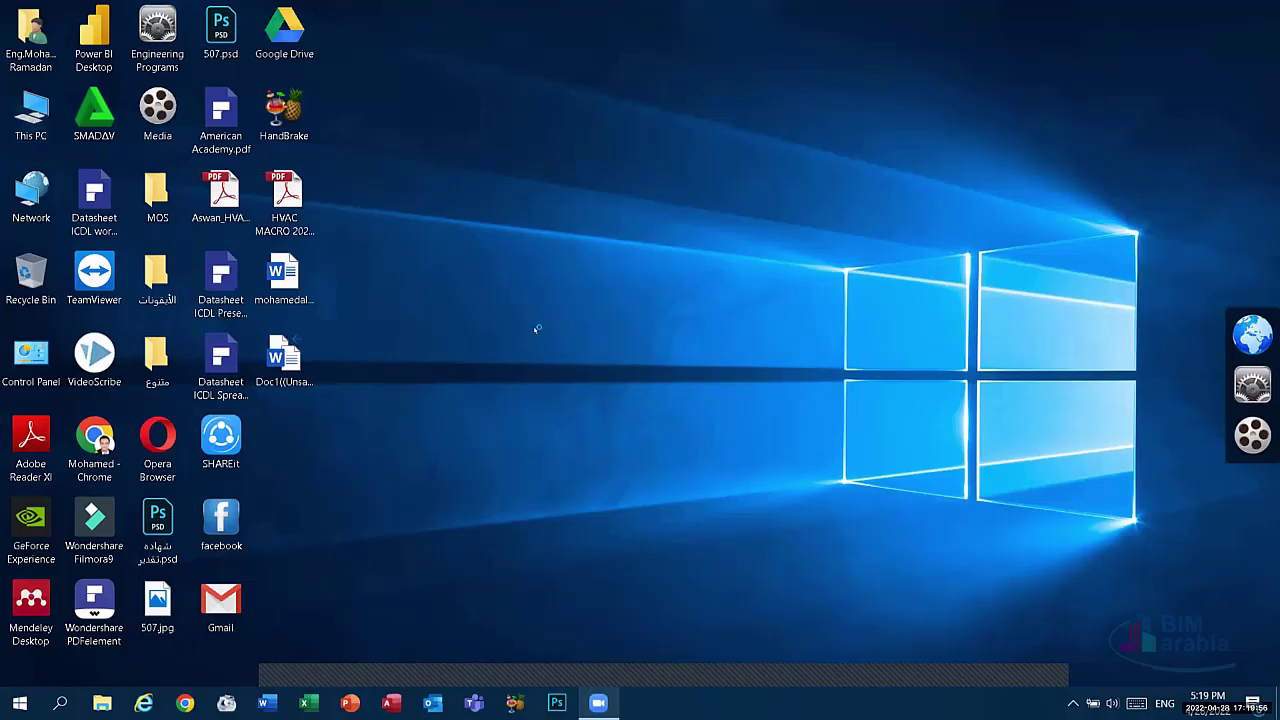
double_click(559, 336)
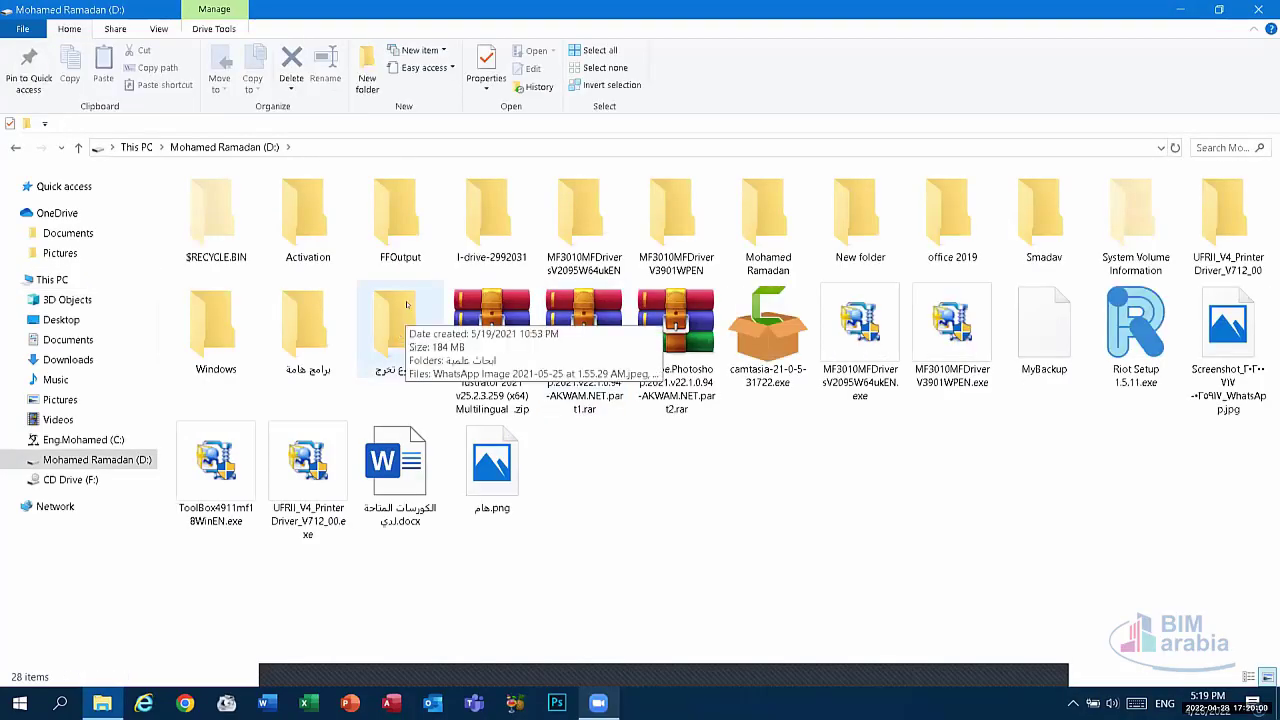
Step: View the Send to destinations for the folders مشروع تخرج and Activation on drive D:, and dismiss them without choosing any
right_click(400, 328)
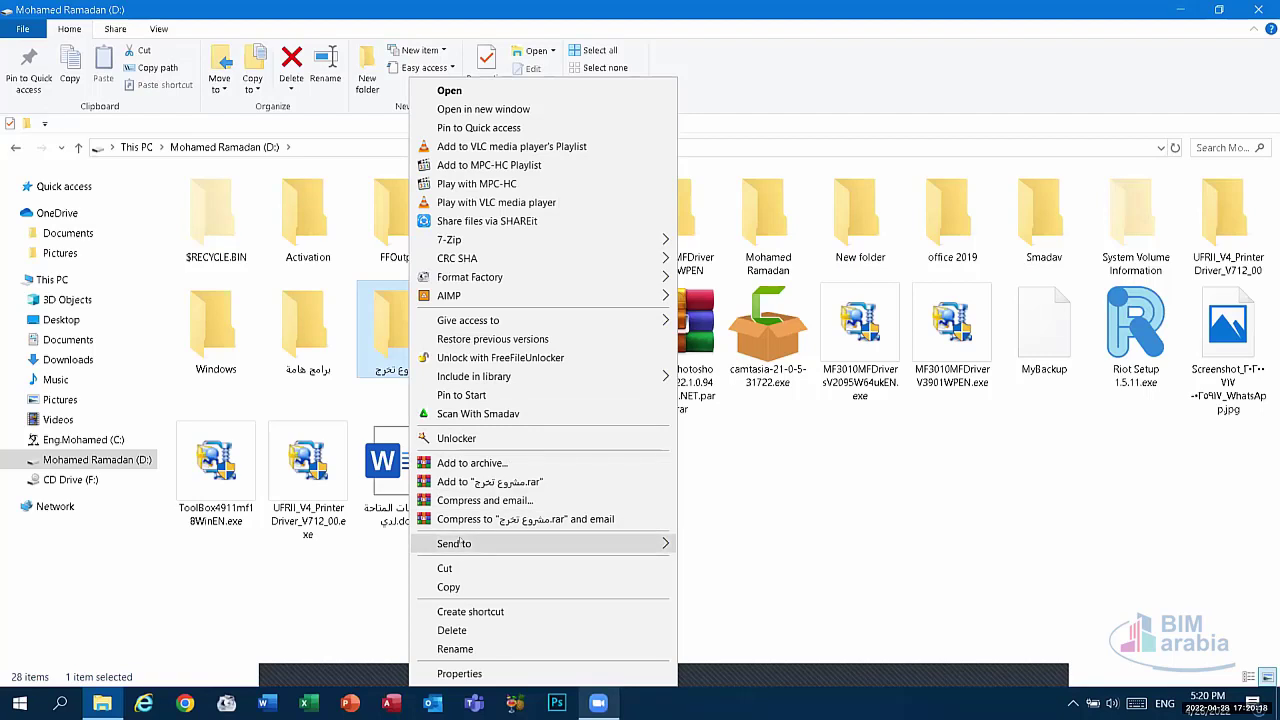
mouse_move(460, 543)
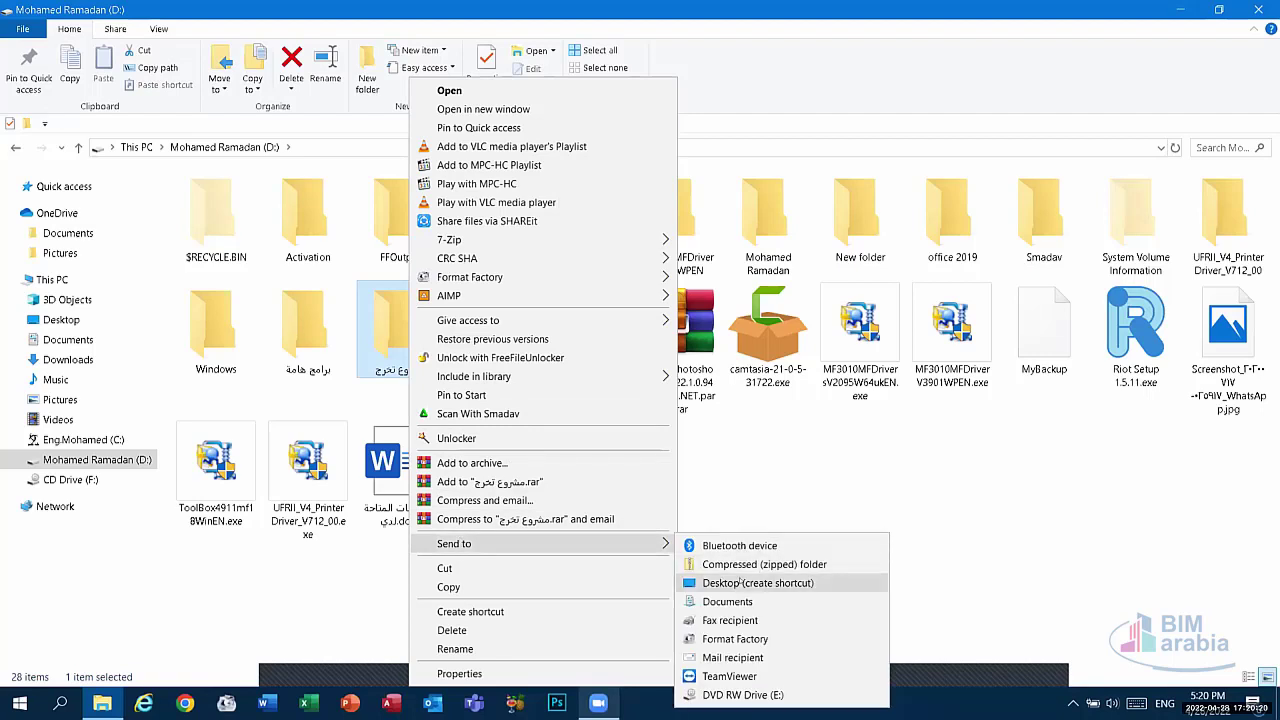
right_click(298, 228)
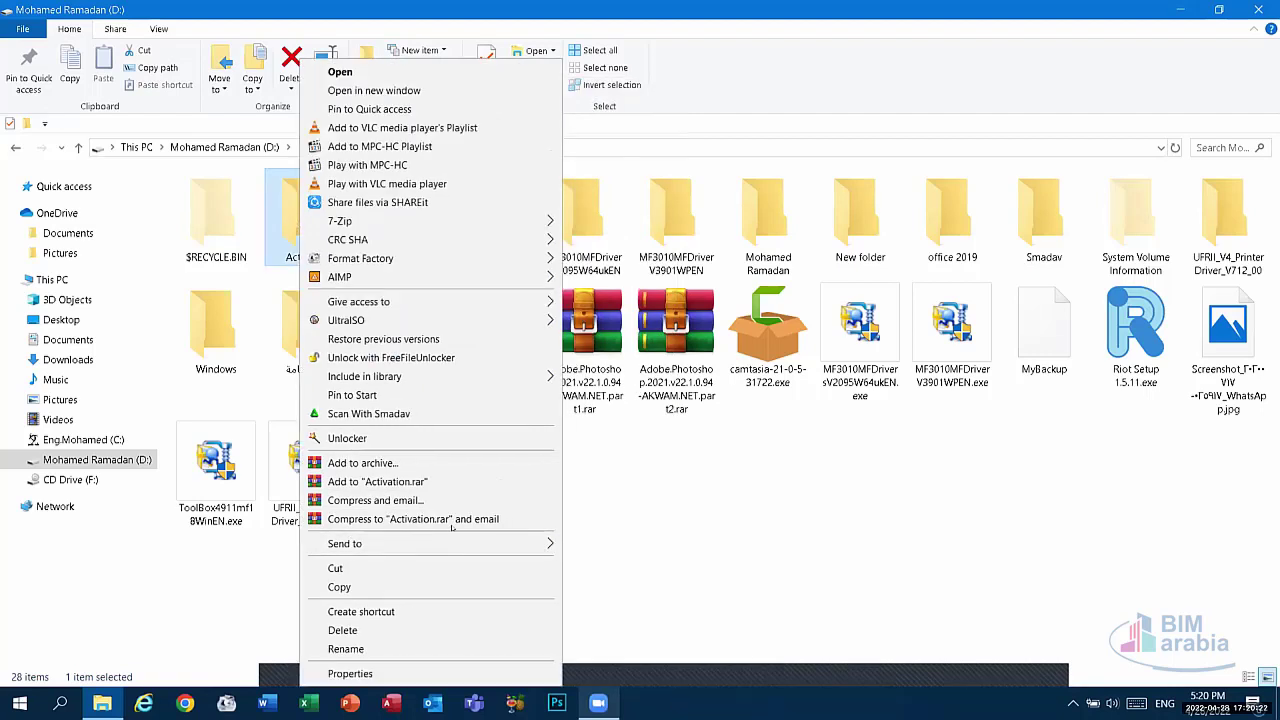
mouse_move(504, 546)
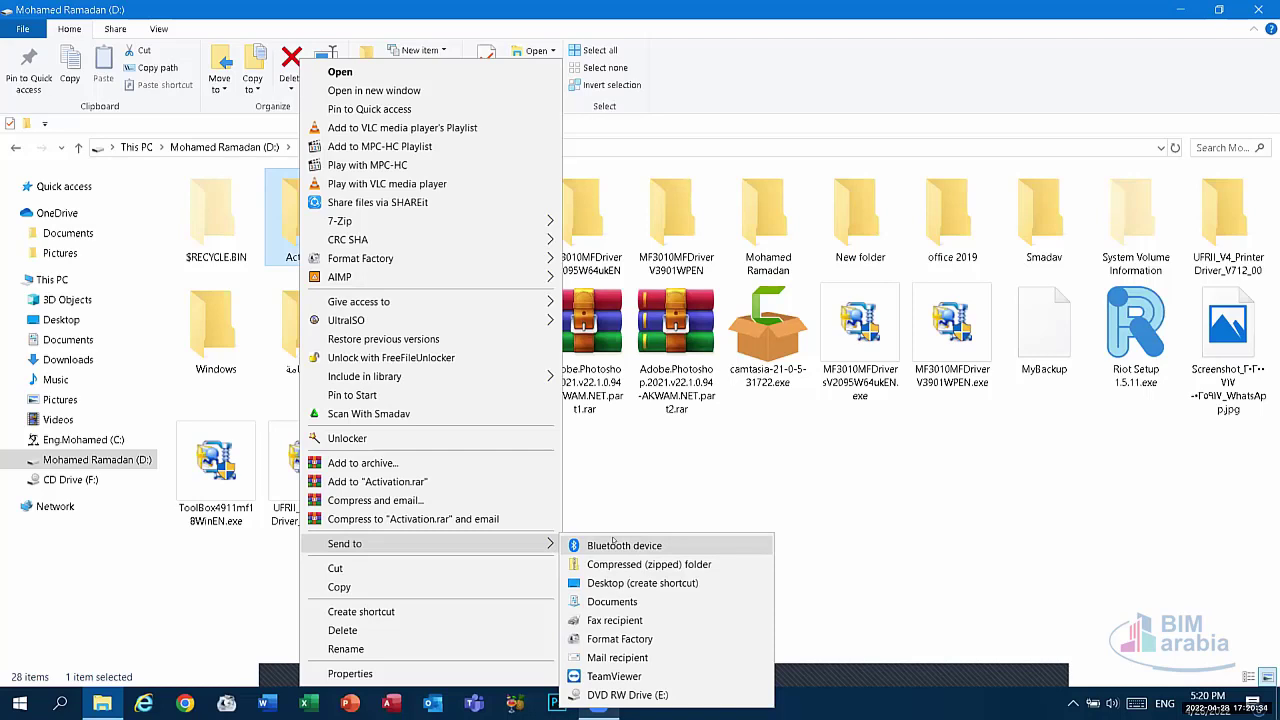
click(644, 527)
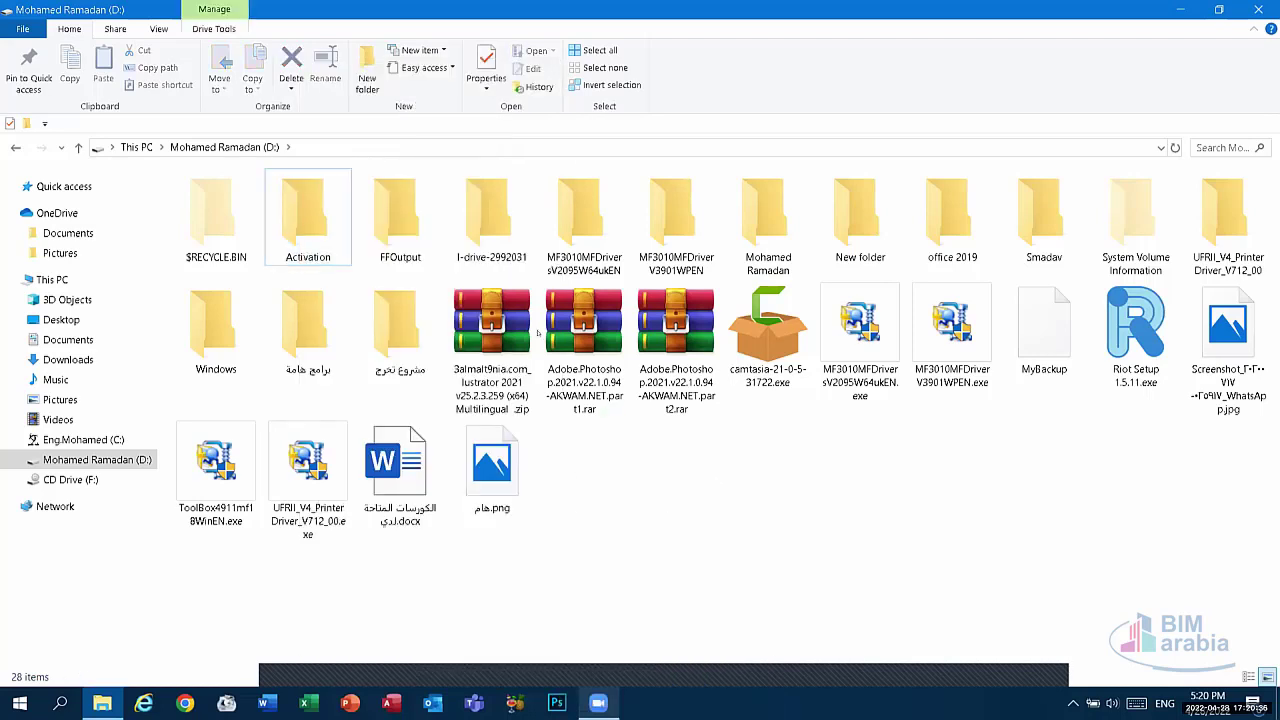
Step: Open the archive Adobe.Photoshop.2021.v22.1.0.94-AKWAM.NET.part1.rar in WinRAR to view its contents, and close the archive window
click(584, 325)
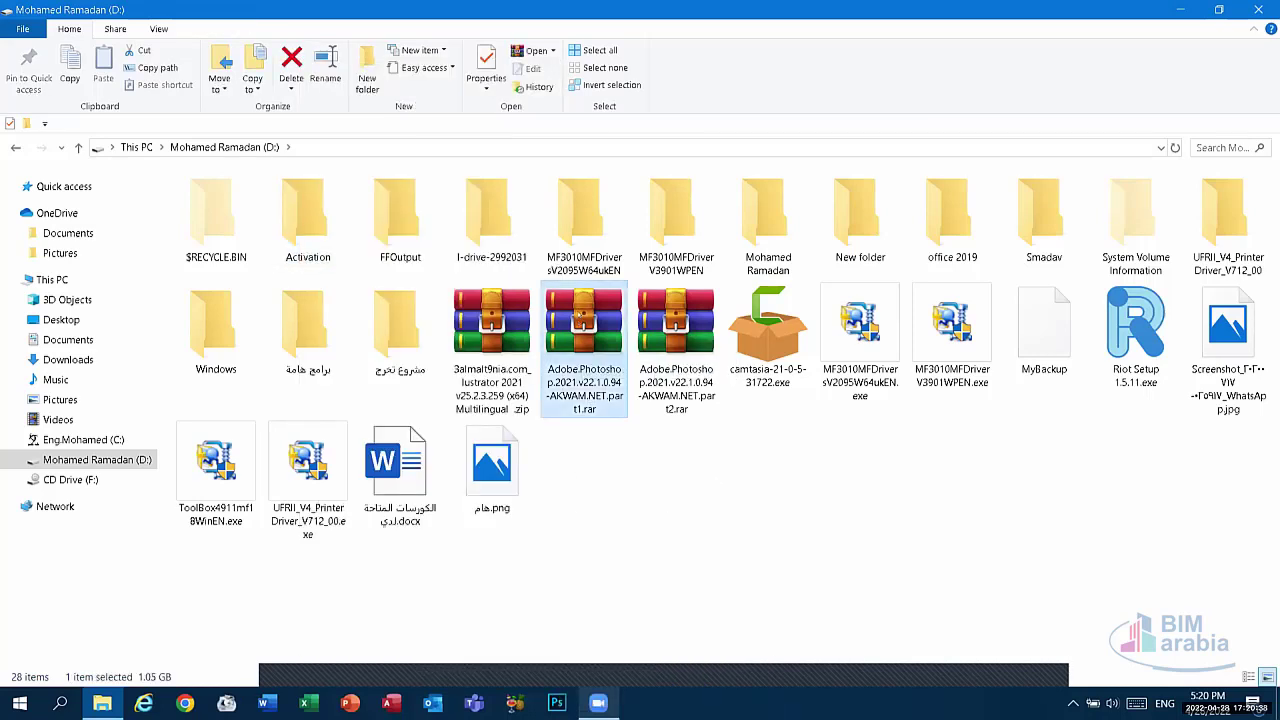
right_click(584, 325)
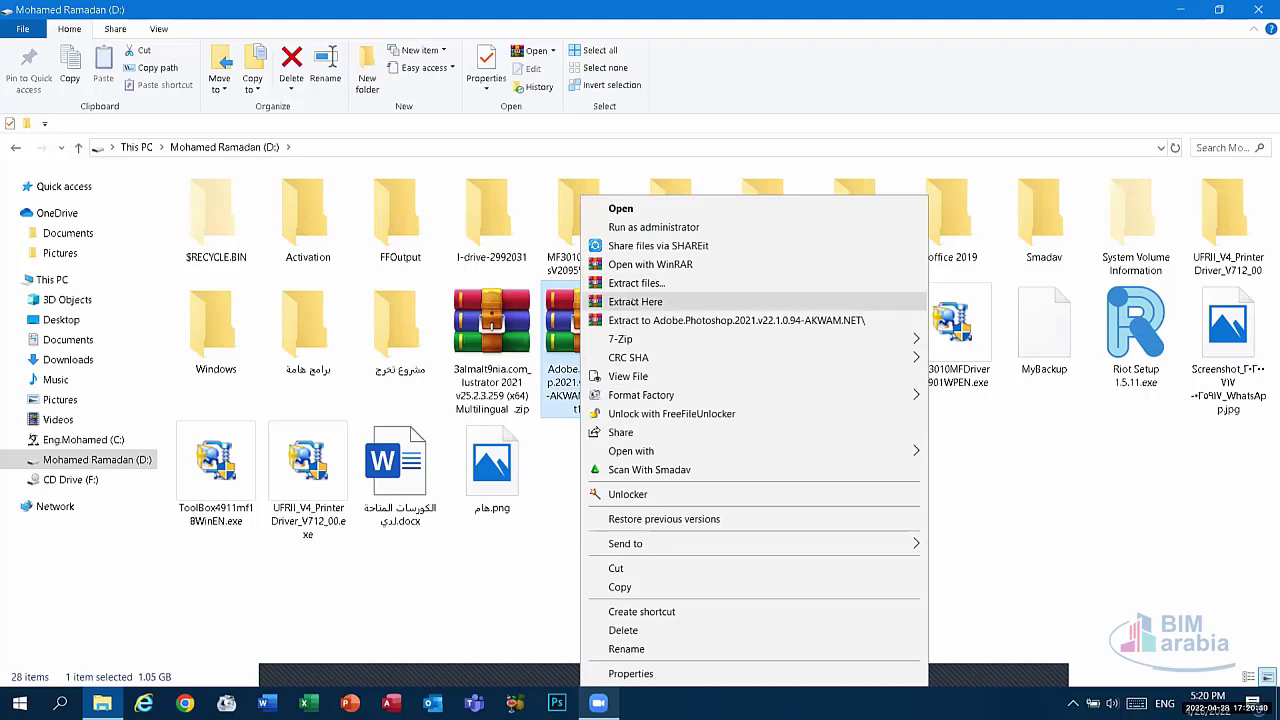
click(620, 208)
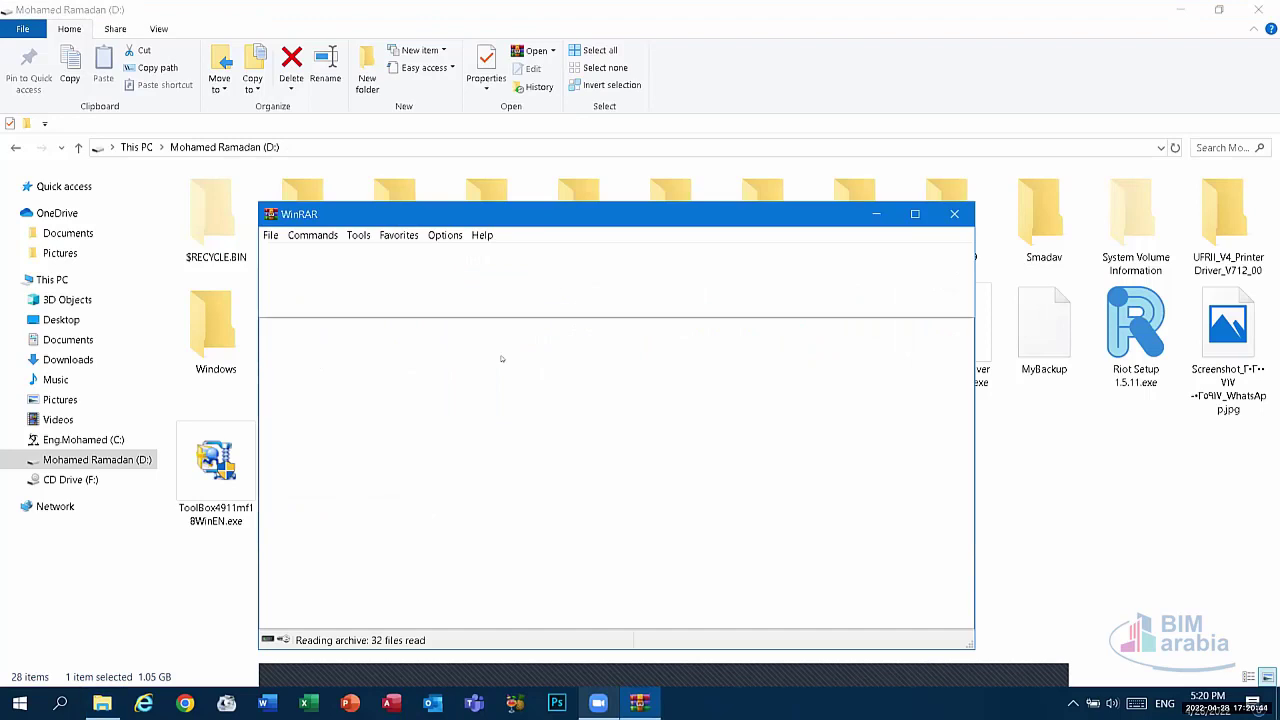
key(Down)
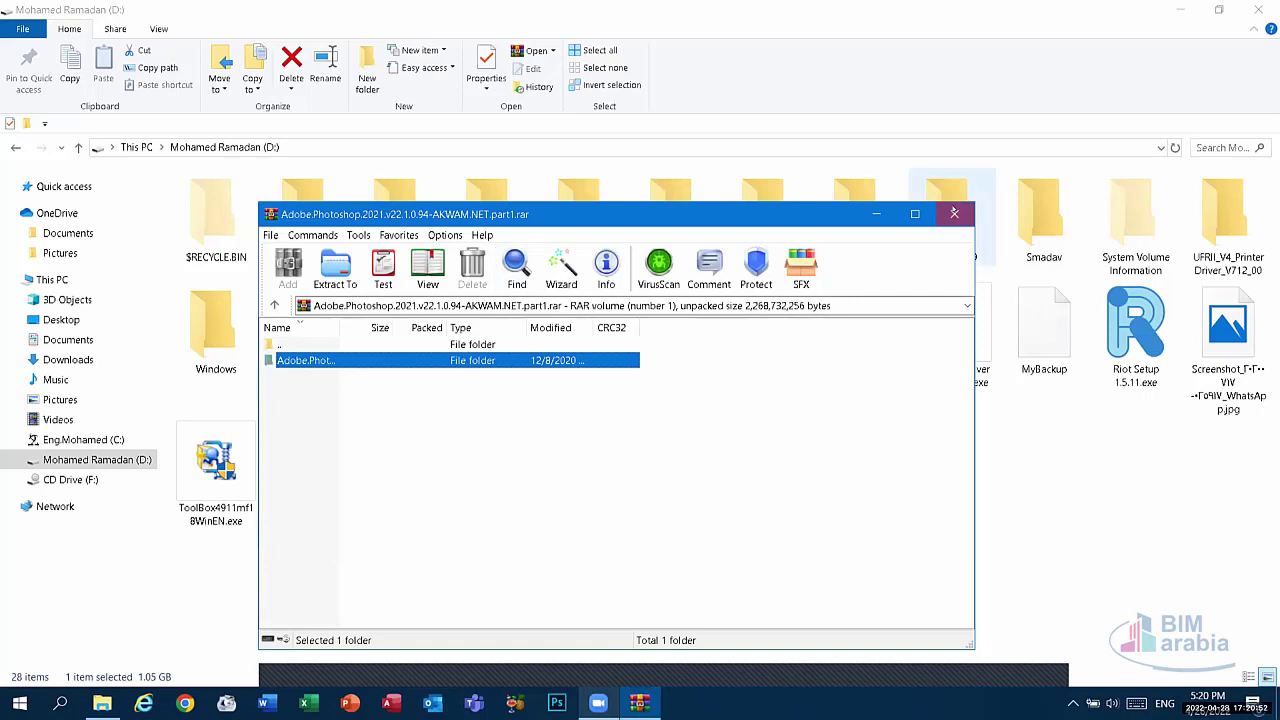
key(Escape)
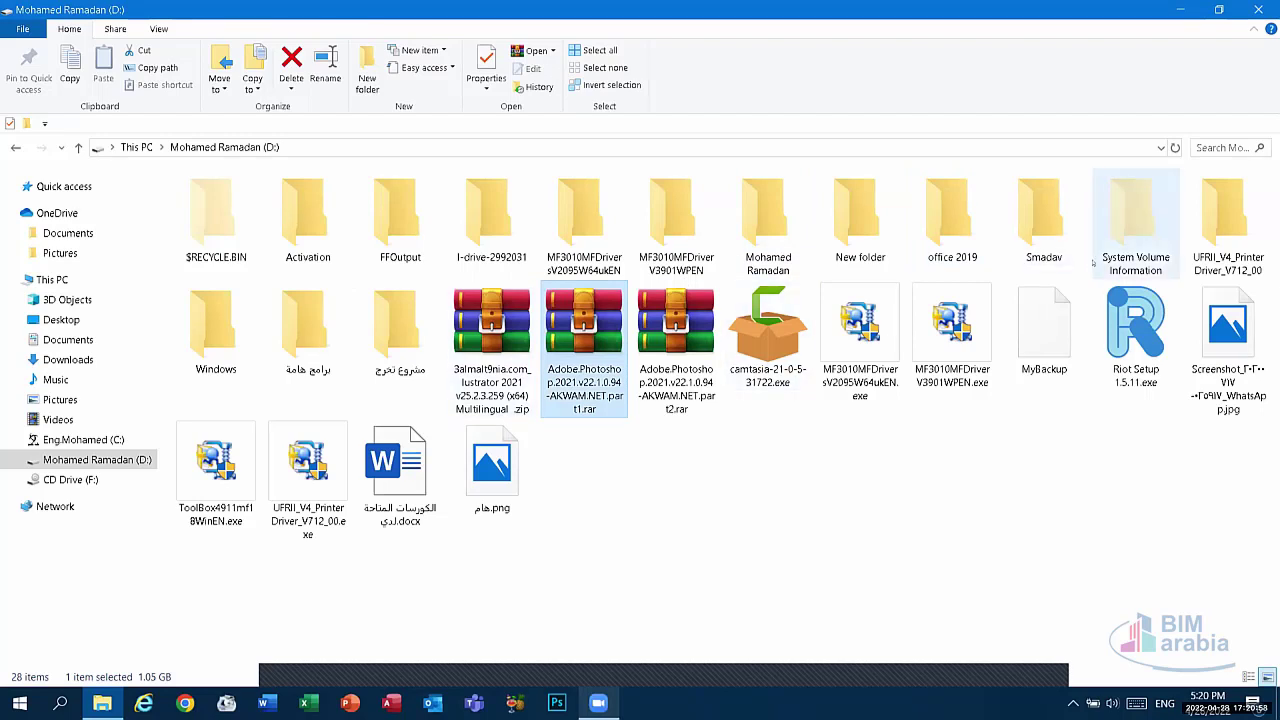
Step: Show the desktop, clearing the drive D: window from view
key(super+d)
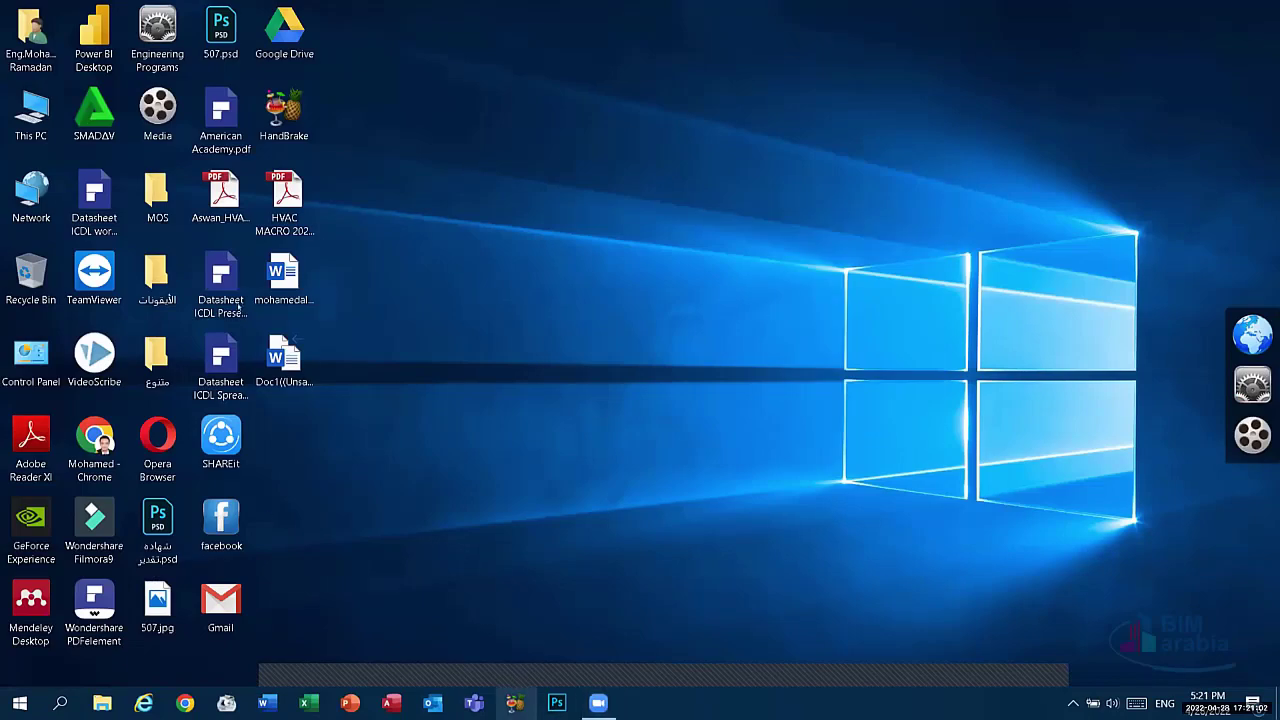
right_click(545, 332)
click(555, 333)
mouse_move(640, 668)
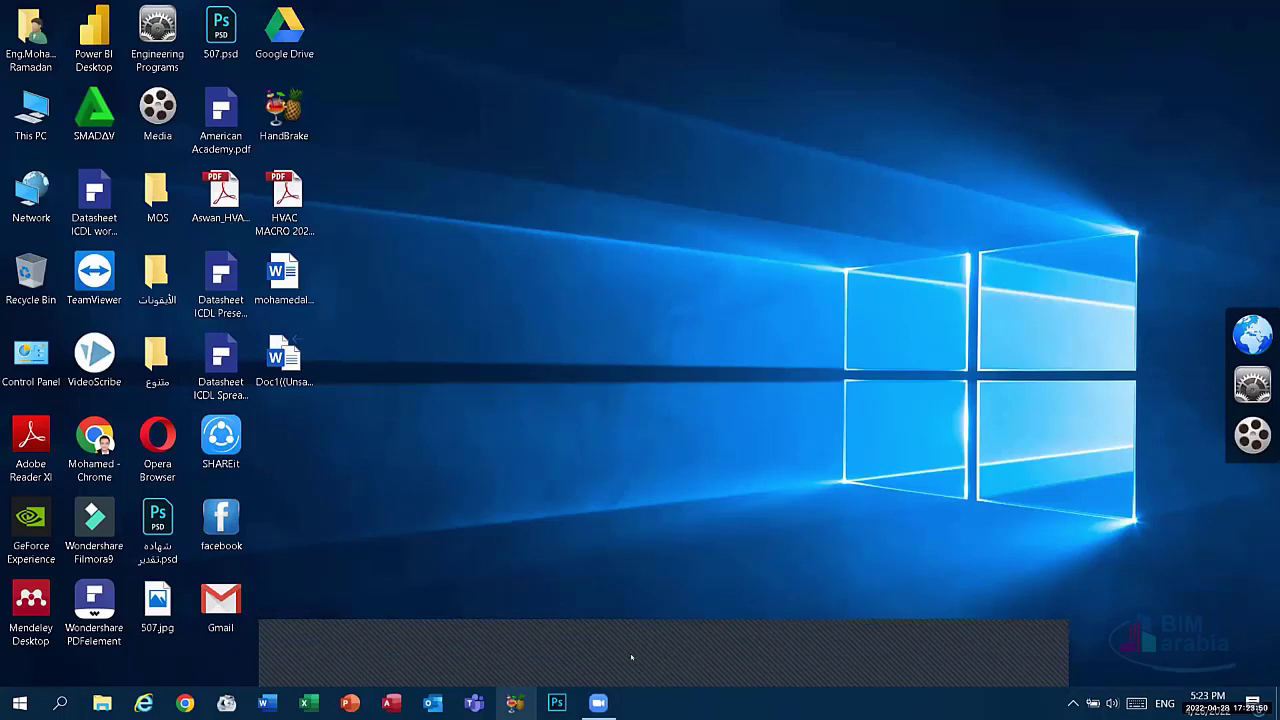